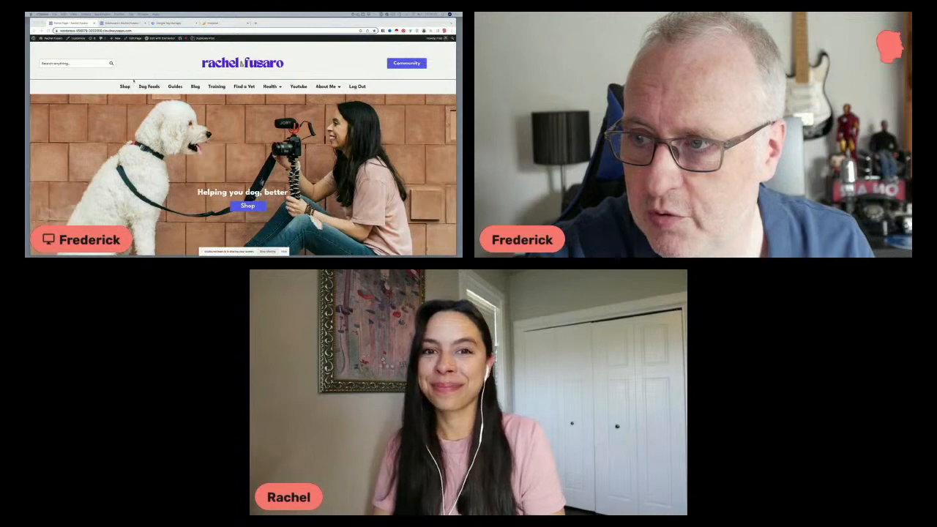
Examine the home page sections, focusing on the "Join my Email Family" signup heading and the New BLOG Posts heading
{"action": "scroll", "coordinate": [194, 72], "scroll_direction": "down", "scroll_amount": 10}
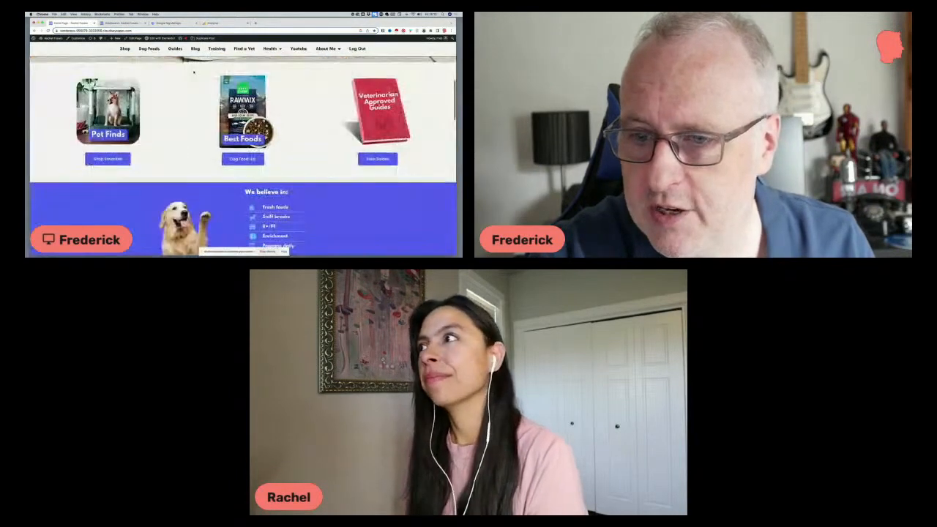
{"action": "scroll", "coordinate": [193, 72], "scroll_direction": "down", "scroll_amount": 10}
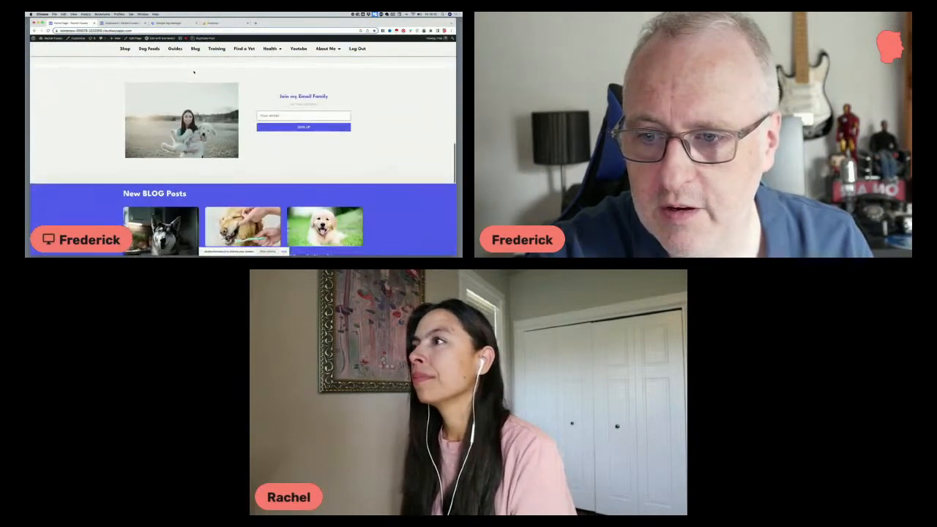
{"action": "scroll", "coordinate": [194, 72], "scroll_direction": "down", "scroll_amount": 1}
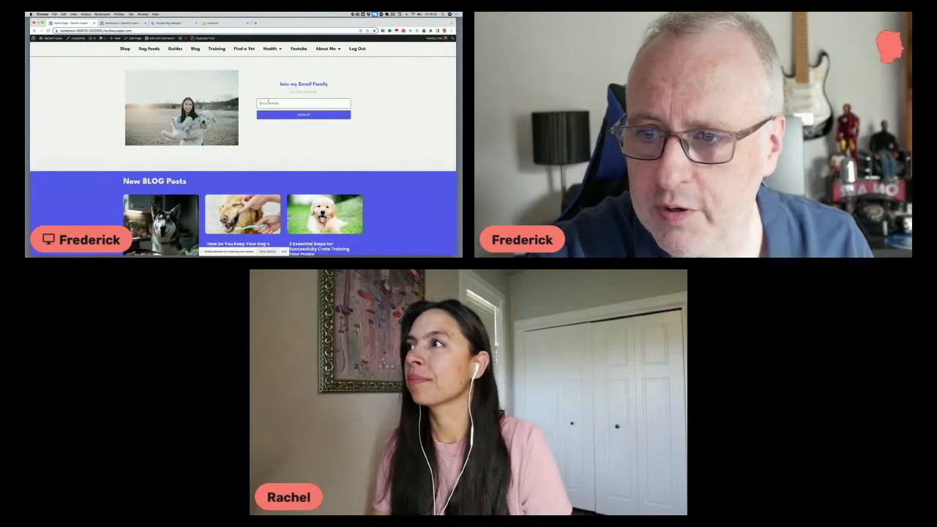
{"action": "left_click_drag", "start_coordinate": [328, 84], "coordinate": [279, 84]}
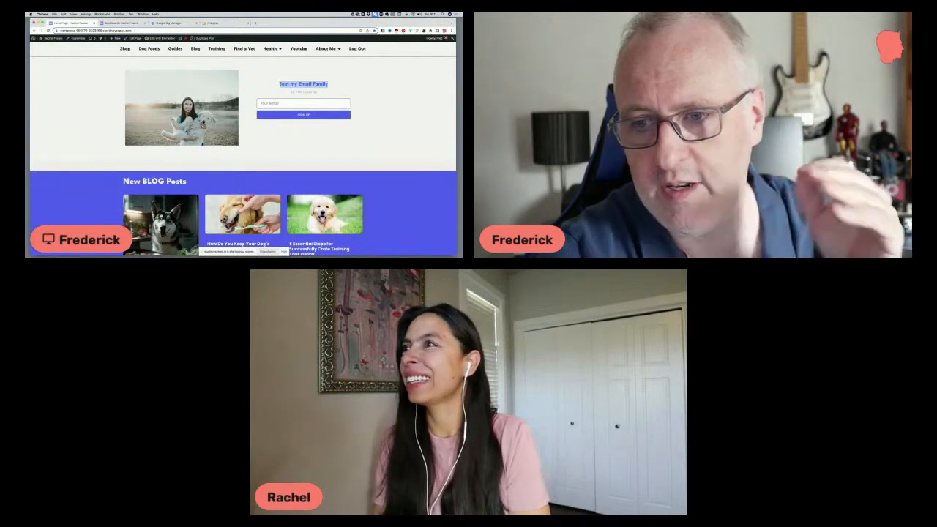
{"action": "left_click", "coordinate": [314, 82]}
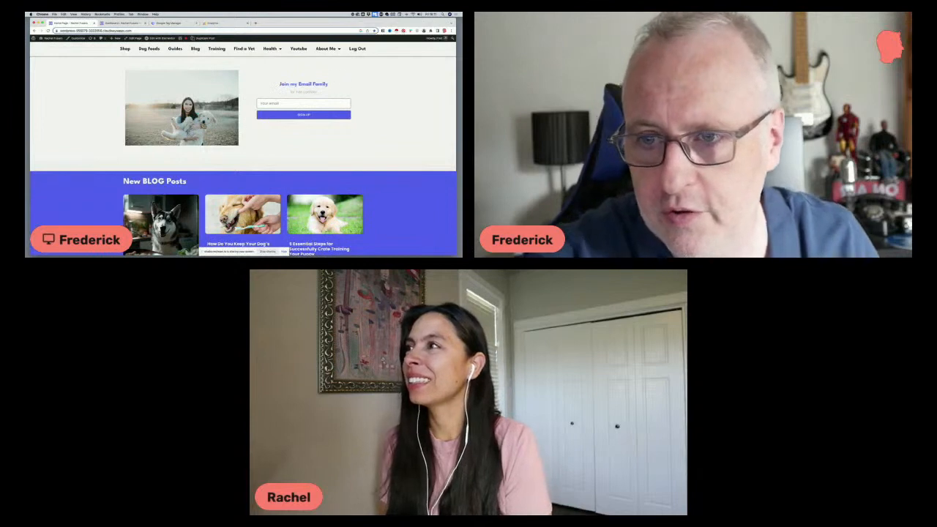
{"action": "left_click_drag", "start_coordinate": [328, 83], "coordinate": [275, 85]}
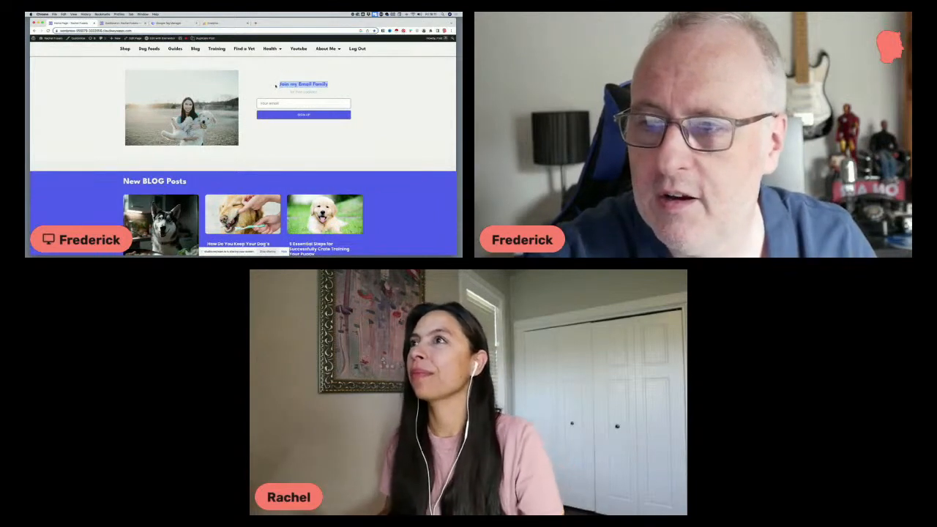
{"action": "scroll", "coordinate": [190, 138], "scroll_direction": "down", "scroll_amount": 2}
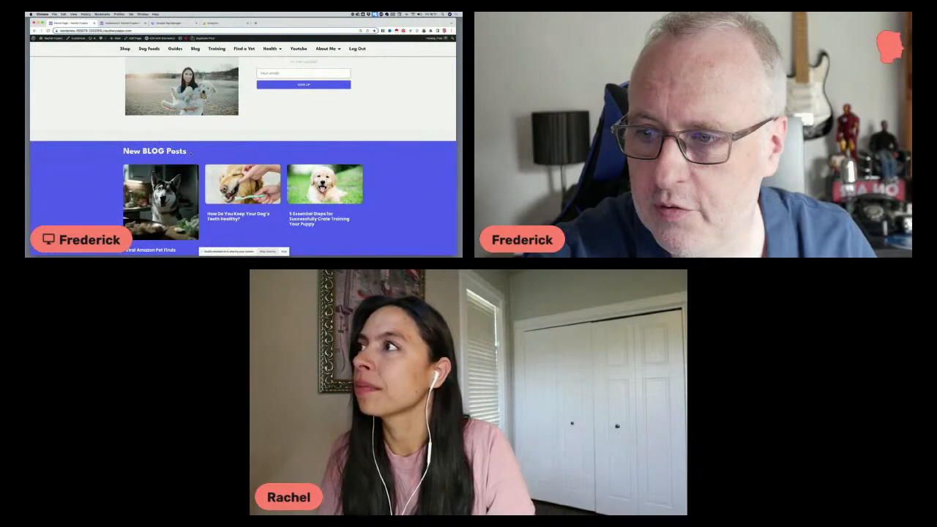
{"action": "scroll", "coordinate": [189, 152], "scroll_direction": "up", "scroll_amount": 2}
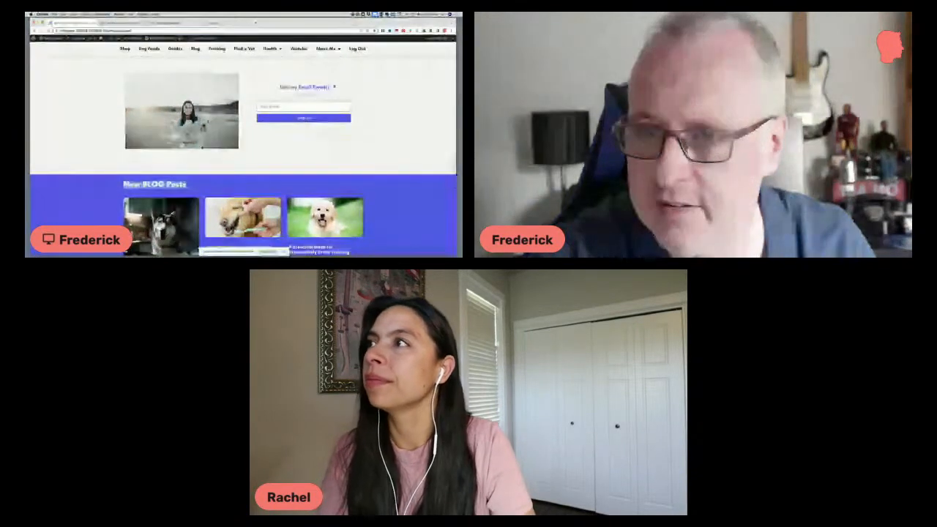
{"action": "scroll", "coordinate": [279, 85], "scroll_direction": "up", "scroll_amount": 1}
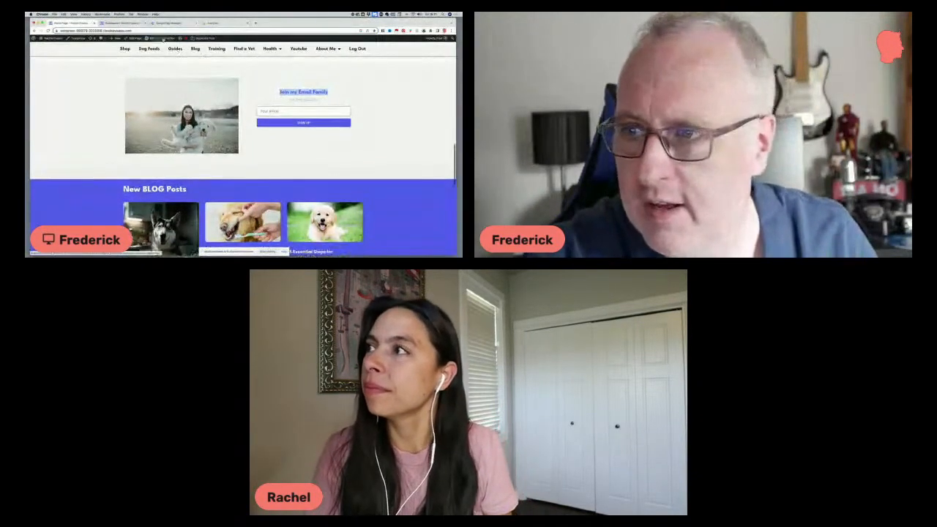
Open the home page in Elementor and open the "Join my Email Family" global form widget for editing
{"action": "left_click", "coordinate": [162, 37]}
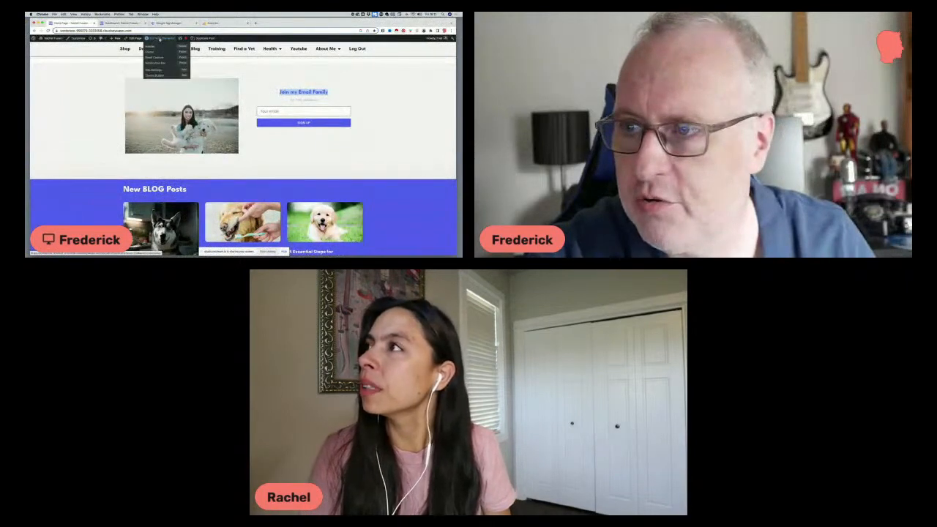
{"action": "left_click", "coordinate": [160, 39]}
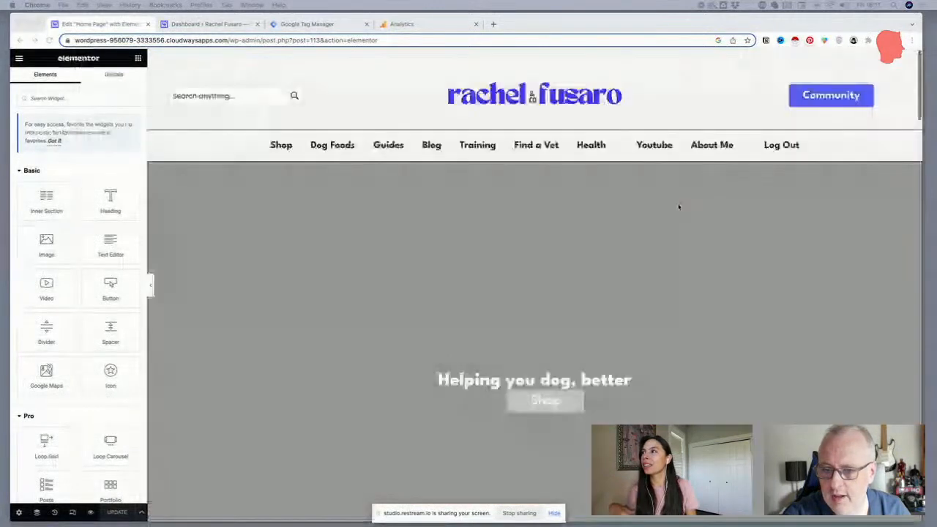
{"action": "scroll", "coordinate": [678, 207], "scroll_direction": "down", "scroll_amount": 5}
{"action": "scroll", "coordinate": [678, 207], "scroll_direction": "down", "scroll_amount": 5}
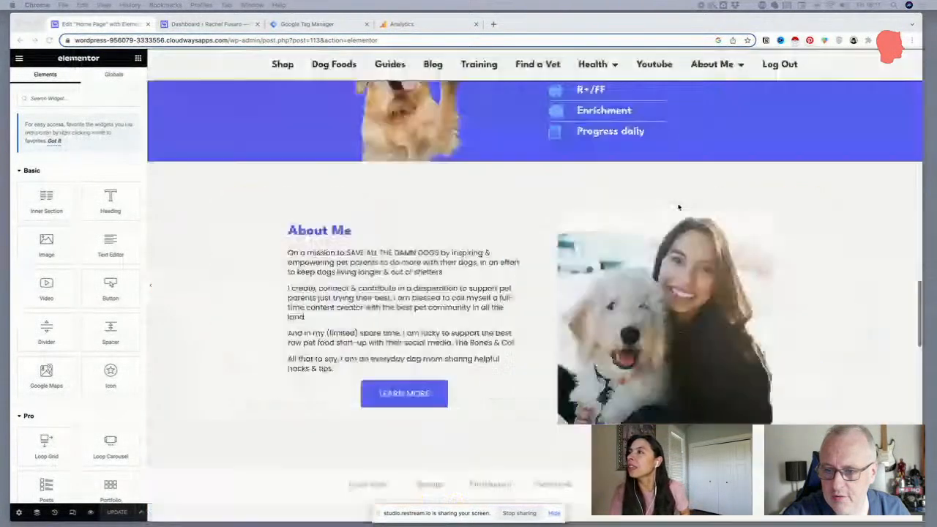
{"action": "scroll", "coordinate": [678, 207], "scroll_direction": "down", "scroll_amount": 5}
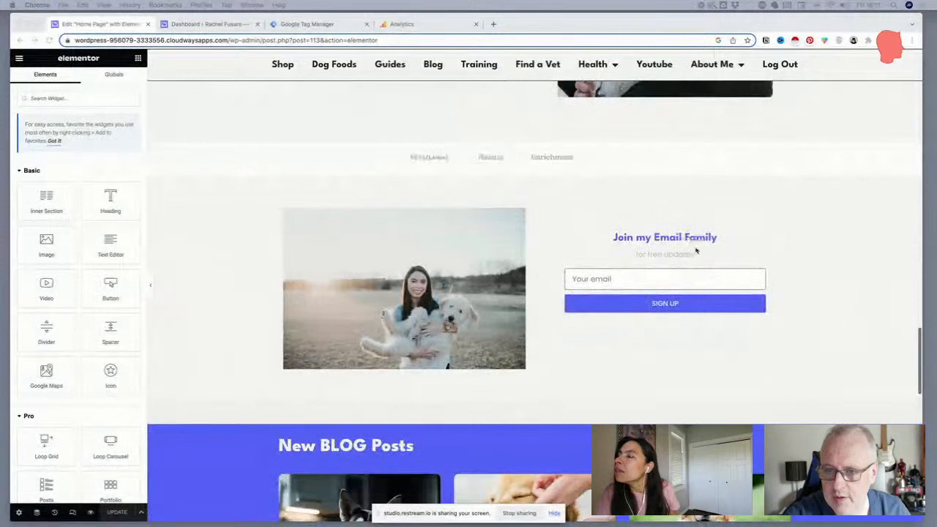
{"action": "left_click", "coordinate": [696, 250]}
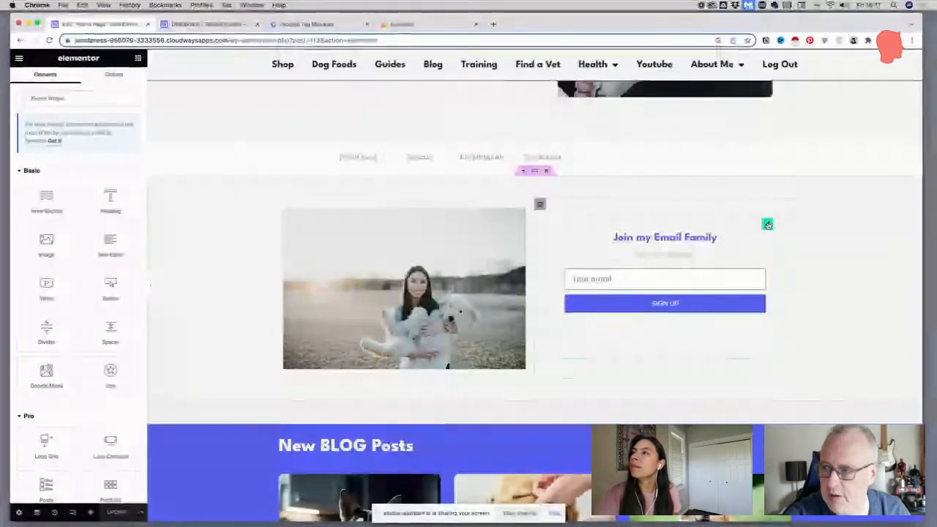
{"action": "left_click", "coordinate": [767, 224]}
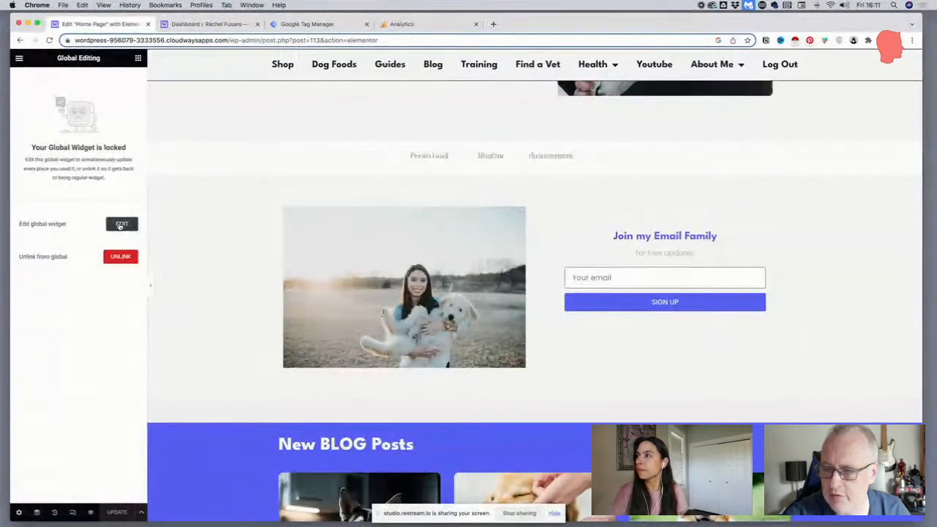
{"action": "left_click", "coordinate": [120, 224]}
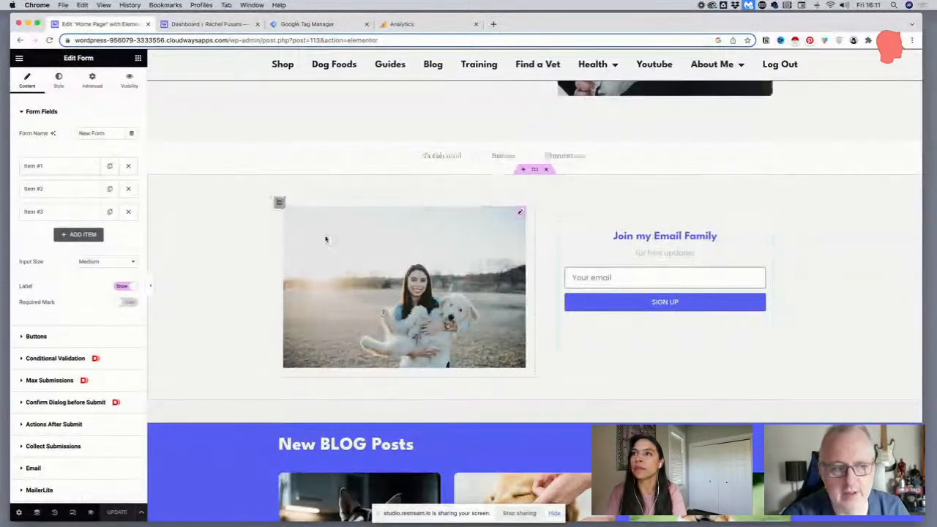
Inspect the first form item's HTML code, including its font family and heading colour
{"action": "left_click", "coordinate": [43, 168]}
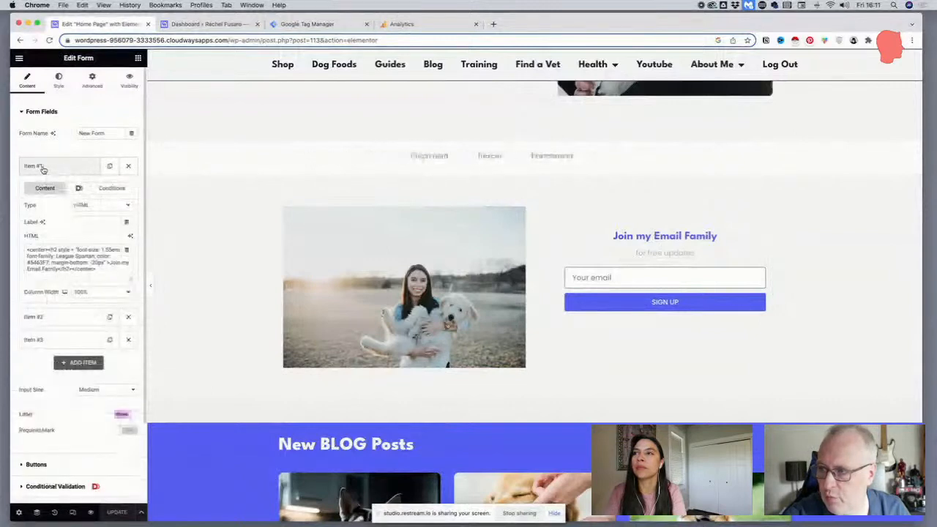
{"action": "left_click_drag", "start_coordinate": [103, 272], "coordinate": [22, 253]}
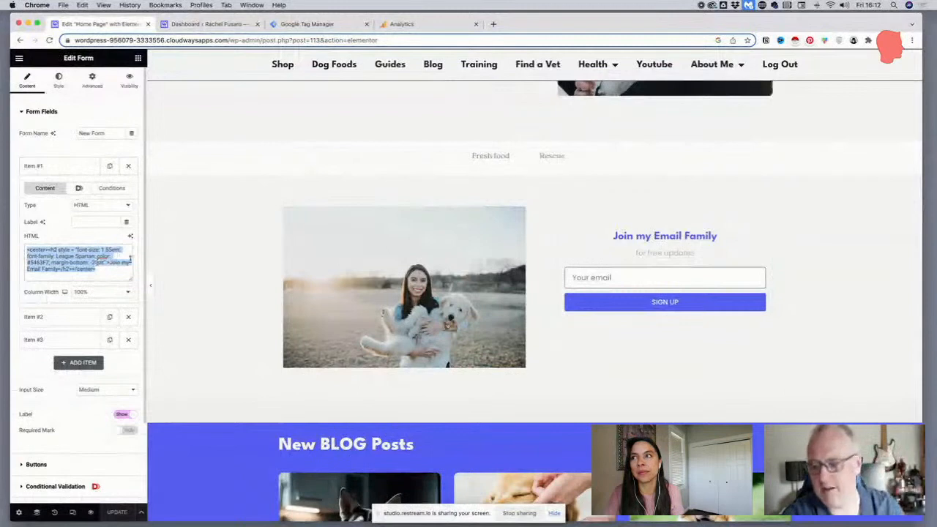
{"action": "scroll", "coordinate": [182, 289], "scroll_direction": "down", "scroll_amount": 2}
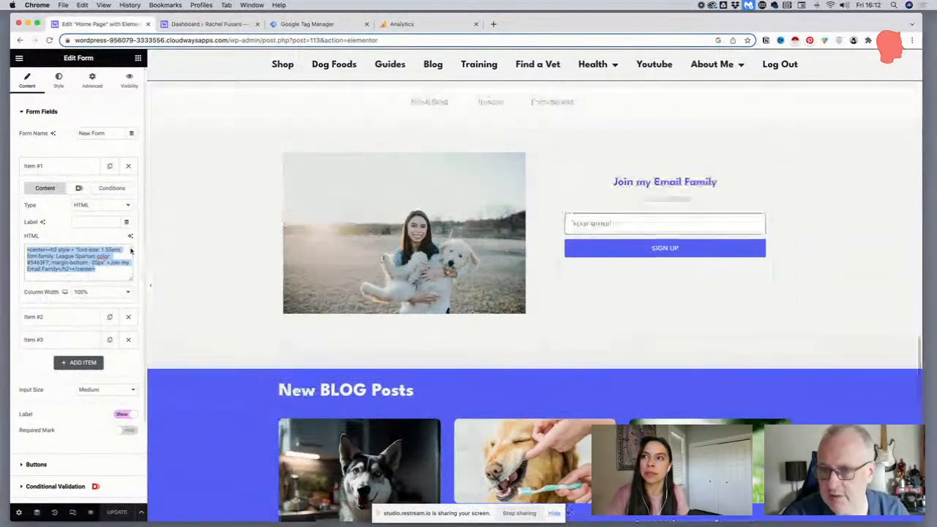
{"action": "left_click", "coordinate": [64, 258]}
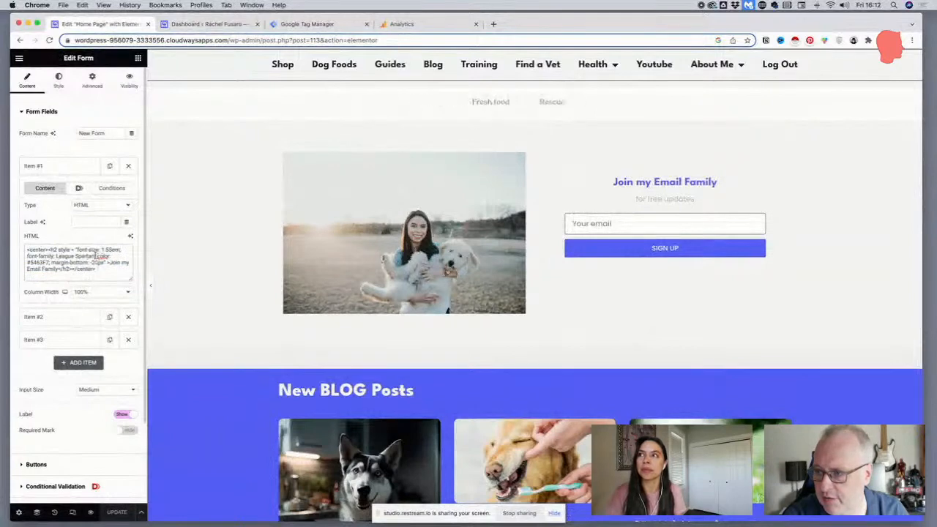
{"action": "left_click_drag", "start_coordinate": [96, 255], "coordinate": [25, 257]}
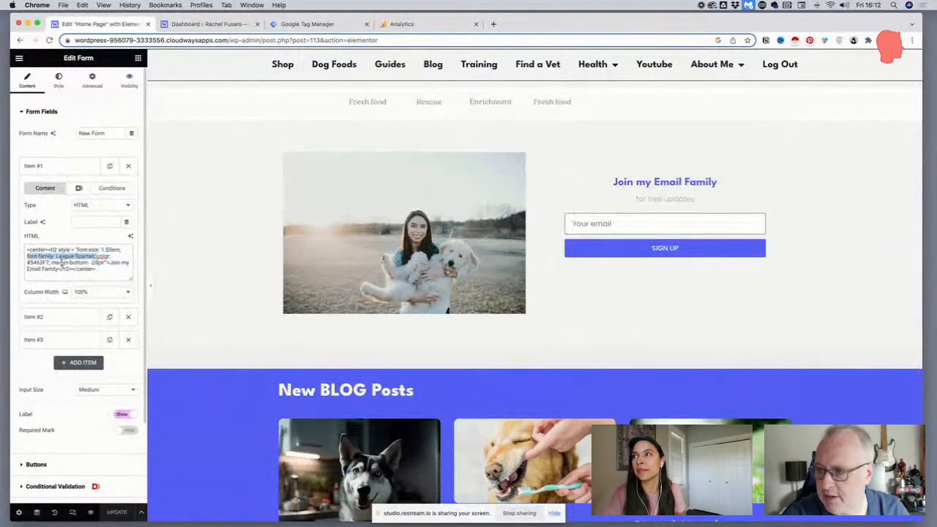
{"action": "left_click_drag", "start_coordinate": [51, 262], "coordinate": [24, 265]}
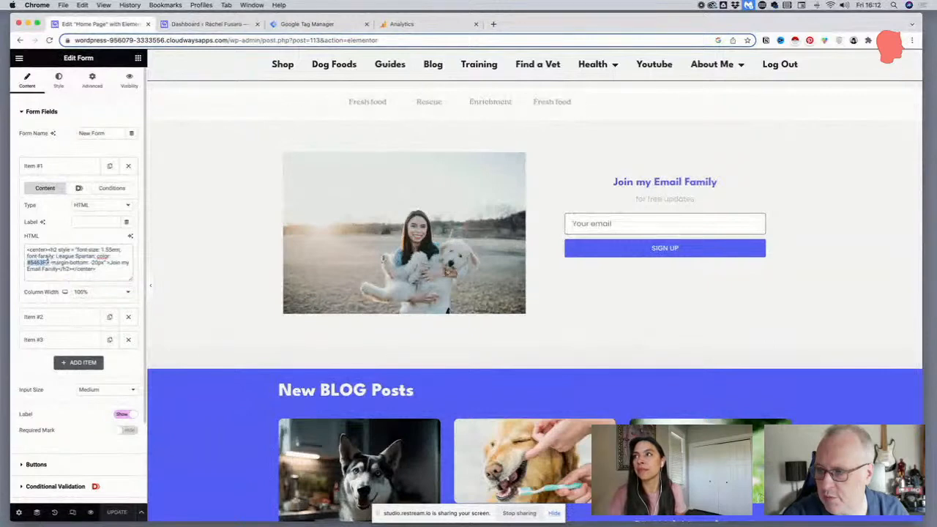
{"action": "left_click", "coordinate": [49, 262]}
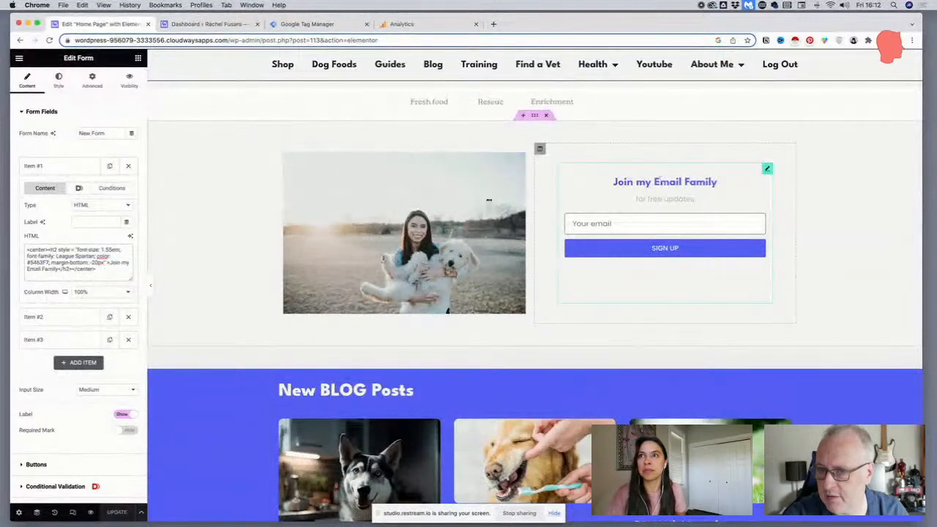
Compare the signup form's heading on the page with the New BLOG Posts section below it
{"action": "scroll", "coordinate": [92, 260], "scroll_direction": "down", "scroll_amount": 1}
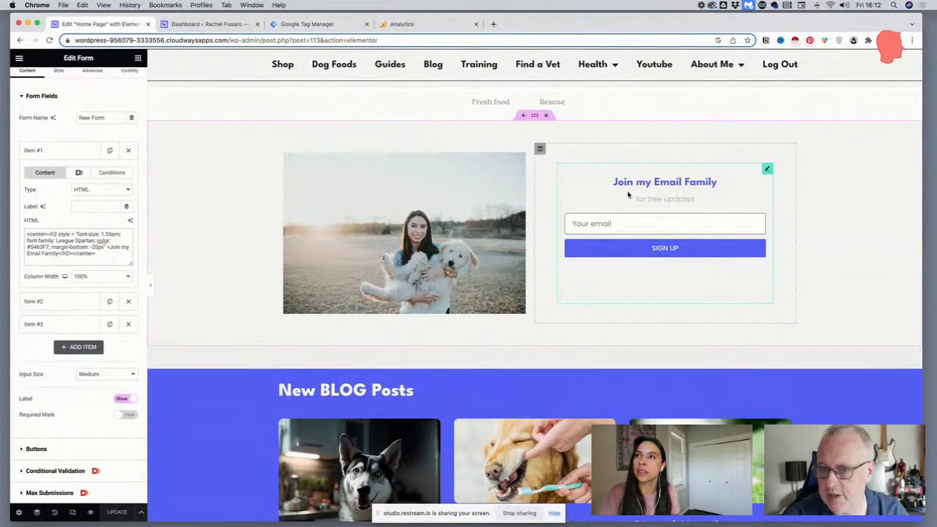
{"action": "scroll", "coordinate": [626, 191], "scroll_direction": "up", "scroll_amount": 1}
{"action": "scroll", "coordinate": [626, 191], "scroll_direction": "down", "scroll_amount": 2}
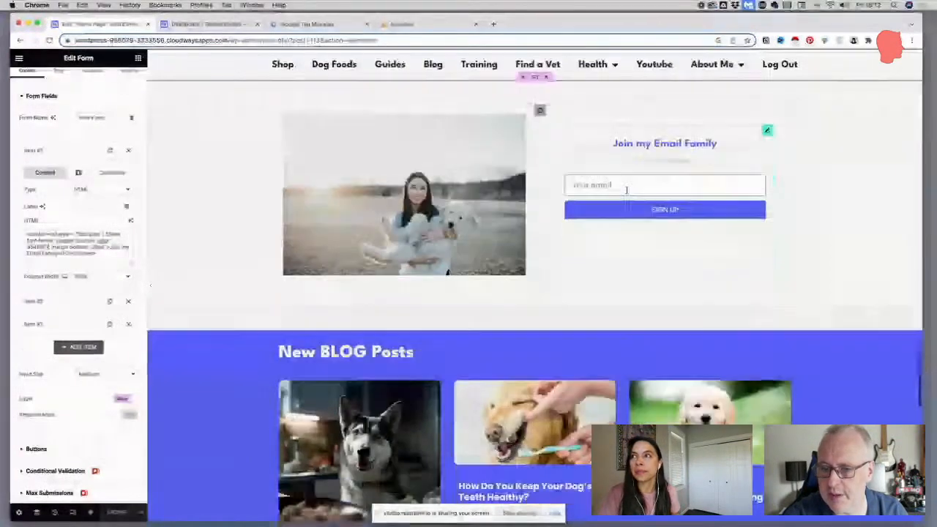
{"action": "scroll", "coordinate": [444, 259], "scroll_direction": "down", "scroll_amount": 3}
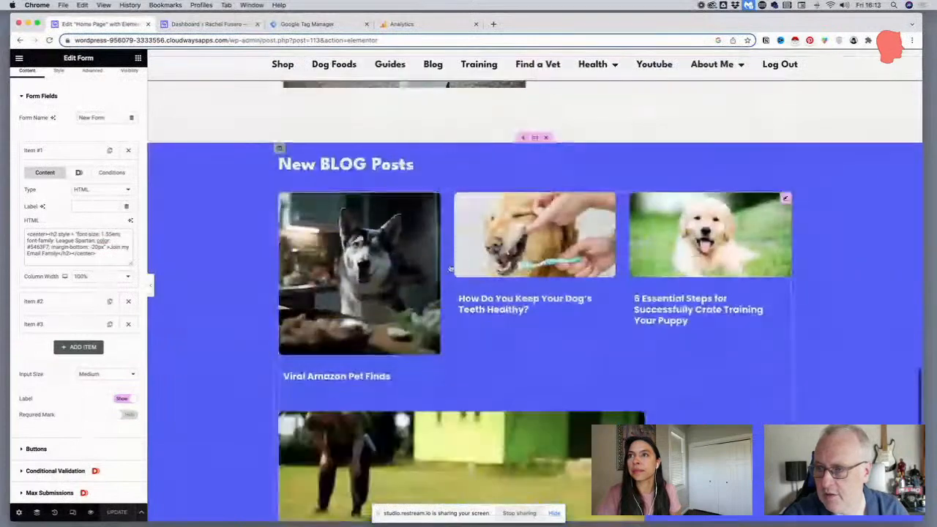
{"action": "scroll", "coordinate": [443, 259], "scroll_direction": "up", "scroll_amount": 4}
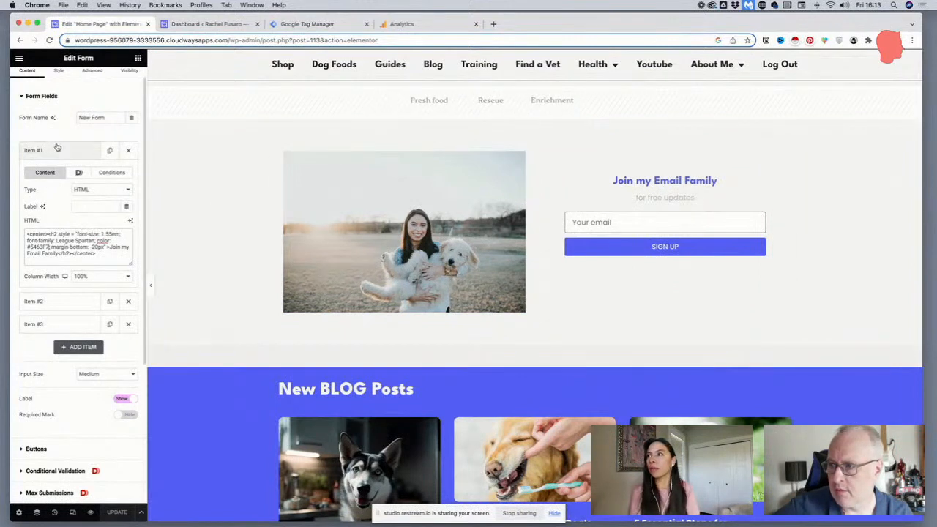
Inspect the HTML code of the second form item, the "for free updates" line, and collapse it again
{"action": "left_click", "coordinate": [56, 300]}
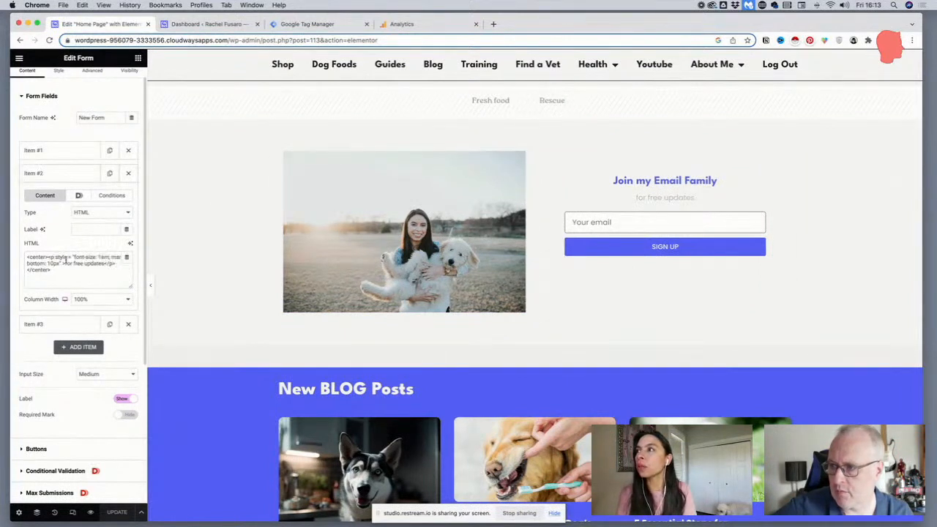
{"action": "scroll", "coordinate": [74, 261], "scroll_direction": "up", "scroll_amount": 1}
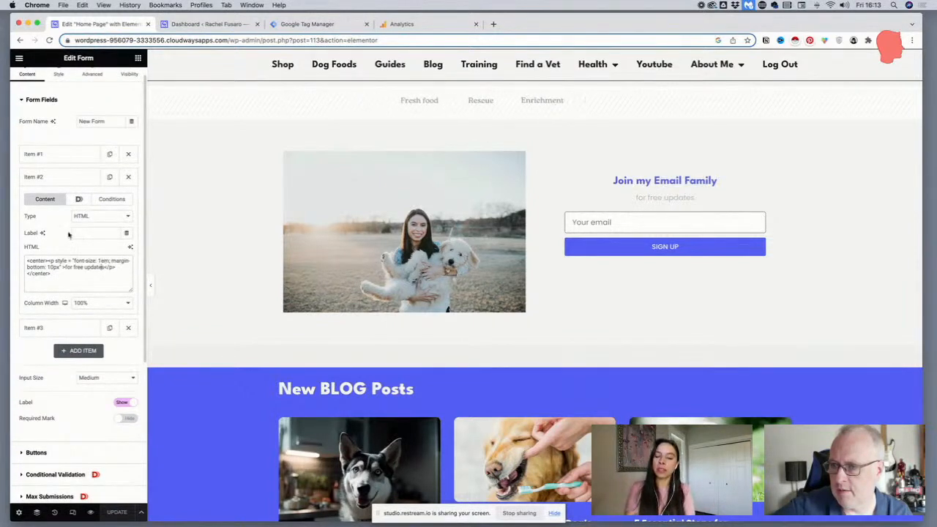
{"action": "left_click", "coordinate": [58, 177]}
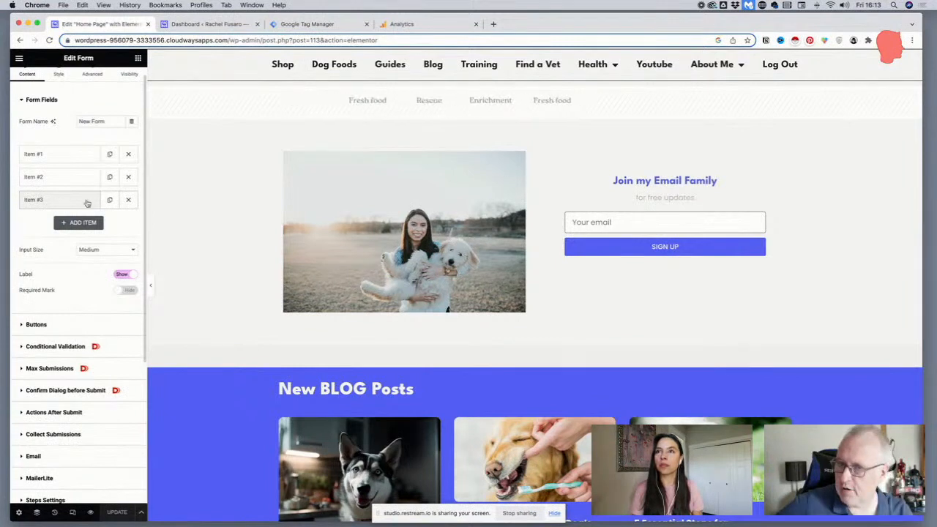
Try to select the "Join my Email Family" heading of the form directly on the page
{"action": "left_click_drag", "start_coordinate": [685, 181], "coordinate": [663, 181]}
{"action": "left_click", "coordinate": [659, 180]}
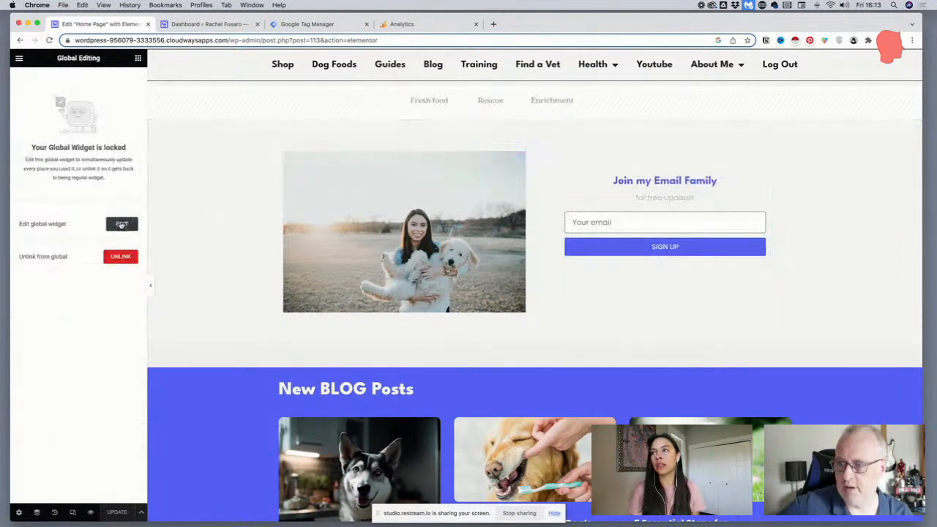
{"action": "mouse_move", "coordinate": [769, 178]}
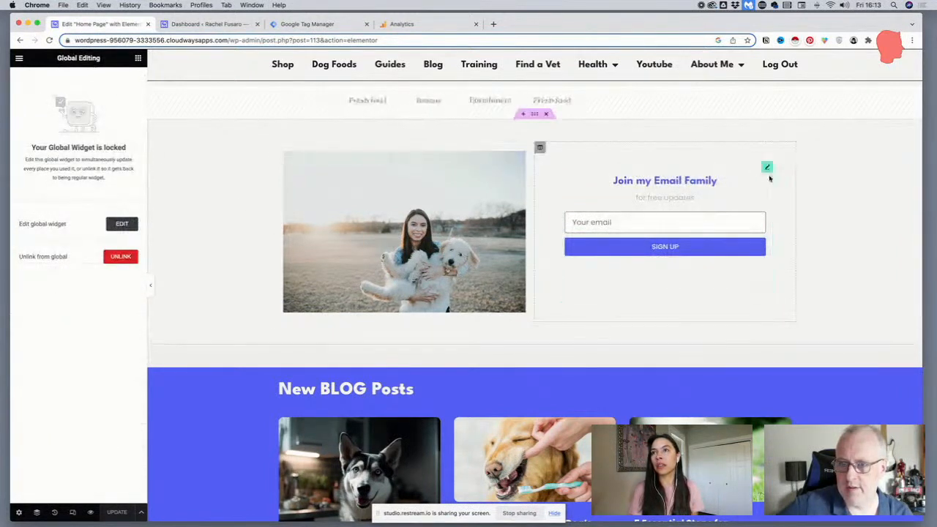
Reload the home page in the Elementor editor and locate the "Join my Email Family" form again
{"action": "left_click", "coordinate": [49, 40]}
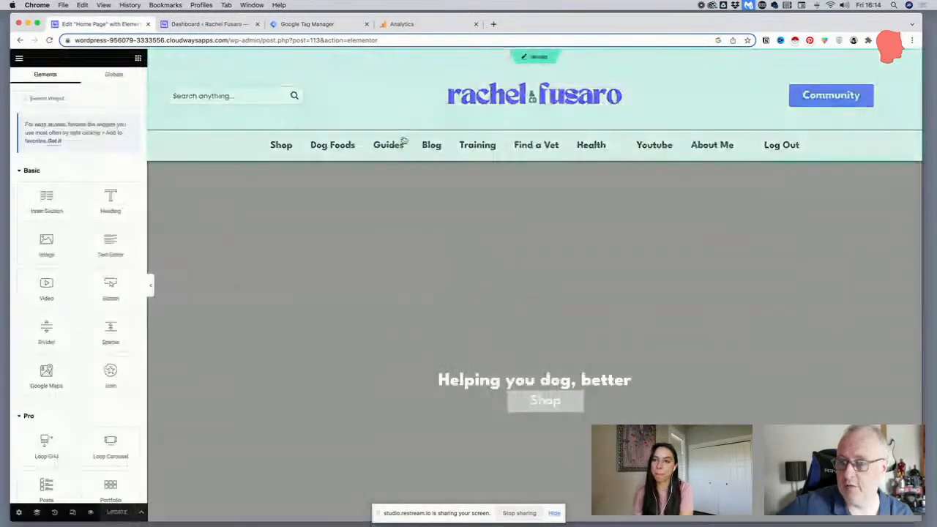
{"action": "scroll", "coordinate": [406, 140], "scroll_direction": "down", "scroll_amount": 10}
{"action": "scroll", "coordinate": [406, 140], "scroll_direction": "down", "scroll_amount": 8}
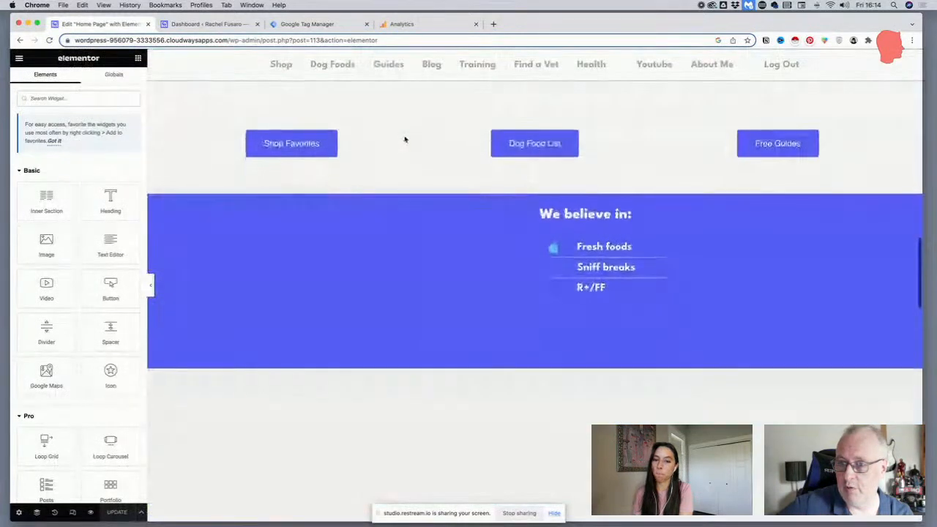
{"action": "scroll", "coordinate": [404, 139], "scroll_direction": "up", "scroll_amount": 3}
{"action": "scroll", "coordinate": [404, 139], "scroll_direction": "down", "scroll_amount": 10}
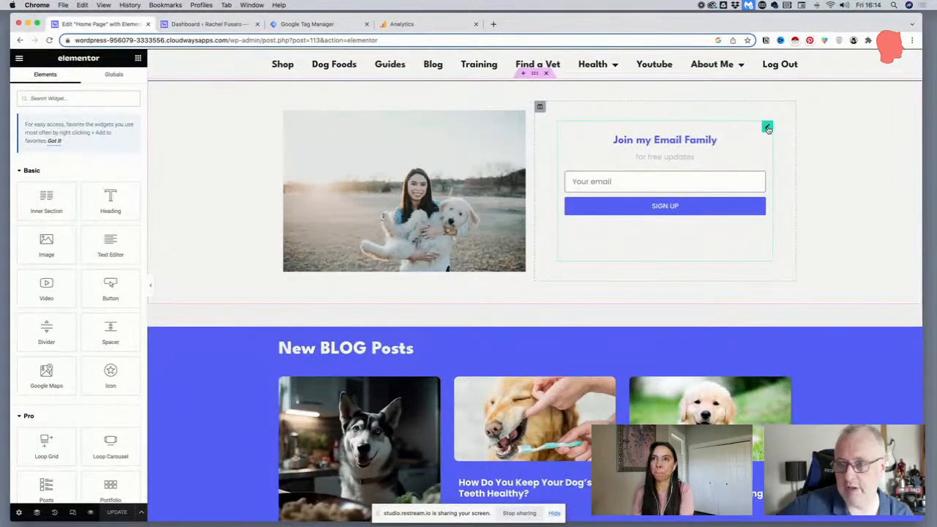
Open the global email signup form widget for editing and look through its settings sections
{"action": "left_click", "coordinate": [767, 128]}
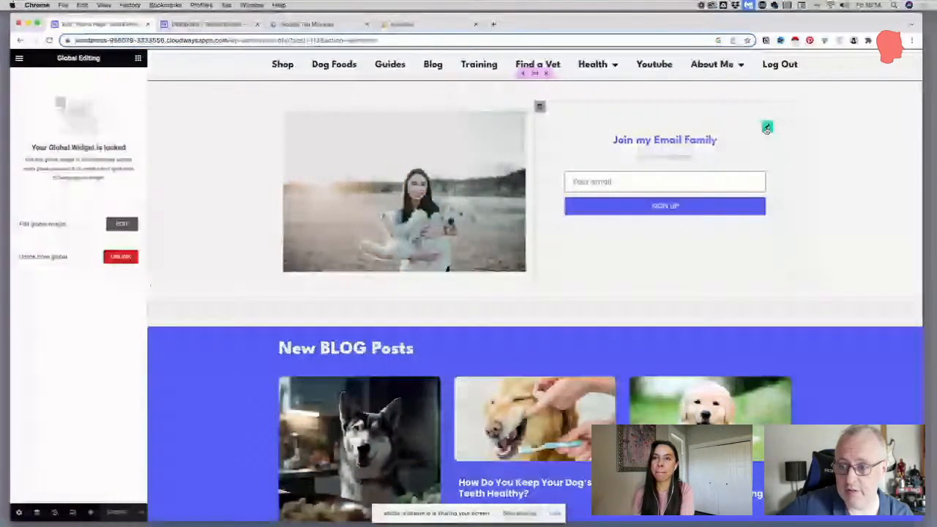
{"action": "left_click", "coordinate": [122, 223]}
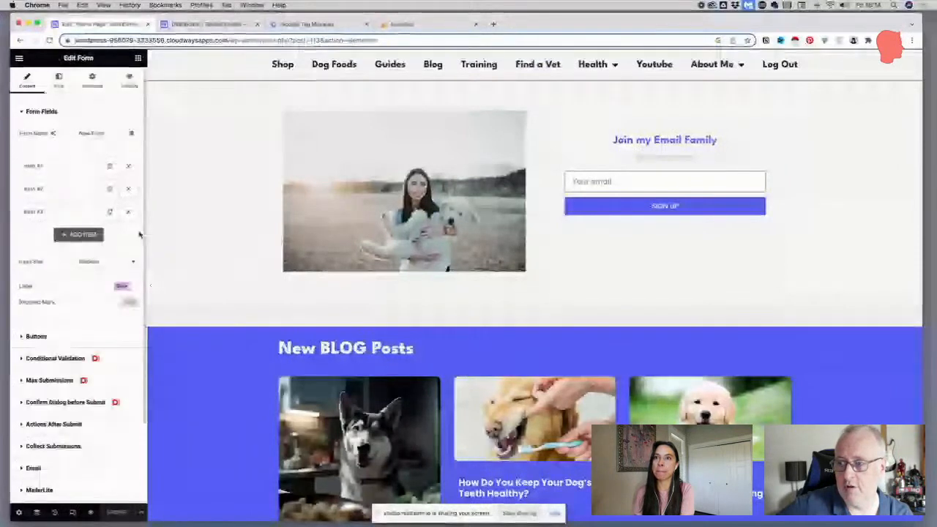
{"action": "scroll", "coordinate": [139, 234], "scroll_direction": "down", "scroll_amount": 3}
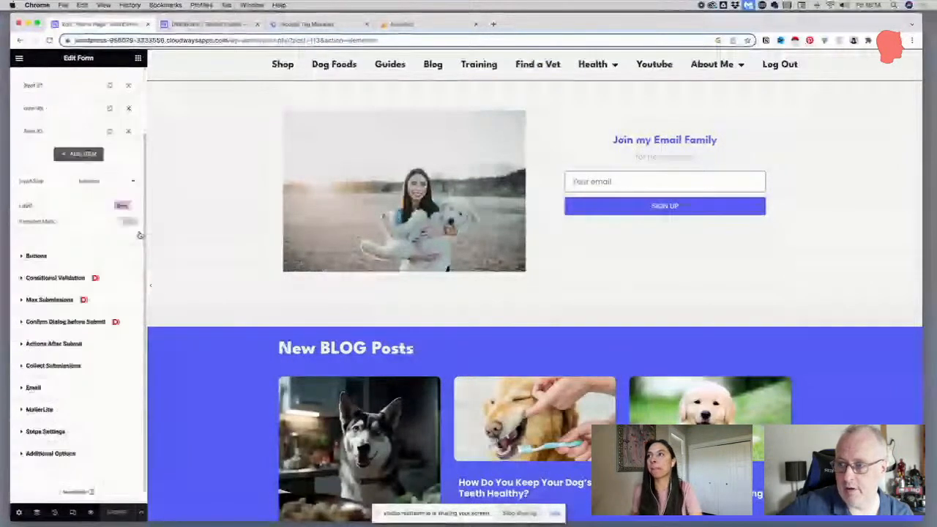
{"action": "scroll", "coordinate": [140, 235], "scroll_direction": "down", "scroll_amount": 1}
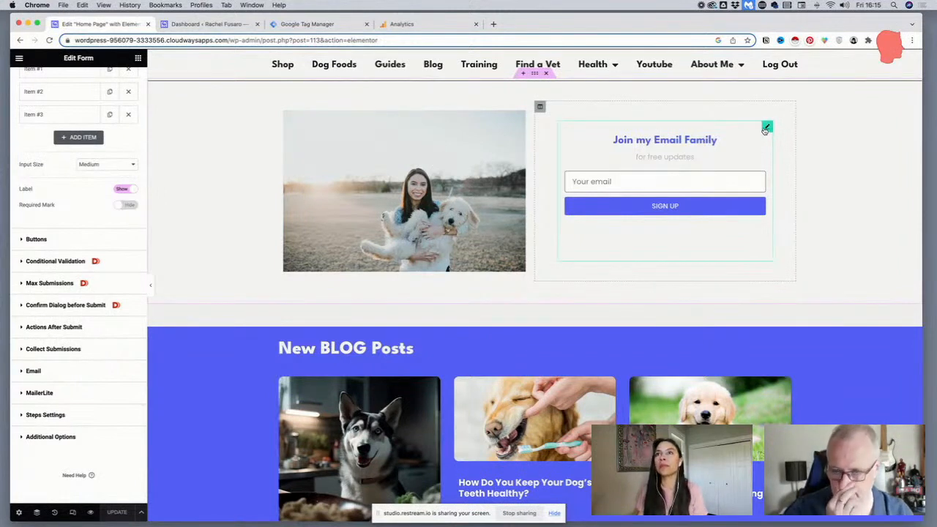
Reload the home page editor and return to the signup form above the New BLOG Posts section
{"action": "left_click", "coordinate": [767, 128]}
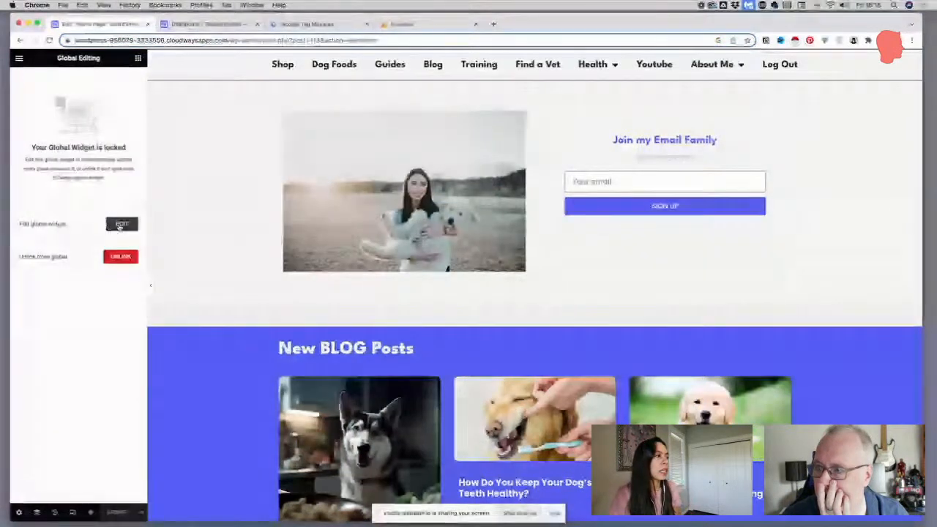
{"action": "left_click", "coordinate": [98, 39]}
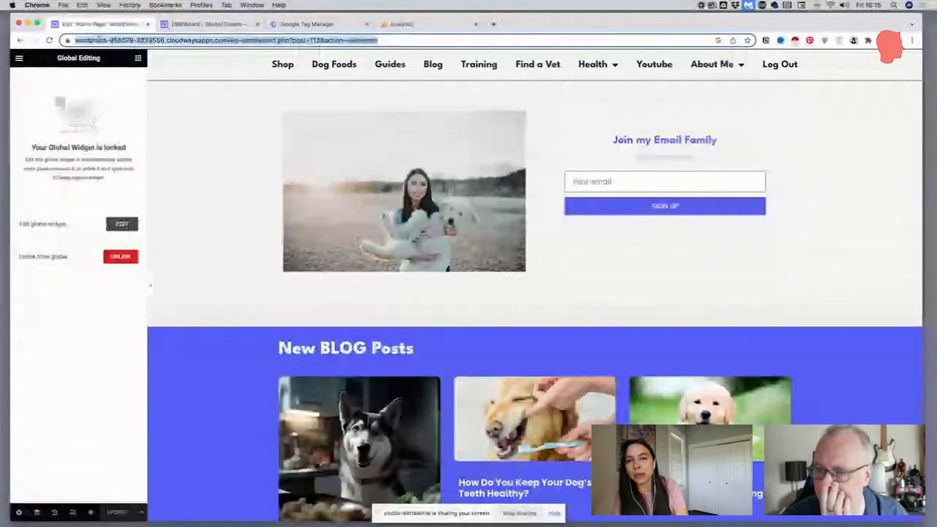
{"action": "key", "text": "Return"}
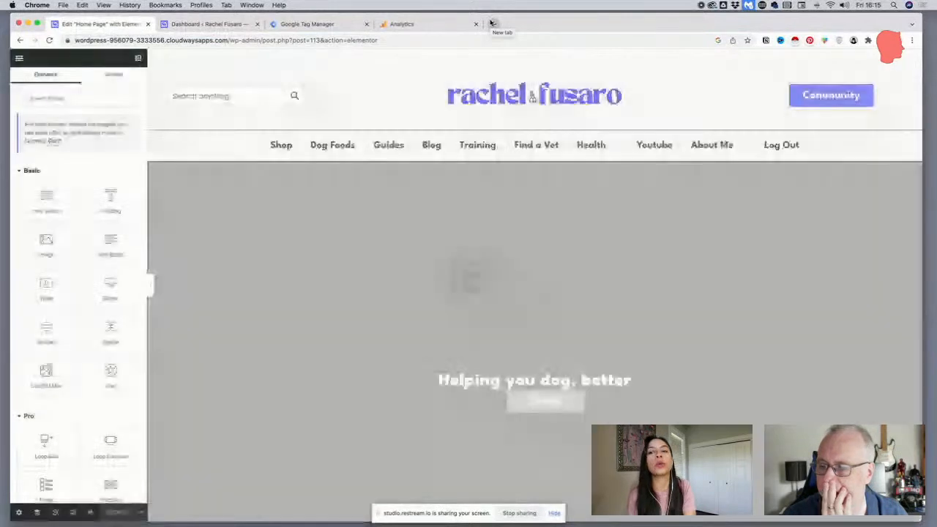
{"action": "scroll", "coordinate": [698, 241], "scroll_direction": "down", "scroll_amount": 5}
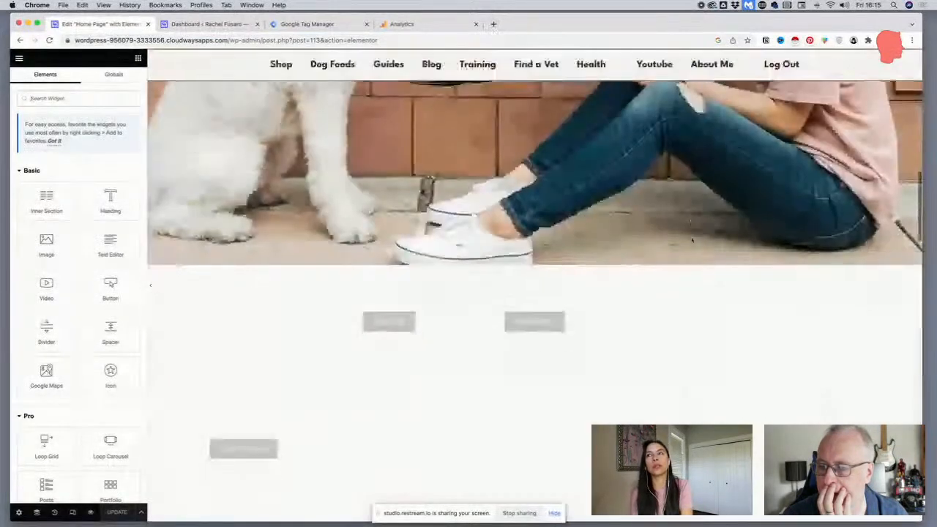
{"action": "scroll", "coordinate": [692, 240], "scroll_direction": "down", "scroll_amount": 3}
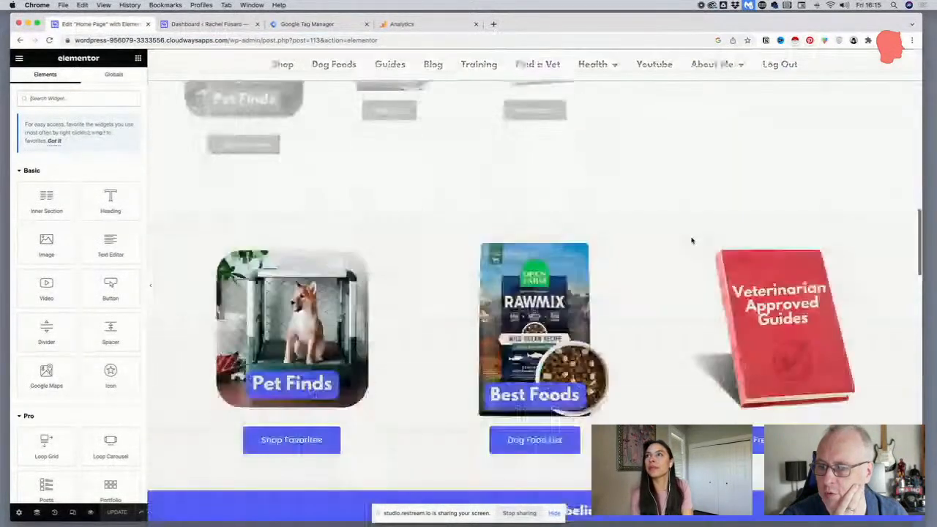
{"action": "scroll", "coordinate": [692, 240], "scroll_direction": "down", "scroll_amount": 10}
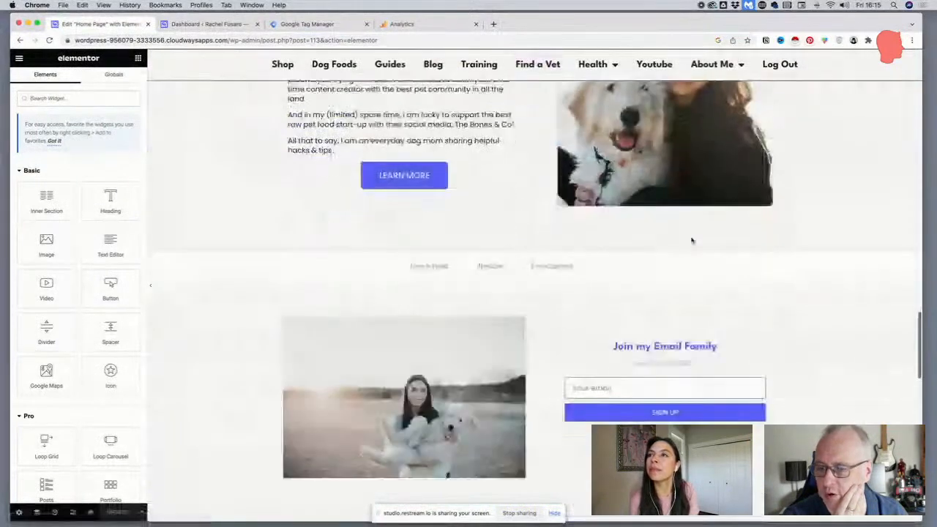
{"action": "scroll", "coordinate": [691, 240], "scroll_direction": "down", "scroll_amount": 3}
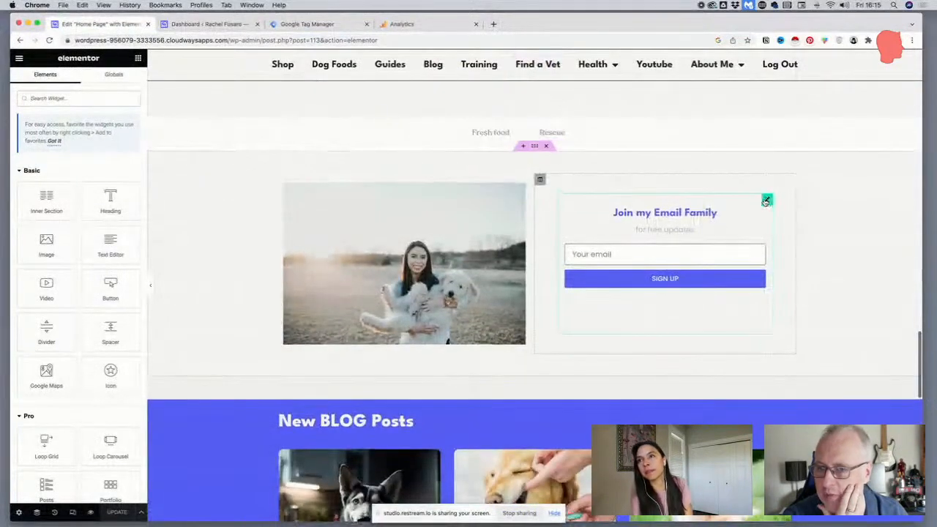
Open the global form widget for editing and change the heading text in its first HTML item to "Join My Community"
{"action": "left_click", "coordinate": [765, 200]}
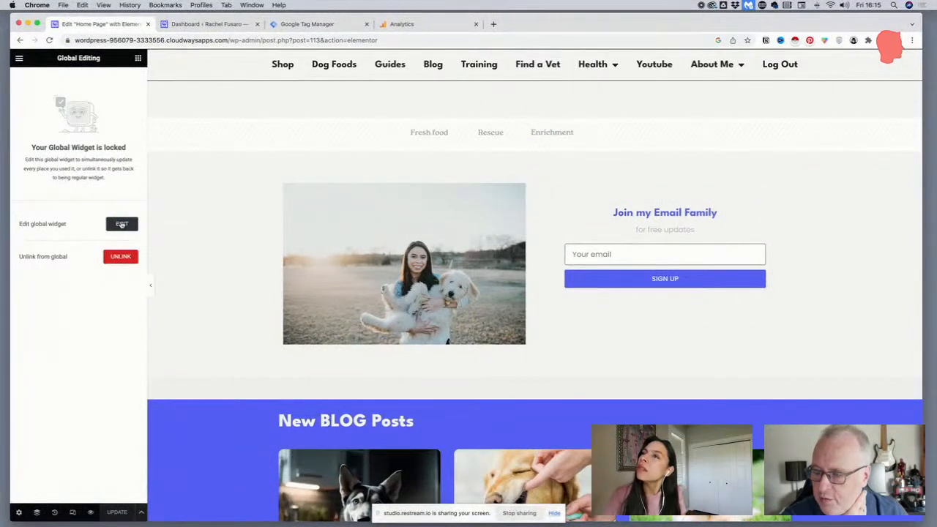
{"action": "left_click", "coordinate": [122, 225]}
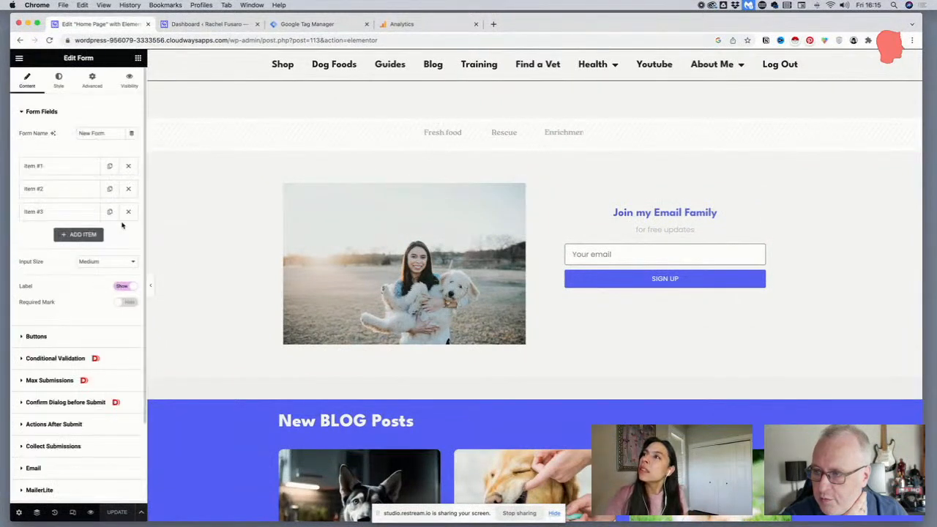
{"action": "left_click", "coordinate": [62, 167]}
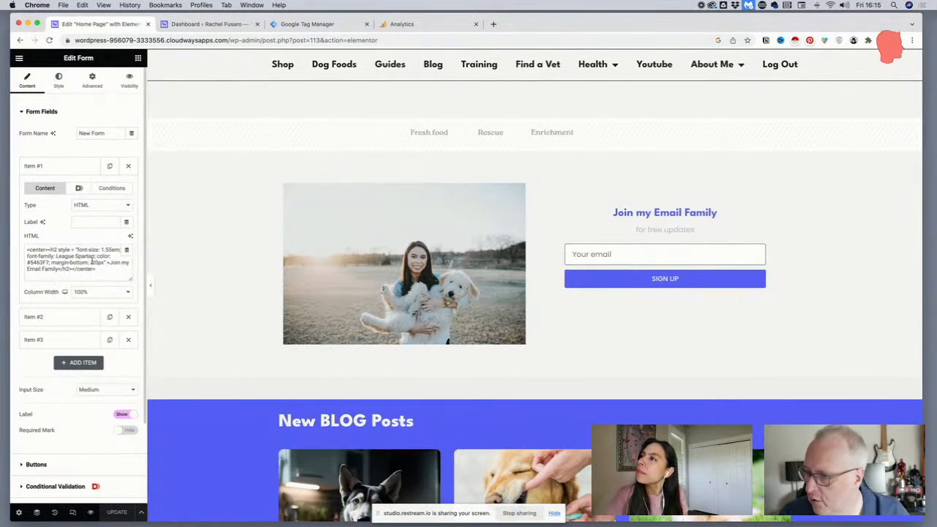
{"action": "scroll", "coordinate": [87, 260], "scroll_direction": "down", "scroll_amount": 1}
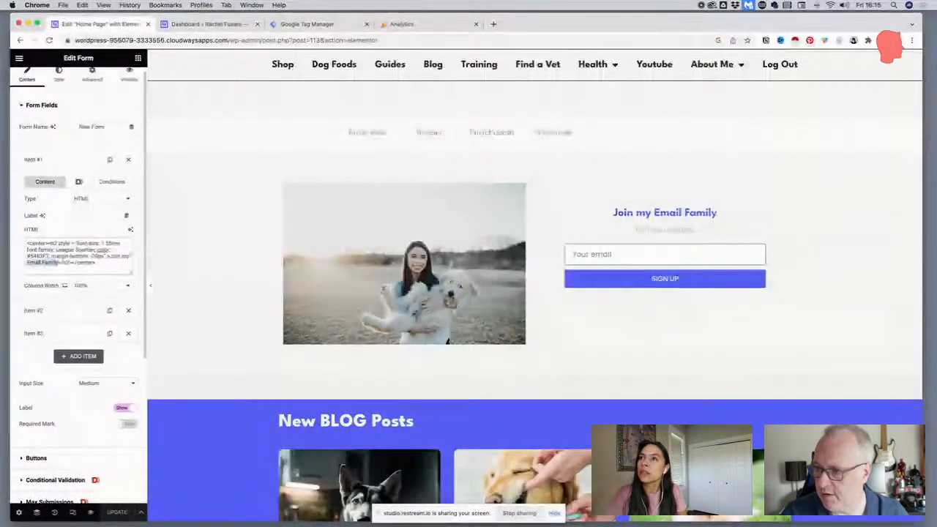
{"action": "key", "text": "BackSpace"}
{"action": "type", "text": "Com"}
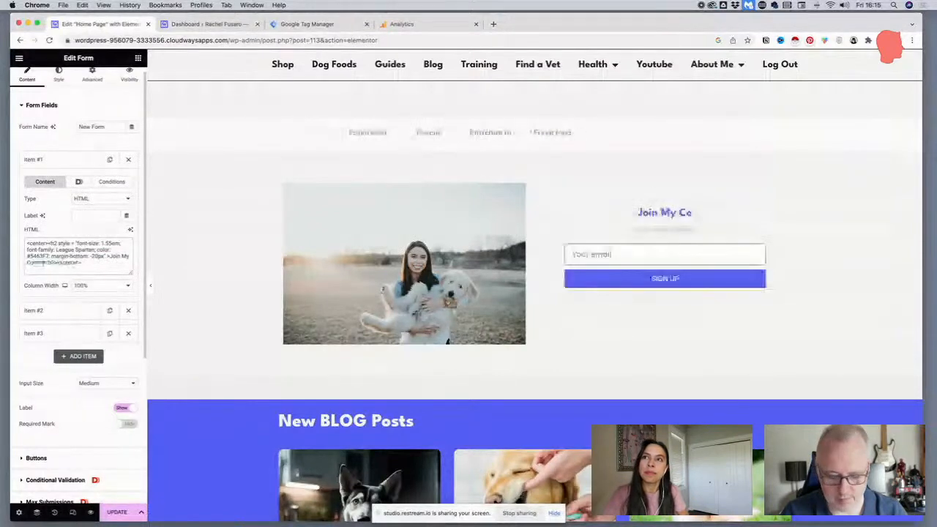
{"action": "type", "text": "munity"}
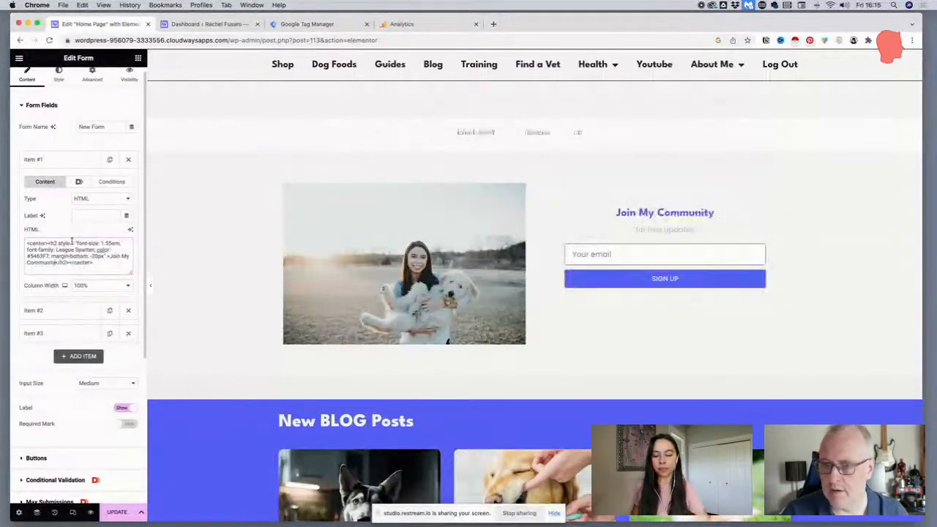
Review the settings of the second and third form items, including the email field's advanced options
{"action": "left_click", "coordinate": [44, 310]}
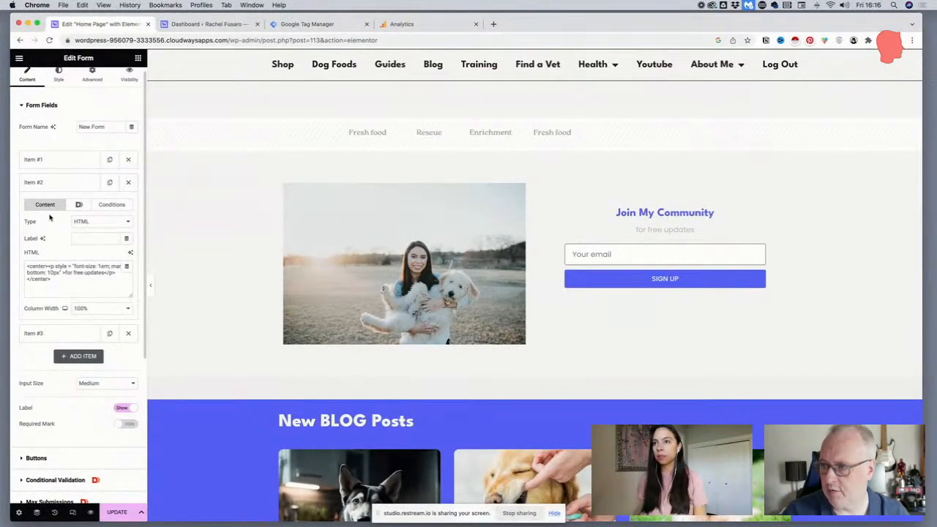
{"action": "left_click", "coordinate": [46, 334]}
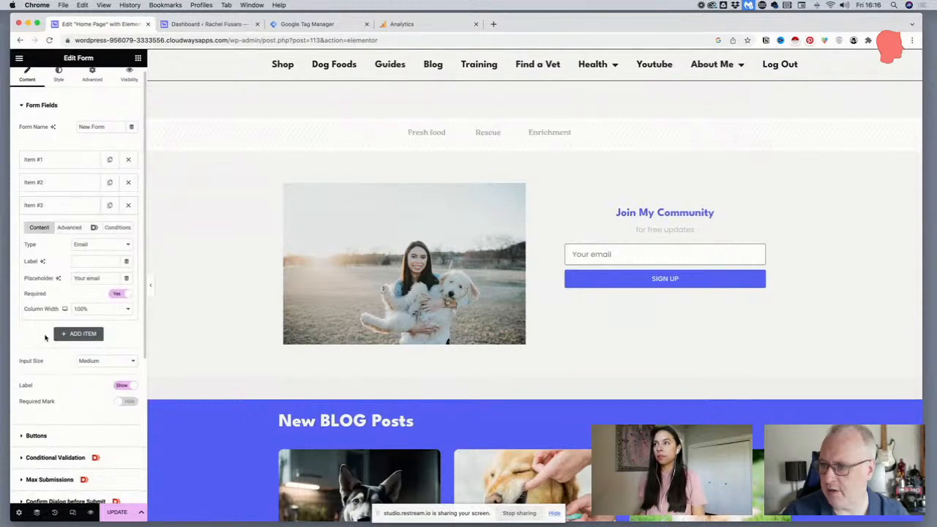
{"action": "scroll", "coordinate": [45, 337], "scroll_direction": "down", "scroll_amount": 2}
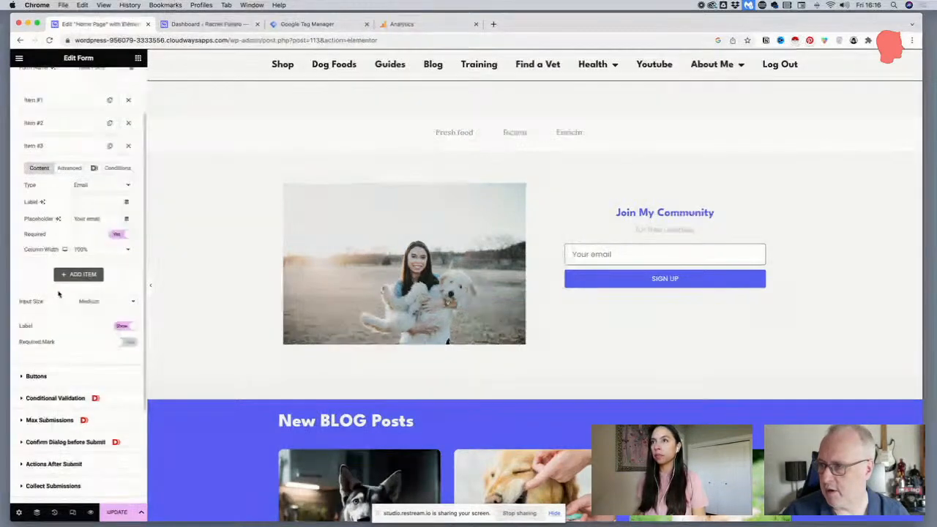
{"action": "left_click", "coordinate": [69, 168]}
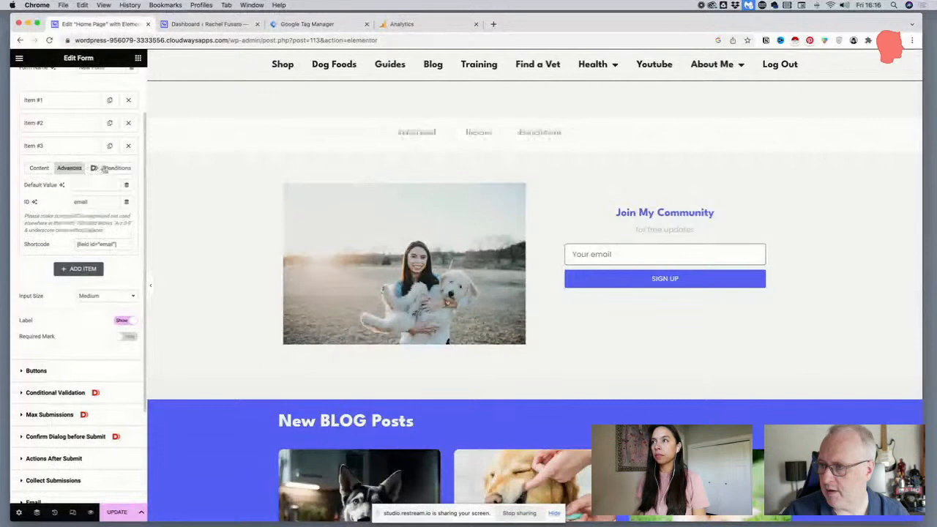
{"action": "left_click", "coordinate": [39, 167]}
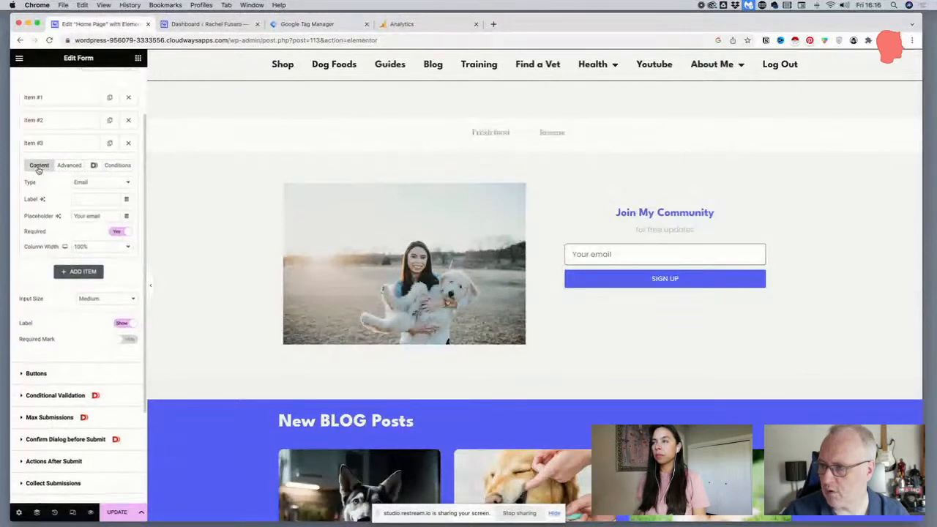
{"action": "left_click", "coordinate": [55, 145]}
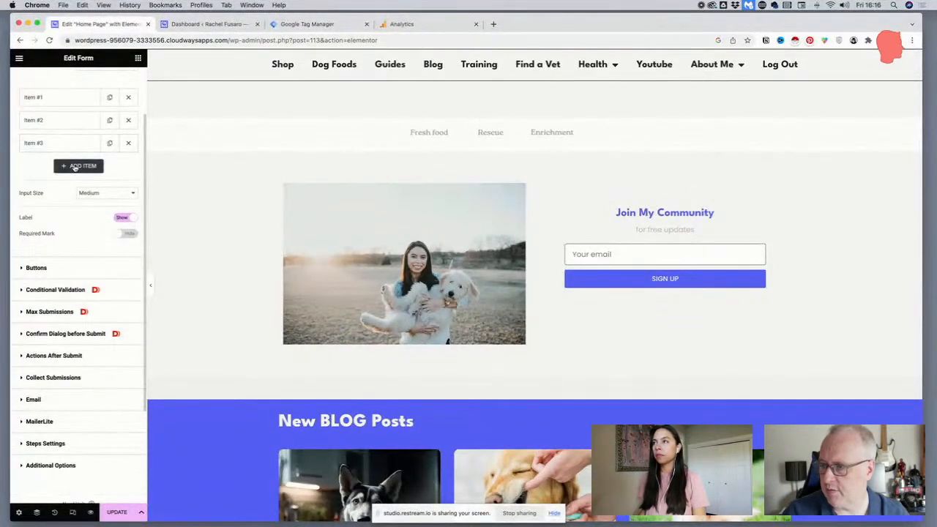
Add a fourth form item of type Tel with the placeholder "Your phone number"
{"action": "left_click", "coordinate": [76, 168]}
{"action": "left_click", "coordinate": [79, 205]}
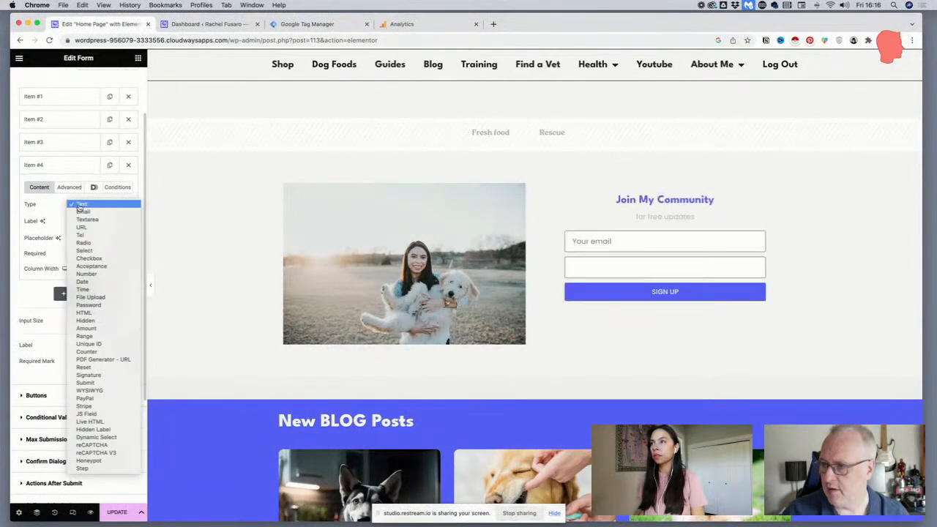
{"action": "left_click", "coordinate": [89, 234]}
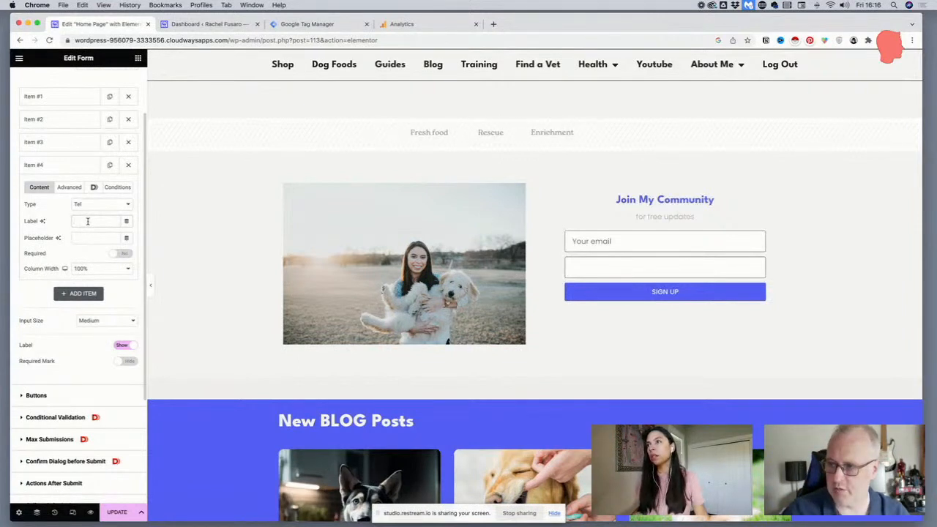
{"action": "type", "text": "You"}
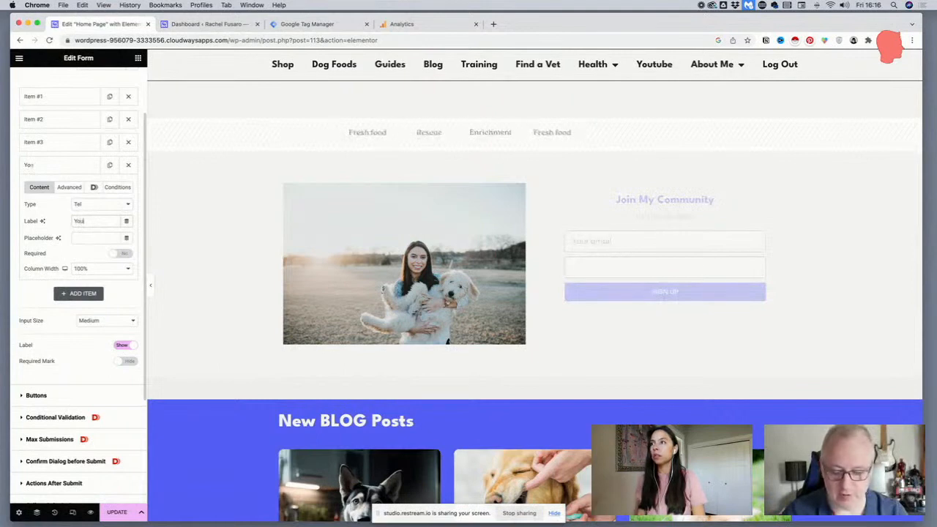
{"action": "type", "text": "r pho"}
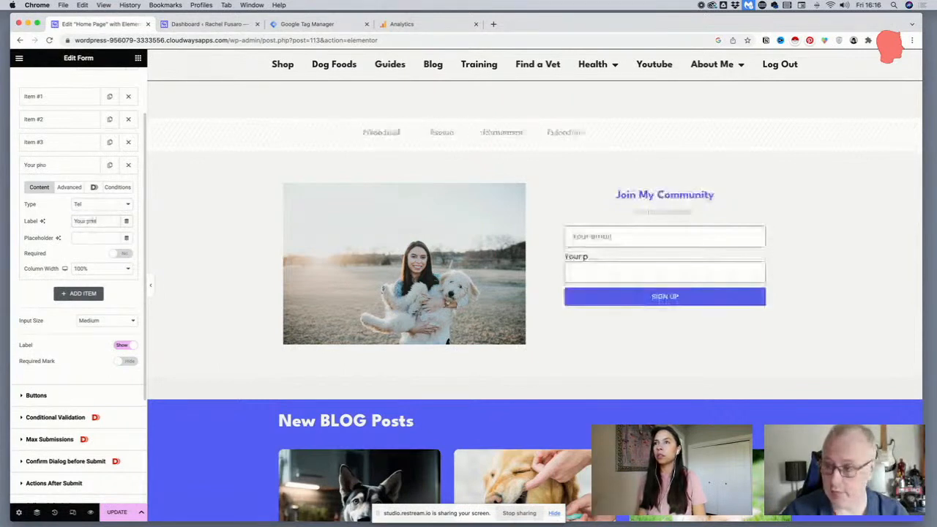
{"action": "type", "text": "ne"}
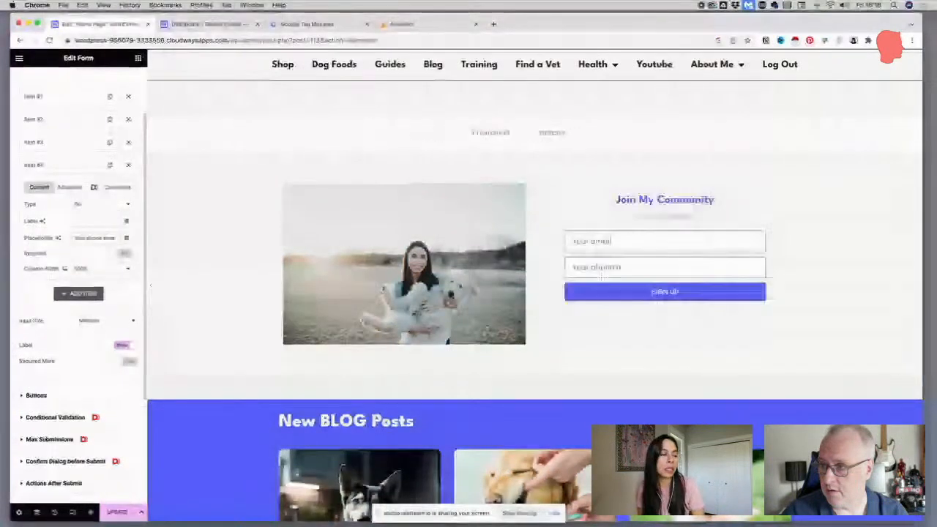
{"action": "type", "text": "number"}
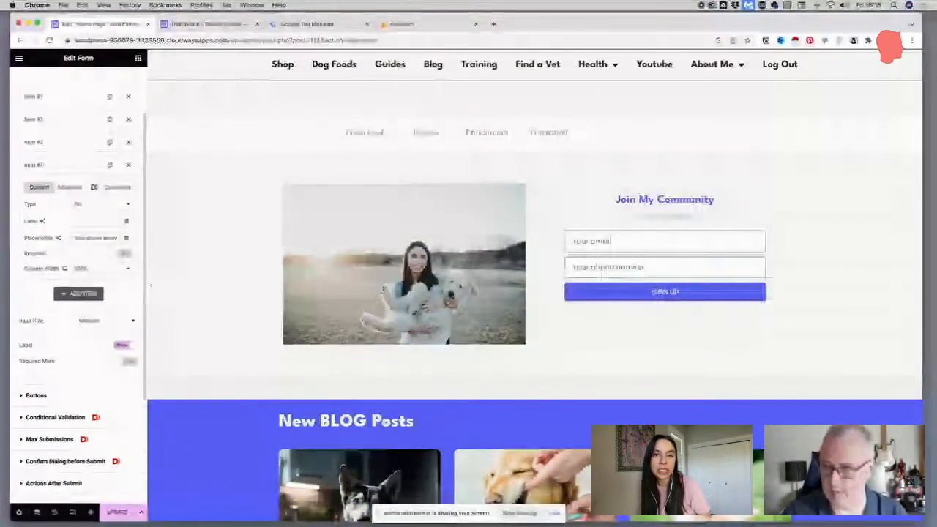
Label the new telephone field "Phone", make it required, and hide the form's field labels
{"action": "left_click", "coordinate": [88, 223]}
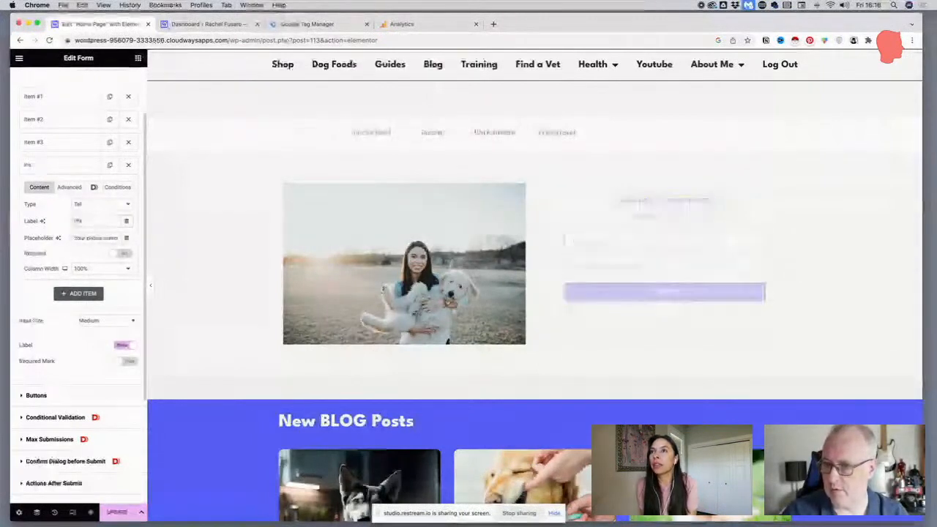
{"action": "type", "text": "Phone"}
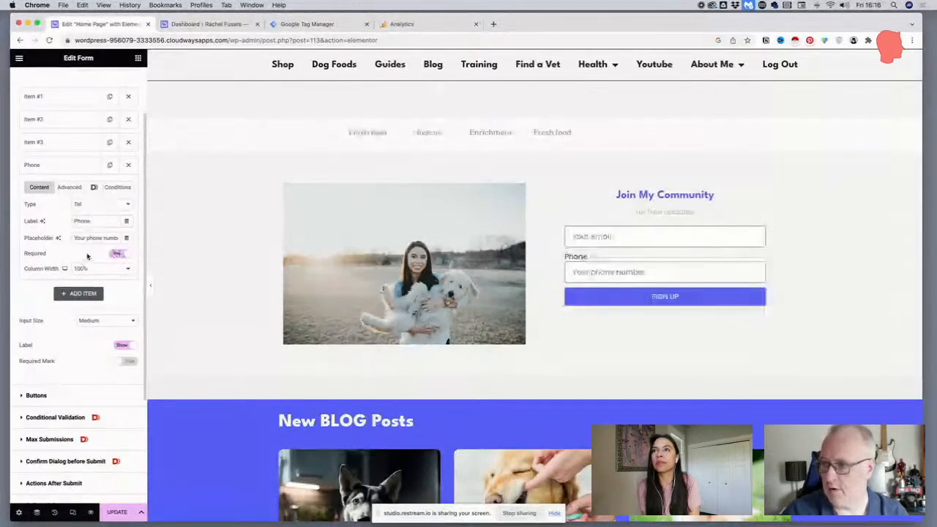
{"action": "left_click", "coordinate": [123, 346]}
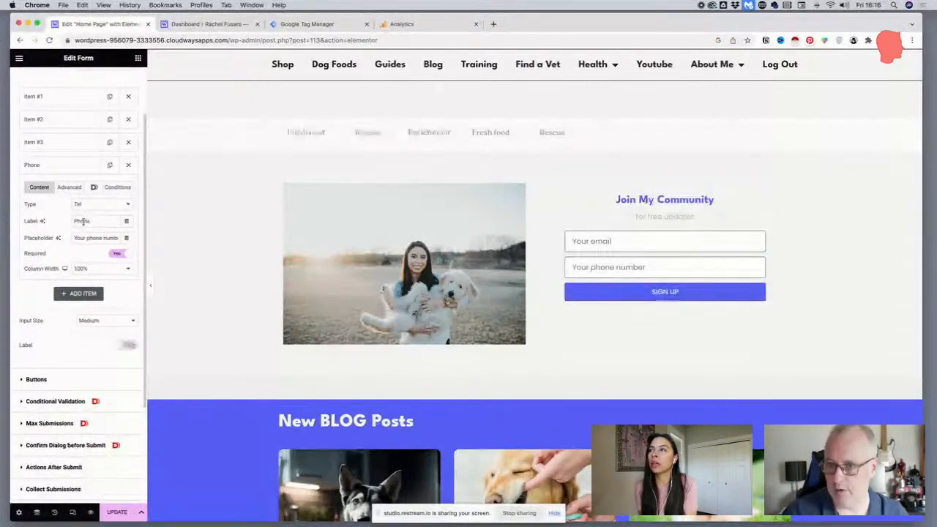
Review the phone field's advanced options and the field types available for it
{"action": "left_click", "coordinate": [72, 188]}
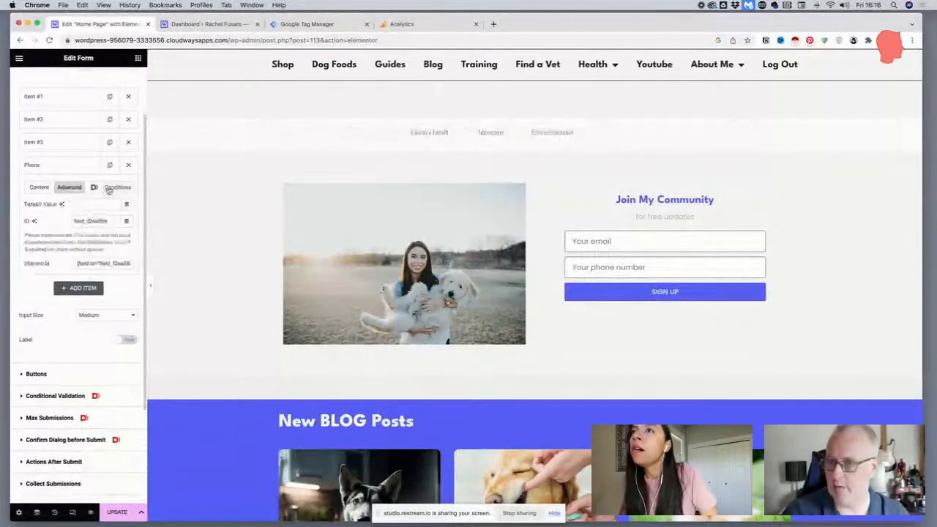
{"action": "left_click", "coordinate": [39, 187]}
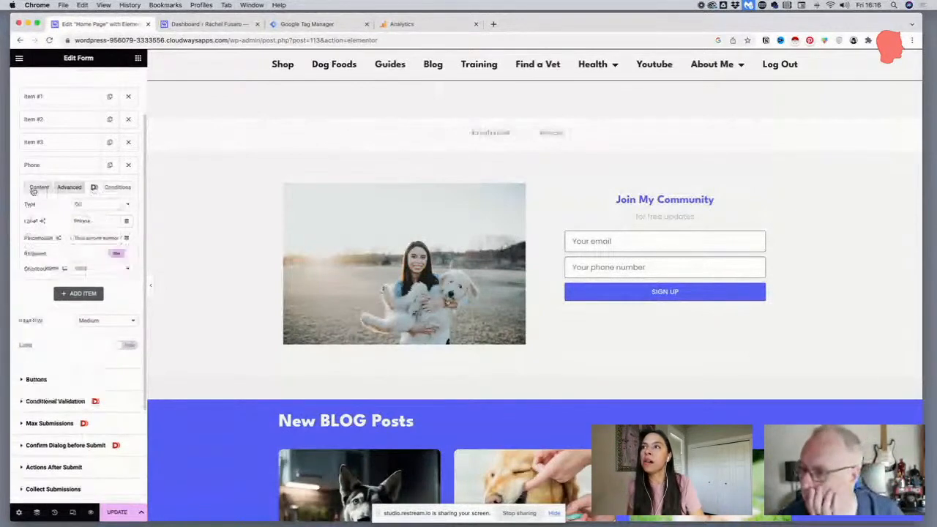
{"action": "left_click", "coordinate": [95, 206]}
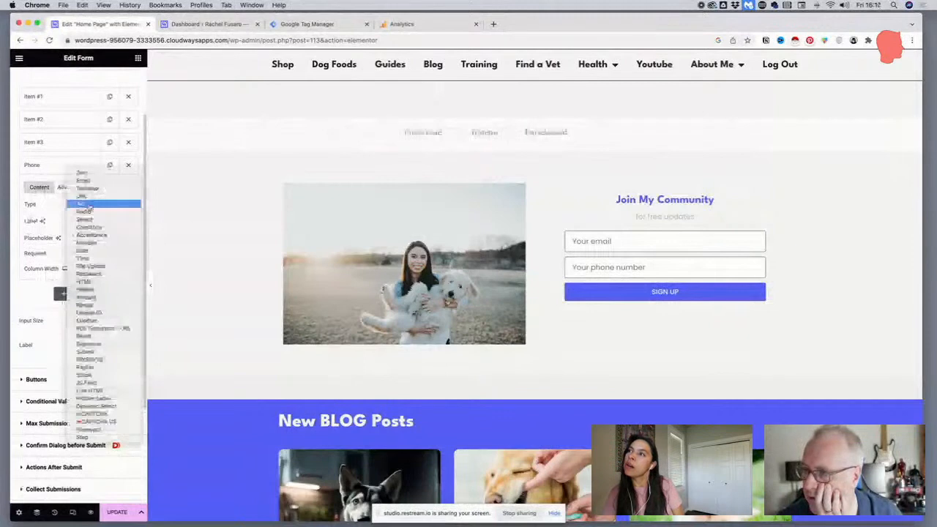
{"action": "left_click", "coordinate": [94, 205]}
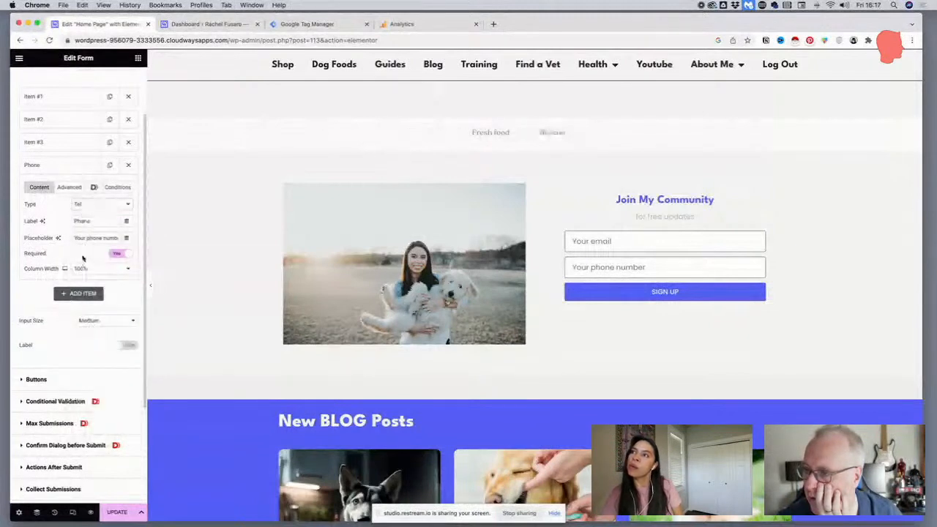
Add a fifth form item of type Text labelled "First Name" with the placeholder "Your First Name"
{"action": "left_click", "coordinate": [71, 294]}
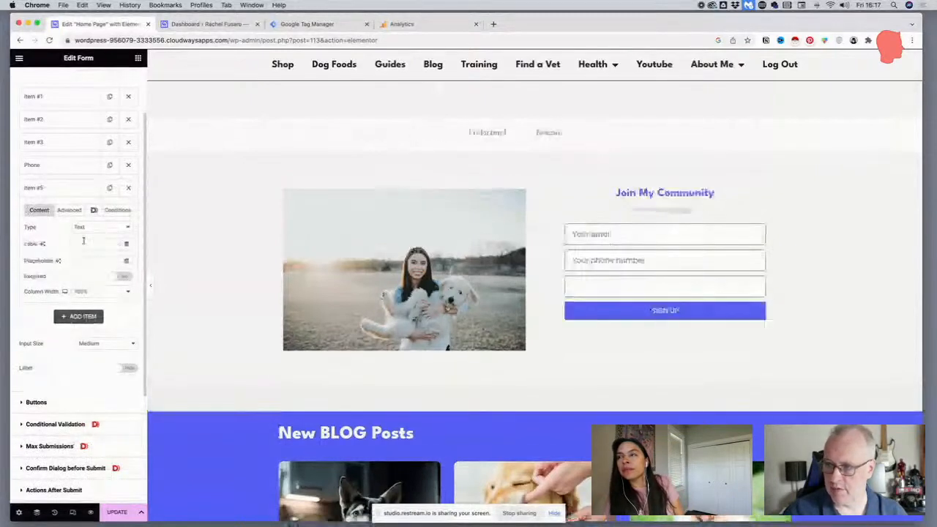
{"action": "left_click", "coordinate": [83, 242]}
{"action": "type", "text": "Tes"}
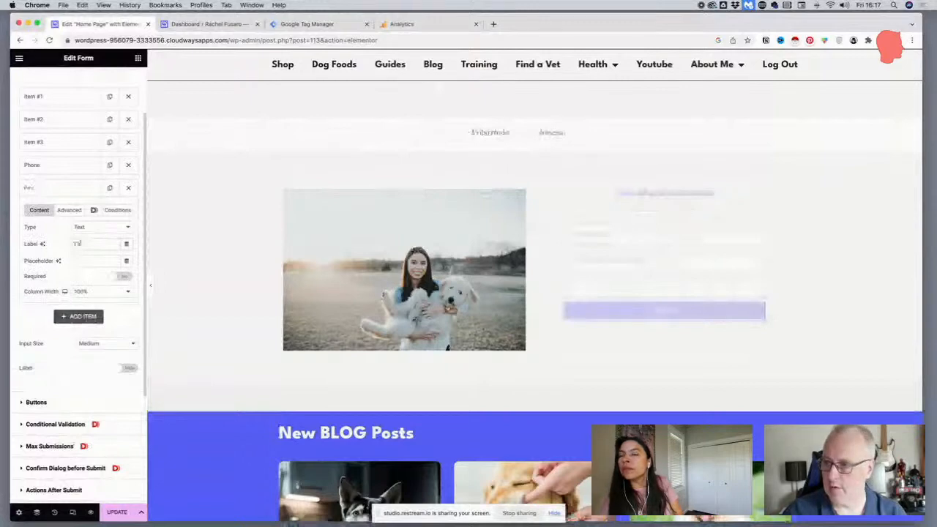
{"action": "type", "text": "st Name"}
{"action": "left_click", "coordinate": [87, 261]}
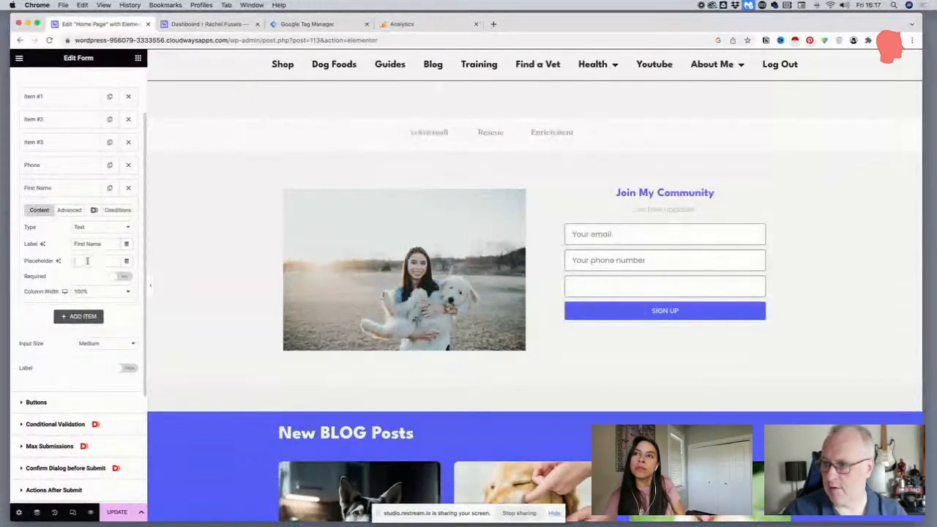
{"action": "type", "text": "Your fi"}
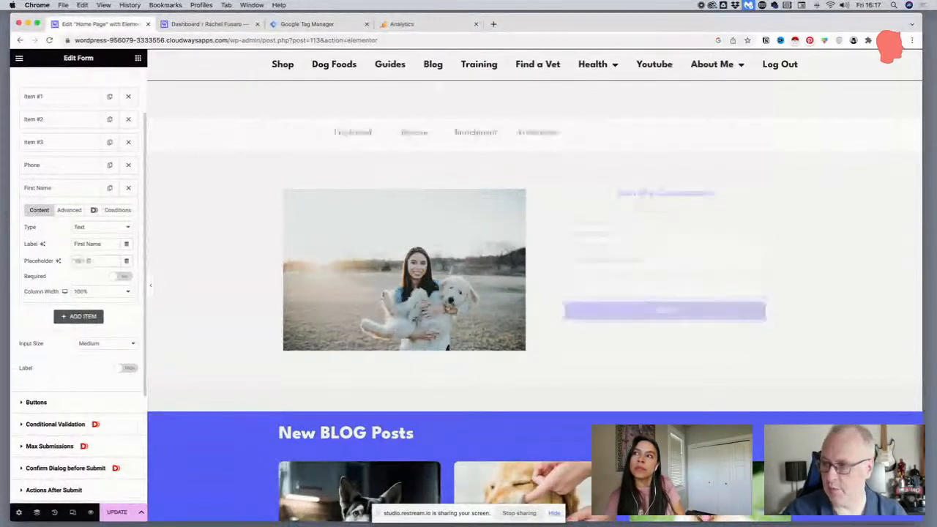
{"action": "type", "text": "rst Name"}
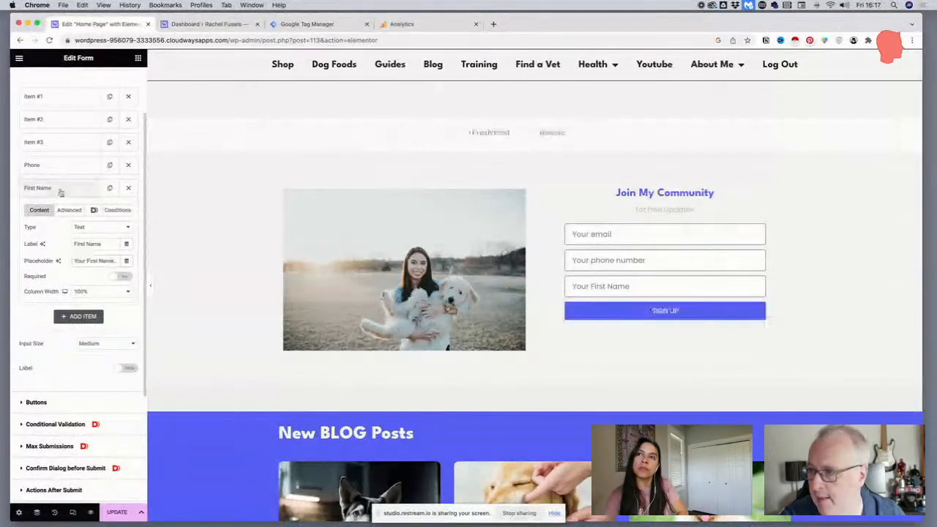
Move the First Name item above the email item in the form and make it required
{"action": "left_click_drag", "start_coordinate": [59, 191], "coordinate": [65, 148]}
{"action": "left_click", "coordinate": [65, 148]}
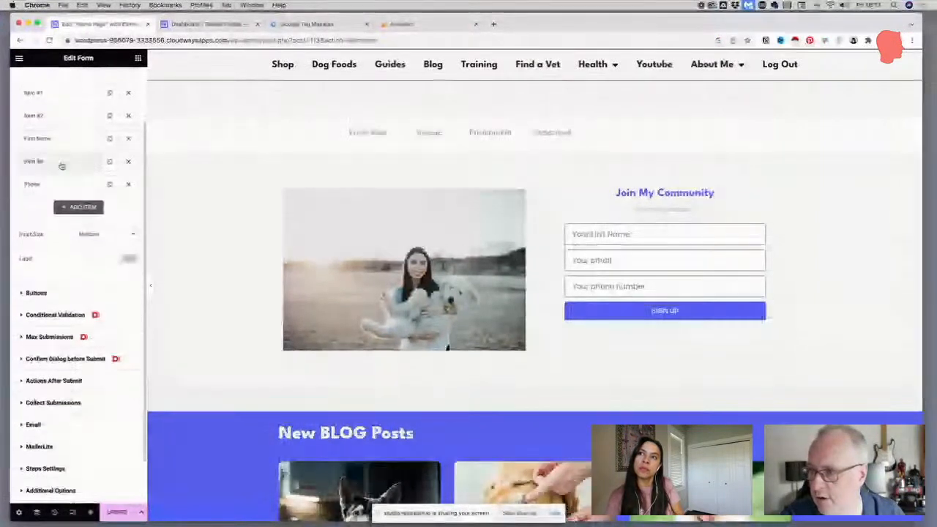
{"action": "scroll", "coordinate": [61, 165], "scroll_direction": "down", "scroll_amount": 1}
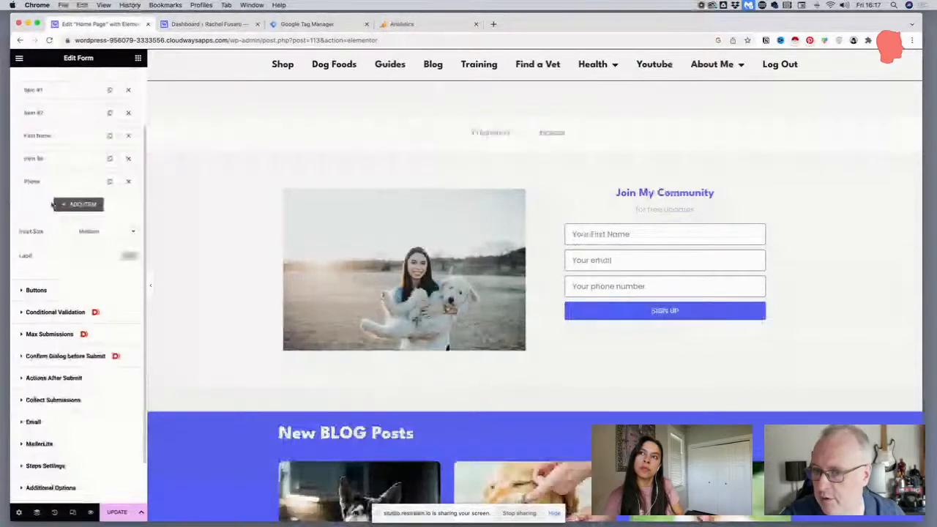
{"action": "left_click", "coordinate": [44, 136]}
{"action": "left_click", "coordinate": [119, 225]}
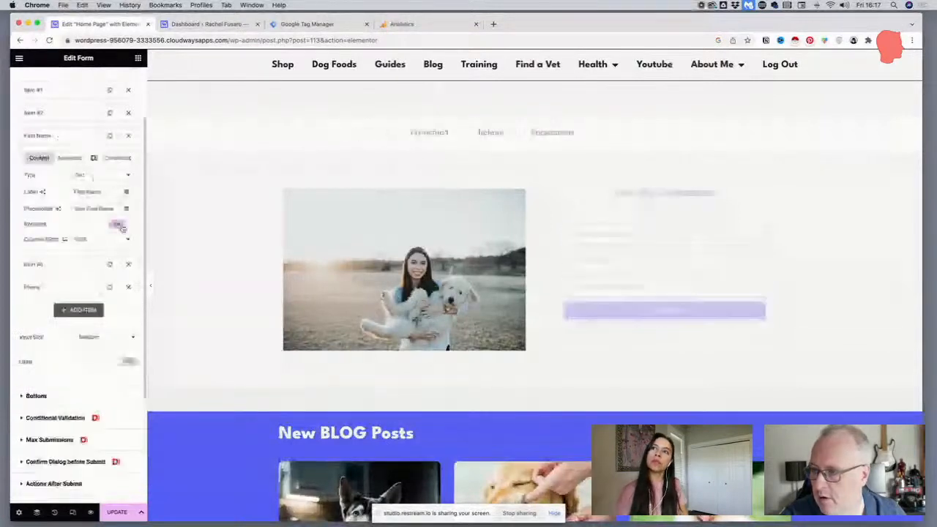
{"action": "left_click", "coordinate": [63, 138]}
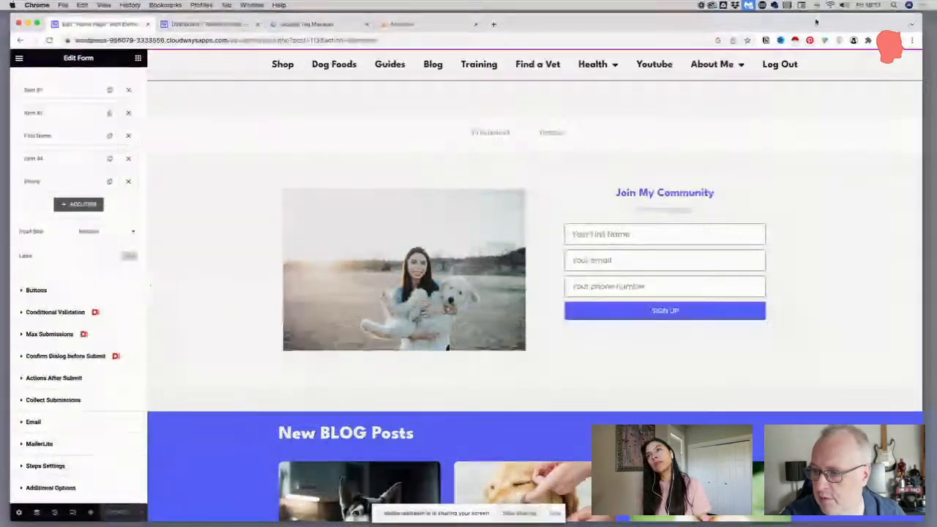
Open the live home page in a new browser tab and check its signup form
{"action": "left_click", "coordinate": [251, 40]}
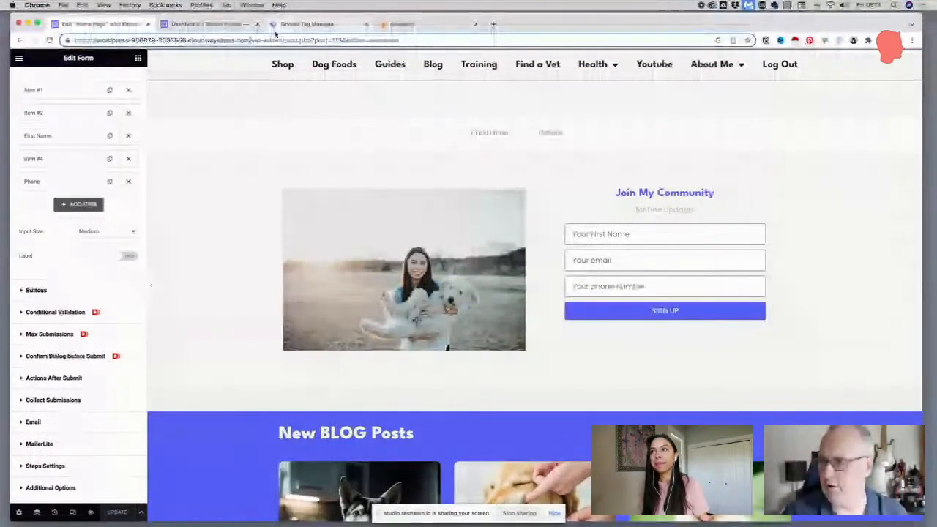
{"action": "left_click", "coordinate": [493, 24]}
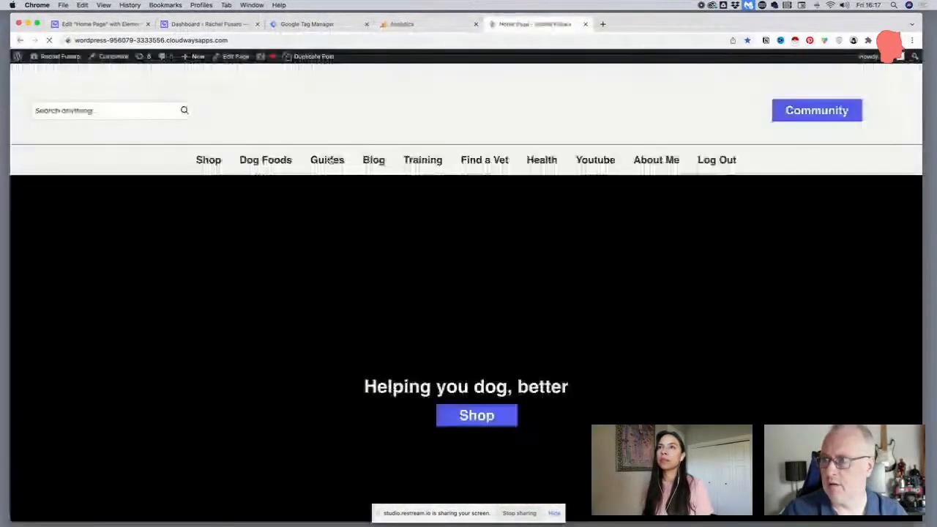
{"action": "scroll", "coordinate": [330, 159], "scroll_direction": "down", "scroll_amount": 10}
{"action": "scroll", "coordinate": [327, 154], "scroll_direction": "down", "scroll_amount": 5}
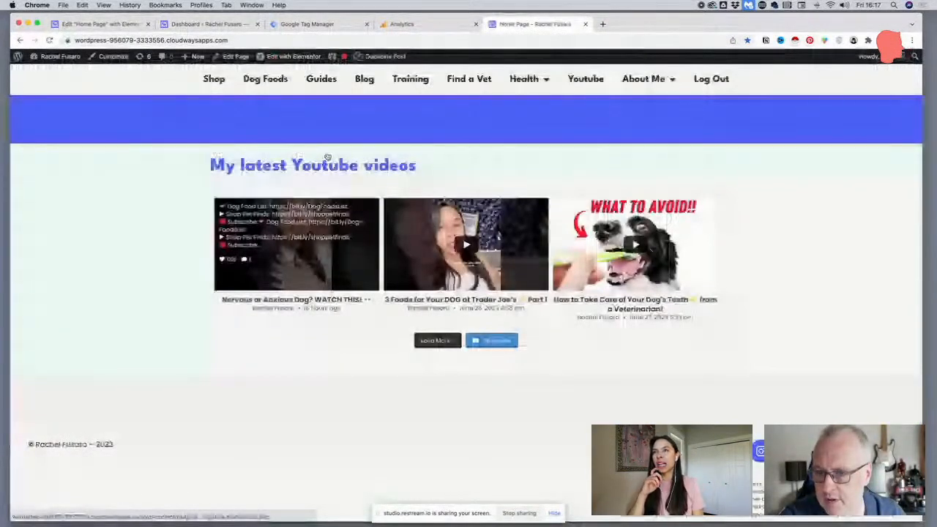
{"action": "scroll", "coordinate": [327, 155], "scroll_direction": "up", "scroll_amount": 5}
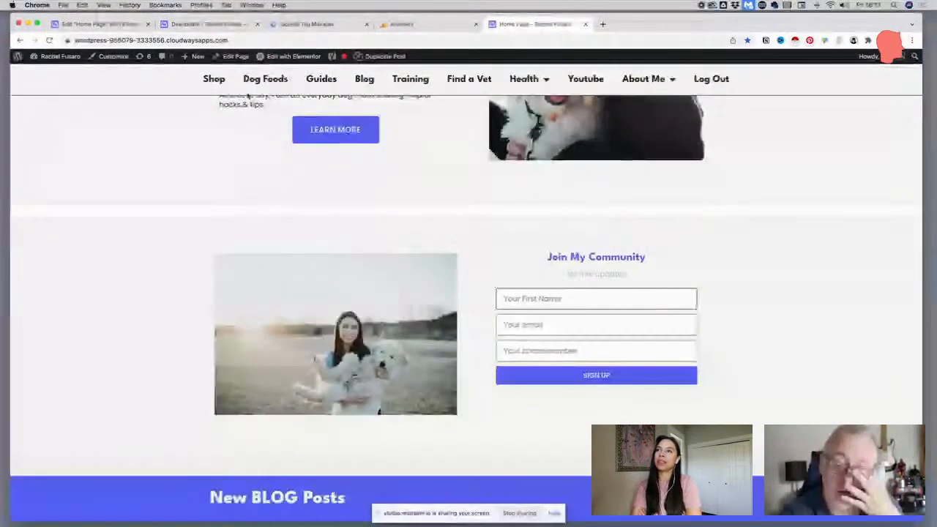
Return to the Elementor editor and review the form's actions after submit, email notification and submission collection settings
{"action": "left_click", "coordinate": [66, 23]}
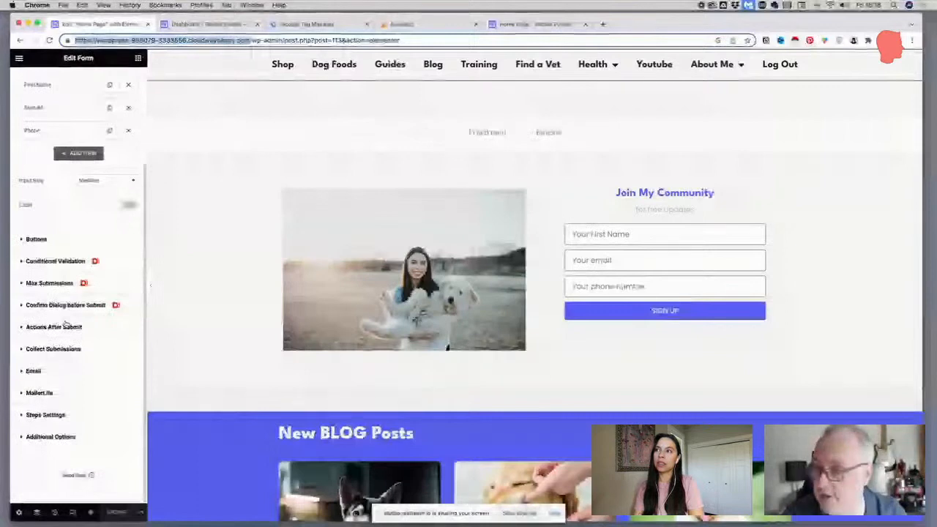
{"action": "left_click", "coordinate": [63, 327]}
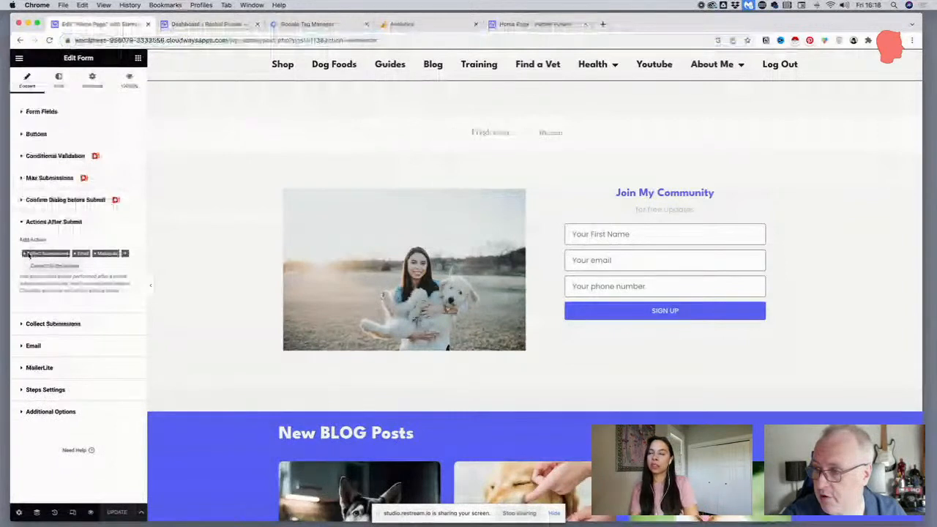
{"action": "left_click", "coordinate": [40, 345]}
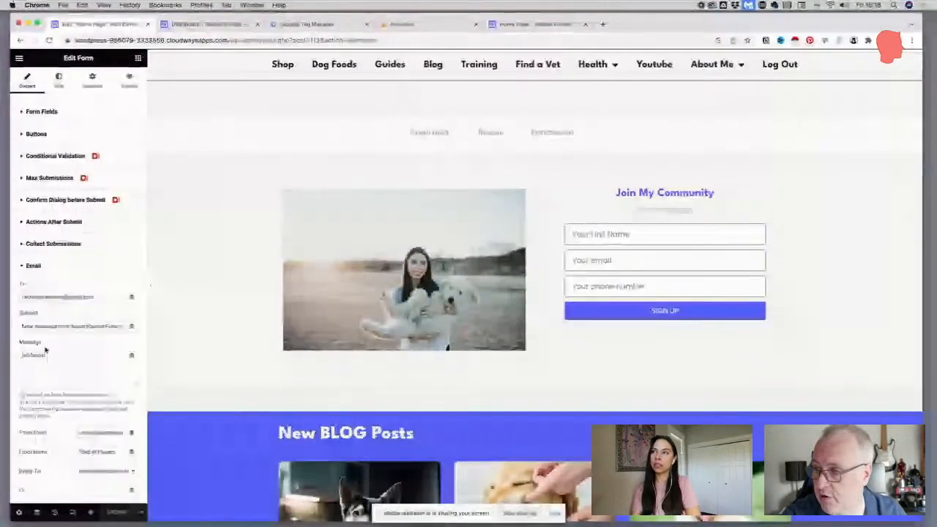
{"action": "left_click", "coordinate": [50, 253]}
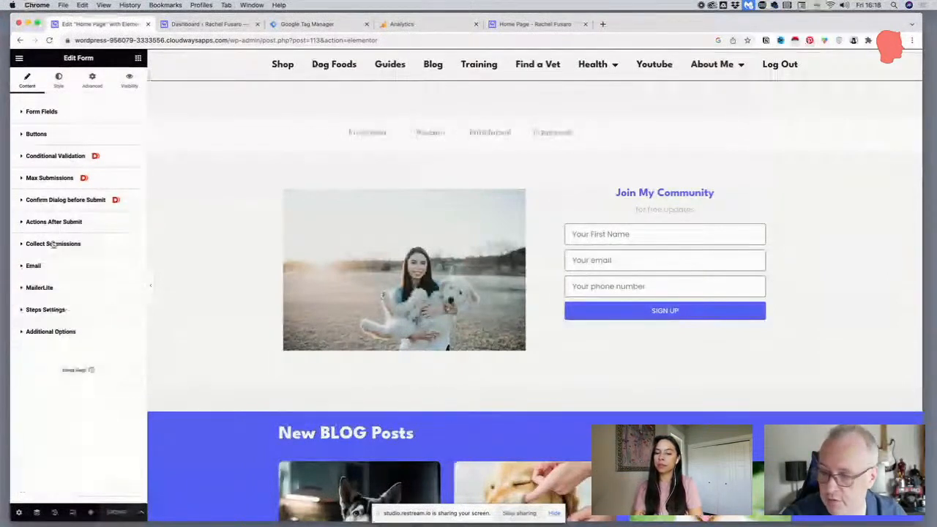
{"action": "left_click", "coordinate": [32, 265]}
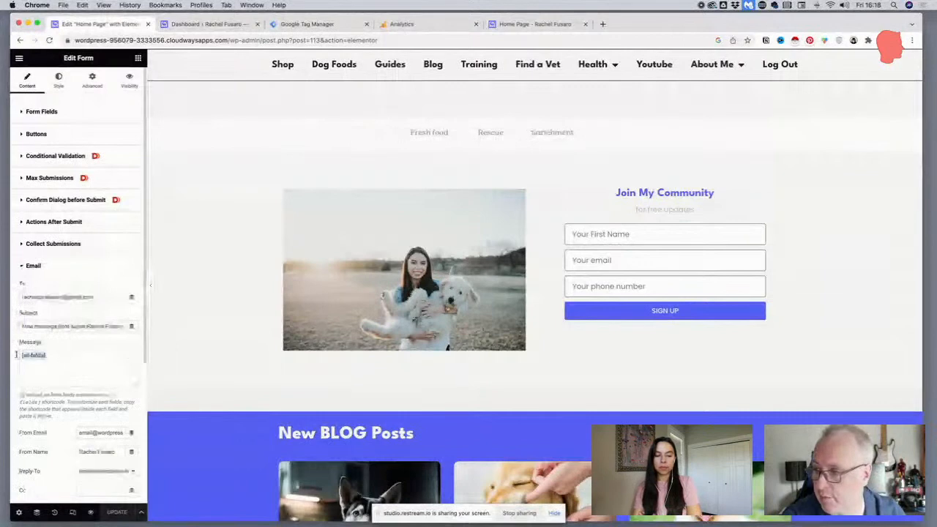
{"action": "left_click", "coordinate": [35, 266]}
{"action": "left_click", "coordinate": [49, 246]}
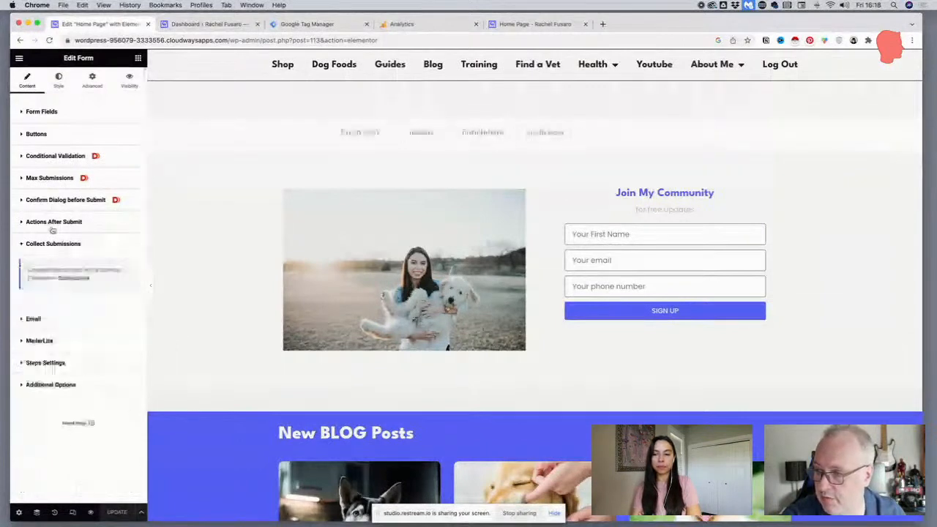
{"action": "left_click", "coordinate": [53, 222]}
Set the form's MailerLite group to "Website Newsletter Pop-Up"
{"action": "left_click", "coordinate": [58, 370]}
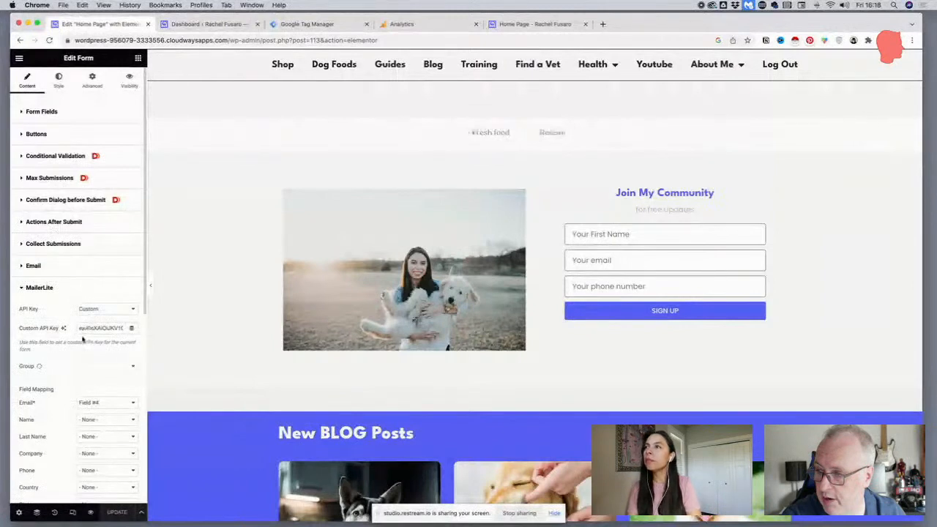
{"action": "left_click", "coordinate": [95, 366]}
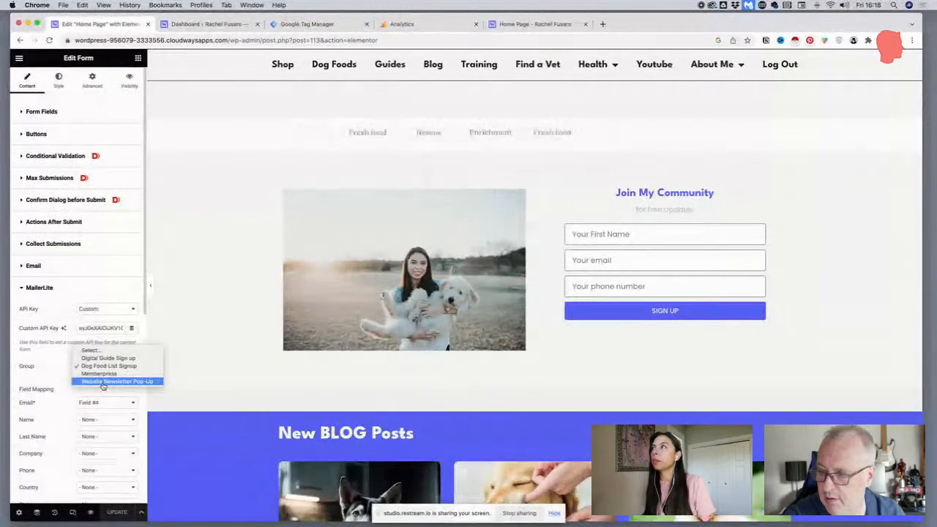
{"action": "left_click", "coordinate": [103, 383]}
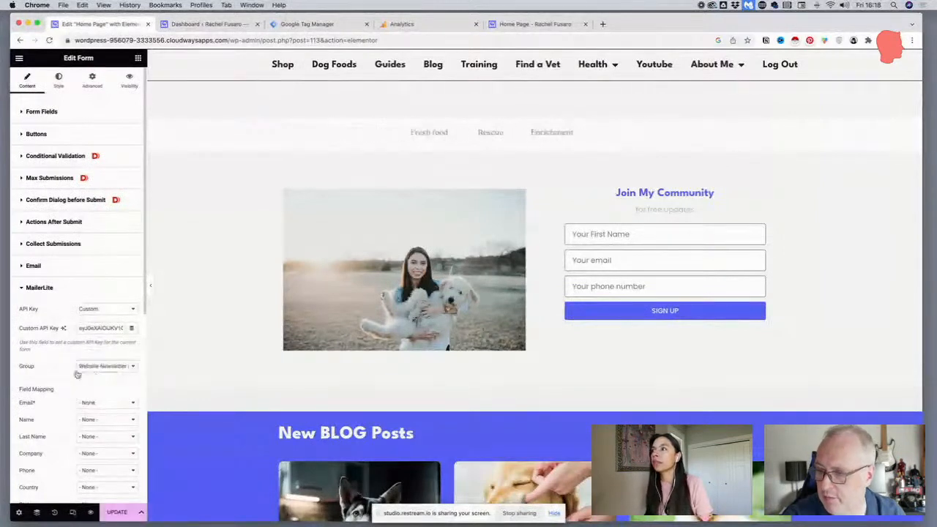
Check the MailerLite email mapping choices against the form's list of field items
{"action": "scroll", "coordinate": [81, 351], "scroll_direction": "down", "scroll_amount": 4}
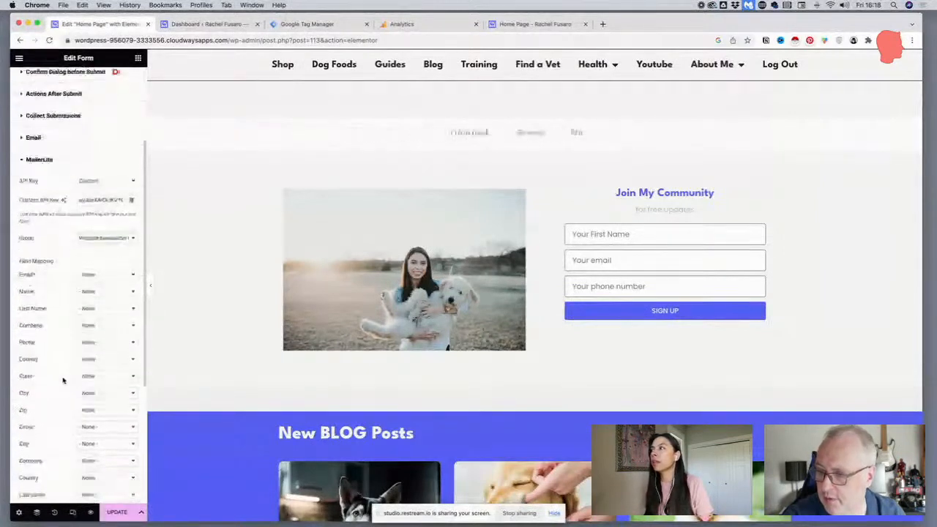
{"action": "left_click", "coordinate": [105, 276]}
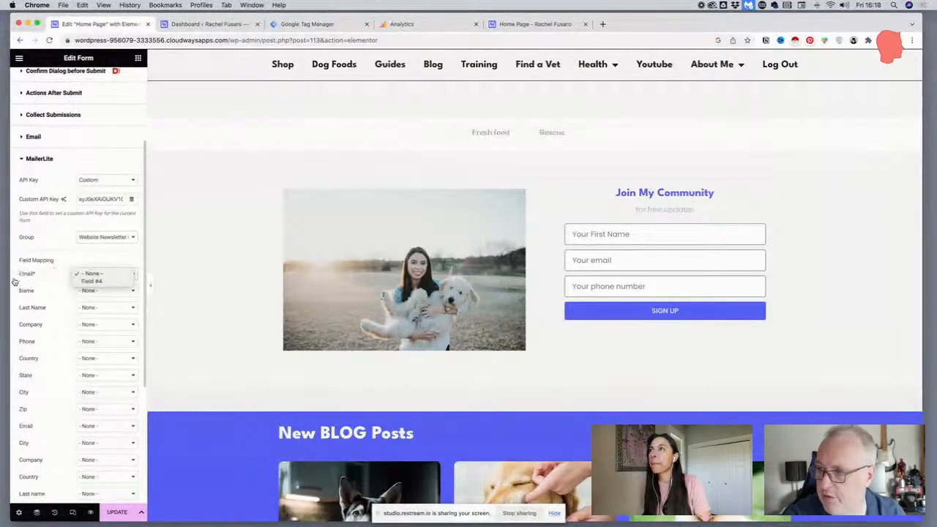
{"action": "scroll", "coordinate": [30, 205], "scroll_direction": "up", "scroll_amount": 5}
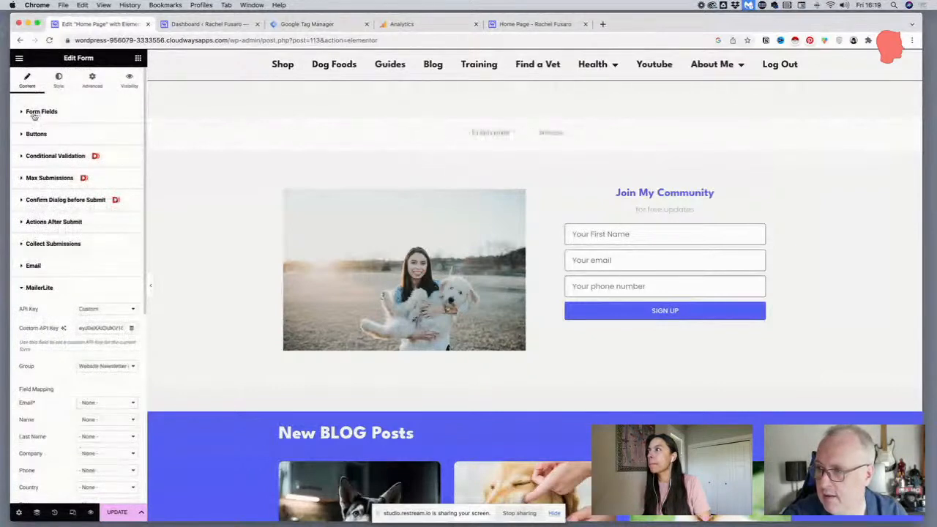
{"action": "left_click", "coordinate": [24, 115]}
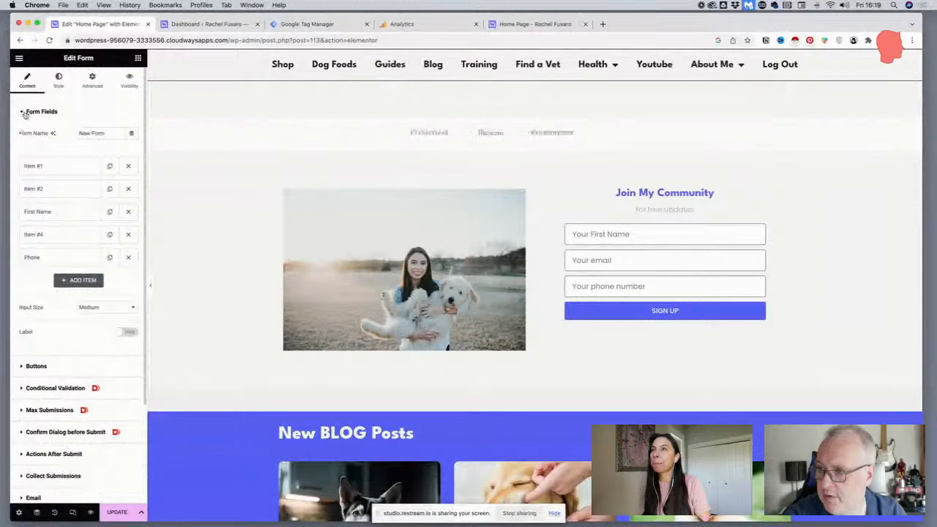
{"action": "left_click", "coordinate": [24, 115]}
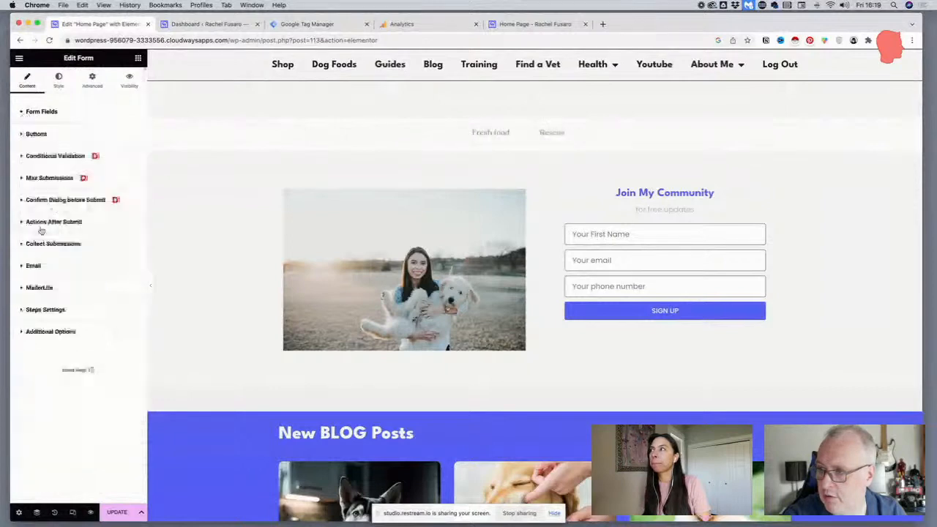
In the form's MailerLite field mapping, map Email to Field #4 and Name to First Name
{"action": "left_click", "coordinate": [45, 288]}
{"action": "scroll", "coordinate": [73, 220], "scroll_direction": "down", "scroll_amount": 5}
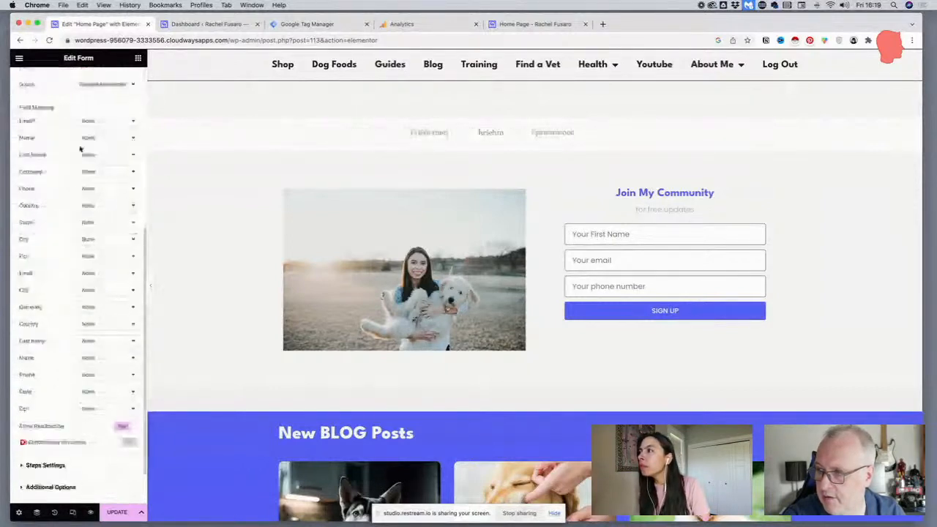
{"action": "left_click", "coordinate": [88, 205]}
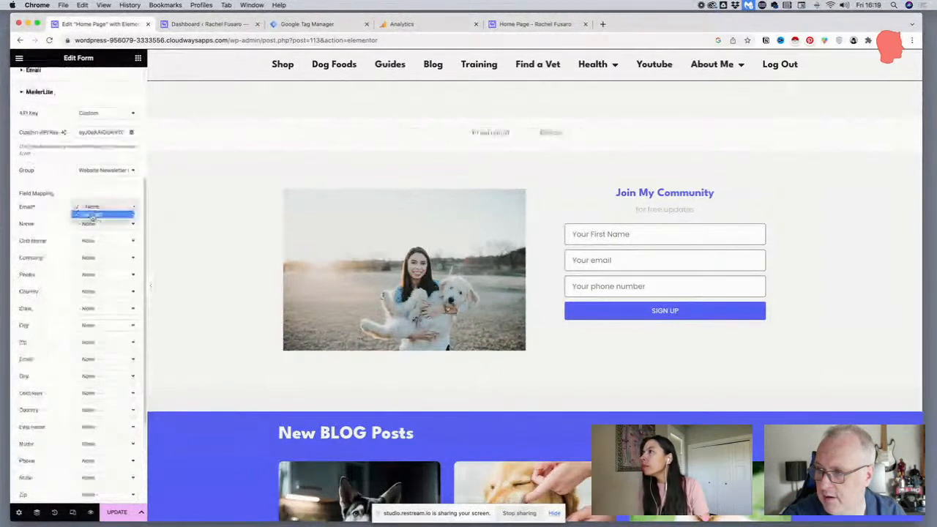
{"action": "left_click", "coordinate": [92, 215]}
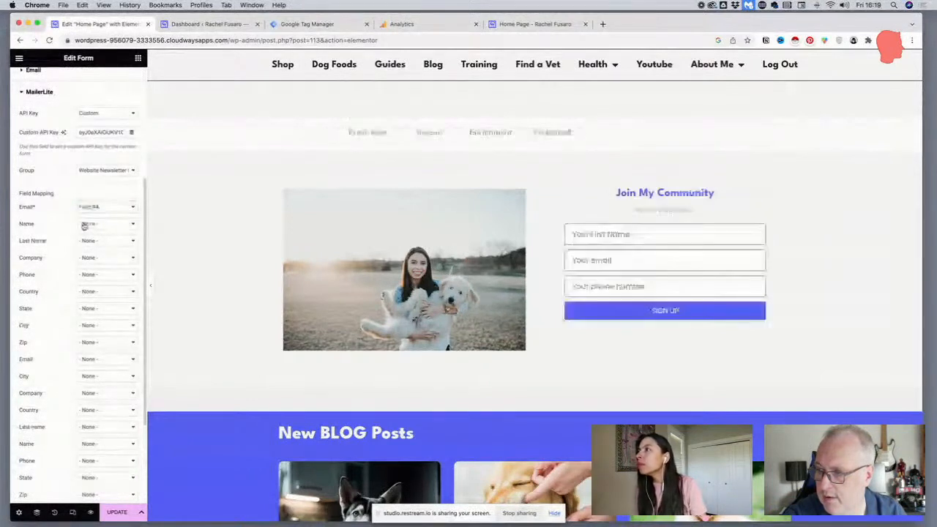
{"action": "left_click", "coordinate": [86, 224]}
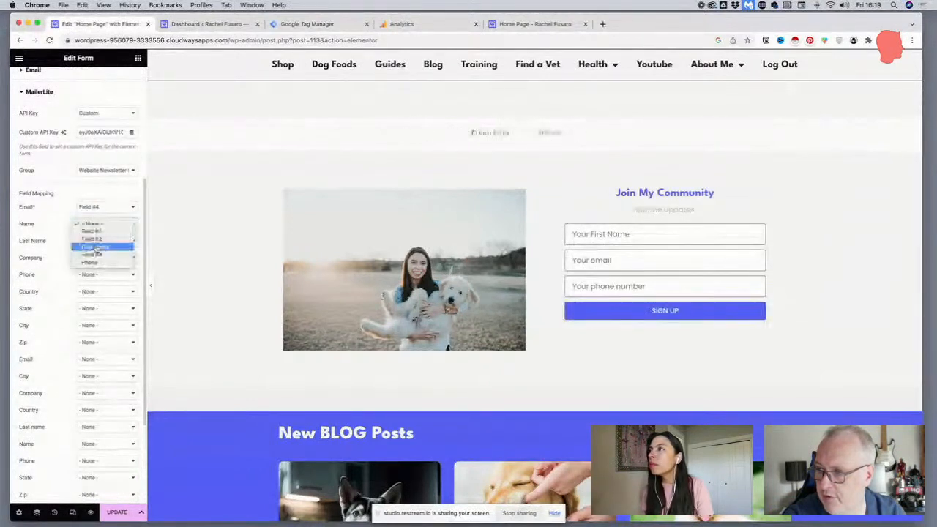
{"action": "left_click", "coordinate": [95, 248]}
Map the second Phone entry of the MailerLite field mapping to the form's Phone field
{"action": "scroll", "coordinate": [110, 411], "scroll_direction": "down", "scroll_amount": 2}
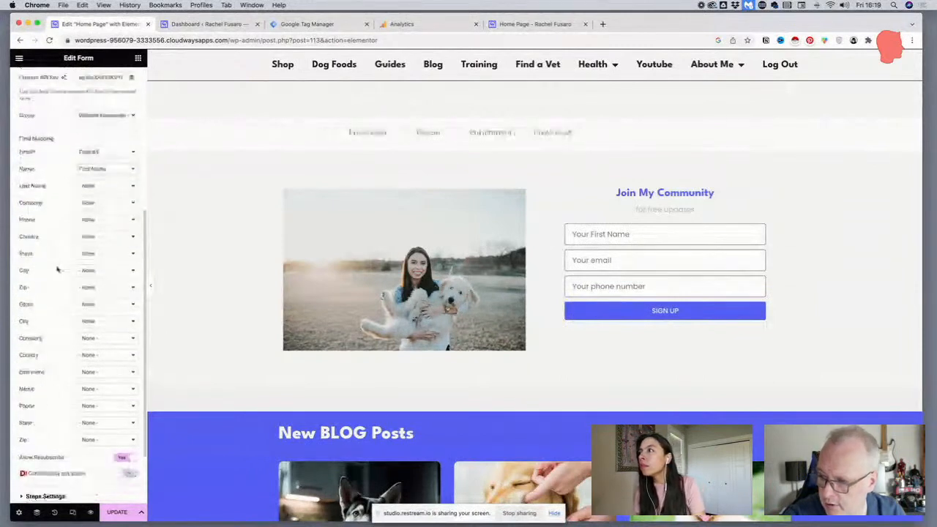
{"action": "left_click", "coordinate": [110, 407]}
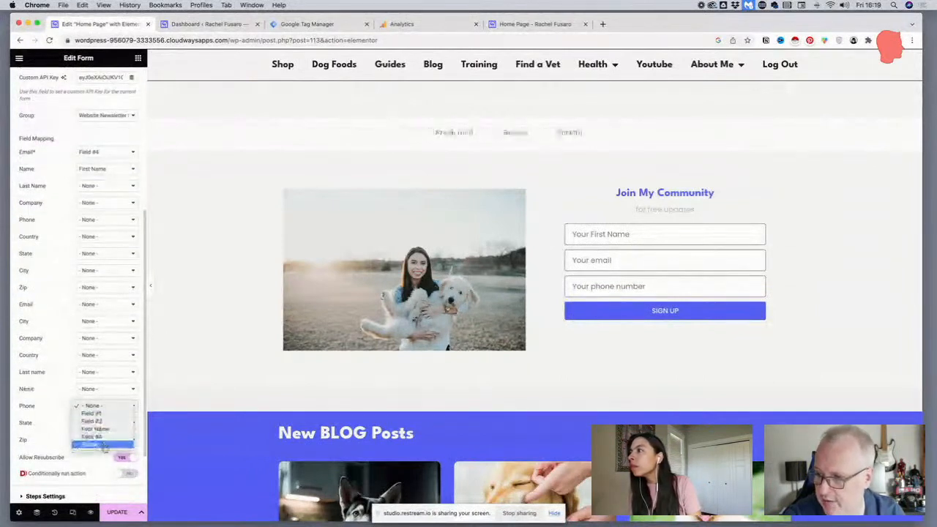
{"action": "left_click", "coordinate": [95, 443]}
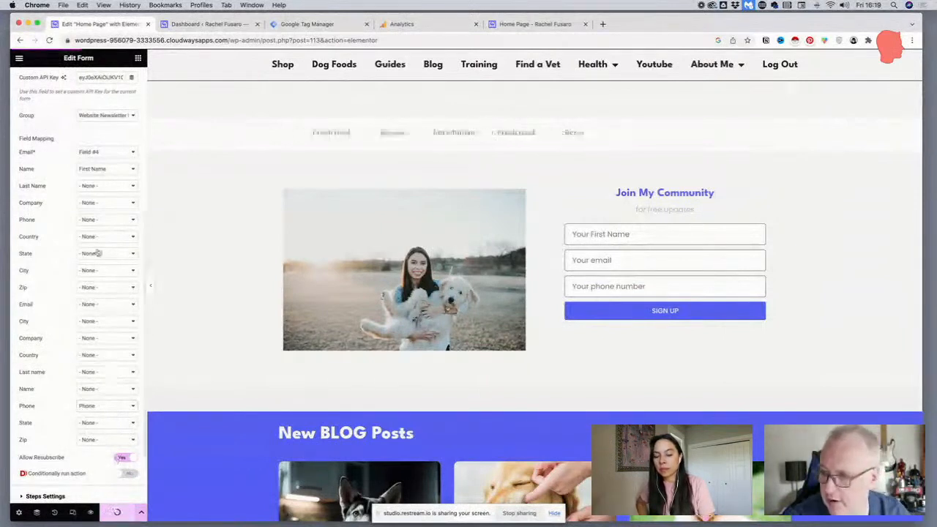
Add a Webhook action to the form's actions after submit and open the webhook settings
{"action": "scroll", "coordinate": [89, 238], "scroll_direction": "up", "scroll_amount": 2}
{"action": "scroll", "coordinate": [89, 238], "scroll_direction": "up", "scroll_amount": 8}
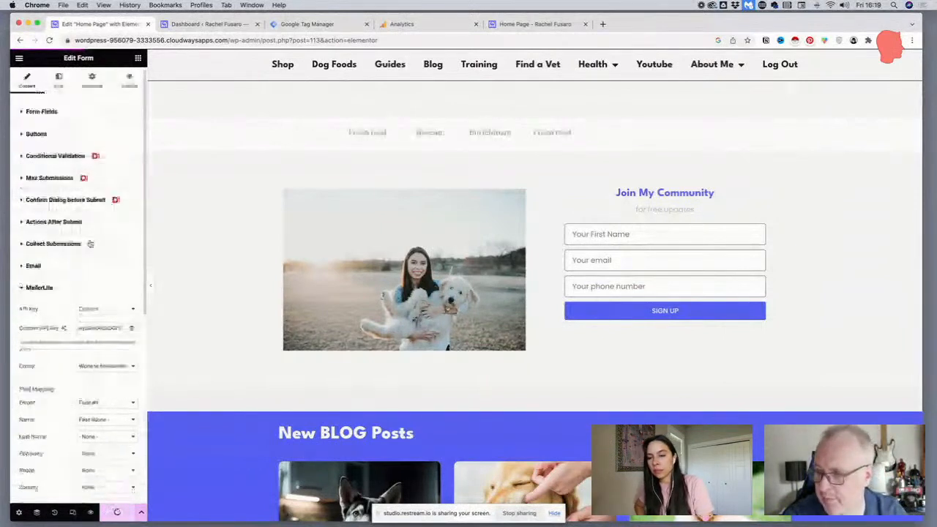
{"action": "left_click", "coordinate": [30, 293]}
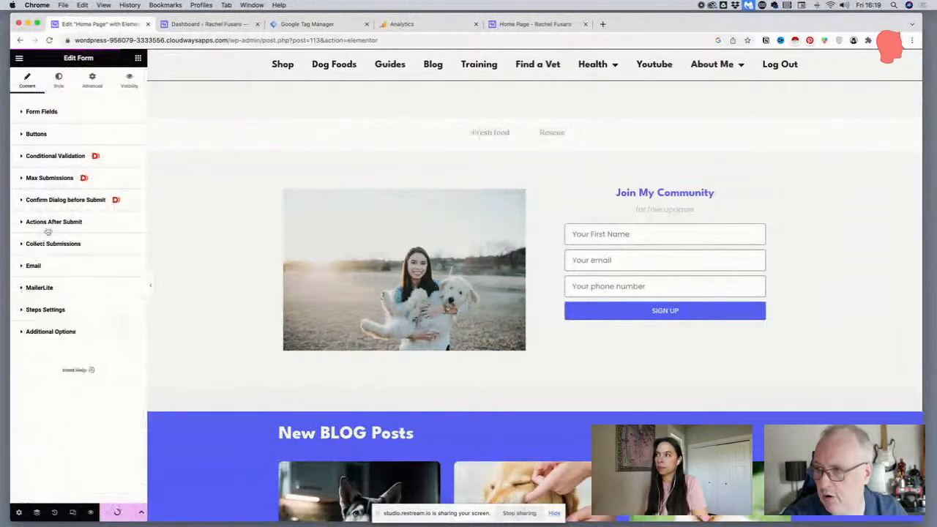
{"action": "left_click", "coordinate": [51, 221]}
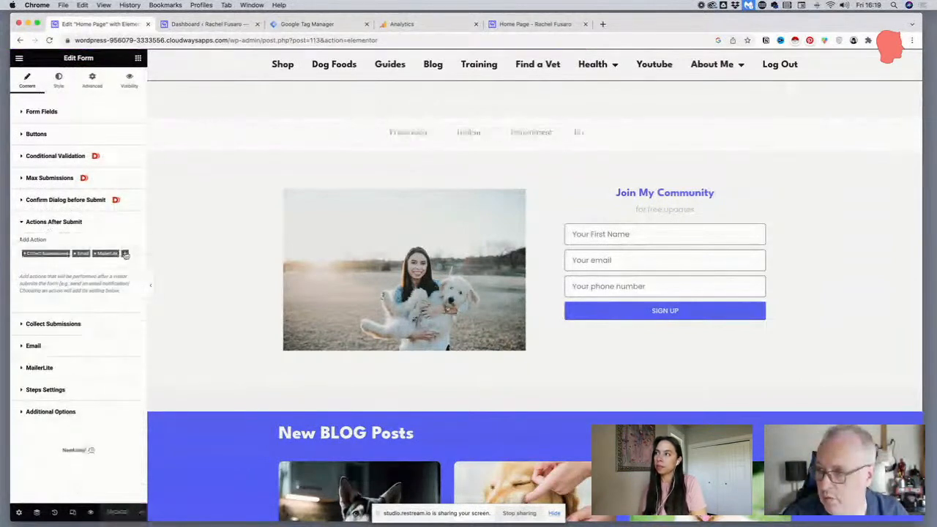
{"action": "left_click", "coordinate": [126, 253]}
{"action": "scroll", "coordinate": [42, 310], "scroll_direction": "down", "scroll_amount": 3}
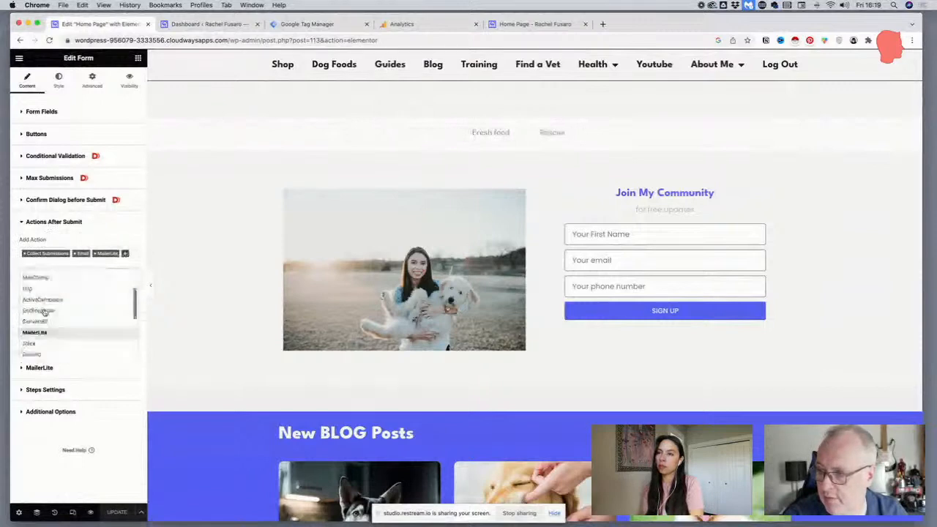
{"action": "scroll", "coordinate": [44, 317], "scroll_direction": "down", "scroll_amount": 5}
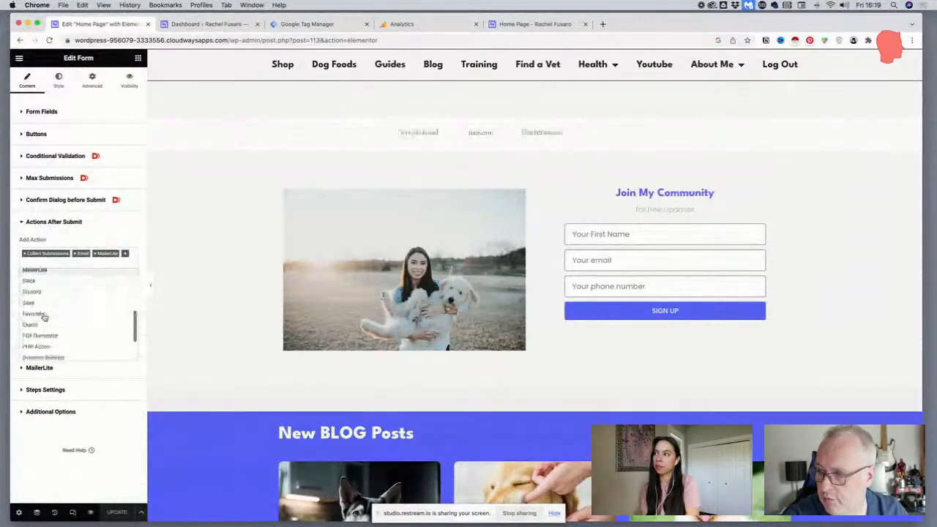
{"action": "scroll", "coordinate": [44, 319], "scroll_direction": "down", "scroll_amount": 1}
{"action": "scroll", "coordinate": [43, 317], "scroll_direction": "down", "scroll_amount": 3}
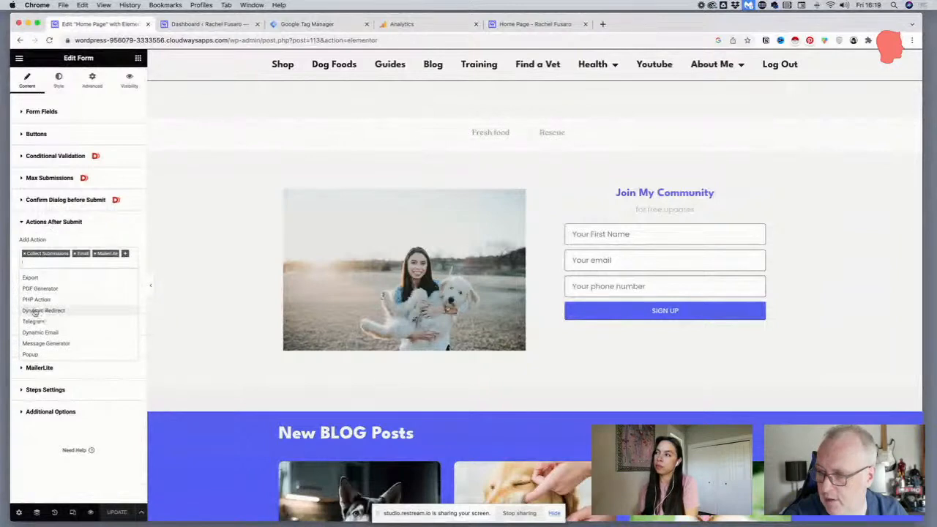
{"action": "scroll", "coordinate": [40, 317], "scroll_direction": "up", "scroll_amount": 3}
{"action": "scroll", "coordinate": [44, 322], "scroll_direction": "up", "scroll_amount": 2}
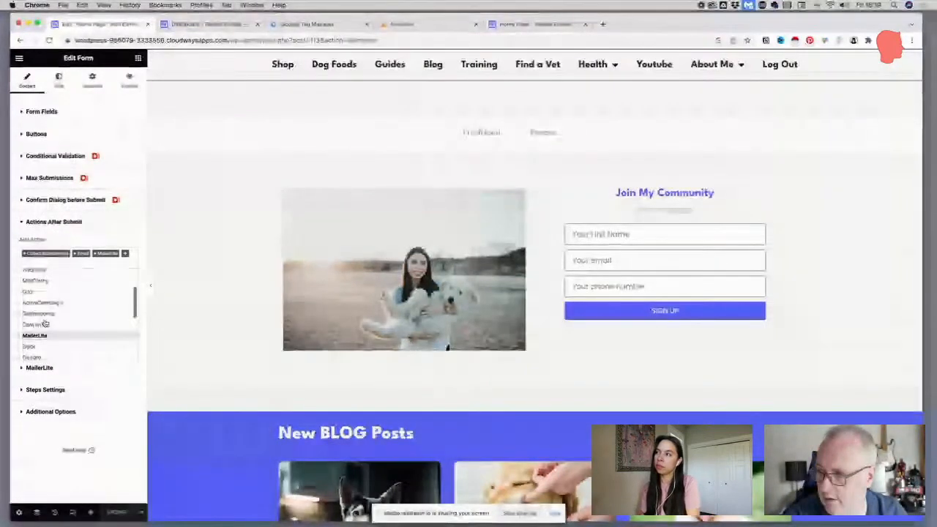
{"action": "scroll", "coordinate": [44, 323], "scroll_direction": "up", "scroll_amount": 2}
{"action": "left_click", "coordinate": [42, 318]}
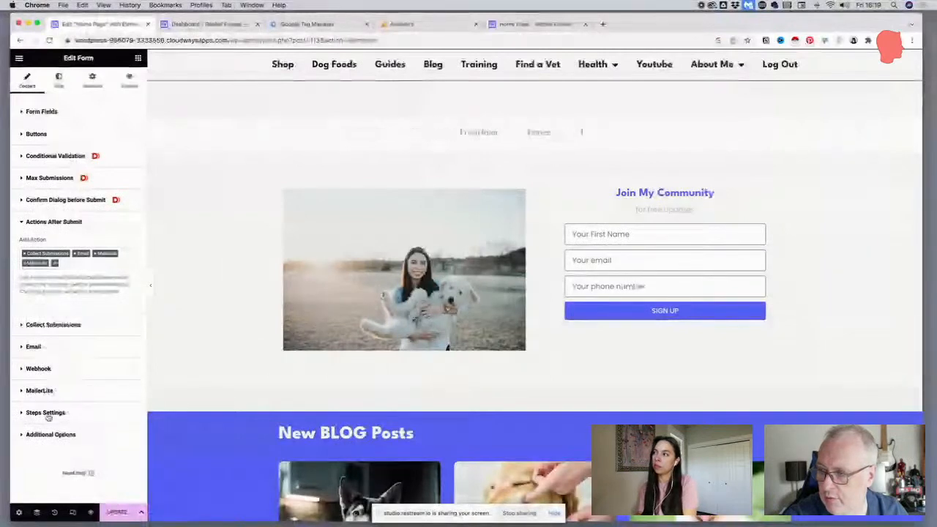
{"action": "left_click", "coordinate": [43, 370]}
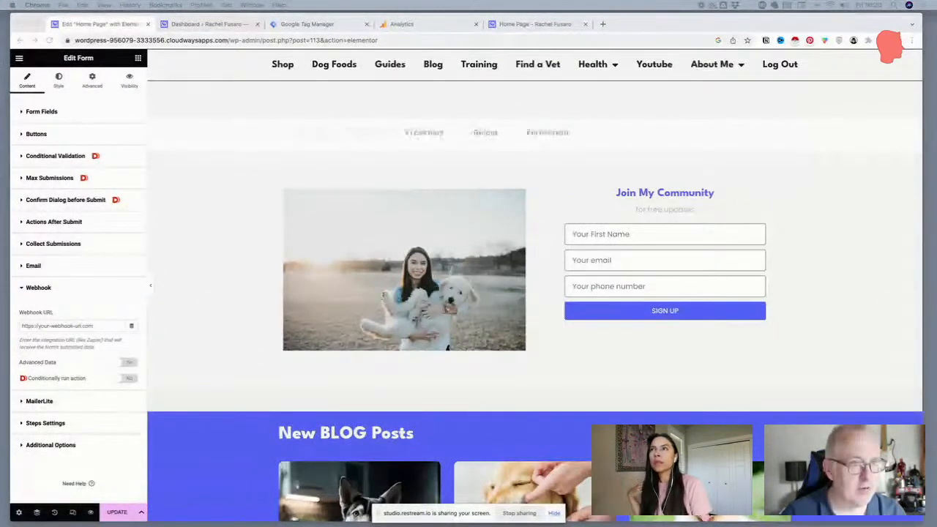
Switch to the new scenario in Make and add a Custom webhook trigger from the Webhooks app
{"action": "left_click_drag", "start_coordinate": [935, 27], "coordinate": [497, 25]}
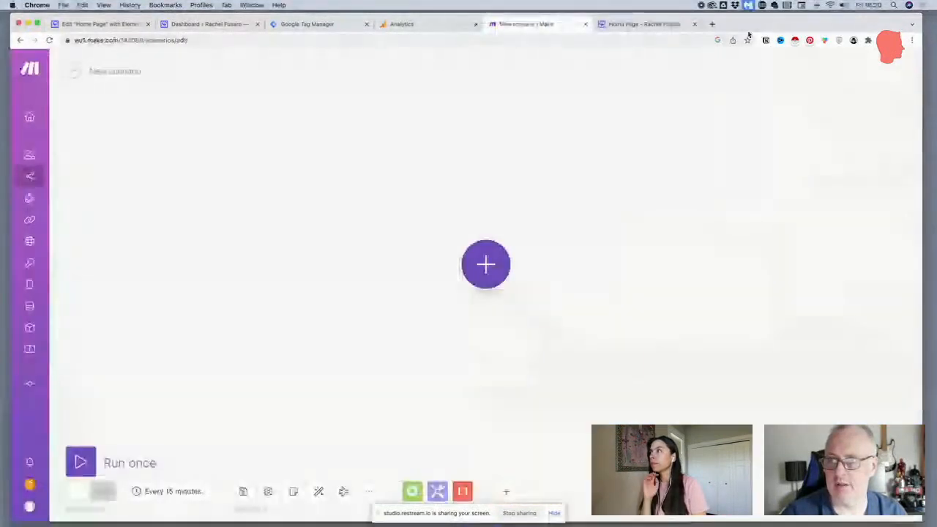
{"action": "left_click", "coordinate": [487, 265]}
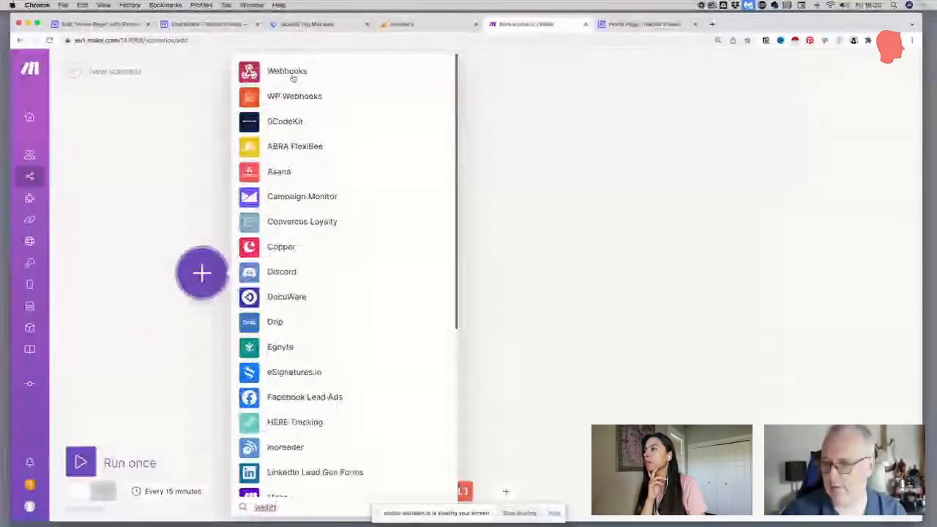
{"action": "left_click", "coordinate": [291, 73]}
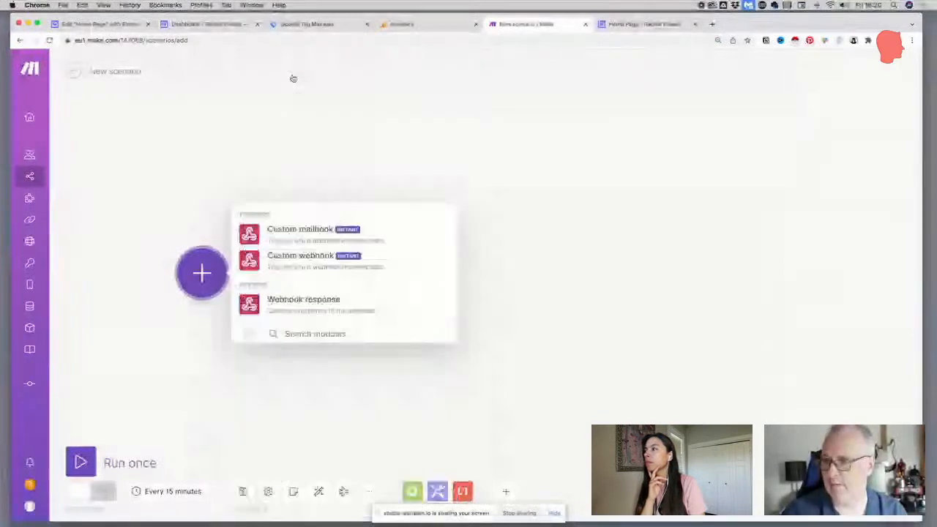
{"action": "left_click", "coordinate": [289, 258]}
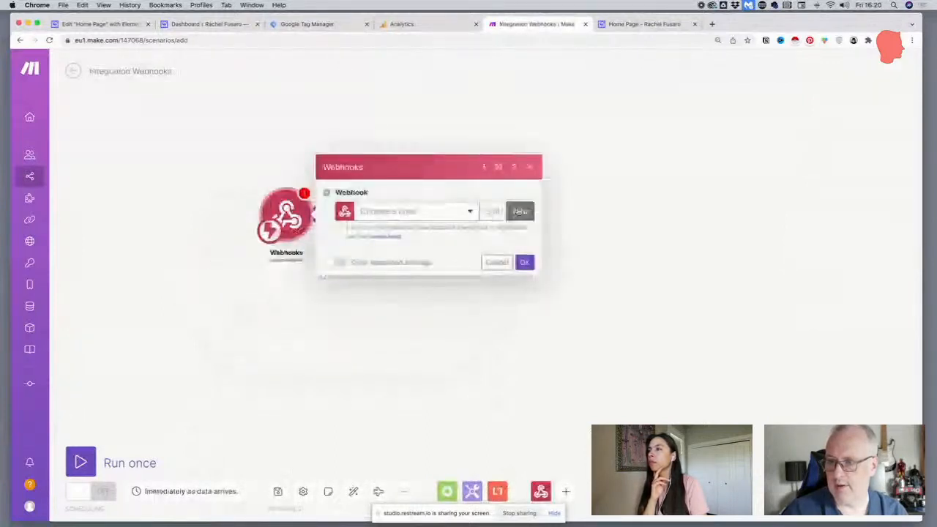
Create and save a webhook for the trigger, named with the site owner's first name followed by "Community"
{"action": "left_click", "coordinate": [518, 211]}
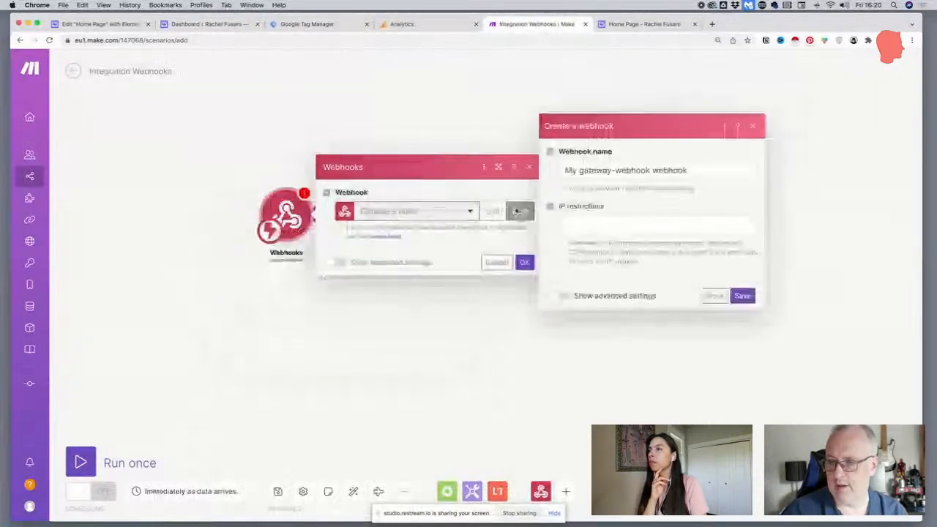
{"action": "triple_click", "coordinate": [677, 170]}
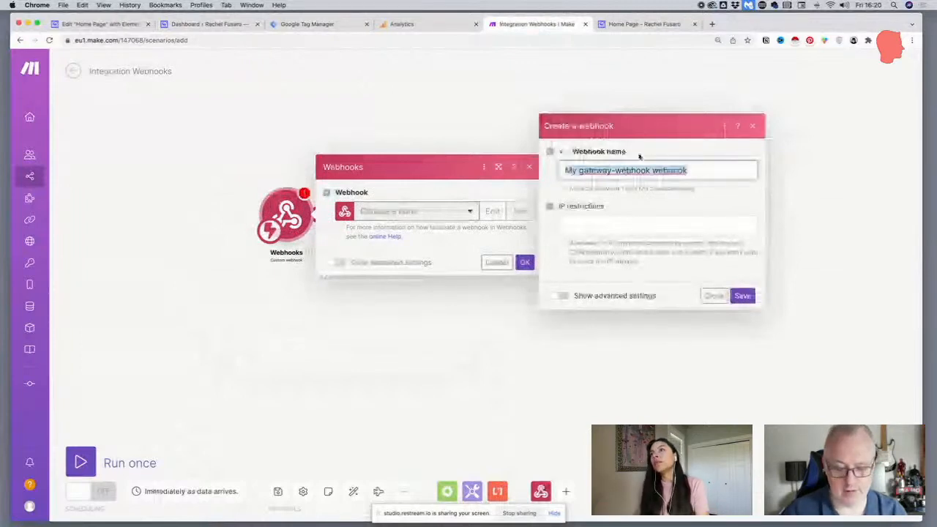
{"action": "type", "text": "Rachel "}
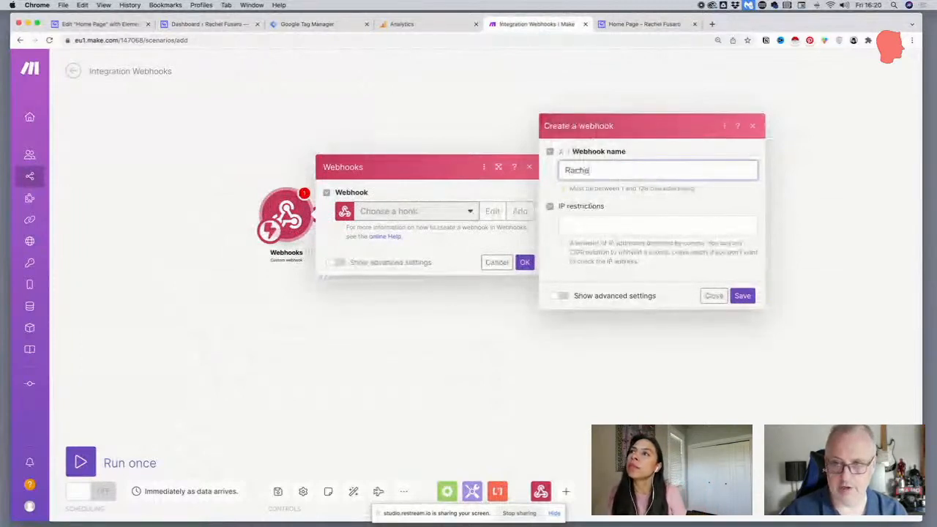
{"action": "type", "text": "COmmu"}
{"action": "key", "text": "BackSpace"}
{"action": "key", "text": "BackSpace"}
{"action": "key", "text": "BackSpace"}
{"action": "key", "text": "BackSpace"}
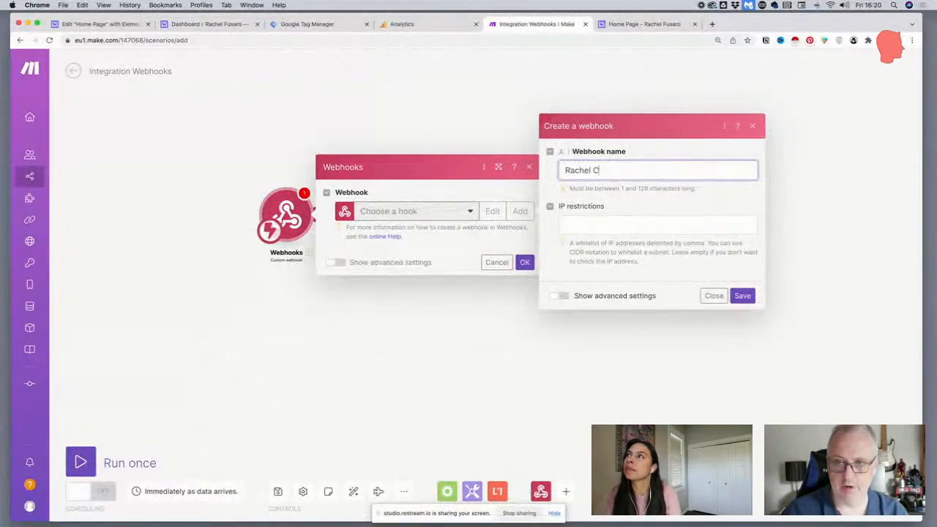
{"action": "type", "text": "ommunity"}
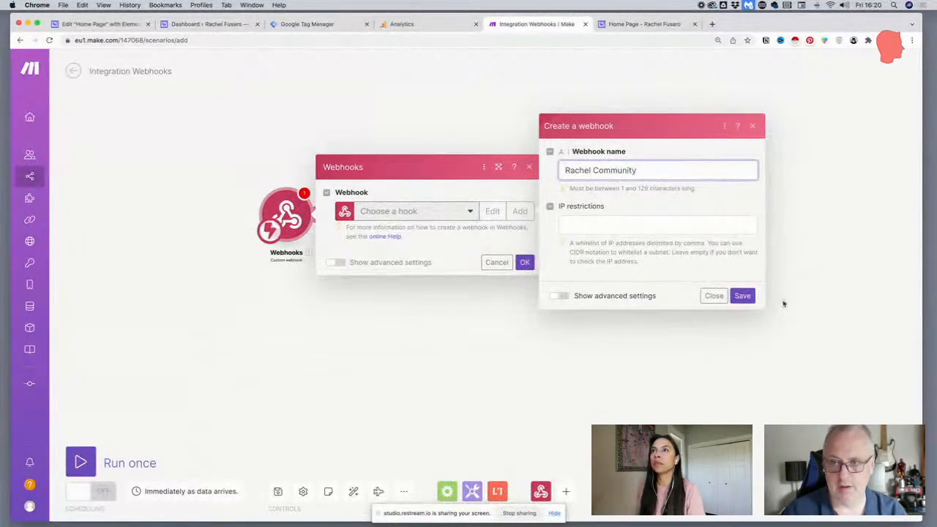
{"action": "left_click", "coordinate": [744, 296]}
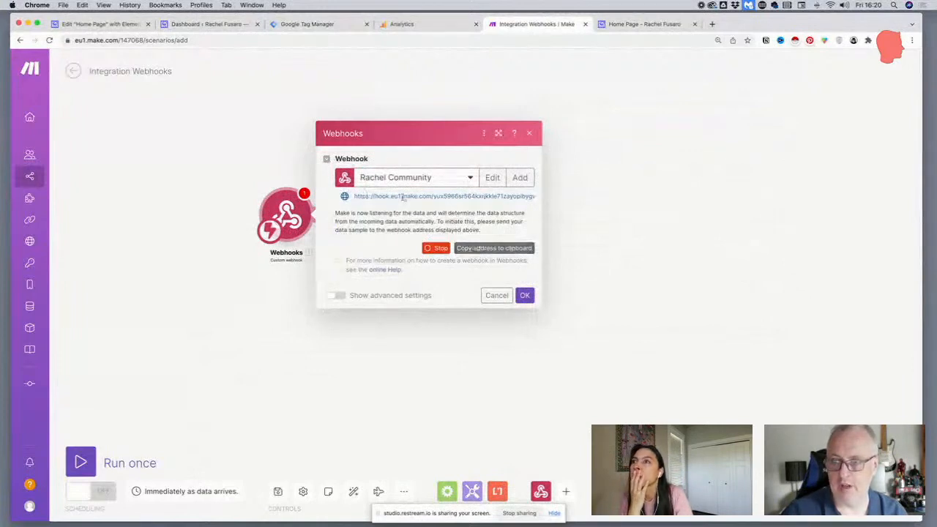
Copy the webhook address from Make and enter it as the Webhook URL of the Elementor form
{"action": "left_click", "coordinate": [496, 249]}
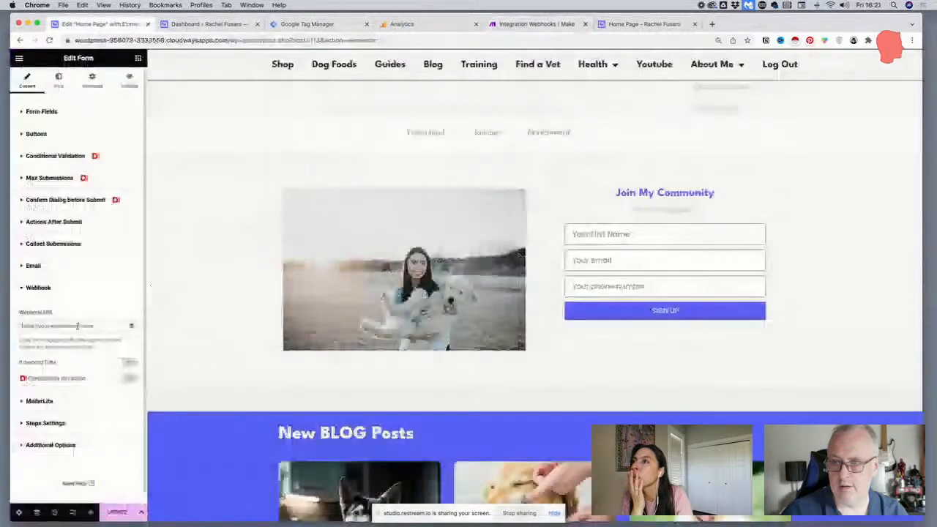
{"action": "left_click", "coordinate": [77, 325]}
{"action": "key", "text": "super+v"}
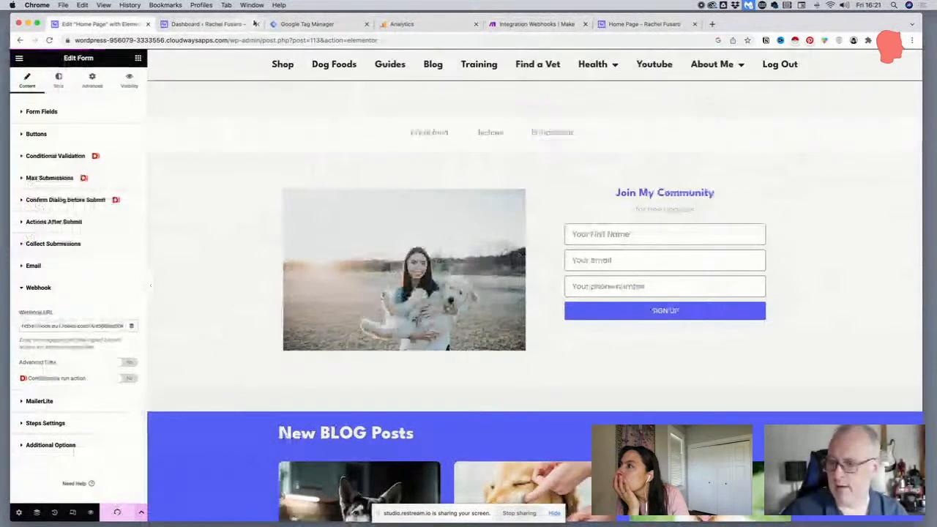
Purge the Breeze cache from the WordPress dashboard and reload the live home page
{"action": "left_click", "coordinate": [199, 25]}
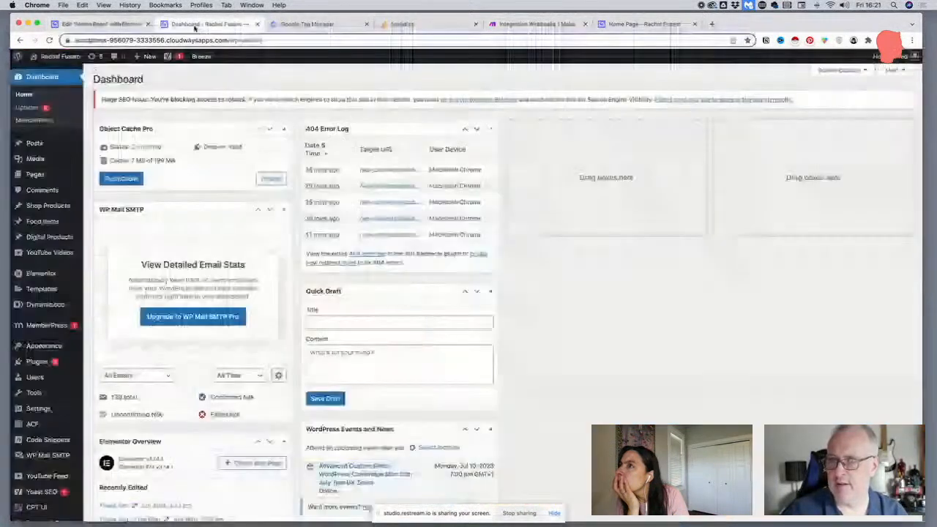
{"action": "mouse_move", "coordinate": [201, 56]}
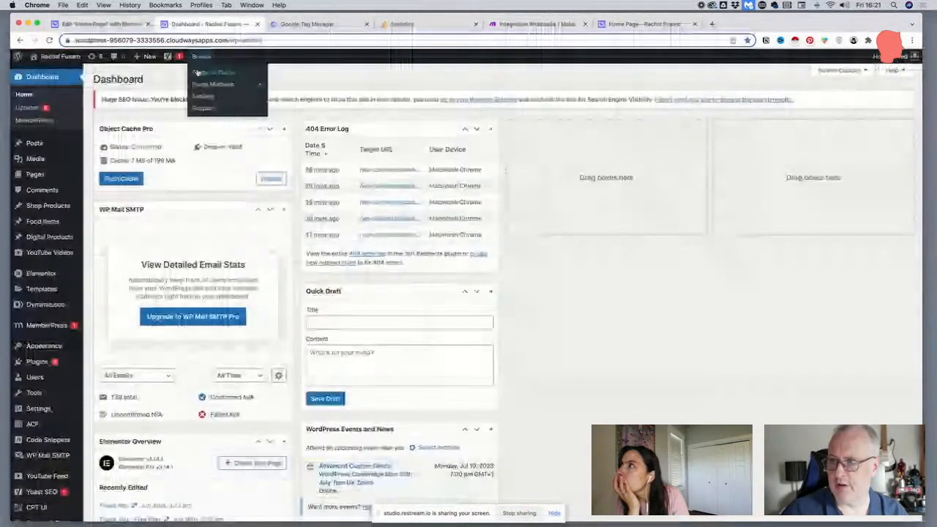
{"action": "left_click", "coordinate": [197, 72]}
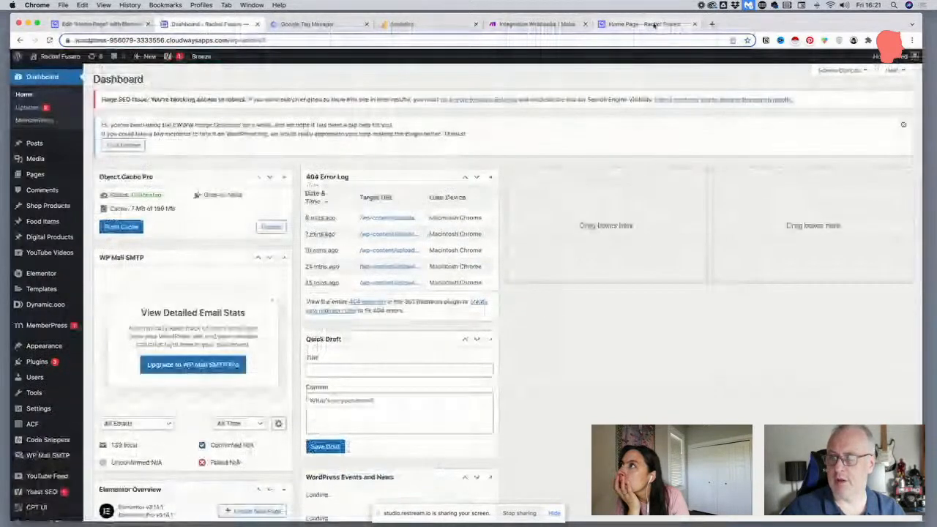
{"action": "left_click_drag", "start_coordinate": [654, 24], "coordinate": [322, 35]}
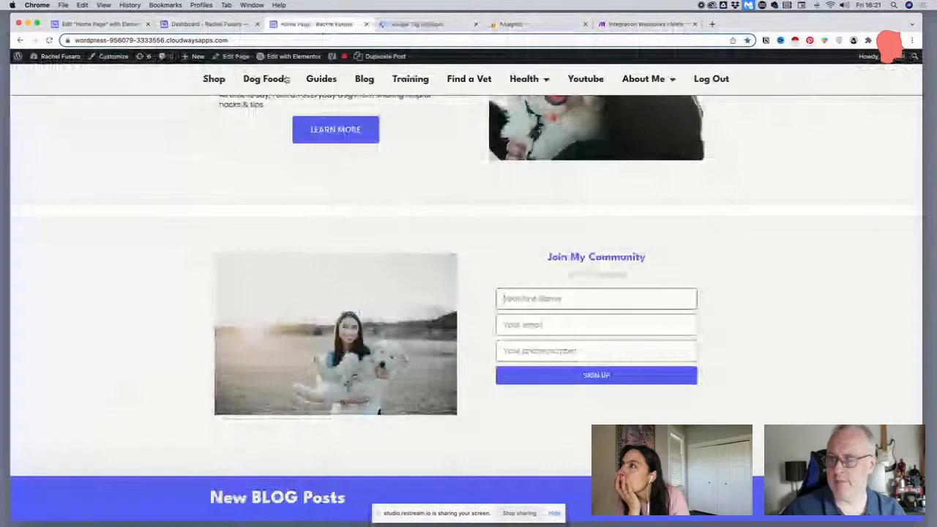
{"action": "left_click", "coordinate": [278, 40]}
{"action": "key", "text": "Return"}
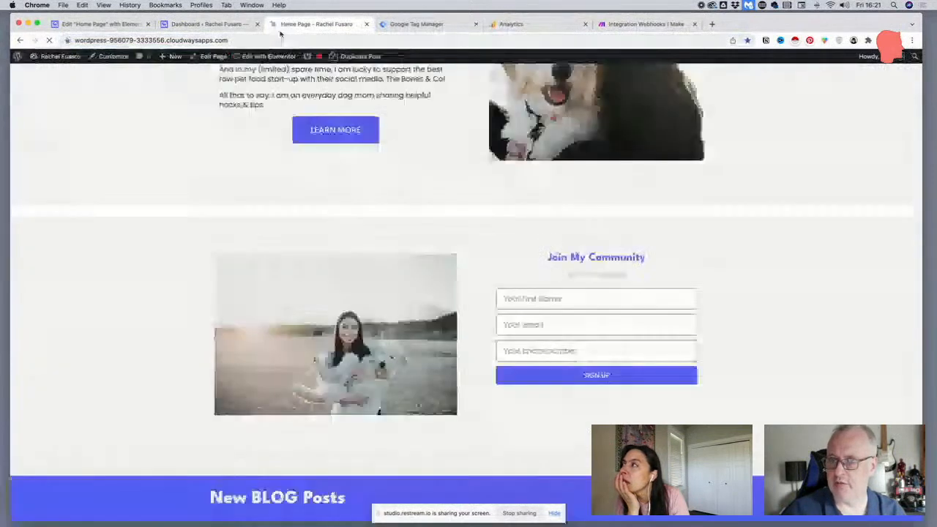
Fill the Join My Community form with a sample first name, e-mail and phone number, and submit the sign-up
{"action": "left_click", "coordinate": [515, 299]}
{"action": "type", "text": "Frederick"}
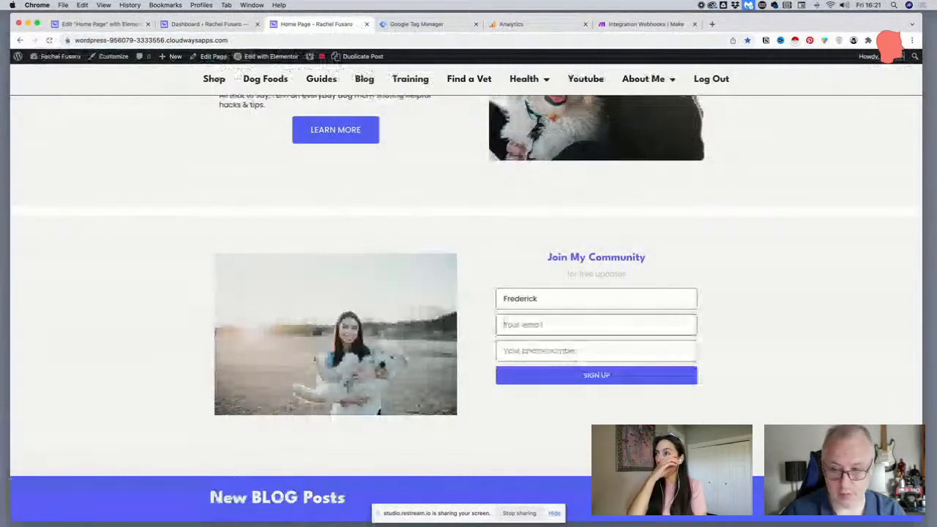
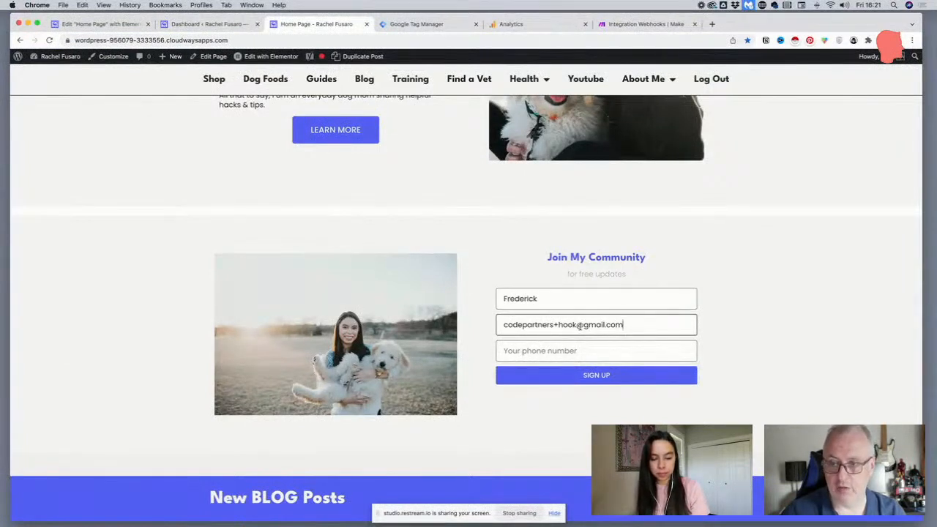
{"action": "left_click_drag", "start_coordinate": [579, 327], "coordinate": [552, 326]}
{"action": "left_click", "coordinate": [552, 346]}
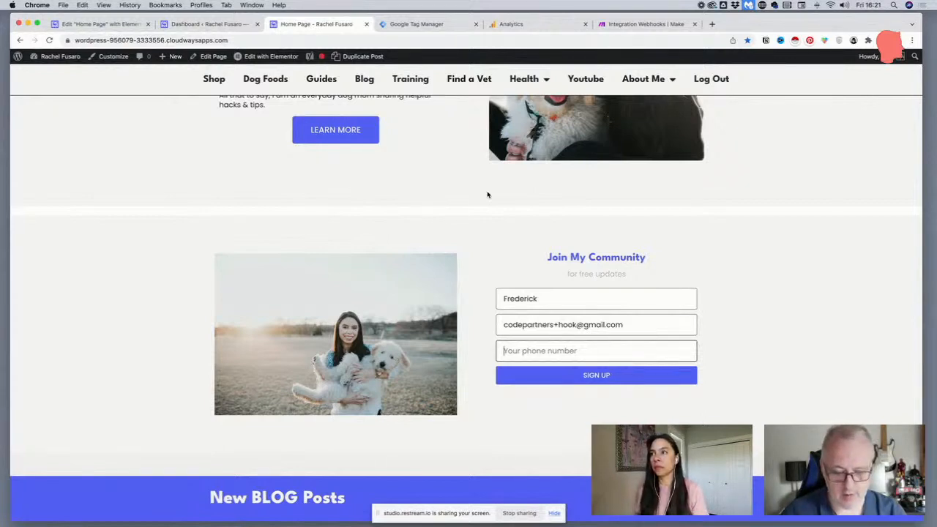
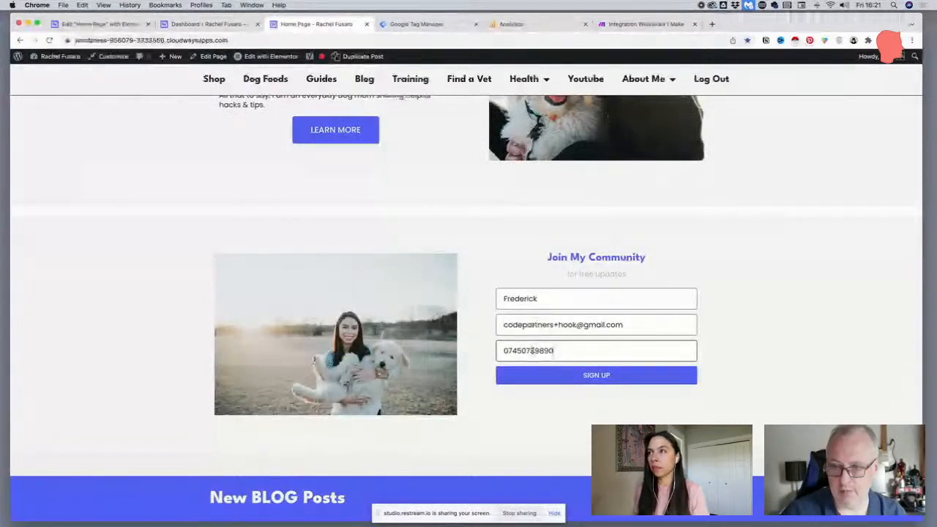
{"action": "left_click", "coordinate": [585, 376]}
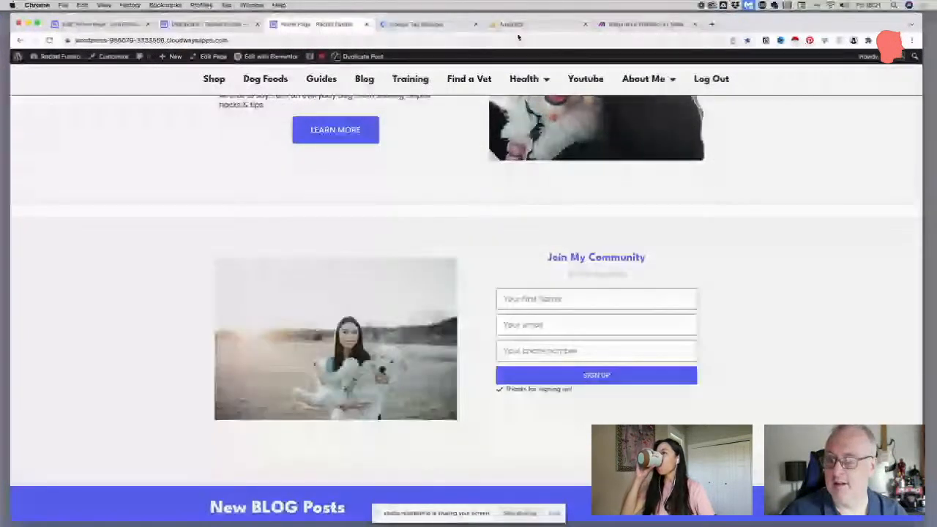
Switch to Make, confirm the webhook trigger's settings and add a SimpleTexting Create a Contact module after it
{"action": "left_click", "coordinate": [630, 26]}
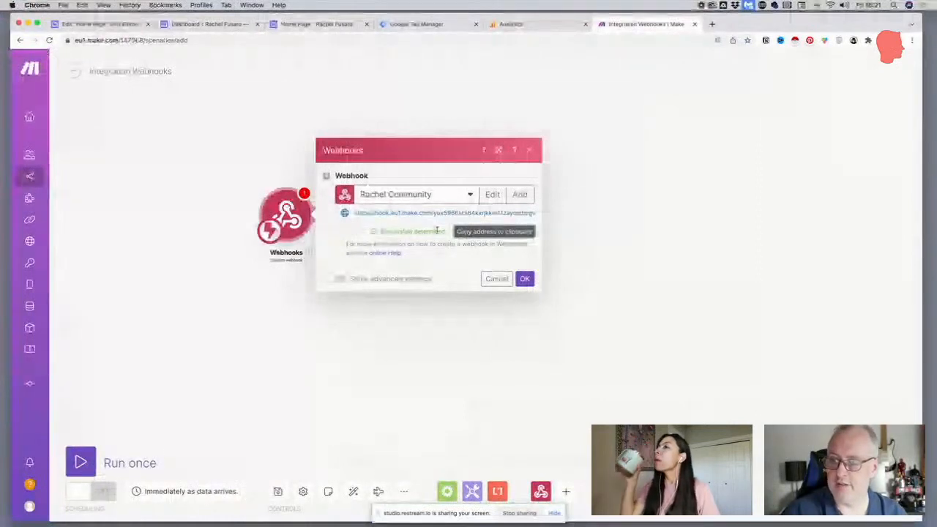
{"action": "left_click", "coordinate": [523, 280]}
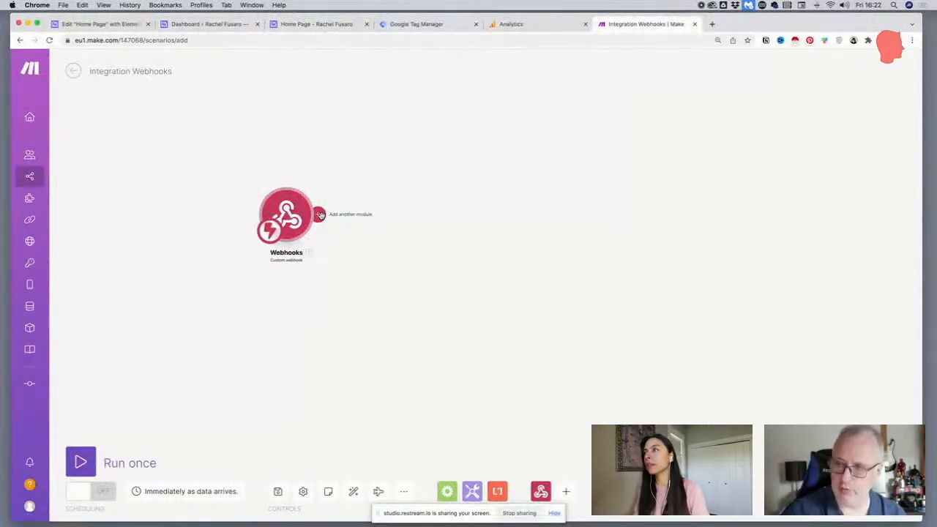
{"action": "left_click", "coordinate": [320, 216]}
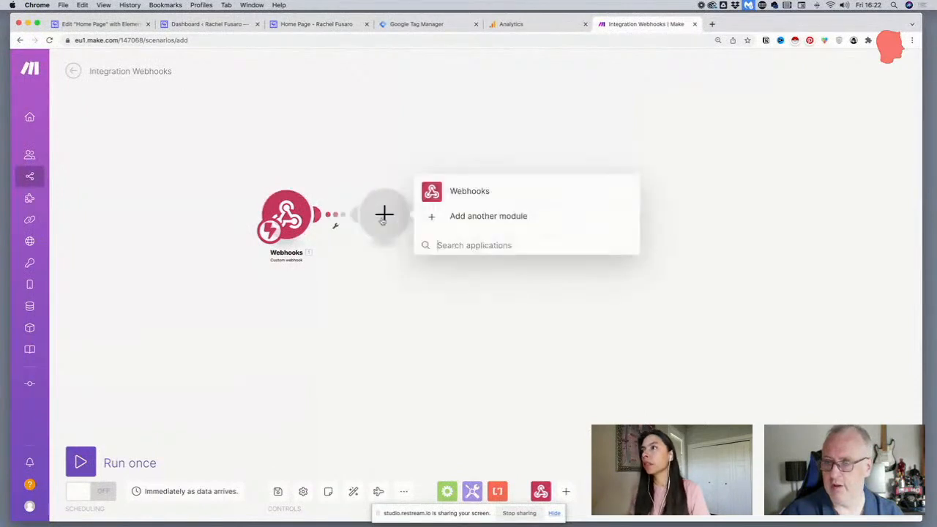
{"action": "type", "text": "t"}
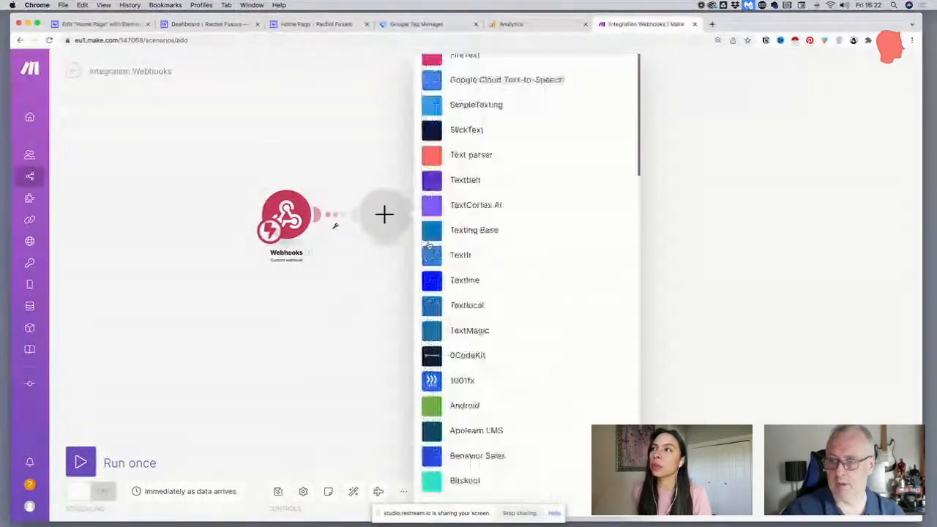
{"action": "scroll", "coordinate": [429, 246], "scroll_direction": "down", "scroll_amount": 15}
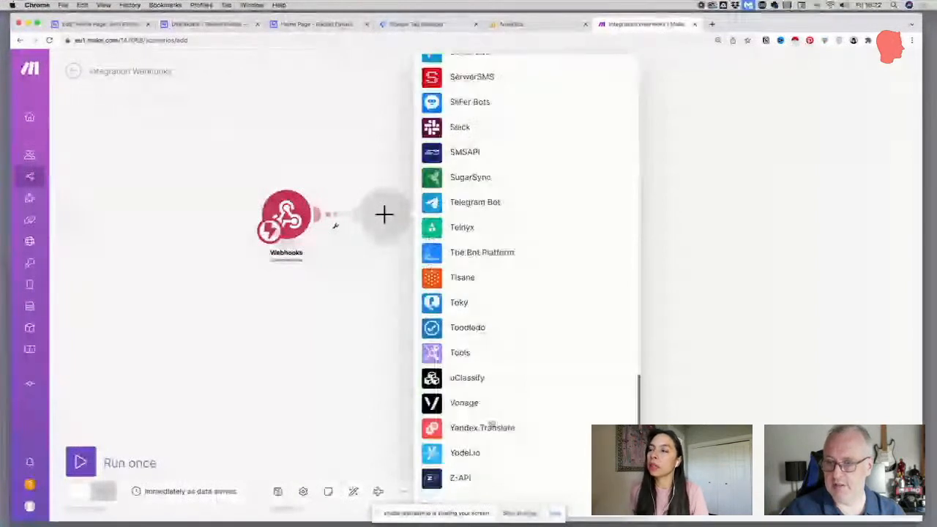
{"action": "scroll", "coordinate": [479, 453], "scroll_direction": "up", "scroll_amount": 15}
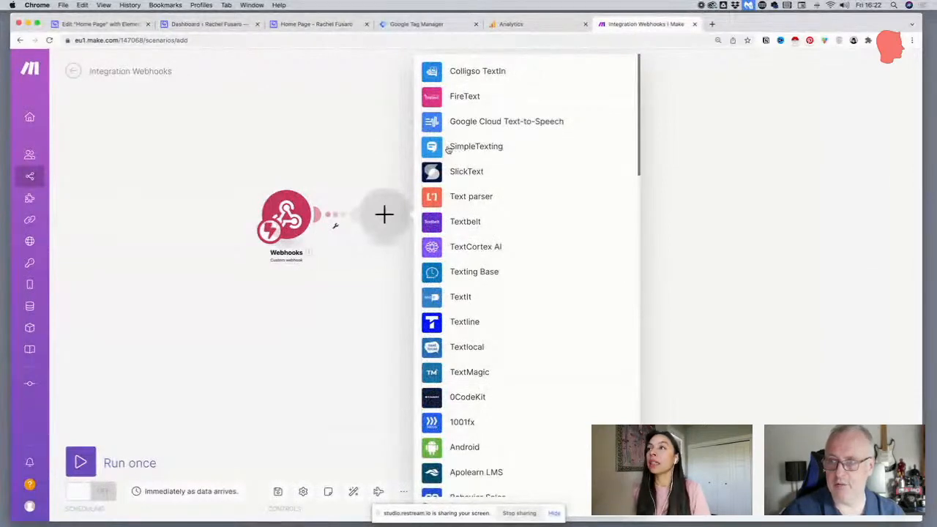
{"action": "left_click", "coordinate": [450, 149]}
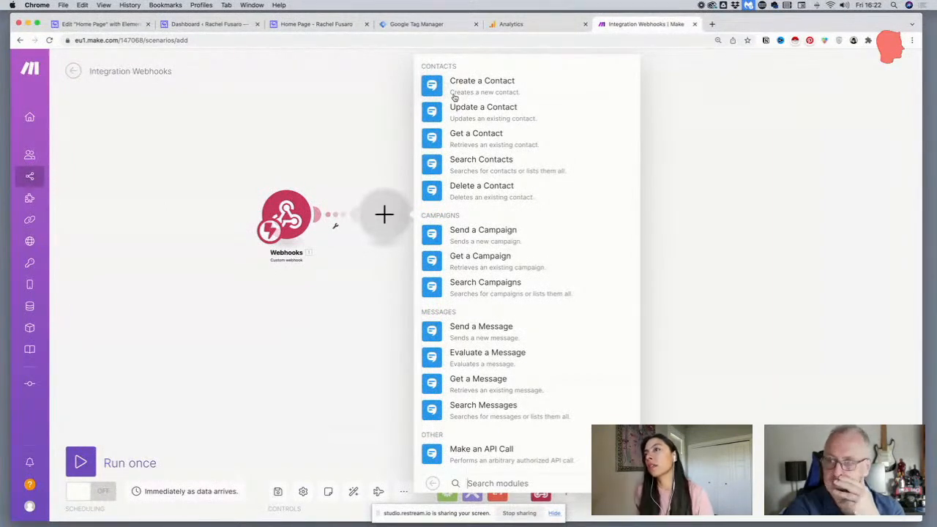
{"action": "left_click", "coordinate": [453, 95]}
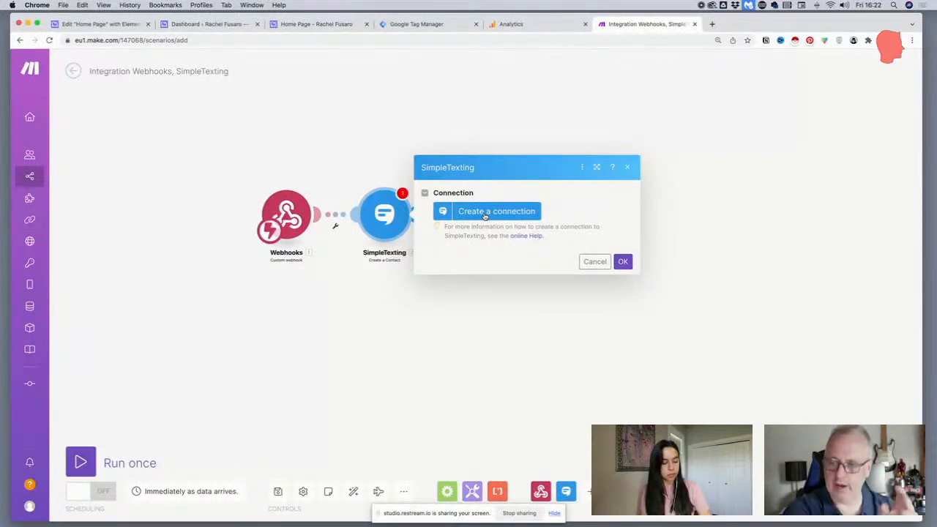
View what a new SimpleTexting connection requires, and close its dialog without entering an API token
{"action": "left_click", "coordinate": [484, 213]}
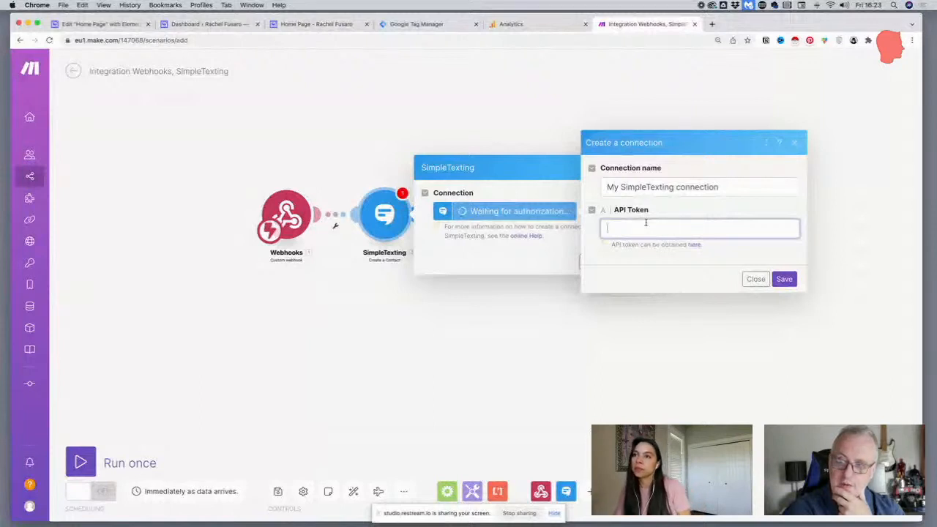
{"action": "left_click", "coordinate": [755, 279]}
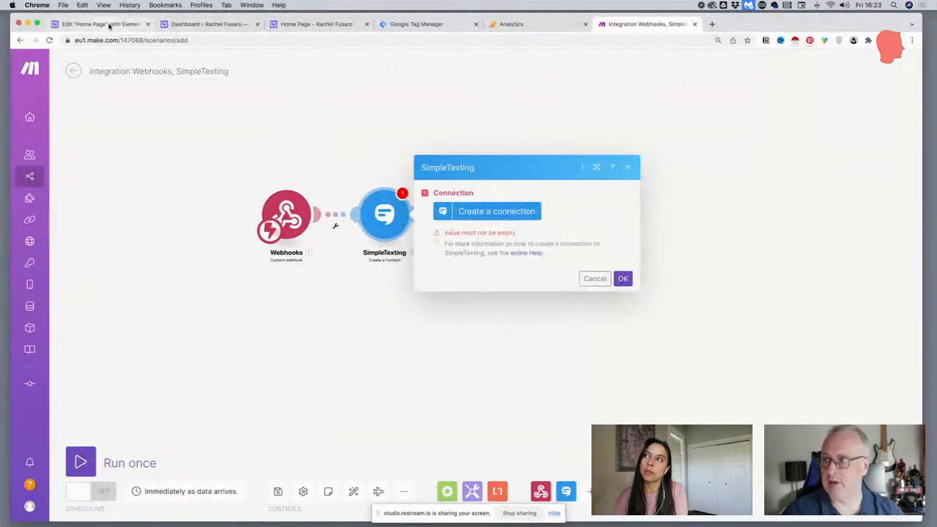
Switch to the Elementor editor, reload it and open the Join My Community global form for editing
{"action": "left_click", "coordinate": [110, 24]}
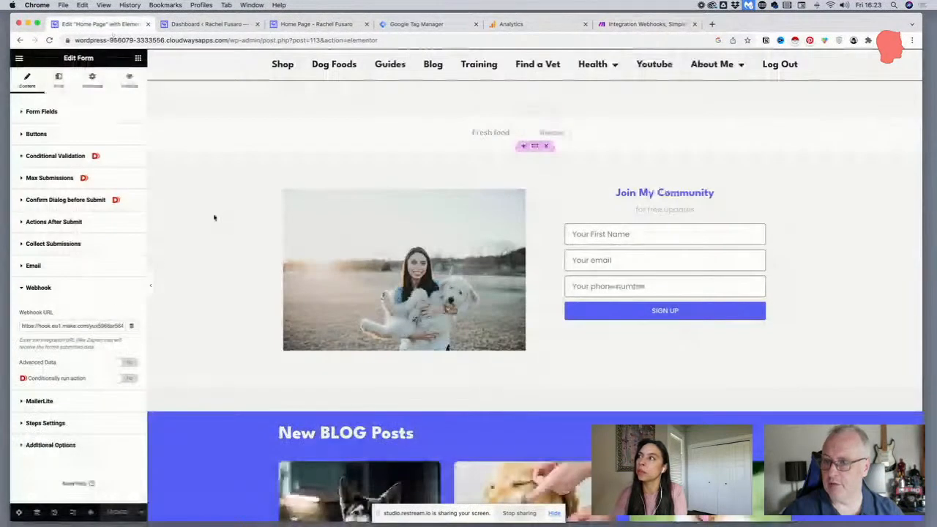
{"action": "left_click", "coordinate": [766, 181]}
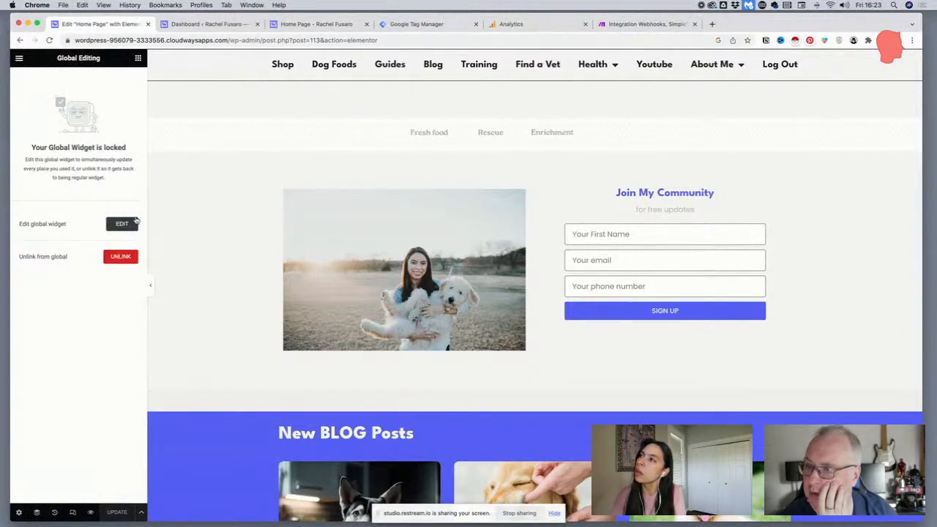
{"action": "left_click", "coordinate": [50, 40]}
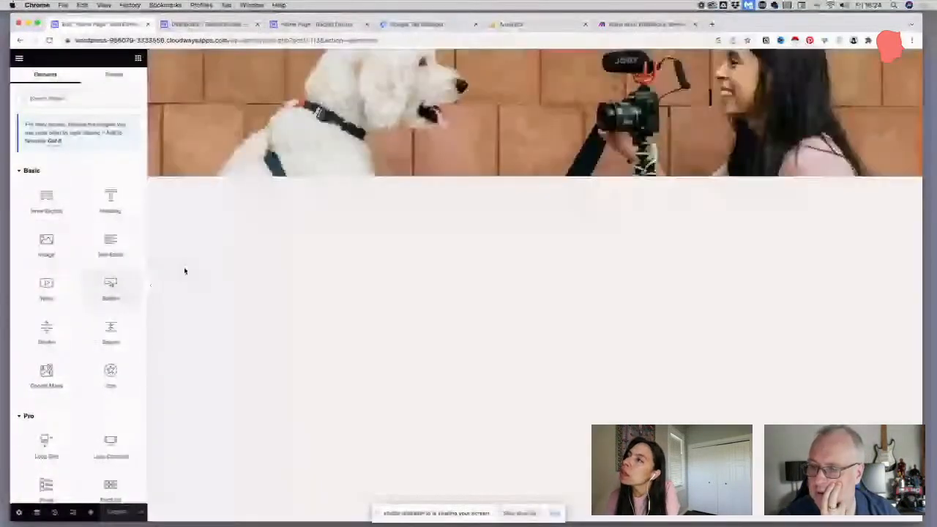
{"action": "scroll", "coordinate": [554, 292], "scroll_direction": "down", "scroll_amount": 10}
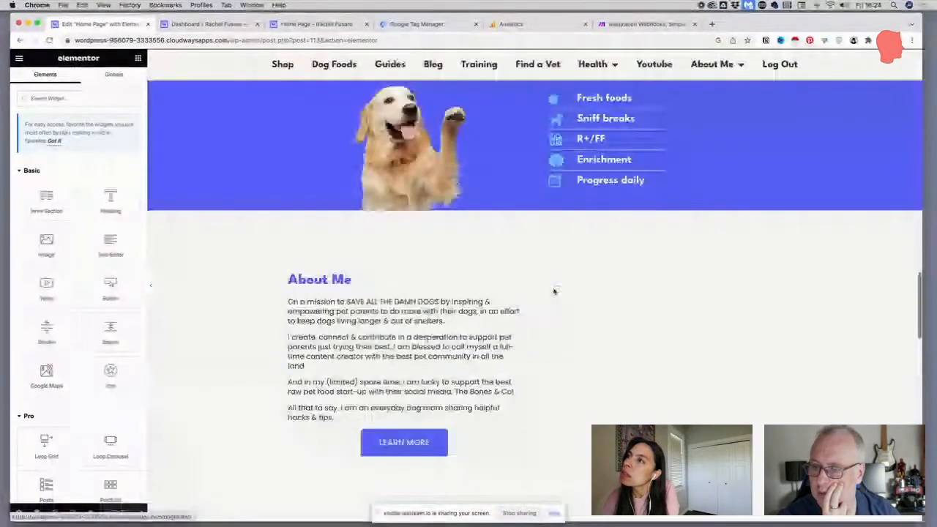
{"action": "scroll", "coordinate": [554, 292], "scroll_direction": "down", "scroll_amount": 5}
{"action": "scroll", "coordinate": [547, 291], "scroll_direction": "down", "scroll_amount": 1}
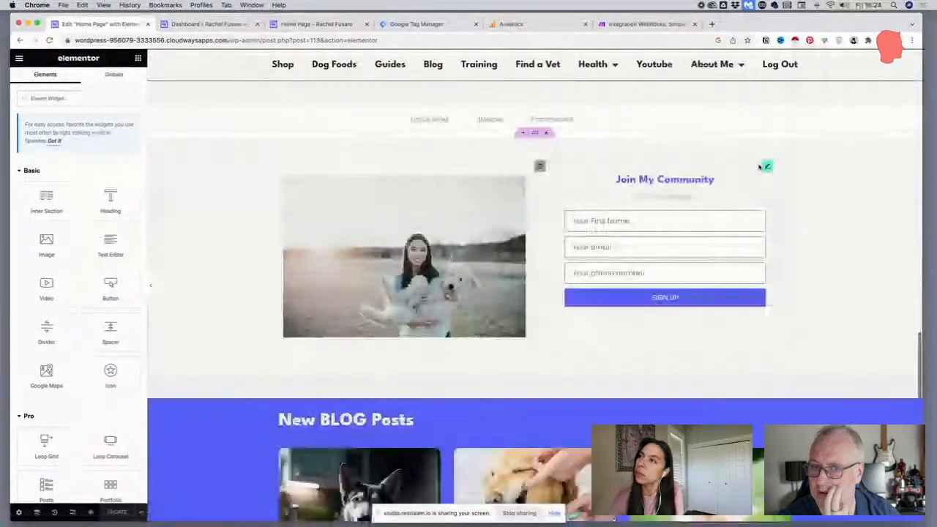
{"action": "left_click", "coordinate": [765, 166]}
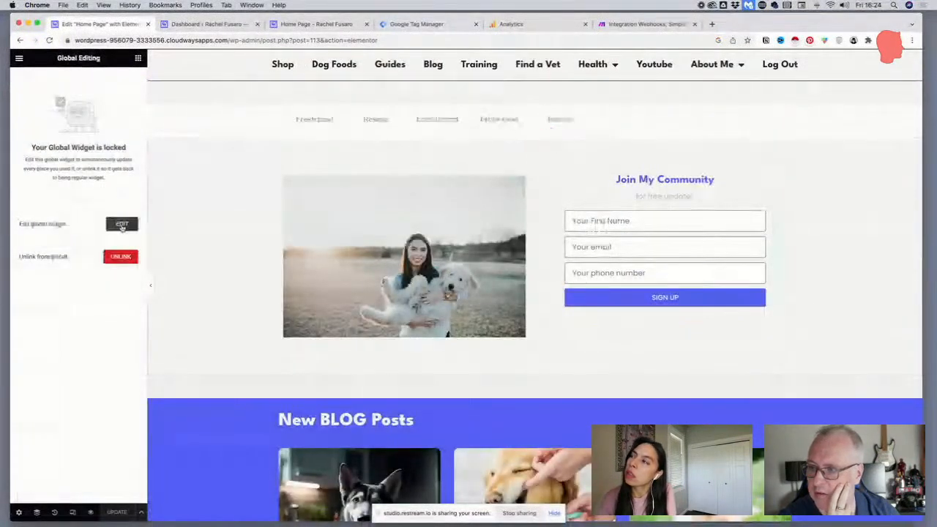
{"action": "left_click", "coordinate": [122, 225]}
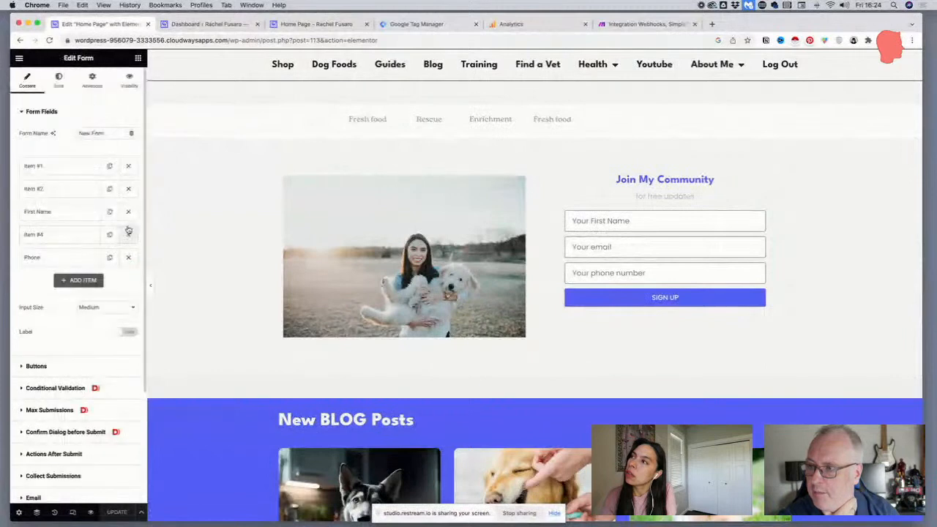
Expand the form's Phone field and review its available field types, keeping Tel selected
{"action": "left_click", "coordinate": [52, 256]}
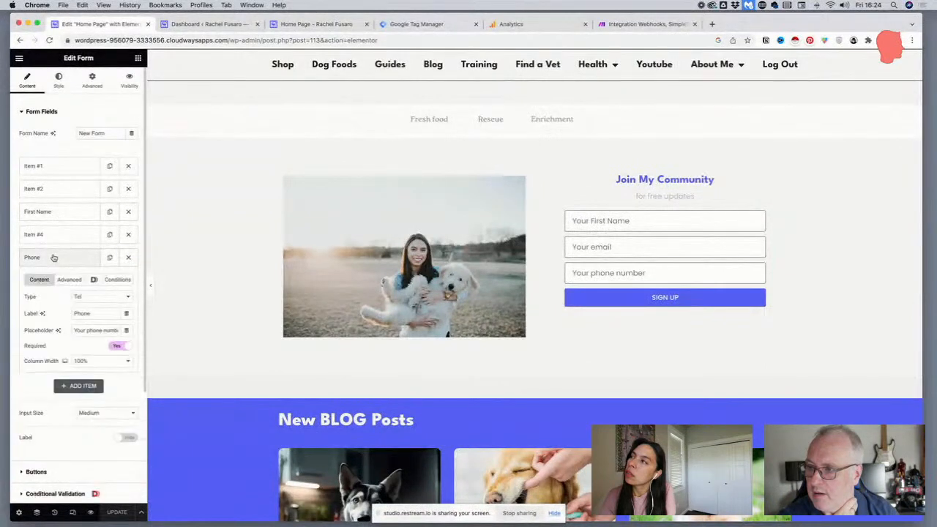
{"action": "left_click", "coordinate": [87, 302]}
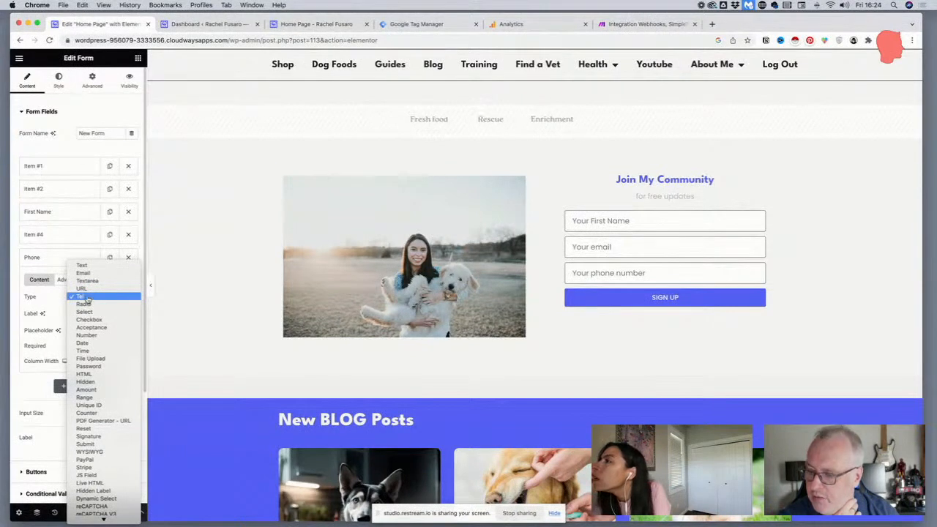
{"action": "scroll", "coordinate": [104, 339], "scroll_direction": "down", "scroll_amount": 1}
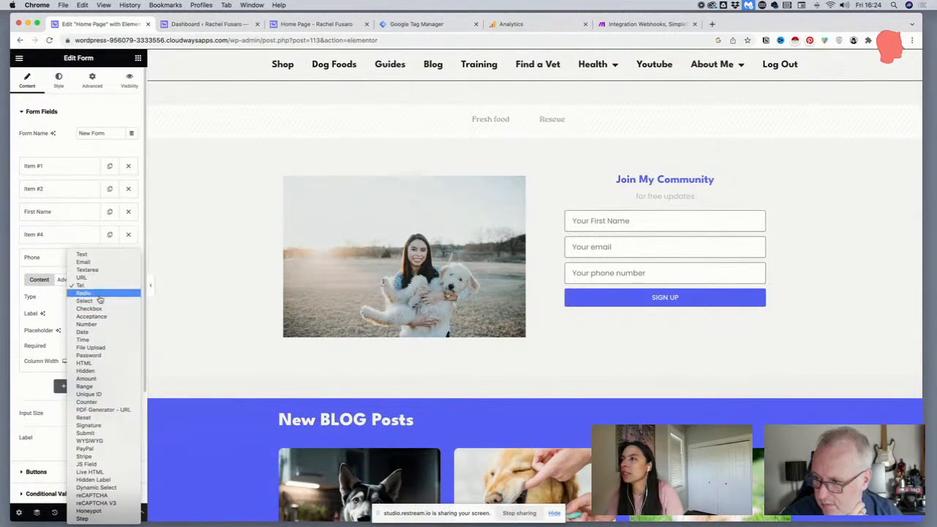
{"action": "left_click", "coordinate": [96, 285]}
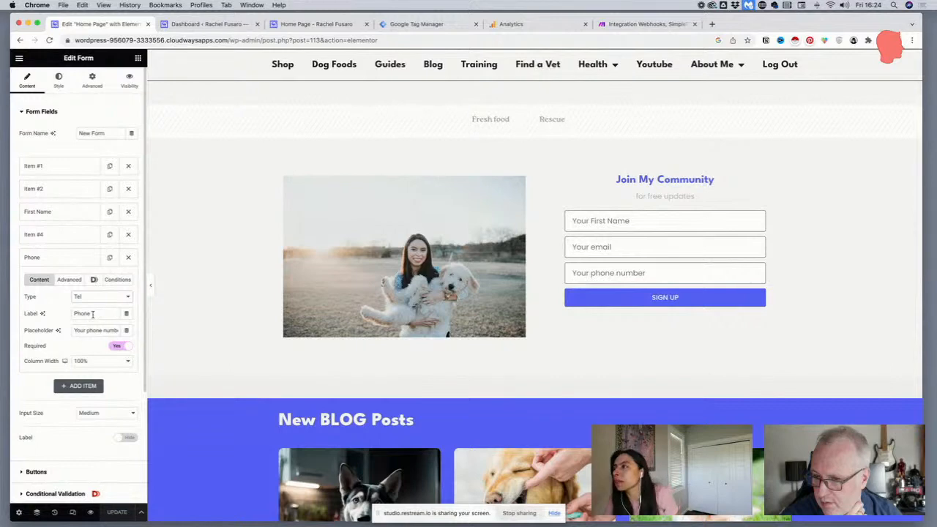
On the live home page, test the sign-up form's phone validation by submitting "blabla" with a sample name and e-mail
{"action": "key", "text": "ctrl+Up"}
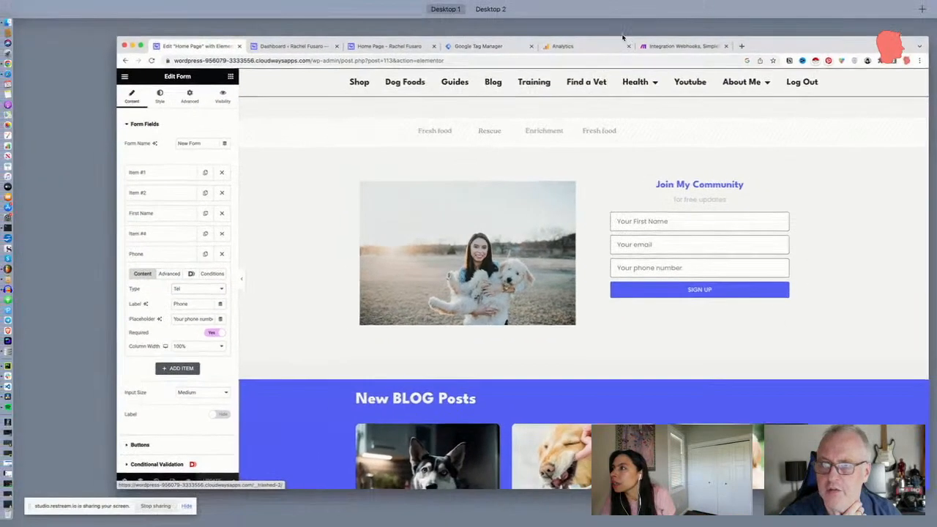
{"action": "left_click", "coordinate": [383, 46]}
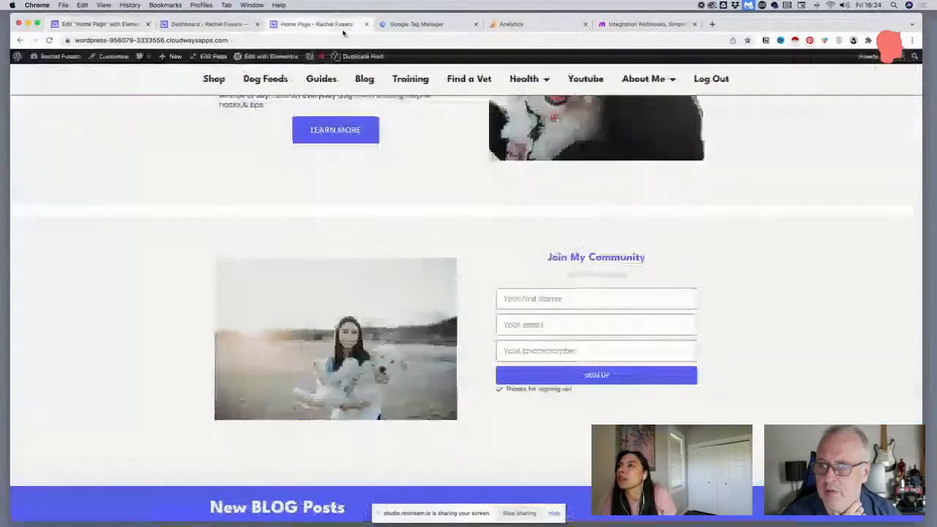
{"action": "left_click", "coordinate": [588, 300]}
{"action": "type", "text": "Fred"}
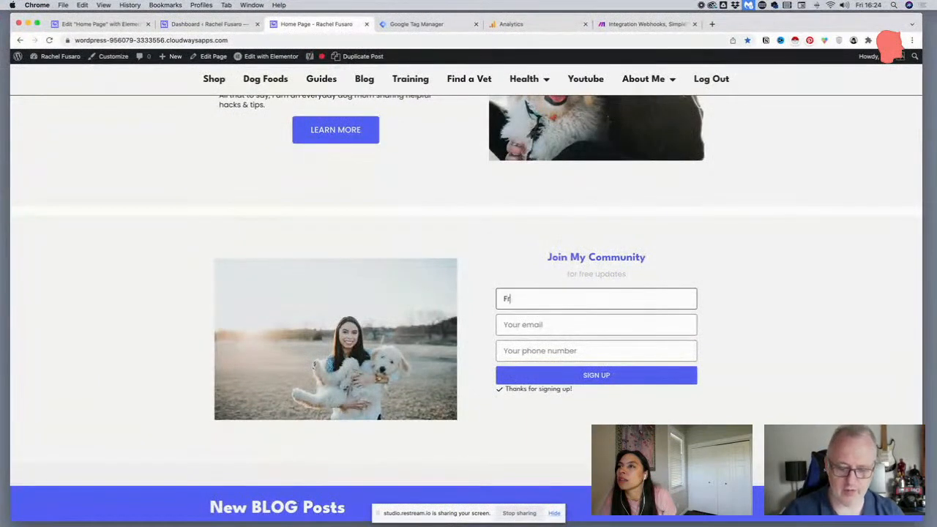
{"action": "key", "text": "Tab"}
{"action": "type", "text": "d"}
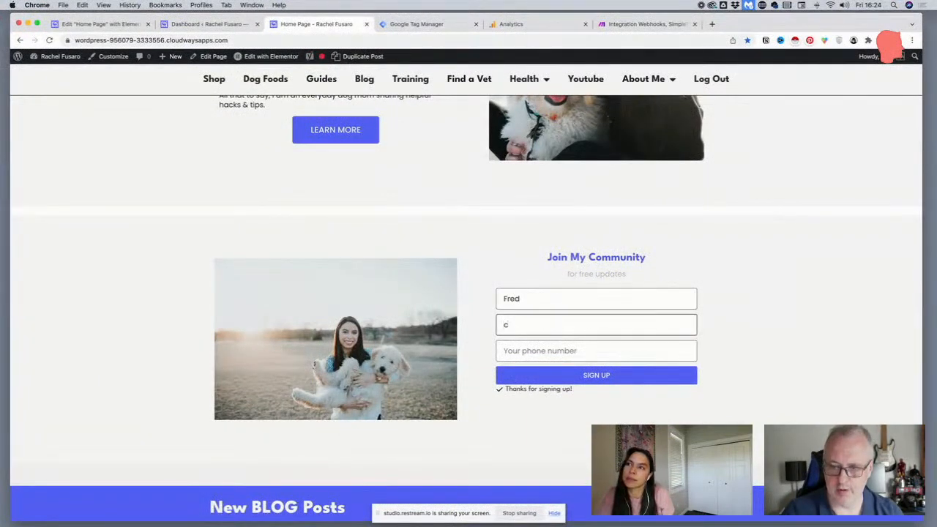
{"action": "key", "text": "BackSpace"}
{"action": "type", "text": "test@ma"}
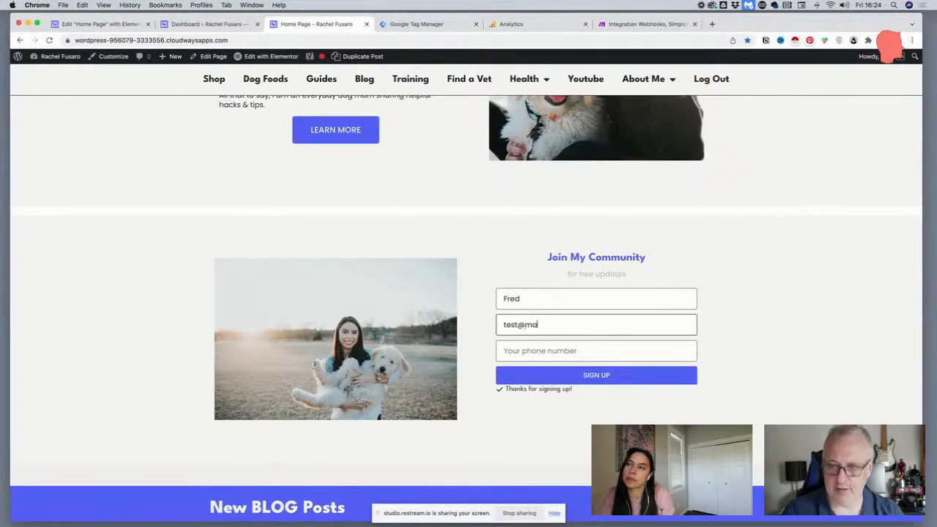
{"action": "type", "text": "il.com"}
{"action": "key", "text": "Tab"}
{"action": "type", "text": "blabla"}
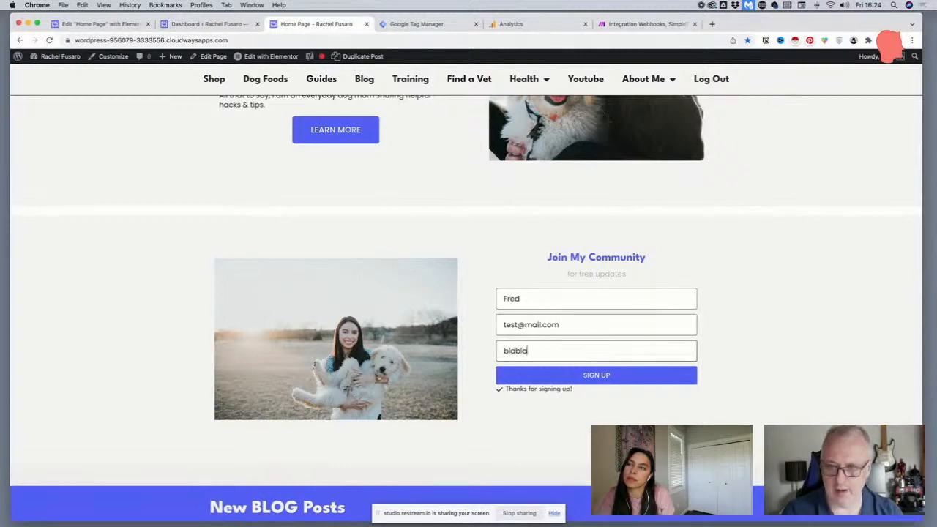
{"action": "left_click", "coordinate": [626, 371]}
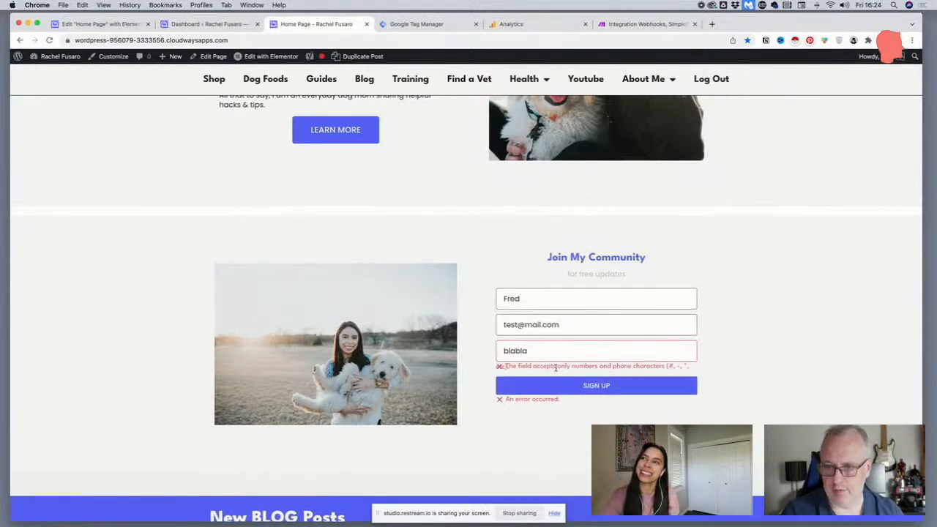
Read the phone error message on the live page, and review the Phone field's Advanced, Dynamic and Conditions settings in the Elementor editor
{"action": "left_click_drag", "start_coordinate": [582, 366], "coordinate": [502, 368]}
{"action": "left_click", "coordinate": [607, 368]}
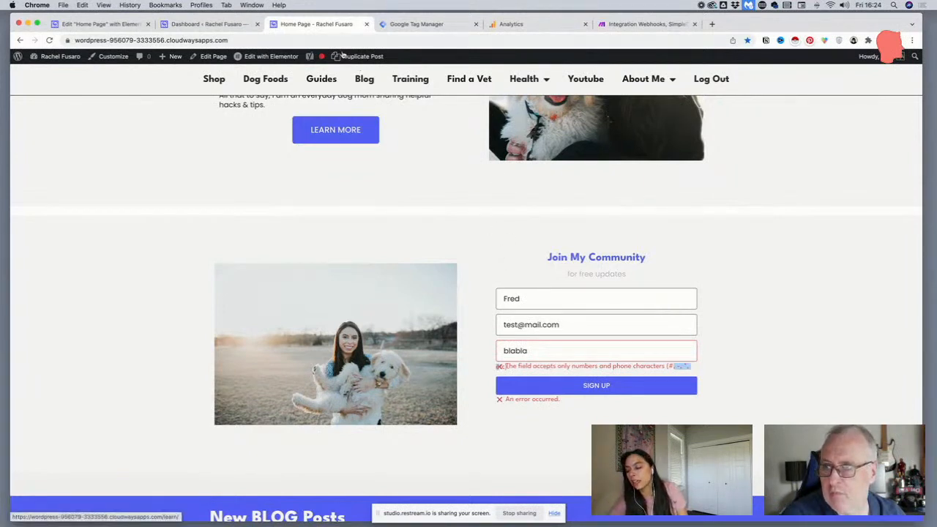
{"action": "left_click", "coordinate": [112, 27]}
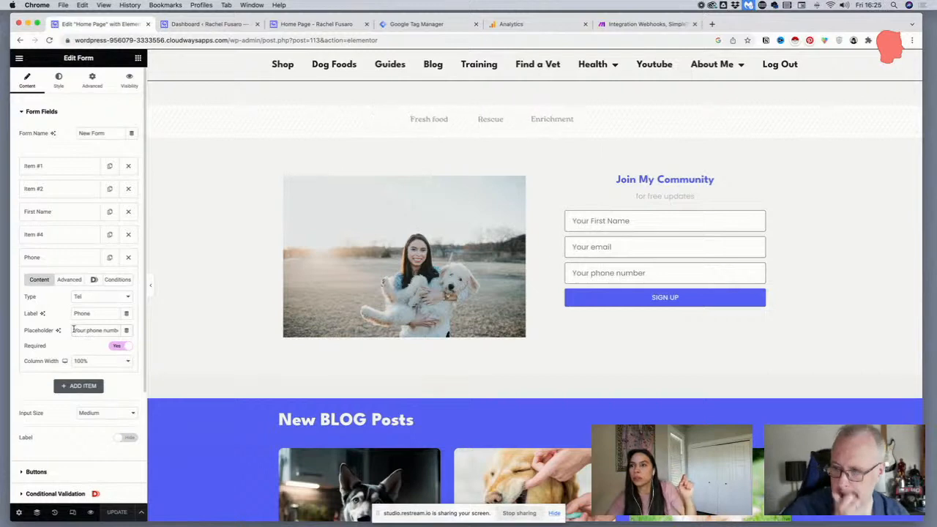
{"action": "double_click", "coordinate": [77, 330]}
{"action": "triple_click", "coordinate": [77, 330]}
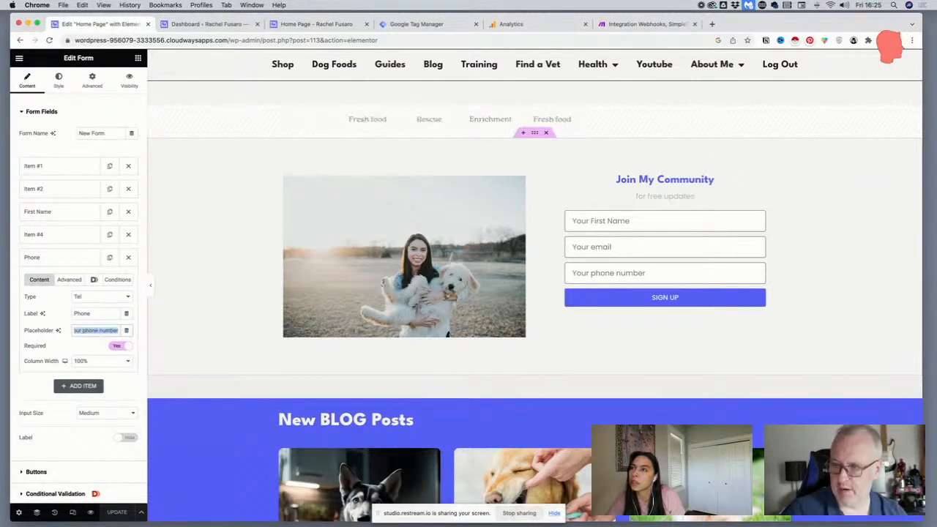
{"action": "left_click", "coordinate": [70, 280]}
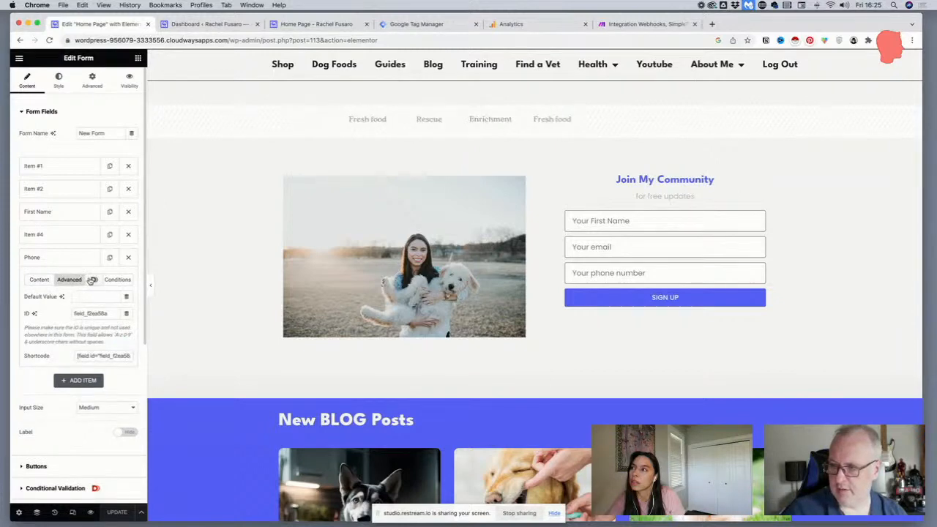
{"action": "left_click", "coordinate": [92, 280]}
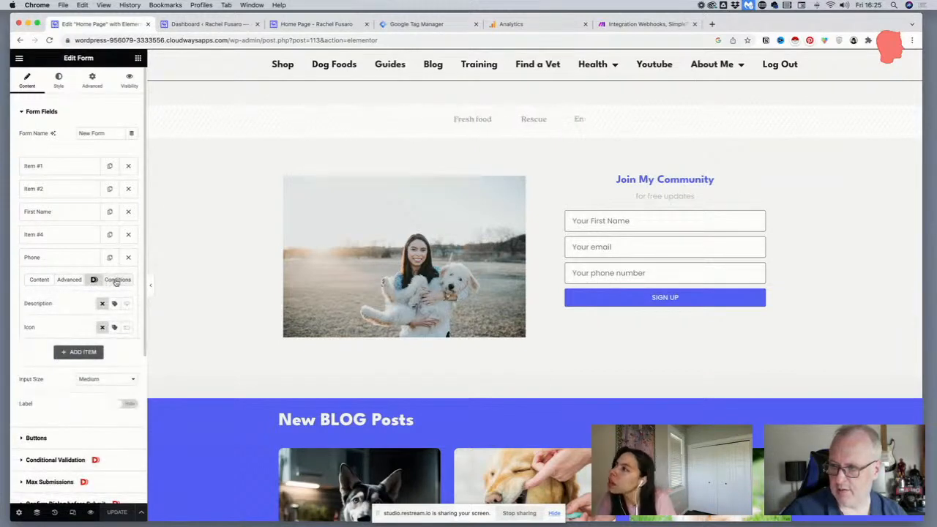
{"action": "left_click", "coordinate": [116, 280]}
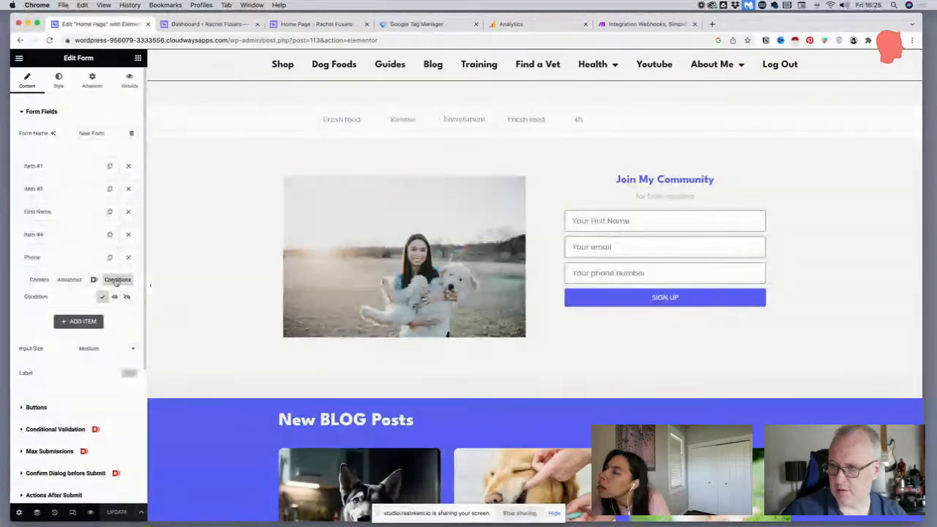
{"action": "left_click", "coordinate": [39, 279]}
Replace the Phone field's placeholder with "Your phone nº e.g." followed by a sample number in +1 format
{"action": "triple_click", "coordinate": [96, 330]}
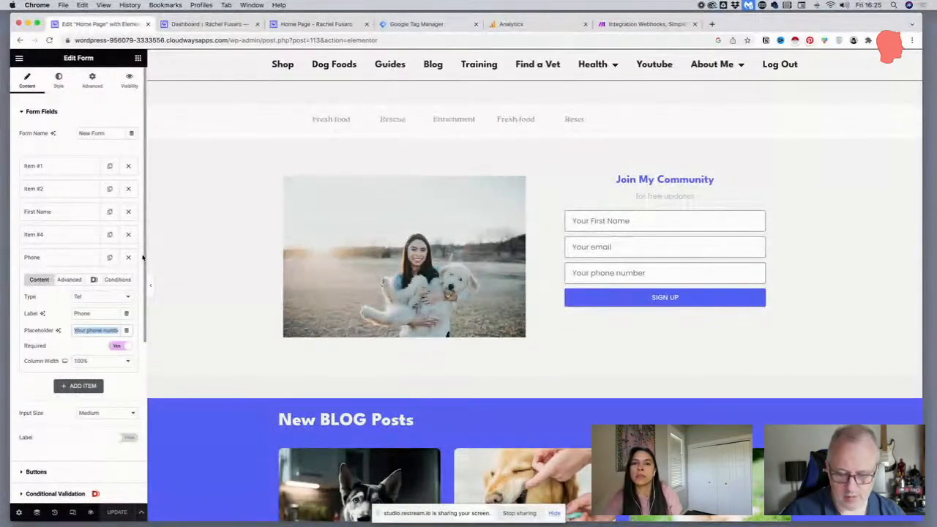
{"action": "type", "text": "+"}
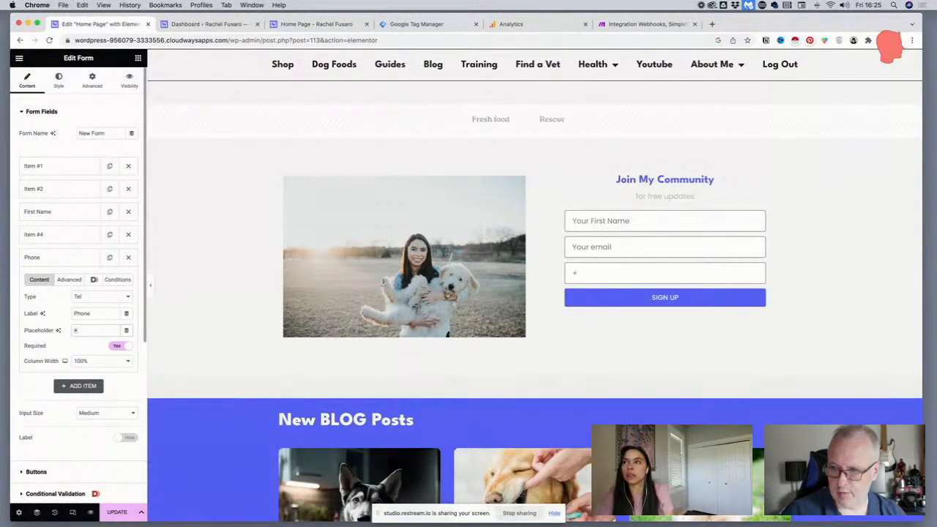
{"action": "key", "text": "BackSpace"}
{"action": "type", "text": "("}
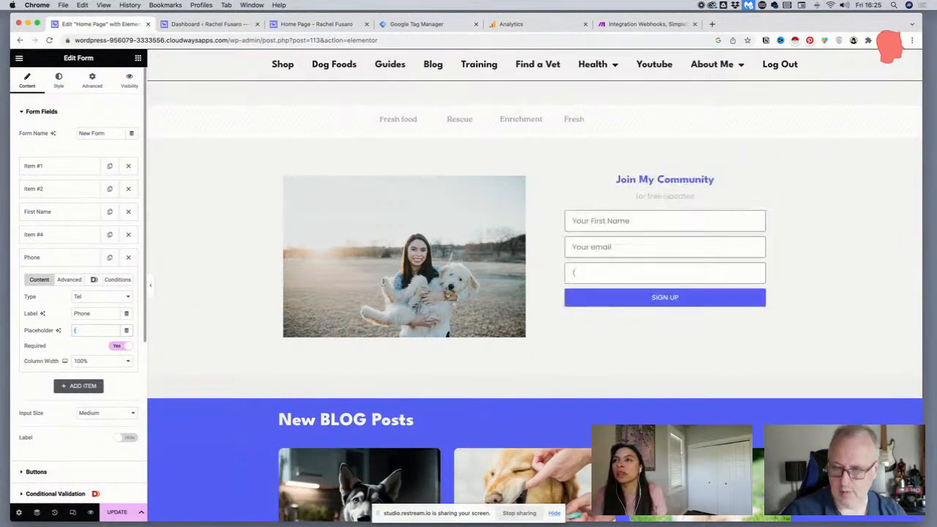
{"action": "type", "text": "+"}
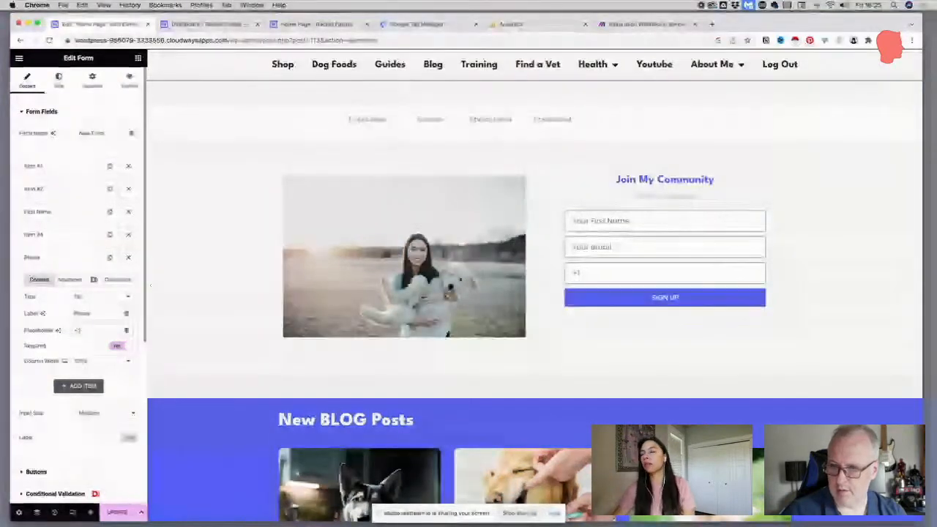
{"action": "type", "text": "1(123"}
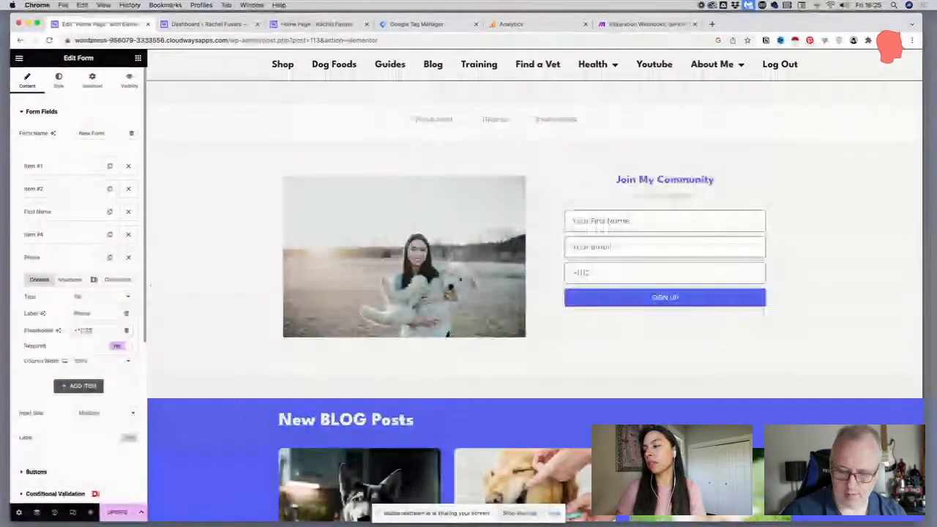
{"action": "type", "text": ")456"}
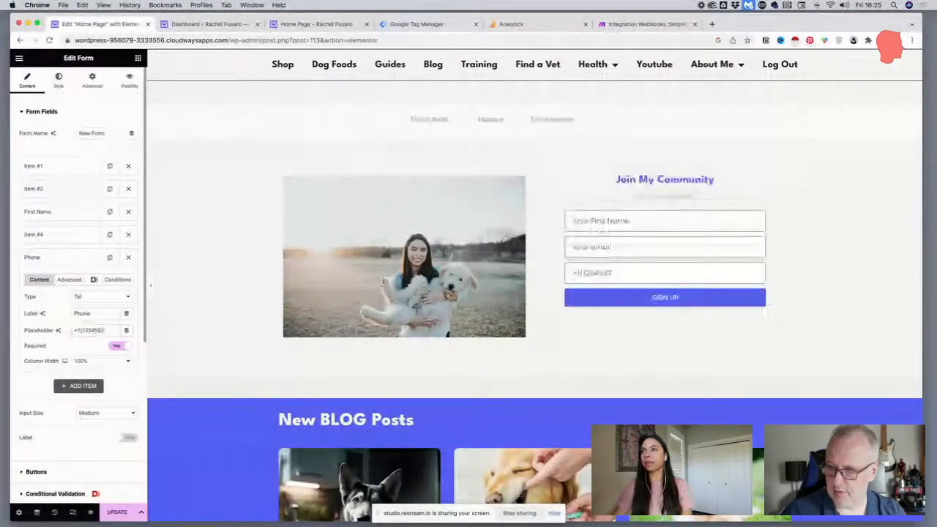
{"action": "type", "text": "789)"}
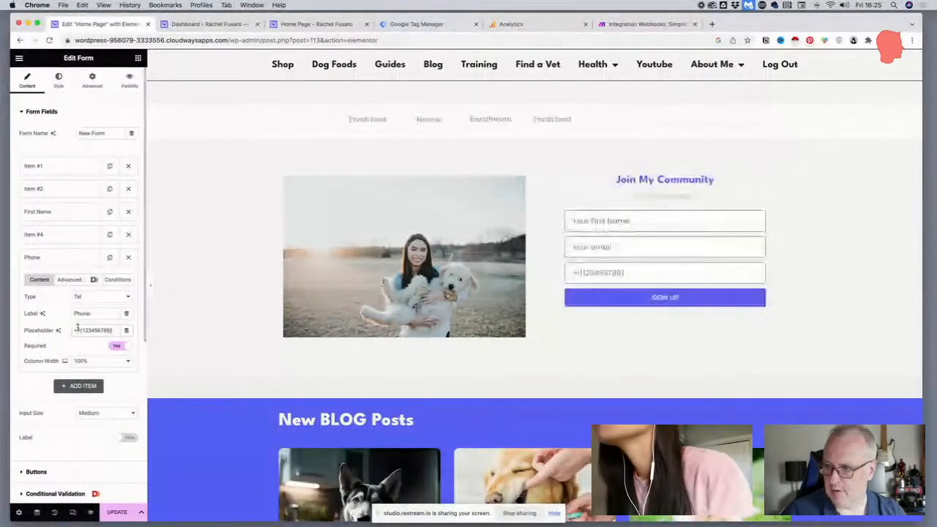
{"action": "left_click", "coordinate": [73, 331]}
{"action": "type", "text": "Your"}
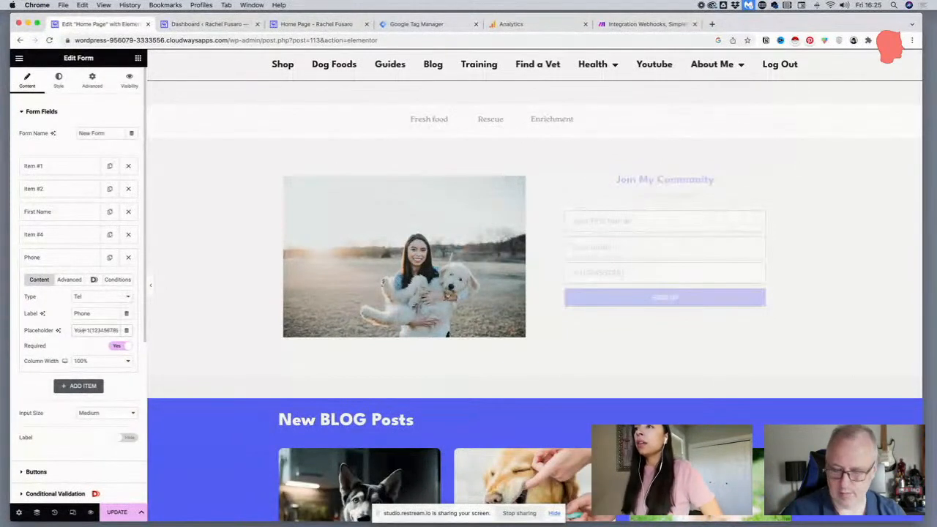
{"action": "type", "text": " phone n° e.g."}
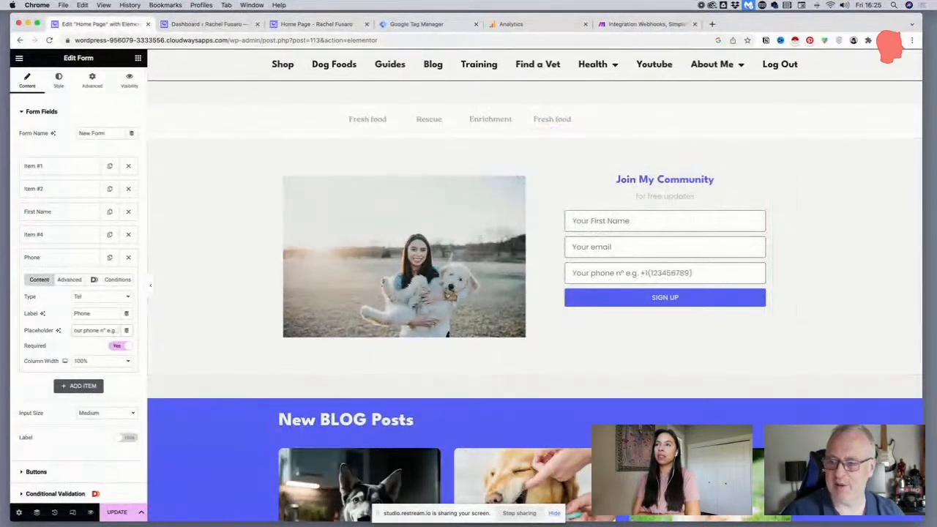
Switch the editor preview to mobile size and view the Join My Community form
{"action": "left_click", "coordinate": [73, 512]}
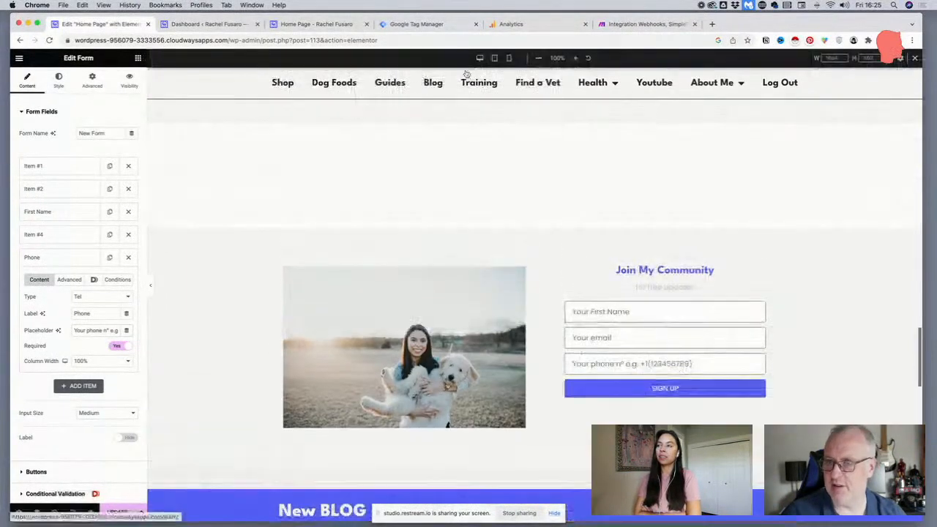
{"action": "left_click", "coordinate": [509, 60]}
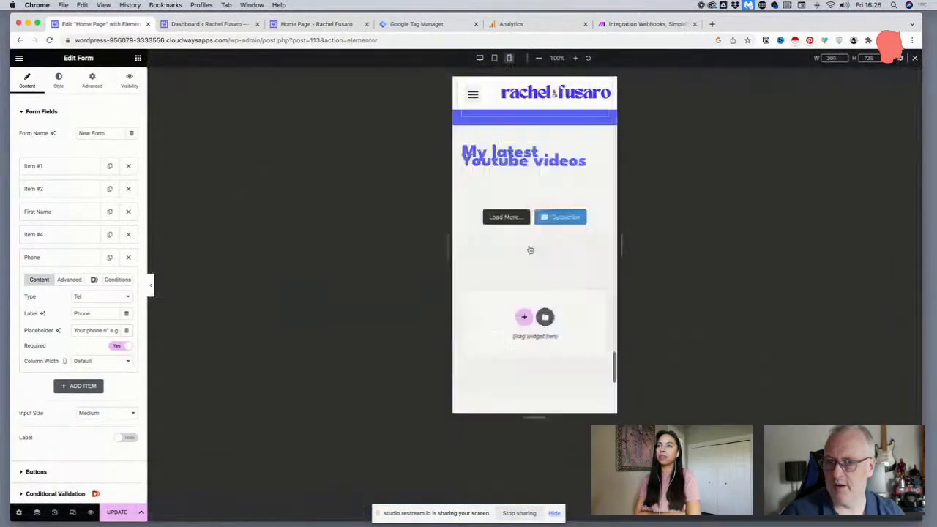
{"action": "scroll", "coordinate": [530, 249], "scroll_direction": "down", "scroll_amount": 2}
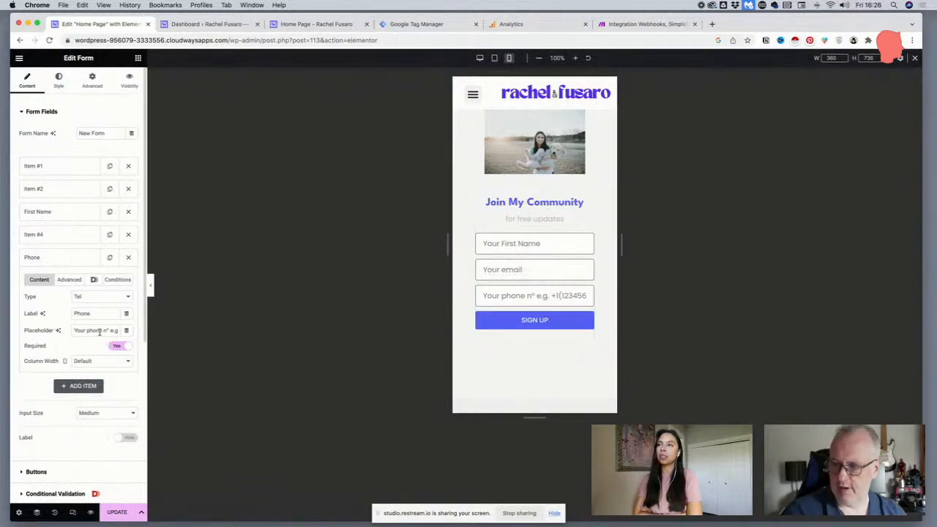
Shorten the start of the Phone field's placeholder to "Phone e.g.", keeping the sample number after it
{"action": "left_click_drag", "start_coordinate": [99, 332], "coordinate": [68, 331]}
{"action": "type", "text": "Phone"}
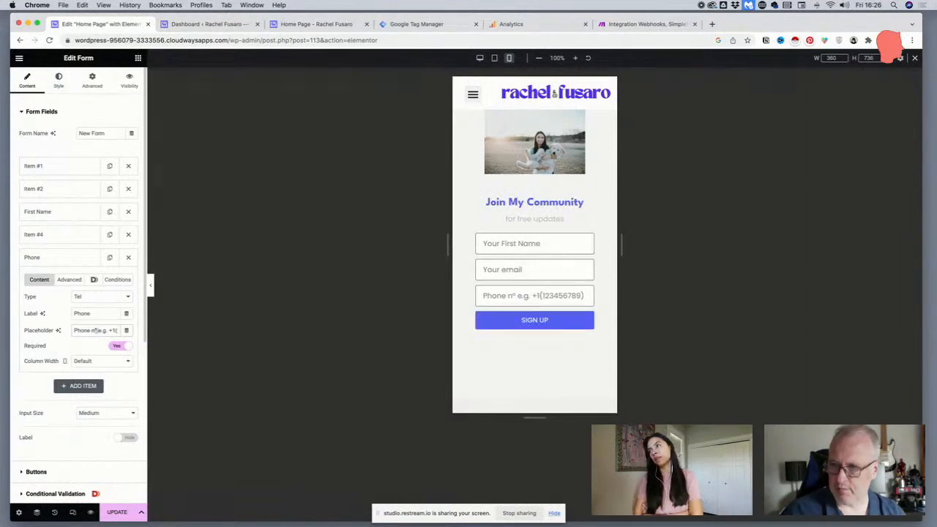
{"action": "key", "text": "BackSpace"}
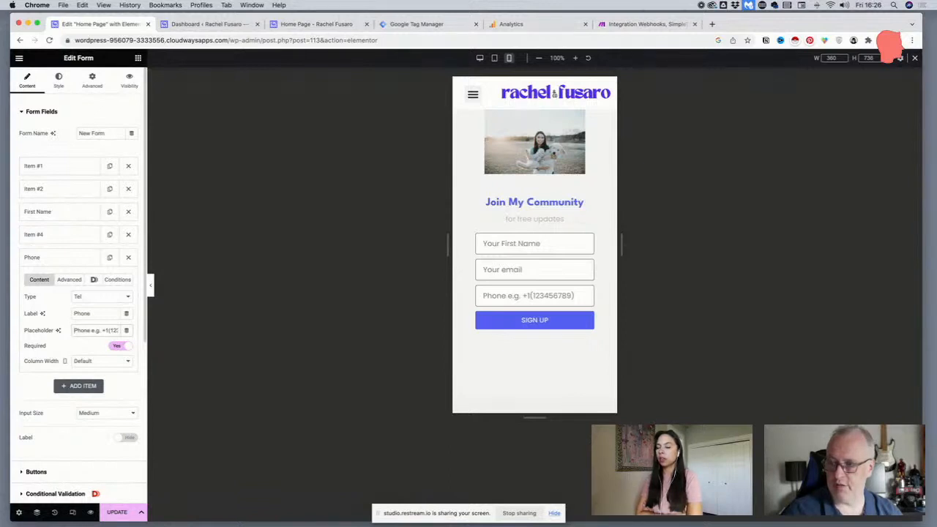
Set the Phone field's placeholder to "Your phone number" and update the page
{"action": "key", "text": "shift+super+Right"}
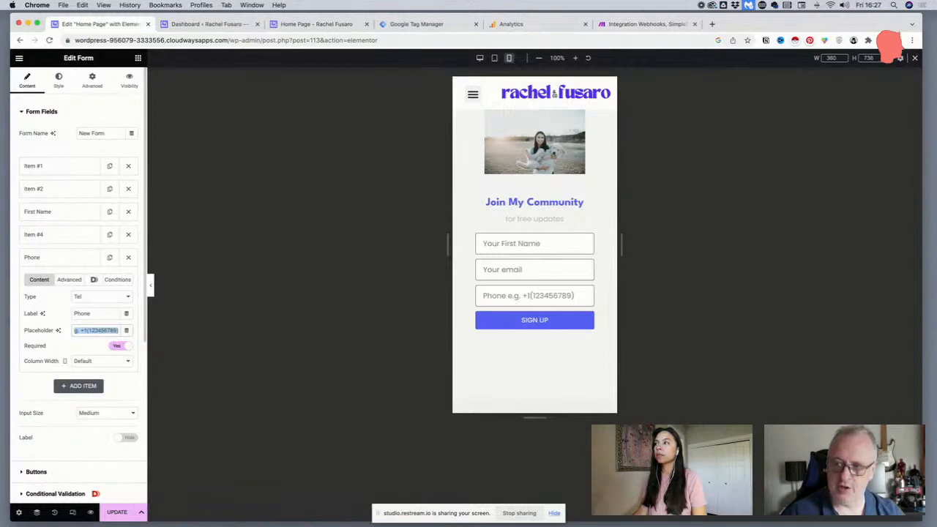
{"action": "type", "text": "Y"}
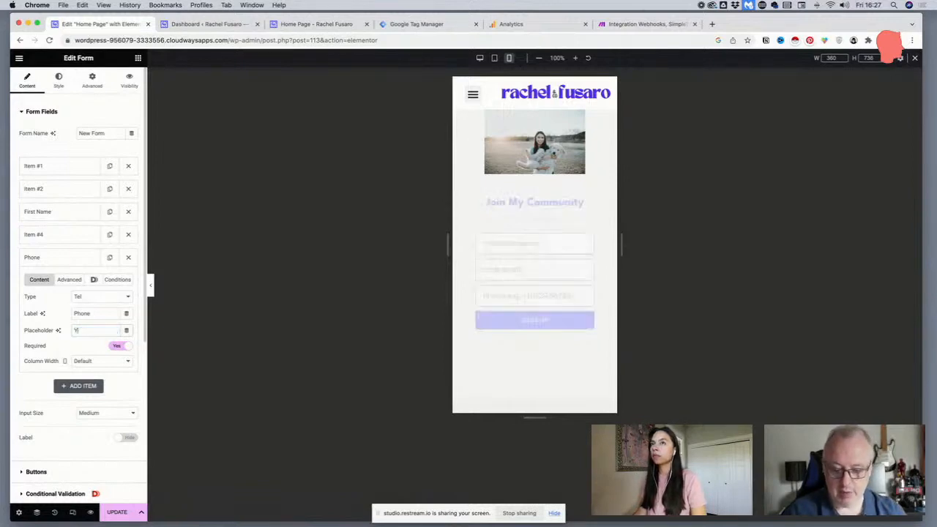
{"action": "type", "text": "our phone nu"}
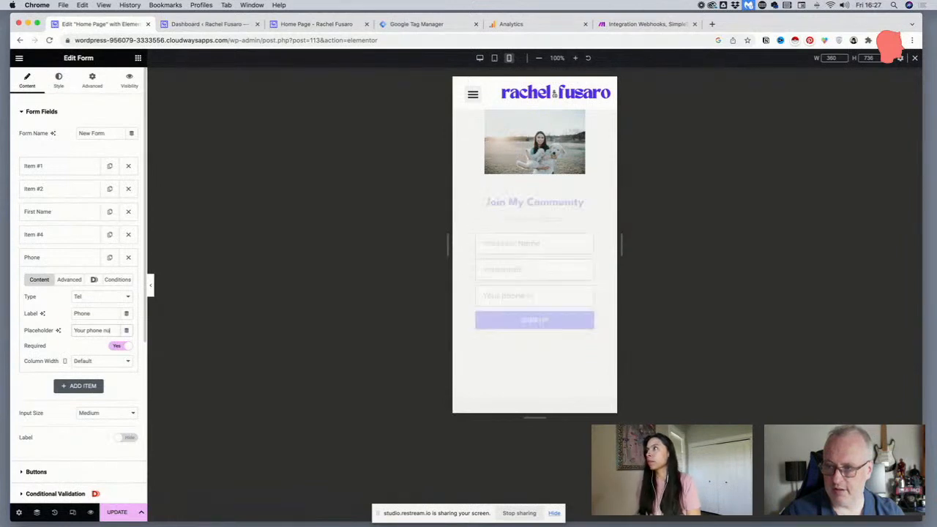
{"action": "type", "text": "mber"}
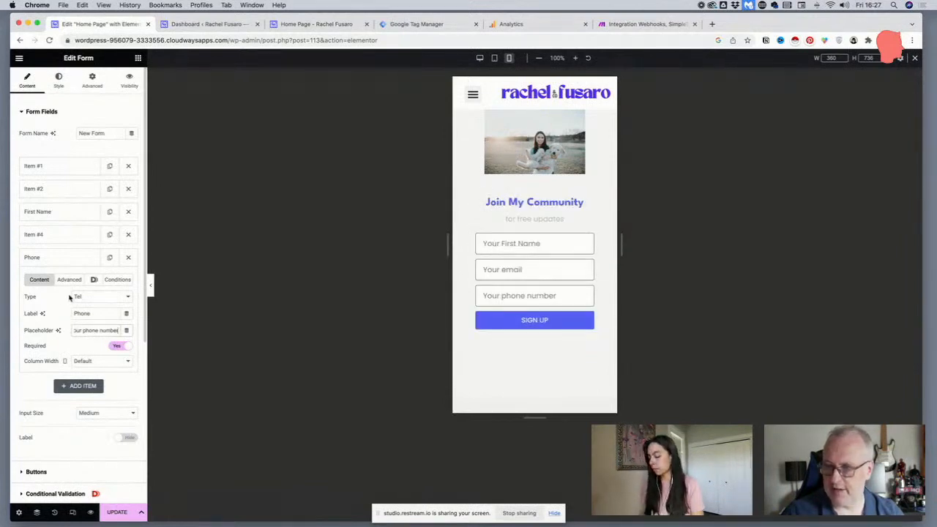
{"action": "left_click", "coordinate": [113, 511]}
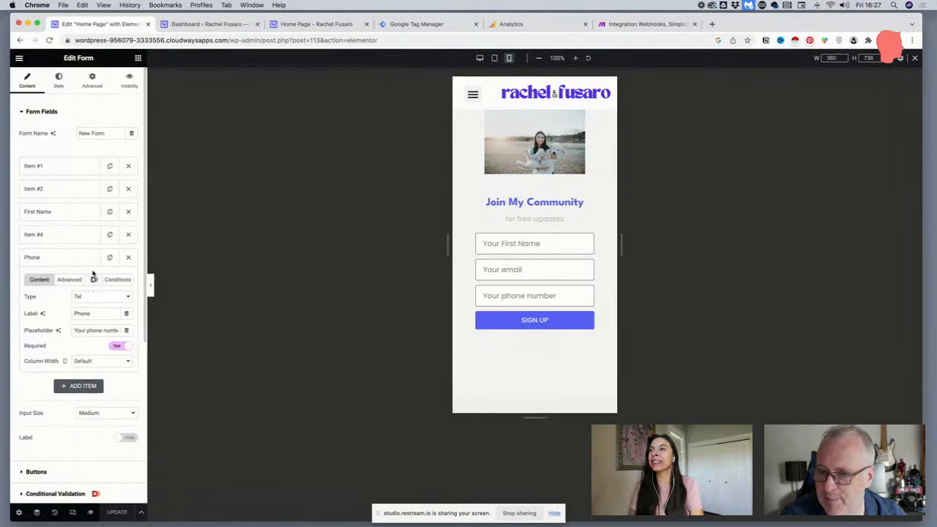
Check the form's webhook URL and the Webhooks-to-SimpleTexting scenario in Make, and return to the Elementor editor
{"action": "scroll", "coordinate": [70, 391], "scroll_direction": "down", "scroll_amount": 4}
{"action": "scroll", "coordinate": [71, 391], "scroll_direction": "down", "scroll_amount": 3}
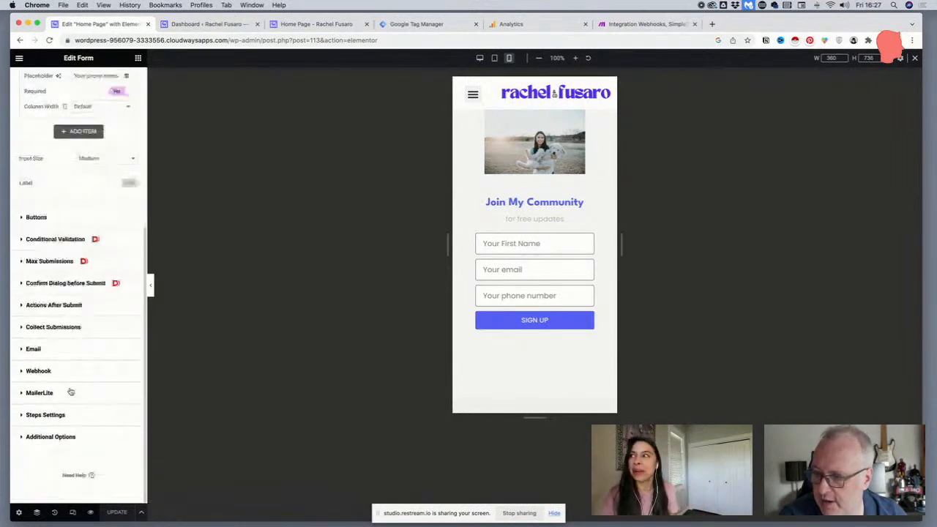
{"action": "left_click", "coordinate": [63, 371]}
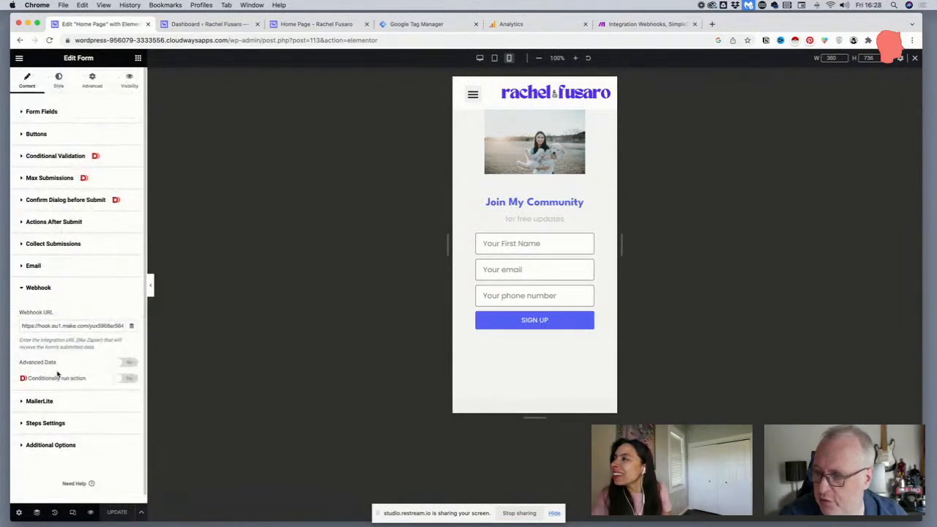
{"action": "triple_click", "coordinate": [55, 326]}
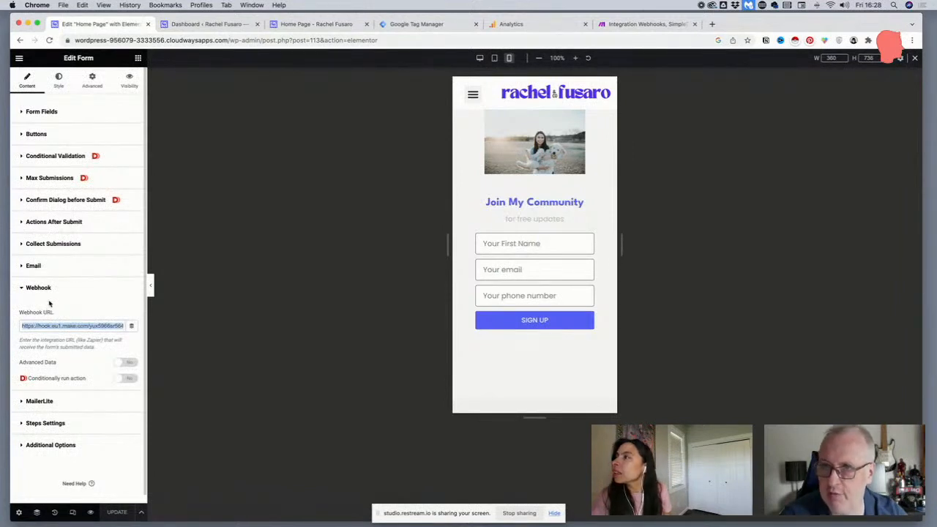
{"action": "left_click", "coordinate": [616, 28]}
{"action": "left_click", "coordinate": [345, 130]}
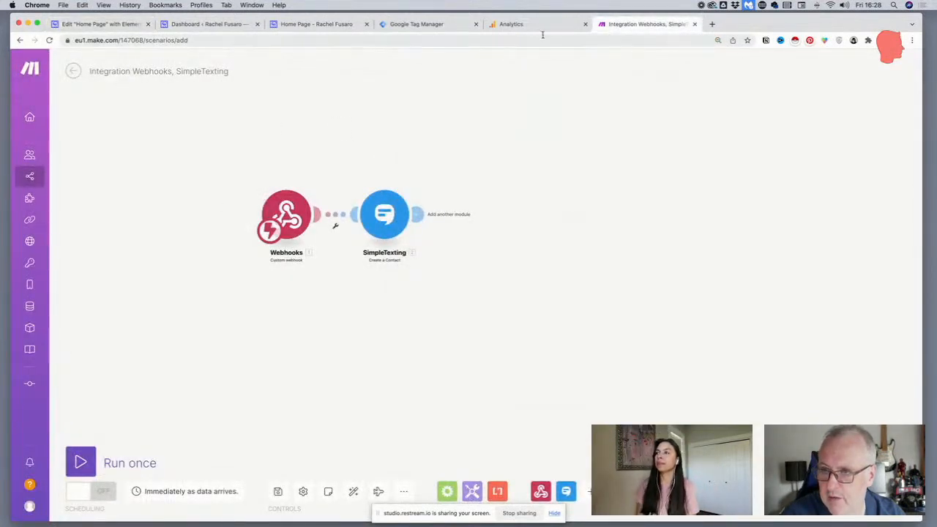
{"action": "left_click", "coordinate": [221, 25]}
{"action": "left_click", "coordinate": [82, 24]}
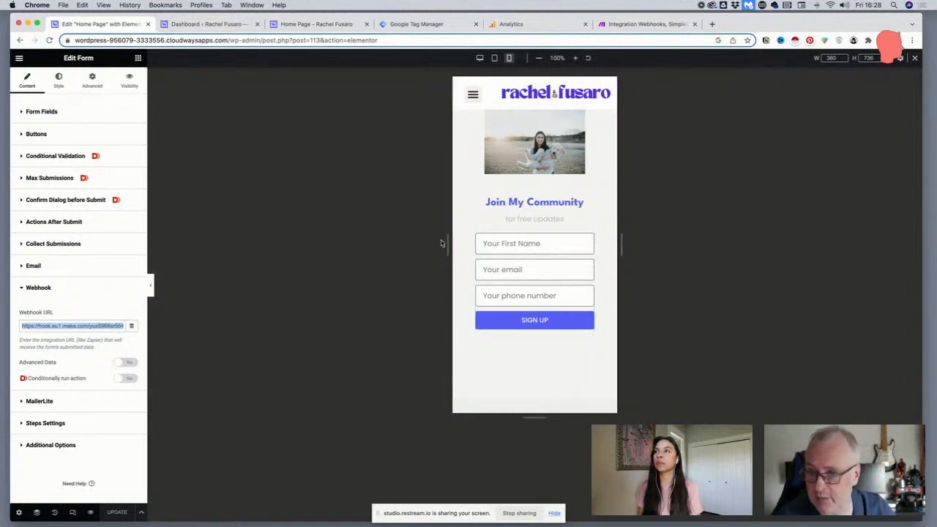
Check the First Name field's settings and make the Phone field optional in the form
{"action": "scroll", "coordinate": [40, 126], "scroll_direction": "down", "scroll_amount": 1}
{"action": "left_click", "coordinate": [42, 117]}
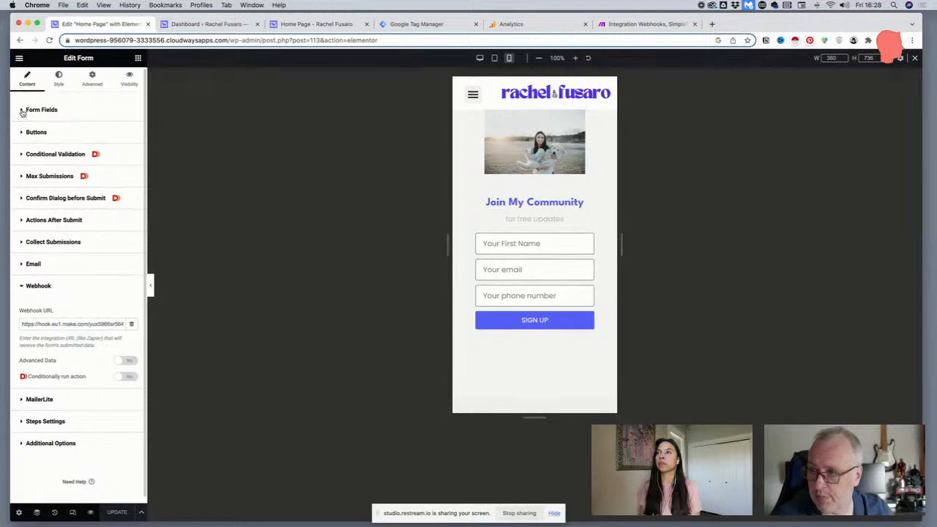
{"action": "left_click", "coordinate": [23, 110]}
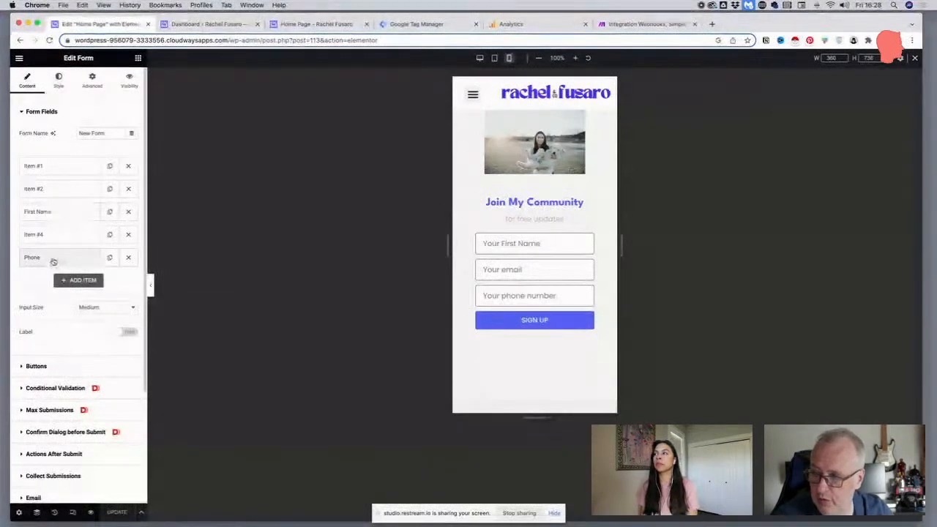
{"action": "left_click", "coordinate": [37, 211]}
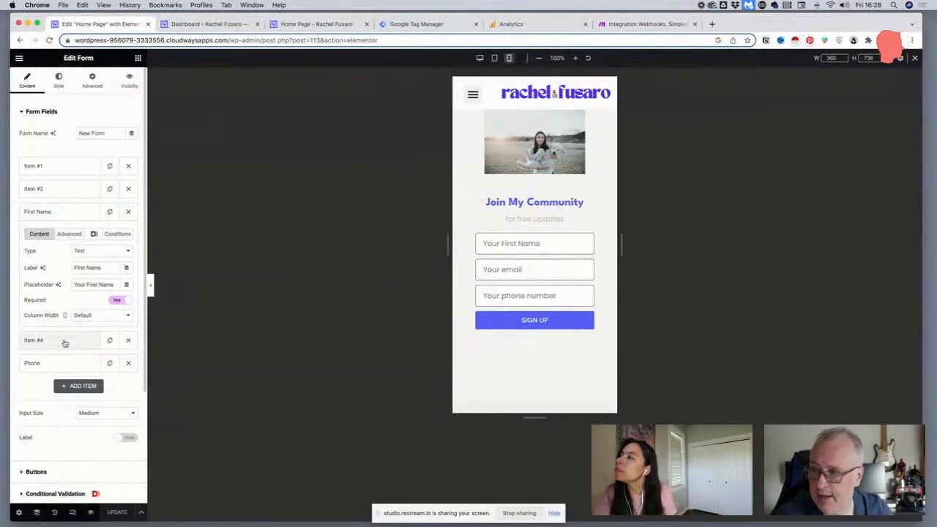
{"action": "left_click", "coordinate": [62, 362]}
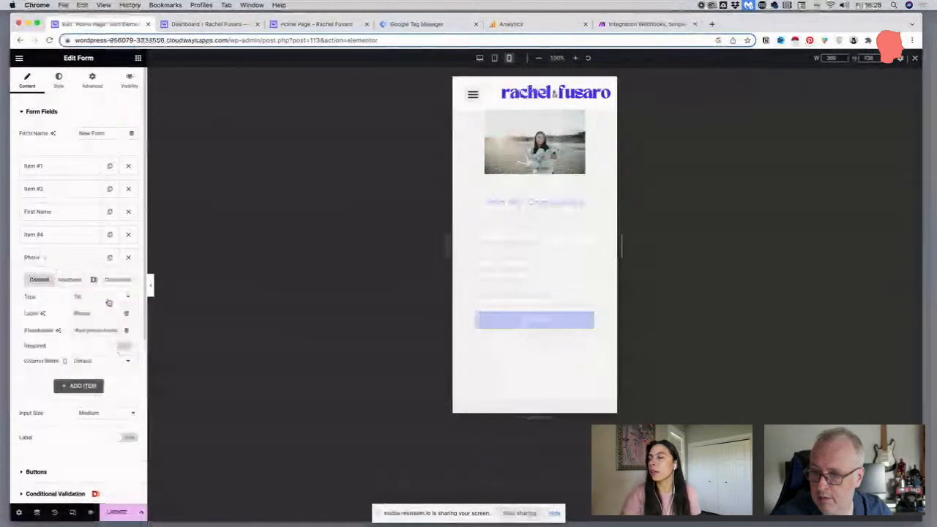
{"action": "left_click", "coordinate": [71, 264]}
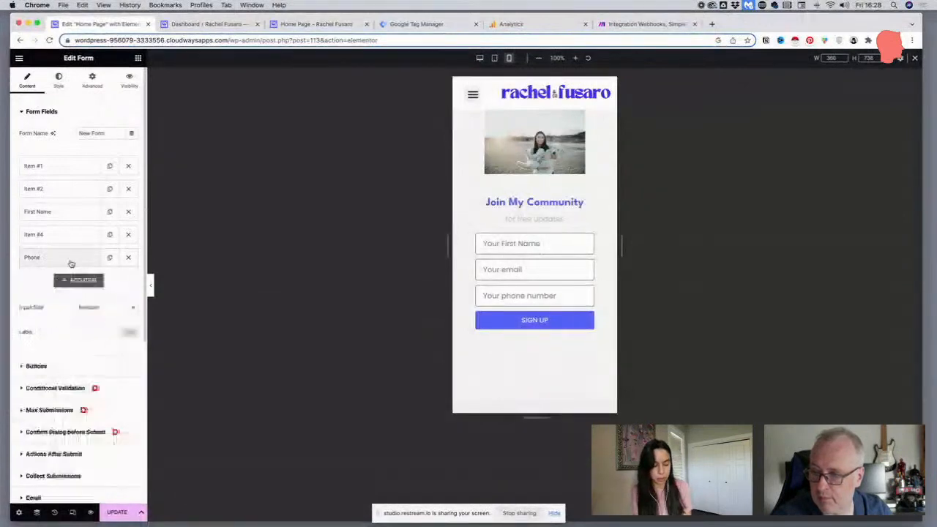
Try out the conditional run option of the form's Webhook action
{"action": "left_click", "coordinate": [71, 264]}
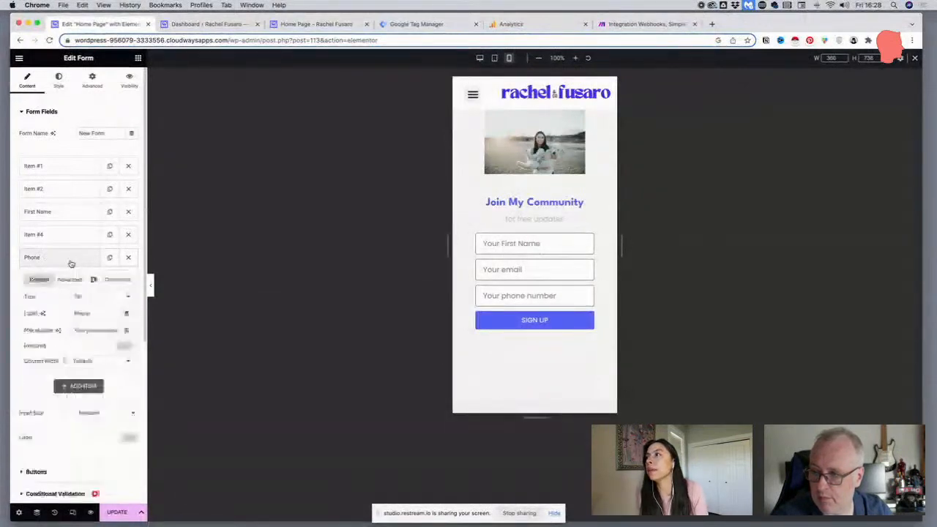
{"action": "left_click", "coordinate": [71, 264]}
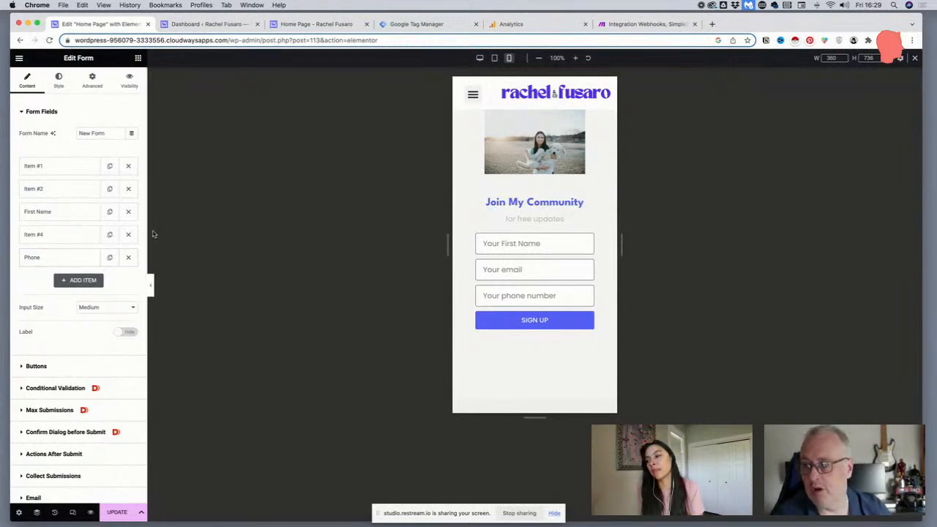
{"action": "scroll", "coordinate": [72, 338], "scroll_direction": "down", "scroll_amount": 3}
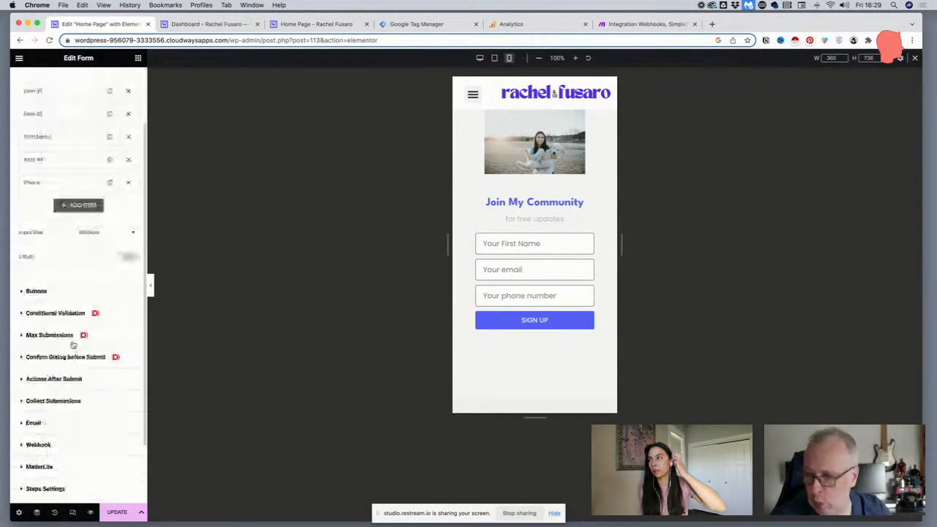
{"action": "left_click", "coordinate": [38, 444]}
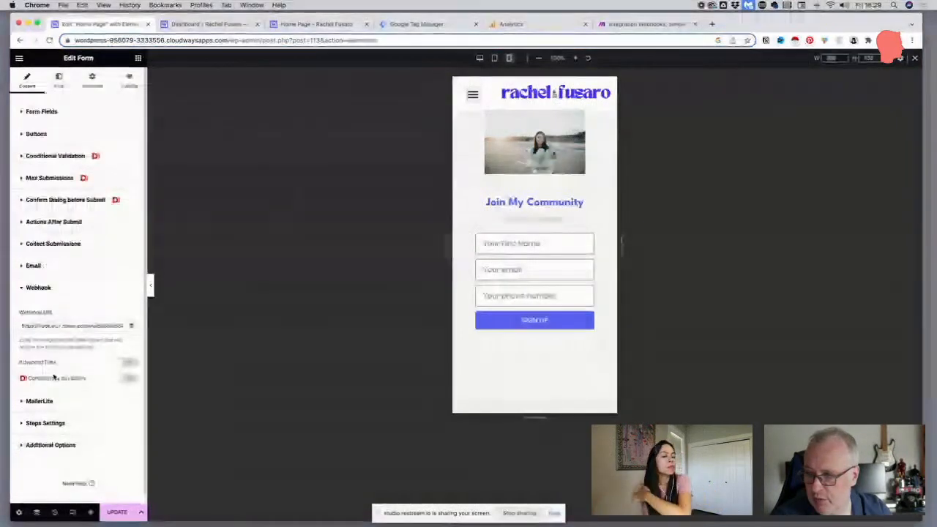
{"action": "left_click", "coordinate": [122, 379]}
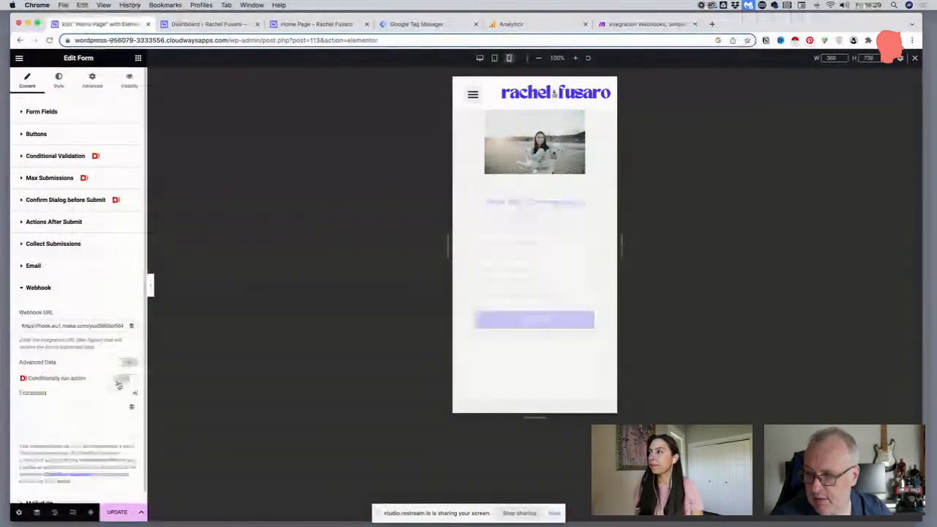
{"action": "scroll", "coordinate": [90, 388], "scroll_direction": "down", "scroll_amount": 3}
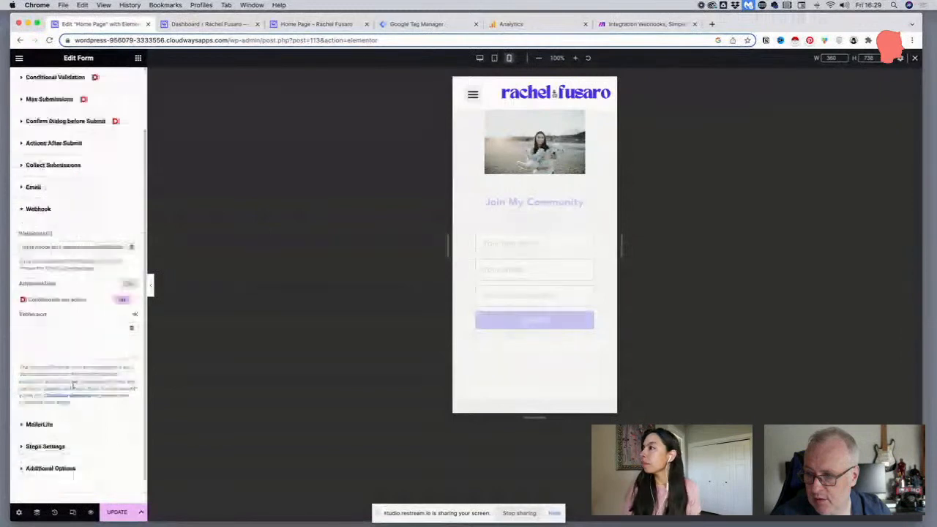
{"action": "left_click", "coordinate": [123, 298]}
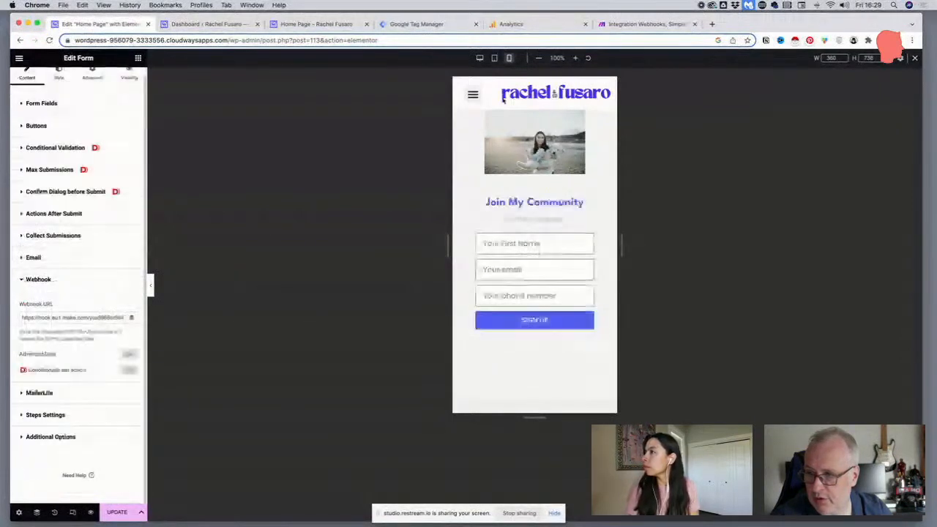
In the Make scenario, start a filter between the Webhooks and SimpleTexting modules and label it "IF NUMBER EXISTS"
{"action": "left_click", "coordinate": [646, 24]}
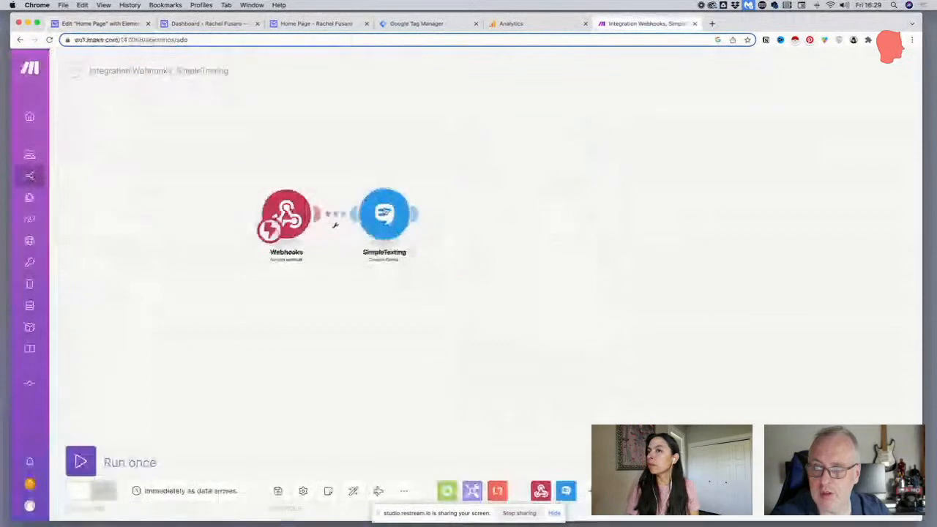
{"action": "left_click", "coordinate": [336, 228]}
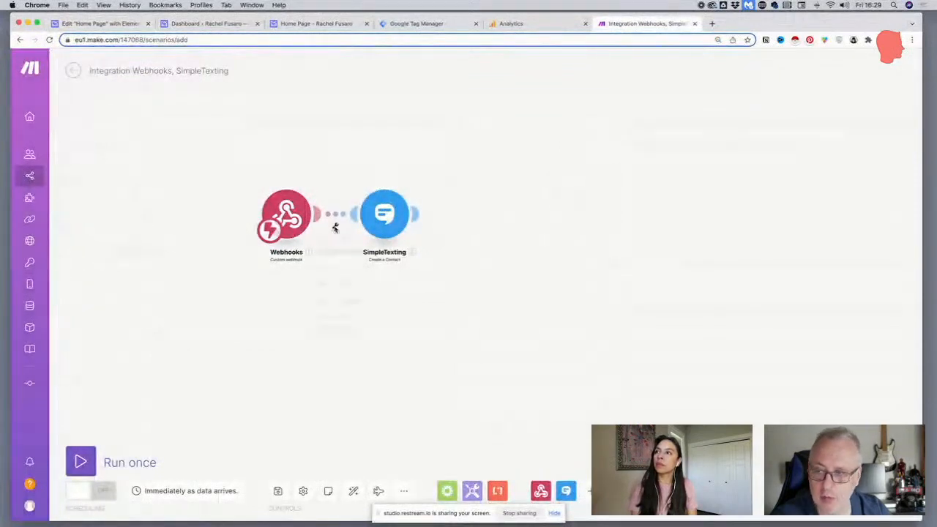
{"action": "left_click", "coordinate": [380, 219]}
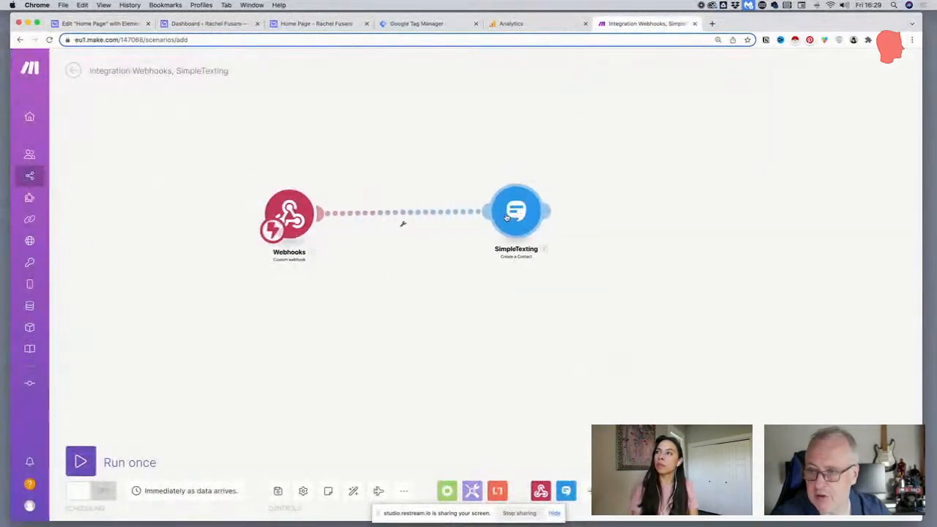
{"action": "left_click", "coordinate": [403, 225]}
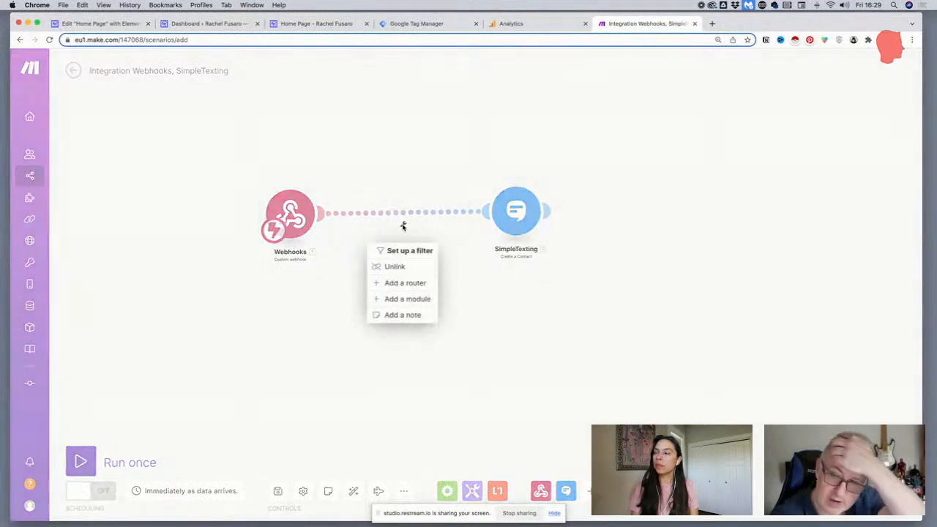
{"action": "left_click", "coordinate": [402, 252]}
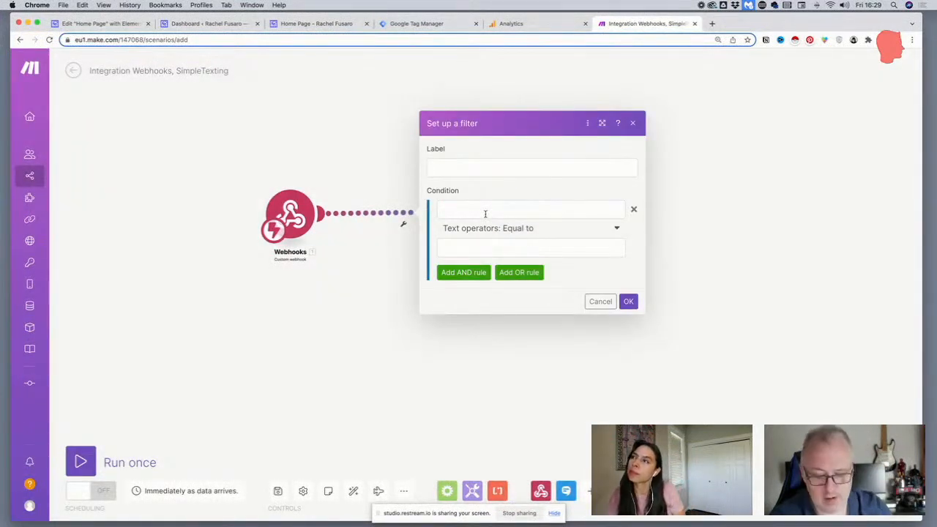
{"action": "left_click", "coordinate": [470, 171]}
{"action": "type", "text": "IF NUM"}
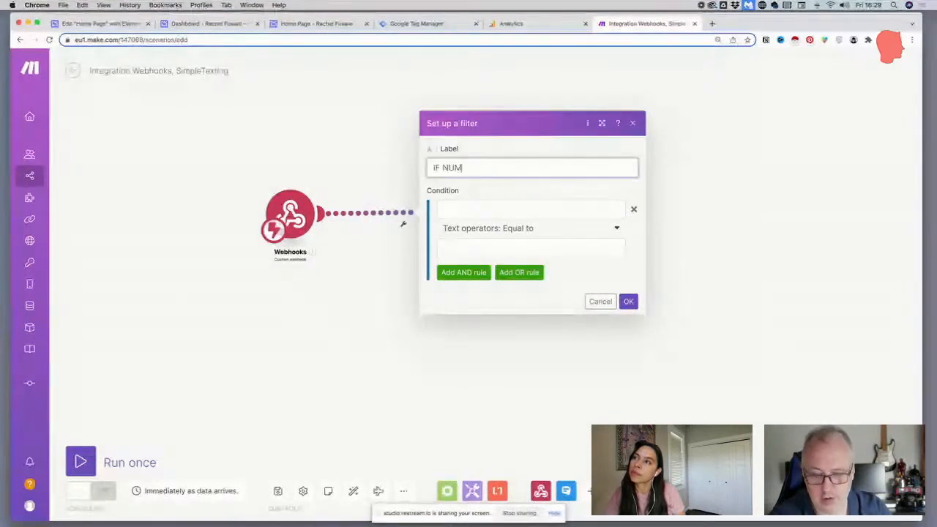
{"action": "type", "text": "BER EXISTS"}
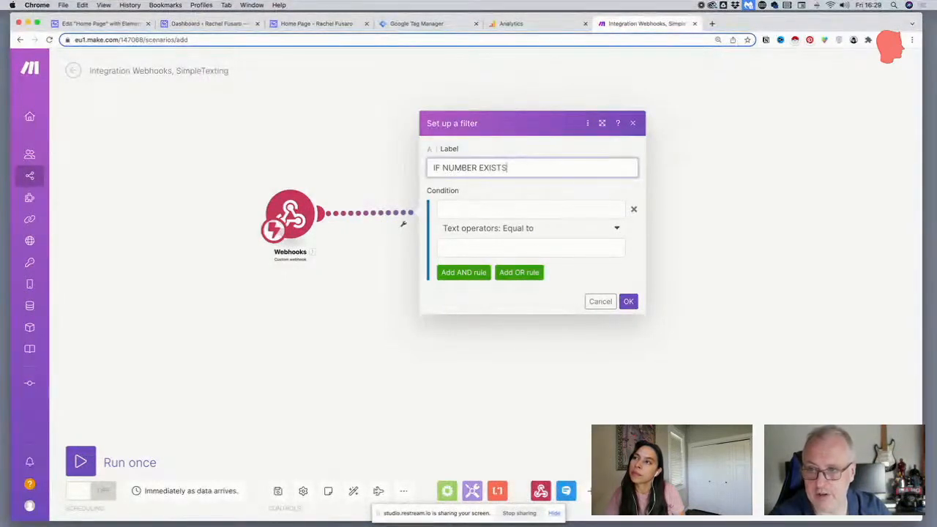
Set the filter's condition to the webhook's Phone value with the basic operator Exists and confirm the filter
{"action": "left_click", "coordinate": [465, 207]}
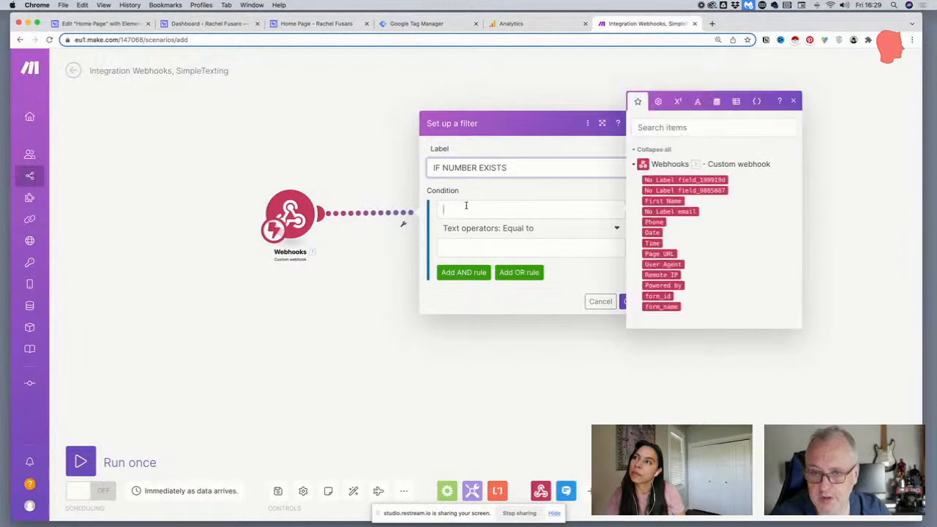
{"action": "left_click", "coordinate": [653, 221]}
{"action": "left_click", "coordinate": [543, 231]}
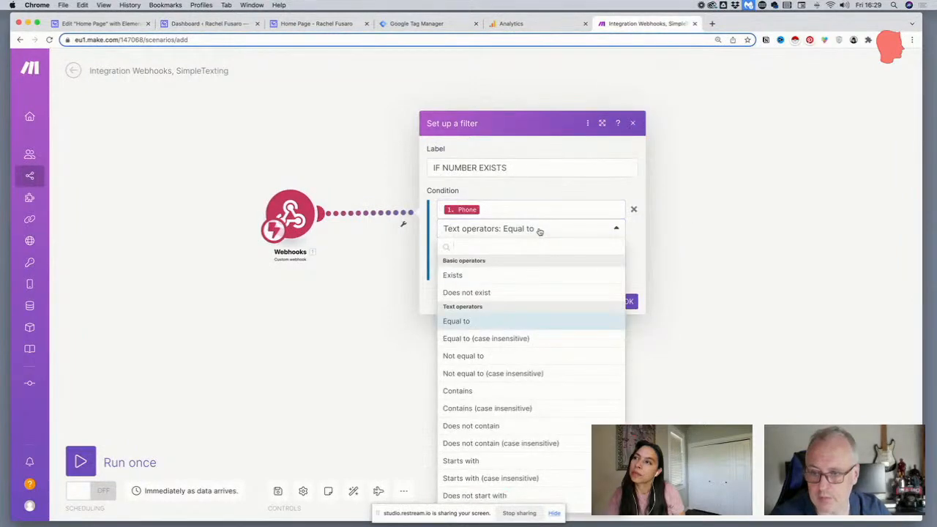
{"action": "left_click", "coordinate": [454, 277]}
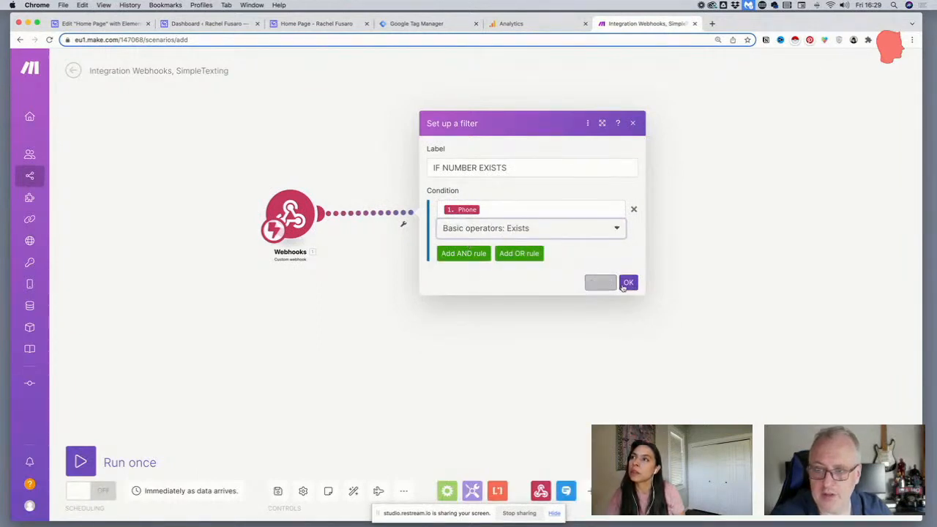
{"action": "left_click", "coordinate": [627, 284]}
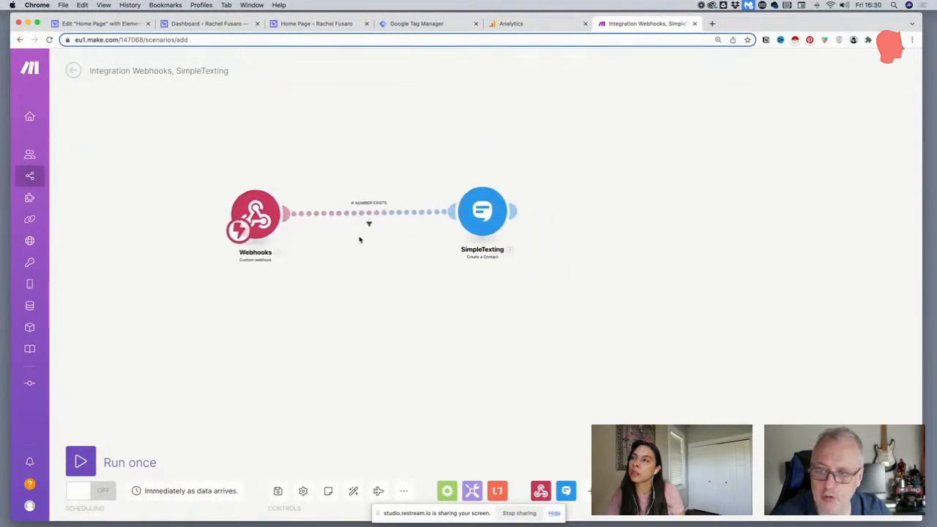
Move the SimpleTexting module farther from Webhooks and review the settings of the filter between them
{"action": "mouse_move", "coordinate": [481, 217]}
{"action": "left_mouse_down"}
{"action": "mouse_move", "coordinate": [516, 215]}
{"action": "mouse_move", "coordinate": [479, 216]}
{"action": "left_mouse_up"}
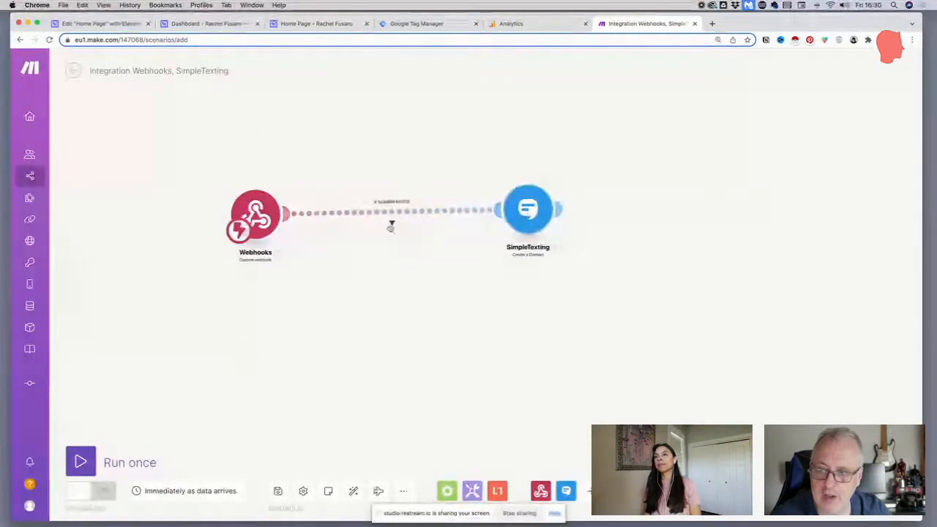
{"action": "left_click", "coordinate": [392, 225]}
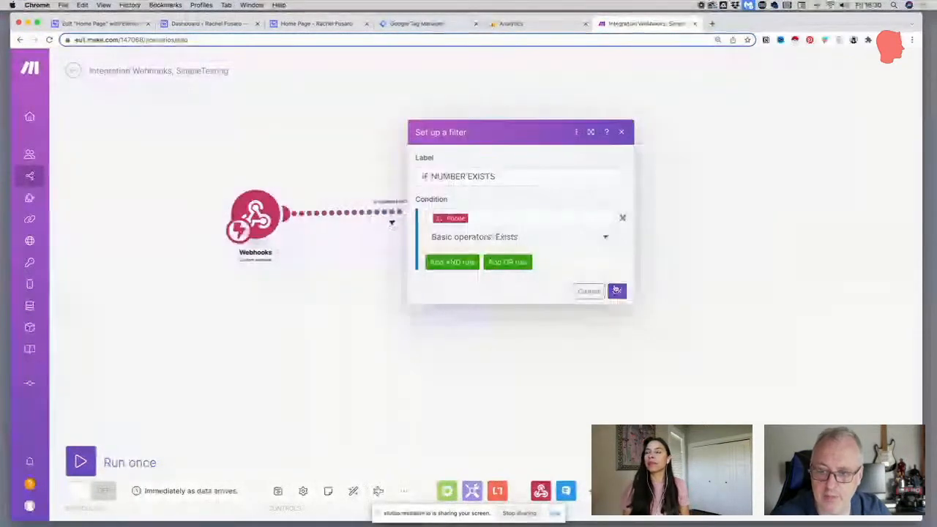
{"action": "left_click", "coordinate": [618, 292]}
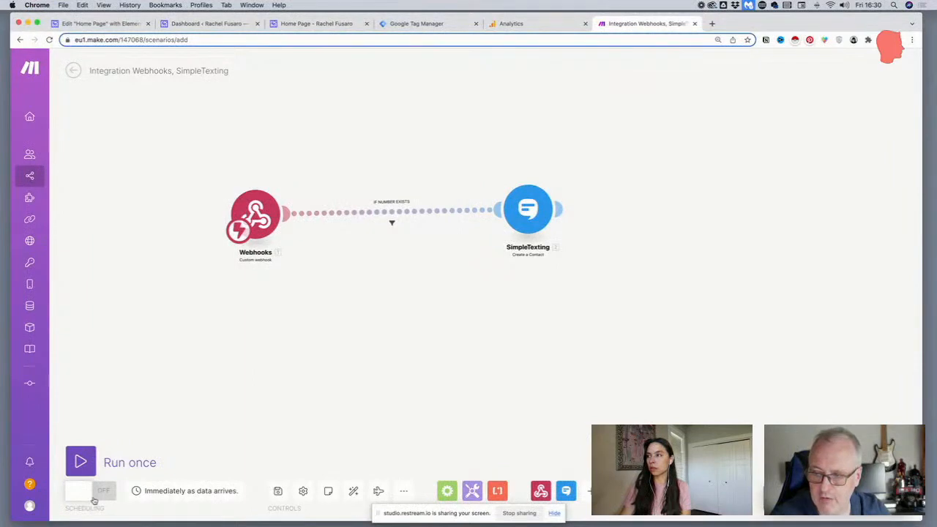
Save the scenario and switch its scheduling on so it runs immediately as data arrives
{"action": "left_click", "coordinate": [278, 490]}
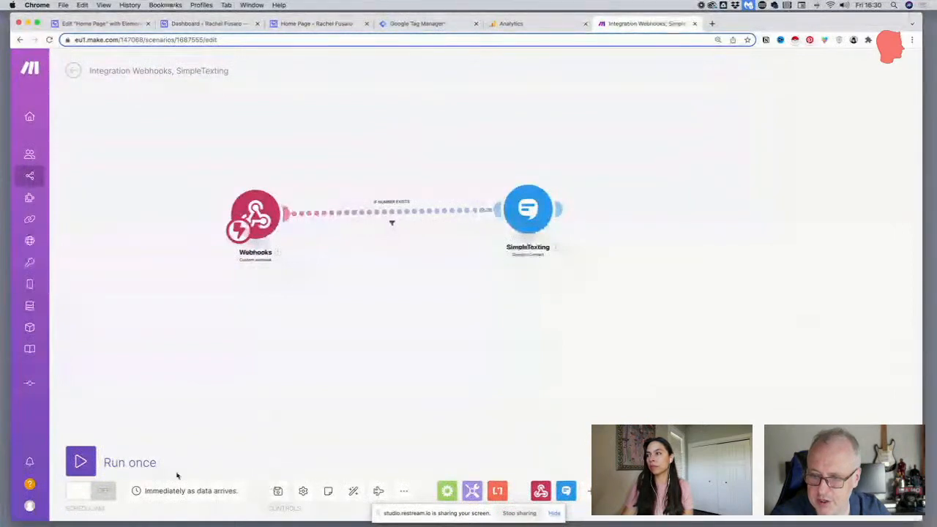
{"action": "left_click", "coordinate": [91, 490]}
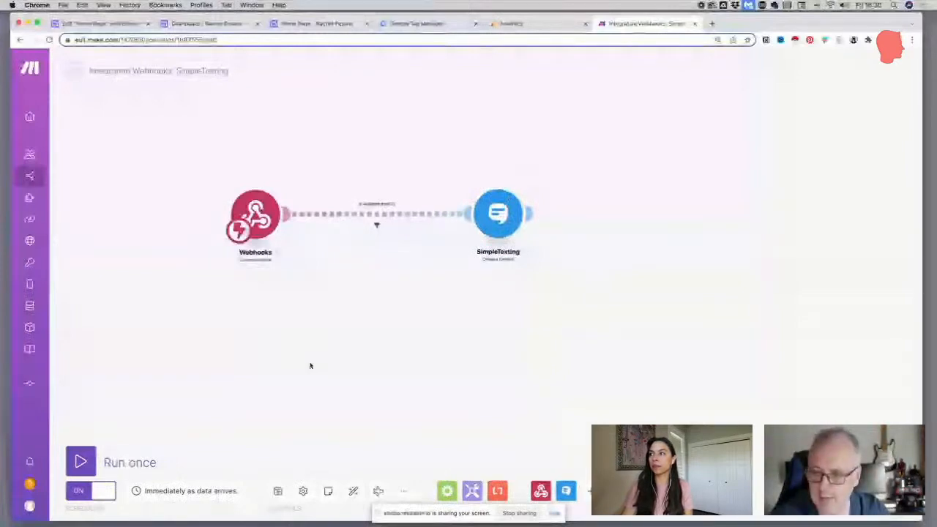
{"action": "left_click", "coordinate": [102, 491]}
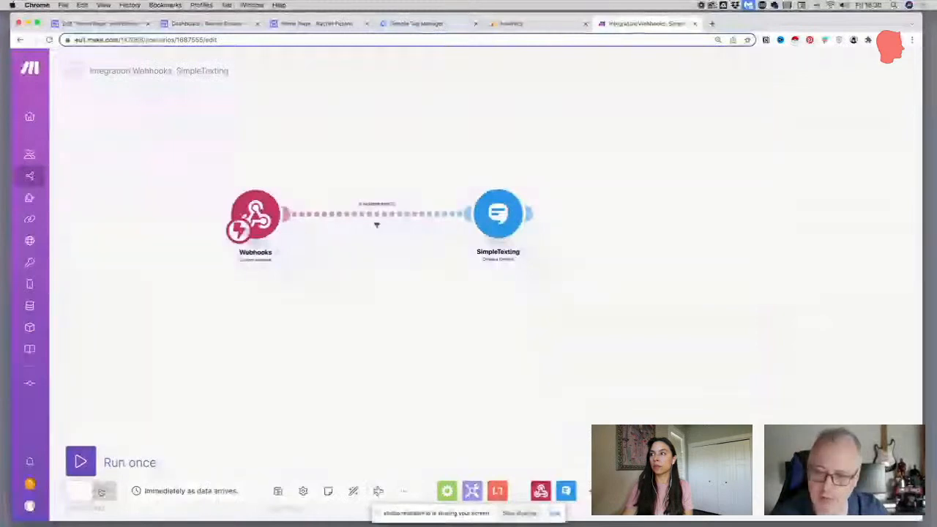
{"action": "left_click", "coordinate": [102, 491]}
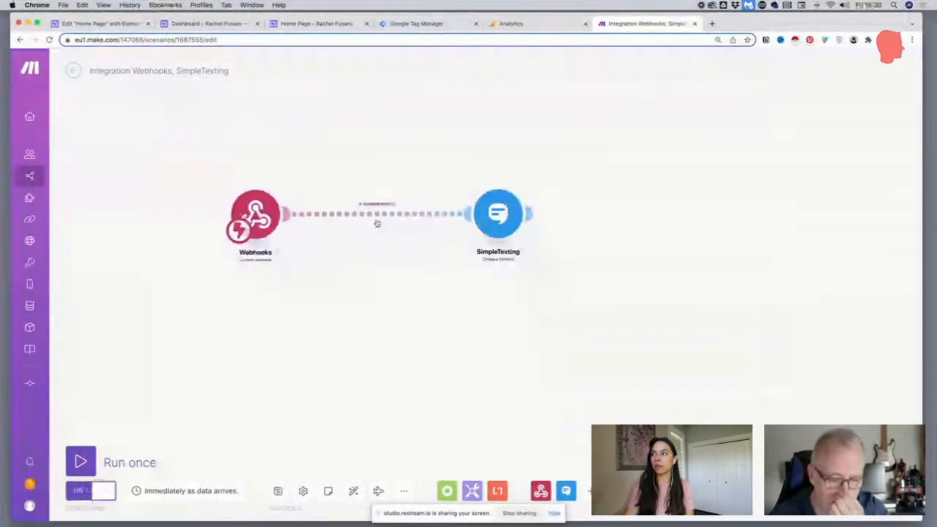
Recheck the filter's Phone condition and shift the Webhooks module slightly away from SimpleTexting
{"action": "left_click", "coordinate": [377, 223]}
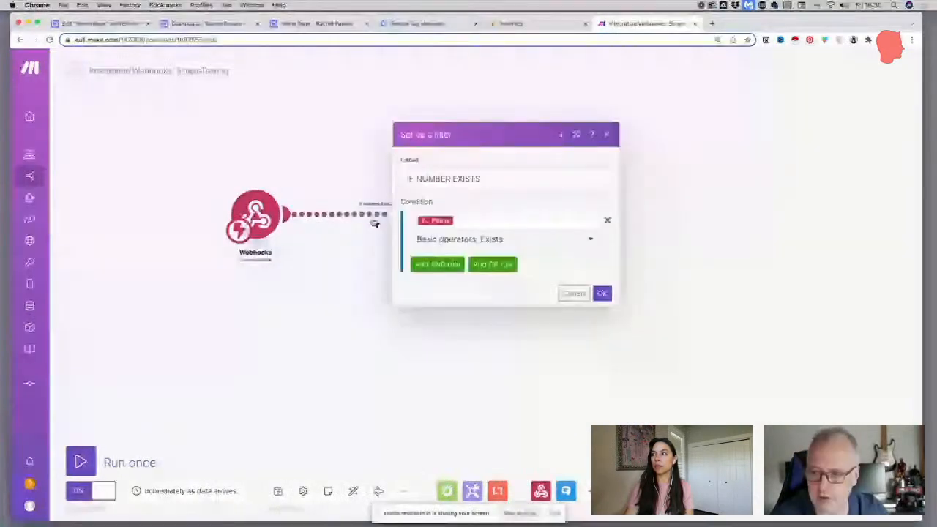
{"action": "left_click", "coordinate": [366, 190]}
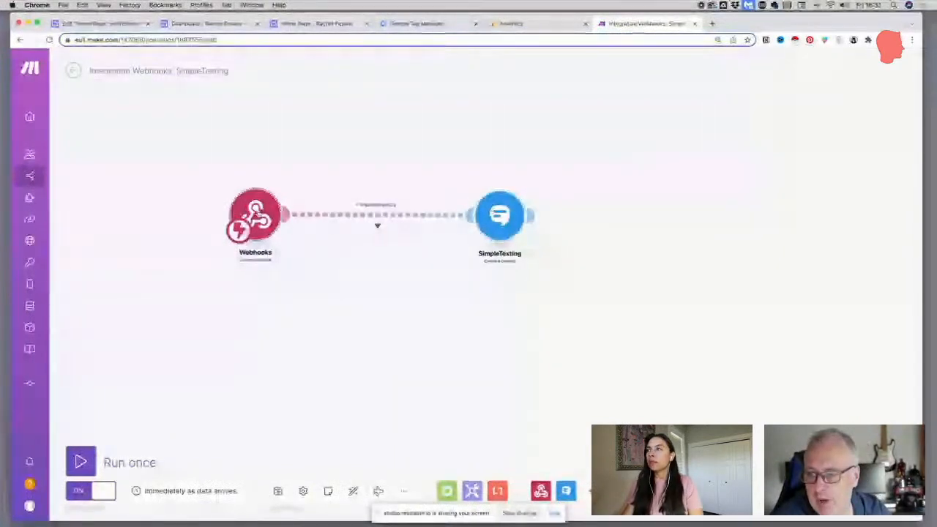
{"action": "left_click_drag", "start_coordinate": [257, 213], "coordinate": [249, 214]}
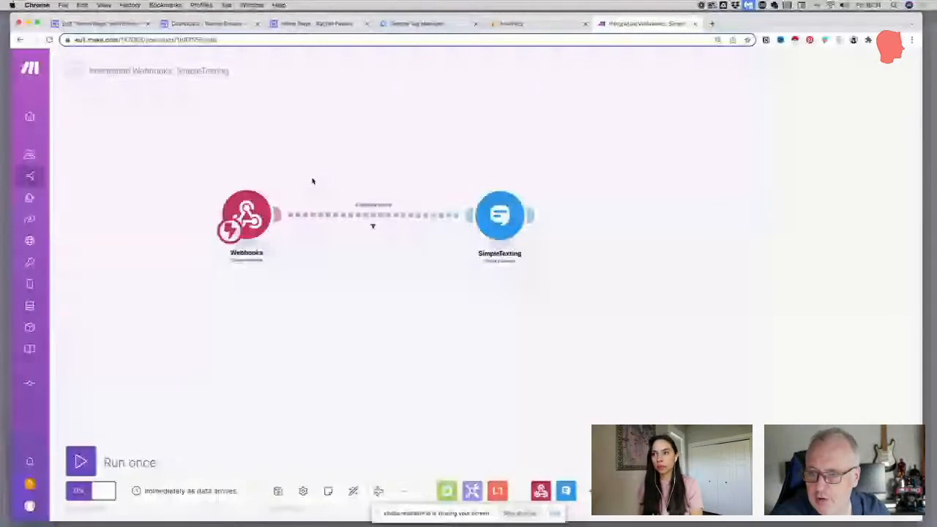
Add a Google Sheets "Add a Row" module above the scenario flow and connect it to the Webhooks module
{"action": "left_click", "coordinate": [468, 119]}
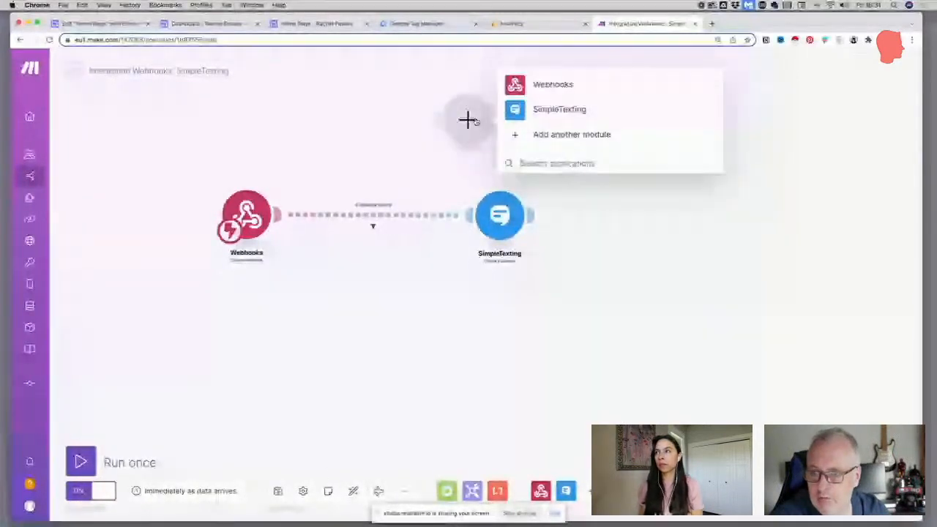
{"action": "left_click", "coordinate": [527, 136]}
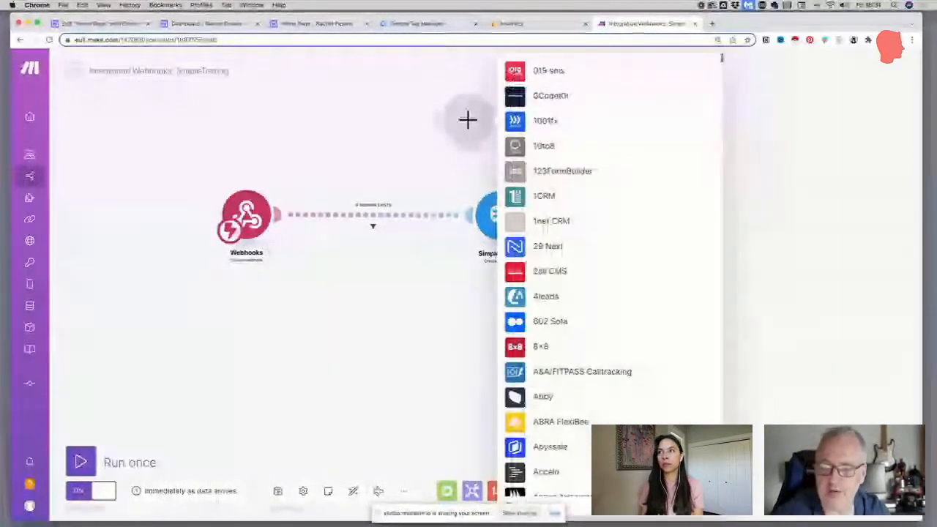
{"action": "scroll", "coordinate": [545, 355], "scroll_direction": "down", "scroll_amount": 2}
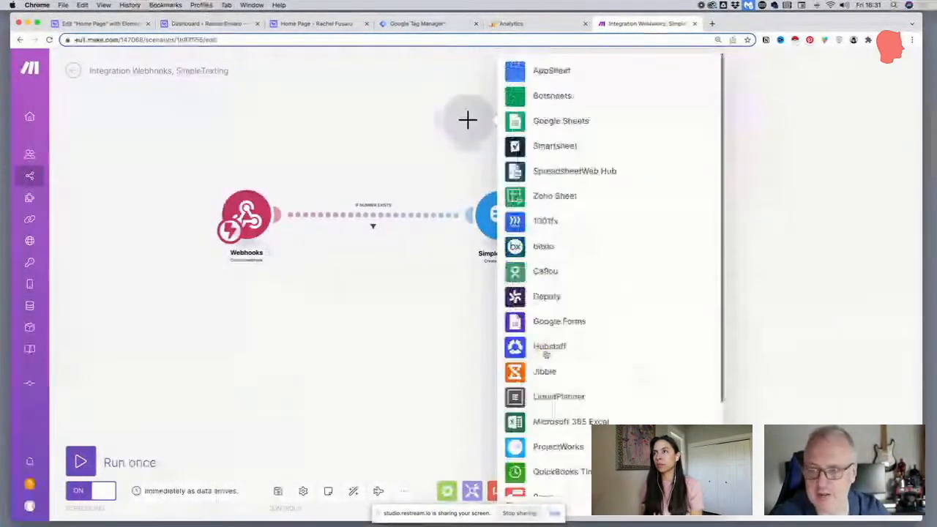
{"action": "left_click", "coordinate": [552, 120]}
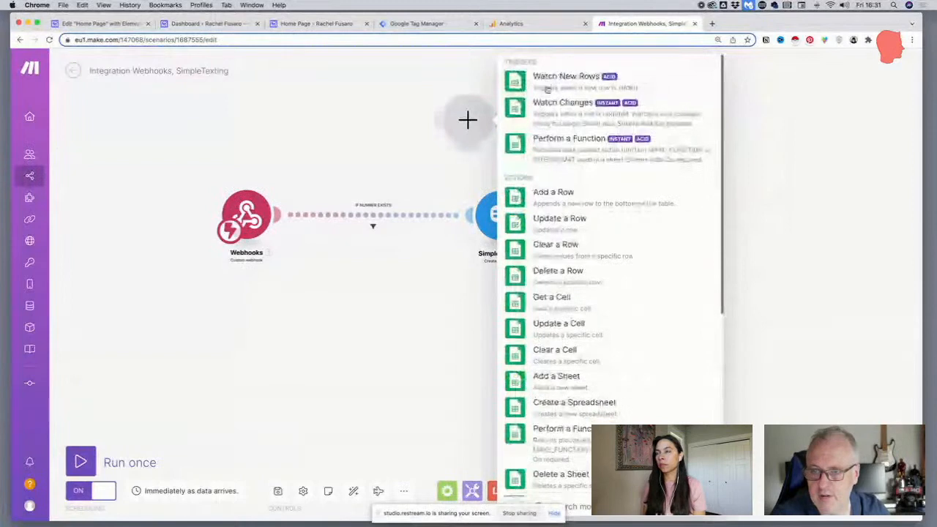
{"action": "left_click", "coordinate": [553, 193]}
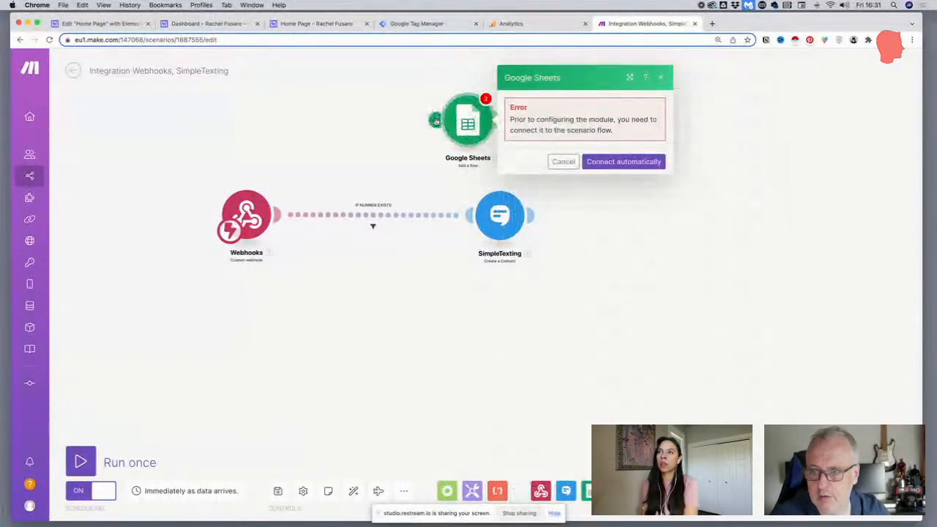
{"action": "left_click", "coordinate": [622, 161]}
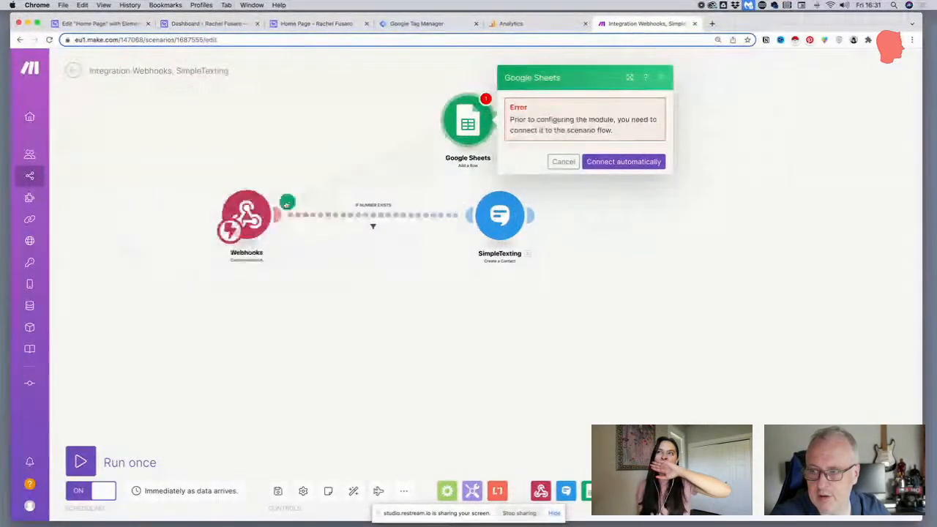
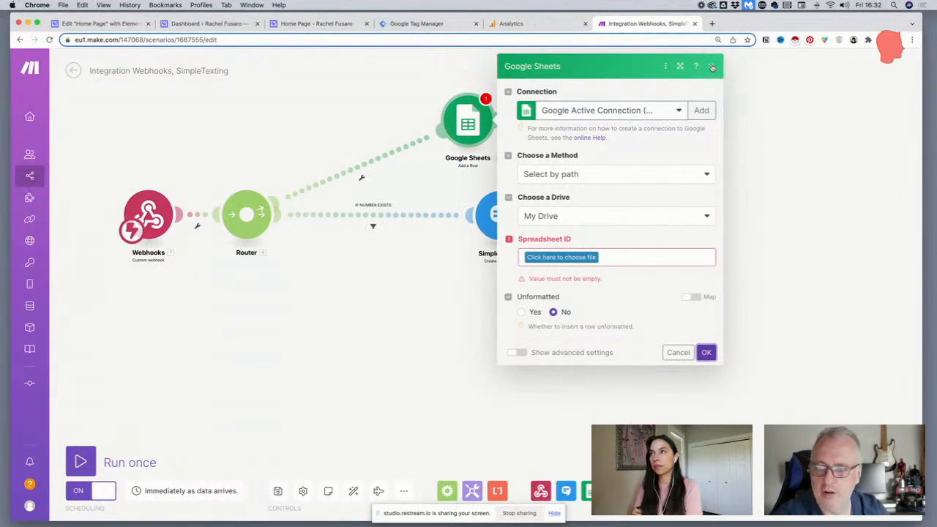
Cancel the Google Sheets module setup and delete that module from the scenario
{"action": "left_click", "coordinate": [673, 353]}
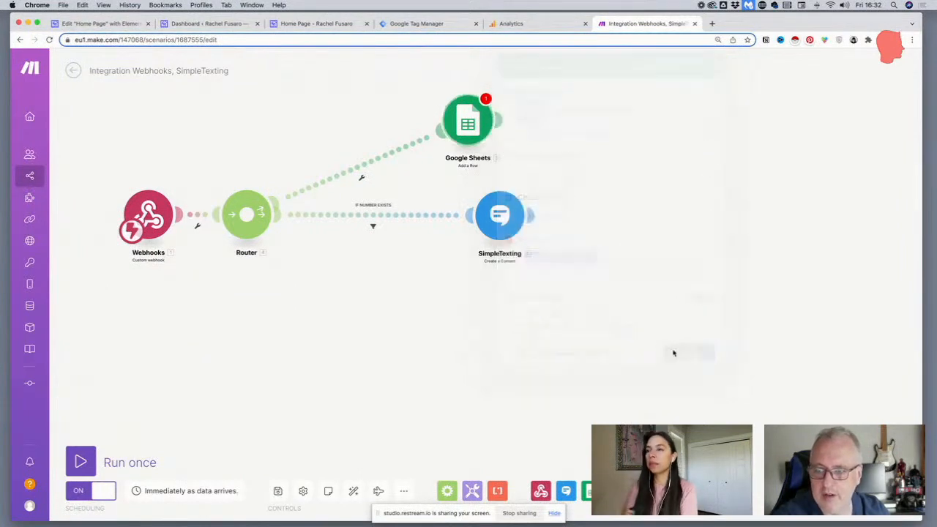
{"action": "right_click", "coordinate": [462, 126]}
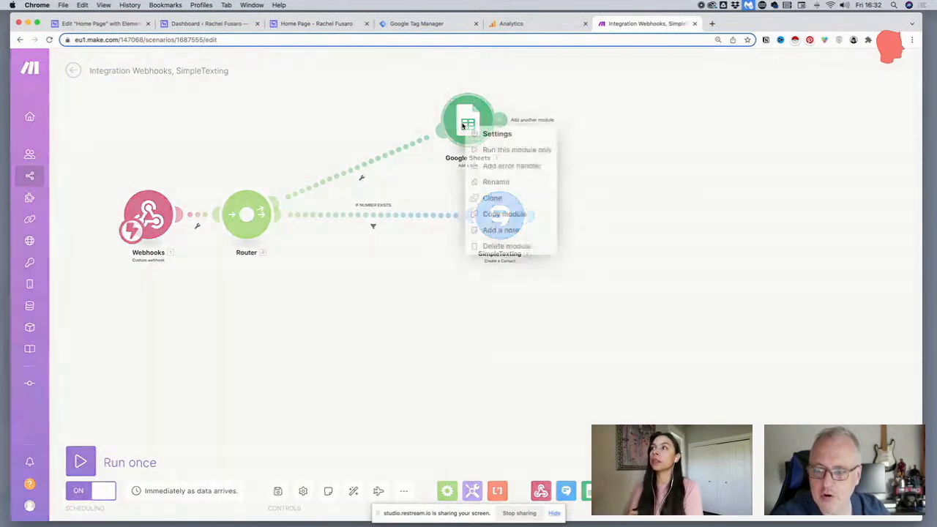
{"action": "left_click", "coordinate": [497, 245]}
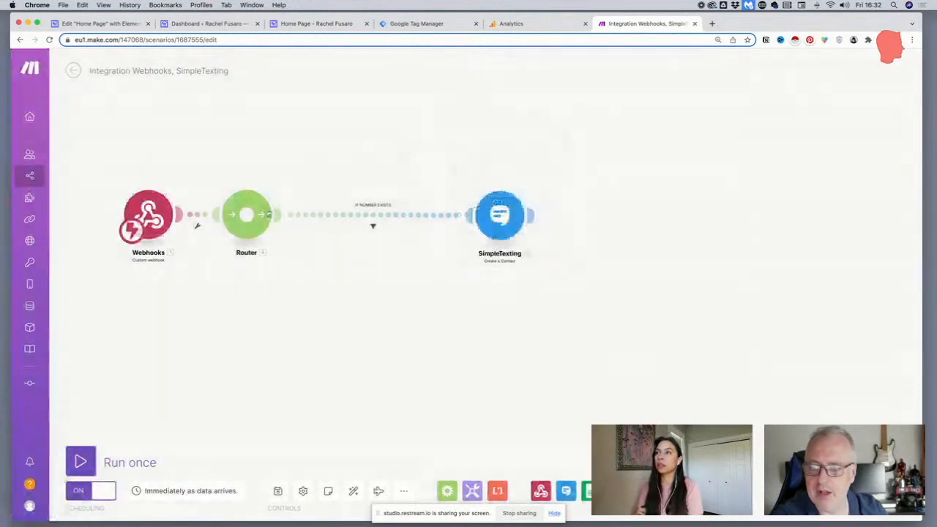
Delete the Router between Webhooks and SimpleTexting and move the SimpleTexting module closer to Webhooks
{"action": "left_click_drag", "start_coordinate": [246, 218], "coordinate": [309, 218]}
{"action": "right_click", "coordinate": [313, 221]}
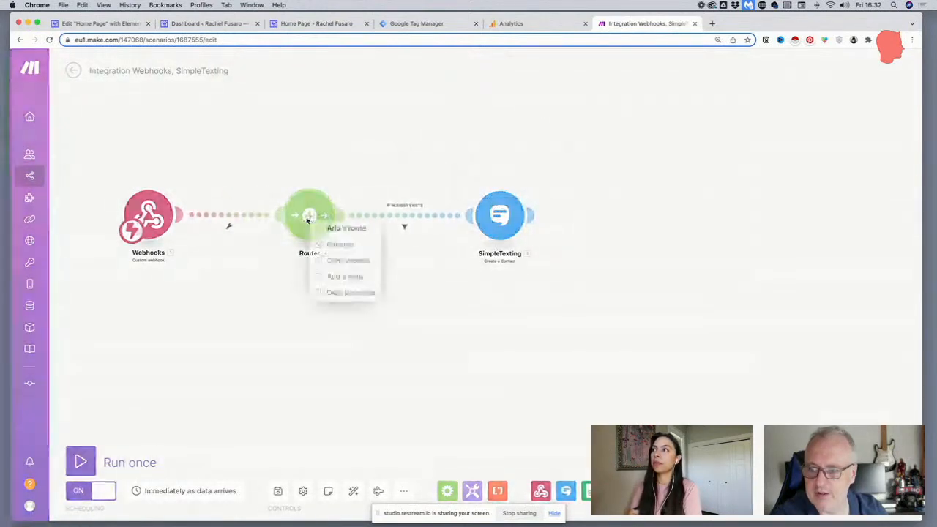
{"action": "left_click", "coordinate": [343, 292]}
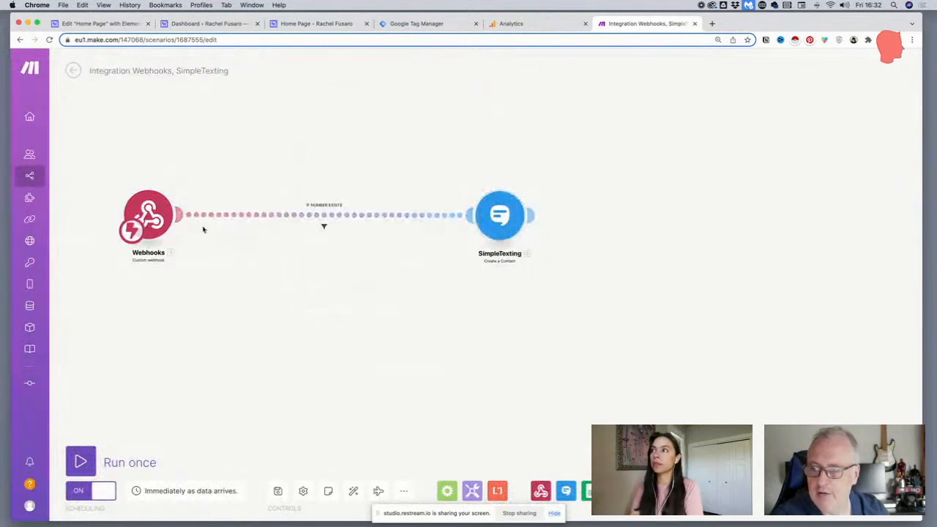
{"action": "left_click_drag", "start_coordinate": [498, 219], "coordinate": [432, 216]}
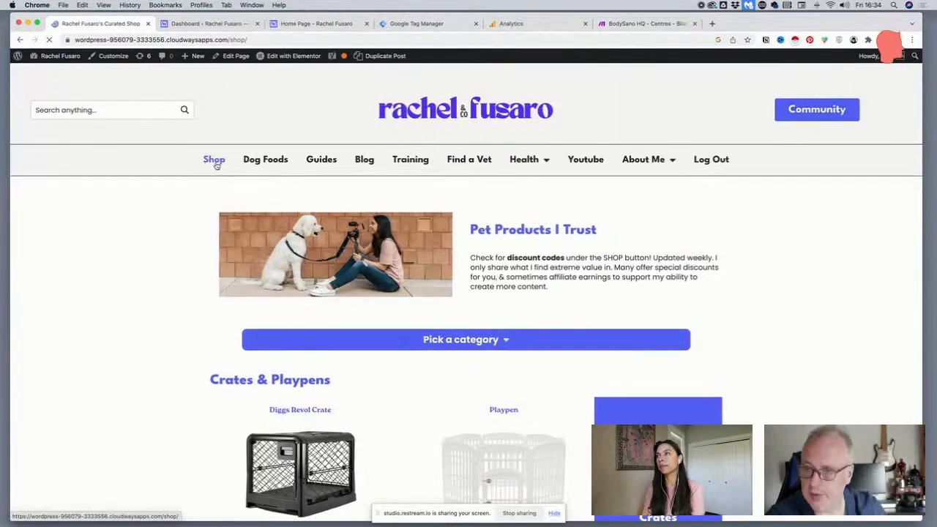
Expand the Pick a category menu on the website's shop page and look through its product categories
{"action": "scroll", "coordinate": [207, 215], "scroll_direction": "down", "scroll_amount": 4}
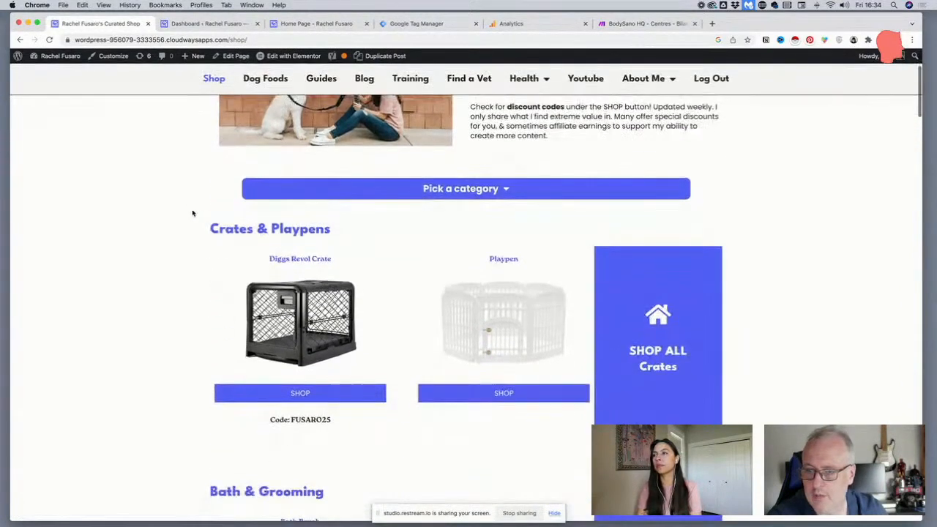
{"action": "scroll", "coordinate": [193, 212], "scroll_direction": "up", "scroll_amount": 1}
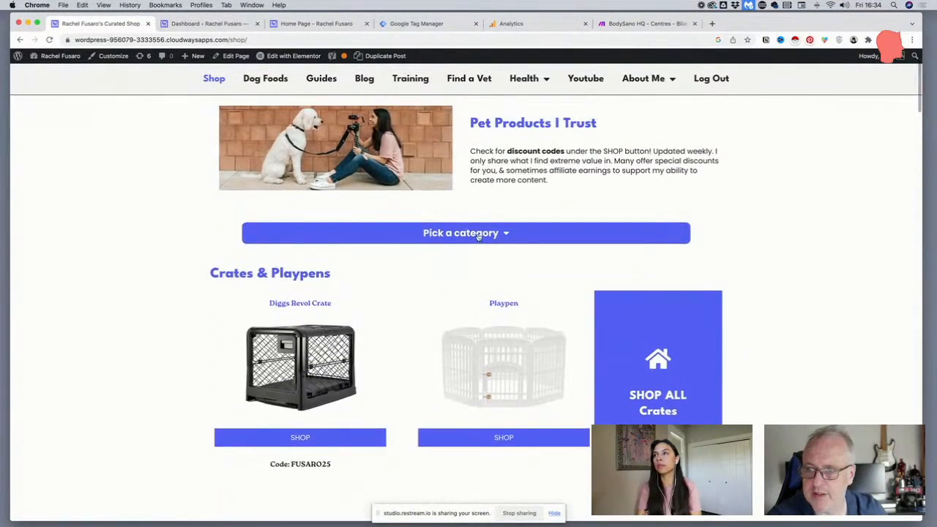
{"action": "left_click", "coordinate": [477, 234]}
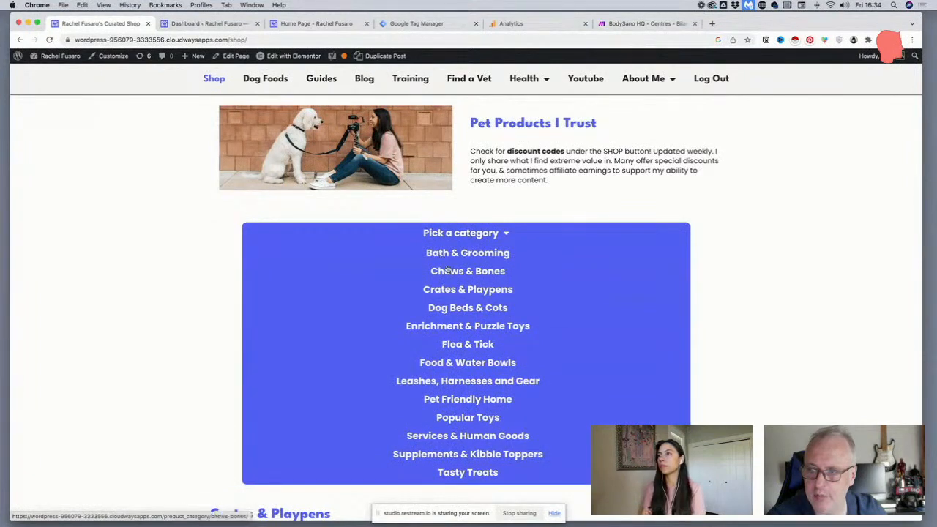
{"action": "scroll", "coordinate": [448, 266], "scroll_direction": "down", "scroll_amount": 1}
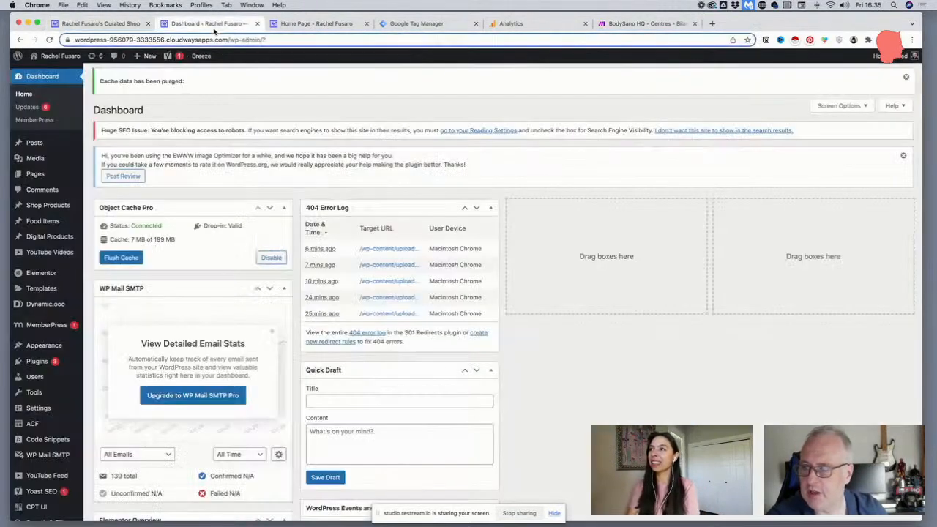
Switch to the WordPress dashboard and open the site's Menus screen
{"action": "left_click", "coordinate": [211, 23]}
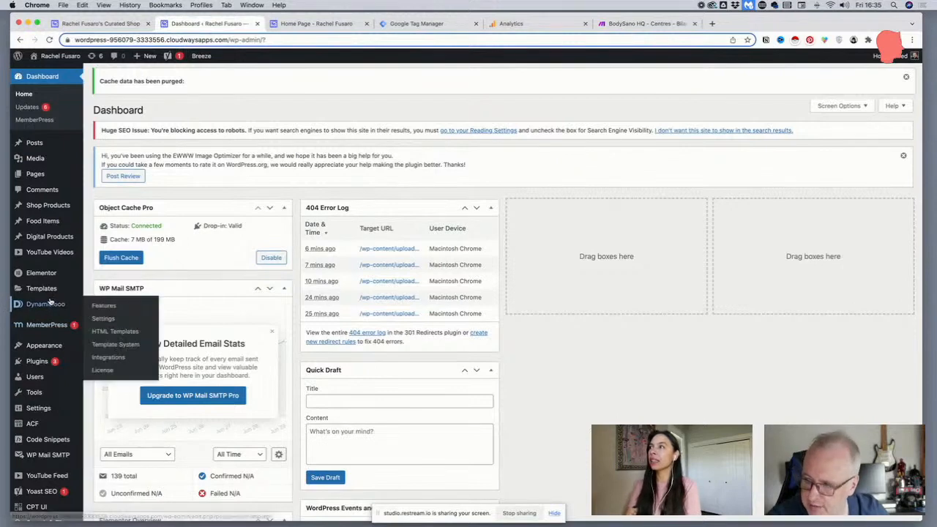
{"action": "mouse_move", "coordinate": [69, 346]}
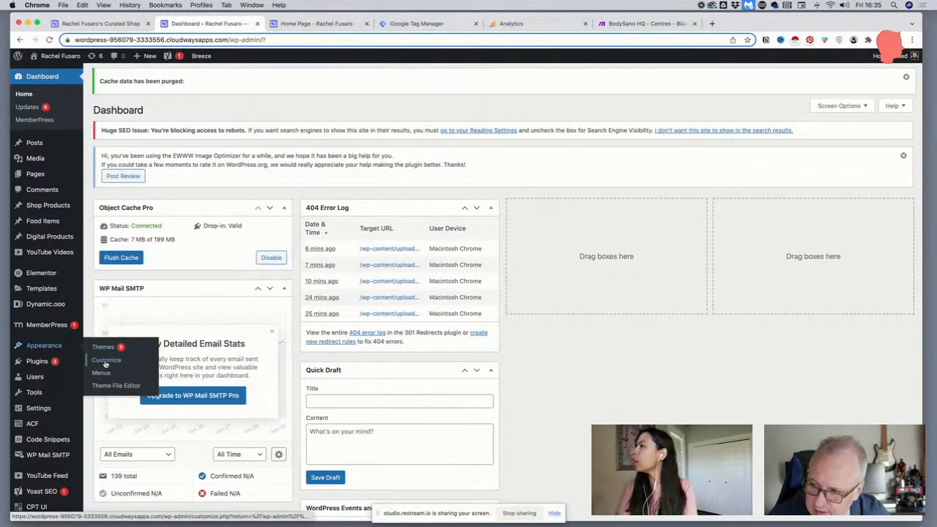
{"action": "left_click", "coordinate": [106, 361]}
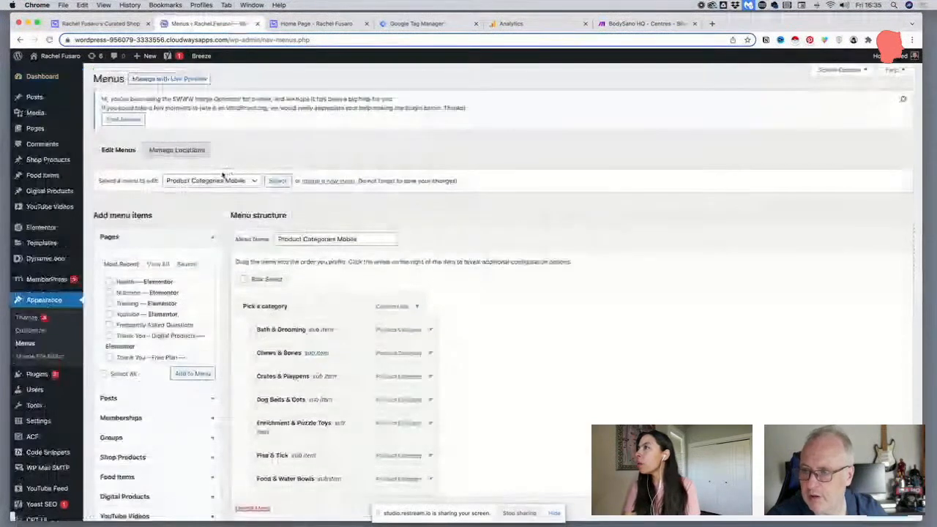
Load the Product Categories Desktop menu for editing
{"action": "left_click", "coordinate": [220, 179]}
{"action": "left_click", "coordinate": [213, 174]}
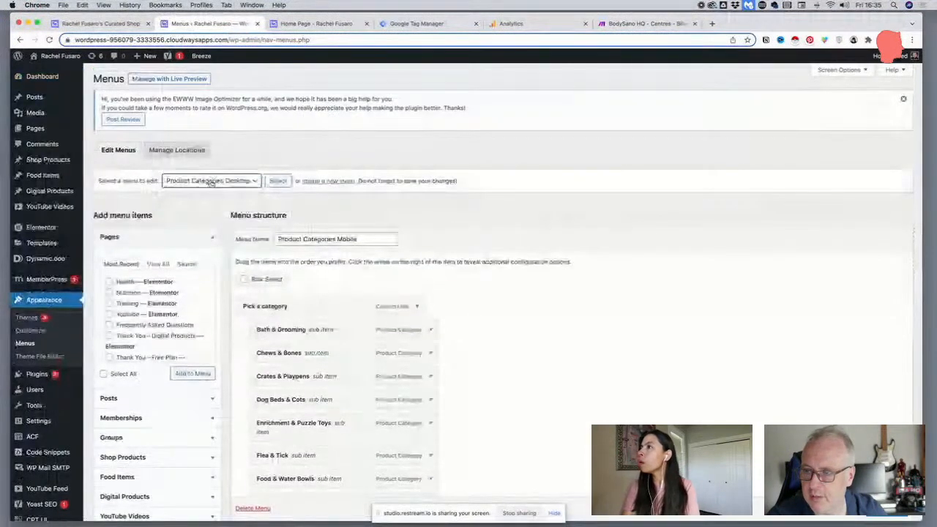
{"action": "left_click", "coordinate": [210, 181]}
{"action": "left_click", "coordinate": [206, 187]}
{"action": "left_click", "coordinate": [206, 184]}
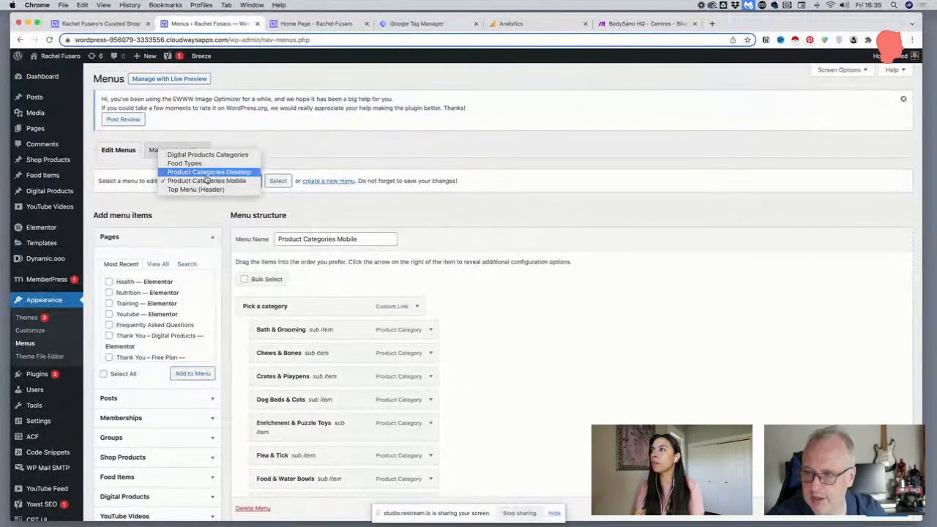
{"action": "left_click", "coordinate": [213, 173]}
{"action": "left_click", "coordinate": [270, 185]}
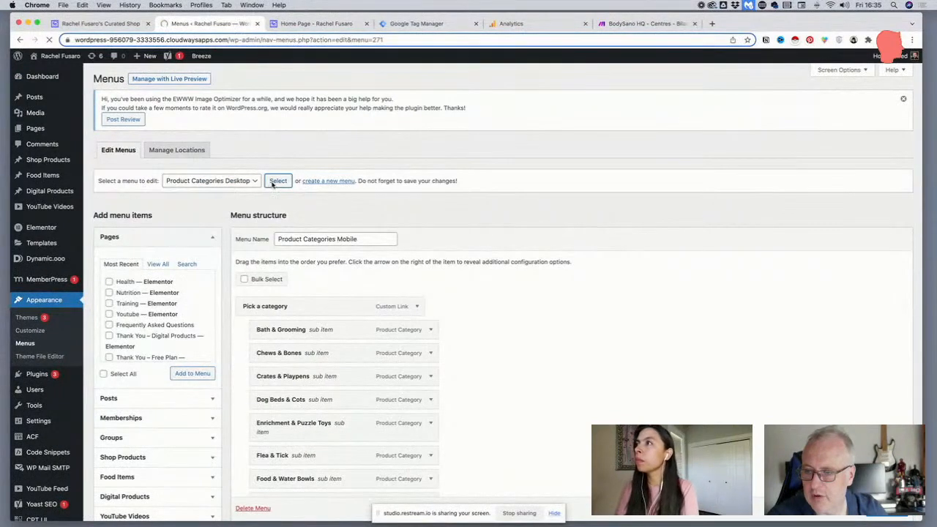
Add the Flea & Tick product category to the menu and place it directly after Enrichment & Puzzle Toys
{"action": "scroll", "coordinate": [272, 184], "scroll_direction": "down", "scroll_amount": 3}
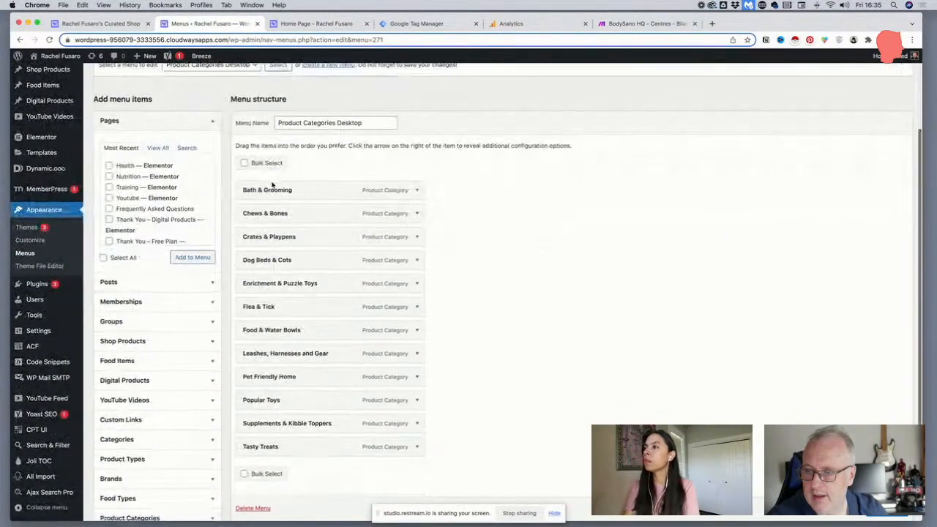
{"action": "scroll", "coordinate": [272, 190], "scroll_direction": "down", "scroll_amount": 3}
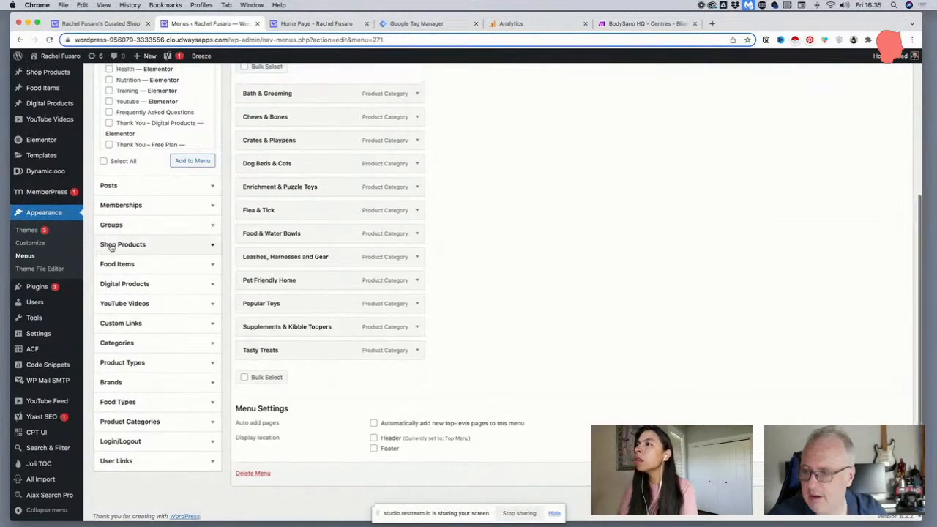
{"action": "scroll", "coordinate": [109, 248], "scroll_direction": "up", "scroll_amount": 2}
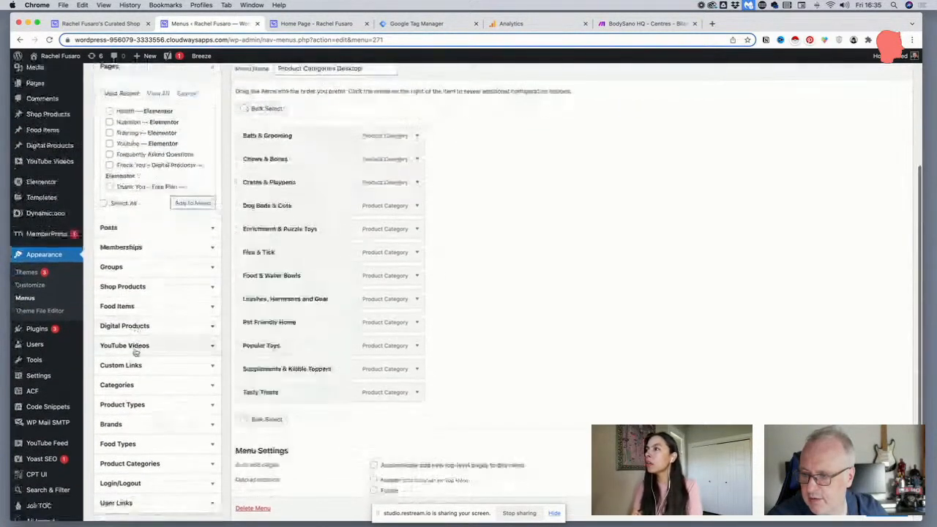
{"action": "scroll", "coordinate": [134, 401], "scroll_direction": "down", "scroll_amount": 5}
{"action": "left_click", "coordinate": [134, 390]}
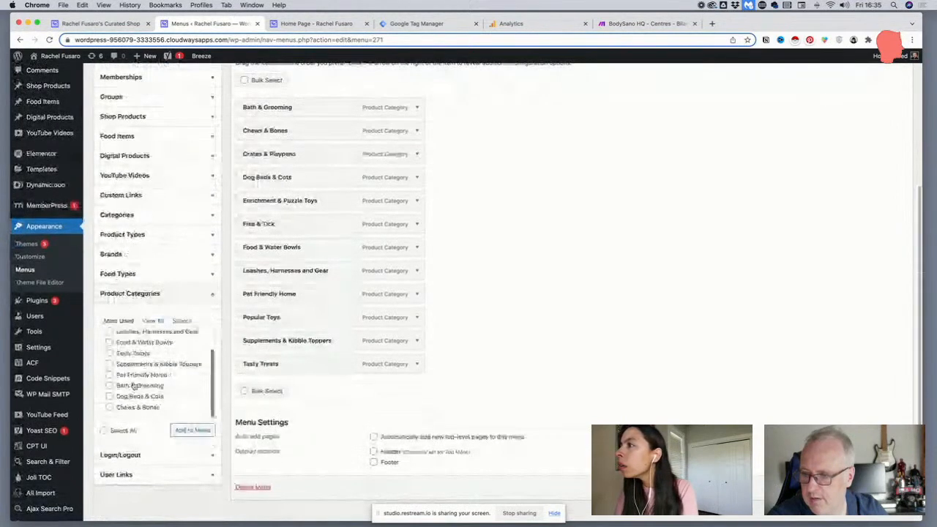
{"action": "left_click", "coordinate": [152, 321]}
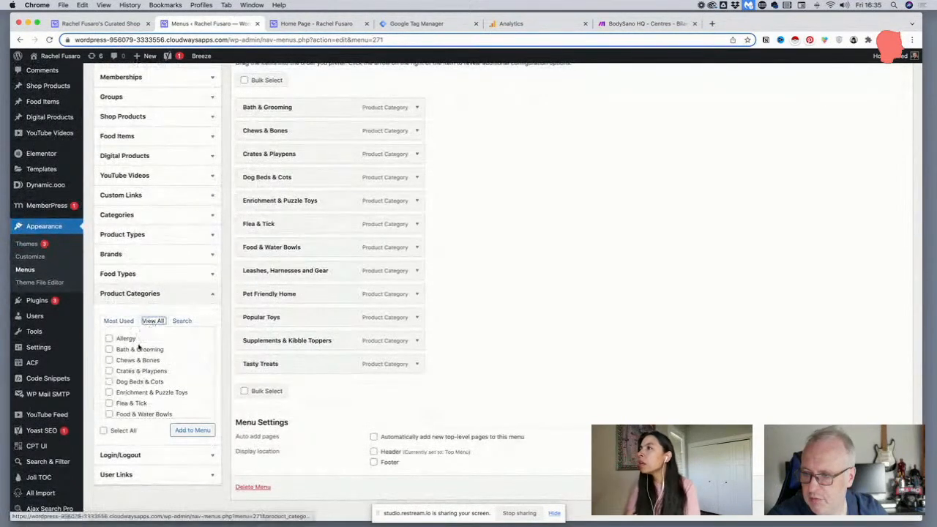
{"action": "scroll", "coordinate": [138, 359], "scroll_direction": "down", "scroll_amount": 2}
{"action": "left_click", "coordinate": [109, 364]}
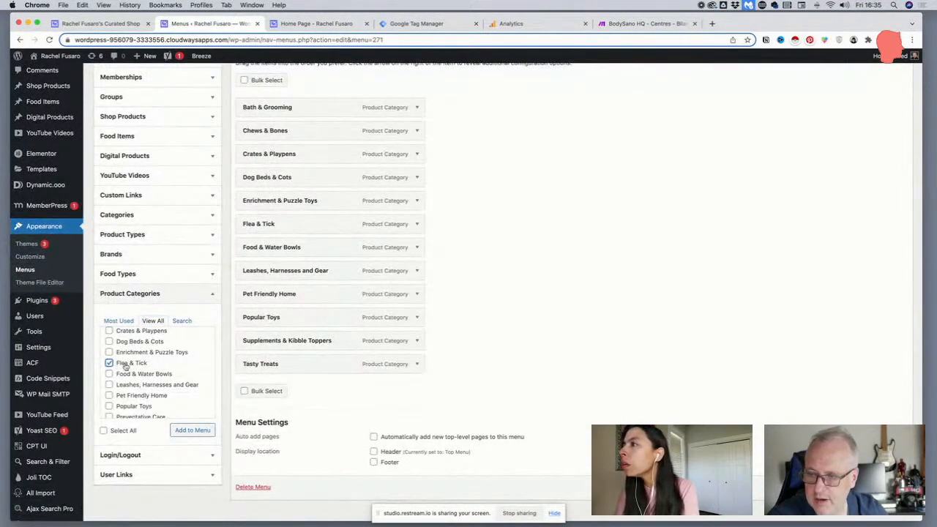
{"action": "left_click", "coordinate": [193, 431]}
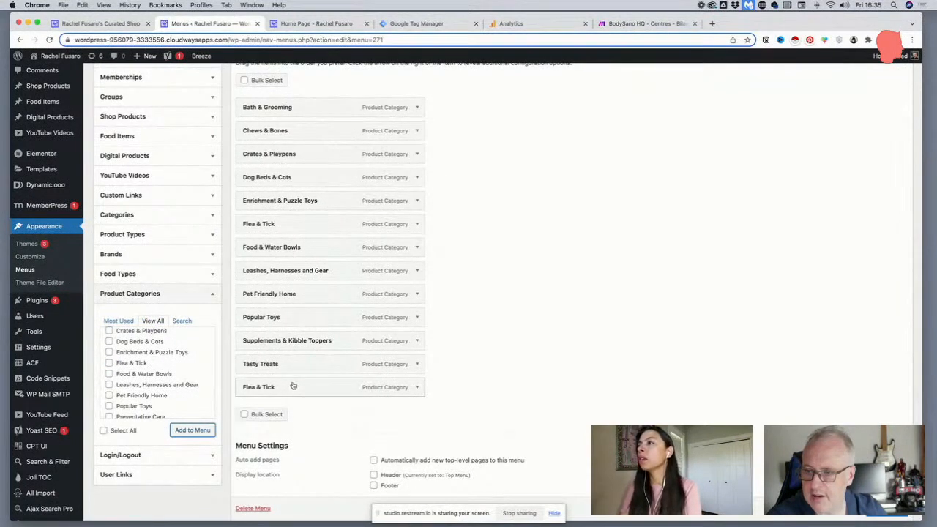
{"action": "left_click_drag", "start_coordinate": [286, 389], "coordinate": [290, 222]}
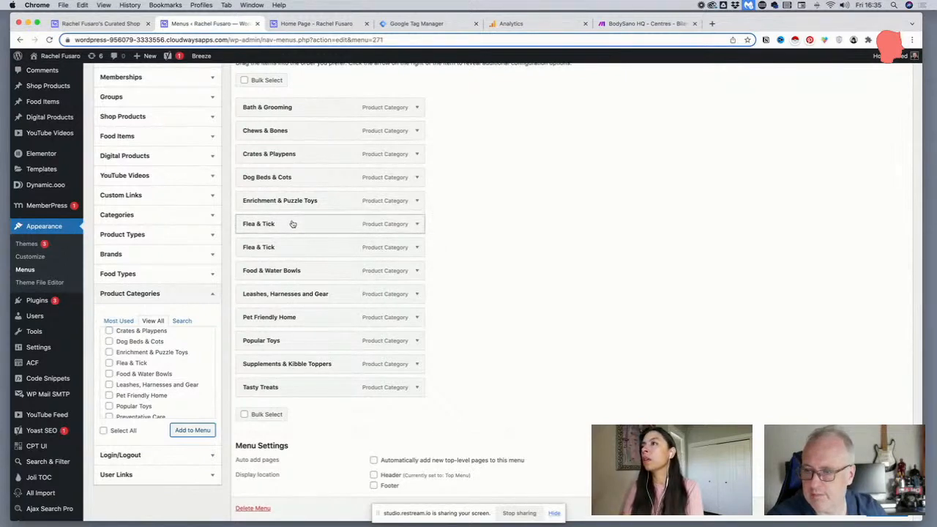
Remove the upper of the two Flea & Tick items and save the menu
{"action": "left_click", "coordinate": [415, 225]}
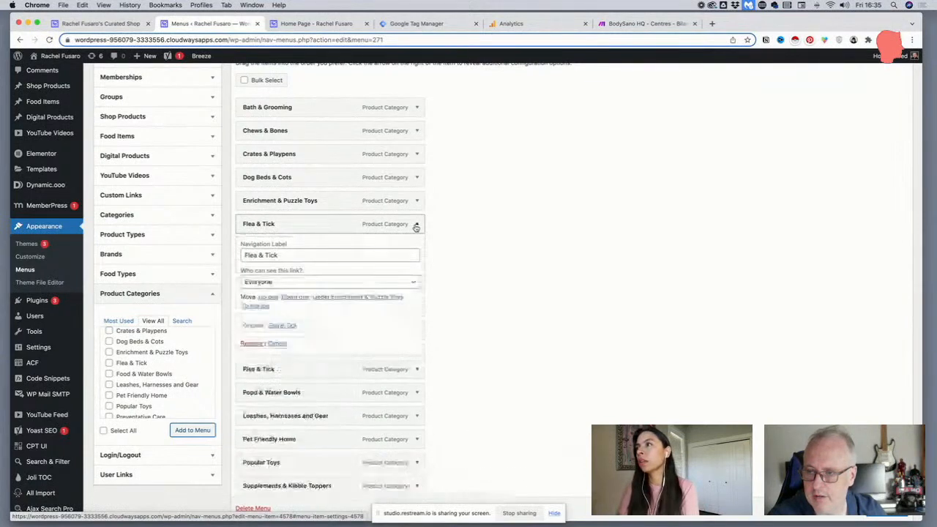
{"action": "left_click", "coordinate": [251, 343]}
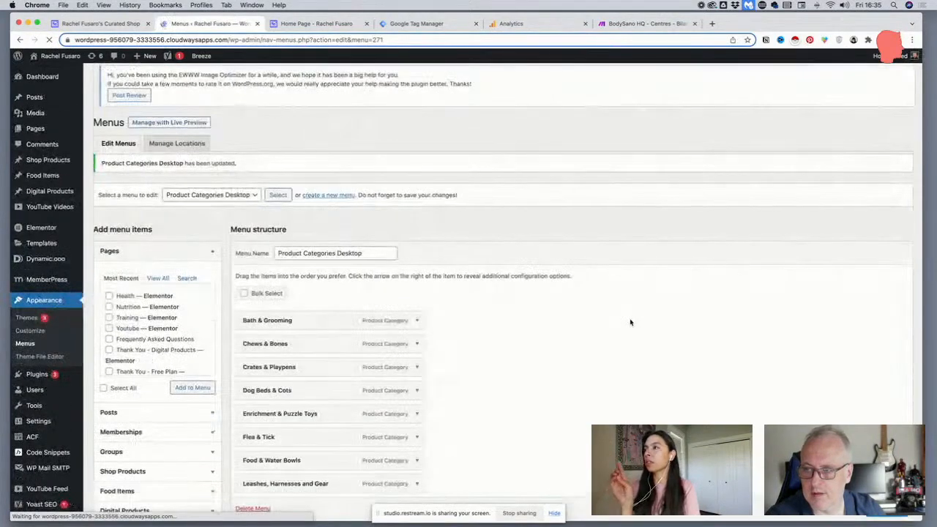
Examine which items the Categories, Food Types and Product Categories sources offer for adding to the menu
{"action": "scroll", "coordinate": [560, 322], "scroll_direction": "down", "scroll_amount": 4}
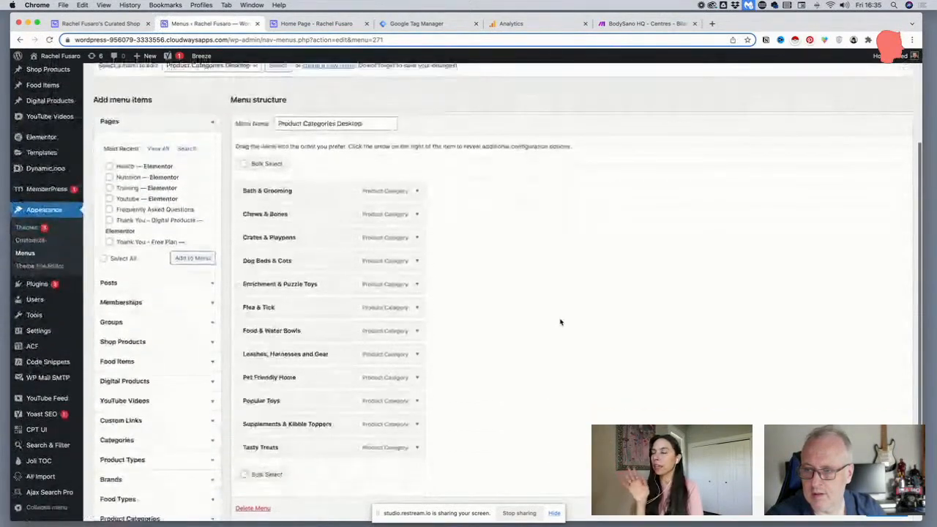
{"action": "scroll", "coordinate": [561, 322], "scroll_direction": "down", "scroll_amount": 3}
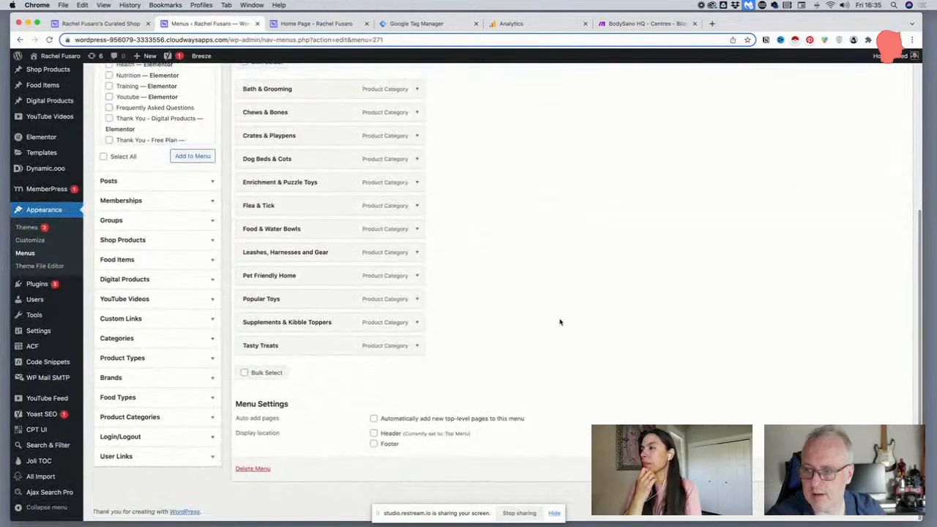
{"action": "left_click", "coordinate": [173, 339]}
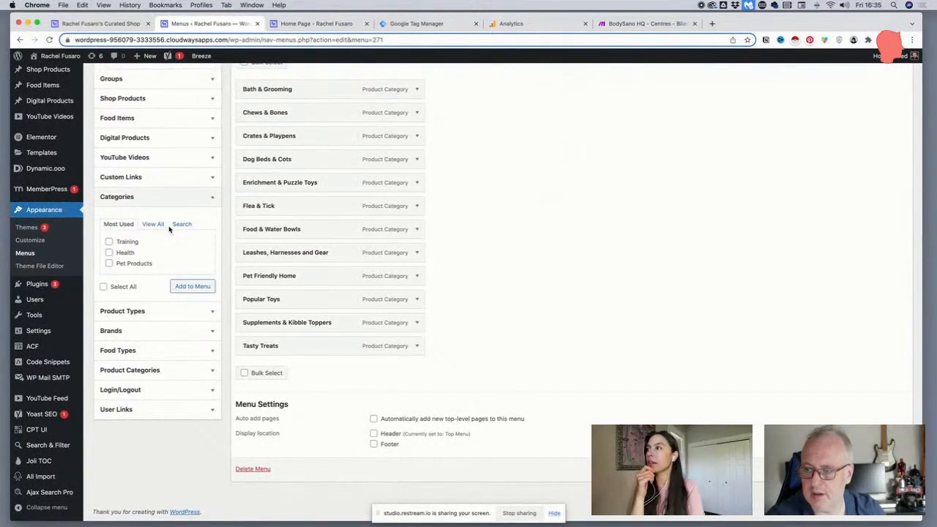
{"action": "left_click", "coordinate": [150, 197]}
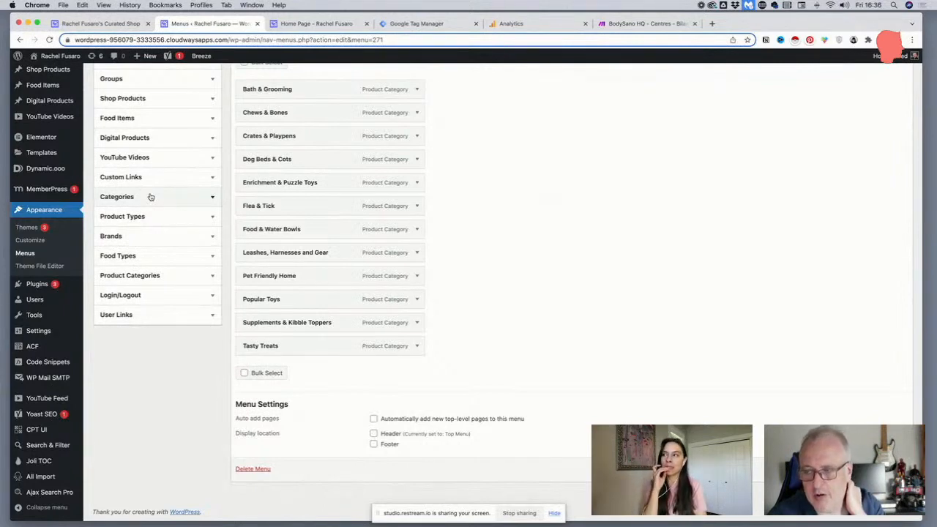
{"action": "left_click", "coordinate": [149, 276]}
{"action": "left_click", "coordinate": [139, 257]}
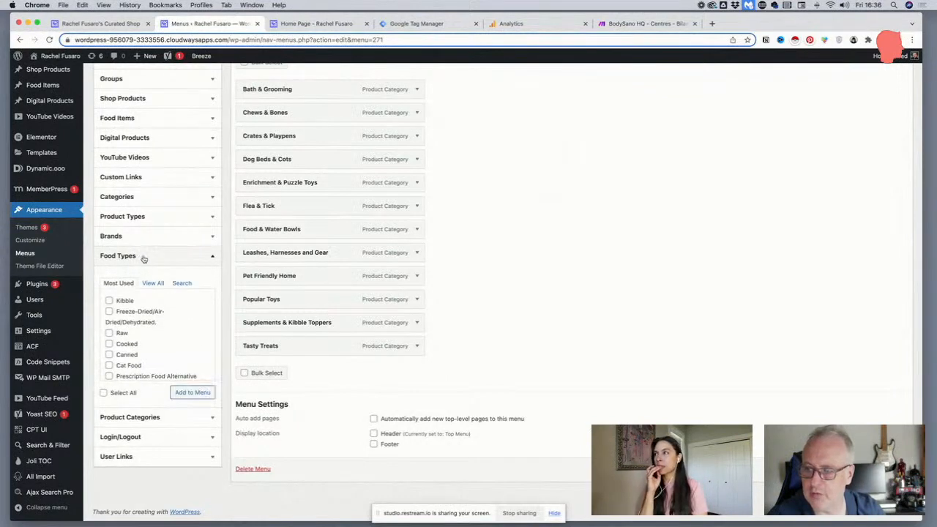
{"action": "left_click", "coordinate": [143, 257]}
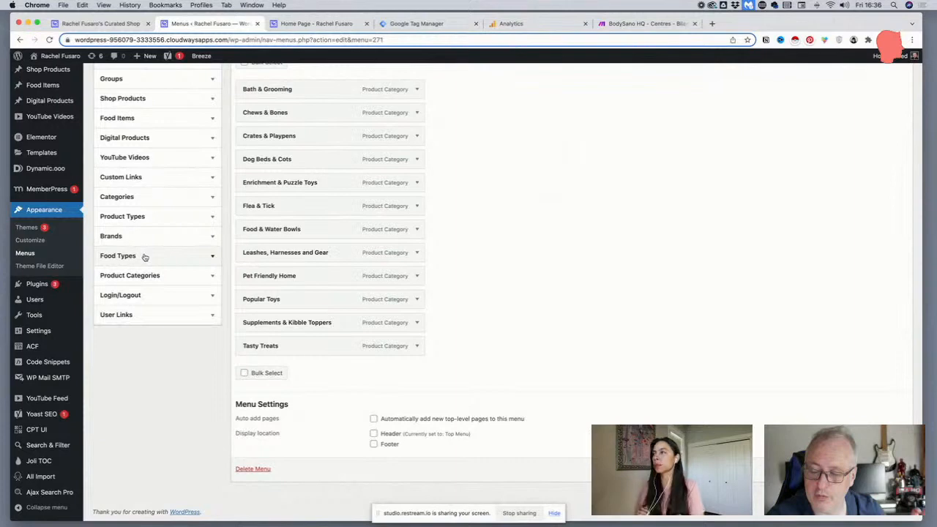
{"action": "left_click", "coordinate": [142, 274]}
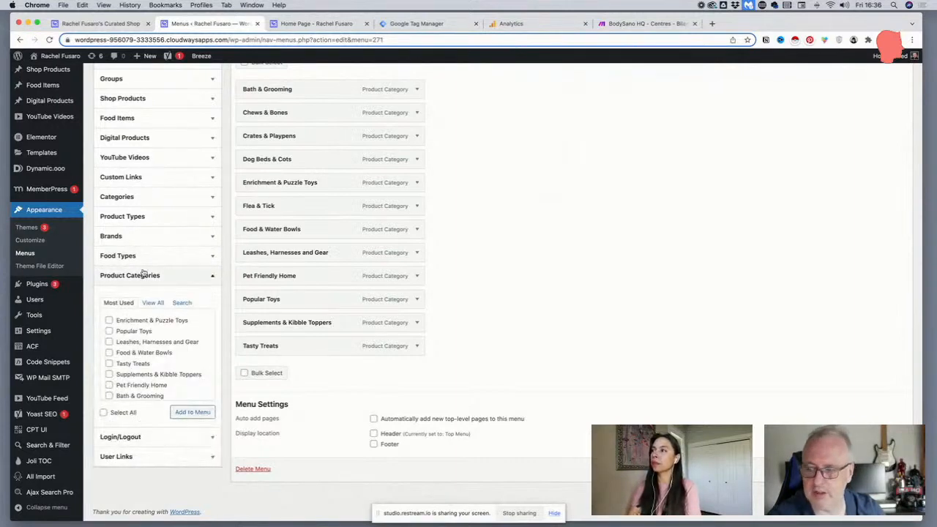
Return to the shop page and collapse its Pick a category menu
{"action": "left_click", "coordinate": [105, 24]}
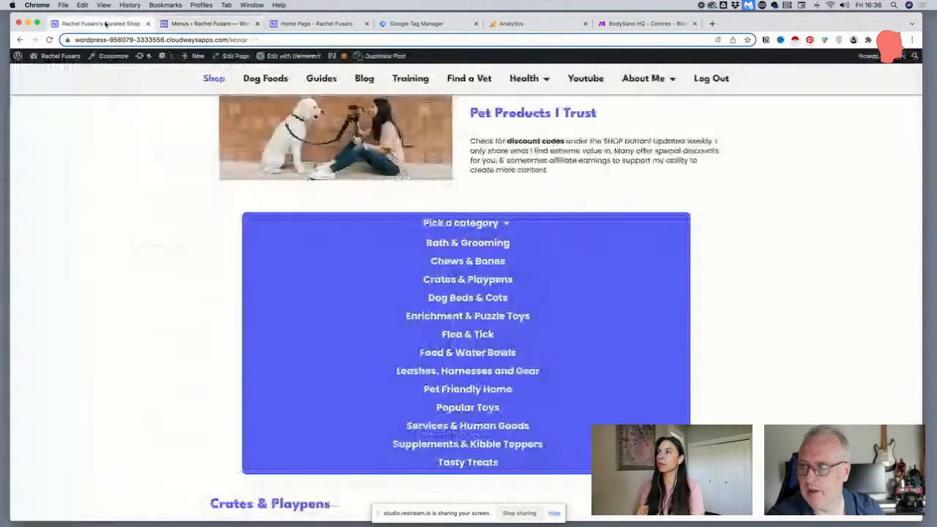
{"action": "left_click", "coordinate": [437, 227]}
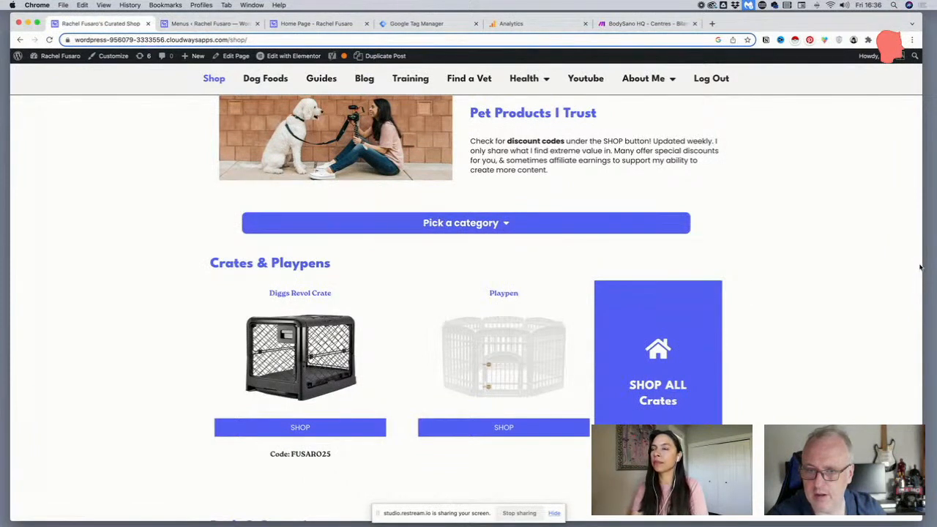
Check the expanded Pick a category menu at phone width, then restore the browser window to full width
{"action": "left_click_drag", "start_coordinate": [919, 265], "coordinate": [237, 265]}
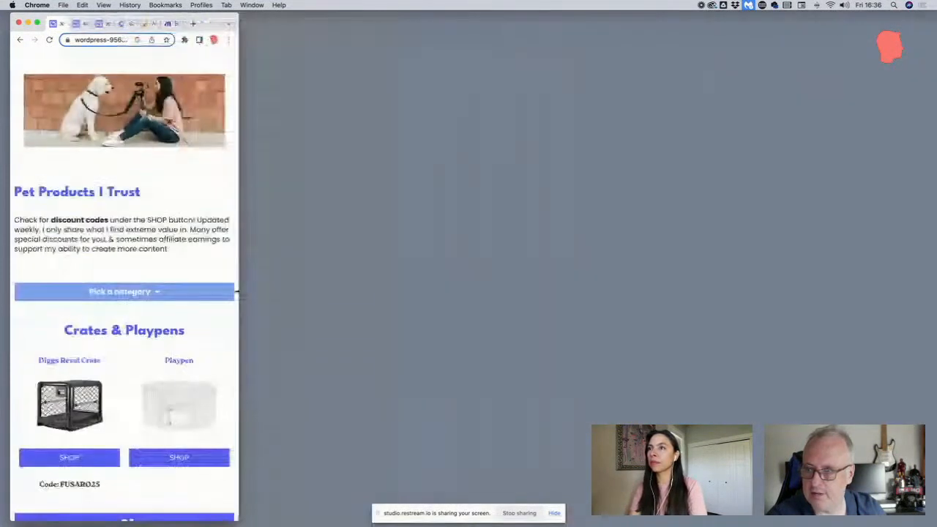
{"action": "left_click", "coordinate": [51, 291]}
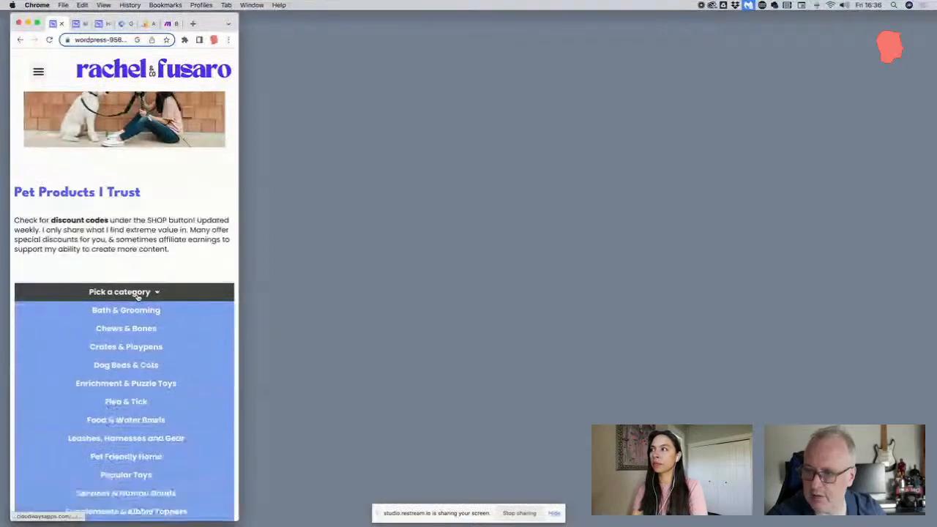
{"action": "scroll", "coordinate": [139, 366], "scroll_direction": "down", "scroll_amount": 1}
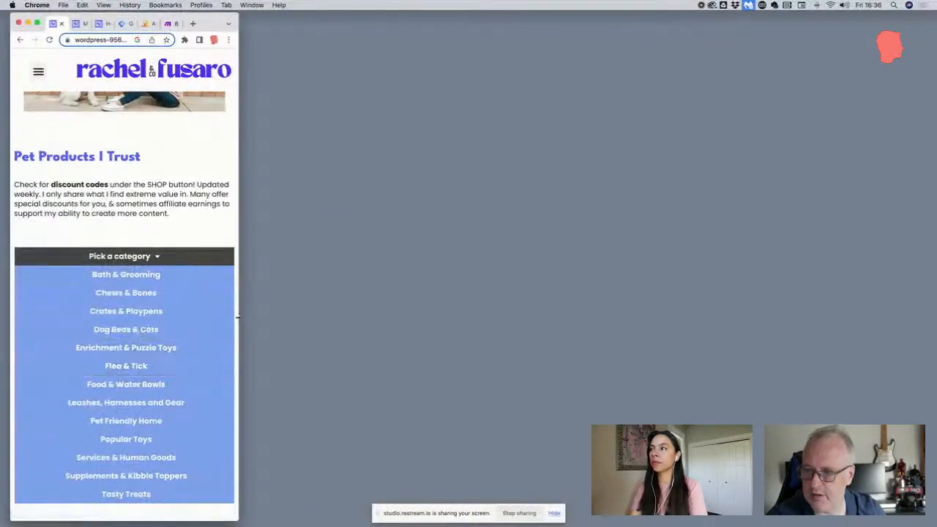
{"action": "left_click_drag", "start_coordinate": [239, 318], "coordinate": [920, 317]}
Examine the product titles and discount code text in the shop page's Crates & Playpens section
{"action": "scroll", "coordinate": [397, 262], "scroll_direction": "down", "scroll_amount": 3}
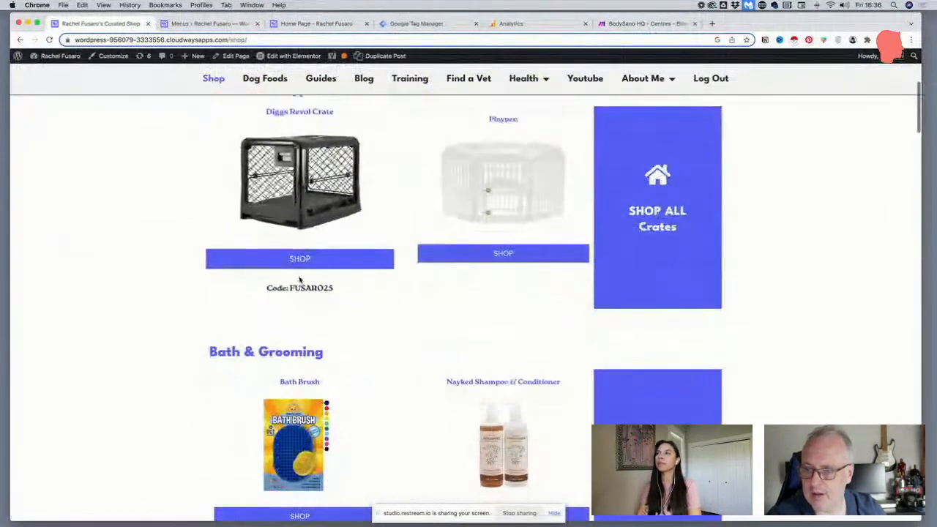
{"action": "scroll", "coordinate": [303, 287], "scroll_direction": "up", "scroll_amount": 1}
{"action": "left_click_drag", "start_coordinate": [352, 328], "coordinate": [236, 330]}
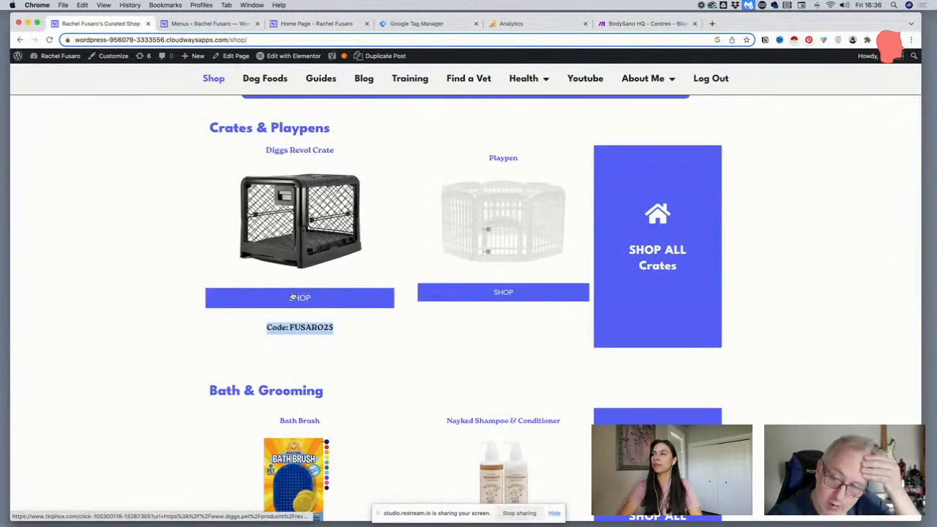
{"action": "scroll", "coordinate": [293, 296], "scroll_direction": "up", "scroll_amount": 1}
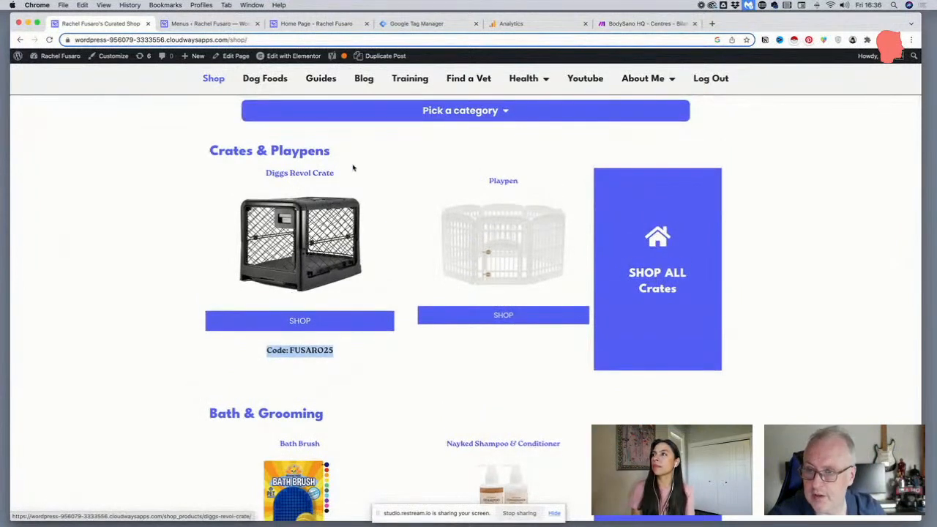
{"action": "left_click_drag", "start_coordinate": [352, 169], "coordinate": [248, 178]}
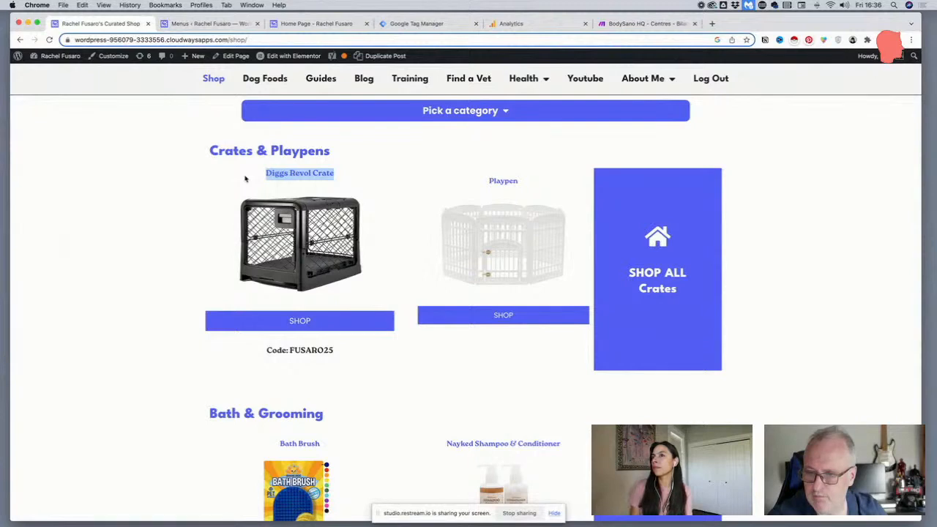
{"action": "left_click_drag", "start_coordinate": [530, 181], "coordinate": [480, 181]}
{"action": "scroll", "coordinate": [282, 296], "scroll_direction": "down", "scroll_amount": 2}
{"action": "scroll", "coordinate": [284, 296], "scroll_direction": "up", "scroll_amount": 5}
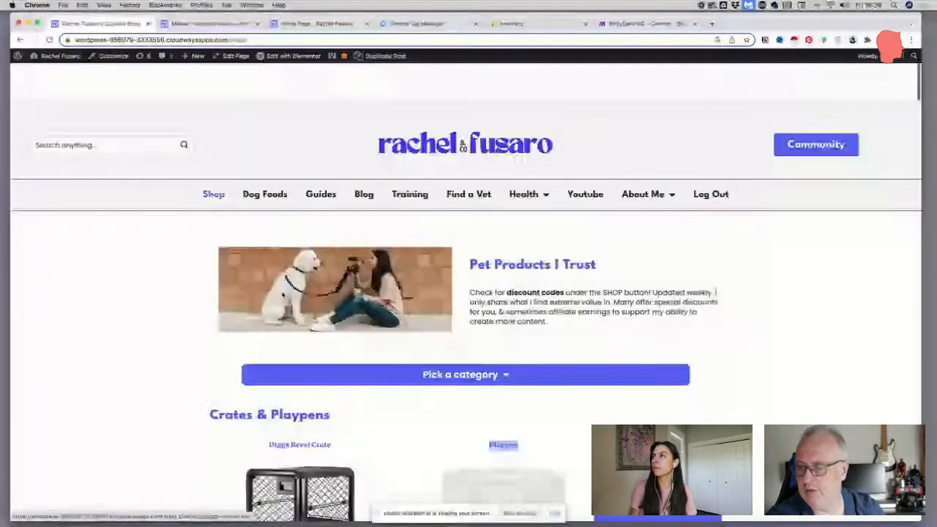
{"action": "scroll", "coordinate": [351, 296], "scroll_direction": "down", "scroll_amount": 3}
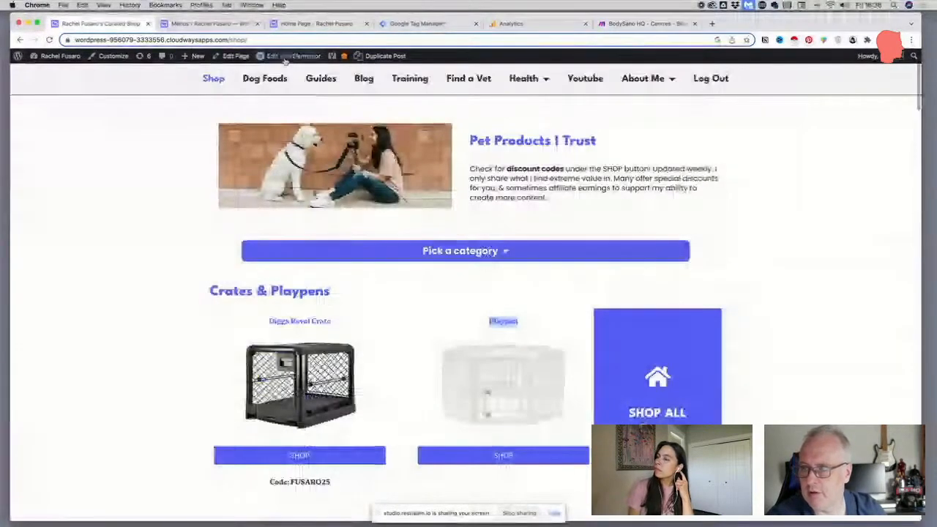
Open the shop page in the Elementor editor, close the BodySano HQ tab and select the Crates & Playpens product grid
{"action": "mouse_move", "coordinate": [285, 60]}
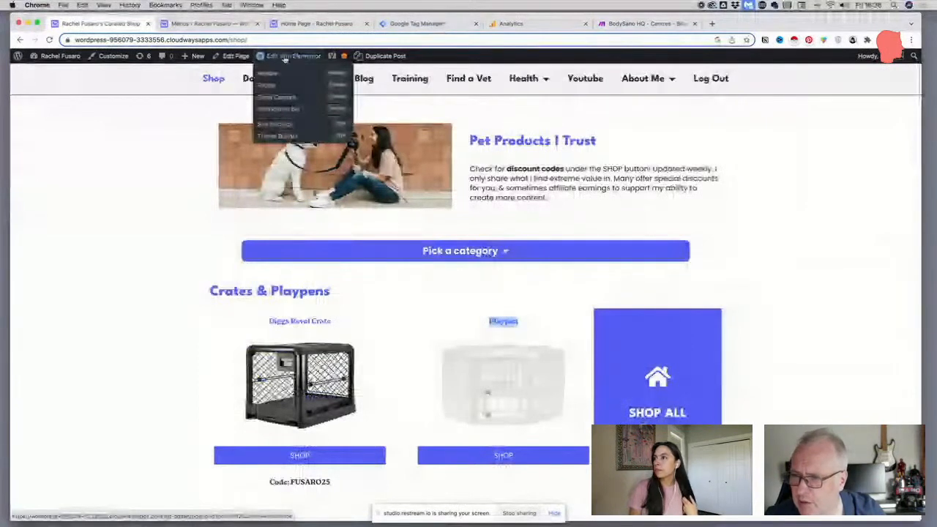
{"action": "left_click", "coordinate": [285, 59]}
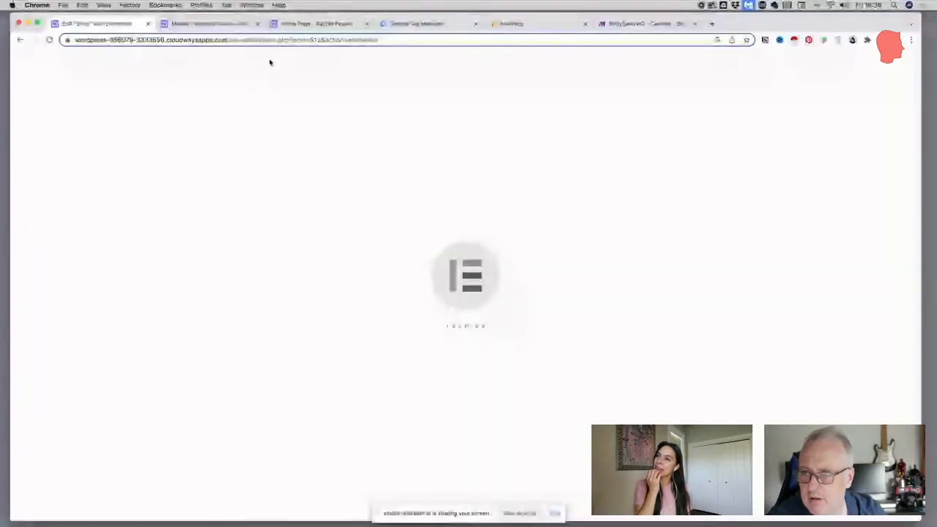
{"action": "left_click", "coordinate": [695, 24]}
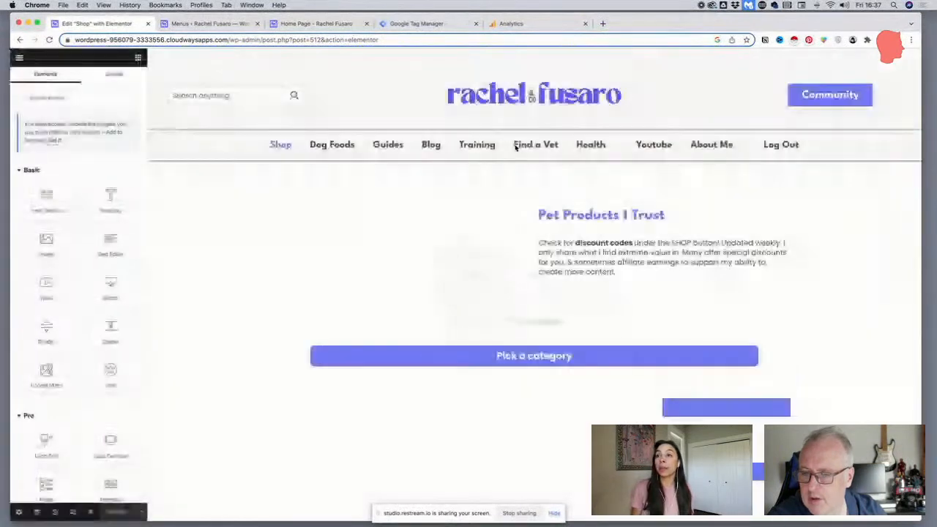
{"action": "scroll", "coordinate": [491, 157], "scroll_direction": "down", "scroll_amount": 5}
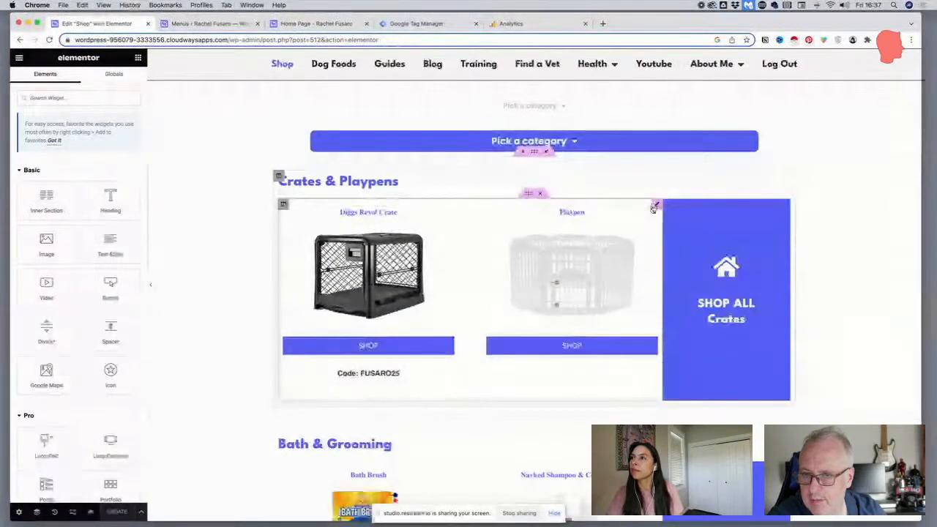
{"action": "left_click", "coordinate": [653, 208]}
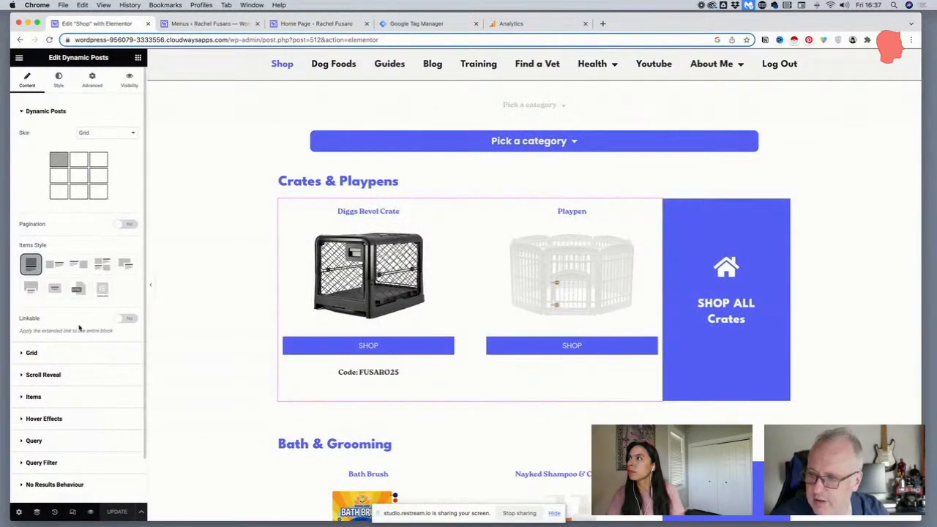
Inspect the typography and HTML tag settings of the product grid's Title item
{"action": "left_click", "coordinate": [49, 398]}
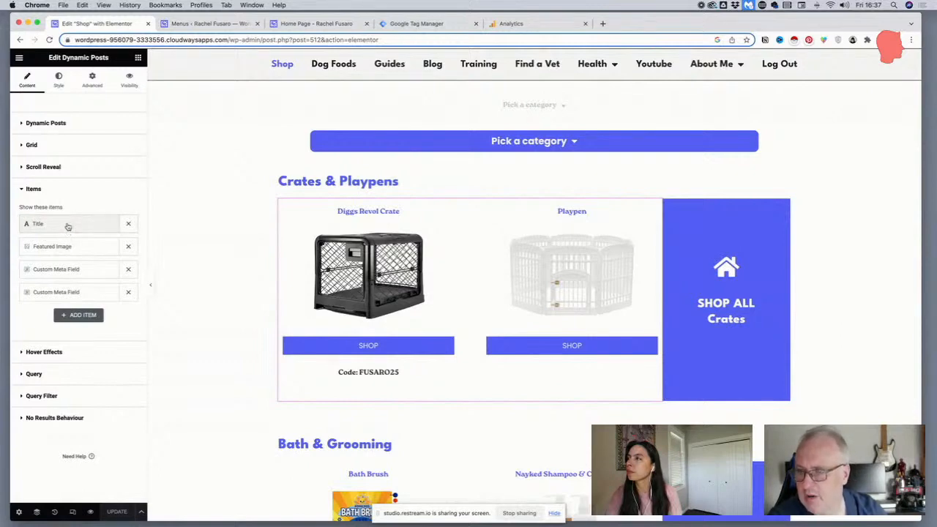
{"action": "left_click", "coordinate": [67, 226]}
{"action": "left_click", "coordinate": [66, 263]}
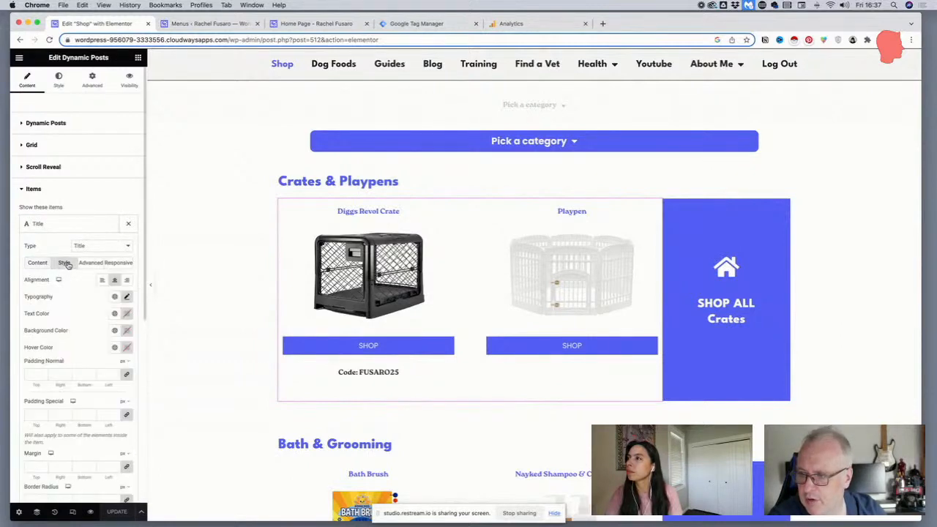
{"action": "left_click", "coordinate": [127, 297]}
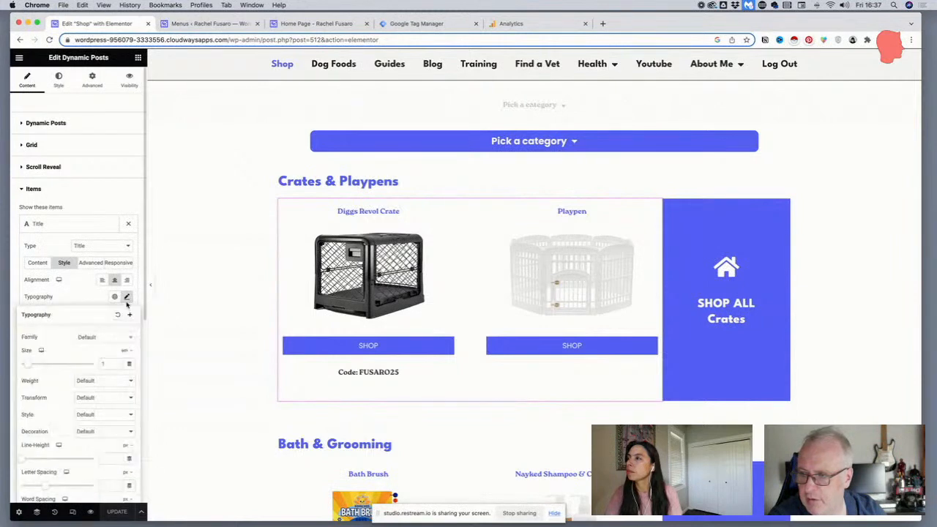
{"action": "left_click", "coordinate": [96, 338]}
{"action": "left_click", "coordinate": [42, 264]}
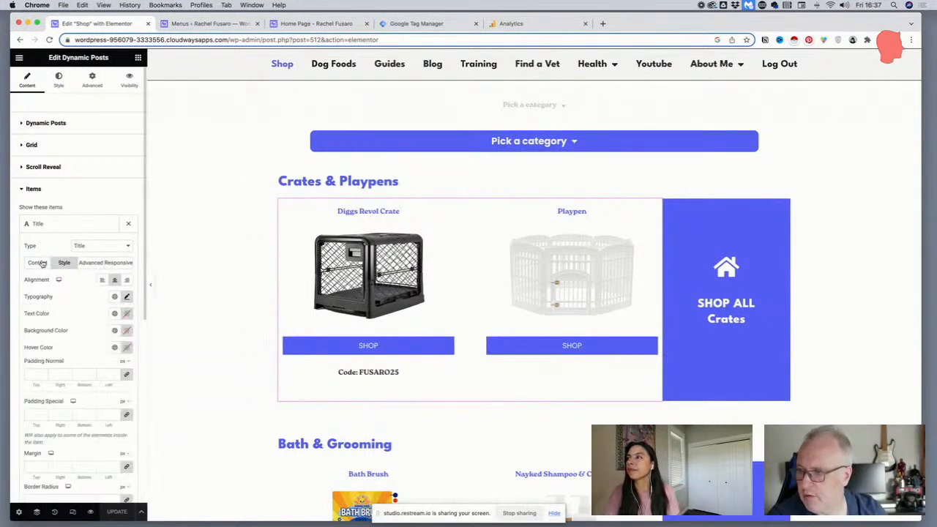
{"action": "left_click", "coordinate": [32, 264]}
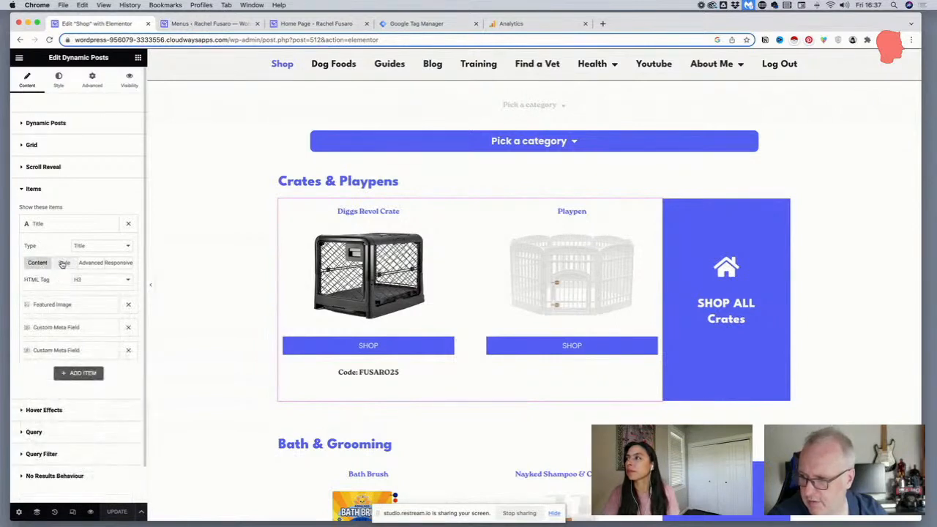
Set the Title item's font family to League Spartan and its size to 1.25 em
{"action": "left_click", "coordinate": [62, 264]}
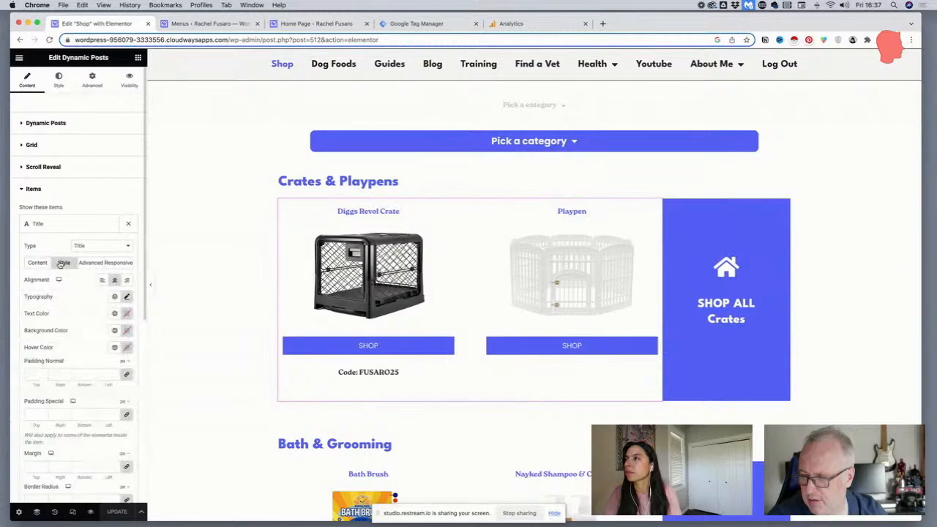
{"action": "left_click", "coordinate": [127, 297]}
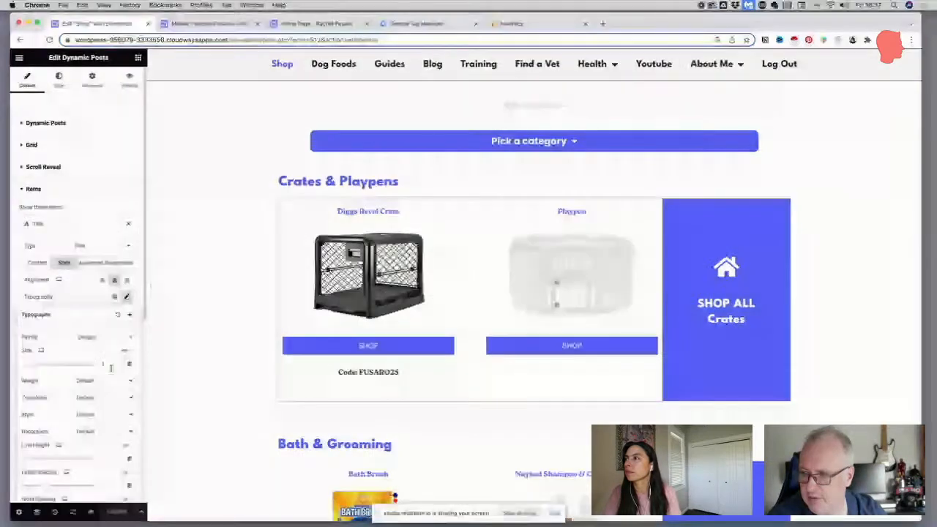
{"action": "left_click", "coordinate": [106, 337]}
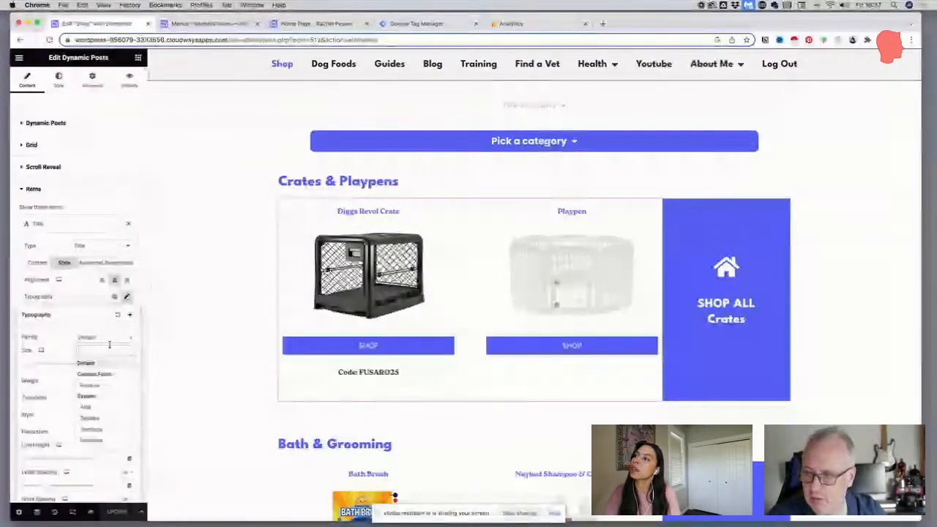
{"action": "type", "text": "league"}
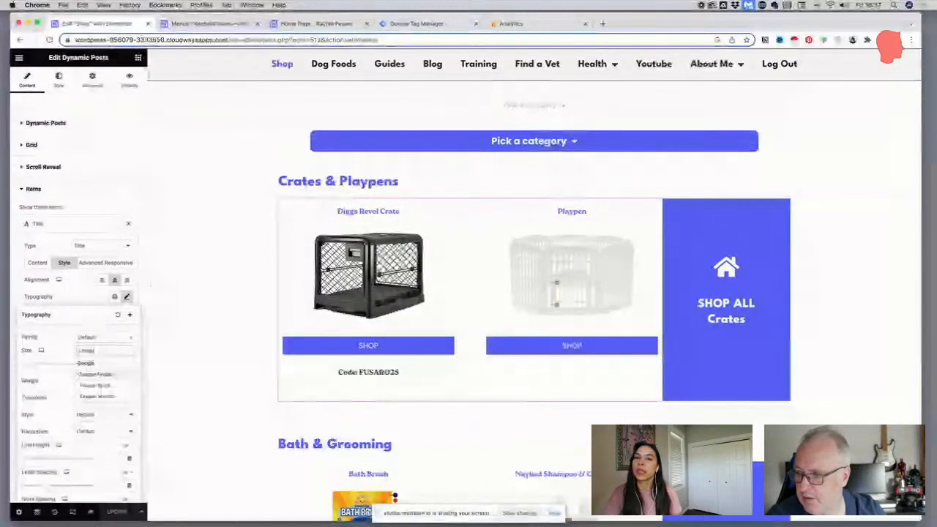
{"action": "left_click", "coordinate": [109, 374]}
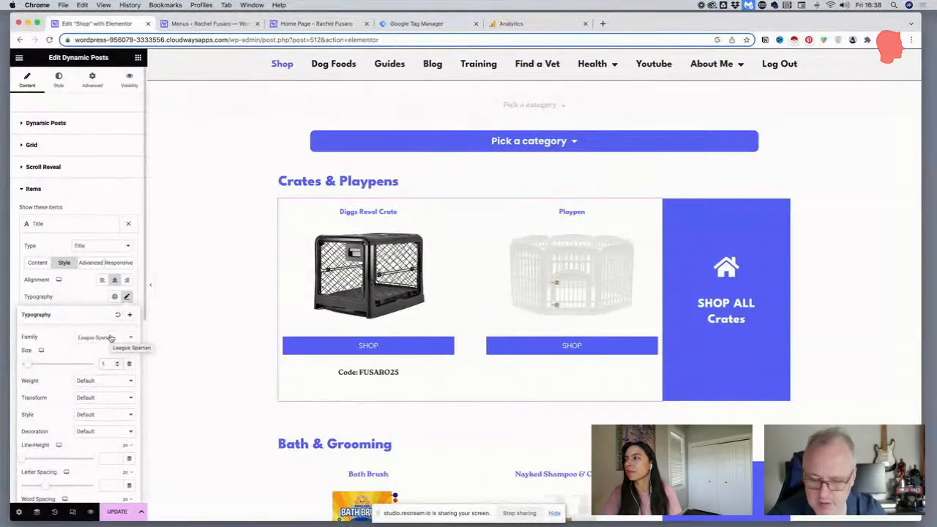
{"action": "type", "text": ".25"}
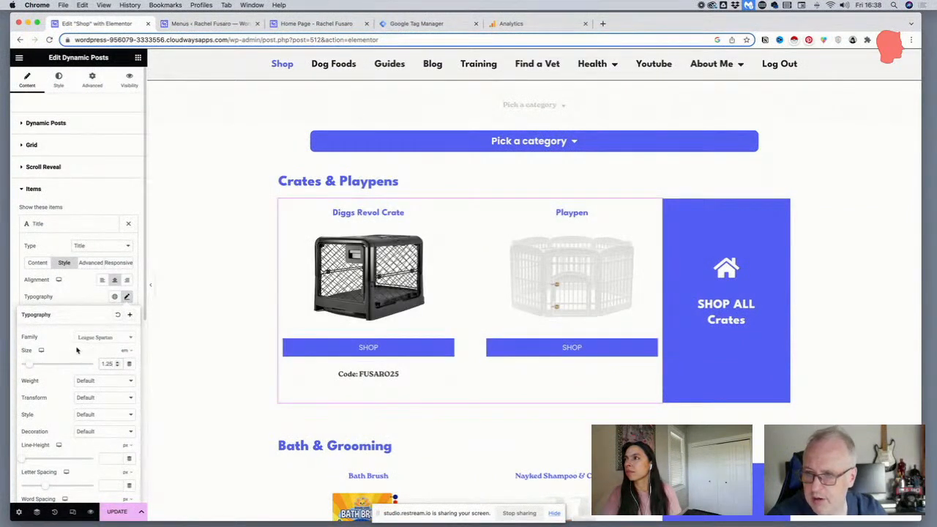
{"action": "scroll", "coordinate": [401, 292], "scroll_direction": "down", "scroll_amount": 2}
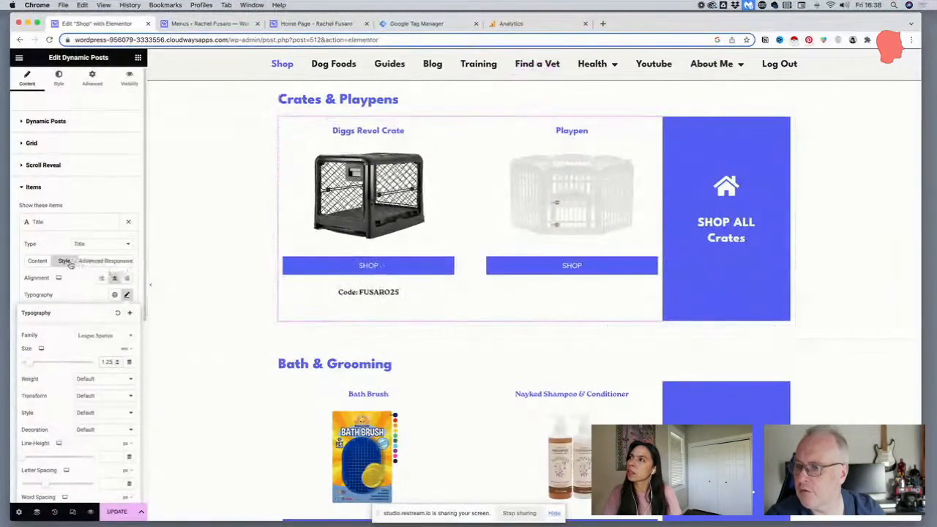
{"action": "left_click", "coordinate": [58, 221]}
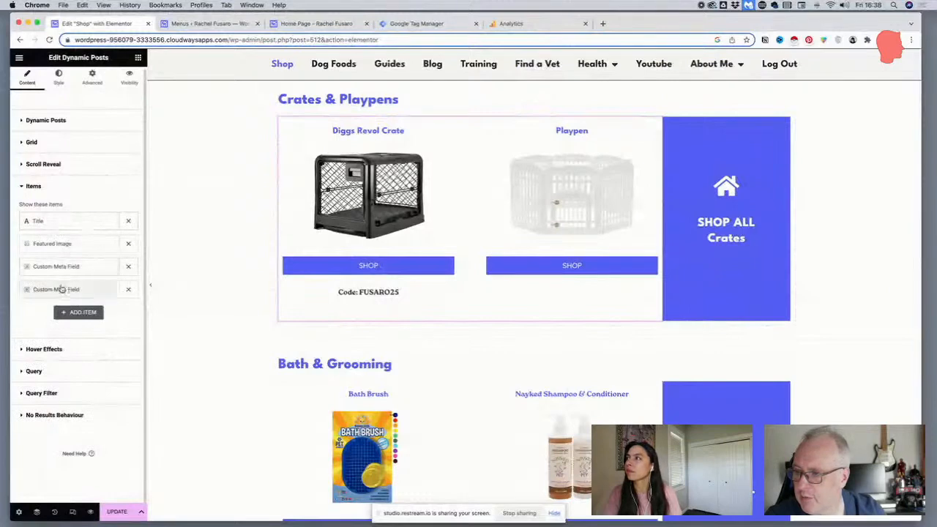
Set the font family of the Discount Code meta field to Default
{"action": "left_click", "coordinate": [61, 289]}
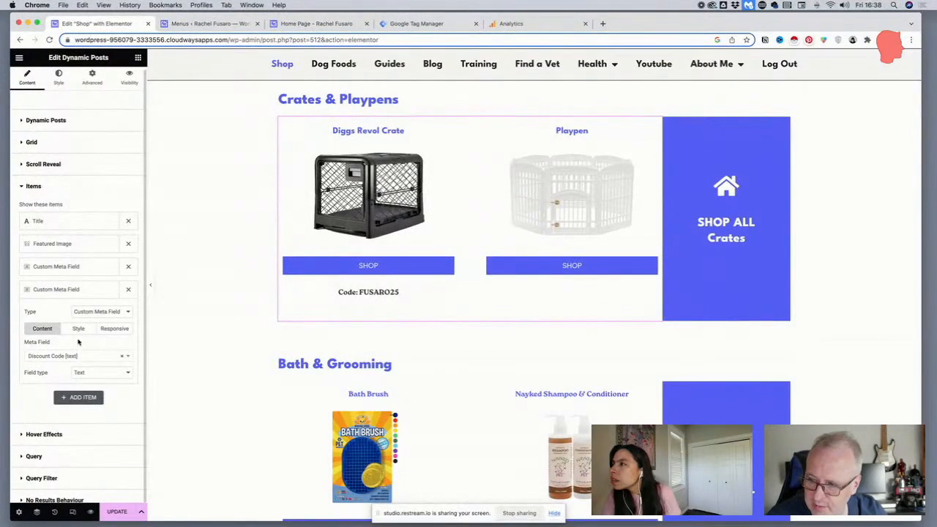
{"action": "left_click", "coordinate": [78, 329]}
{"action": "left_click", "coordinate": [125, 363]}
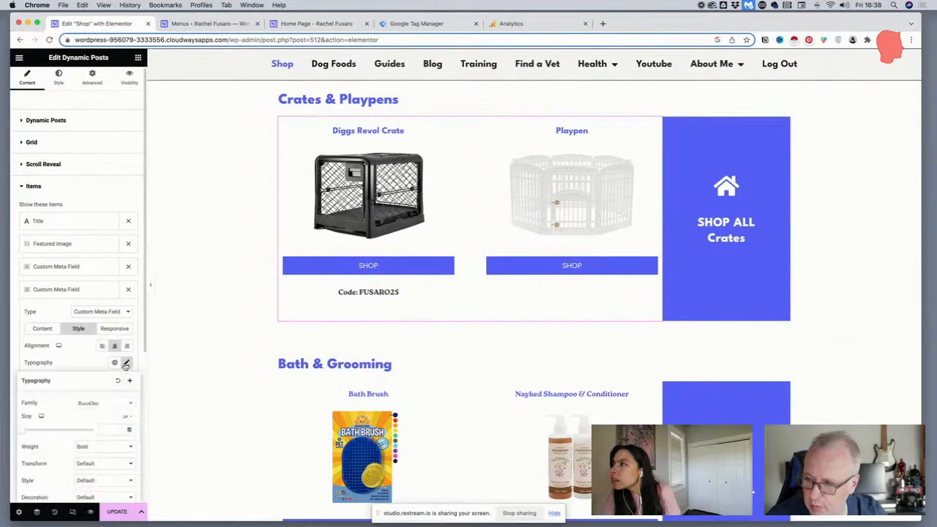
{"action": "left_click", "coordinate": [93, 403]}
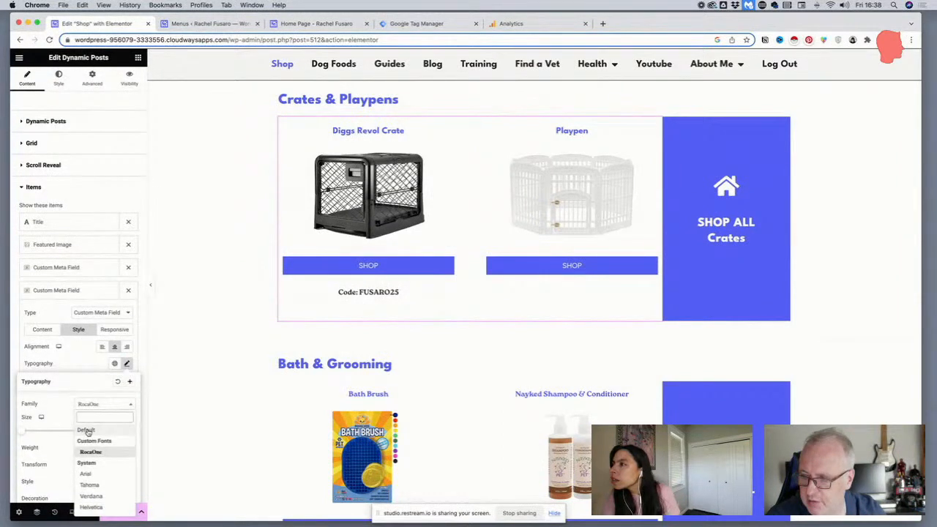
{"action": "left_click", "coordinate": [86, 429]}
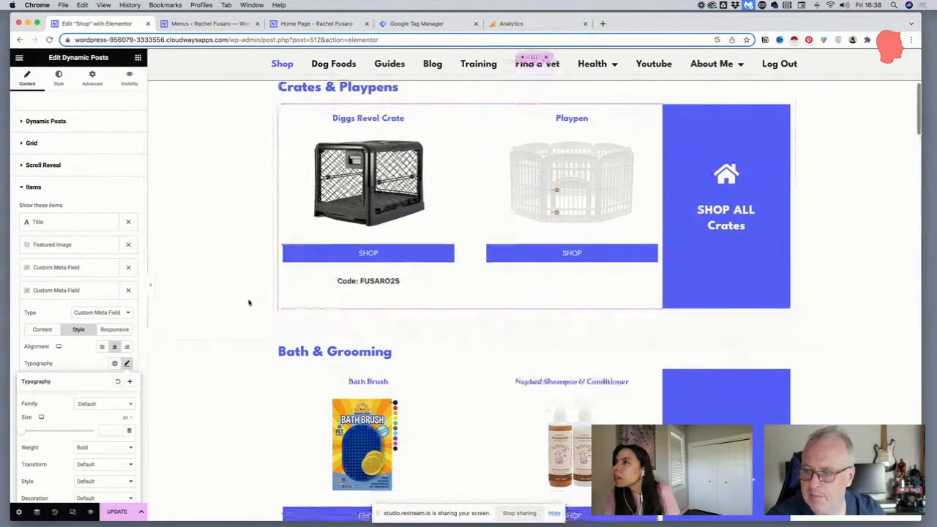
{"action": "scroll", "coordinate": [249, 303], "scroll_direction": "down", "scroll_amount": 2}
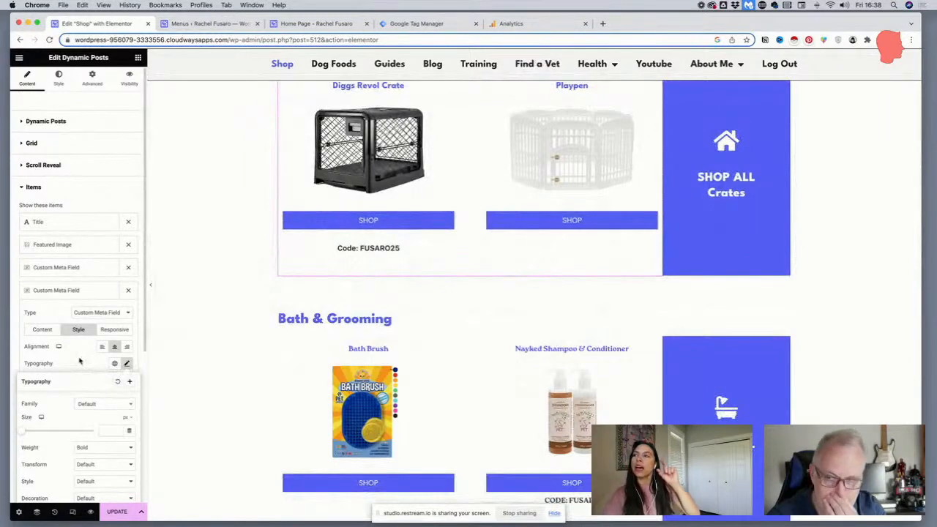
Set the top margin of the Discount Code meta field to 0
{"action": "left_click", "coordinate": [81, 361]}
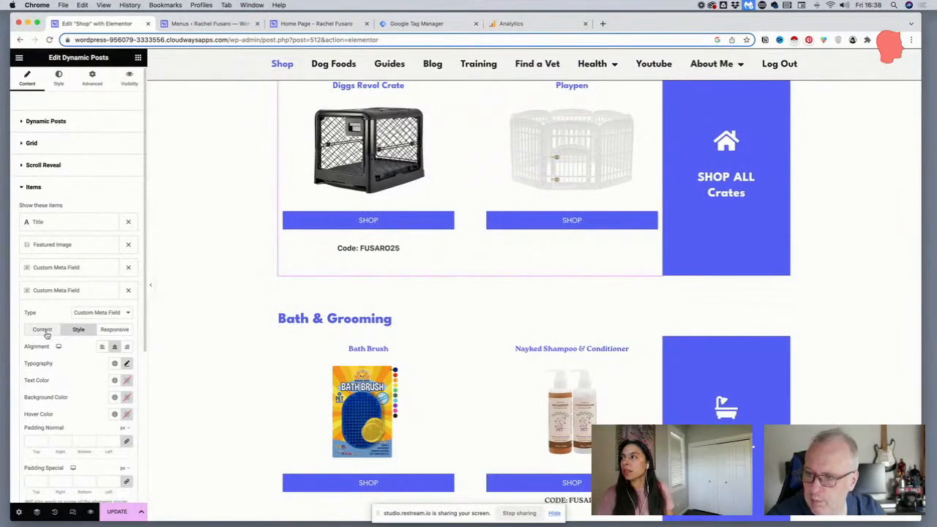
{"action": "scroll", "coordinate": [63, 331], "scroll_direction": "down", "scroll_amount": 5}
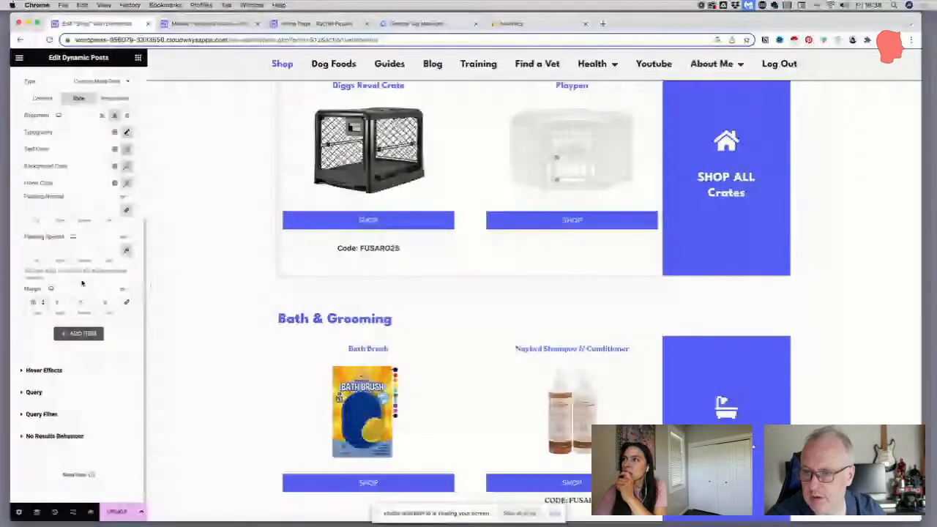
{"action": "type", "text": "0"}
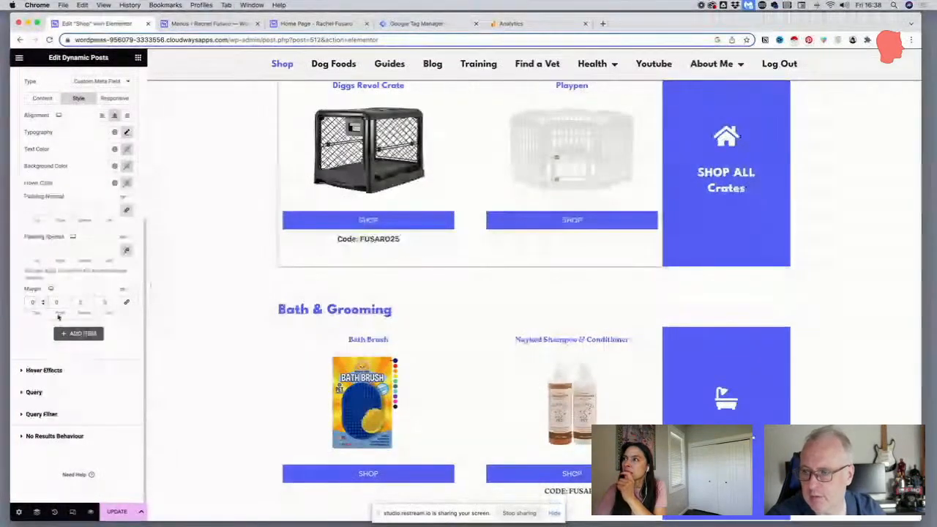
Save the shop page changes and check the content settings of the Discount Code meta field
{"action": "scroll", "coordinate": [342, 297], "scroll_direction": "up", "scroll_amount": 1}
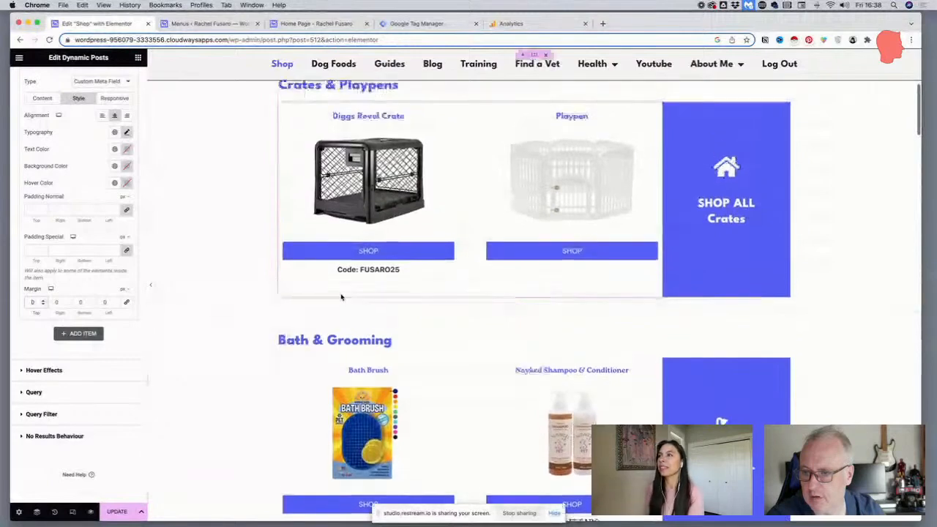
{"action": "scroll", "coordinate": [329, 298], "scroll_direction": "down", "scroll_amount": 2}
{"action": "scroll", "coordinate": [327, 298], "scroll_direction": "up", "scroll_amount": 3}
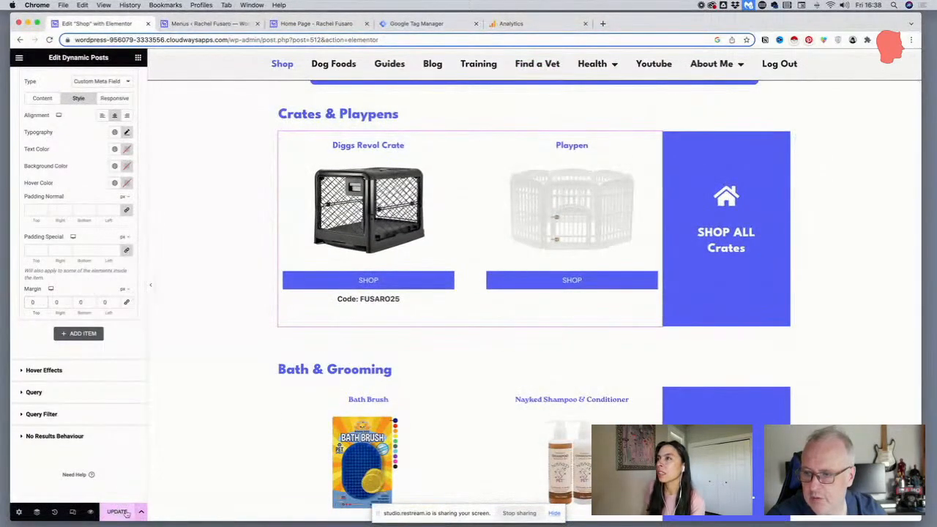
{"action": "scroll", "coordinate": [390, 221], "scroll_direction": "down", "scroll_amount": 3}
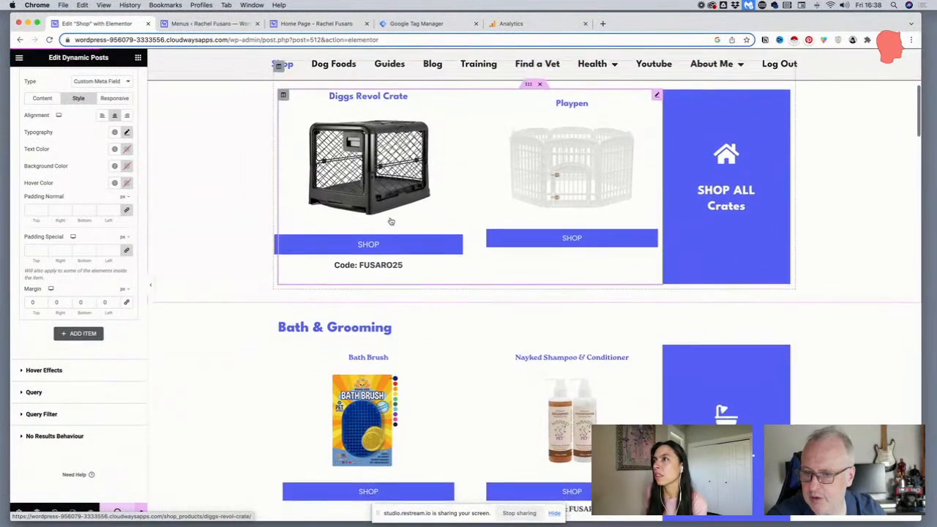
{"action": "scroll", "coordinate": [391, 222], "scroll_direction": "down", "scroll_amount": 1}
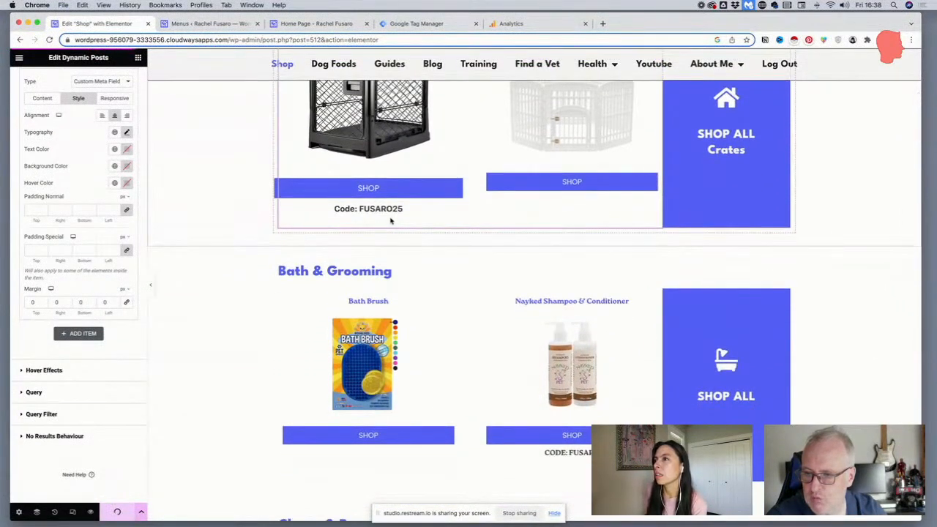
{"action": "scroll", "coordinate": [390, 220], "scroll_direction": "up", "scroll_amount": 2}
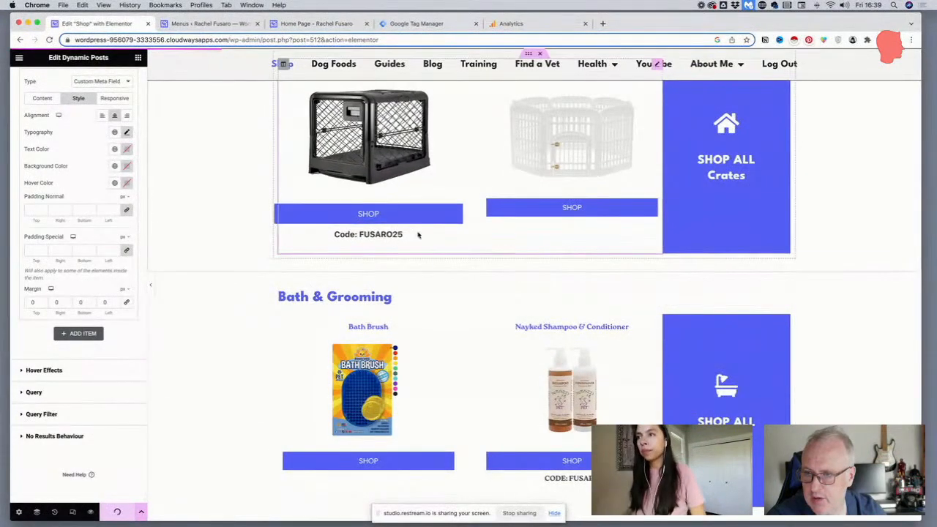
{"action": "left_click", "coordinate": [44, 98]}
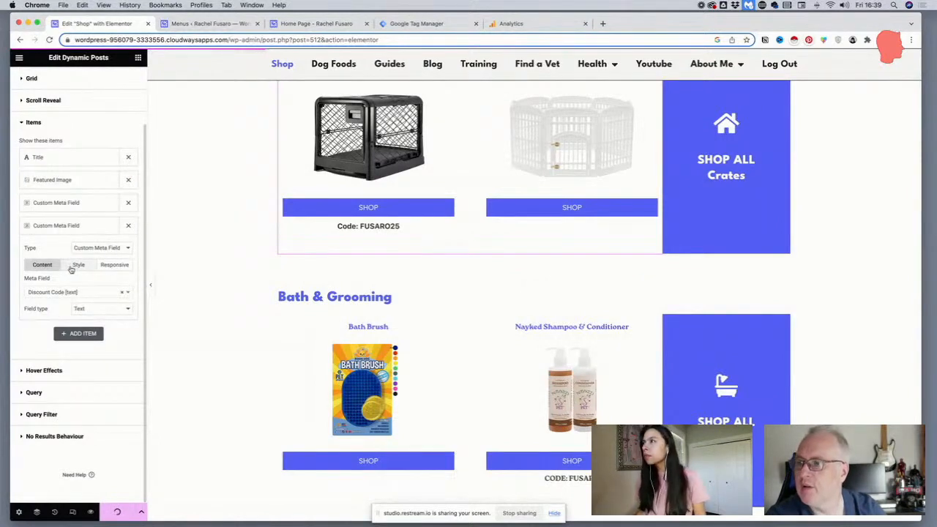
{"action": "scroll", "coordinate": [512, 190], "scroll_direction": "up", "scroll_amount": 2}
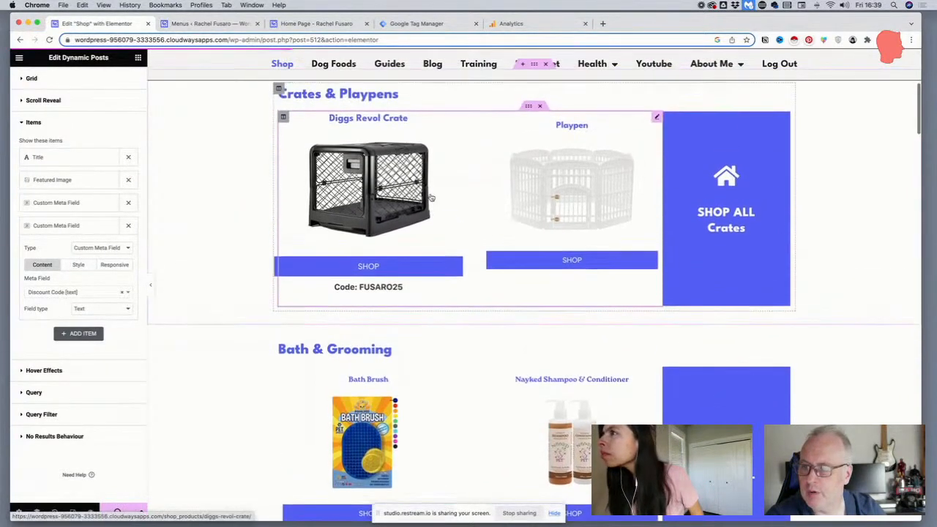
Copy the Crates & Playpens product grid and paste its style onto the Bath & Grooming product grid
{"action": "right_click", "coordinate": [656, 119]}
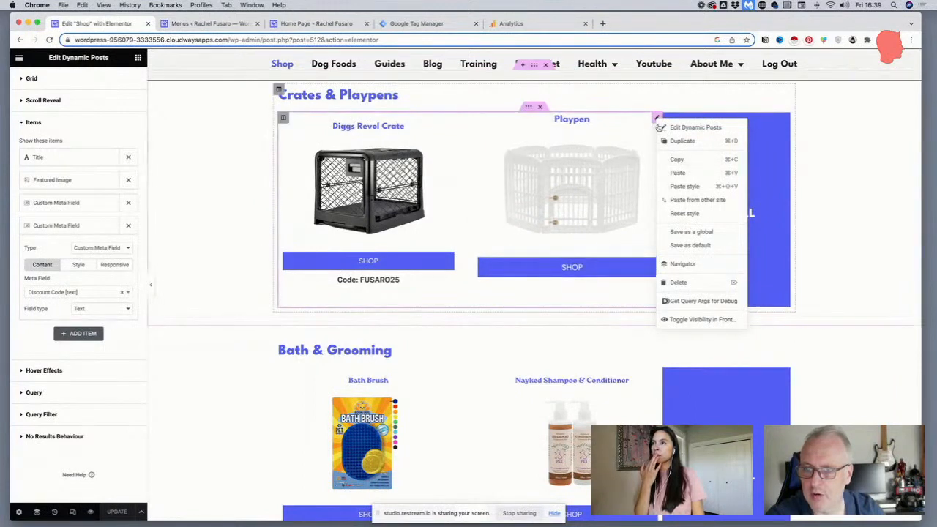
{"action": "left_click", "coordinate": [674, 159]}
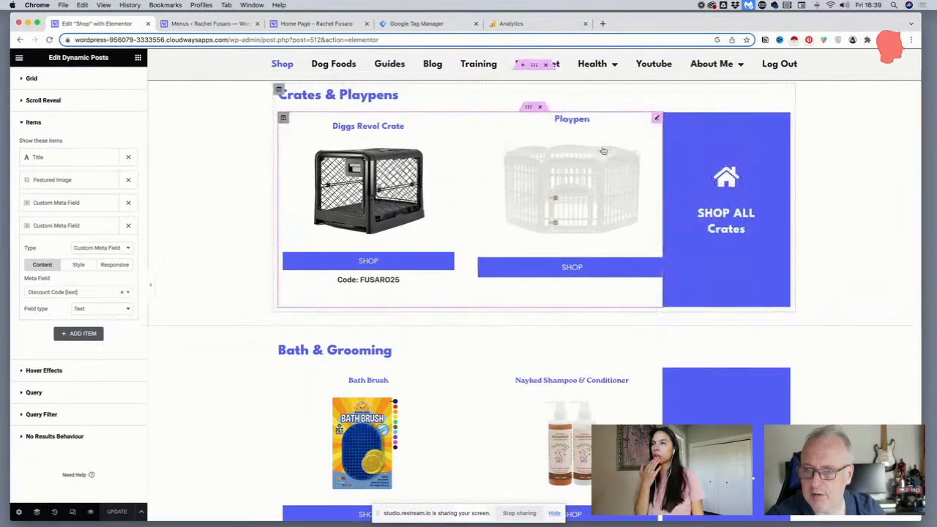
{"action": "scroll", "coordinate": [604, 152], "scroll_direction": "down", "scroll_amount": 3}
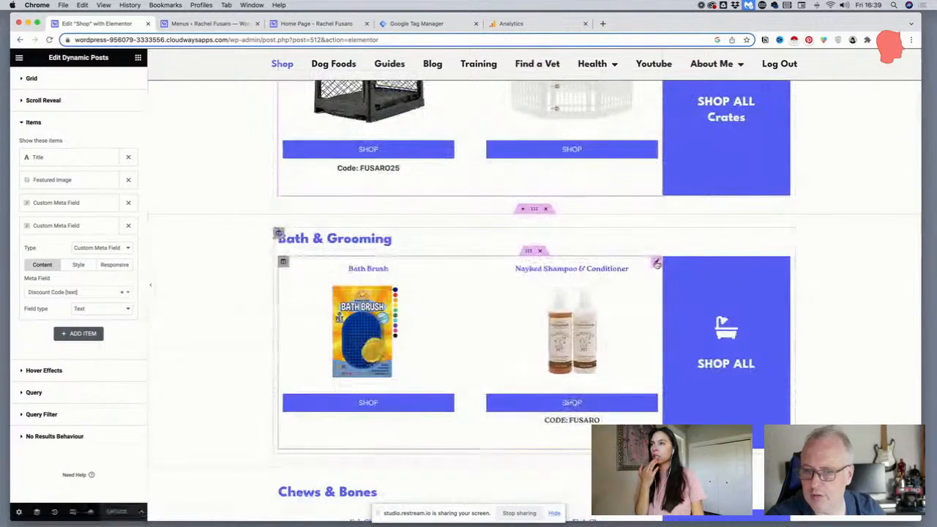
{"action": "left_click", "coordinate": [657, 263]}
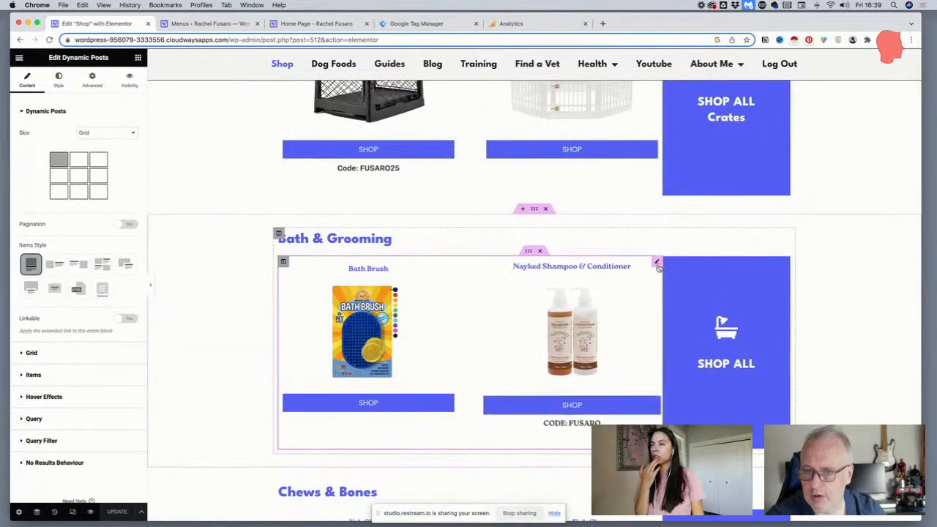
{"action": "right_click", "coordinate": [658, 267]}
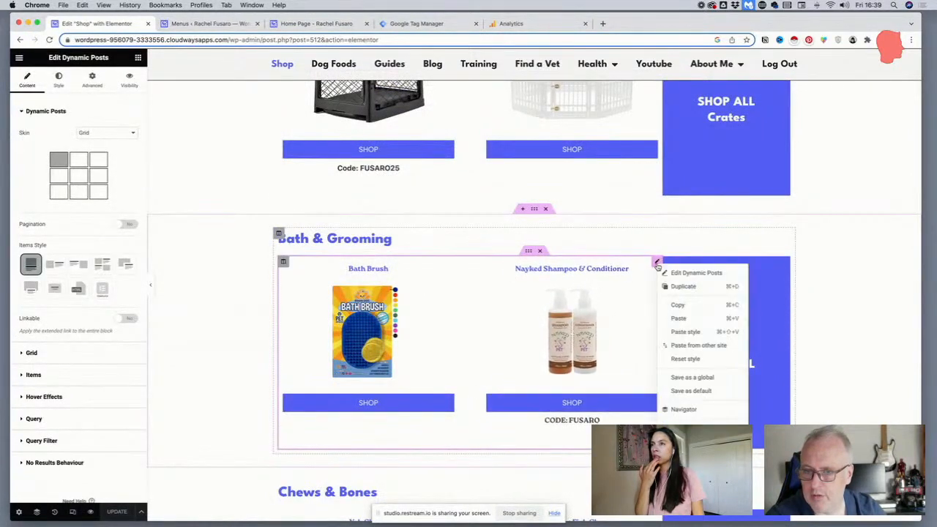
{"action": "left_click", "coordinate": [683, 333]}
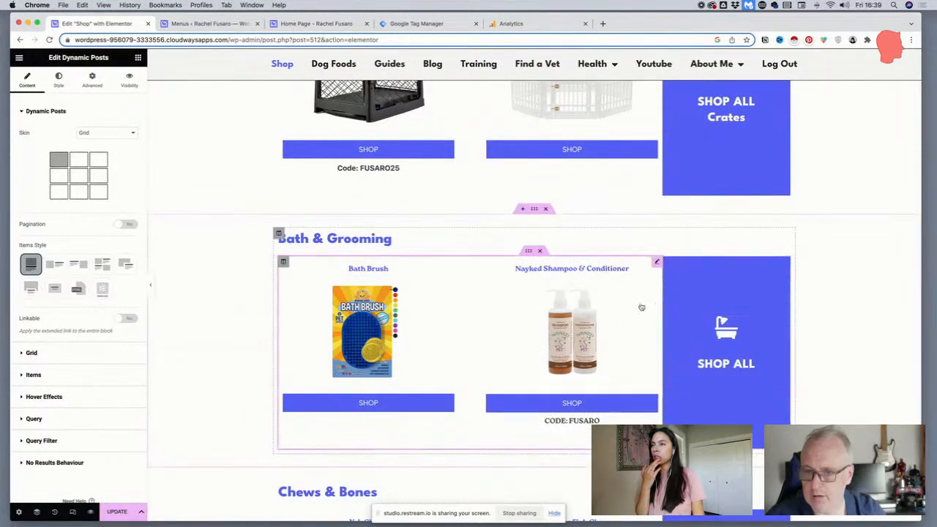
Compare the product titles and discount codes of the Crates & Playpens grid with those of the Bath & Grooming grid
{"action": "scroll", "coordinate": [624, 298], "scroll_direction": "up", "scroll_amount": 5}
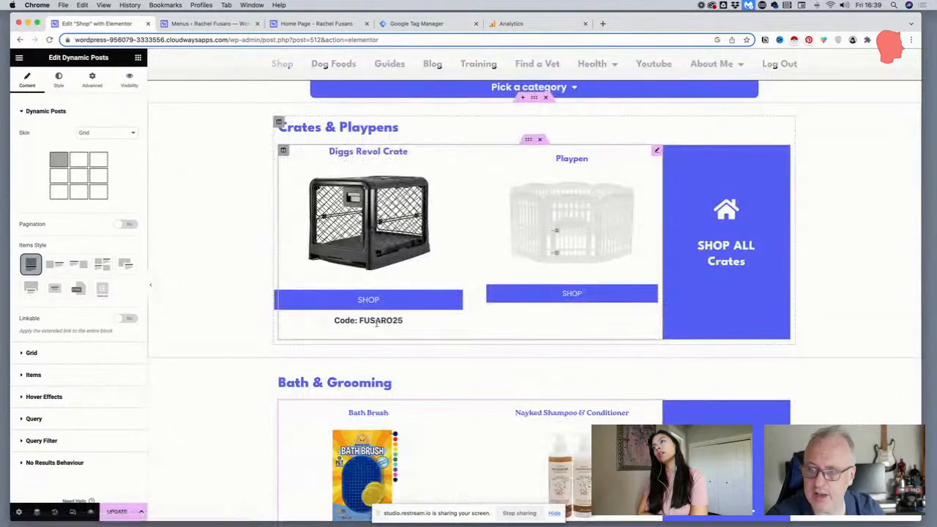
{"action": "scroll", "coordinate": [381, 322], "scroll_direction": "down", "scroll_amount": 3}
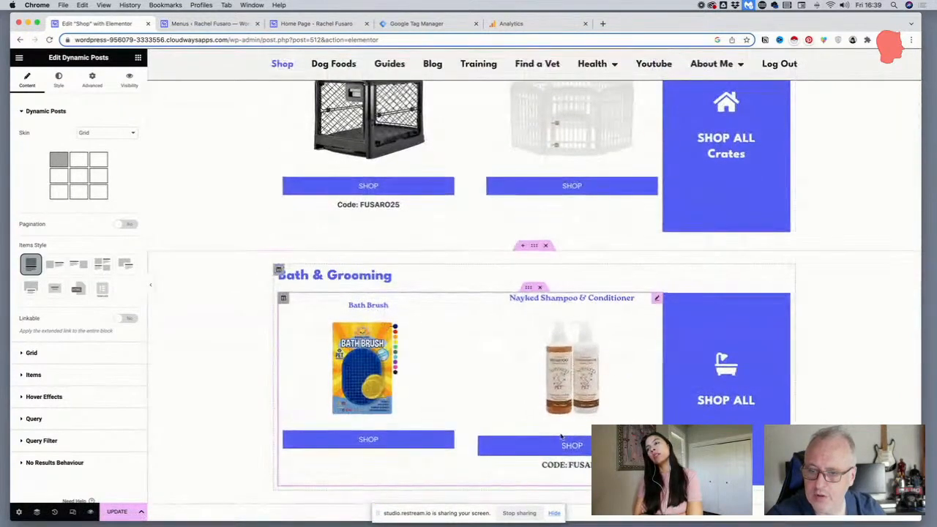
{"action": "scroll", "coordinate": [512, 430], "scroll_direction": "down", "scroll_amount": 1}
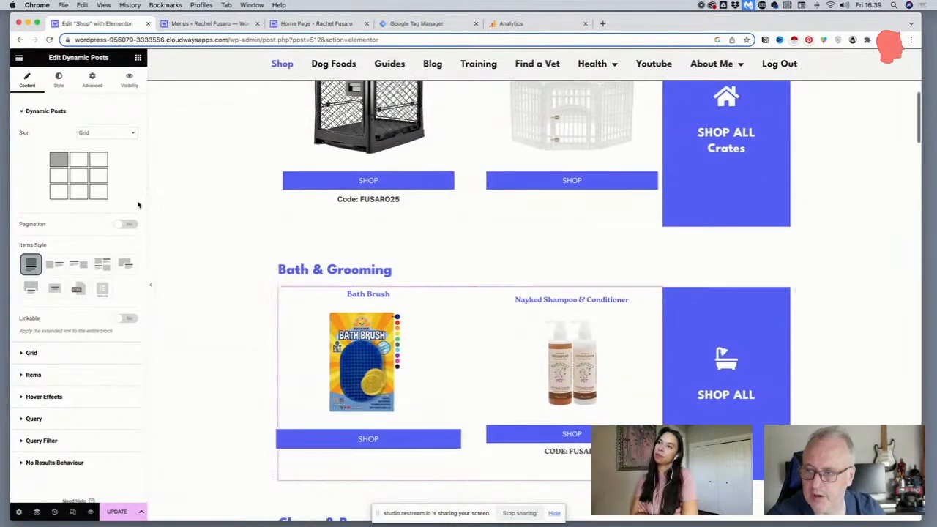
{"action": "scroll", "coordinate": [263, 190], "scroll_direction": "up", "scroll_amount": 2}
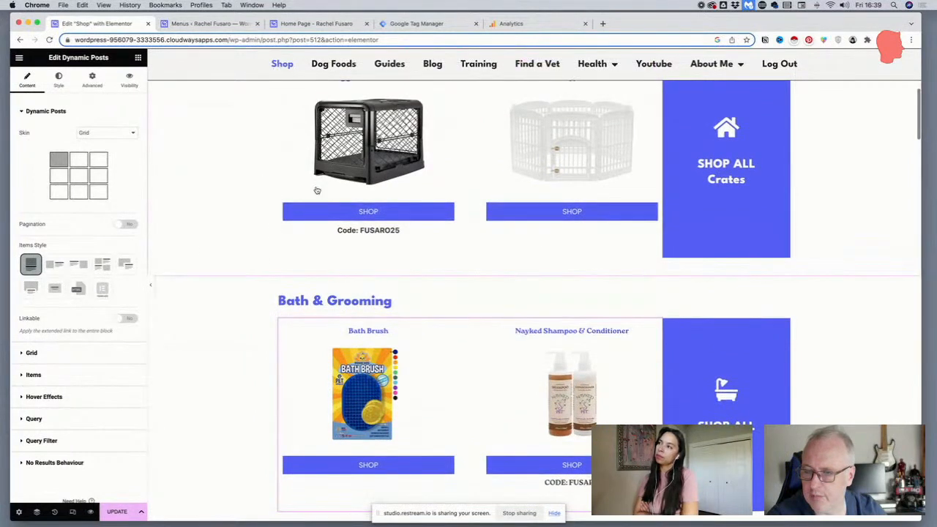
{"action": "scroll", "coordinate": [429, 198], "scroll_direction": "up", "scroll_amount": 2}
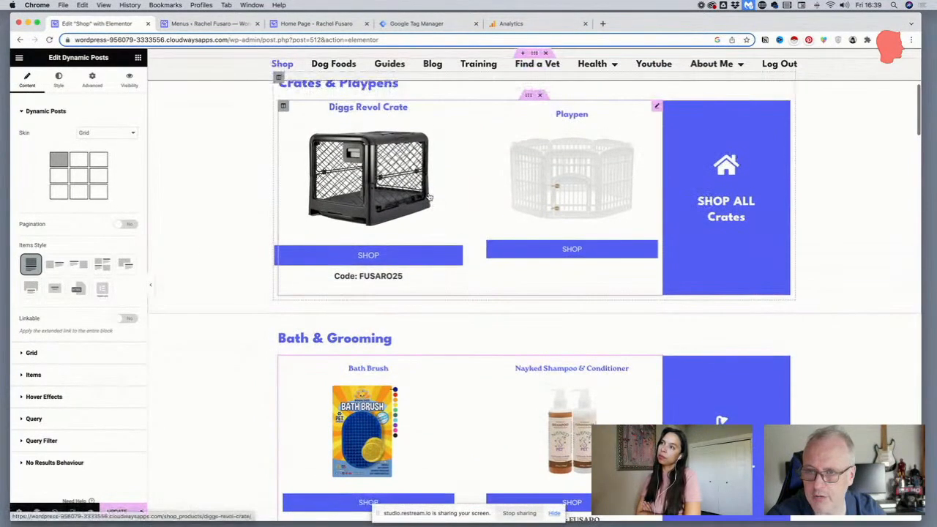
{"action": "scroll", "coordinate": [429, 198], "scroll_direction": "down", "scroll_amount": 1}
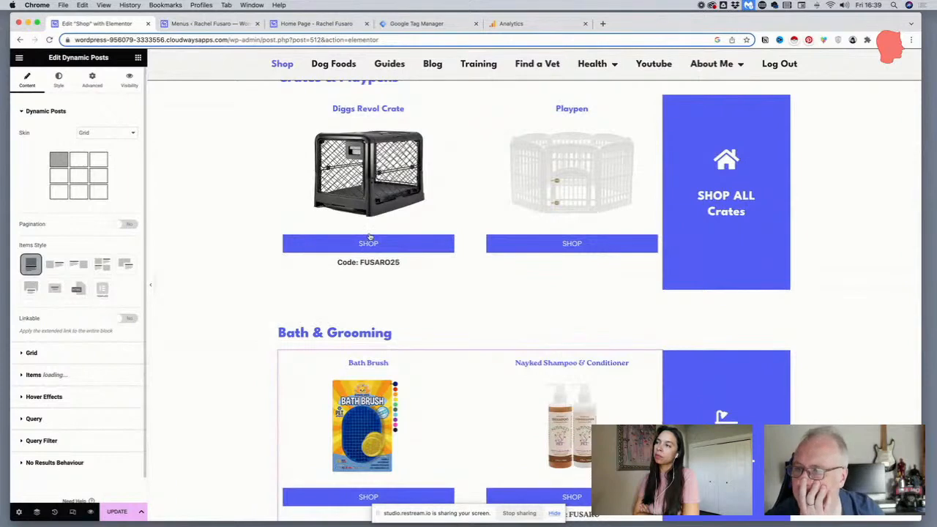
{"action": "scroll", "coordinate": [369, 236], "scroll_direction": "up", "scroll_amount": 1}
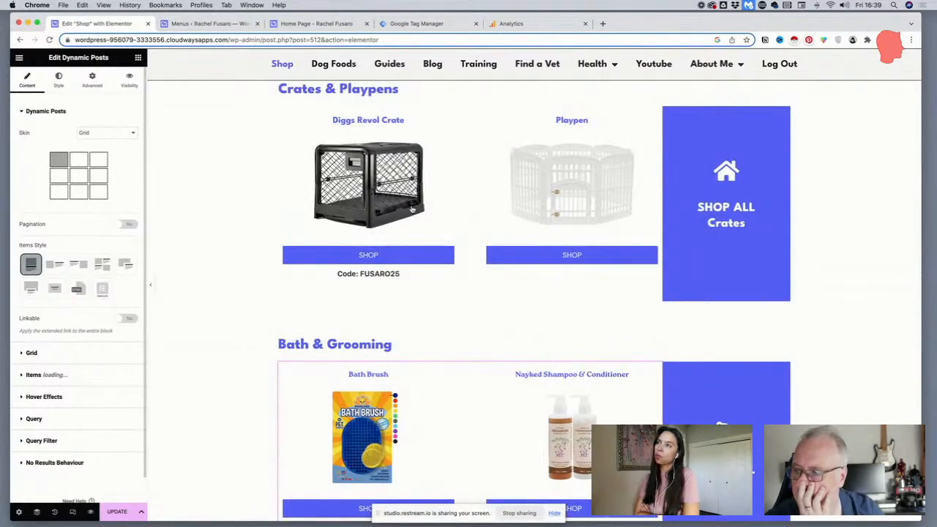
{"action": "scroll", "coordinate": [412, 210], "scroll_direction": "up", "scroll_amount": 3}
Inspect the content and style settings of the Title item in the Bath & Grooming product grid
{"action": "left_click", "coordinate": [34, 374]}
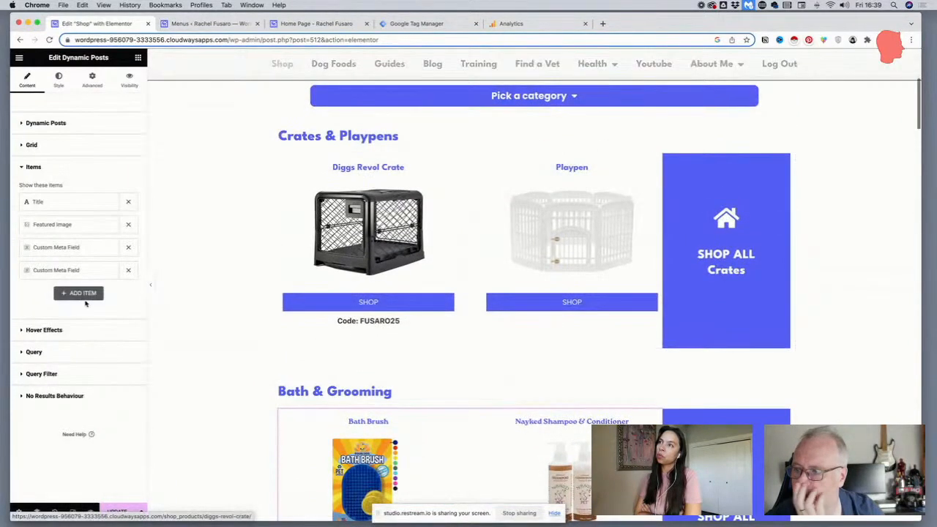
{"action": "left_click", "coordinate": [63, 207]}
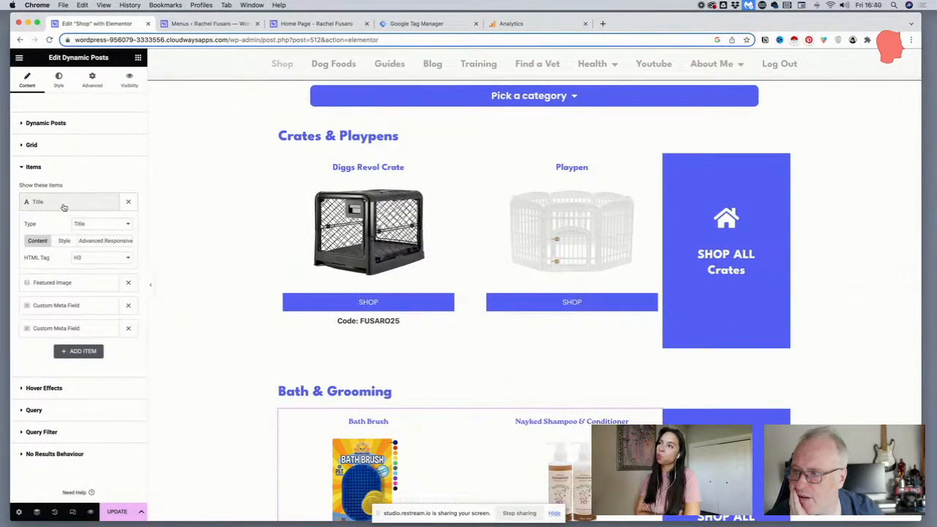
{"action": "left_click", "coordinate": [64, 242]}
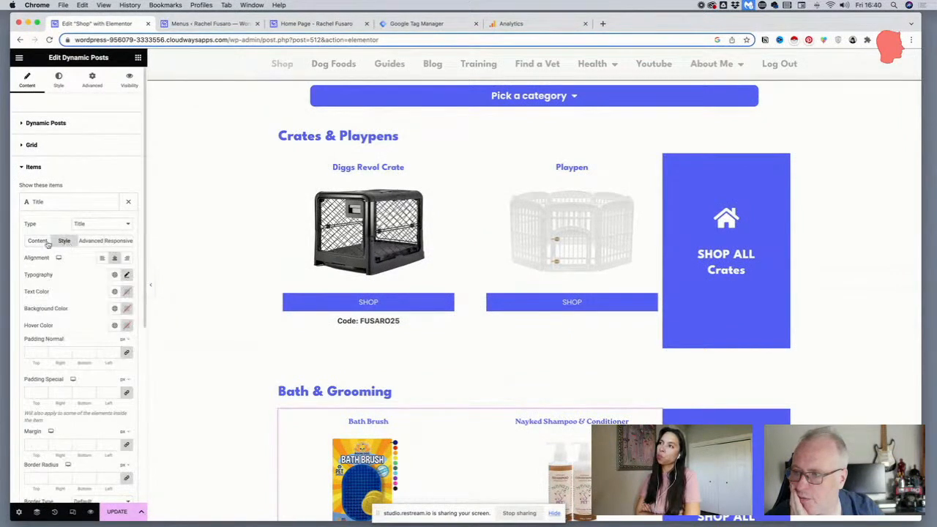
{"action": "left_click", "coordinate": [40, 243]}
{"action": "left_click", "coordinate": [59, 205]}
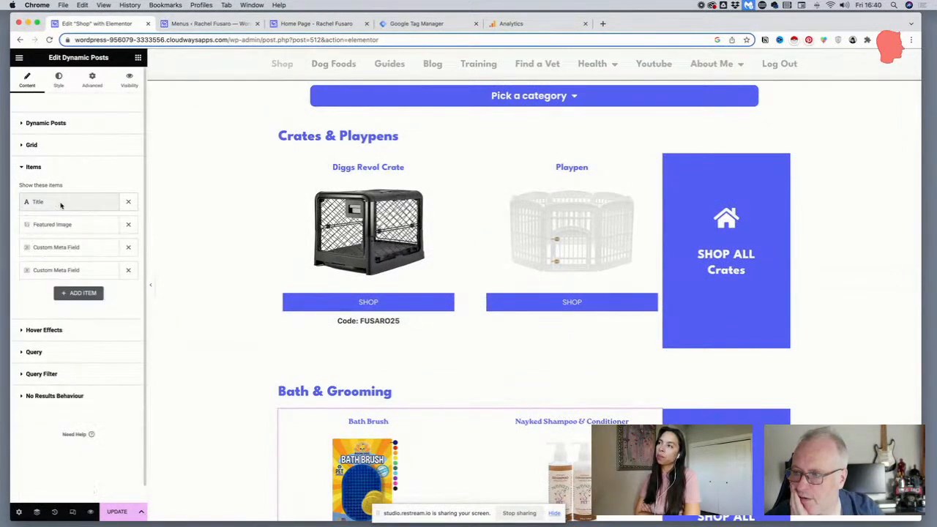
{"action": "right_click", "coordinate": [54, 205]}
{"action": "key", "text": "Escape"}
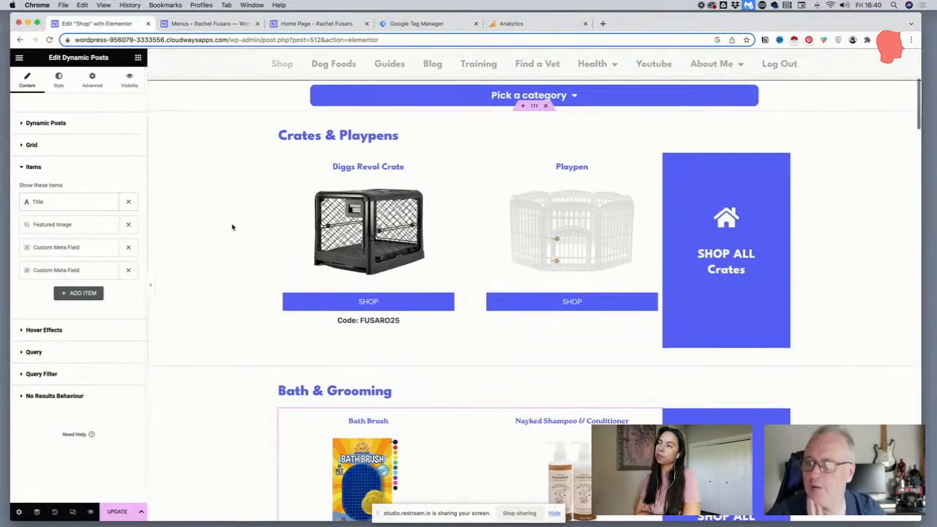
Examine the site-wide Typography theme style in Site Settings, including the body, link and heading entries
{"action": "scroll", "coordinate": [448, 233], "scroll_direction": "down", "scroll_amount": 3}
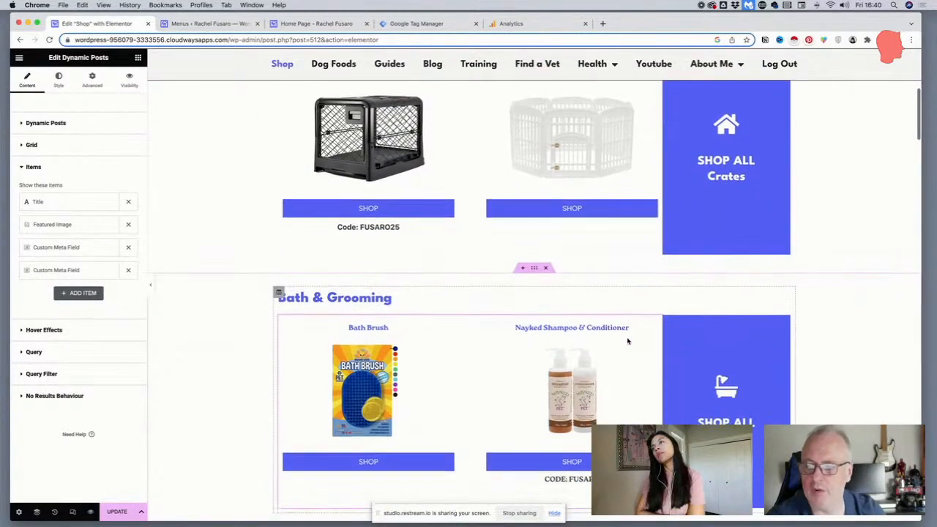
{"action": "scroll", "coordinate": [340, 259], "scroll_direction": "up", "scroll_amount": 2}
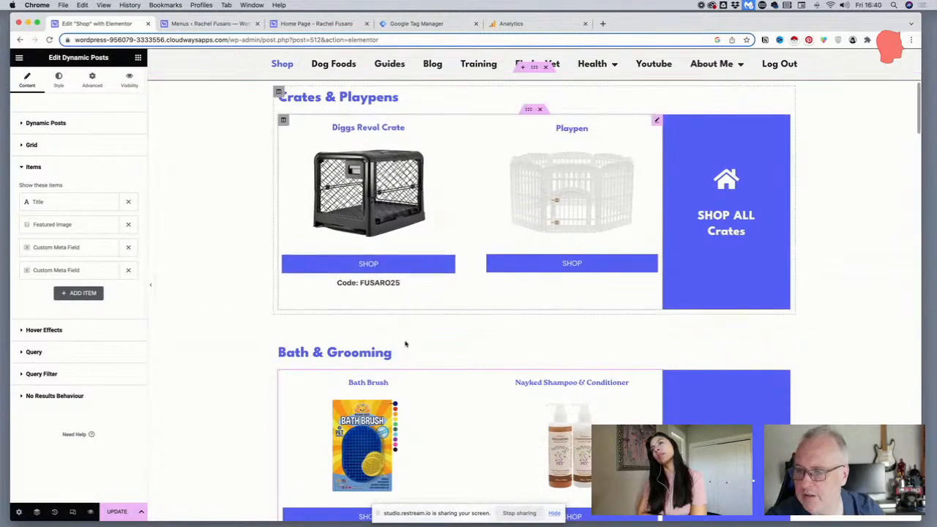
{"action": "left_click", "coordinate": [20, 60]}
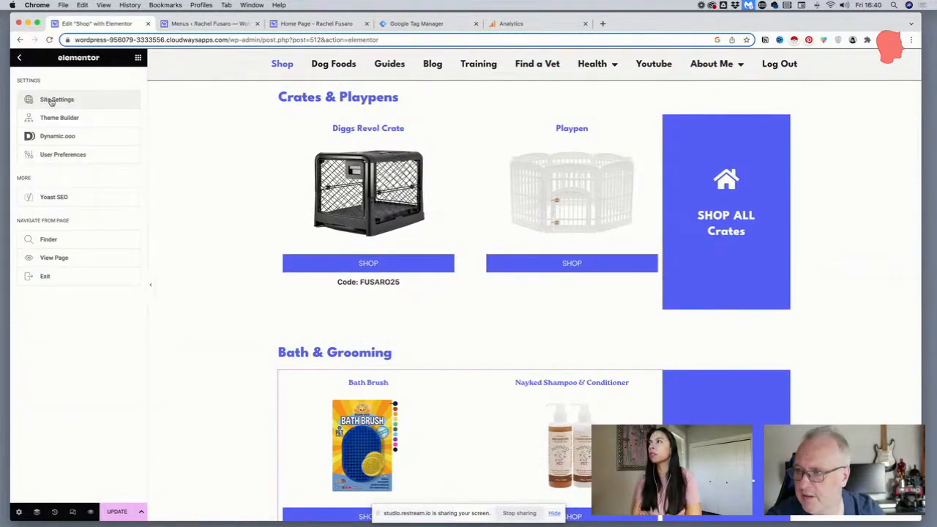
{"action": "left_click", "coordinate": [51, 100]}
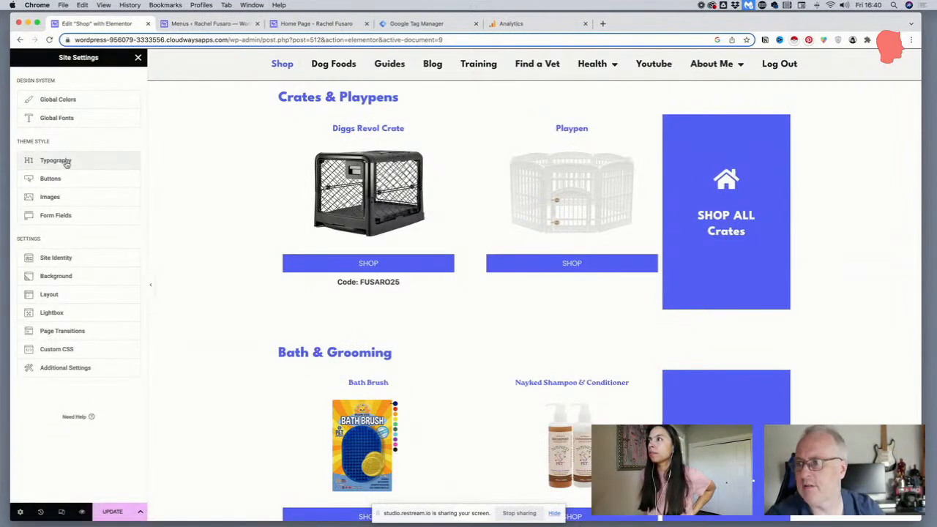
{"action": "left_click", "coordinate": [66, 163]}
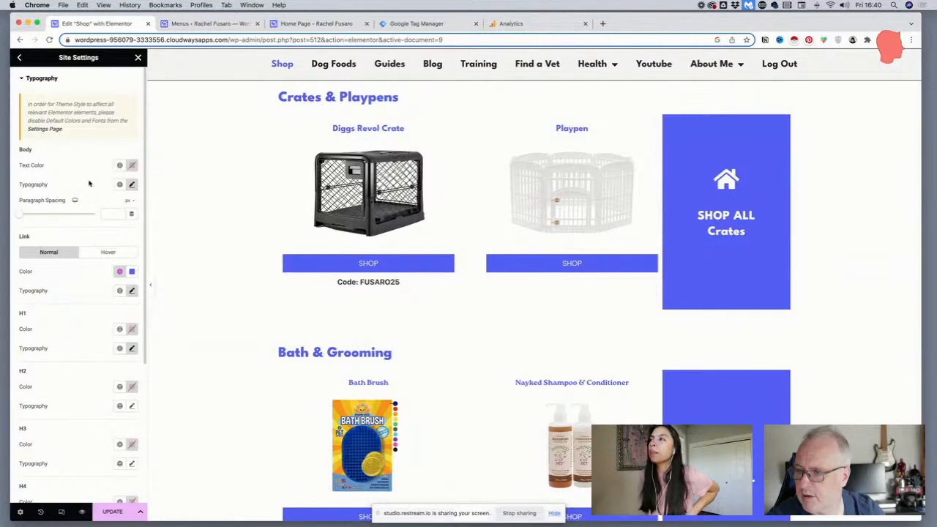
{"action": "scroll", "coordinate": [89, 184], "scroll_direction": "down", "scroll_amount": 4}
{"action": "scroll", "coordinate": [87, 177], "scroll_direction": "up", "scroll_amount": 4}
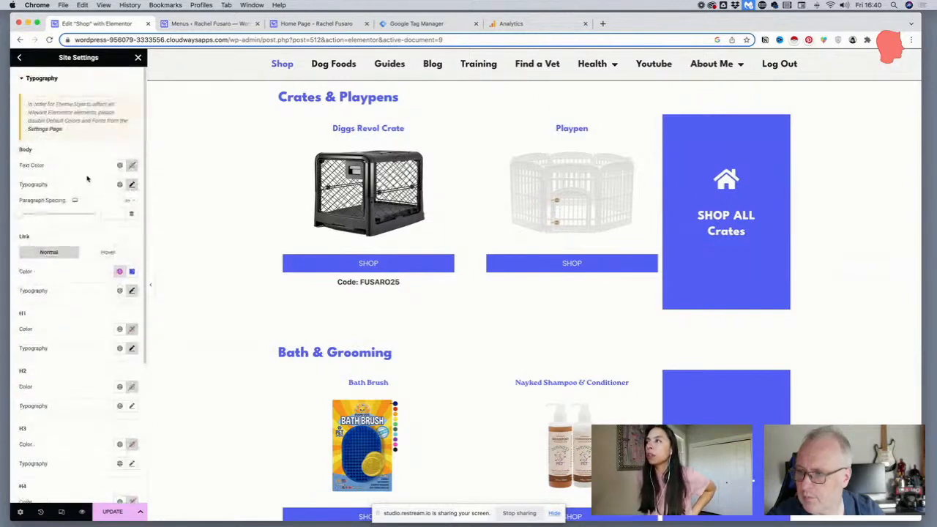
Examine the typography settings of the Primary system font in the site's Global Fonts
{"action": "left_click", "coordinate": [22, 60]}
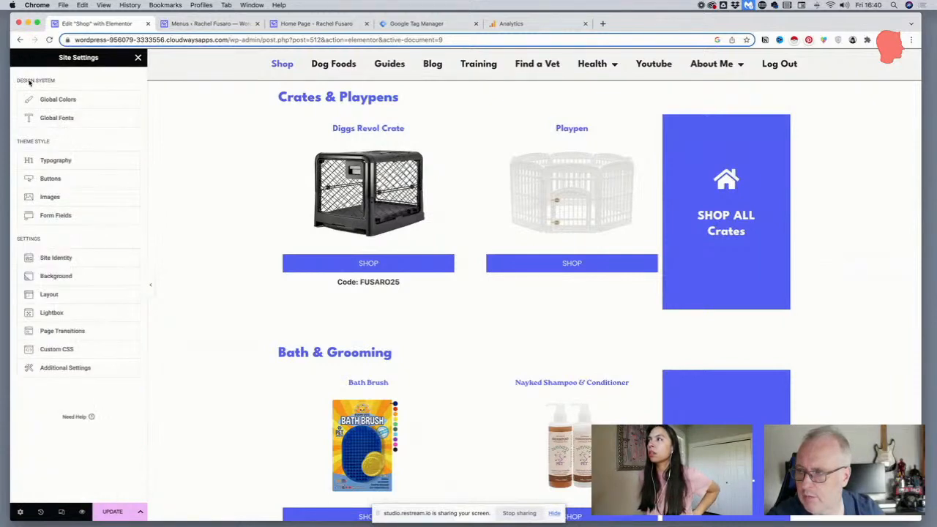
{"action": "left_click", "coordinate": [53, 119]}
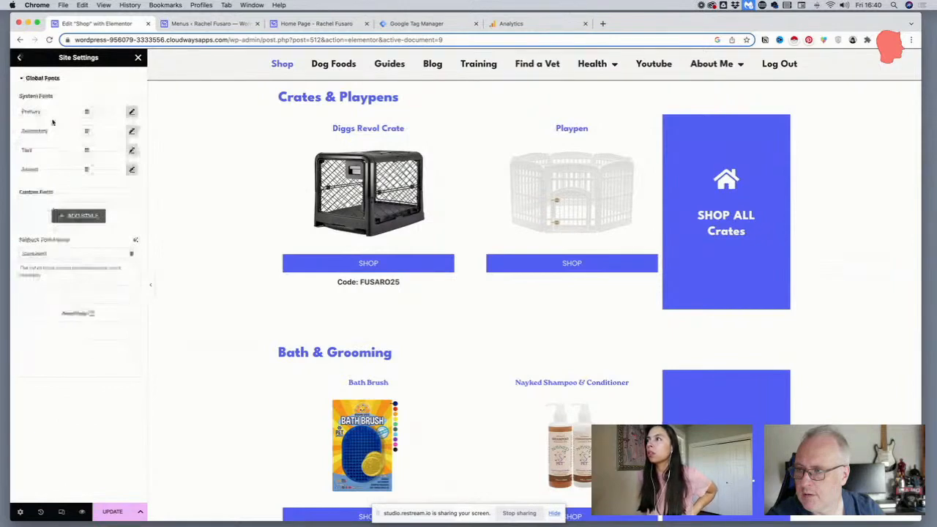
{"action": "left_click", "coordinate": [132, 112]}
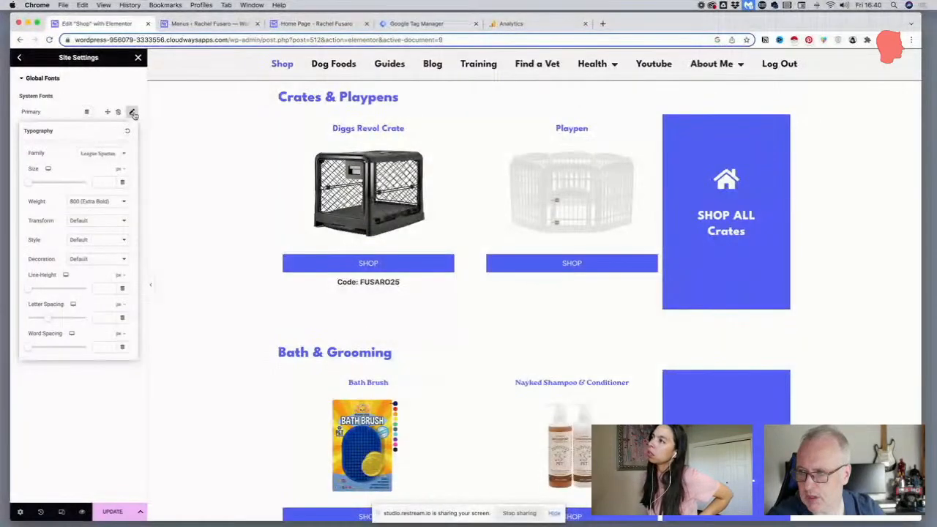
{"action": "left_click", "coordinate": [132, 113]}
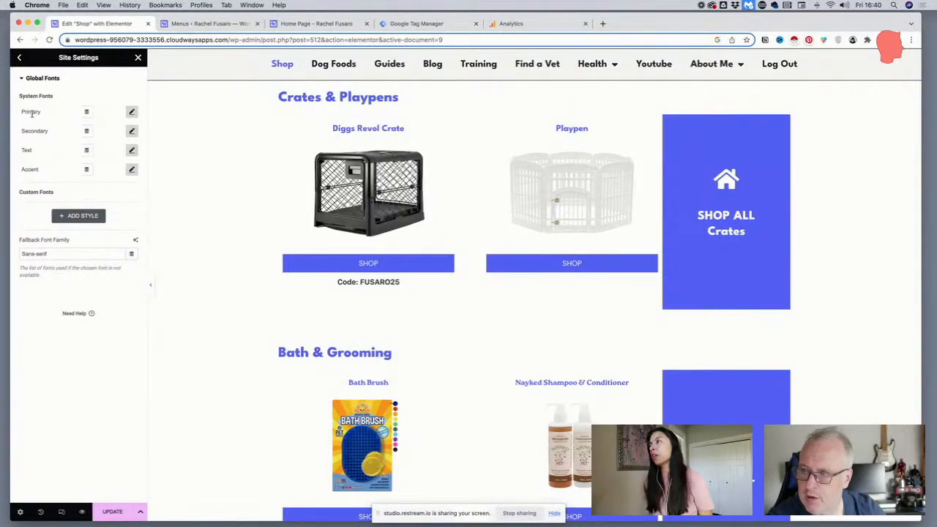
Recheck the Primary system font's typography and review the link and H1 entries of the Typography theme style
{"action": "left_click", "coordinate": [132, 112]}
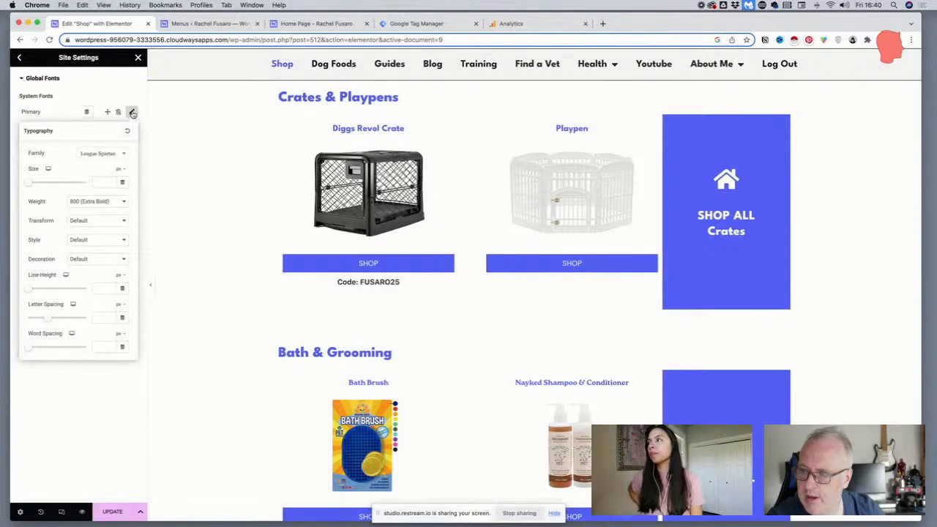
{"action": "left_click", "coordinate": [132, 113]}
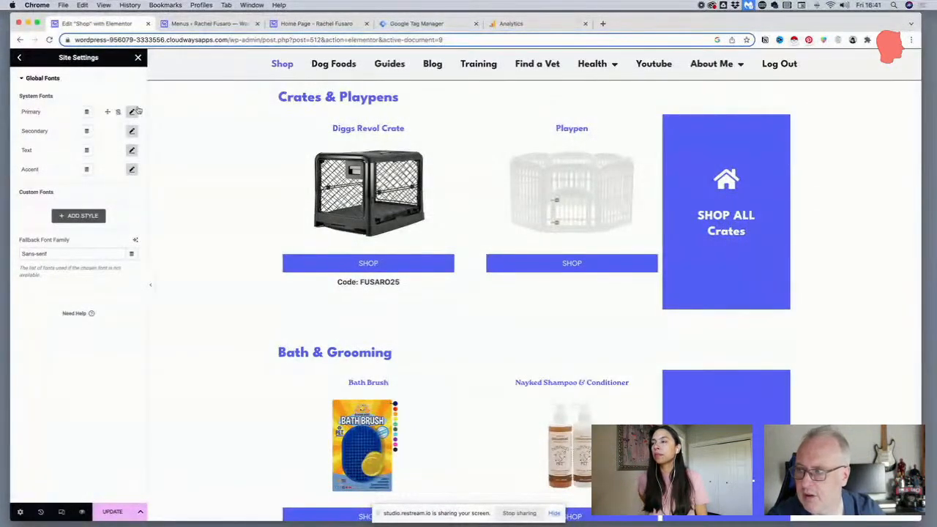
{"action": "left_click", "coordinate": [19, 57]}
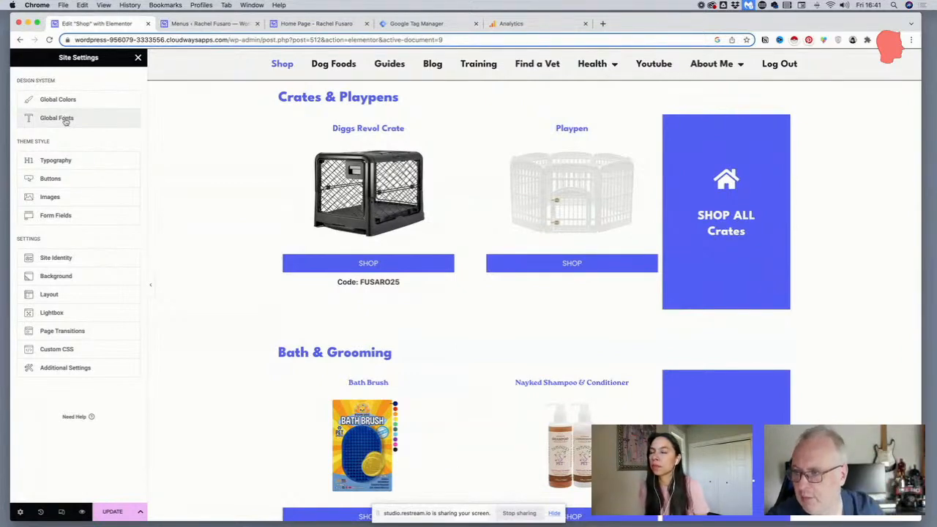
{"action": "left_click", "coordinate": [64, 156]}
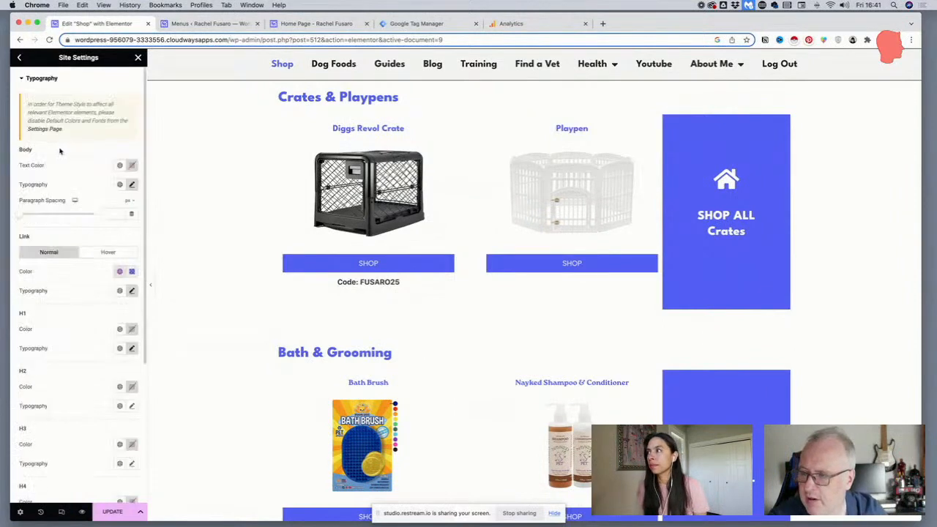
{"action": "scroll", "coordinate": [297, 366], "scroll_direction": "down", "scroll_amount": 2}
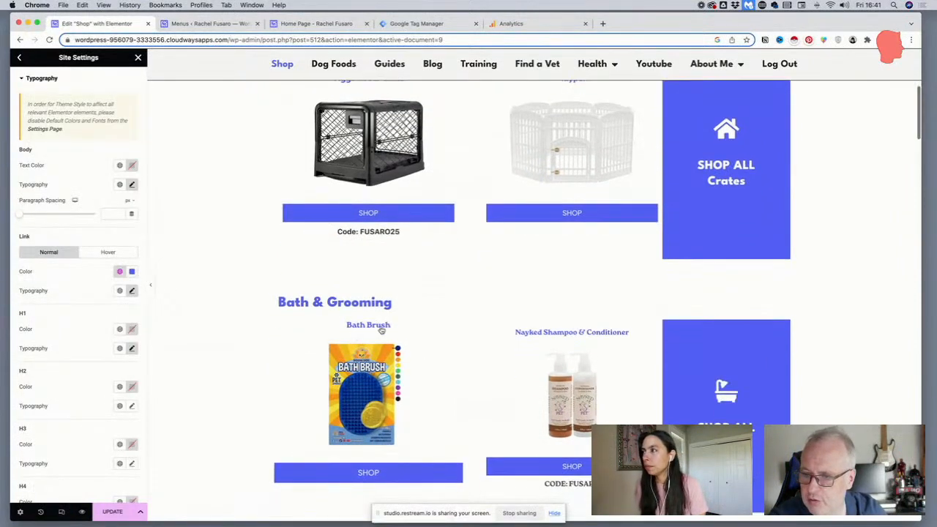
{"action": "scroll", "coordinate": [125, 319], "scroll_direction": "down", "scroll_amount": 5}
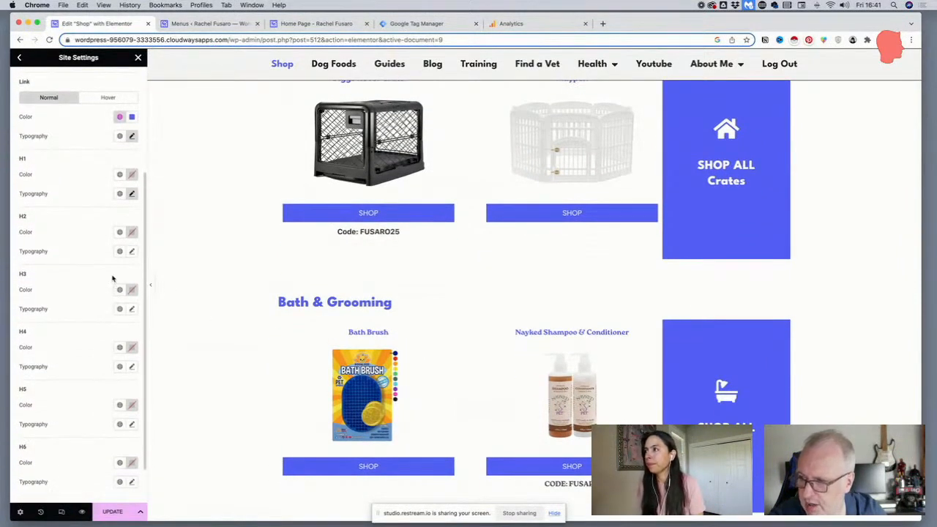
{"action": "scroll", "coordinate": [128, 220], "scroll_direction": "up", "scroll_amount": 2}
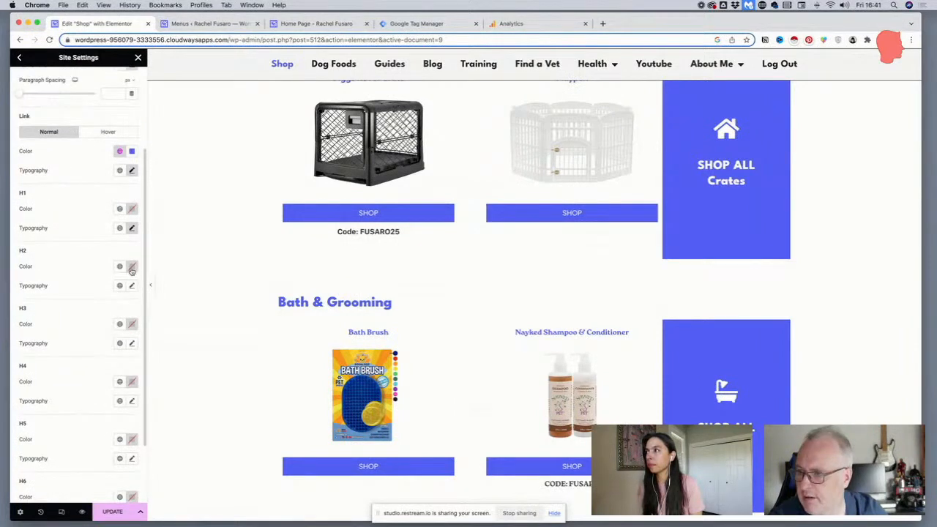
{"action": "left_click", "coordinate": [131, 171]}
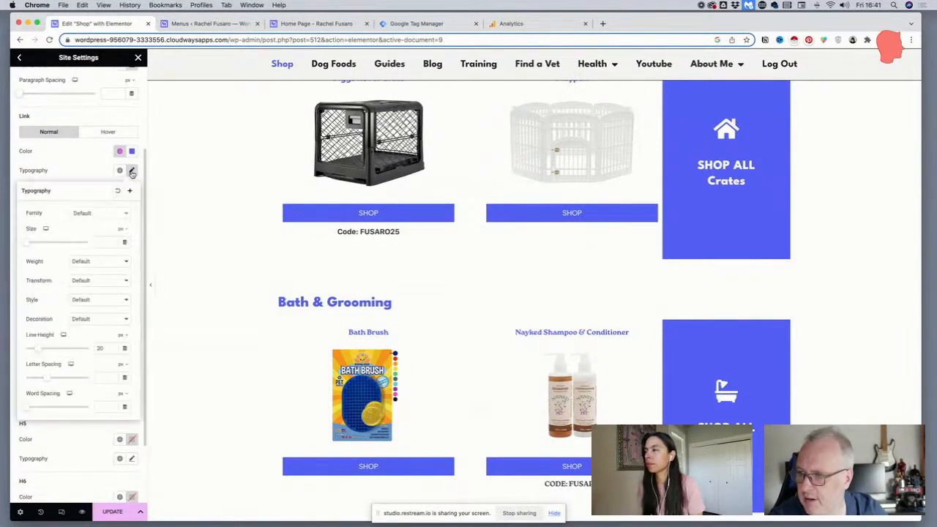
{"action": "left_click", "coordinate": [132, 172]}
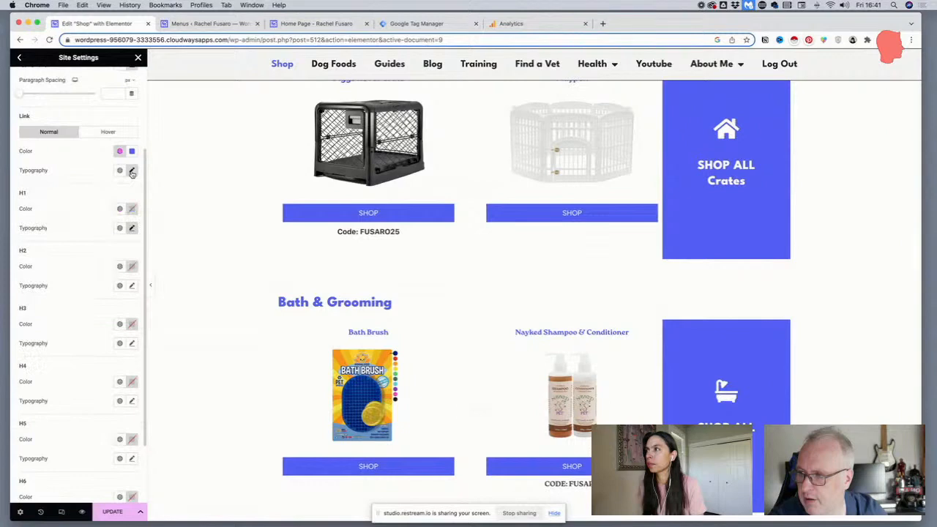
{"action": "left_click", "coordinate": [132, 229]}
{"action": "left_click", "coordinate": [132, 228]}
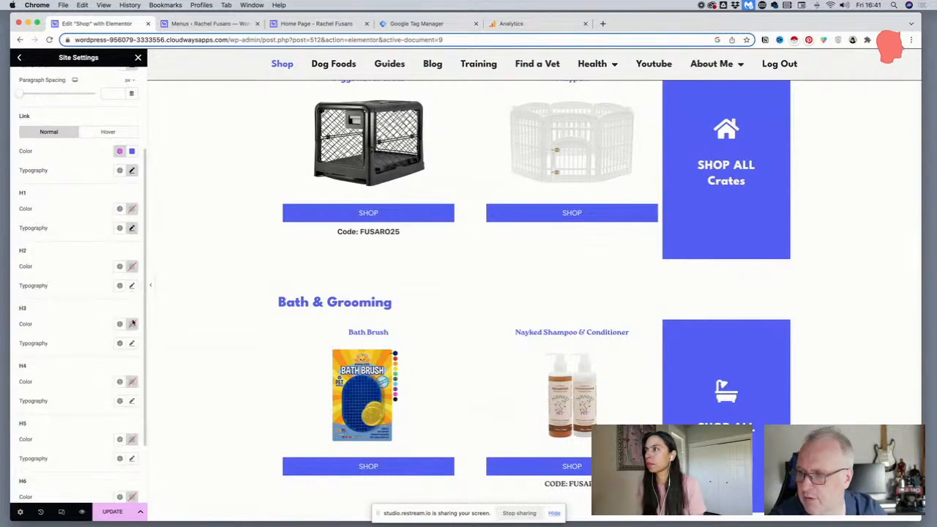
Set the H3 heading typography in the theme style to the League Spartan family at a size of 1.25 em
{"action": "left_click", "coordinate": [132, 344]}
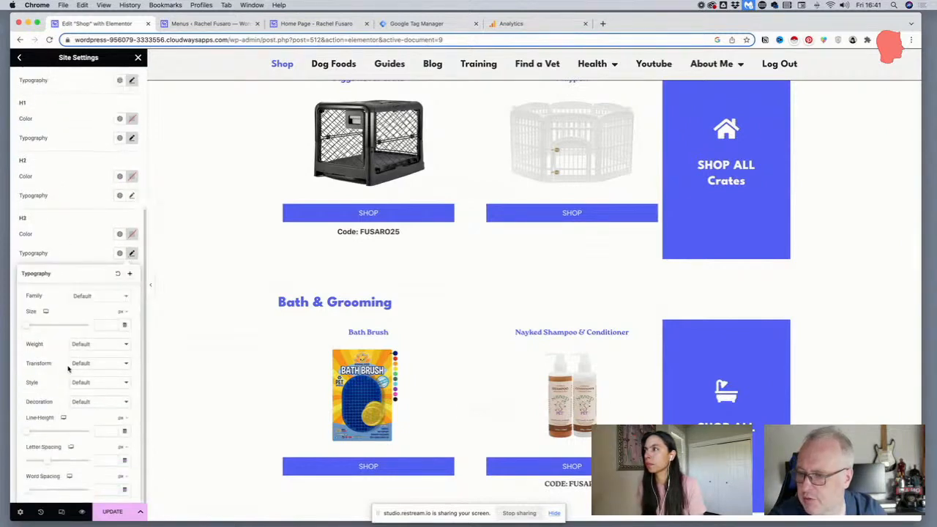
{"action": "left_click", "coordinate": [83, 297]}
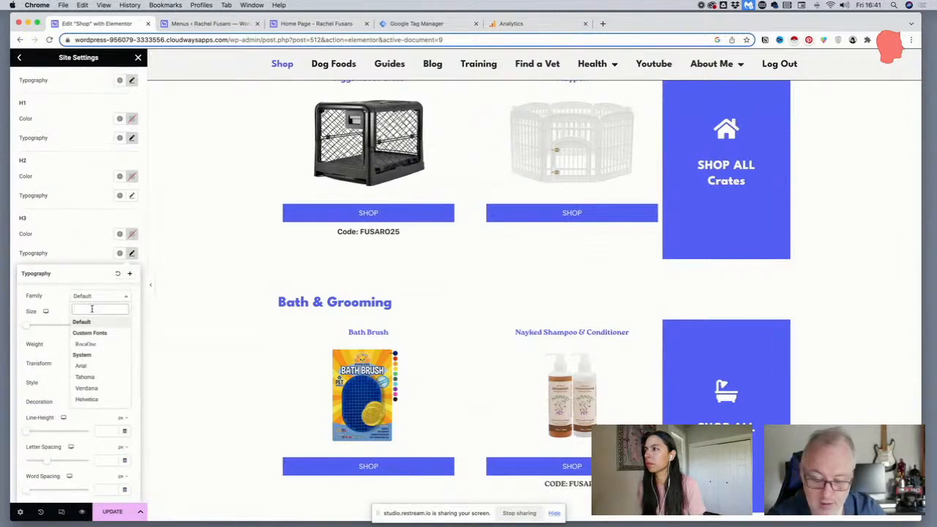
{"action": "type", "text": "Leag"}
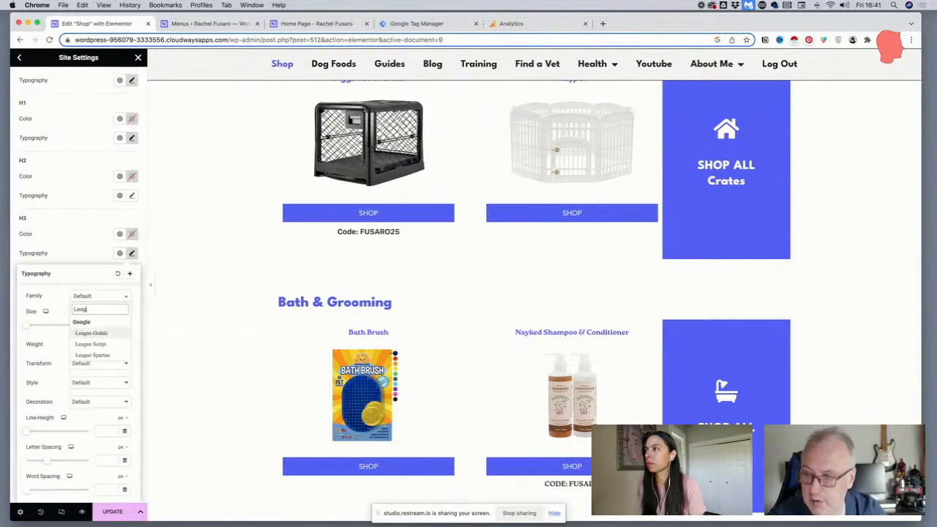
{"action": "left_click", "coordinate": [92, 355]}
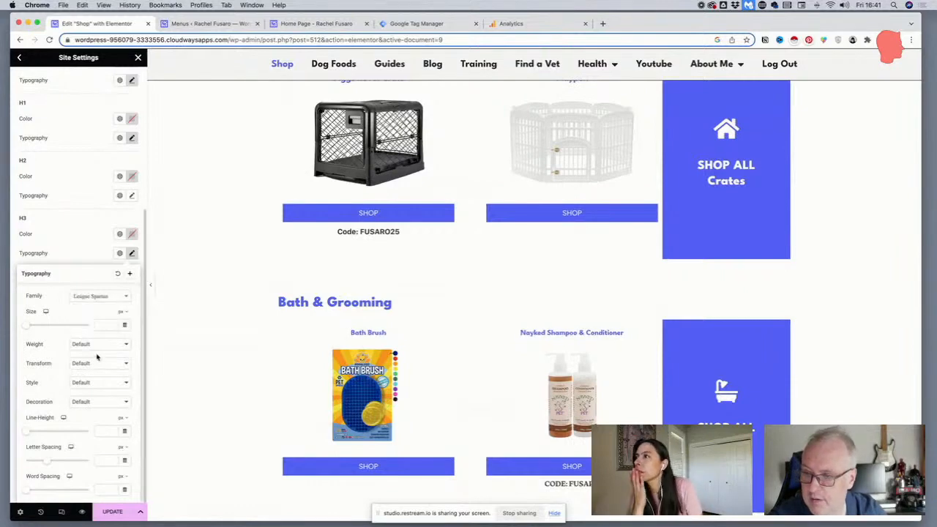
{"action": "scroll", "coordinate": [96, 357], "scroll_direction": "up", "scroll_amount": 1}
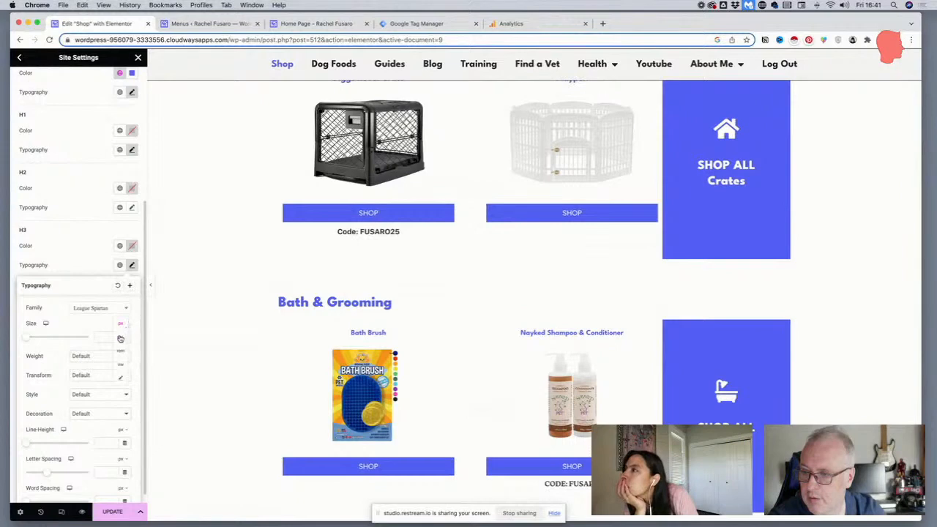
{"action": "type", "text": "1.25"}
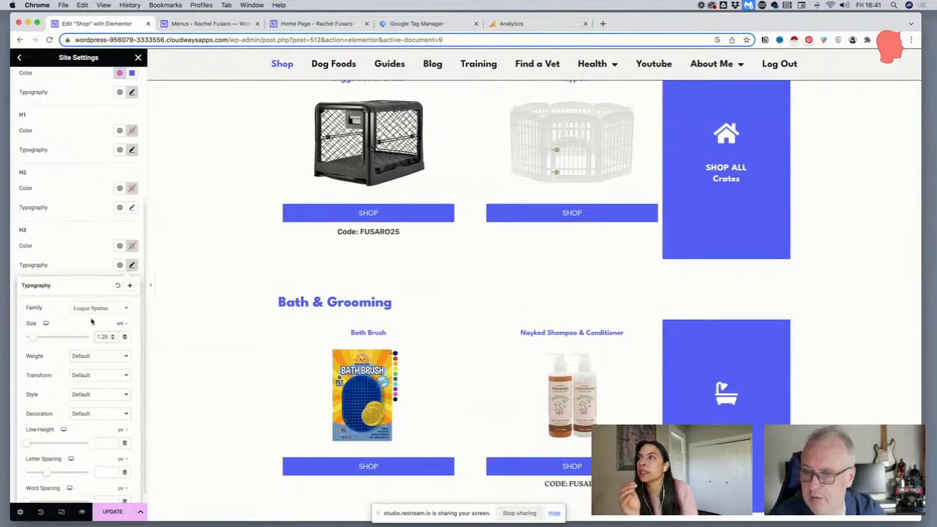
Try an H3 heading size of 1.5 em against the product grids, and restore it to 1.25 em
{"action": "scroll", "coordinate": [435, 283], "scroll_direction": "up", "scroll_amount": 2}
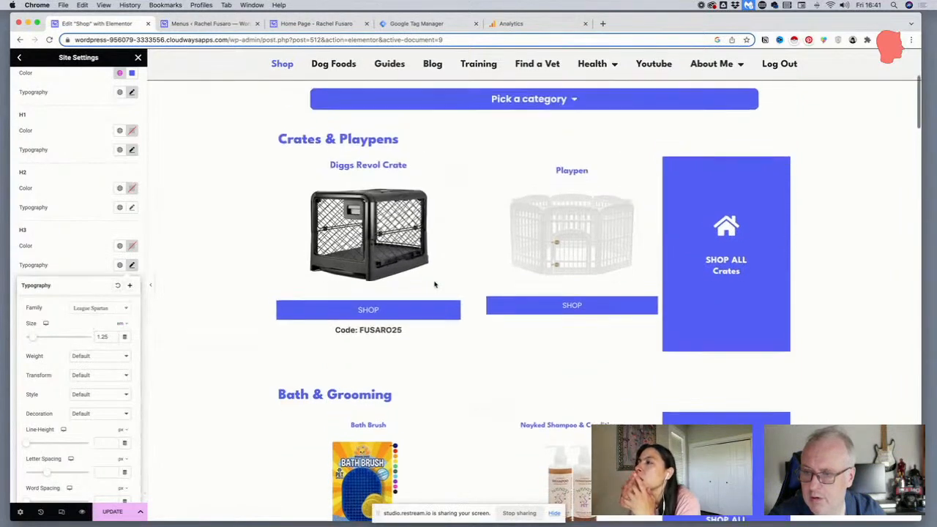
{"action": "scroll", "coordinate": [435, 284], "scroll_direction": "down", "scroll_amount": 1}
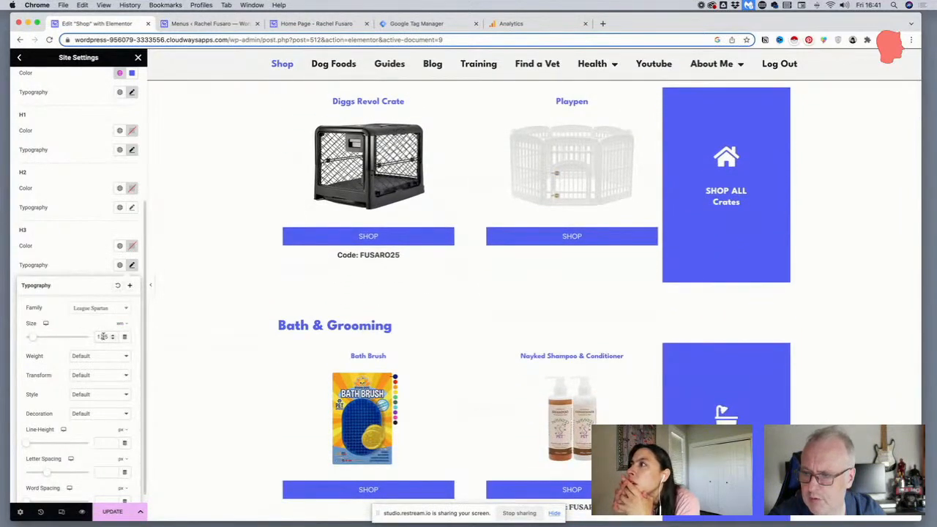
{"action": "left_click_drag", "start_coordinate": [102, 337], "coordinate": [115, 338]}
{"action": "type", "text": "5"}
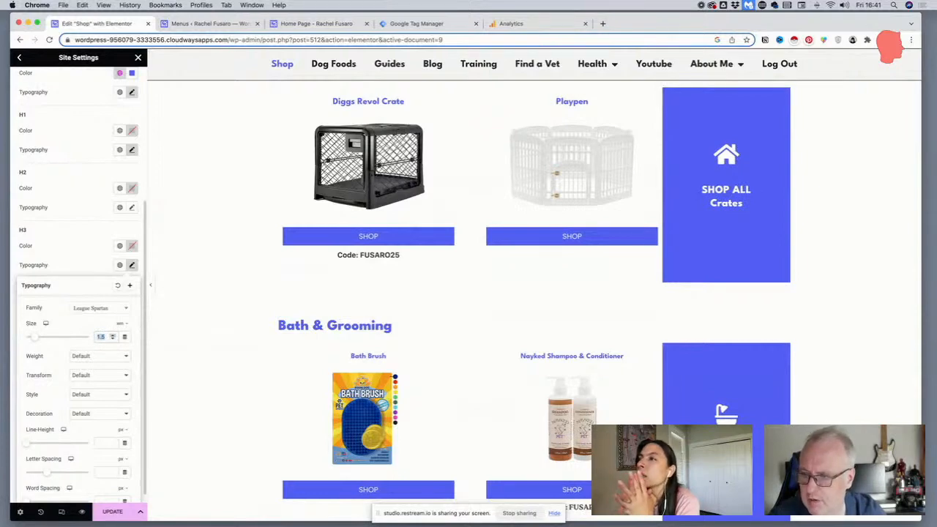
{"action": "type", "text": "1.2"}
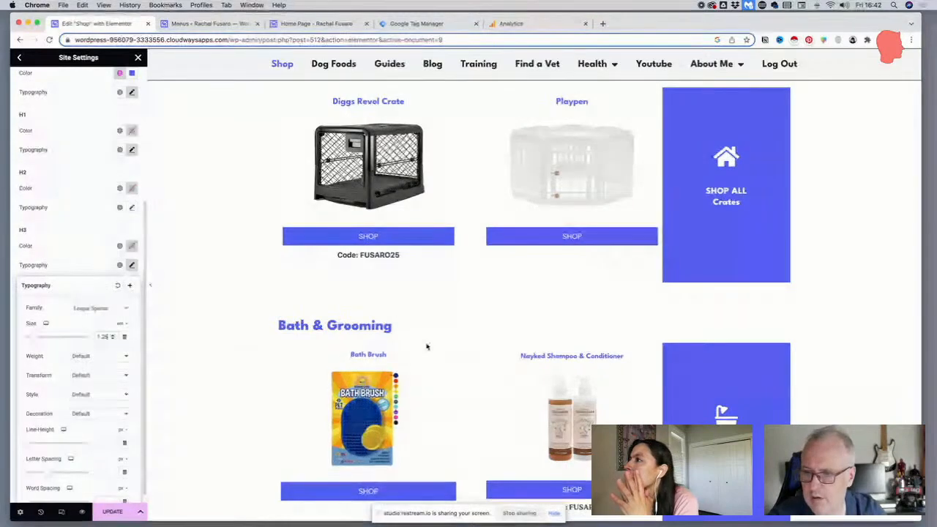
{"action": "type", "text": "5"}
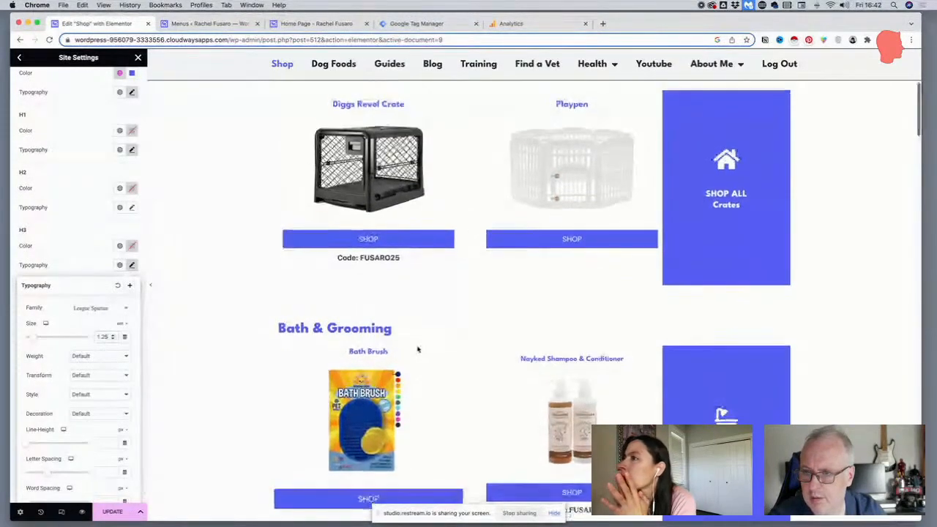
{"action": "scroll", "coordinate": [129, 263], "scroll_direction": "down", "scroll_amount": 1}
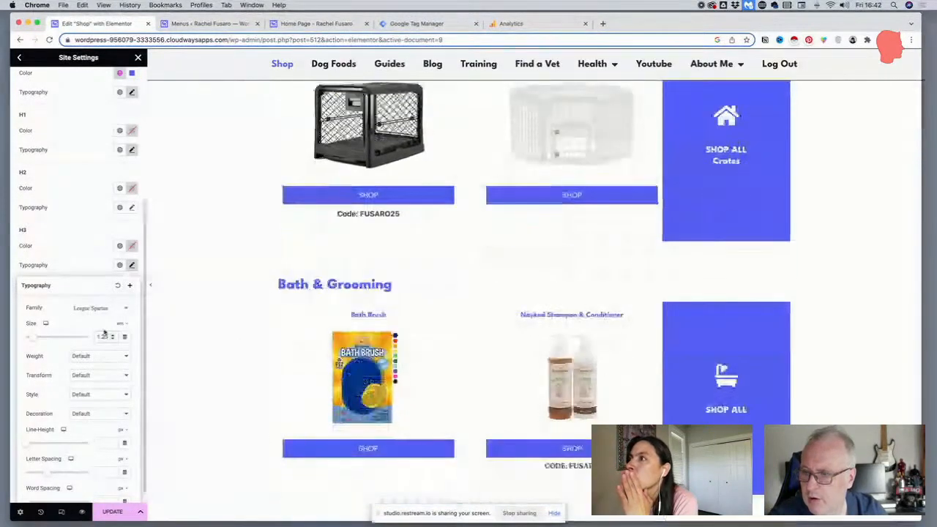
Set the H4 heading font family in the Typography theme style to League Spartan
{"action": "left_click", "coordinate": [131, 253]}
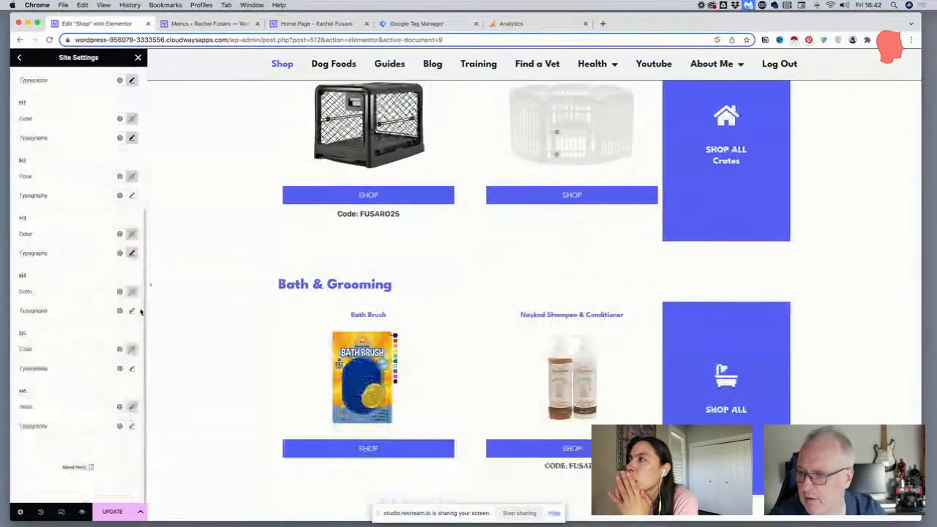
{"action": "left_click", "coordinate": [132, 316]}
{"action": "left_click", "coordinate": [108, 363]}
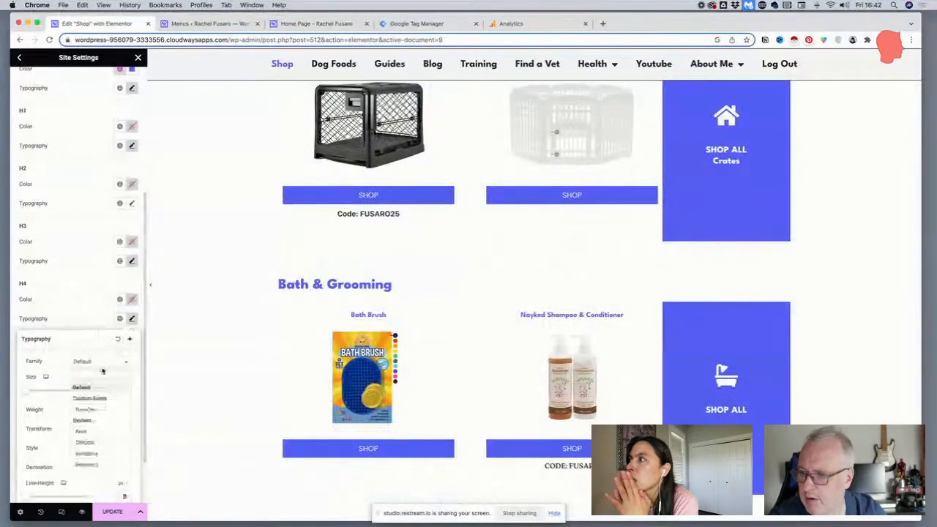
{"action": "type", "text": "rou"}
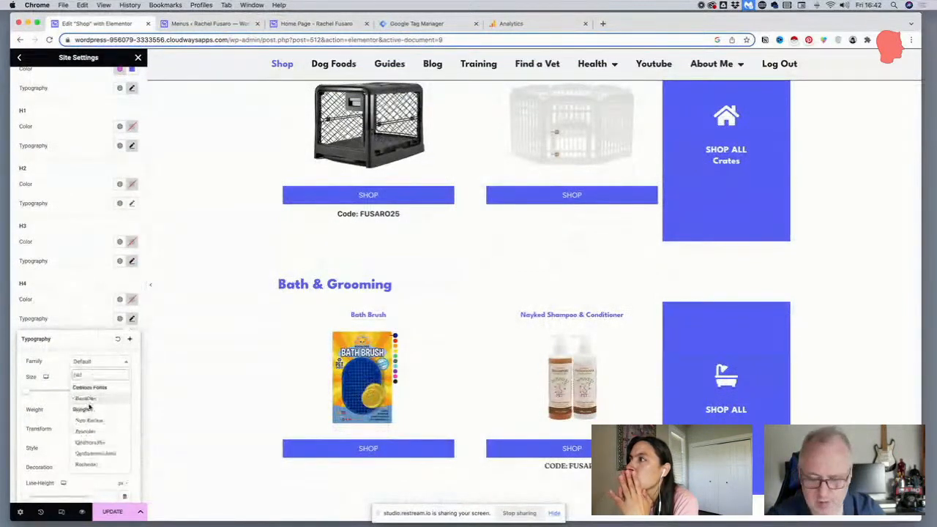
{"action": "key", "text": "BackSpace"}
{"action": "key", "text": "BackSpace"}
{"action": "key", "text": "BackSpace"}
{"action": "type", "text": "lea"}
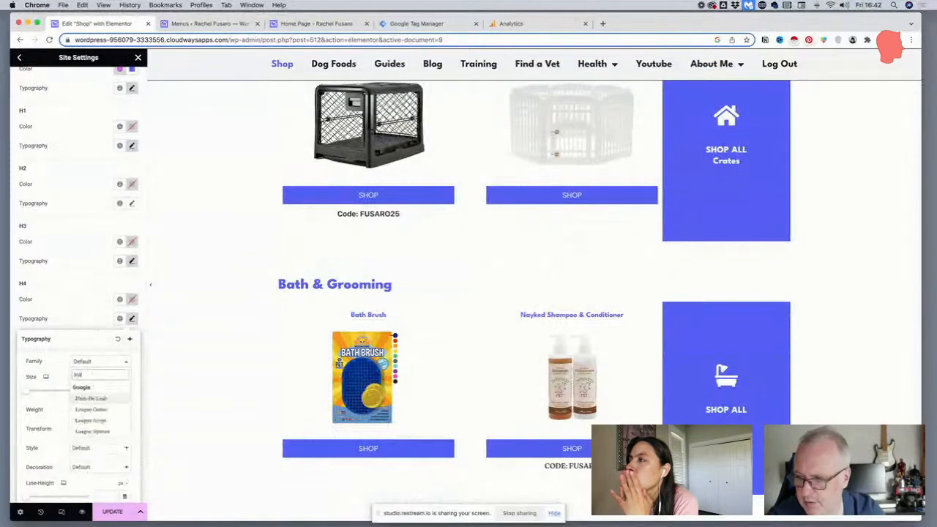
{"action": "left_click", "coordinate": [95, 432]}
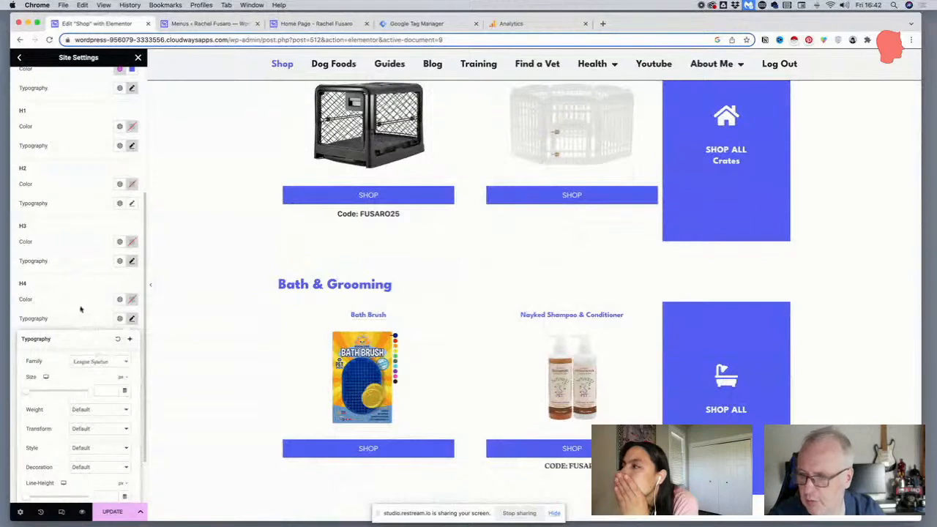
{"action": "left_click", "coordinate": [86, 316]}
Set the font family of both the H5 and H6 headings to League Spartan
{"action": "left_click", "coordinate": [132, 376]}
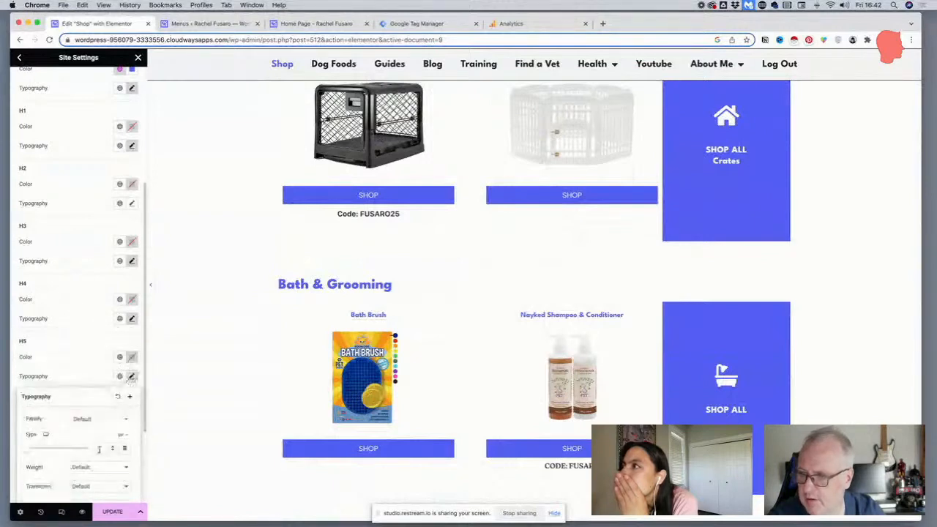
{"action": "left_click", "coordinate": [99, 420]}
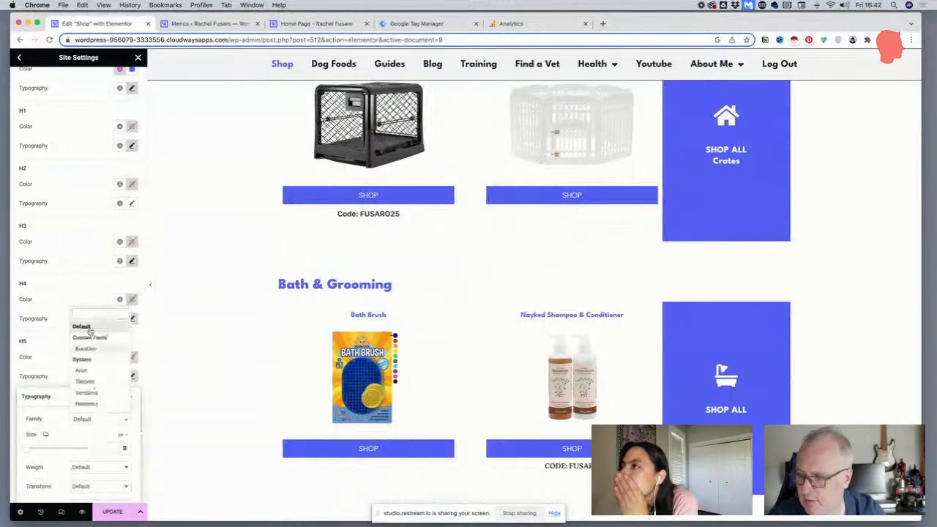
{"action": "type", "text": "League"}
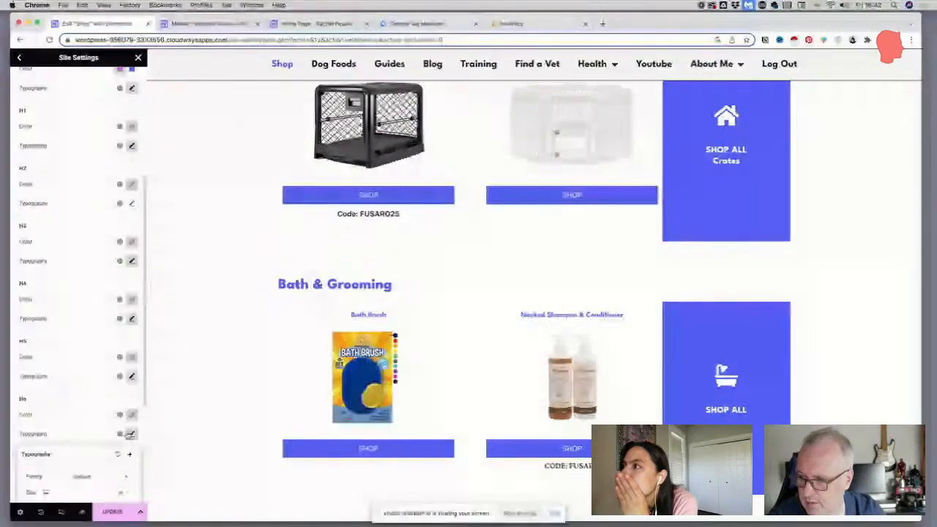
{"action": "left_click", "coordinate": [89, 477]}
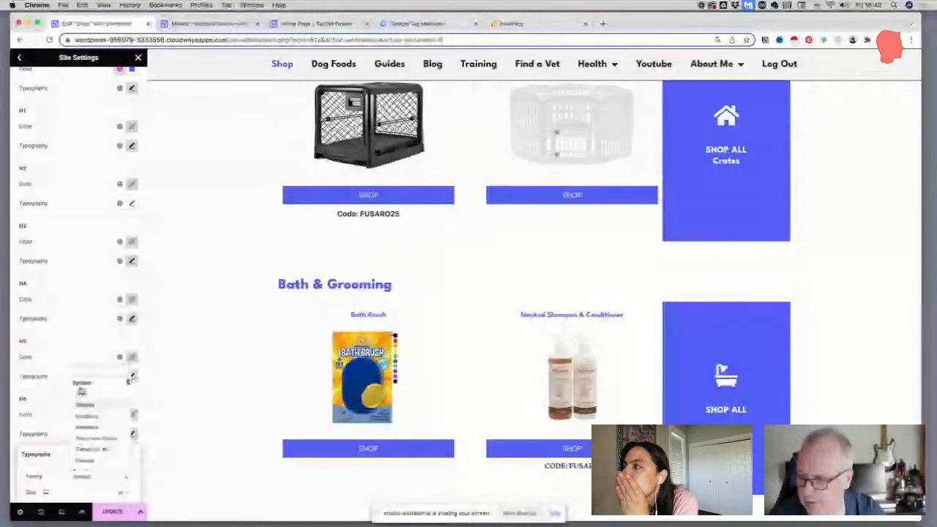
{"action": "type", "text": "League"}
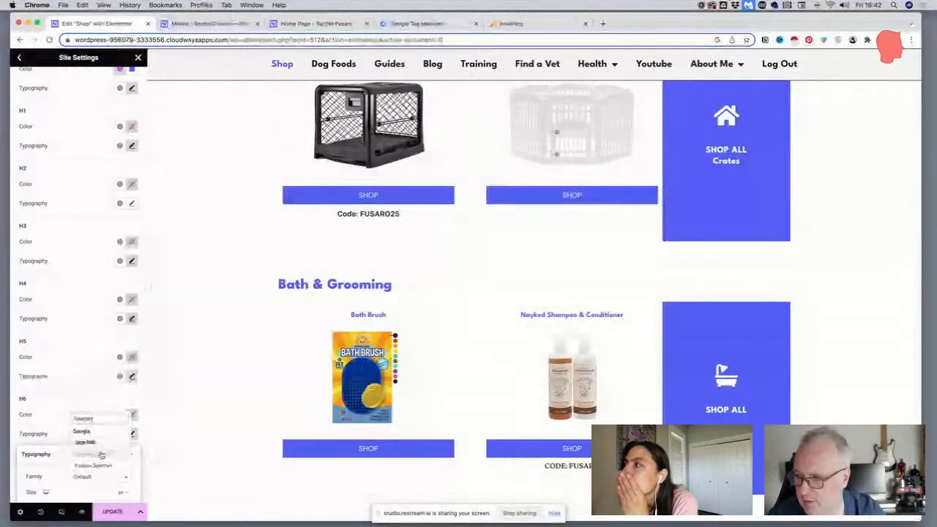
{"action": "left_click", "coordinate": [83, 421]}
Save the heading typography changes and return to the Site Settings overview
{"action": "scroll", "coordinate": [84, 421], "scroll_direction": "down", "scroll_amount": 4}
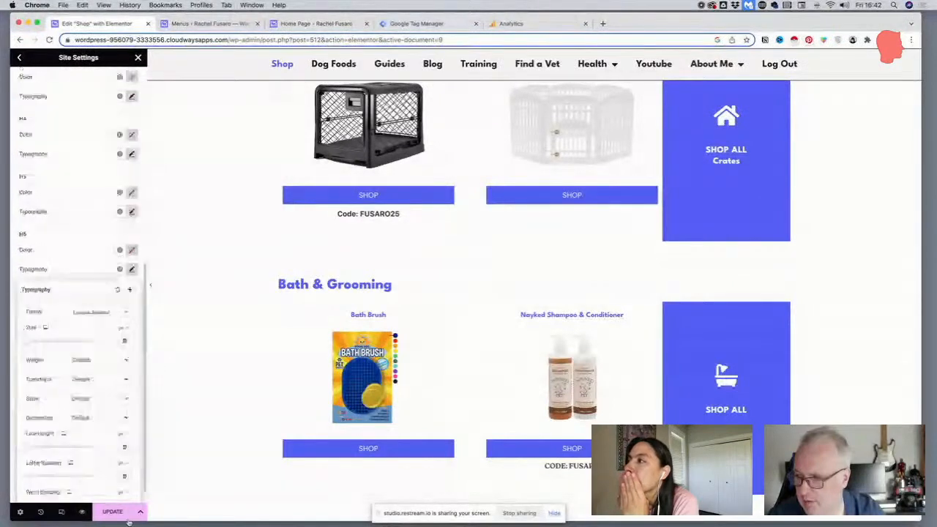
{"action": "left_click", "coordinate": [115, 513]}
{"action": "scroll", "coordinate": [100, 342], "scroll_direction": "up", "scroll_amount": 9}
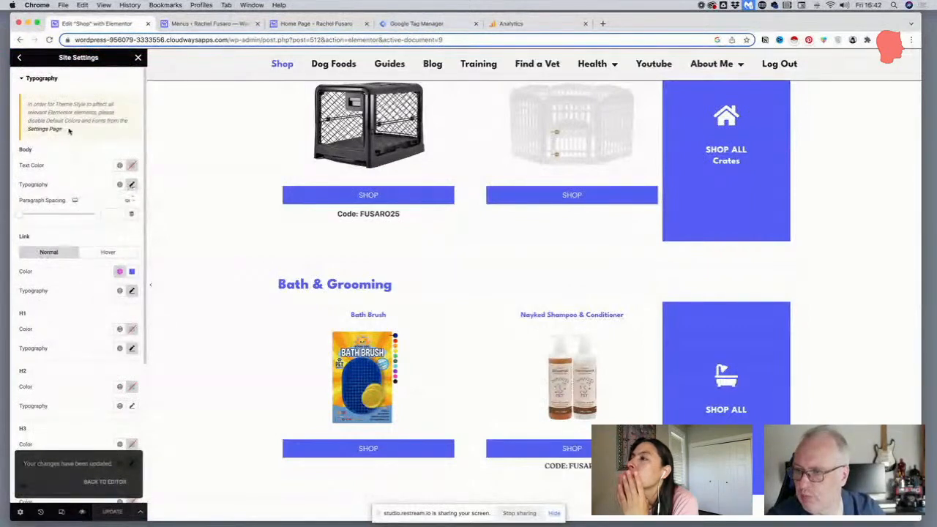
{"action": "left_click", "coordinate": [22, 78]}
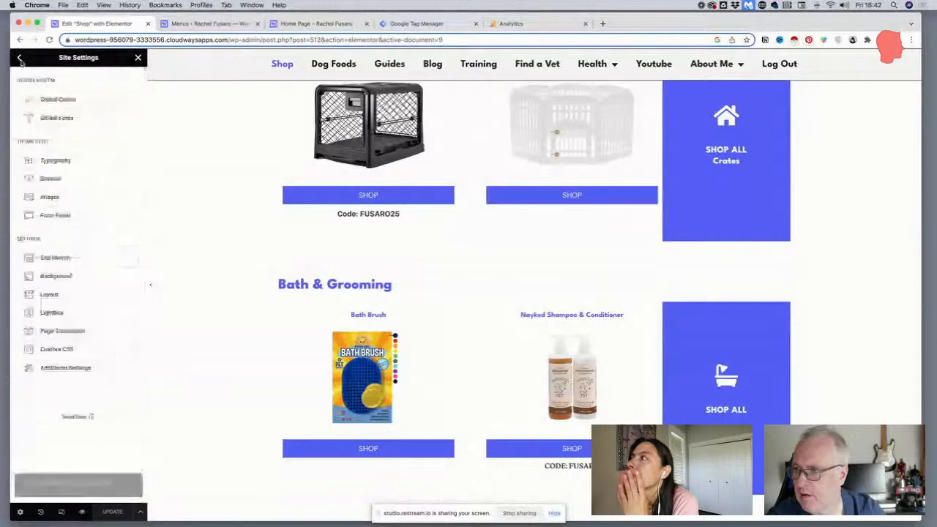
Examine the typography settings of the Primary, Secondary, Text and Accent styles in Global Fonts
{"action": "left_click", "coordinate": [51, 117]}
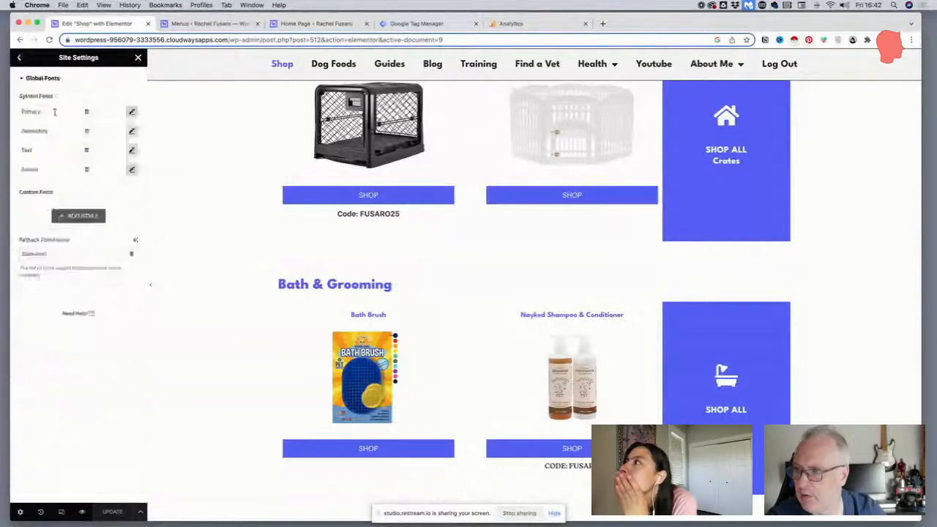
{"action": "left_click", "coordinate": [132, 112]}
{"action": "left_click", "coordinate": [132, 112]}
{"action": "left_click", "coordinate": [132, 131]}
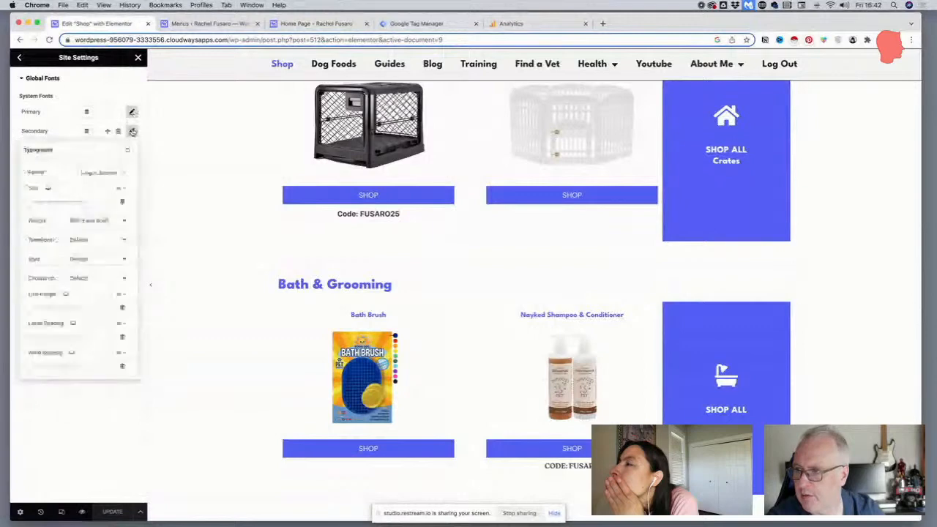
{"action": "left_click", "coordinate": [132, 150]}
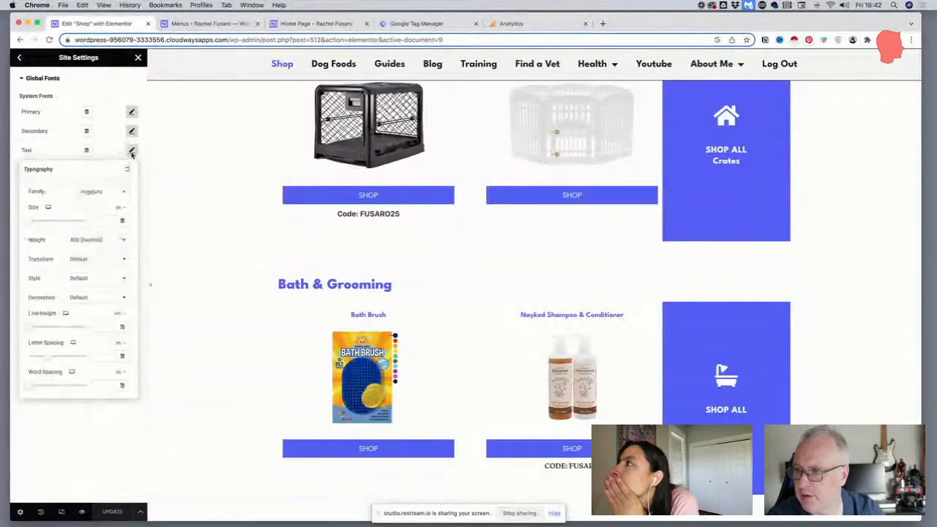
{"action": "left_click", "coordinate": [114, 83]}
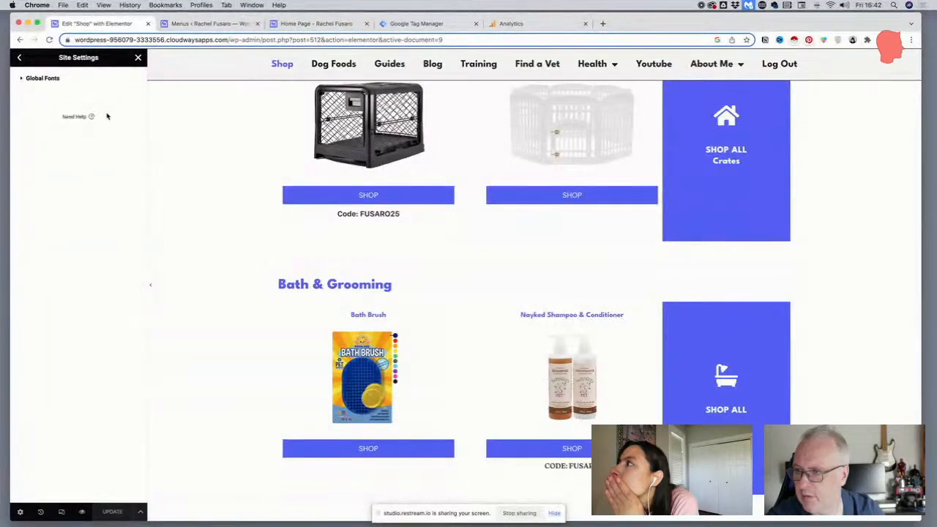
{"action": "left_click", "coordinate": [33, 78]}
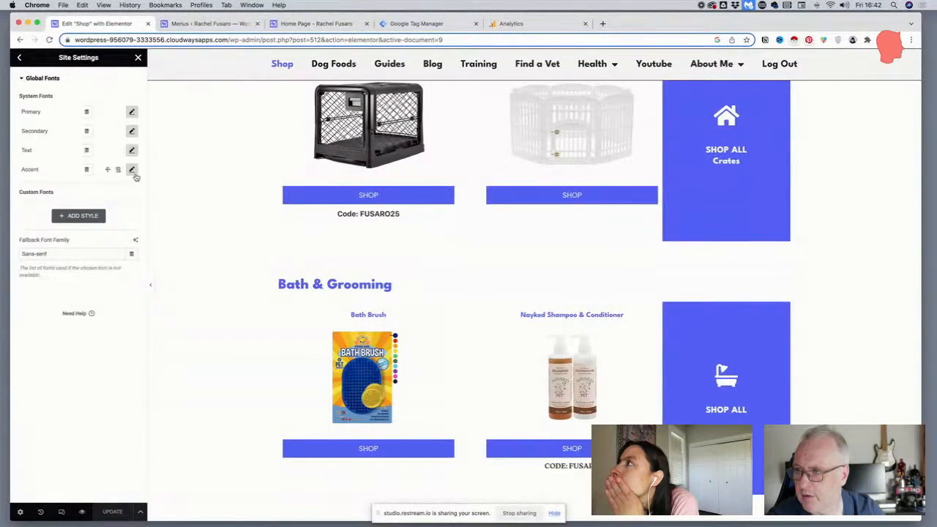
{"action": "left_click", "coordinate": [132, 170]}
{"action": "left_click", "coordinate": [132, 171]}
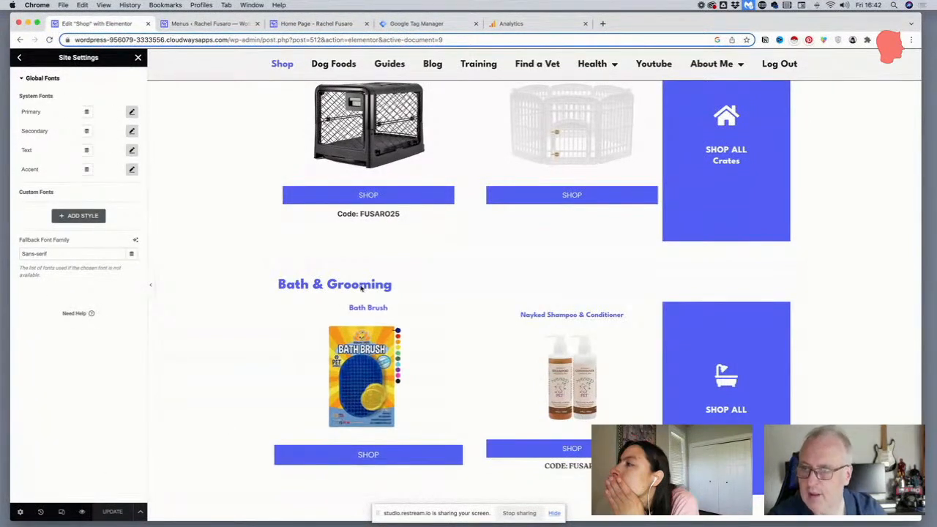
Open the live shop page and check the product titles and discount codes under Crates & Playpens and Bath & Grooming
{"action": "left_click", "coordinate": [288, 27]}
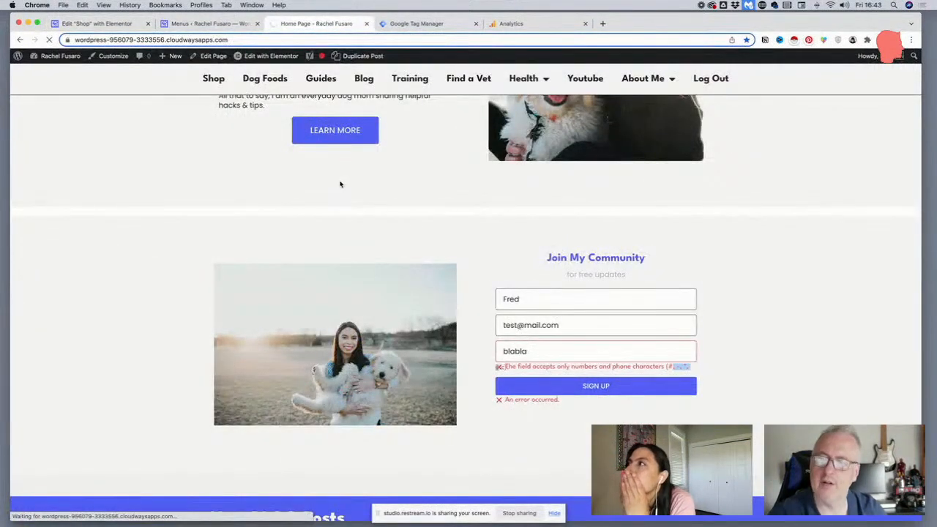
{"action": "scroll", "coordinate": [341, 183], "scroll_direction": "down", "scroll_amount": 1}
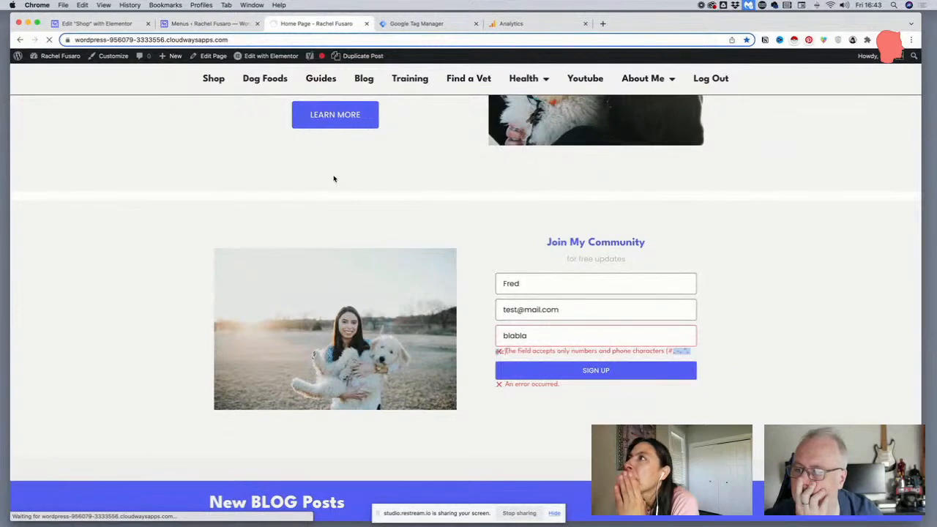
{"action": "scroll", "coordinate": [334, 177], "scroll_direction": "down", "scroll_amount": 5}
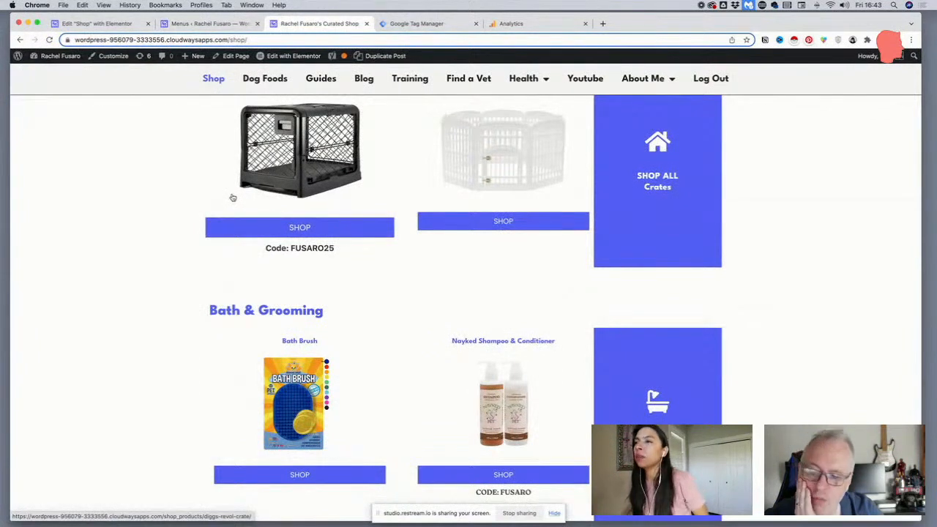
{"action": "scroll", "coordinate": [232, 198], "scroll_direction": "up", "scroll_amount": 1}
{"action": "scroll", "coordinate": [232, 198], "scroll_direction": "up", "scroll_amount": 3}
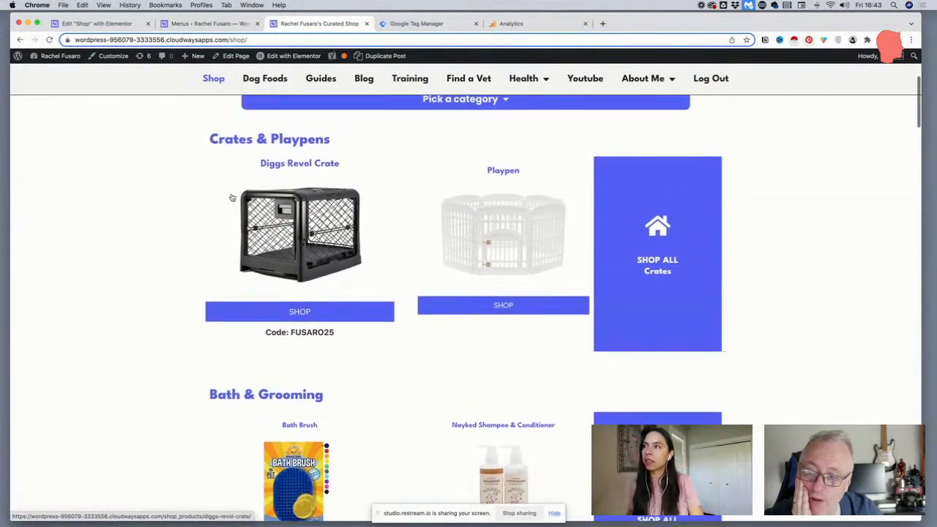
Return to the shop page editor and exit Site Settings
{"action": "left_click", "coordinate": [199, 24]}
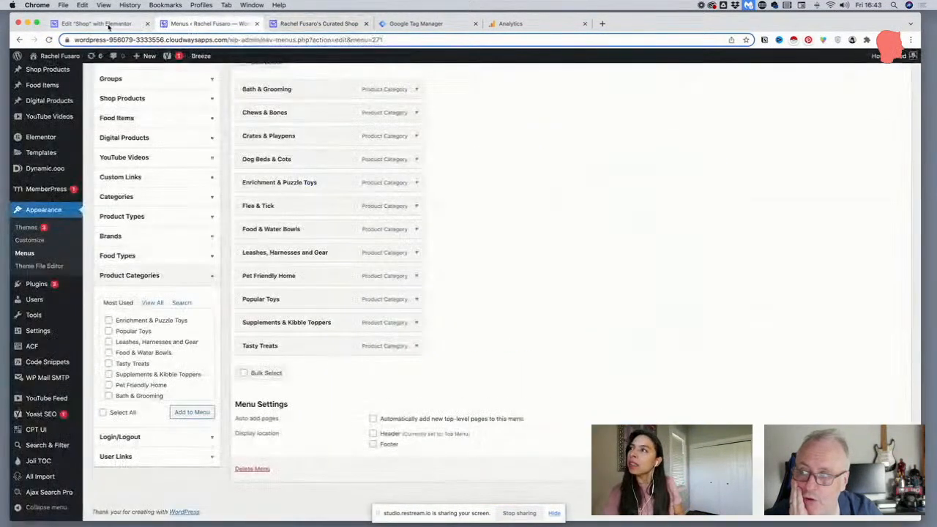
{"action": "left_click", "coordinate": [102, 24]}
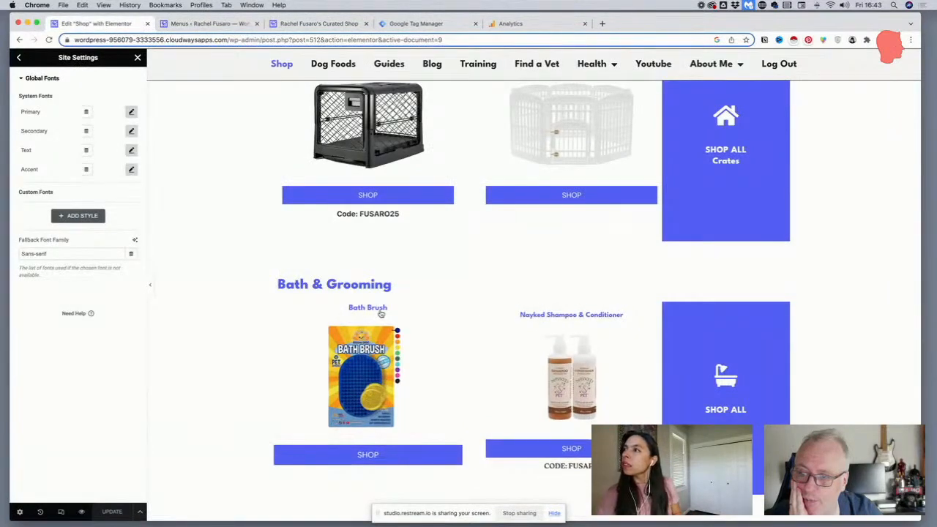
{"action": "left_click", "coordinate": [19, 59]}
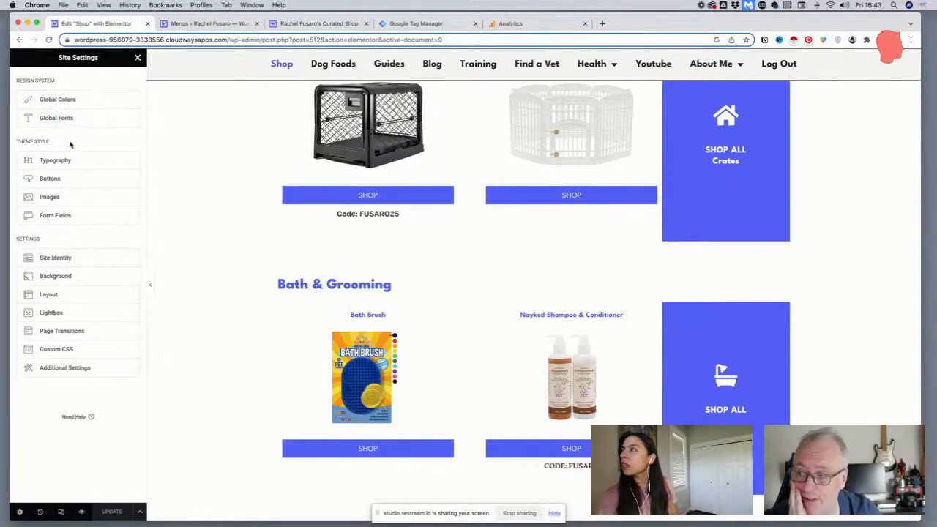
{"action": "left_click", "coordinate": [137, 59]}
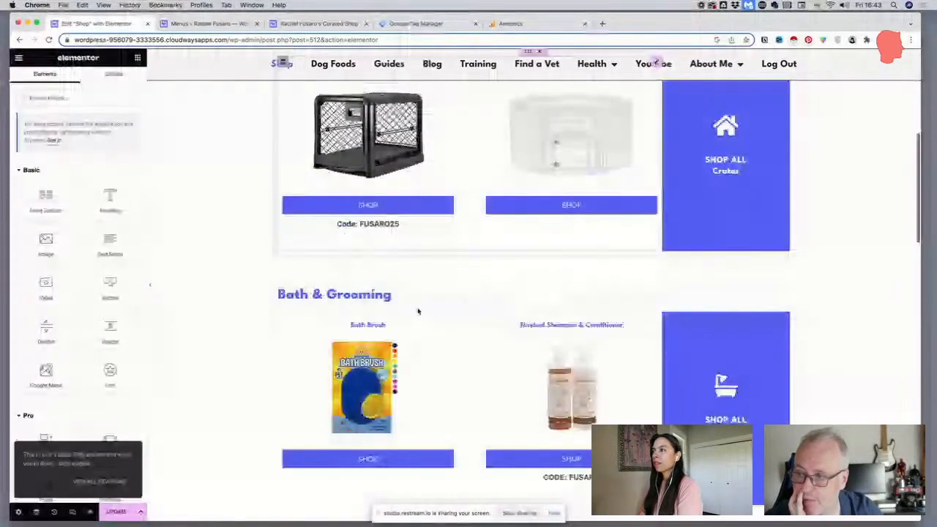
Inspect the typography settings of the Title item in the Bath & Grooming product grid
{"action": "left_click", "coordinate": [418, 311]}
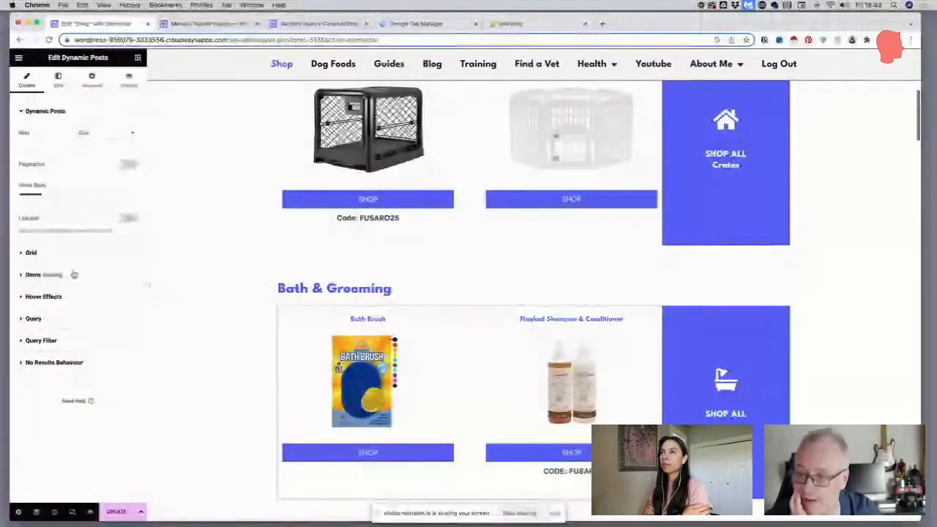
{"action": "left_click", "coordinate": [73, 277]}
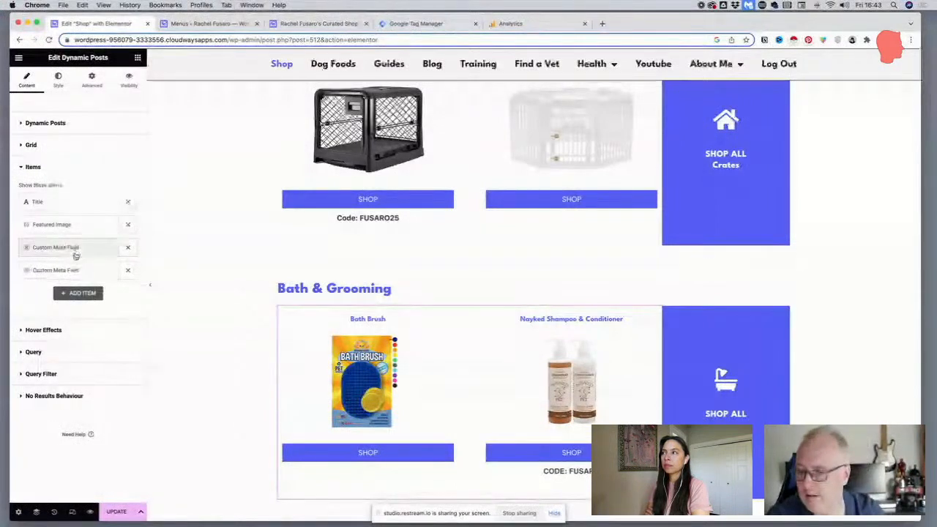
{"action": "left_click", "coordinate": [69, 202]}
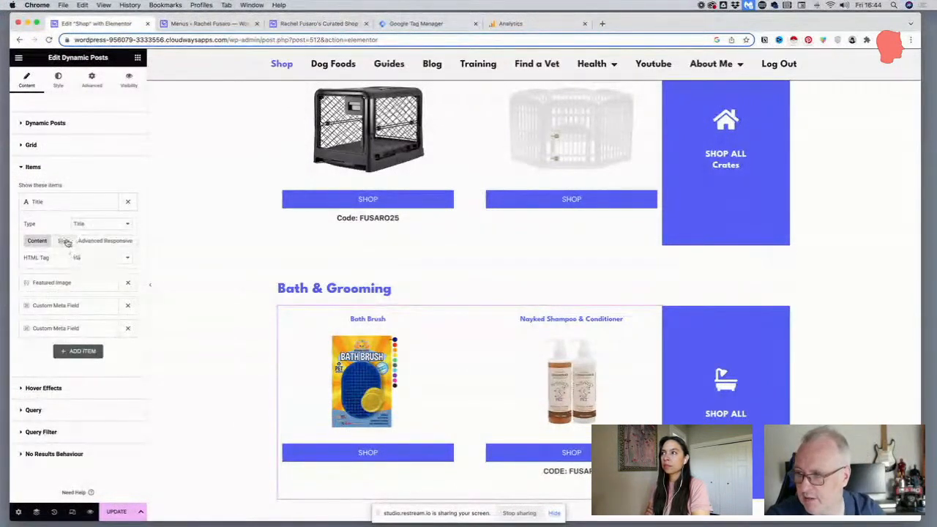
{"action": "left_click", "coordinate": [64, 241]}
{"action": "left_click", "coordinate": [126, 275]}
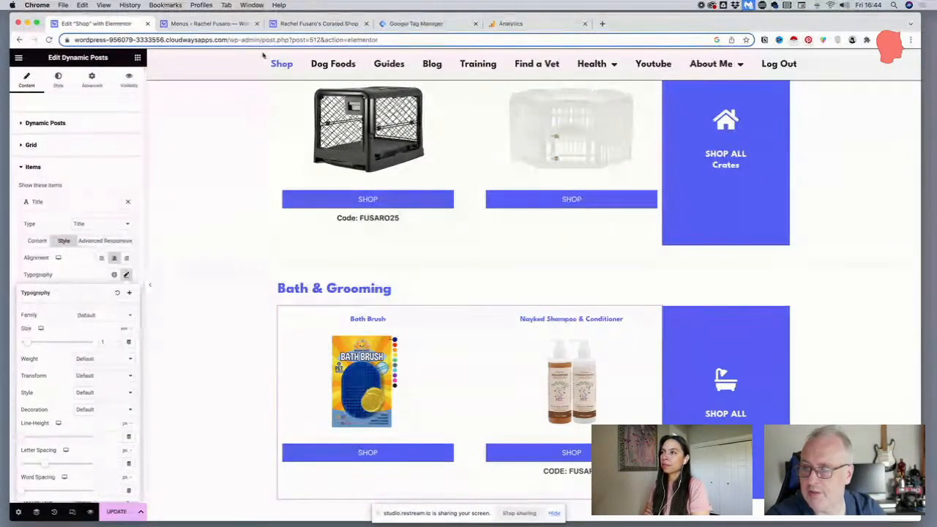
Compare the heading and product title styling across the category sections of the live shop page
{"action": "left_click", "coordinate": [307, 25]}
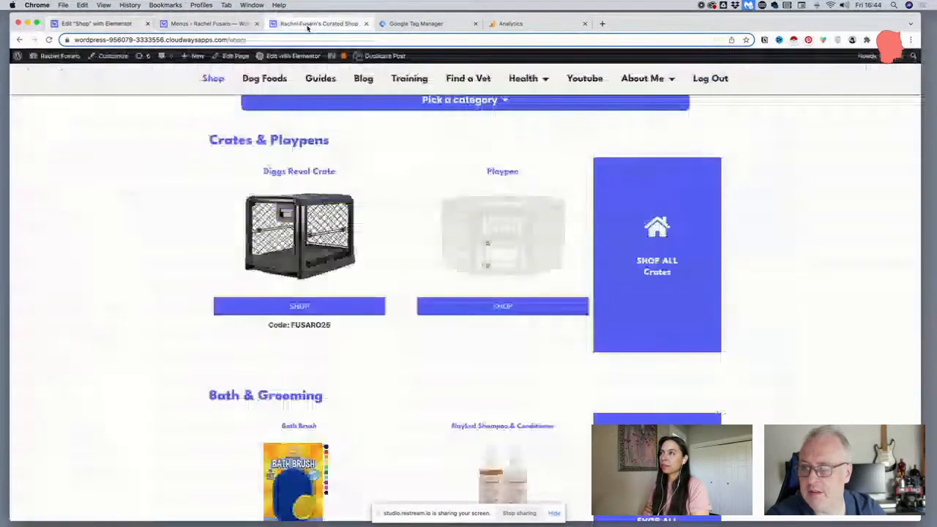
{"action": "scroll", "coordinate": [309, 196], "scroll_direction": "down", "scroll_amount": 3}
{"action": "scroll", "coordinate": [423, 354], "scroll_direction": "down", "scroll_amount": 3}
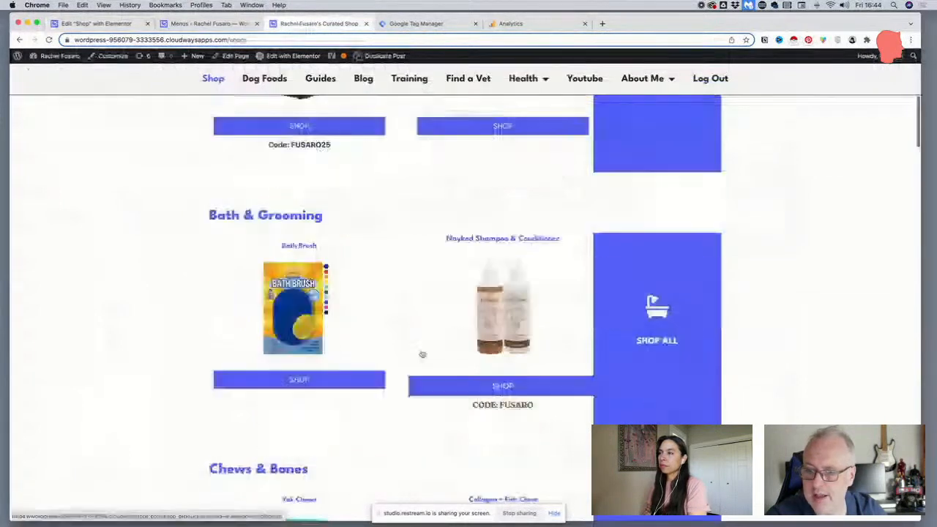
{"action": "scroll", "coordinate": [376, 257], "scroll_direction": "up", "scroll_amount": 6}
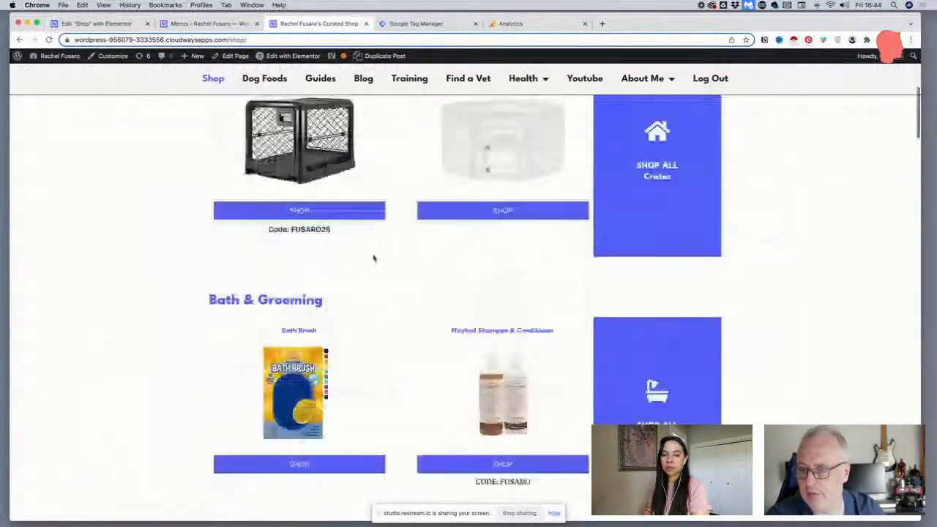
{"action": "scroll", "coordinate": [364, 252], "scroll_direction": "up", "scroll_amount": 8}
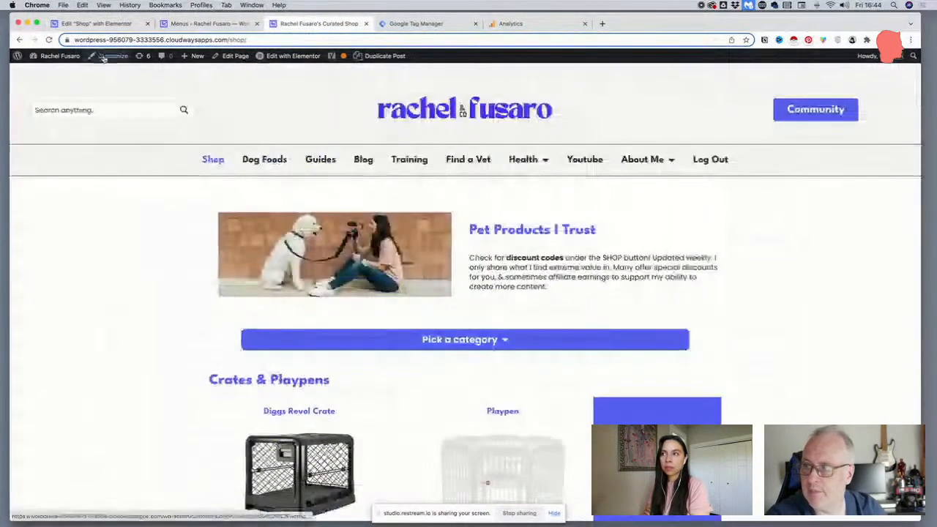
Open the theme customizer's Additional CSS for the shop page and locate the h3 rule, checking the product sections in the preview
{"action": "left_click", "coordinate": [105, 57]}
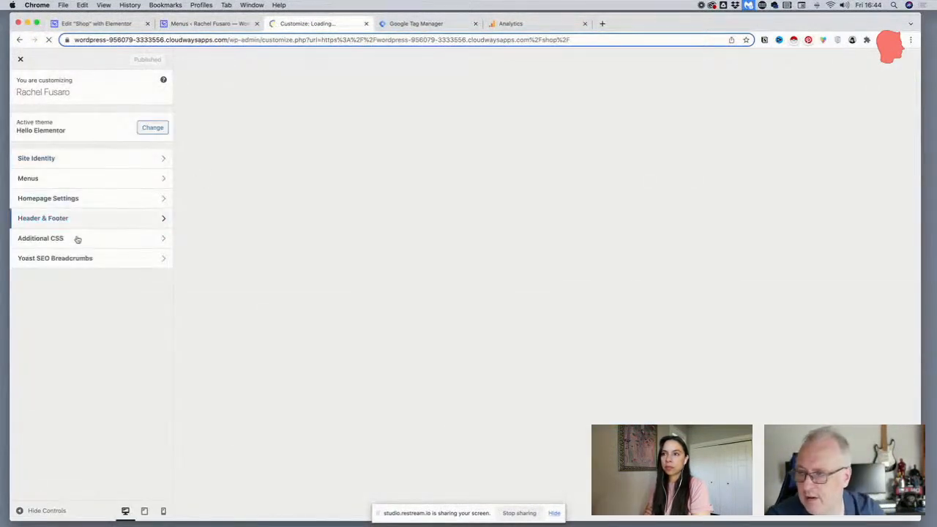
{"action": "left_click", "coordinate": [80, 240]}
{"action": "scroll", "coordinate": [86, 229], "scroll_direction": "down", "scroll_amount": 10}
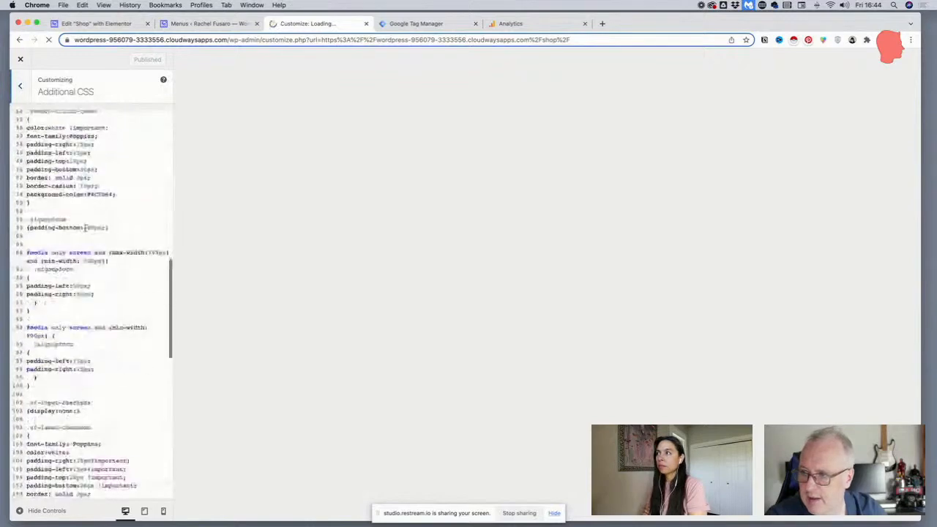
{"action": "scroll", "coordinate": [86, 229], "scroll_direction": "up", "scroll_amount": 15}
{"action": "scroll", "coordinate": [86, 229], "scroll_direction": "down", "scroll_amount": 20}
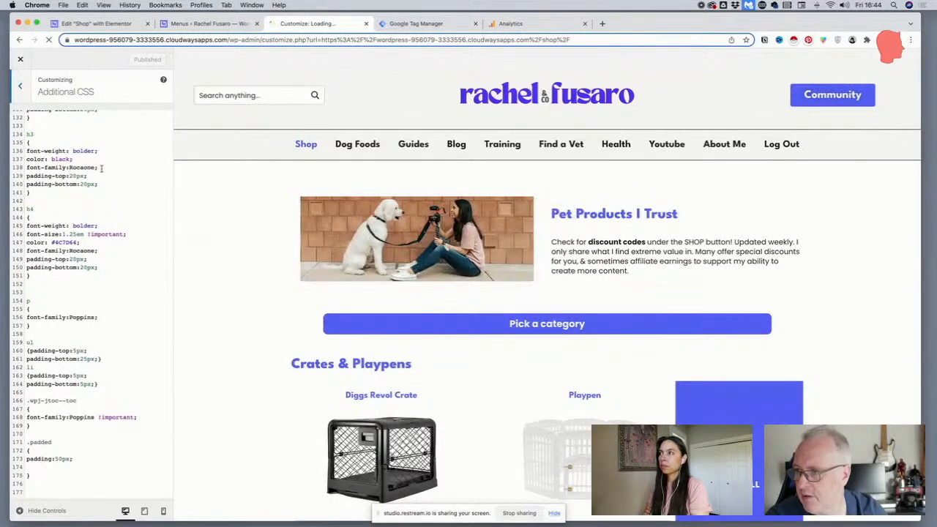
{"action": "left_click", "coordinate": [109, 168]}
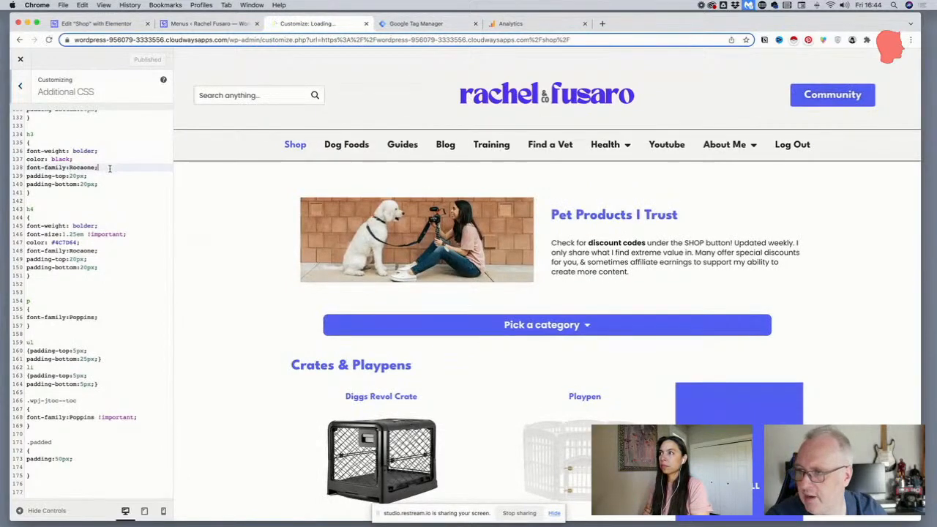
{"action": "scroll", "coordinate": [491, 270], "scroll_direction": "down", "scroll_amount": 5}
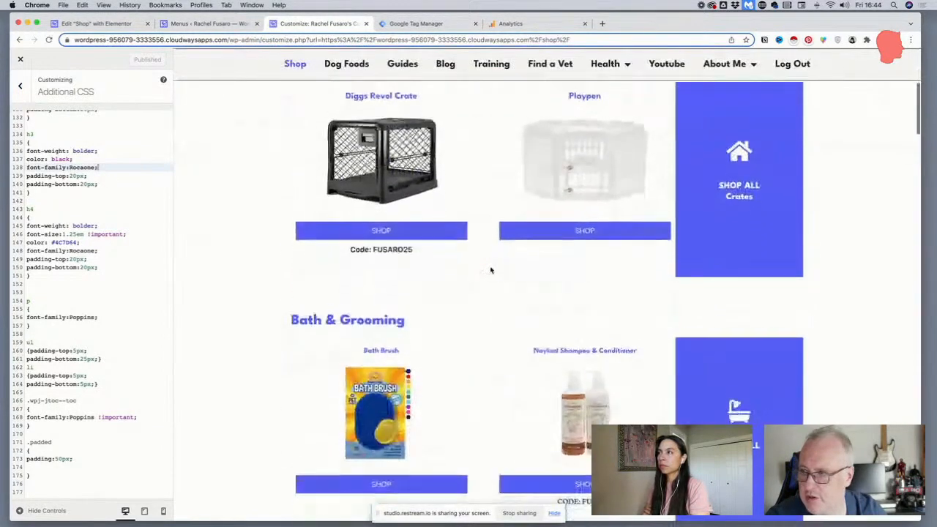
{"action": "scroll", "coordinate": [491, 270], "scroll_direction": "down", "scroll_amount": 4}
{"action": "scroll", "coordinate": [491, 270], "scroll_direction": "up", "scroll_amount": 2}
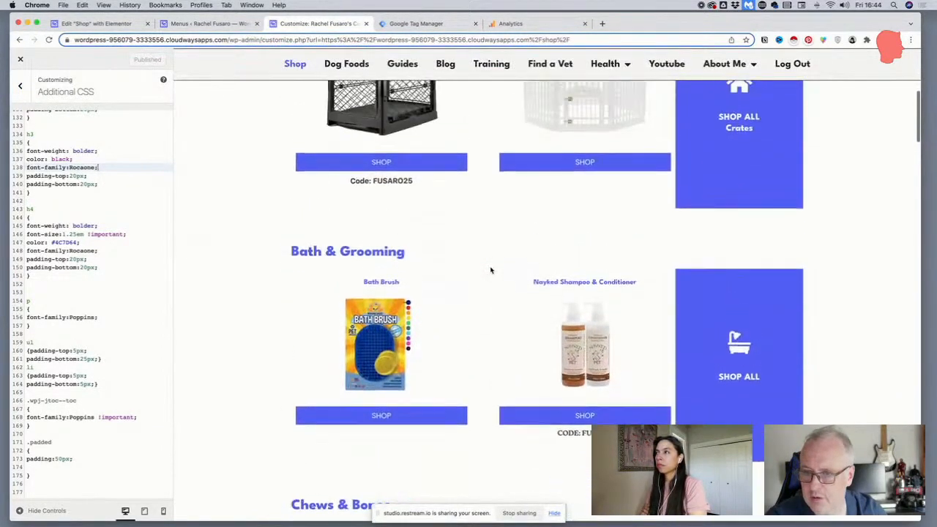
Remove the Rocaone font-family and black color declarations from the h3 rule in the Additional CSS
{"action": "left_click", "coordinate": [83, 159]}
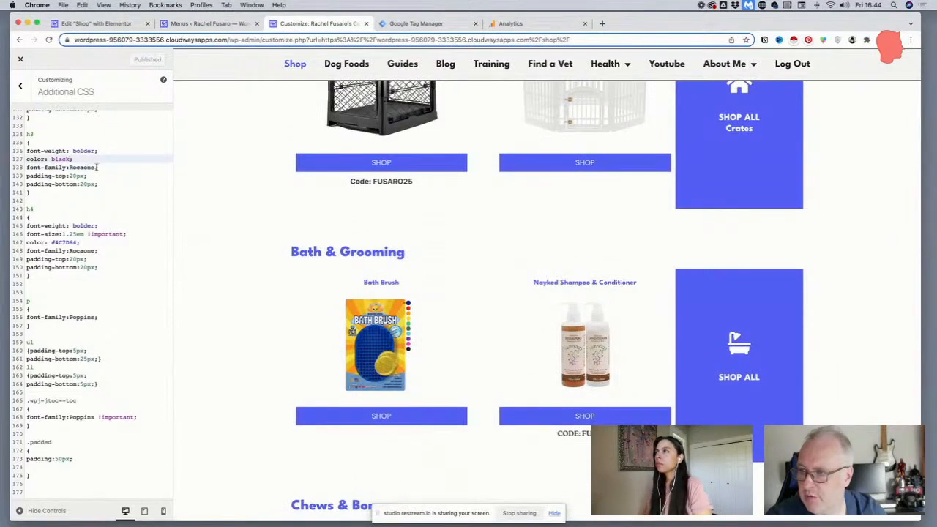
{"action": "left_click_drag", "start_coordinate": [97, 167], "coordinate": [27, 167]}
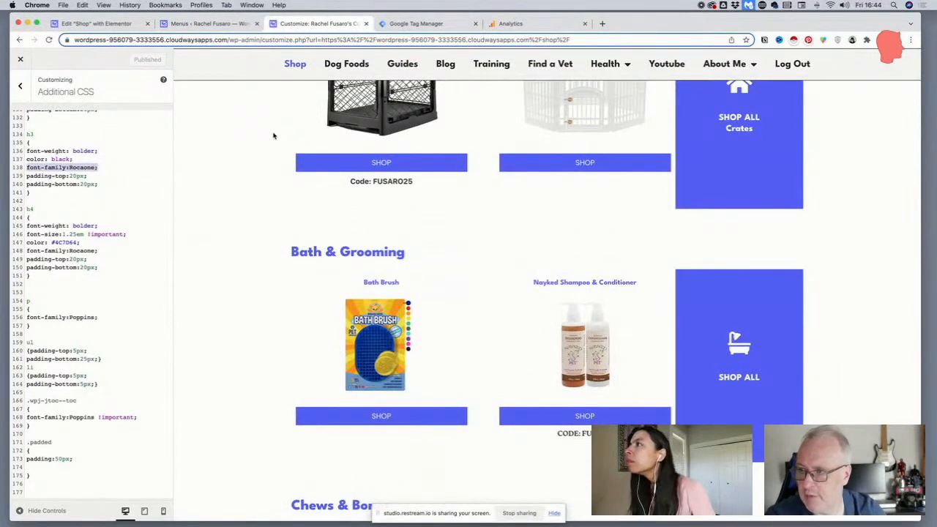
{"action": "key", "text": "BackSpace"}
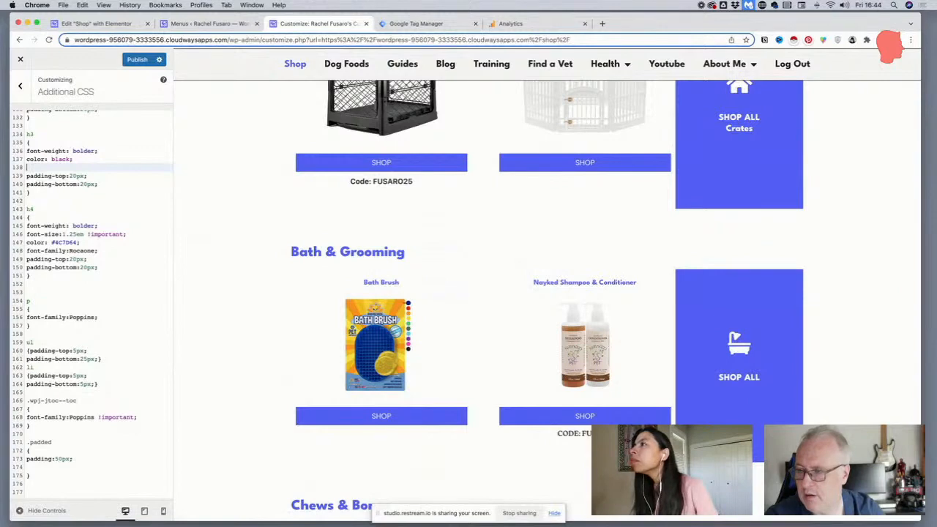
{"action": "key", "text": "Up"}
{"action": "key", "text": "Down"}
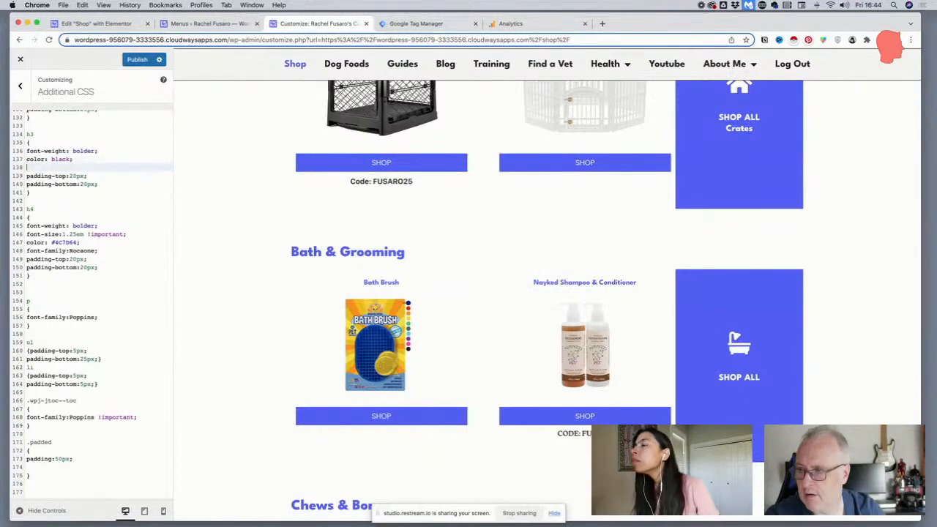
{"action": "key", "text": "Up"}
{"action": "key", "text": "shift+Down"}
{"action": "key", "text": "BackSpace"}
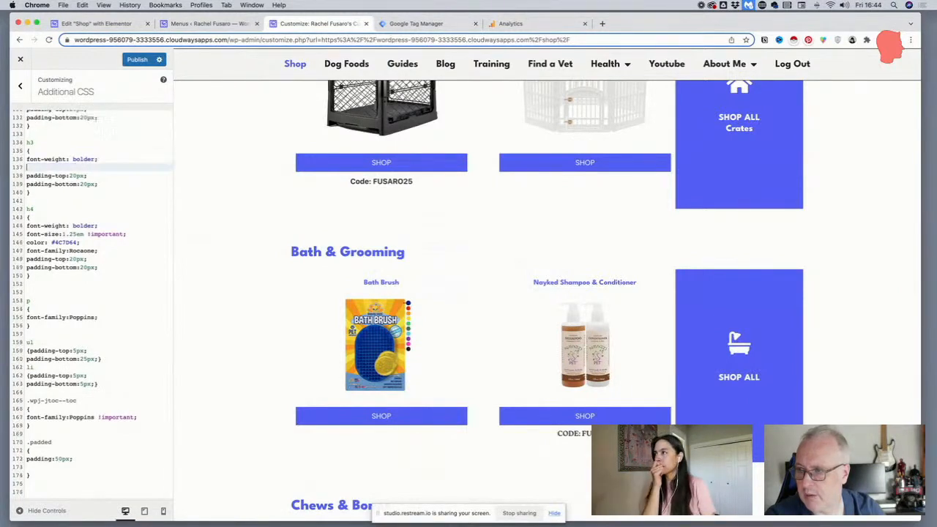
{"action": "key", "text": "Down"}
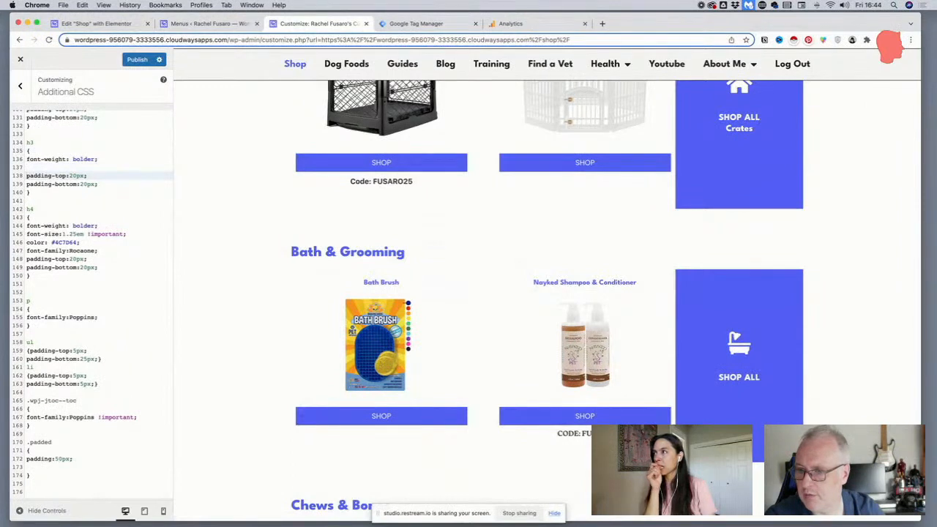
{"action": "key", "text": "Up"}
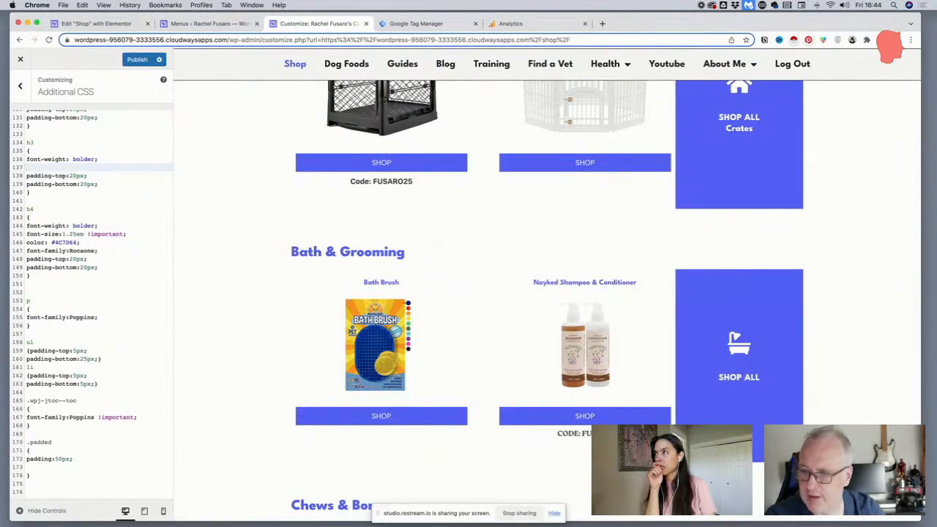
Add font-size: 1.25em !important to the h3 rule in the Additional CSS and publish the change
{"action": "type", "text": "font-s"}
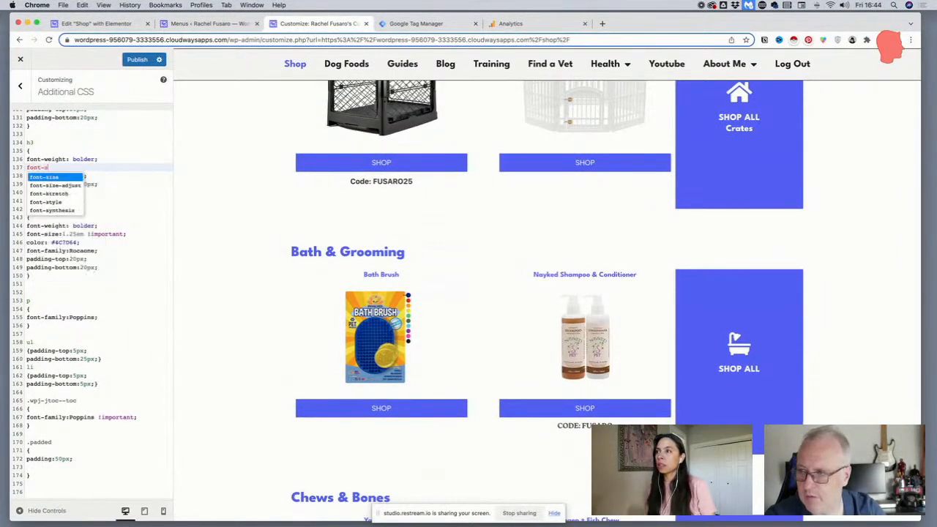
{"action": "type", "text": "ize:1"}
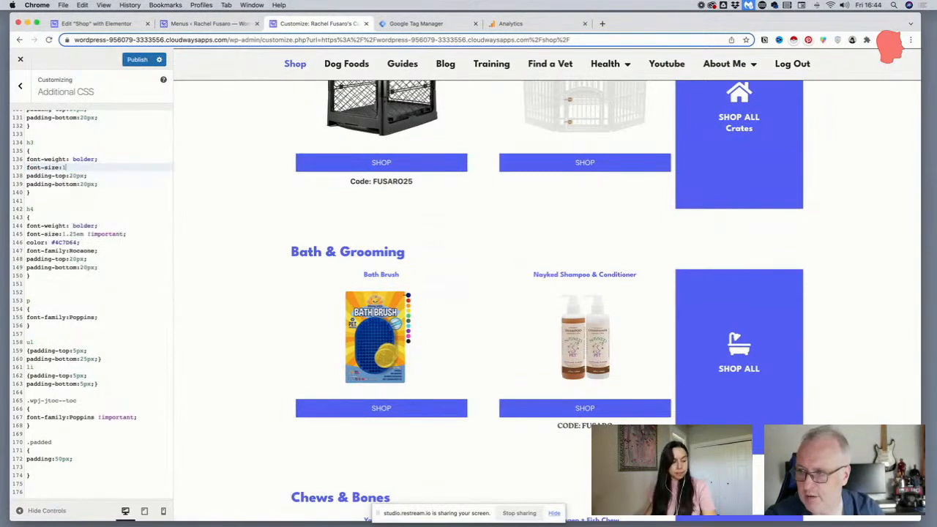
{"action": "type", "text": ".75em"}
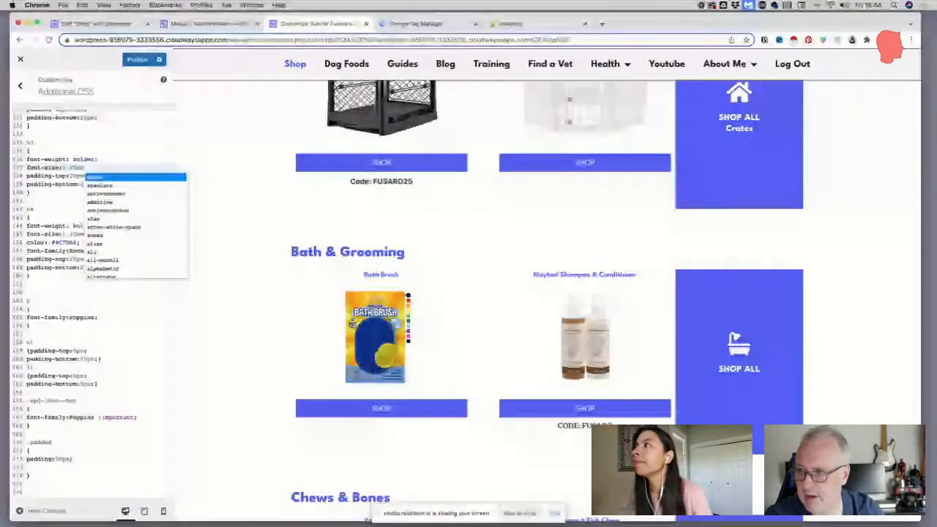
{"action": "type", "text": "; !;"}
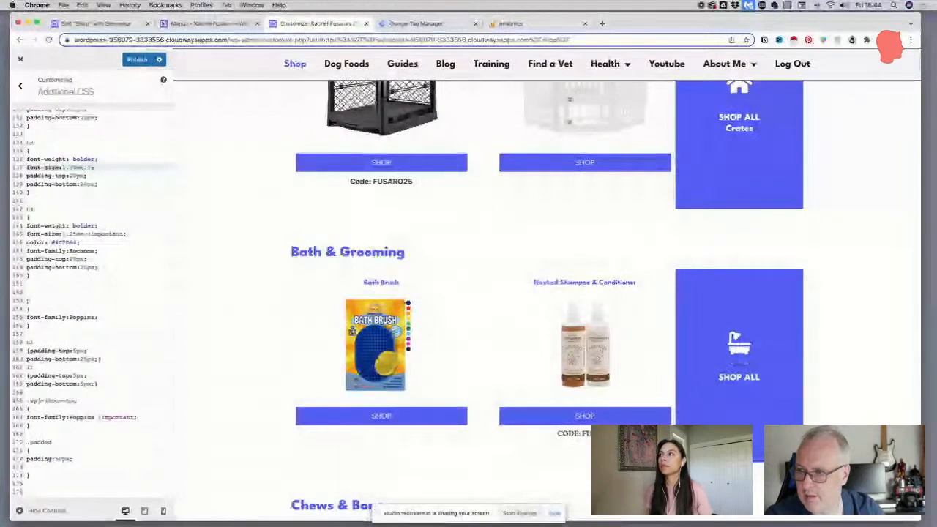
{"action": "key", "text": "Left"}
{"action": "type", "text": "!important"}
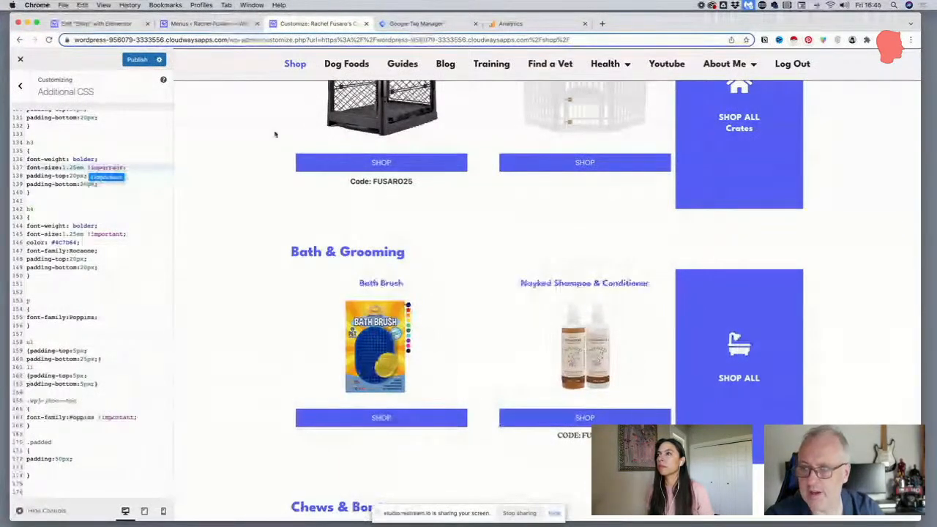
{"action": "key", "text": "Escape"}
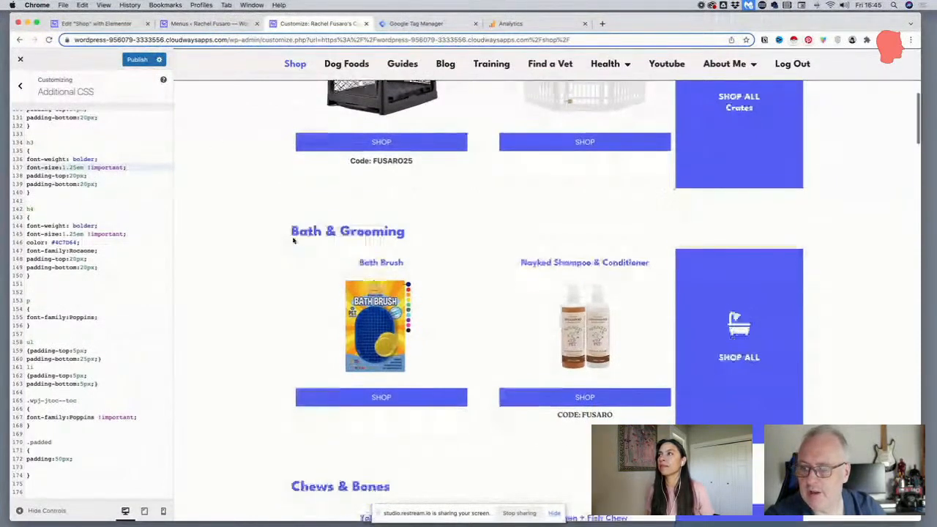
{"action": "triple_click", "coordinate": [107, 169]}
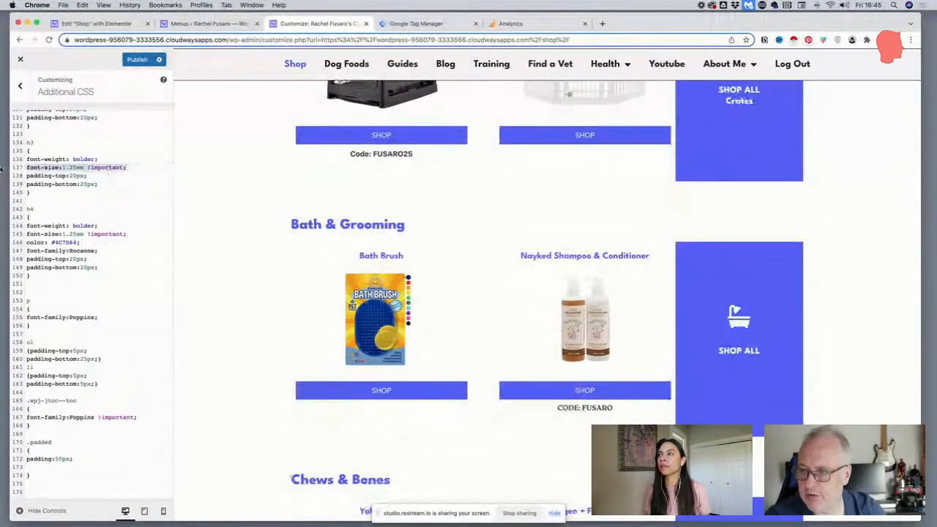
{"action": "scroll", "coordinate": [250, 261], "scroll_direction": "down", "scroll_amount": 5}
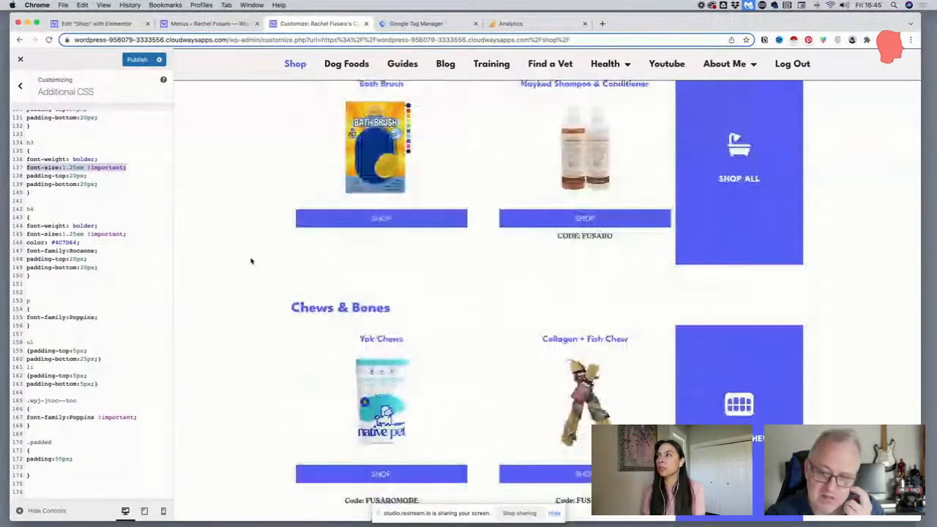
{"action": "left_click", "coordinate": [136, 59]}
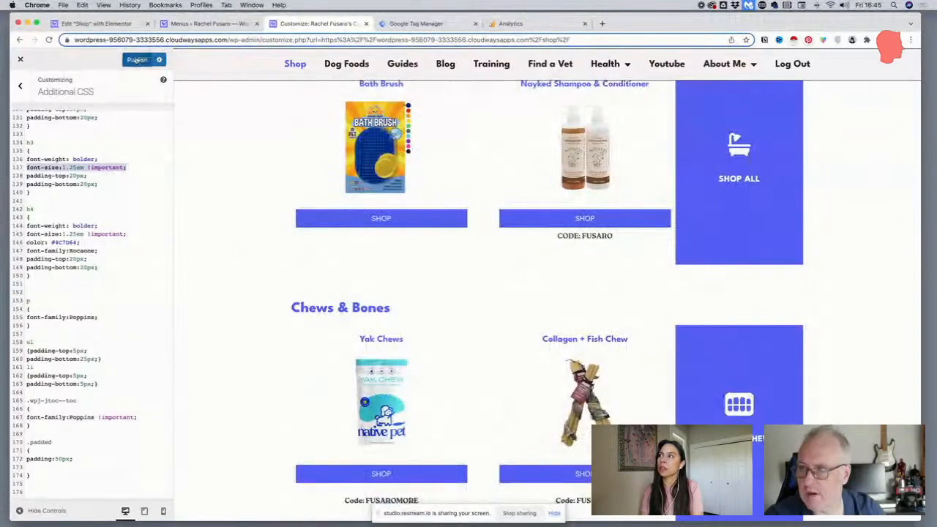
Mark the Poppins font-family in the p rule as !important and publish the change
{"action": "left_click", "coordinate": [121, 188]}
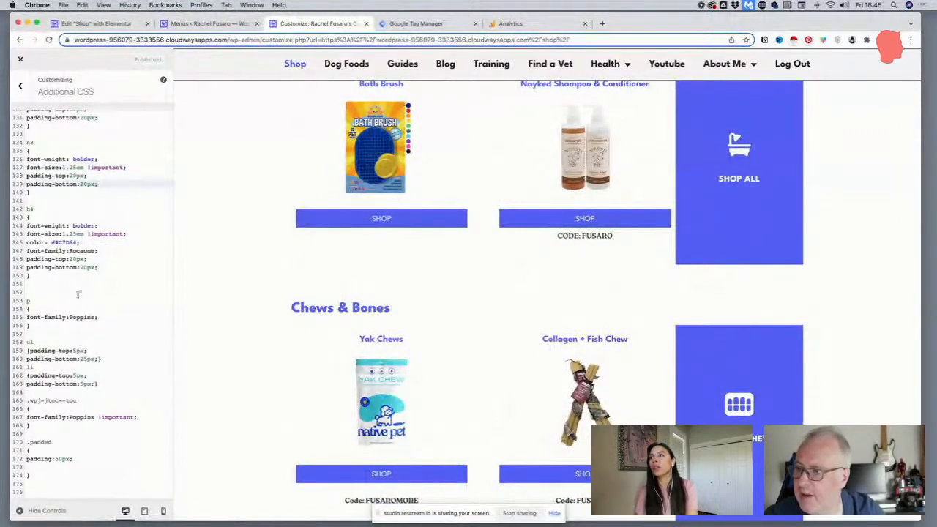
{"action": "left_click", "coordinate": [94, 315]}
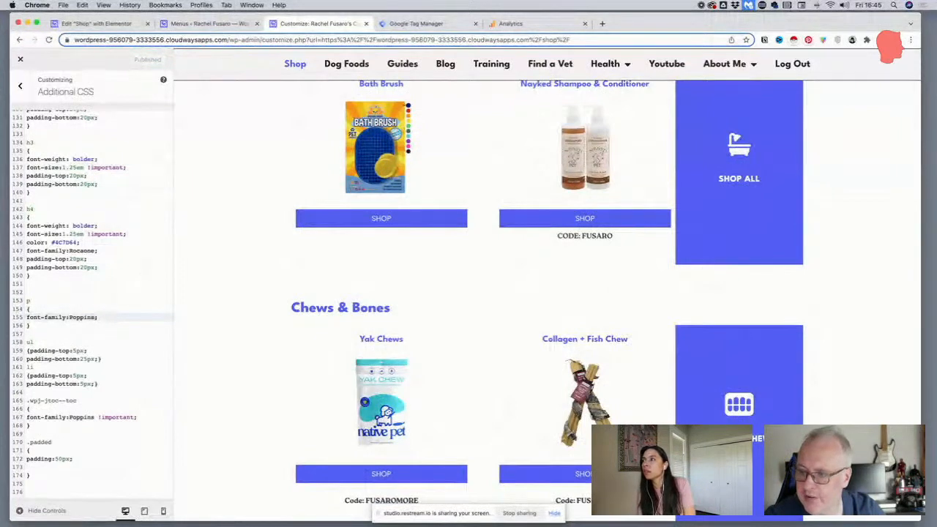
{"action": "type", "text": "!important"}
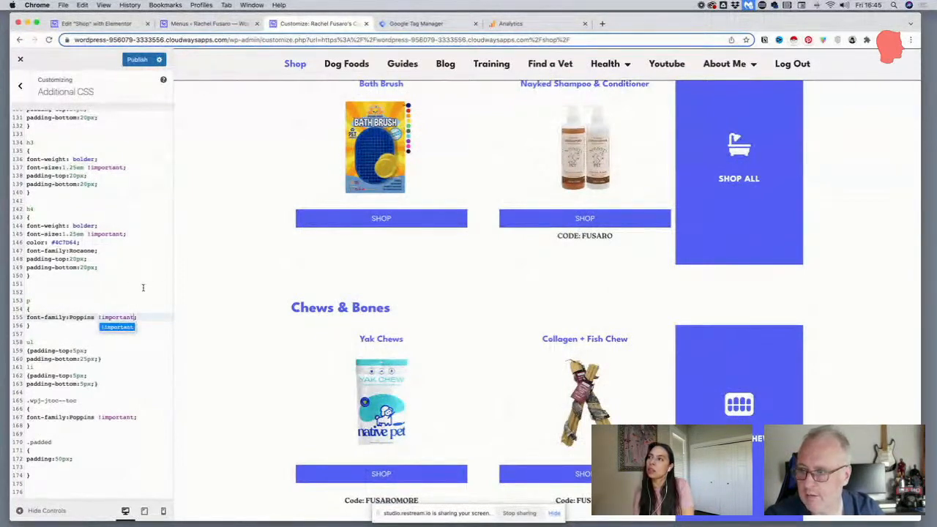
{"action": "left_click", "coordinate": [150, 320]}
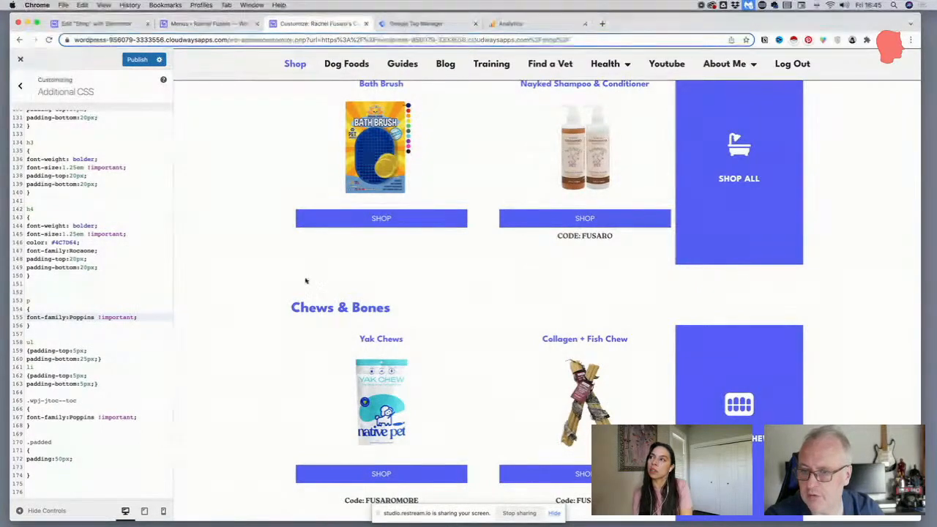
{"action": "scroll", "coordinate": [303, 278], "scroll_direction": "down", "scroll_amount": 5}
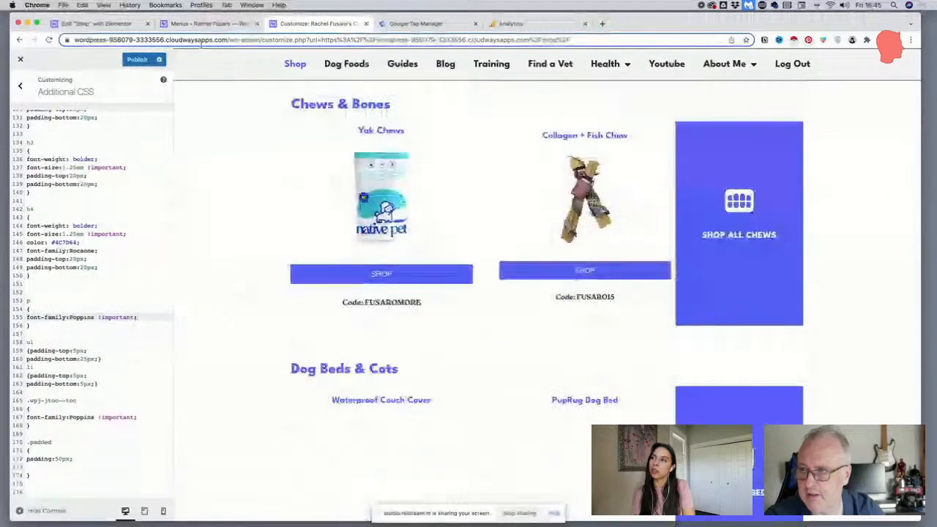
{"action": "left_click", "coordinate": [136, 60]}
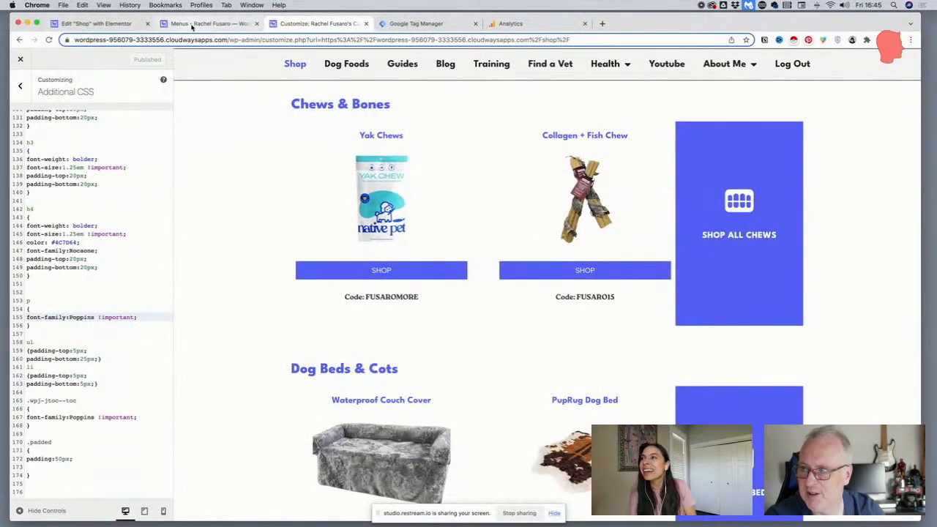
Examine the headings, product titles and discount codes across all category sections of the Shop page in the Elementor editor
{"action": "left_click", "coordinate": [98, 24]}
{"action": "scroll", "coordinate": [457, 344], "scroll_direction": "down", "scroll_amount": 1}
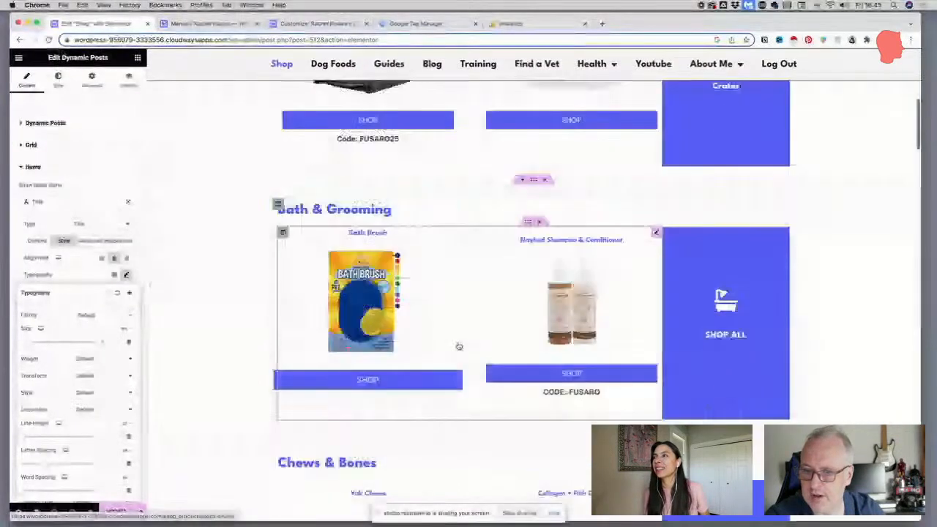
{"action": "scroll", "coordinate": [635, 254], "scroll_direction": "down", "scroll_amount": 1}
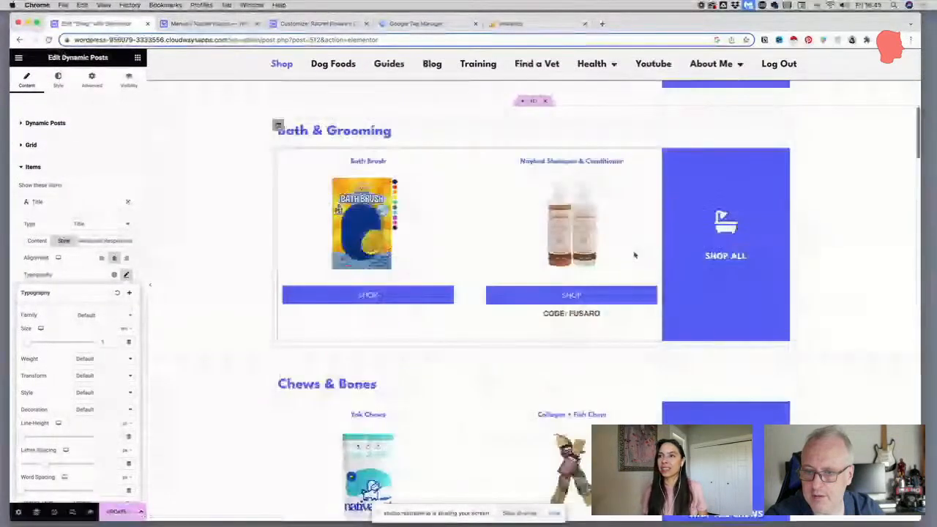
{"action": "scroll", "coordinate": [635, 255], "scroll_direction": "down", "scroll_amount": 4}
{"action": "scroll", "coordinate": [637, 348], "scroll_direction": "down", "scroll_amount": 11}
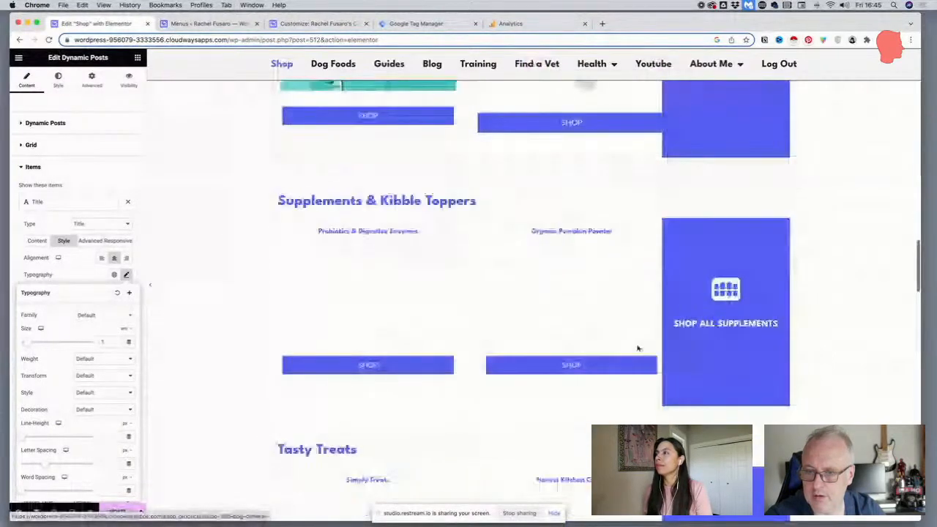
{"action": "scroll", "coordinate": [638, 349], "scroll_direction": "down", "scroll_amount": 9}
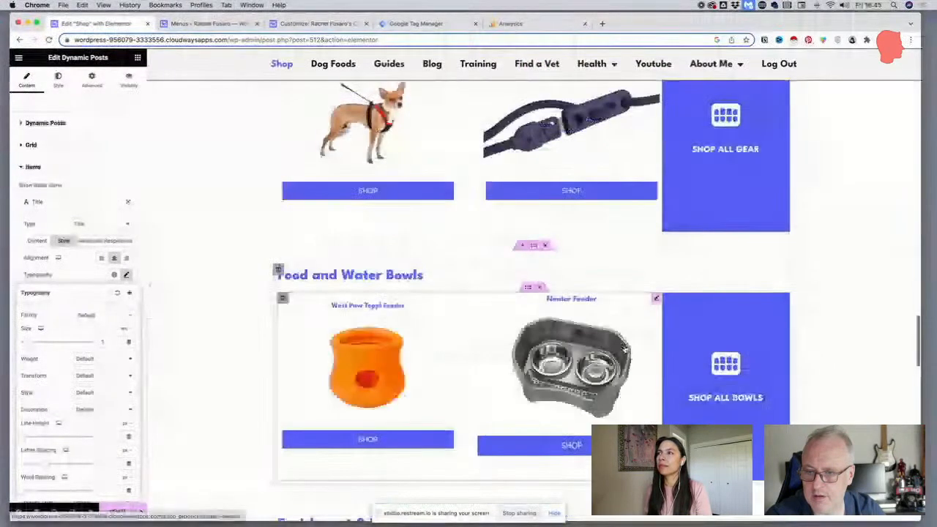
{"action": "scroll", "coordinate": [623, 350], "scroll_direction": "down", "scroll_amount": 8}
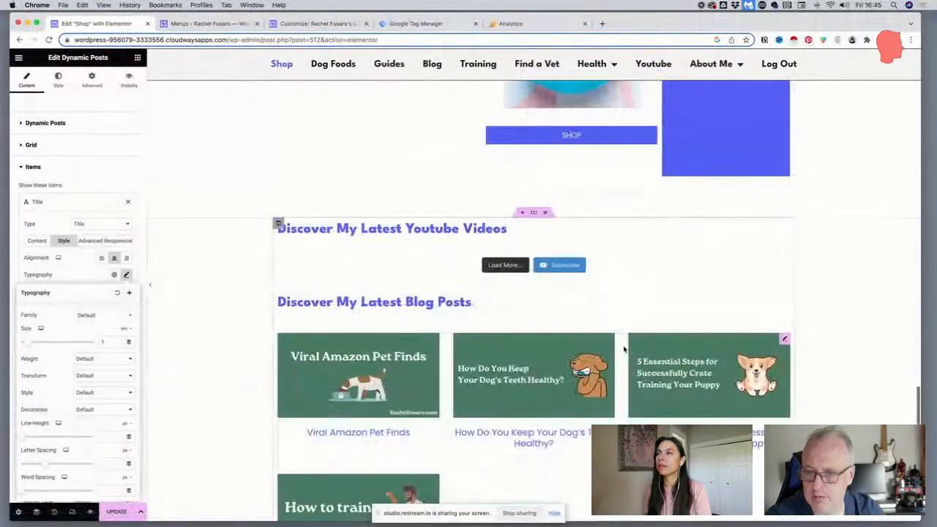
{"action": "scroll", "coordinate": [623, 350], "scroll_direction": "up", "scroll_amount": 20}
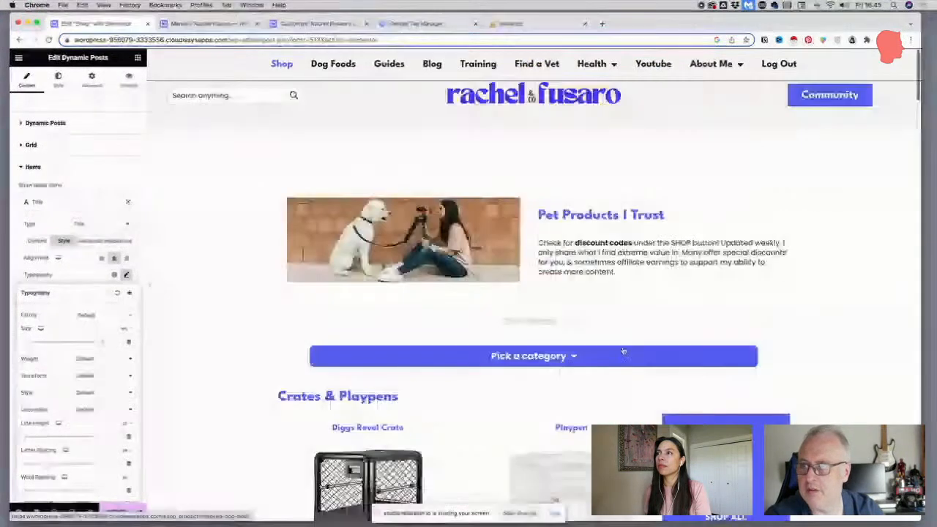
{"action": "left_click", "coordinate": [297, 25]}
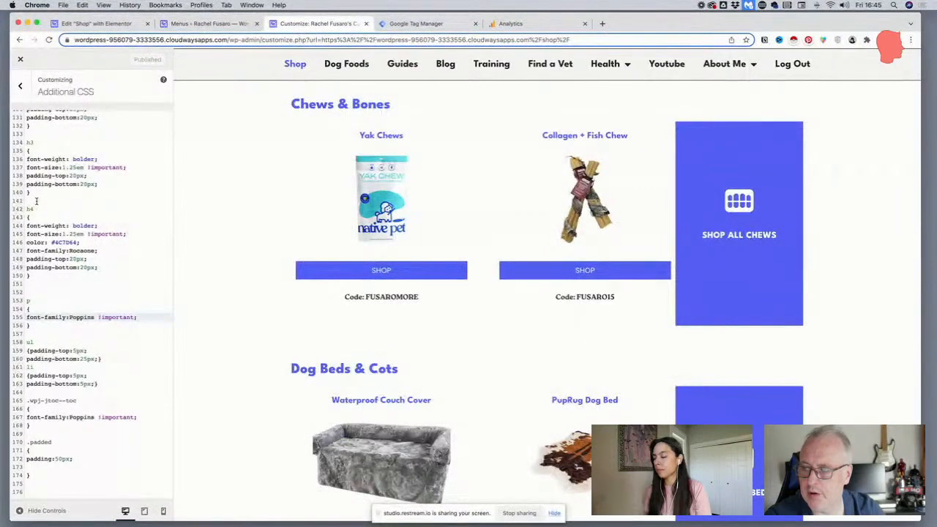
Load the WordPress admin dashboard in place of the Menus page and purge the Breeze cache
{"action": "left_click", "coordinate": [209, 23]}
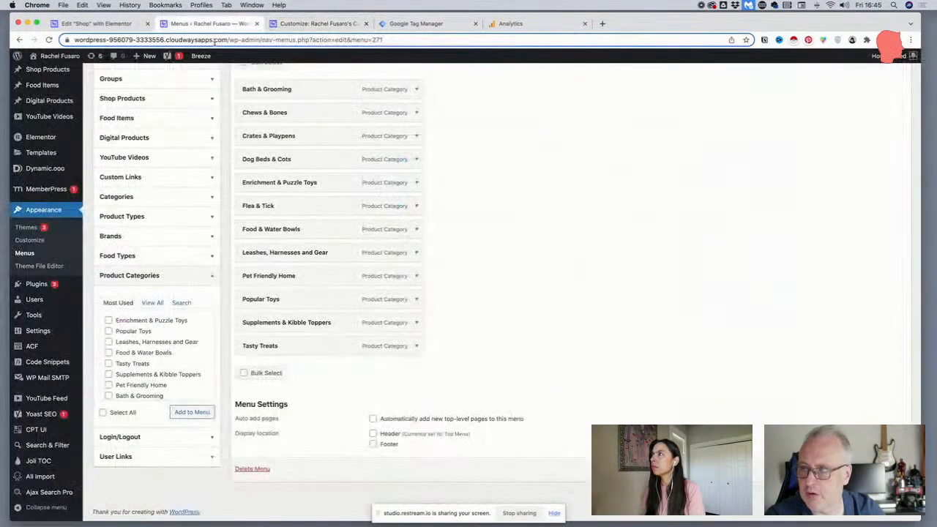
{"action": "left_click", "coordinate": [215, 41]}
{"action": "left_click", "coordinate": [232, 40]}
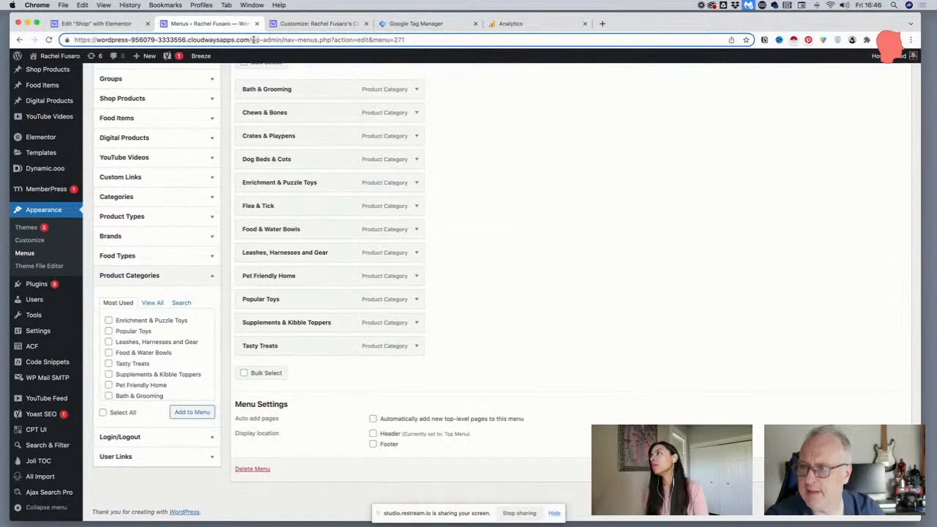
{"action": "left_click_drag", "start_coordinate": [252, 39], "coordinate": [412, 66]}
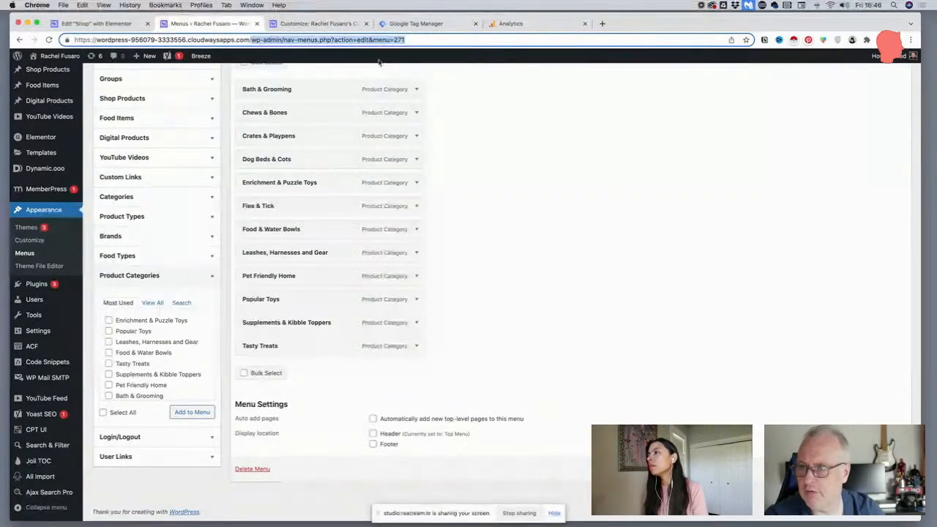
{"action": "left_click", "coordinate": [295, 41]}
{"action": "left_click_drag", "start_coordinate": [285, 41], "coordinate": [515, 63]}
{"action": "key", "text": "BackSpace"}
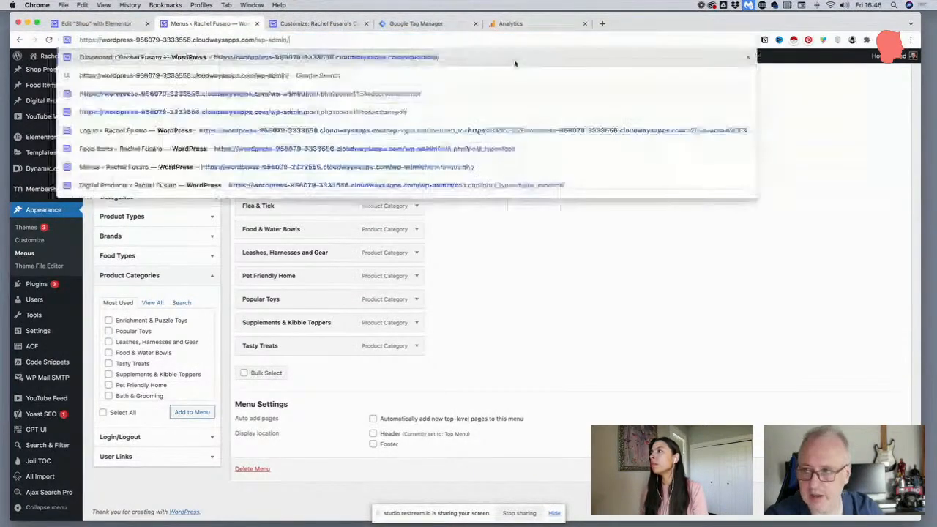
{"action": "key", "text": "Return"}
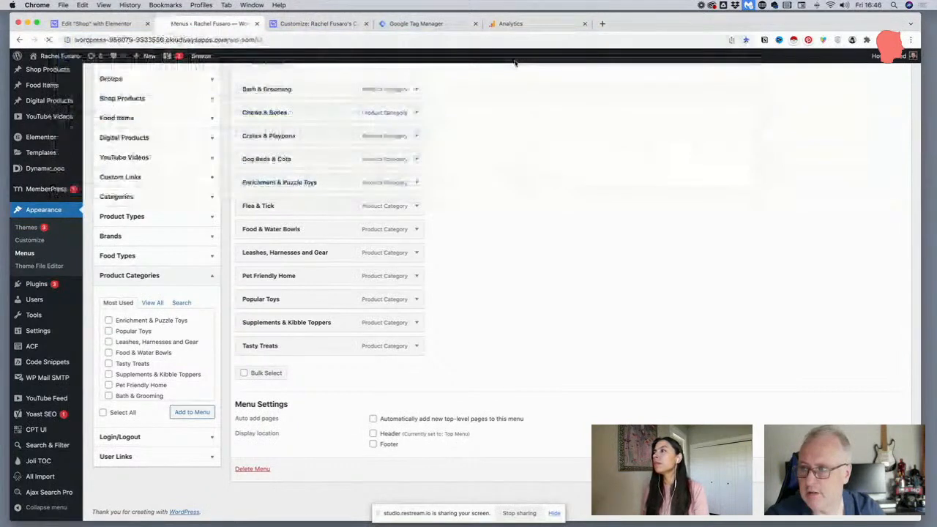
{"action": "mouse_move", "coordinate": [202, 60]}
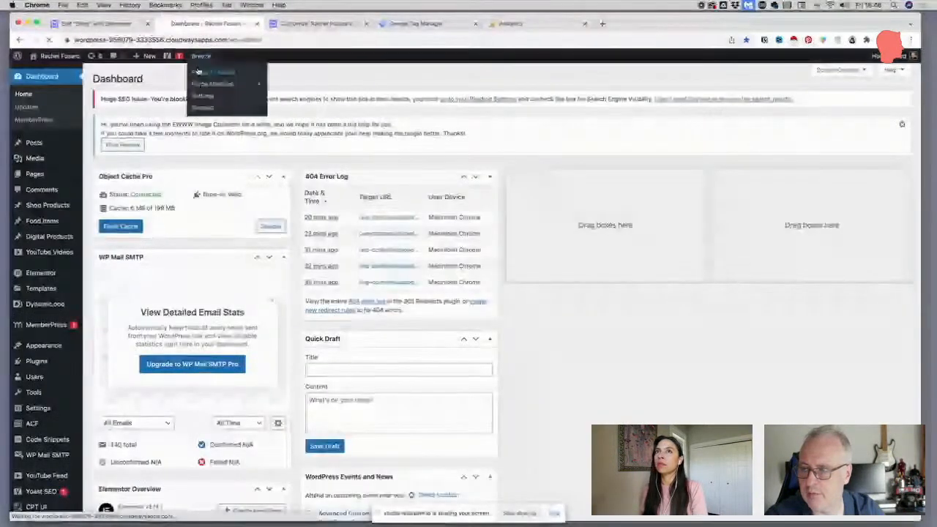
{"action": "left_click", "coordinate": [198, 71]}
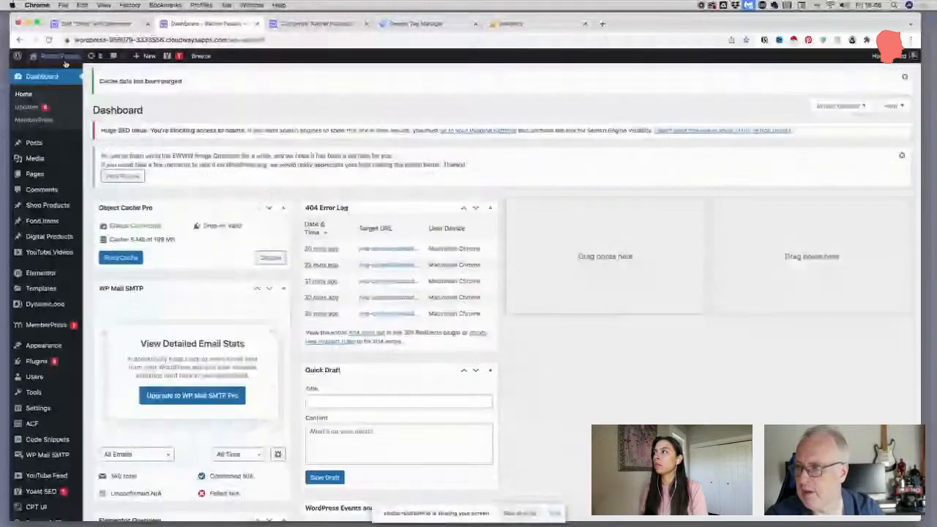
Open the live Shop page and check the product titles and discount code fonts in its category sections
{"action": "left_click", "coordinate": [58, 73]}
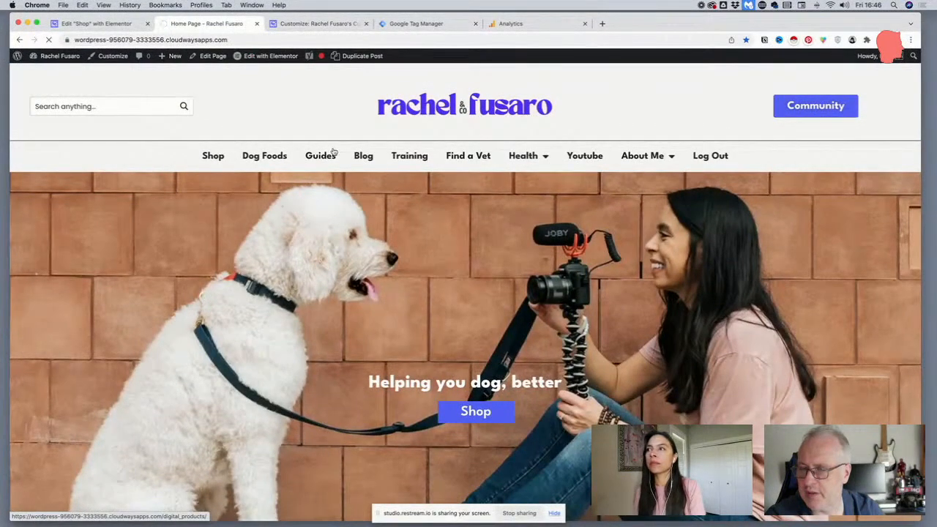
{"action": "scroll", "coordinate": [293, 158], "scroll_direction": "down", "scroll_amount": 5}
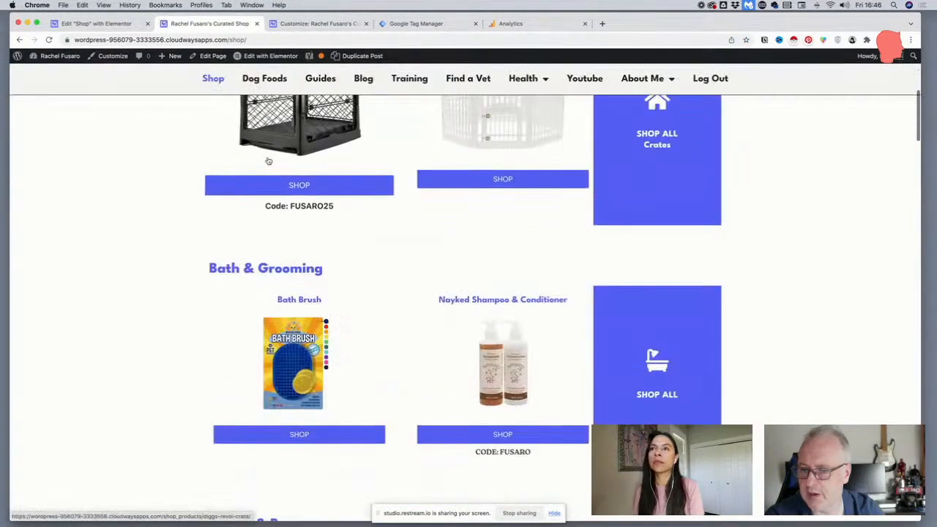
{"action": "scroll", "coordinate": [269, 161], "scroll_direction": "down", "scroll_amount": 7}
{"action": "scroll", "coordinate": [268, 161], "scroll_direction": "up", "scroll_amount": 1}
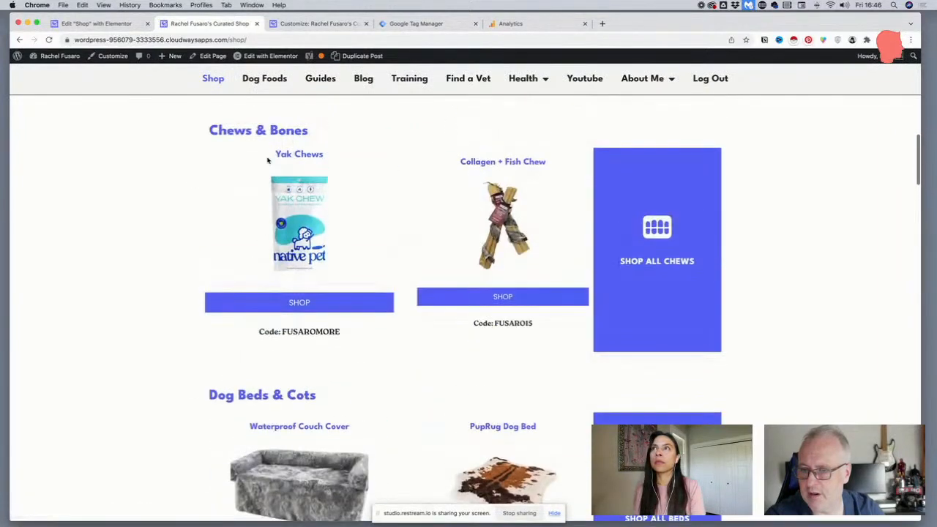
Inspect the discount code text under Yak Chews in the browser's developer tools
{"action": "left_click_drag", "start_coordinate": [346, 333], "coordinate": [257, 333]}
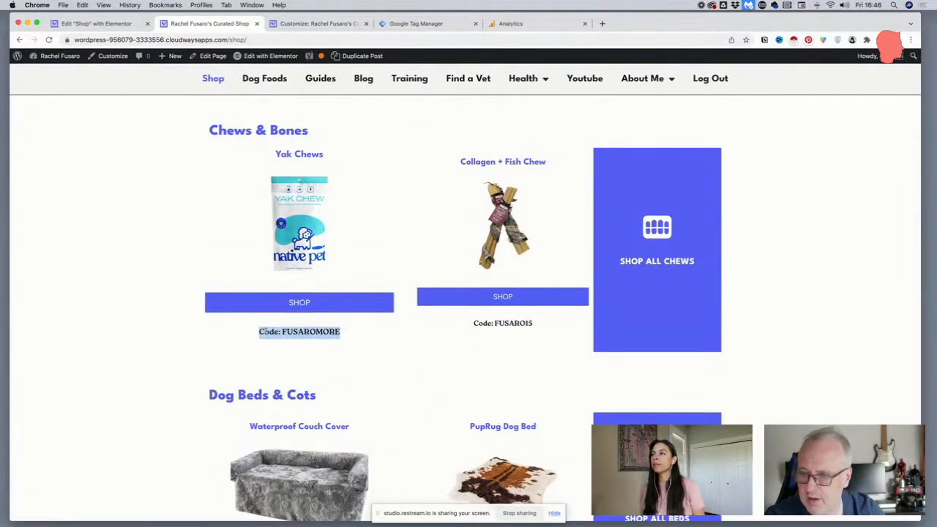
{"action": "right_click", "coordinate": [263, 331]}
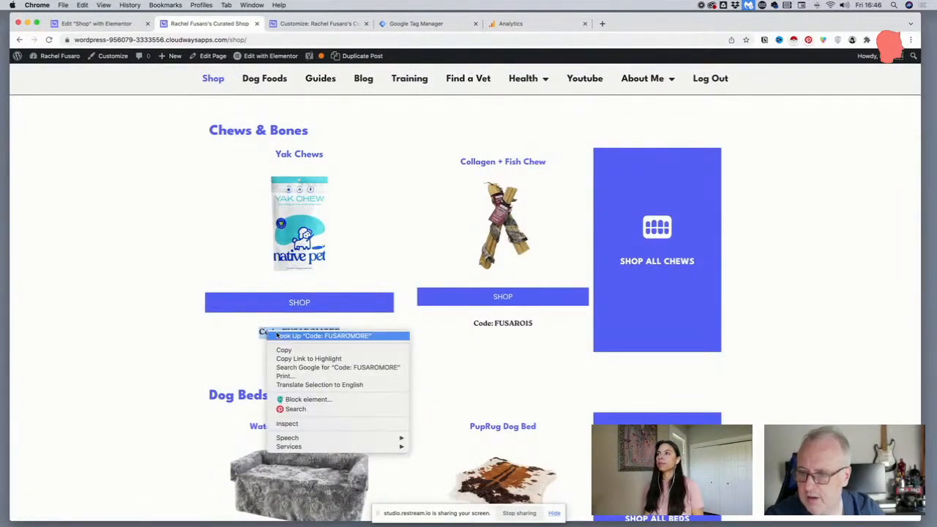
{"action": "left_click", "coordinate": [312, 423]}
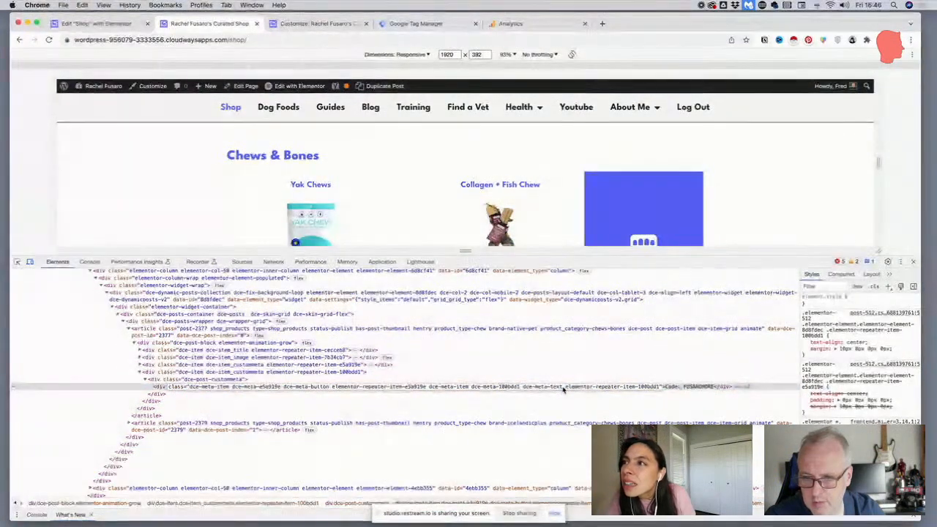
Copy the dce-meta-text class name from the inspected code element and add it as a .dce-meta-text selector above the p rule in Additional CSS
{"action": "left_click_drag", "start_coordinate": [562, 389], "coordinate": [522, 389]}
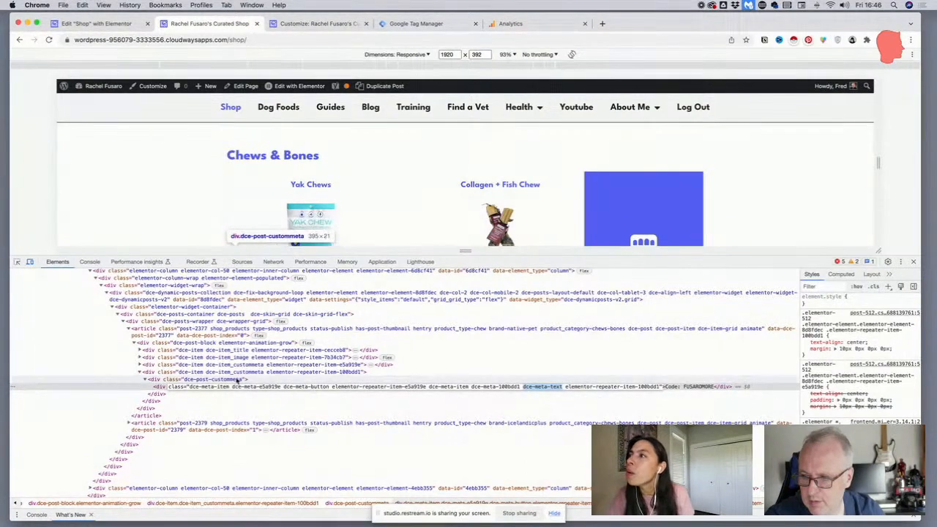
{"action": "right_click", "coordinate": [547, 389]}
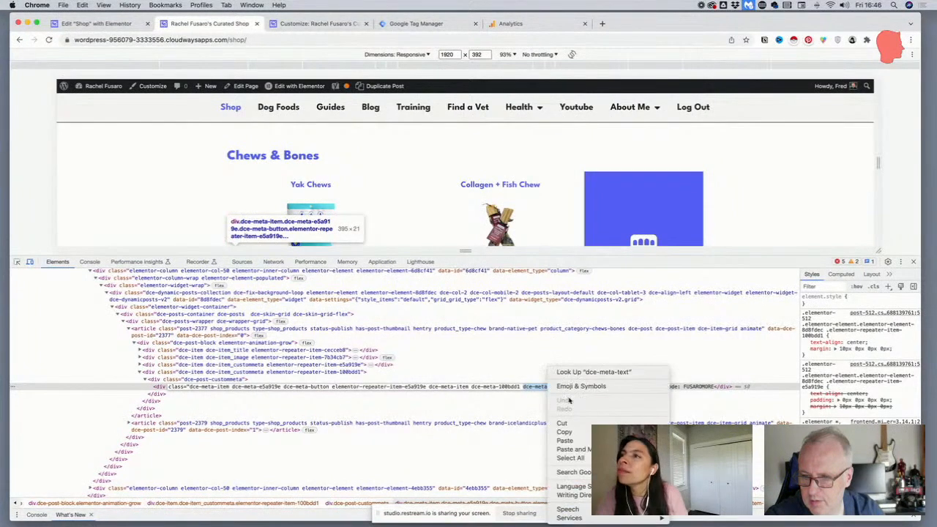
{"action": "left_click", "coordinate": [318, 24]}
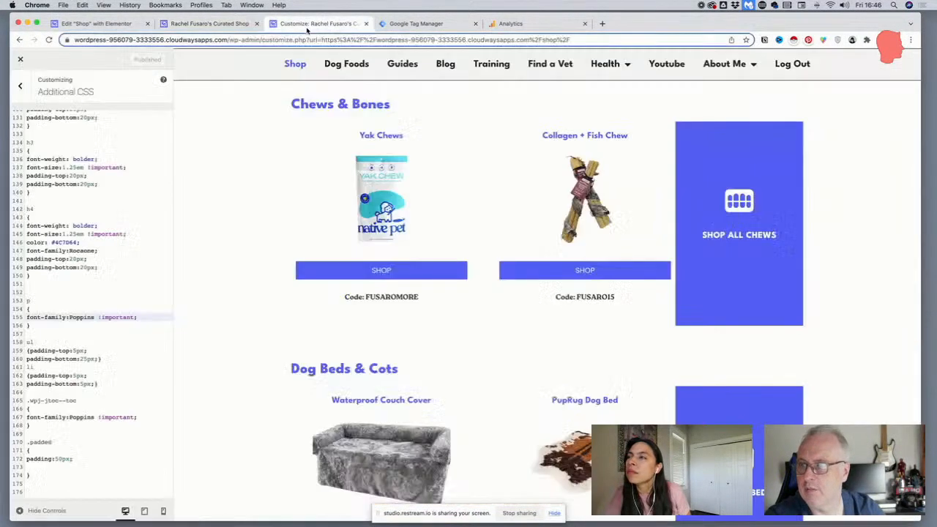
{"action": "left_click", "coordinate": [50, 293]}
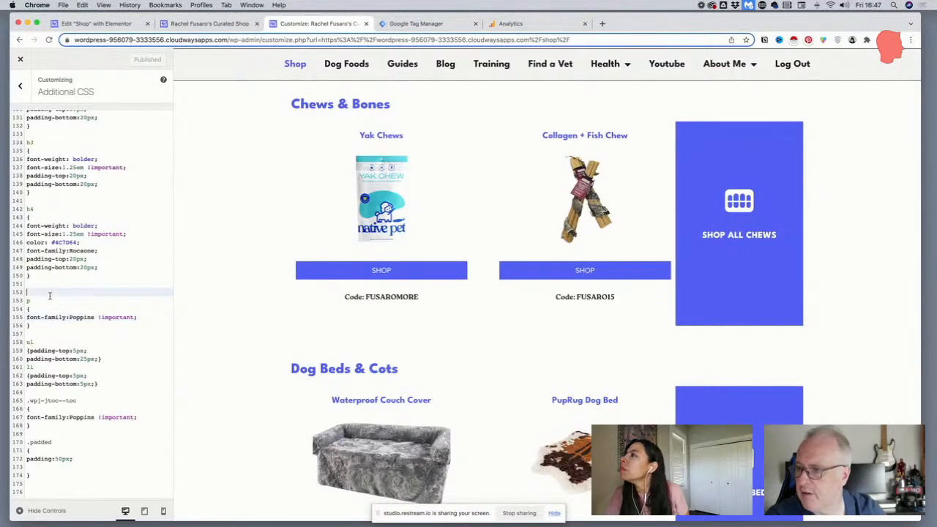
{"action": "key", "text": "Up"}
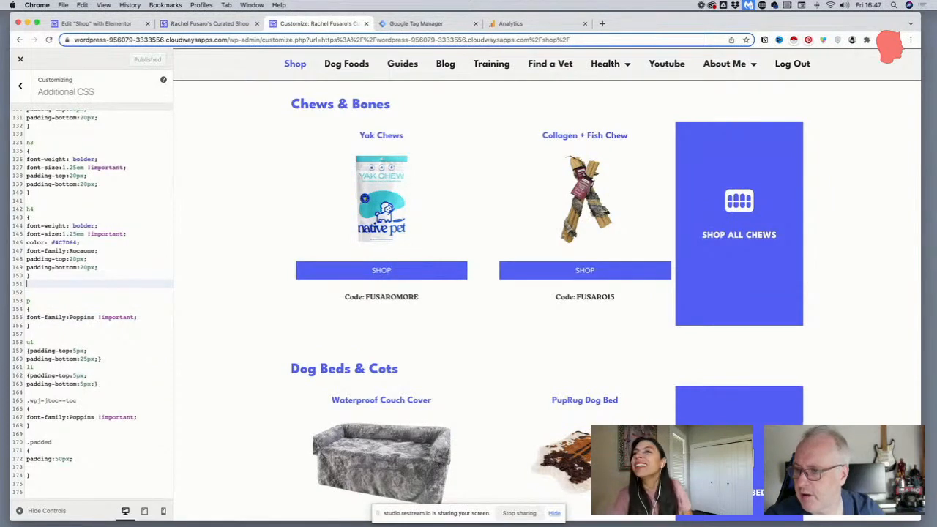
{"action": "key", "text": "Return"}
{"action": "key", "text": "super+v"}
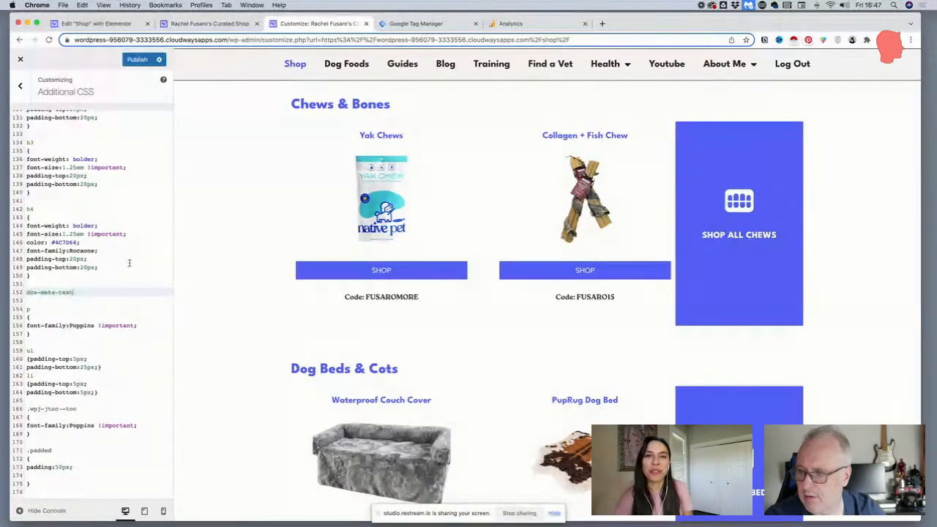
{"action": "left_click", "coordinate": [28, 292]}
{"action": "type", "text": "."}
Give the .dce-meta-text selector a copy of the p rule's block, font-family:Poppins !important
{"action": "scroll", "coordinate": [96, 292], "scroll_direction": "up", "scroll_amount": 1}
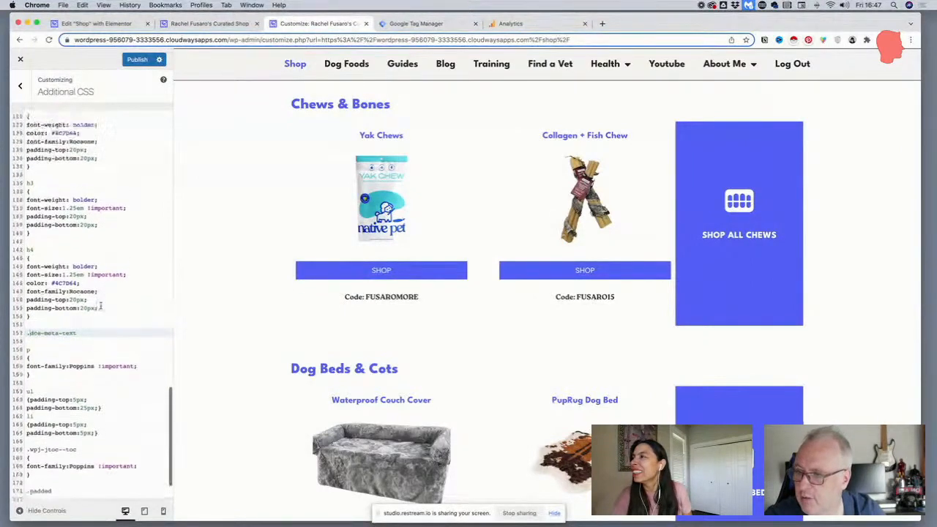
{"action": "scroll", "coordinate": [96, 303], "scroll_direction": "down", "scroll_amount": 1}
{"action": "left_click_drag", "start_coordinate": [42, 353], "coordinate": [19, 339]}
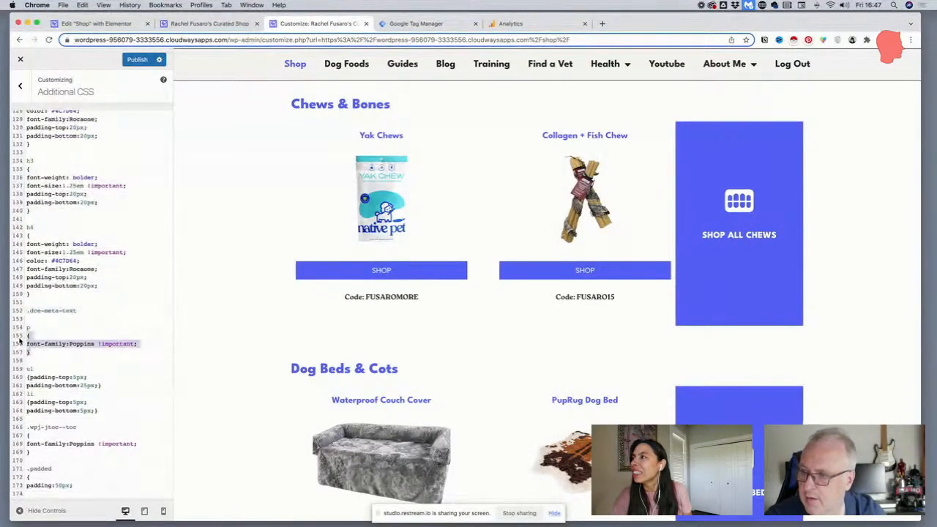
{"action": "key", "text": "super+c"}
{"action": "left_click", "coordinate": [86, 311]}
{"action": "key", "text": "Return"}
{"action": "key", "text": "super+v"}
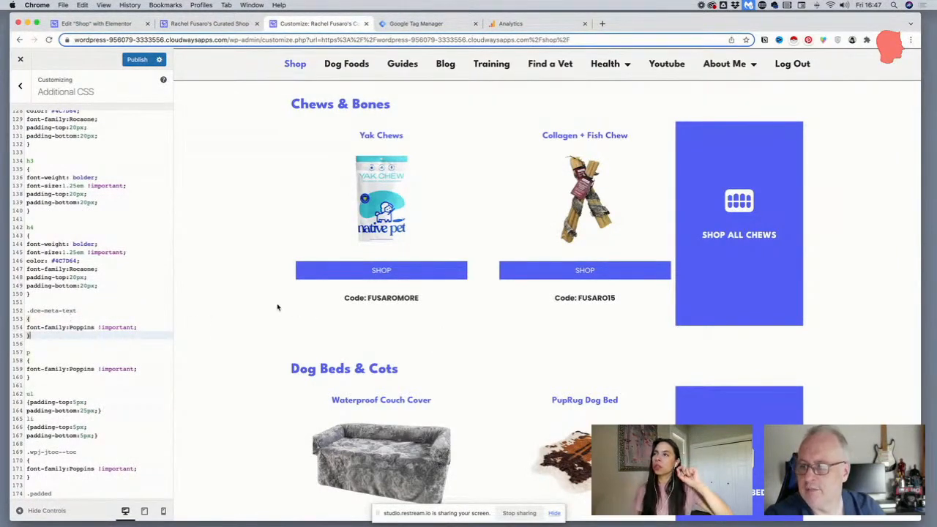
Add margin:0px !important; to the .dce-meta-text rule and publish the custom CSS
{"action": "left_click", "coordinate": [73, 319]}
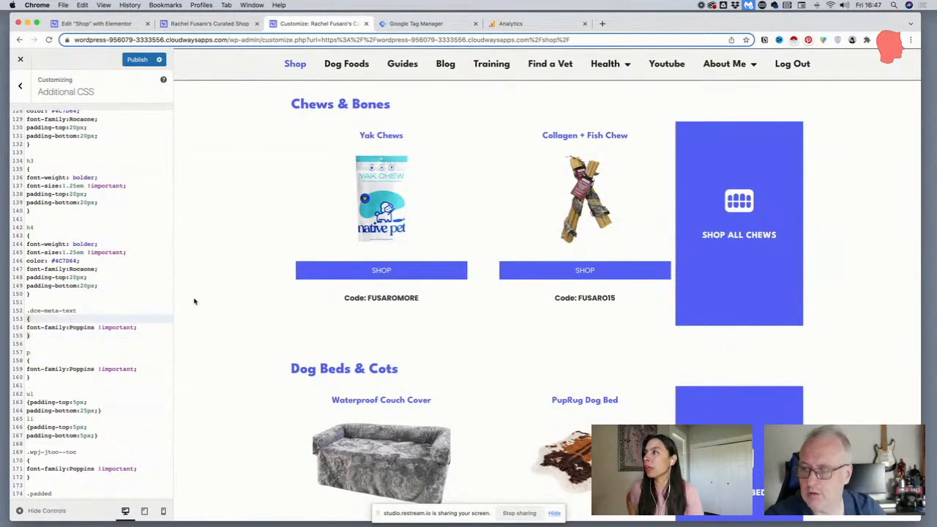
{"action": "key", "text": "Return"}
{"action": "type", "text": "margin:0px"}
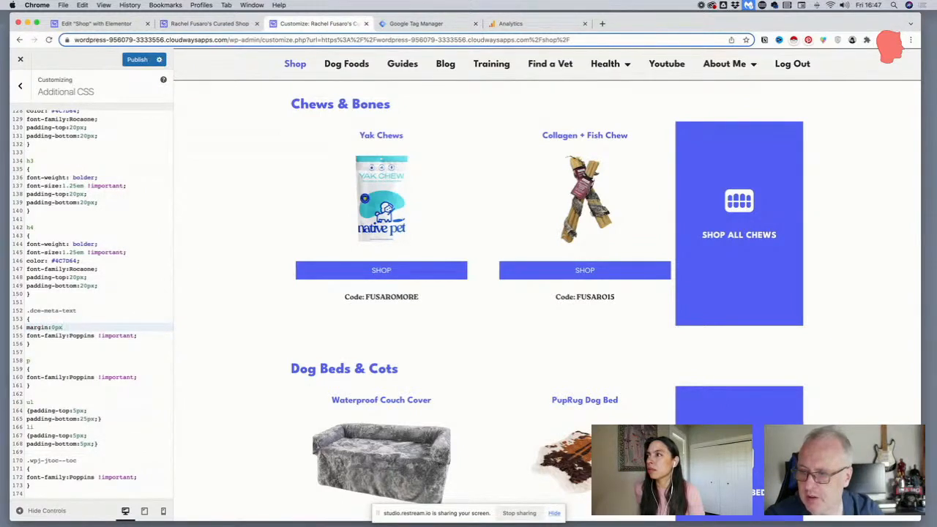
{"action": "type", "text": "!i"}
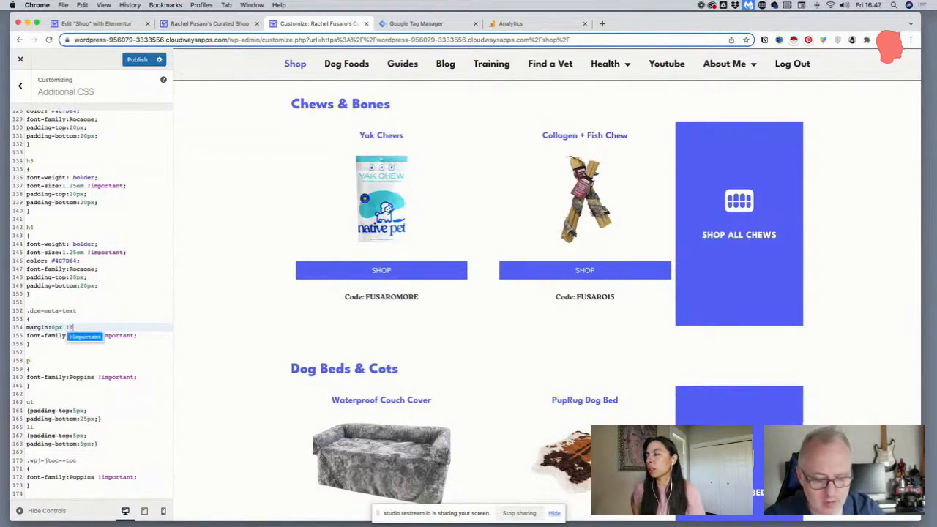
{"action": "type", "text": "mportant;"}
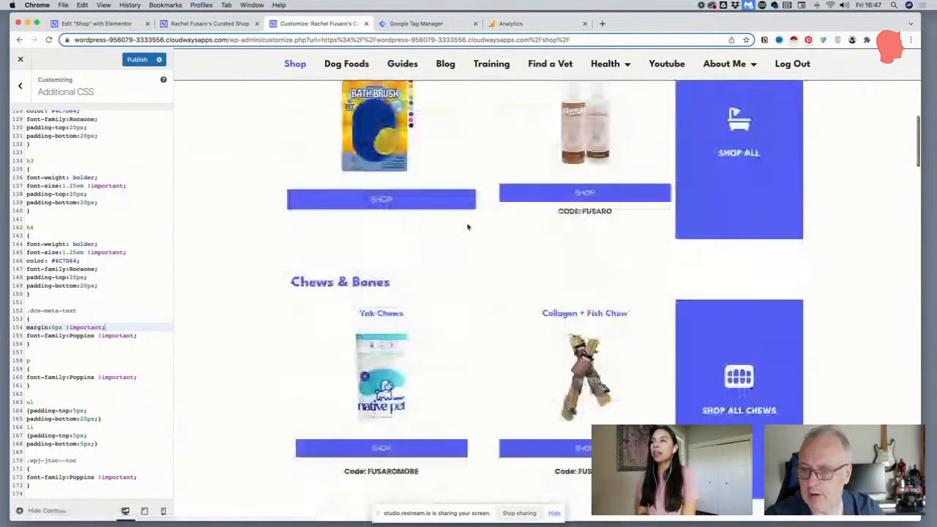
{"action": "scroll", "coordinate": [467, 227], "scroll_direction": "down", "scroll_amount": 3}
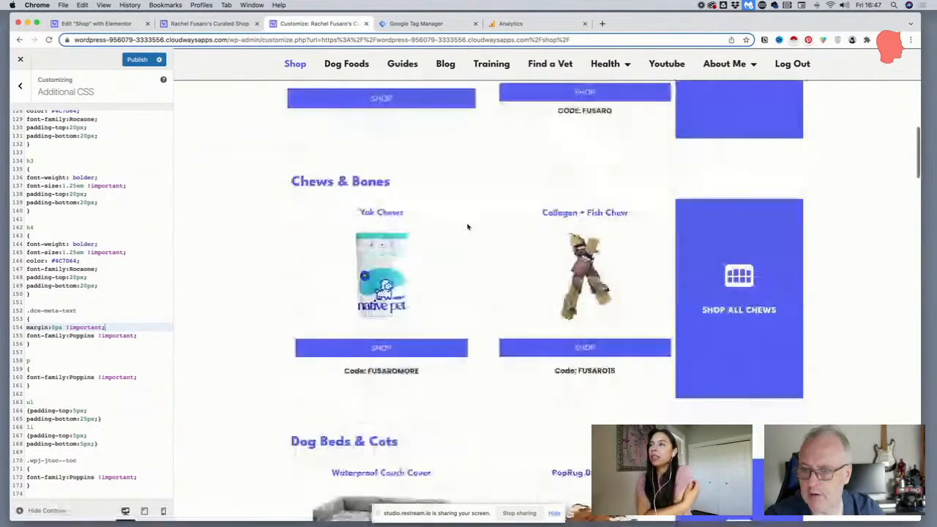
{"action": "left_click", "coordinate": [123, 63]}
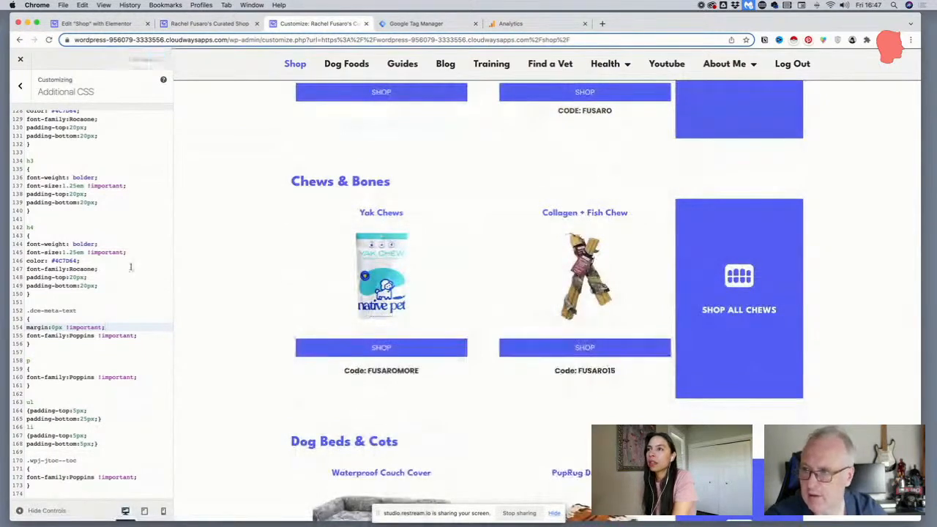
Preview the Shop page at mobile size and examine the titles, shop buttons and discount codes across its category sections
{"action": "left_click", "coordinate": [163, 510]}
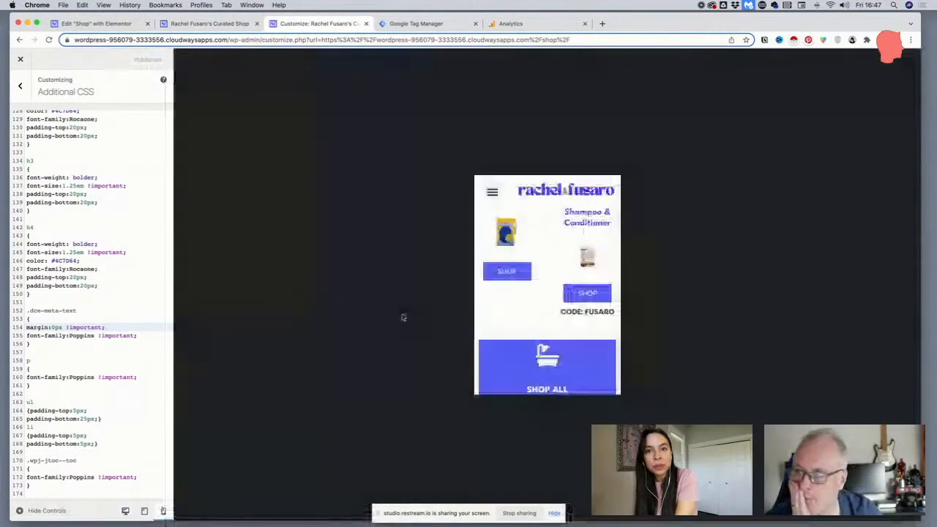
{"action": "scroll", "coordinate": [550, 308], "scroll_direction": "up", "scroll_amount": 4}
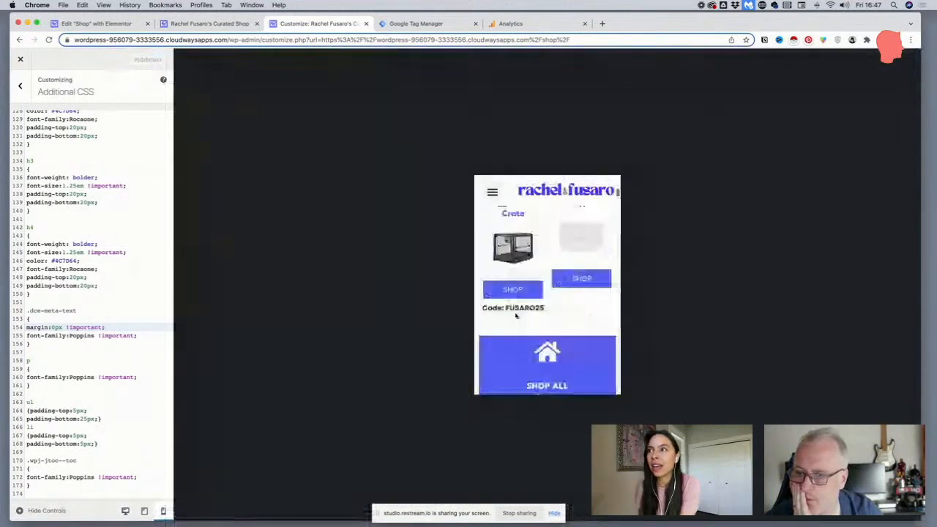
{"action": "scroll", "coordinate": [515, 315], "scroll_direction": "up", "scroll_amount": 5}
{"action": "scroll", "coordinate": [516, 315], "scroll_direction": "down", "scroll_amount": 8}
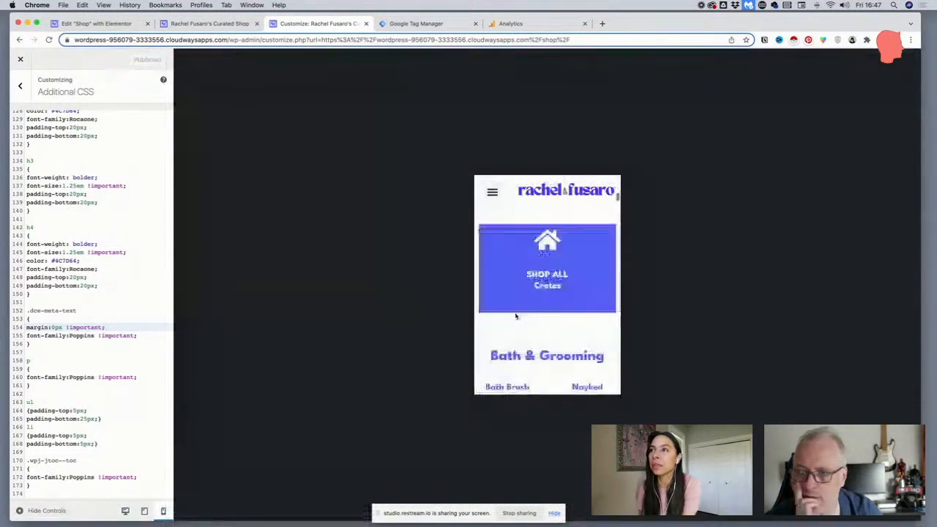
{"action": "scroll", "coordinate": [516, 316], "scroll_direction": "down", "scroll_amount": 8}
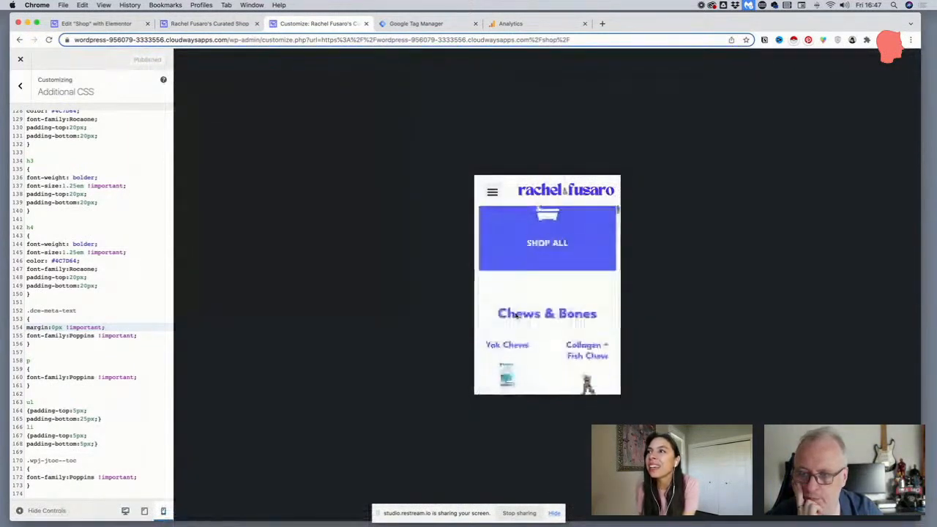
{"action": "scroll", "coordinate": [515, 318], "scroll_direction": "down", "scroll_amount": 2}
{"action": "scroll", "coordinate": [514, 318], "scroll_direction": "down", "scroll_amount": 3}
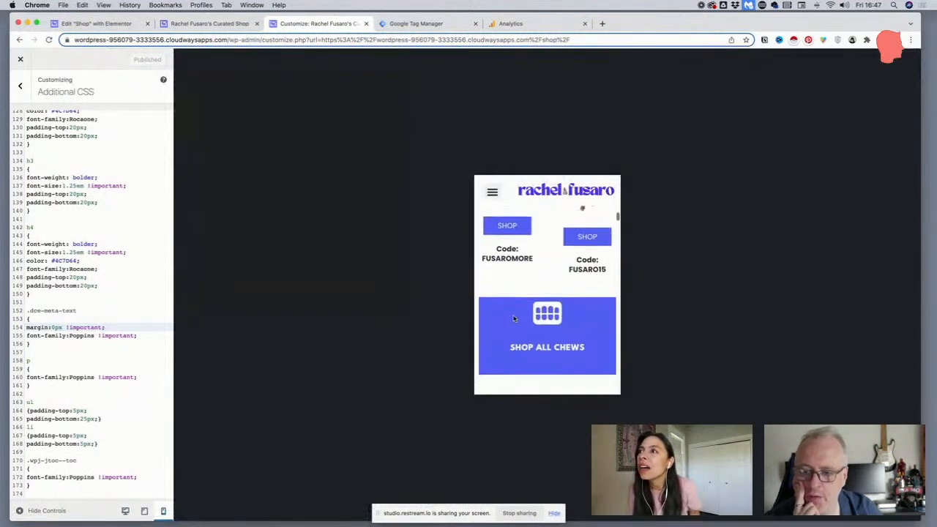
{"action": "scroll", "coordinate": [515, 318], "scroll_direction": "down", "scroll_amount": 6}
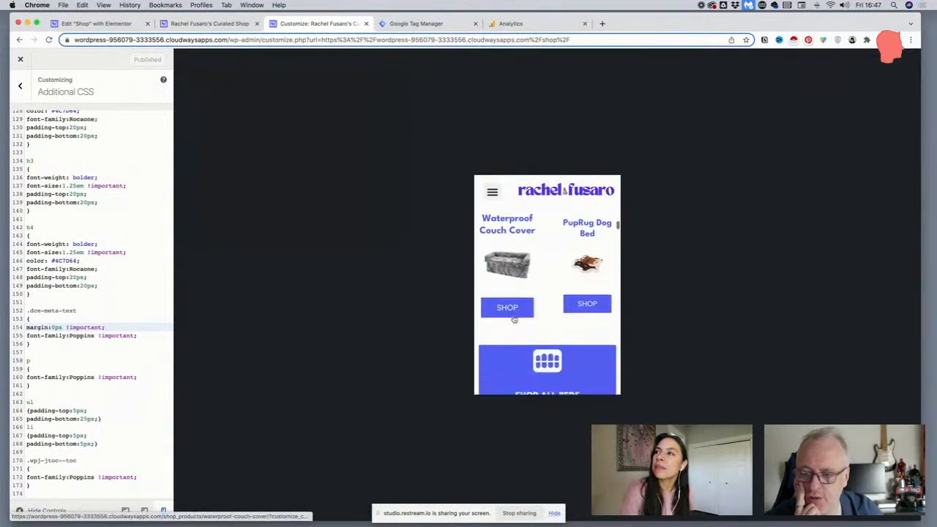
{"action": "scroll", "coordinate": [513, 318], "scroll_direction": "up", "scroll_amount": 2}
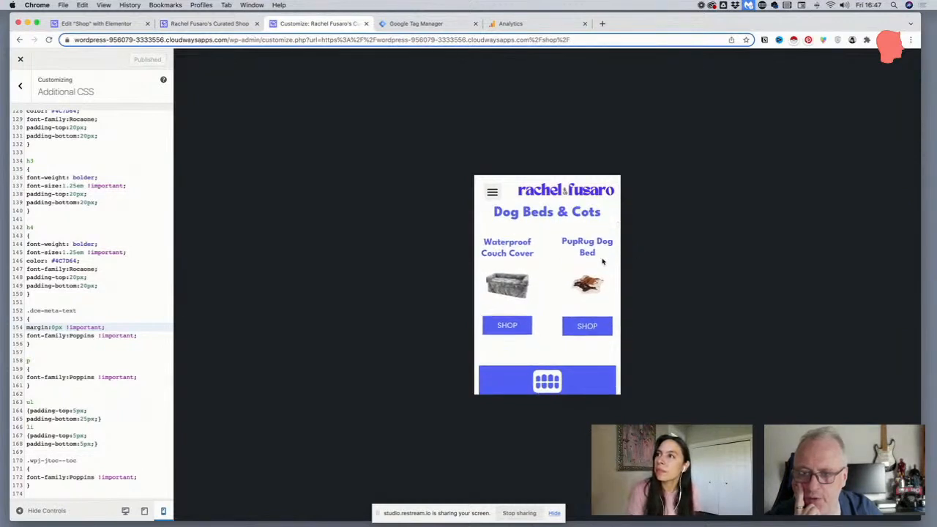
{"action": "scroll", "coordinate": [512, 274], "scroll_direction": "down", "scroll_amount": 5}
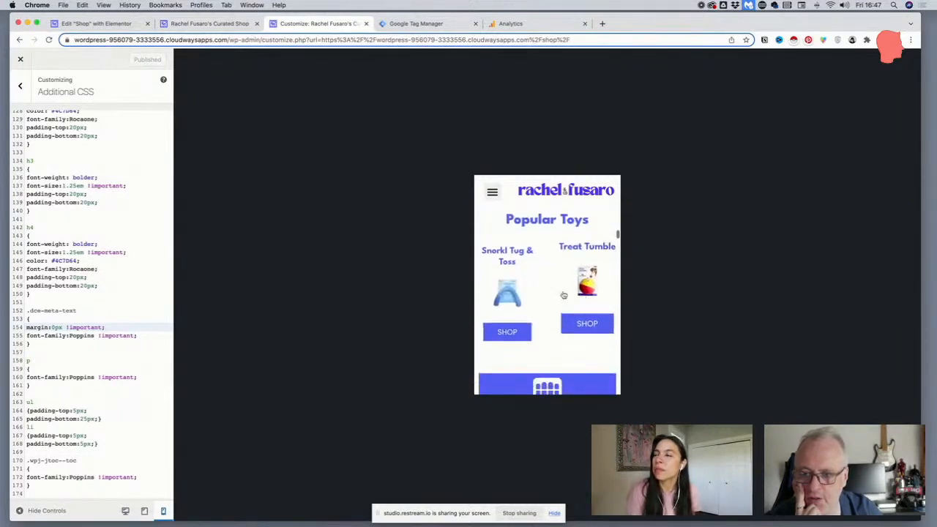
{"action": "scroll", "coordinate": [517, 273], "scroll_direction": "down", "scroll_amount": 1}
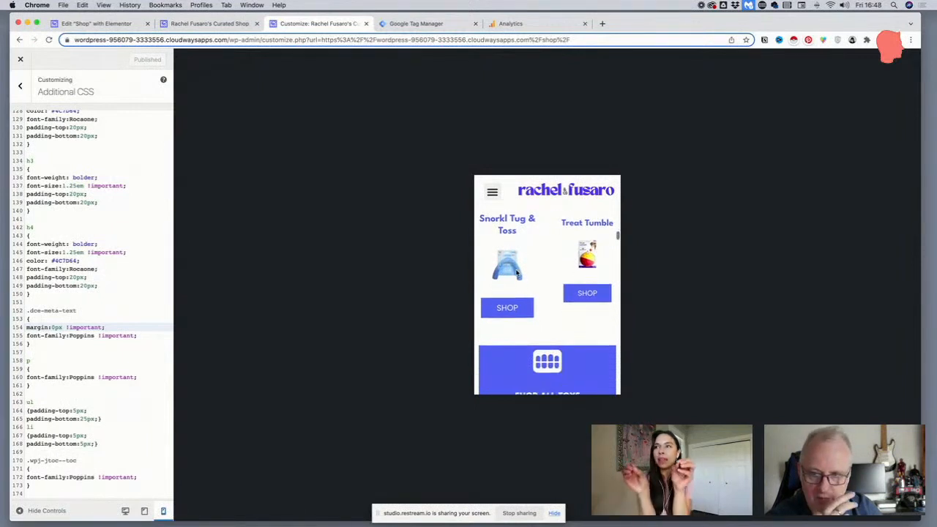
{"action": "scroll", "coordinate": [595, 325], "scroll_direction": "down", "scroll_amount": 4}
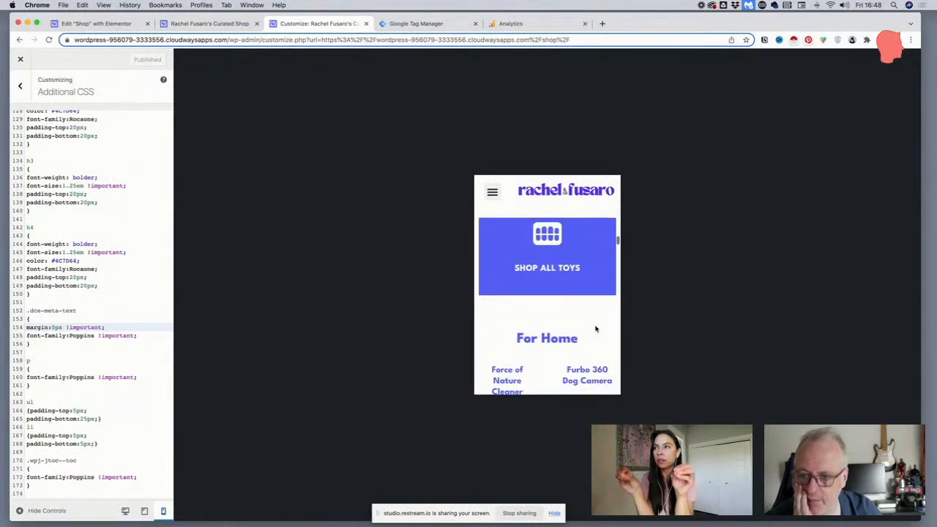
{"action": "scroll", "coordinate": [596, 329], "scroll_direction": "down", "scroll_amount": 4}
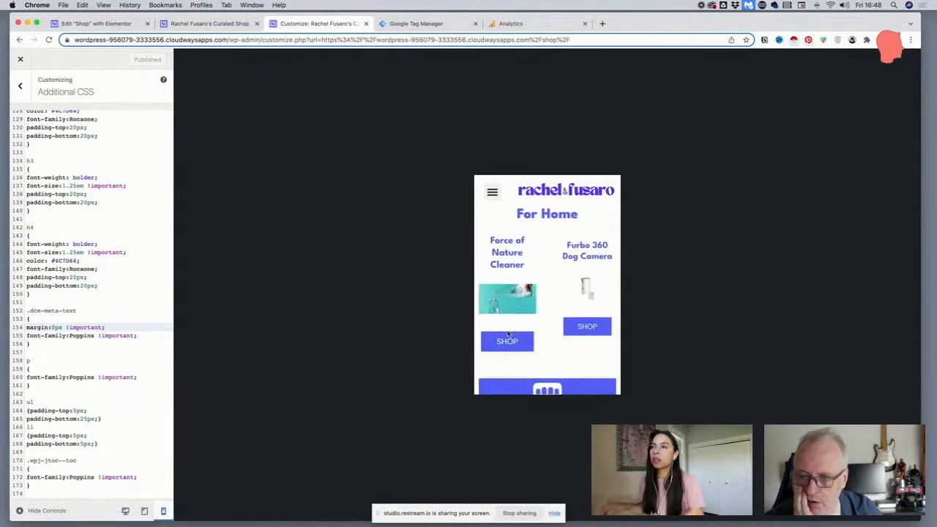
{"action": "scroll", "coordinate": [507, 333], "scroll_direction": "down", "scroll_amount": 2}
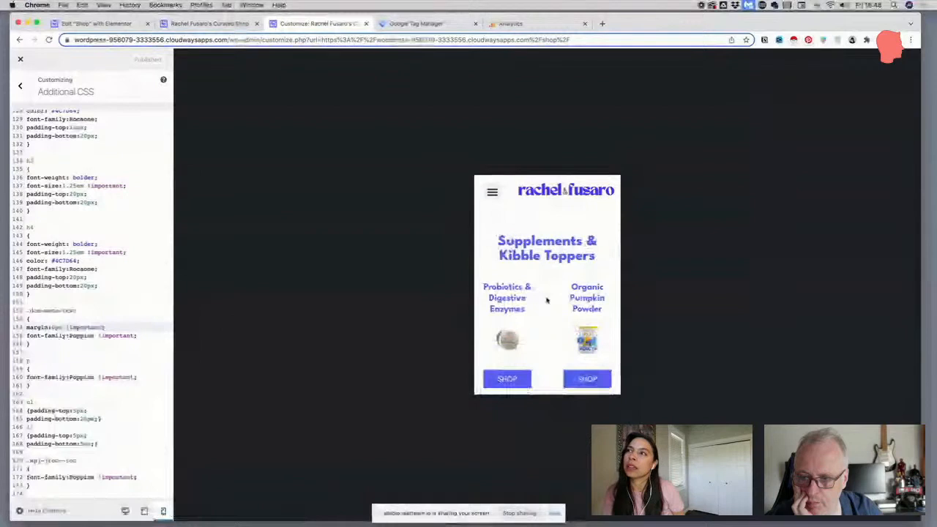
{"action": "scroll", "coordinate": [547, 298], "scroll_direction": "down", "scroll_amount": 4}
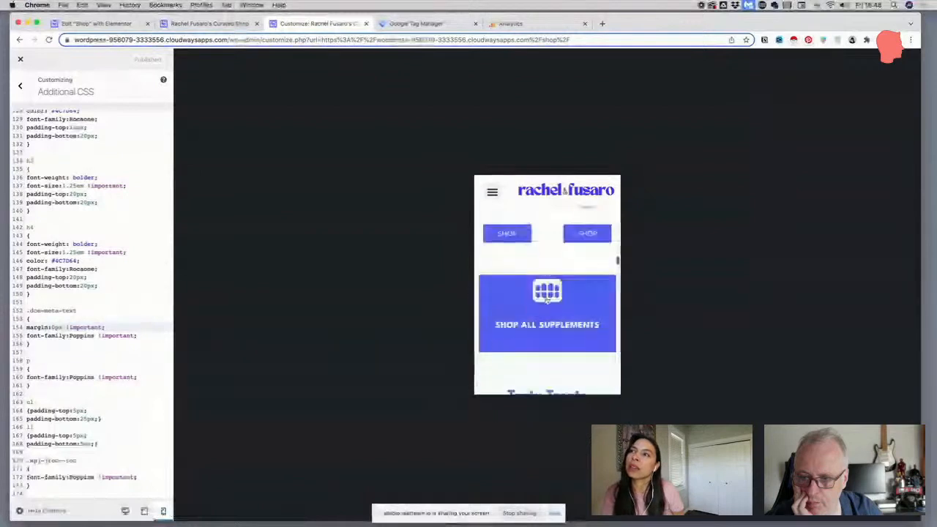
{"action": "scroll", "coordinate": [548, 299], "scroll_direction": "down", "scroll_amount": 3}
{"action": "scroll", "coordinate": [545, 300], "scroll_direction": "up", "scroll_amount": 4}
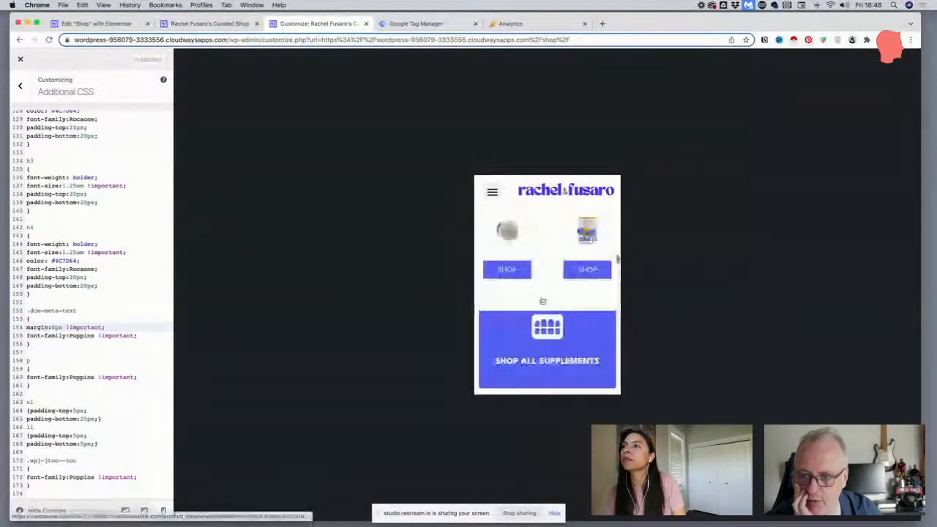
{"action": "scroll", "coordinate": [543, 301], "scroll_direction": "up", "scroll_amount": 4}
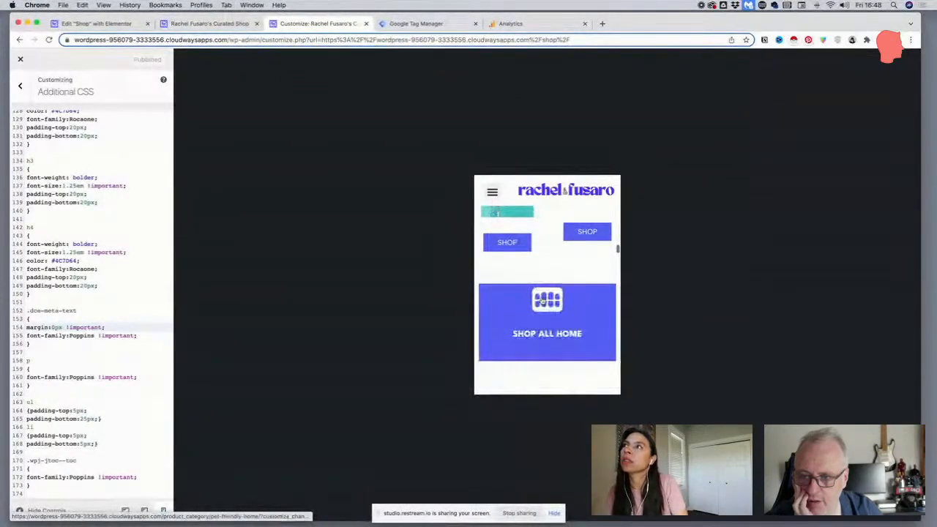
{"action": "scroll", "coordinate": [542, 301], "scroll_direction": "up", "scroll_amount": 5}
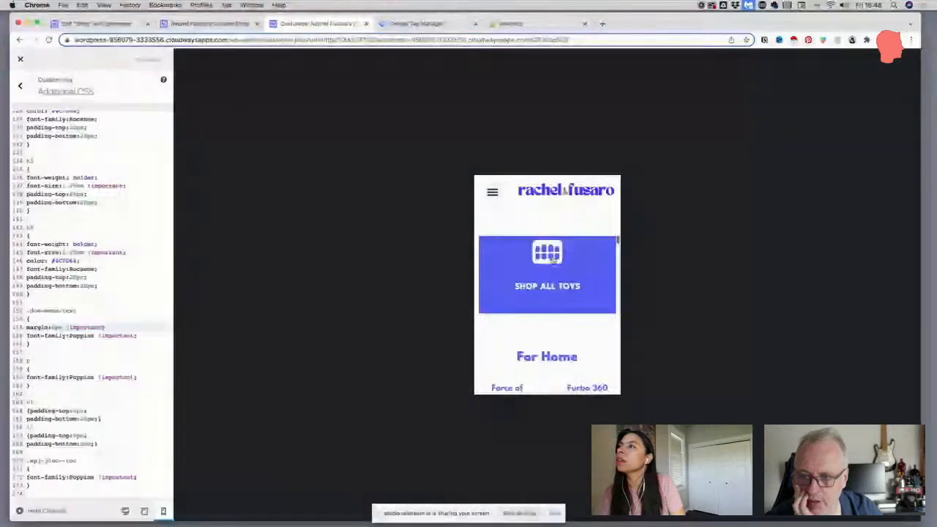
{"action": "scroll", "coordinate": [544, 281], "scroll_direction": "up", "scroll_amount": 2}
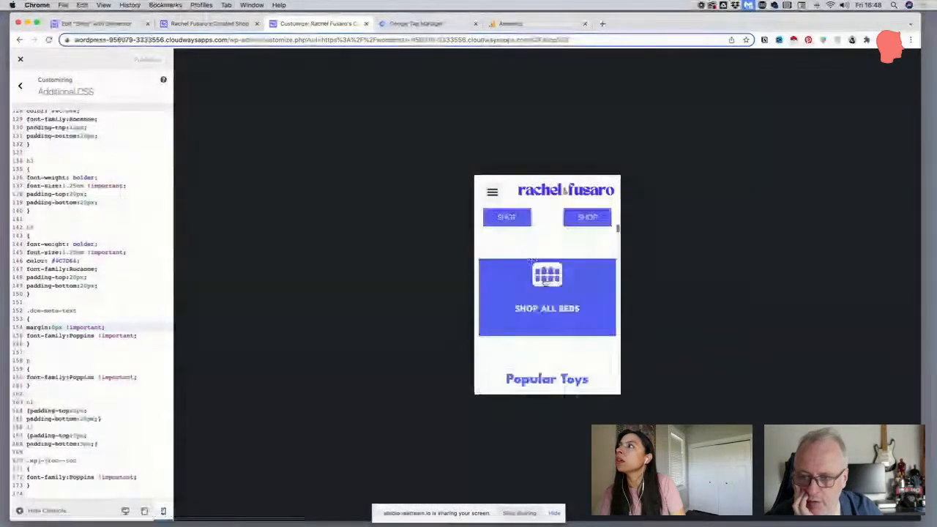
Return to the Shop page in the Elementor editor, update it and check the Crates & Playpens and Bath & Grooming sections
{"action": "left_click", "coordinate": [105, 24]}
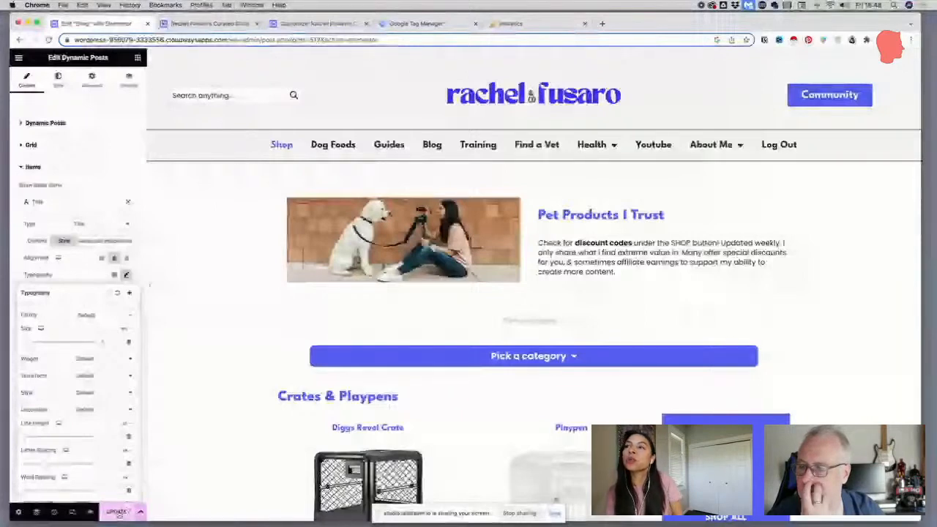
{"action": "scroll", "coordinate": [220, 330], "scroll_direction": "down", "scroll_amount": 5}
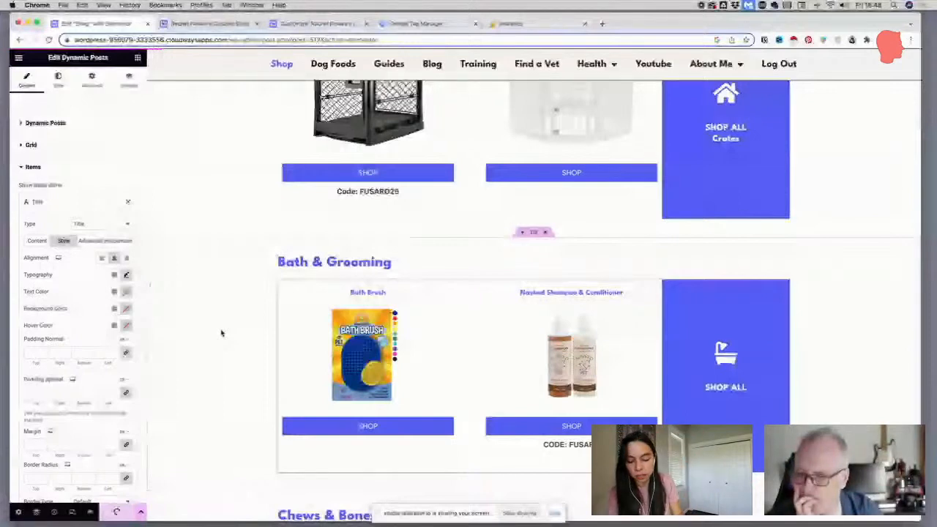
{"action": "scroll", "coordinate": [236, 296], "scroll_direction": "up", "scroll_amount": 1}
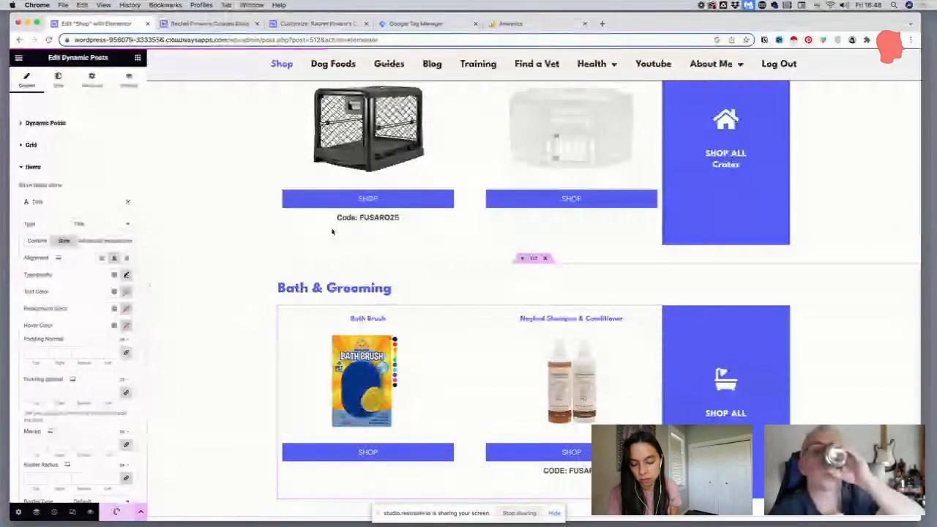
Look over the Shop page's intro, category picker and Crates & Playpens section at desktop size
{"action": "scroll", "coordinate": [331, 231], "scroll_direction": "up", "scroll_amount": 1}
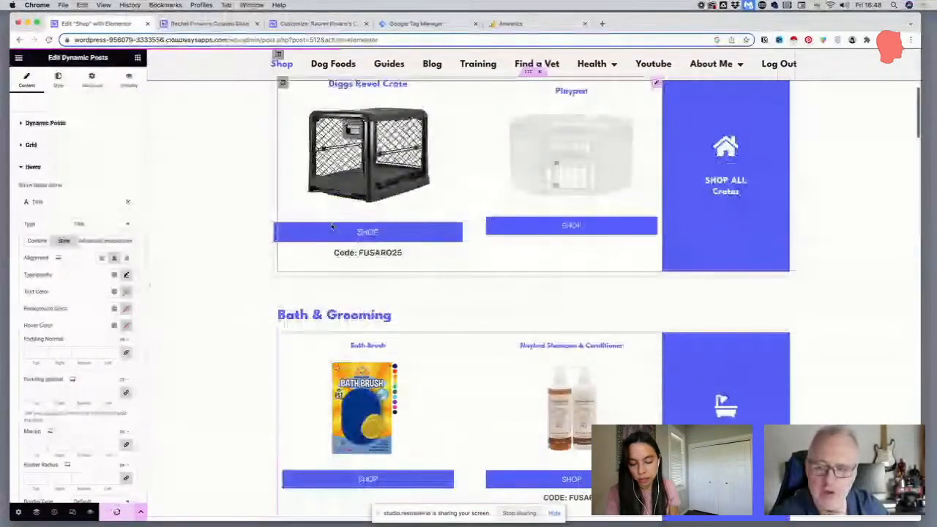
{"action": "scroll", "coordinate": [332, 226], "scroll_direction": "up", "scroll_amount": 2}
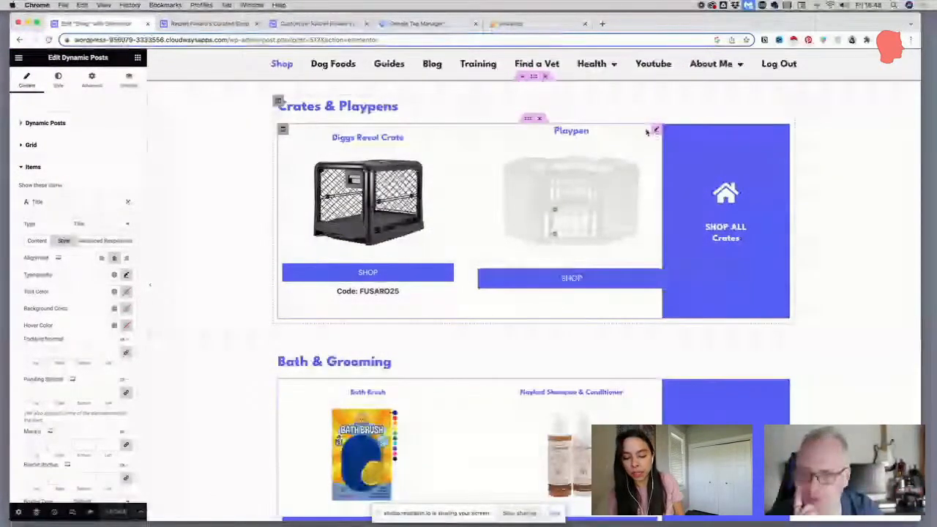
{"action": "scroll", "coordinate": [647, 131], "scroll_direction": "up", "scroll_amount": 5}
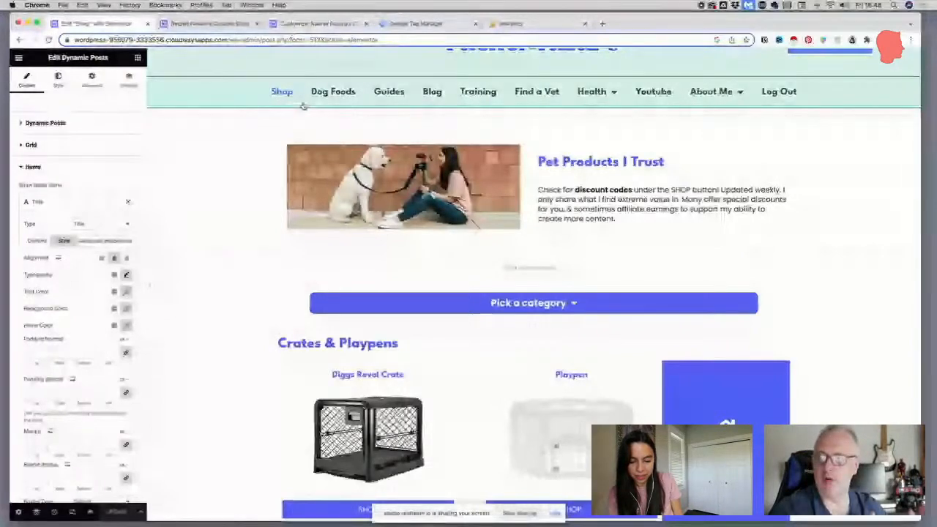
{"action": "scroll", "coordinate": [208, 152], "scroll_direction": "down", "scroll_amount": 2}
{"action": "scroll", "coordinate": [207, 151], "scroll_direction": "down", "scroll_amount": 1}
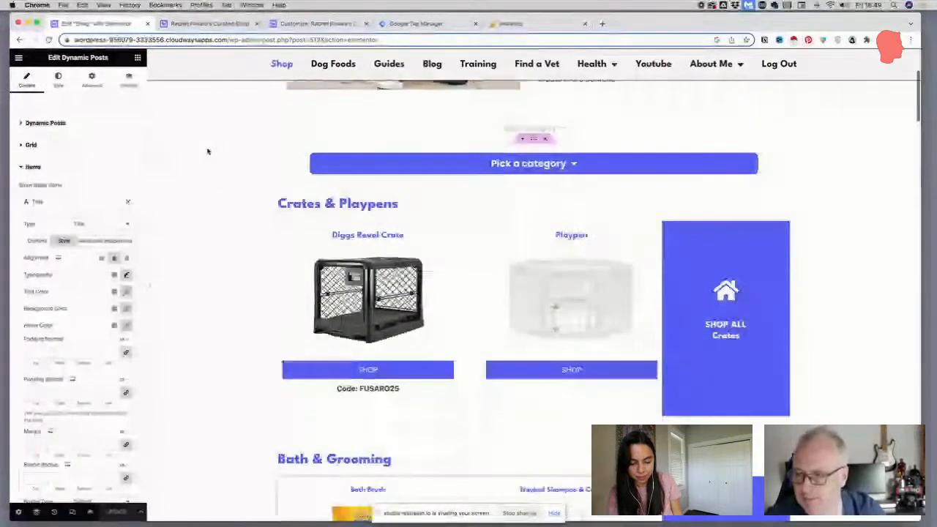
{"action": "scroll", "coordinate": [208, 152], "scroll_direction": "down", "scroll_amount": 2}
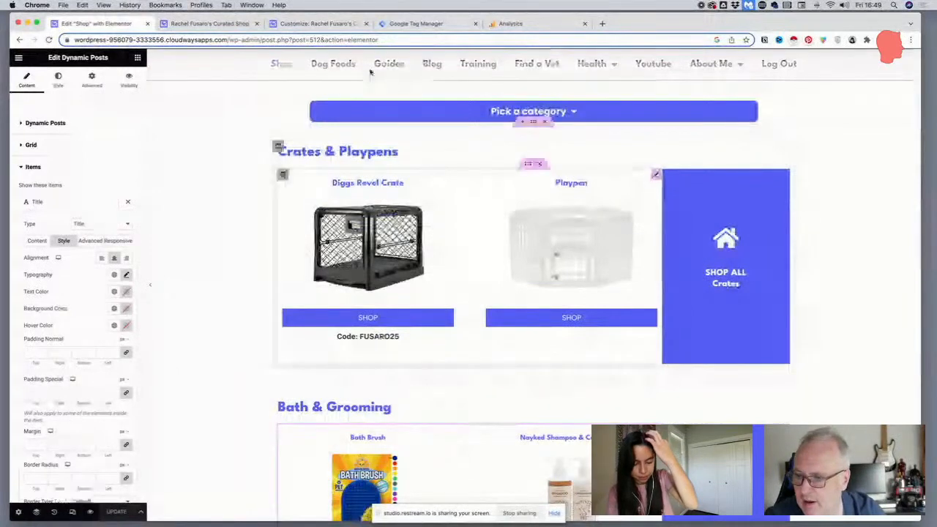
Switch the editor preview to mobile portrait and check the Crates & Playpens and Bath & Grooming sections
{"action": "left_click", "coordinate": [72, 512]}
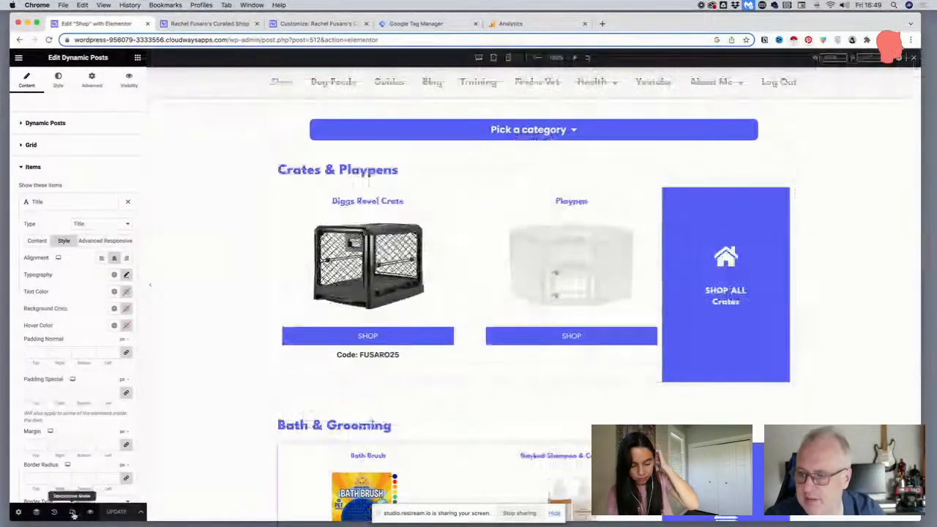
{"action": "left_click", "coordinate": [72, 512]}
{"action": "left_click", "coordinate": [73, 512]}
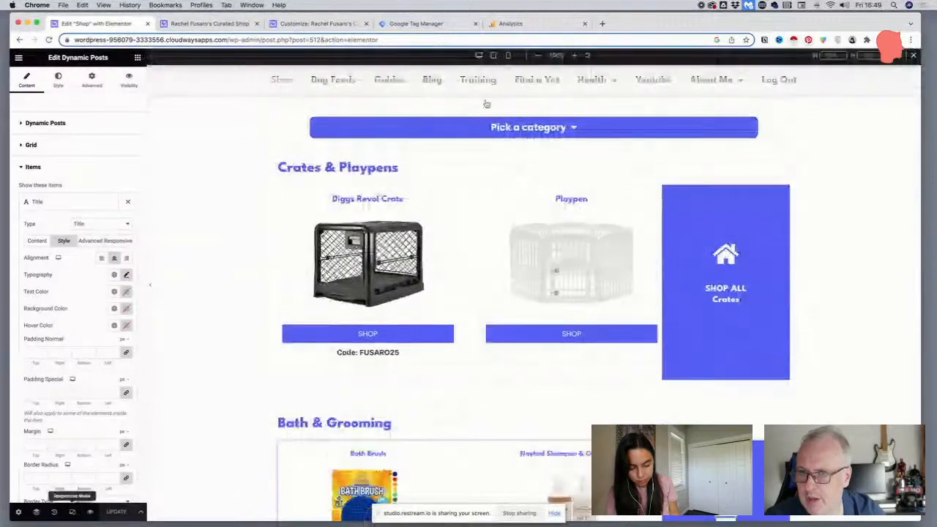
{"action": "left_click", "coordinate": [507, 58]}
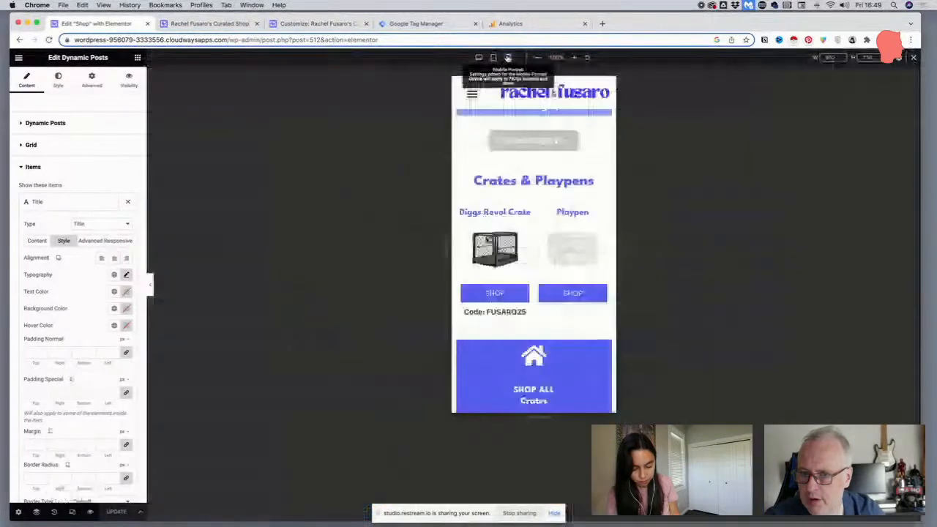
{"action": "scroll", "coordinate": [534, 263], "scroll_direction": "down", "scroll_amount": 5}
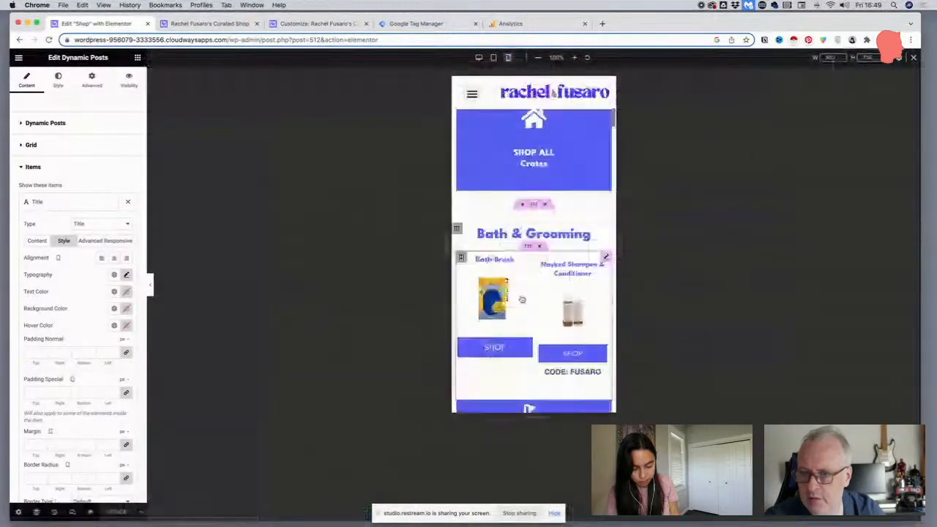
{"action": "scroll", "coordinate": [465, 202], "scroll_direction": "up", "scroll_amount": 2}
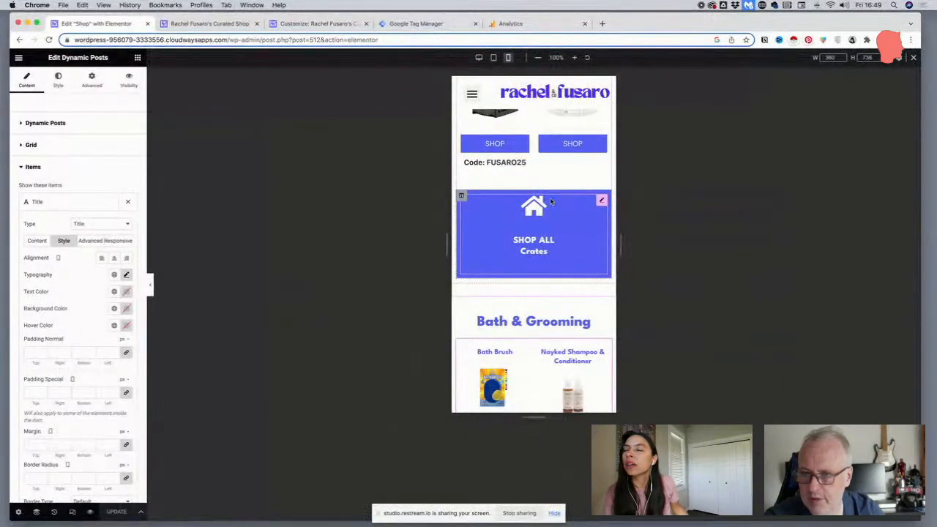
Open the background style settings of the SHOP ALL Crates column
{"action": "left_click", "coordinate": [462, 196]}
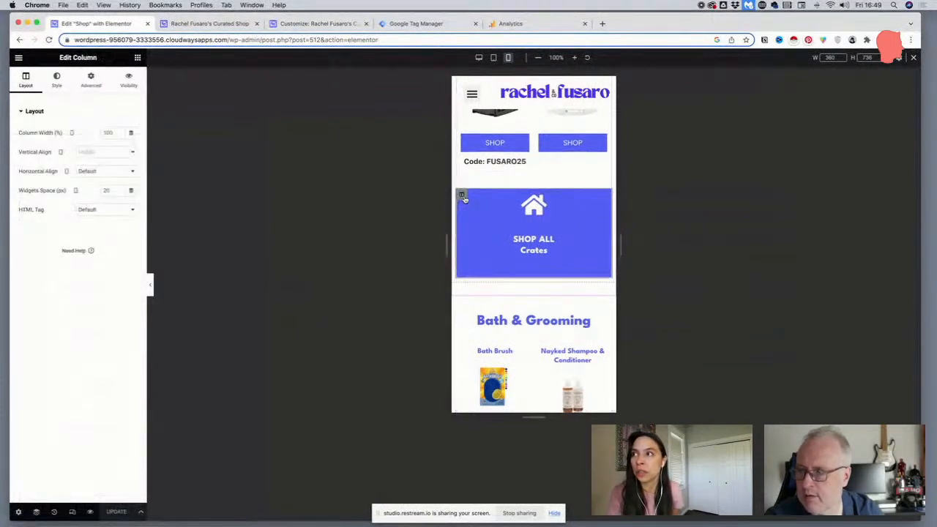
{"action": "left_click", "coordinate": [57, 83]}
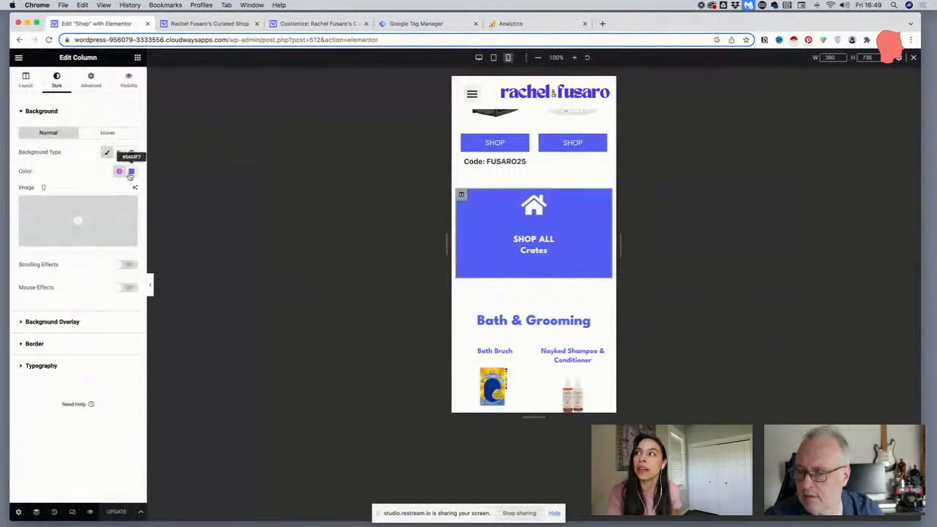
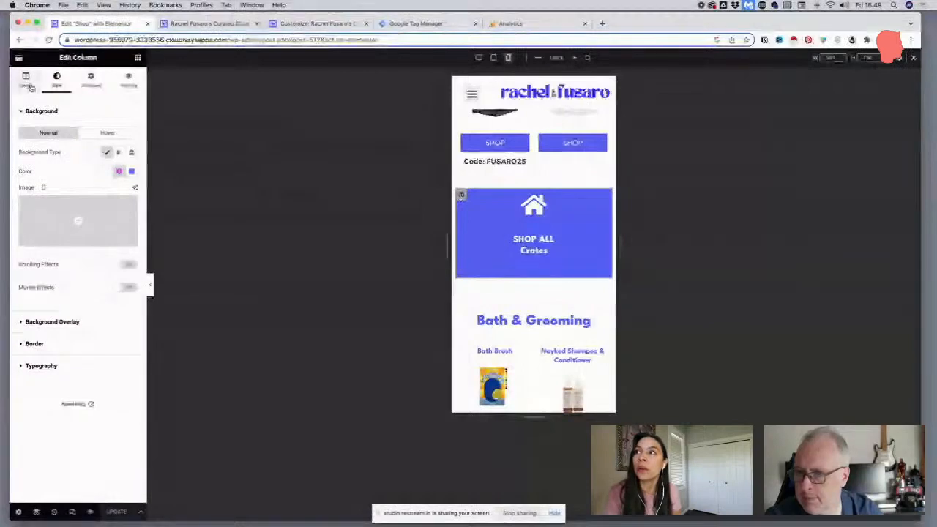
Set the horizontal alignment of the SHOP ALL Crates column to Center in its layout settings
{"action": "left_click", "coordinate": [28, 82]}
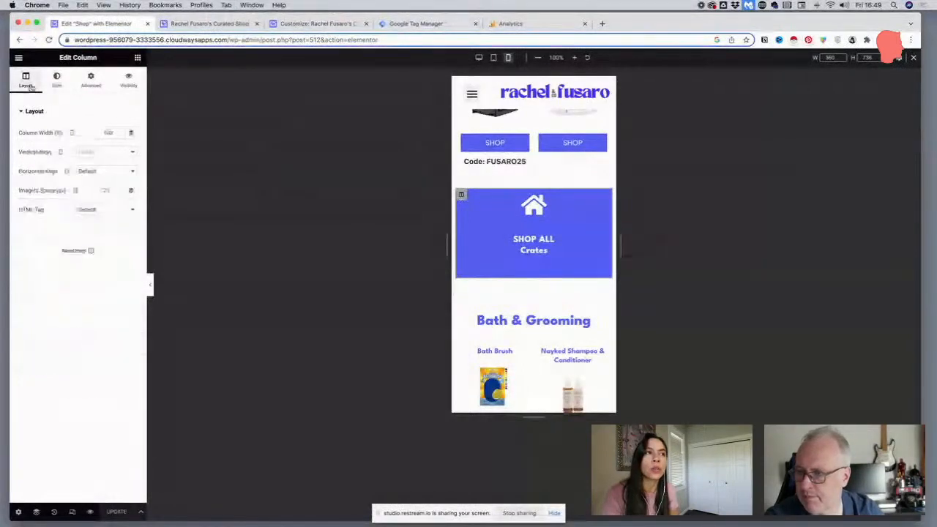
{"action": "left_click", "coordinate": [87, 172]}
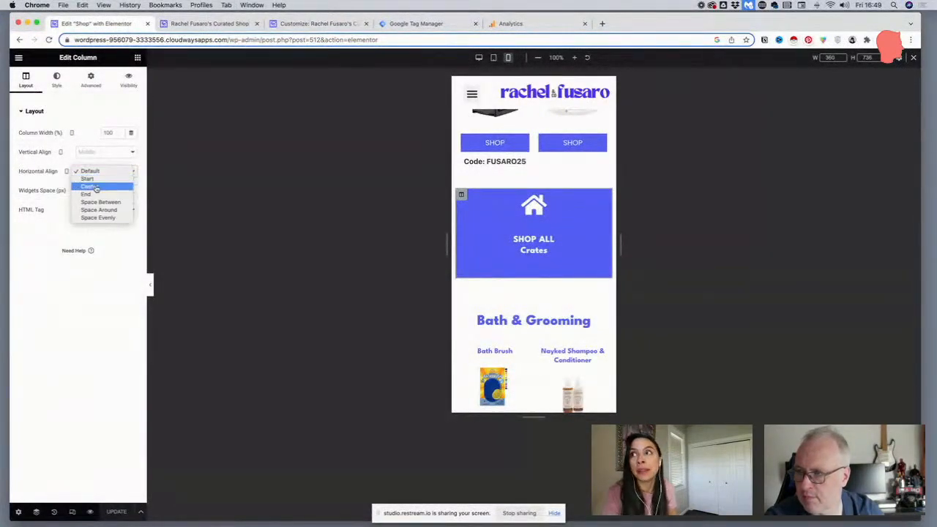
{"action": "left_click", "coordinate": [98, 187]}
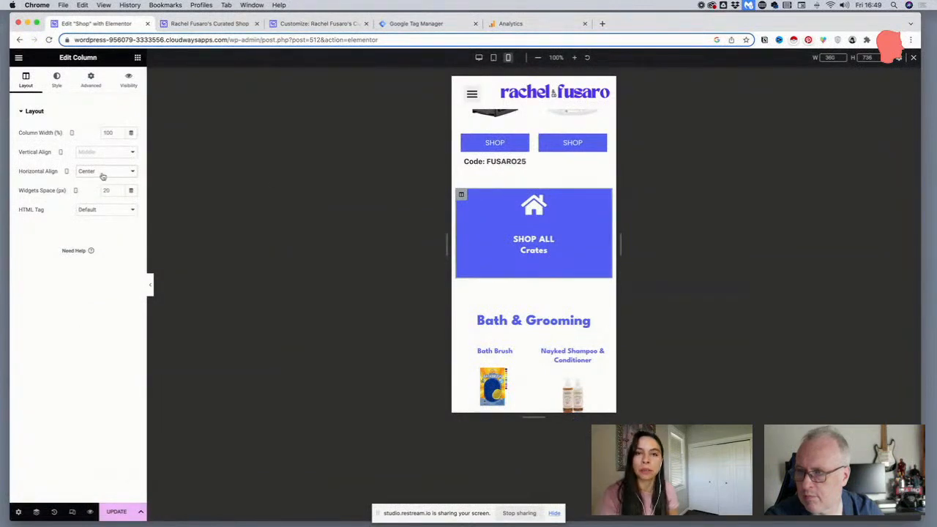
{"action": "left_click", "coordinate": [102, 174]}
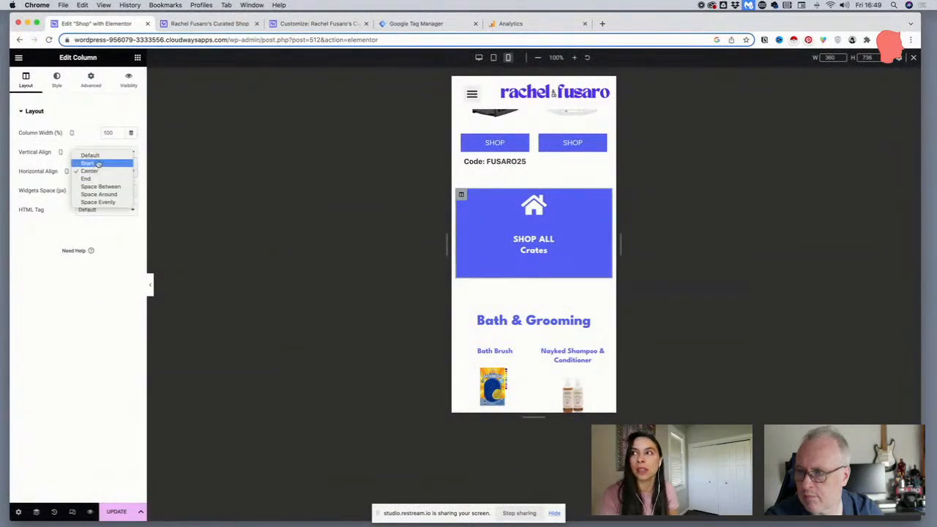
{"action": "left_click", "coordinate": [587, 202]}
{"action": "left_click", "coordinate": [600, 199]}
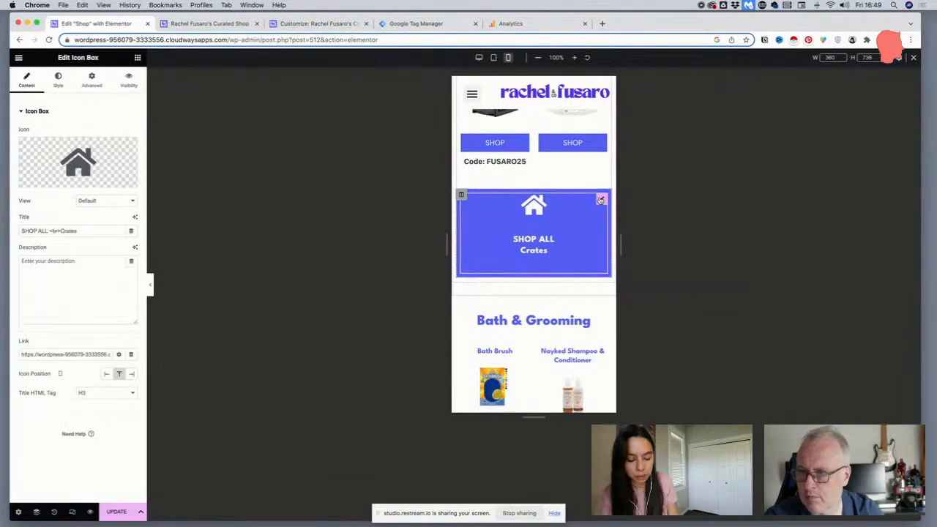
Try Bottom vertical alignment on the SHOP ALL Crates column, and restore its default vertical and Center horizontal alignment
{"action": "left_click", "coordinate": [461, 194]}
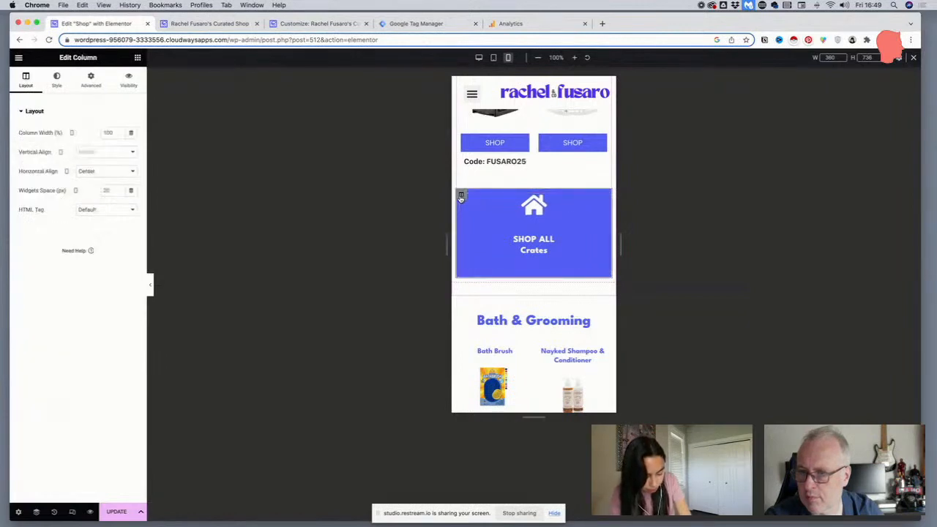
{"action": "left_click", "coordinate": [102, 172]}
{"action": "left_click", "coordinate": [103, 164]}
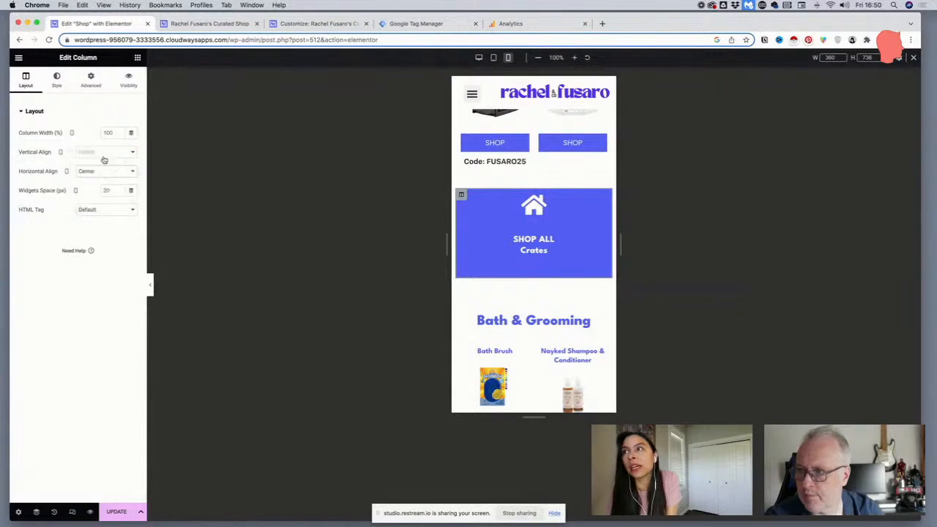
{"action": "left_click", "coordinate": [101, 152]}
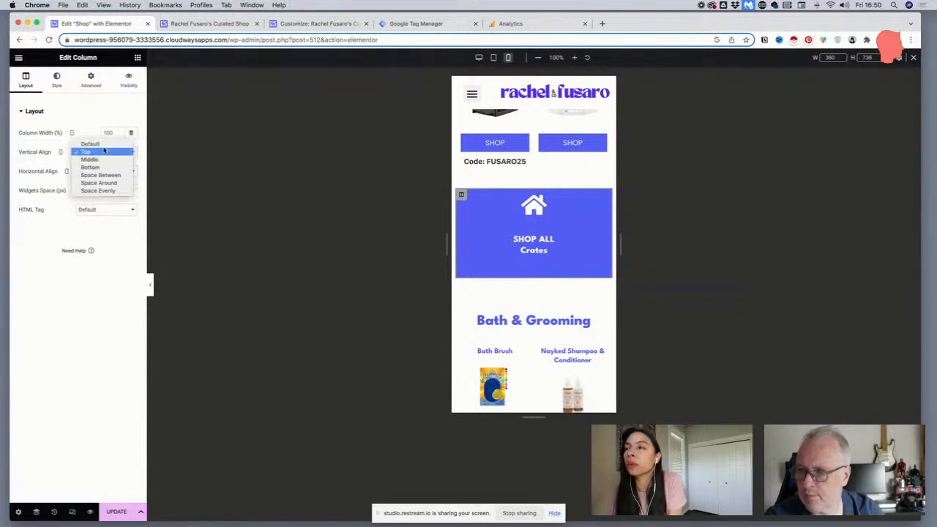
{"action": "left_click", "coordinate": [96, 168]}
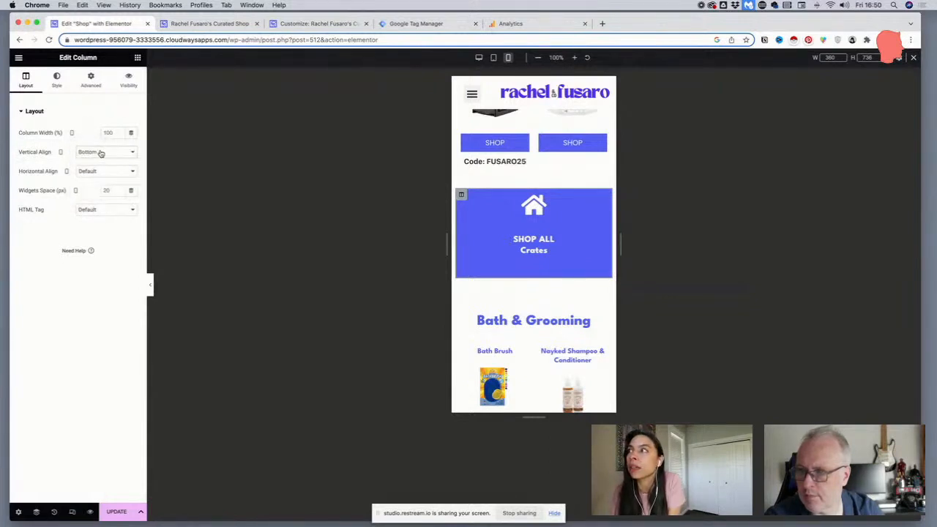
{"action": "left_click", "coordinate": [100, 154]}
{"action": "left_click", "coordinate": [98, 130]}
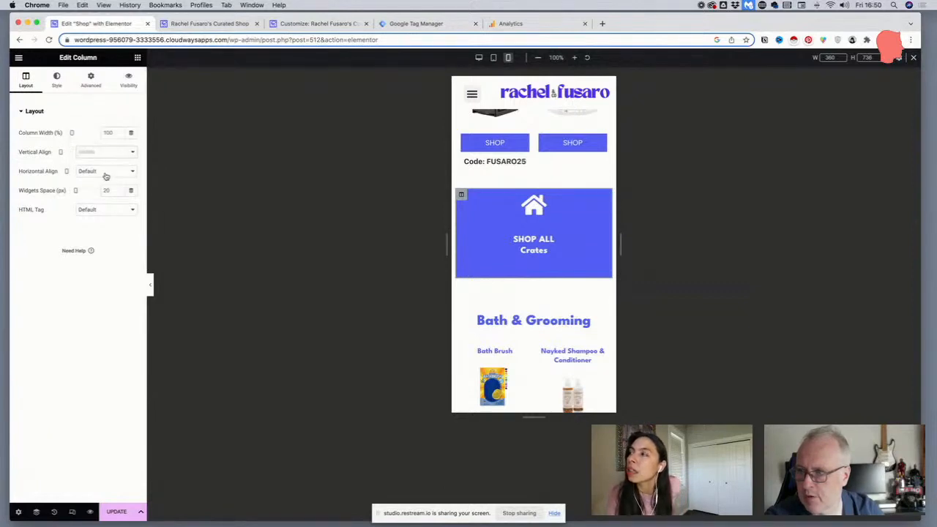
{"action": "left_click", "coordinate": [105, 175]}
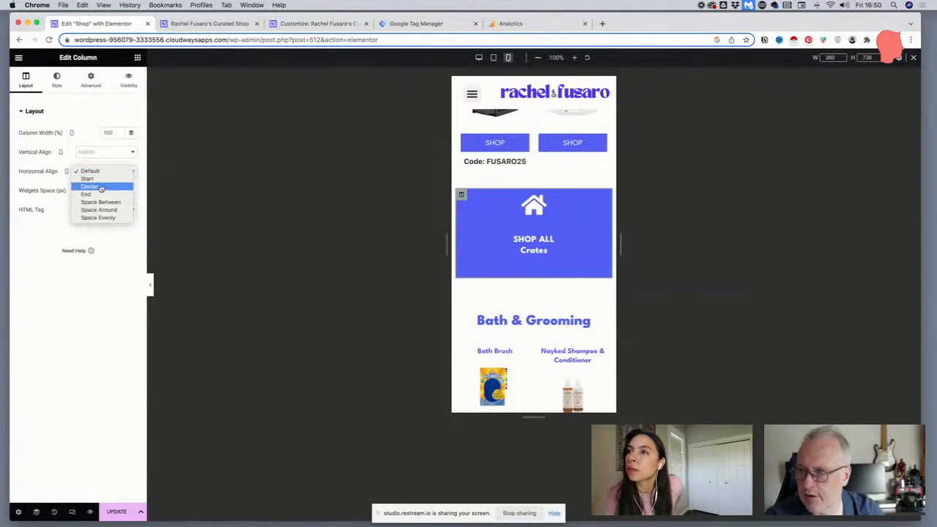
{"action": "left_click", "coordinate": [101, 187]}
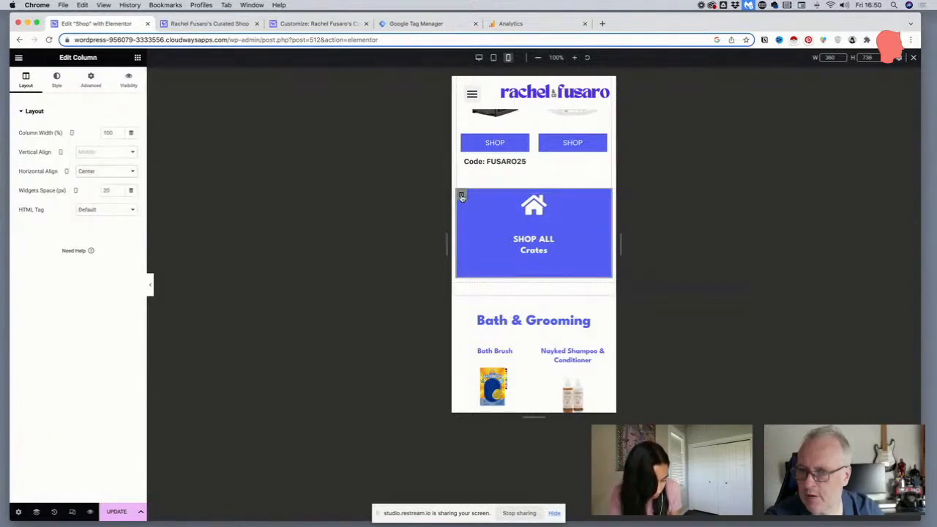
Unlink the padding values of the SHOP ALL Crates icon box and set its top padding to 40 px
{"action": "left_click", "coordinate": [601, 200]}
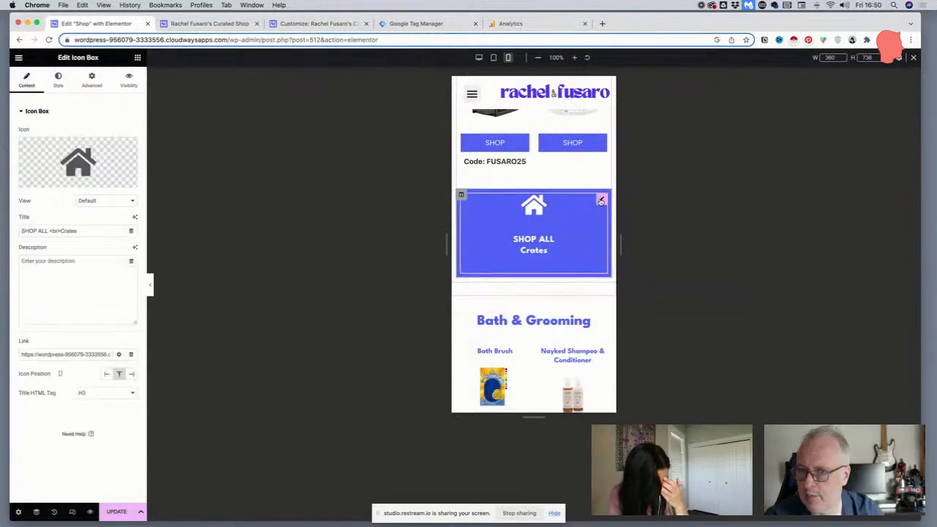
{"action": "left_click", "coordinate": [82, 84]}
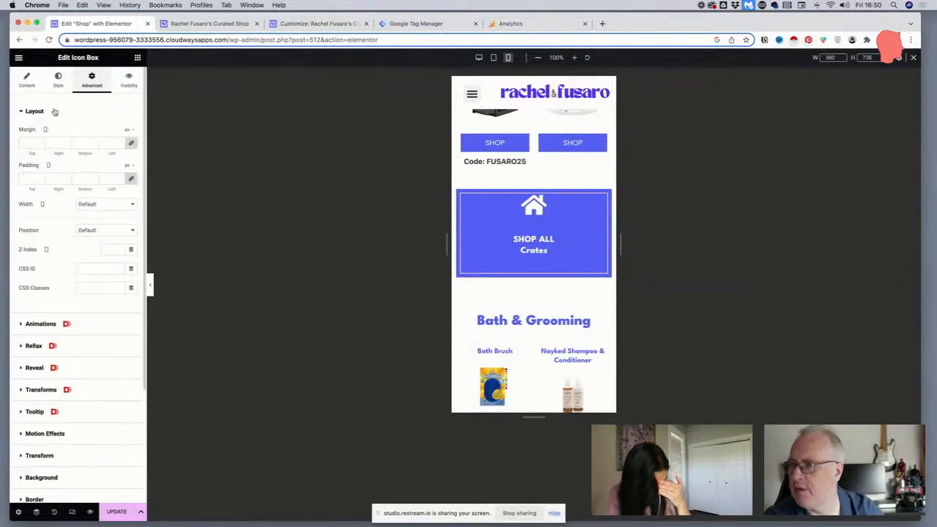
{"action": "left_click", "coordinate": [130, 180]}
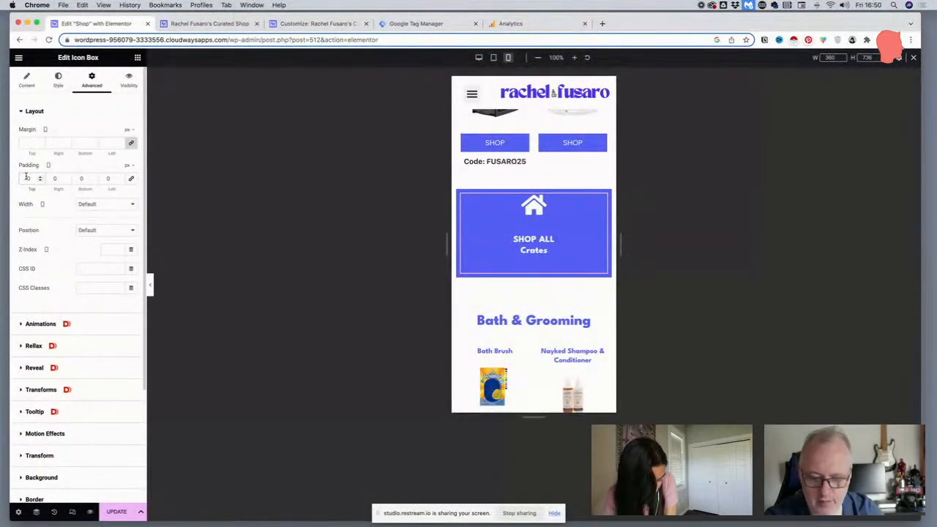
{"action": "left_click", "coordinate": [27, 178]}
{"action": "type", "text": "40"}
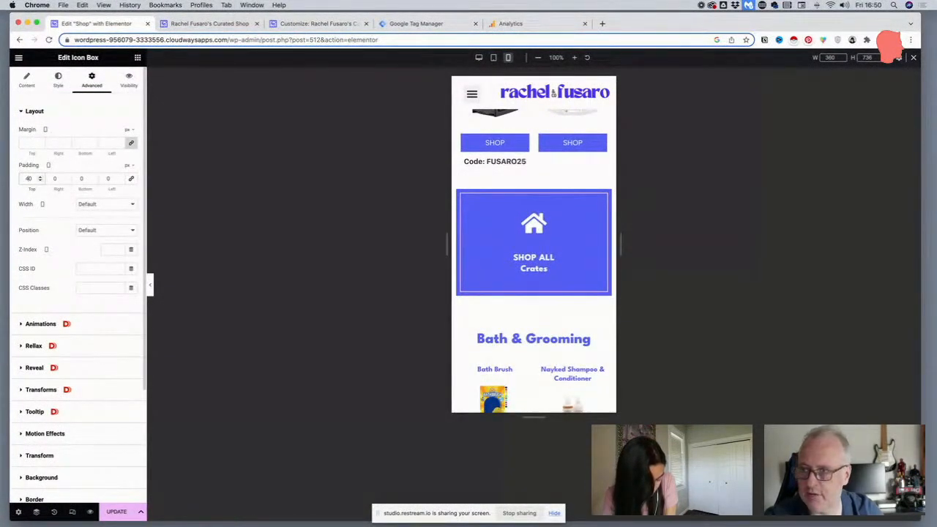
Copy the SHOP ALL Crates icon box and paste its style onto the SHOP ALL icon box under Bath & Grooming
{"action": "scroll", "coordinate": [504, 247], "scroll_direction": "down", "scroll_amount": 5}
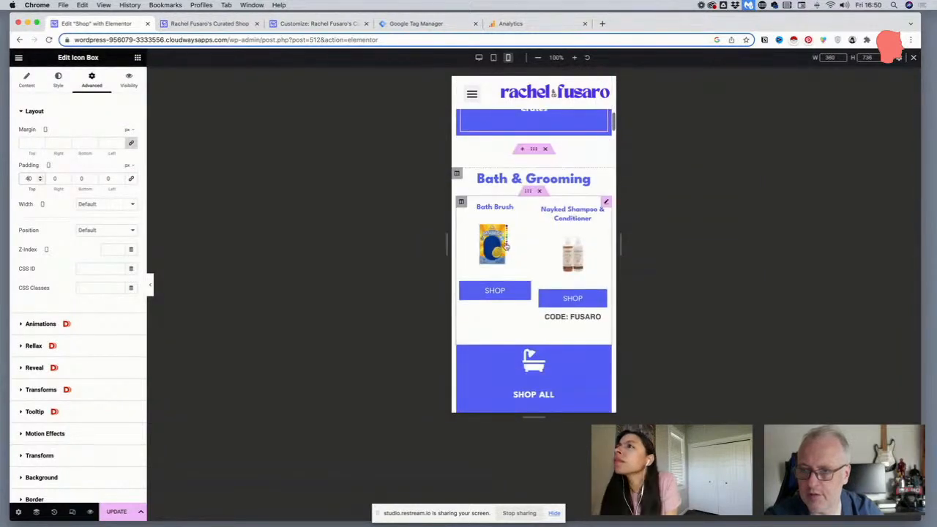
{"action": "scroll", "coordinate": [505, 247], "scroll_direction": "up", "scroll_amount": 5}
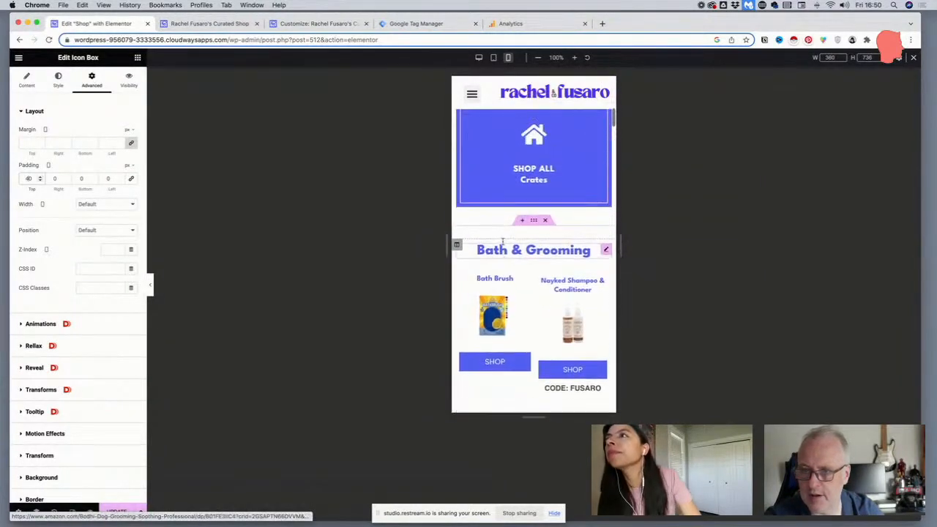
{"action": "right_click", "coordinate": [600, 155]}
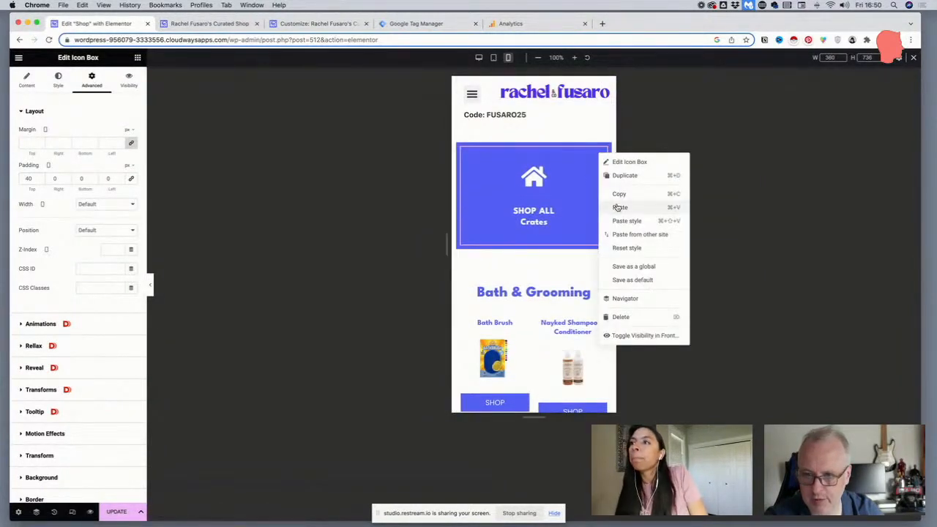
{"action": "left_click", "coordinate": [620, 207]}
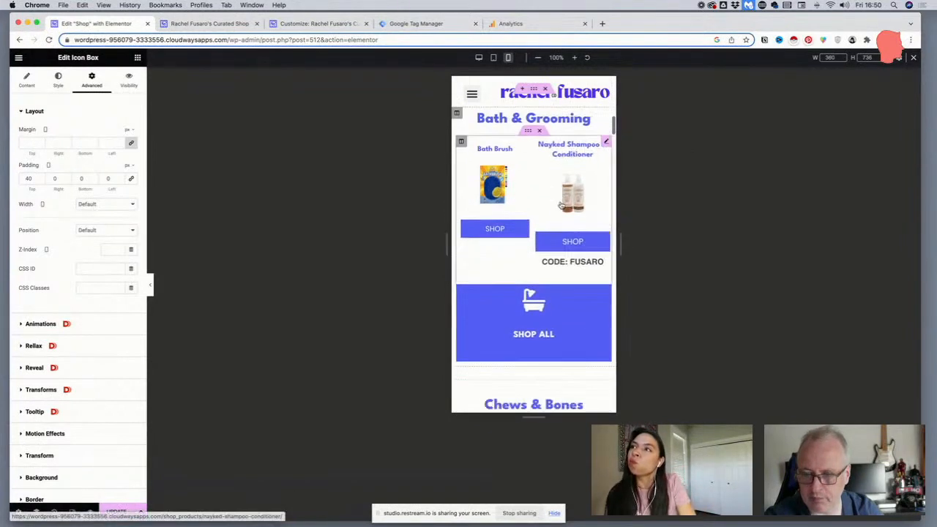
{"action": "right_click", "coordinate": [601, 286]}
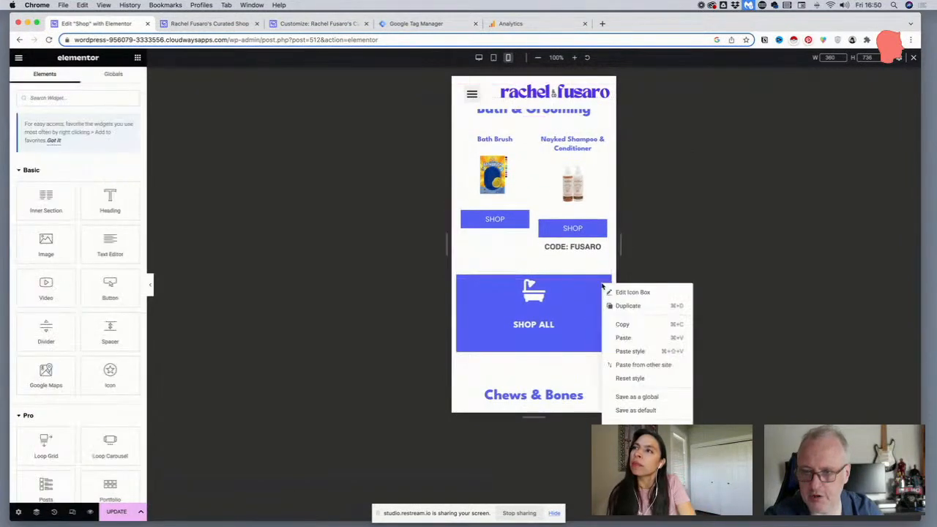
{"action": "left_click", "coordinate": [628, 353]}
Paste the copied icon box style onto the SHOP ALL CHEWS and SHOP ALL BEDS icon boxes
{"action": "scroll", "coordinate": [591, 333], "scroll_direction": "down", "scroll_amount": 5}
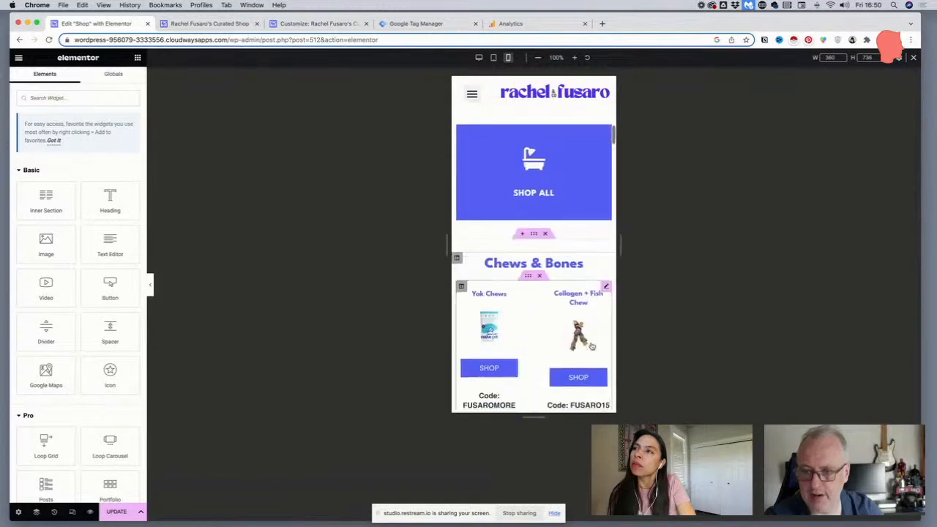
{"action": "scroll", "coordinate": [592, 334], "scroll_direction": "down", "scroll_amount": 1}
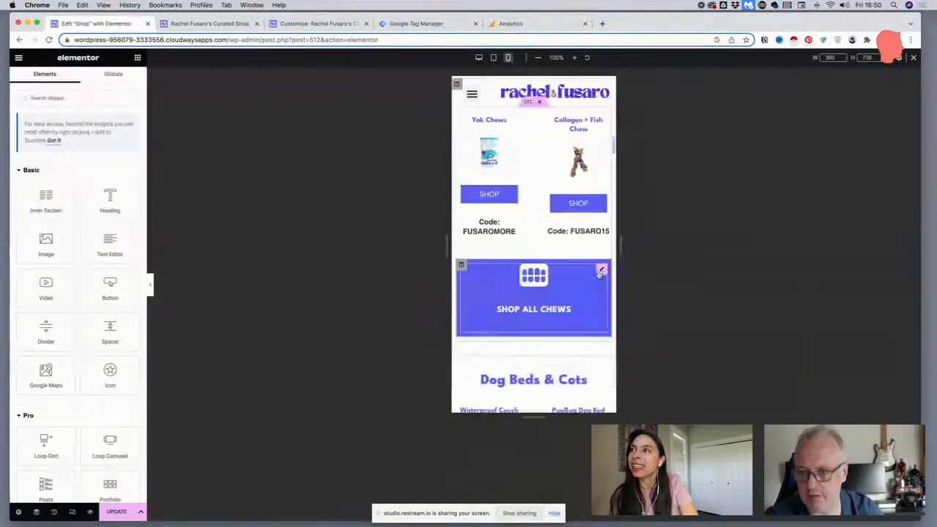
{"action": "right_click", "coordinate": [601, 270]}
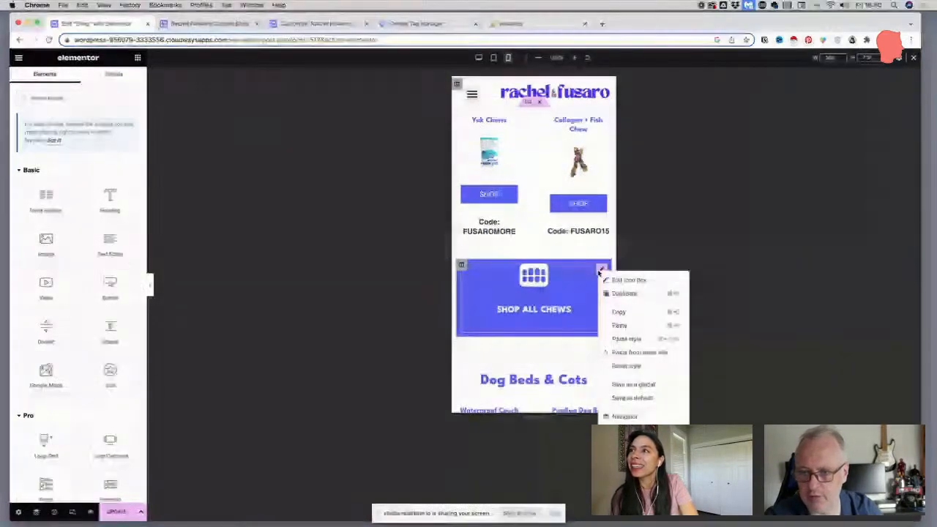
{"action": "left_click", "coordinate": [624, 339]}
{"action": "scroll", "coordinate": [581, 342], "scroll_direction": "down", "scroll_amount": 2}
{"action": "scroll", "coordinate": [580, 342], "scroll_direction": "down", "scroll_amount": 3}
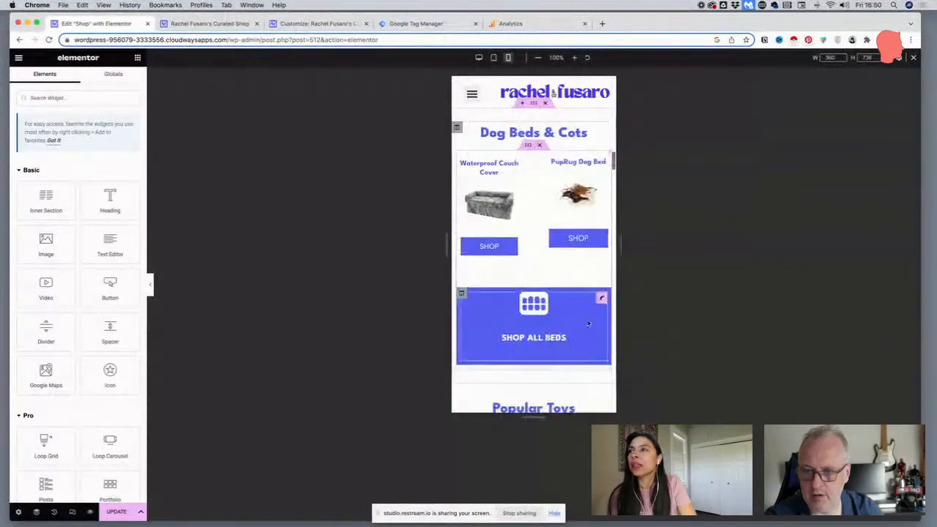
{"action": "right_click", "coordinate": [600, 299]}
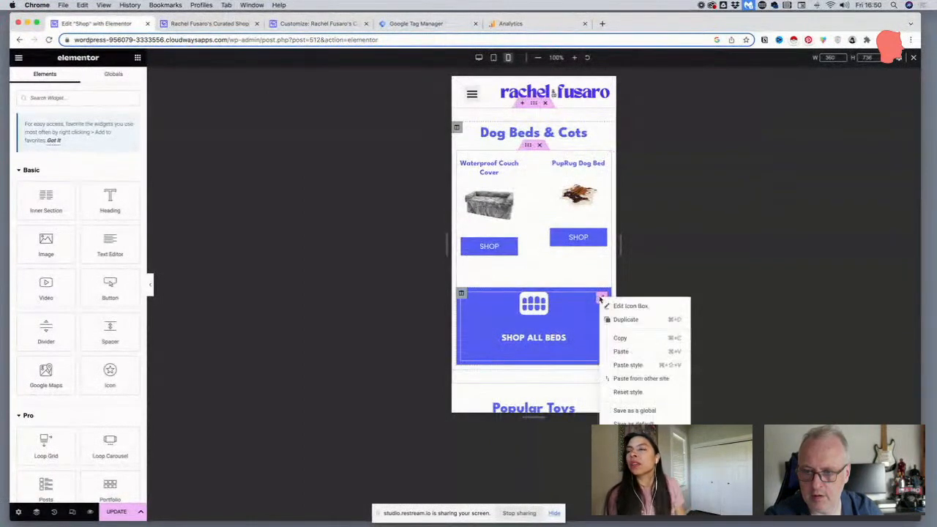
{"action": "left_click", "coordinate": [623, 365]}
Paste the copied icon box style onto the SHOP ALL TOYS and SHOP ALL HOME icon boxes
{"action": "scroll", "coordinate": [606, 300], "scroll_direction": "down", "scroll_amount": 3}
{"action": "scroll", "coordinate": [607, 300], "scroll_direction": "down", "scroll_amount": 2}
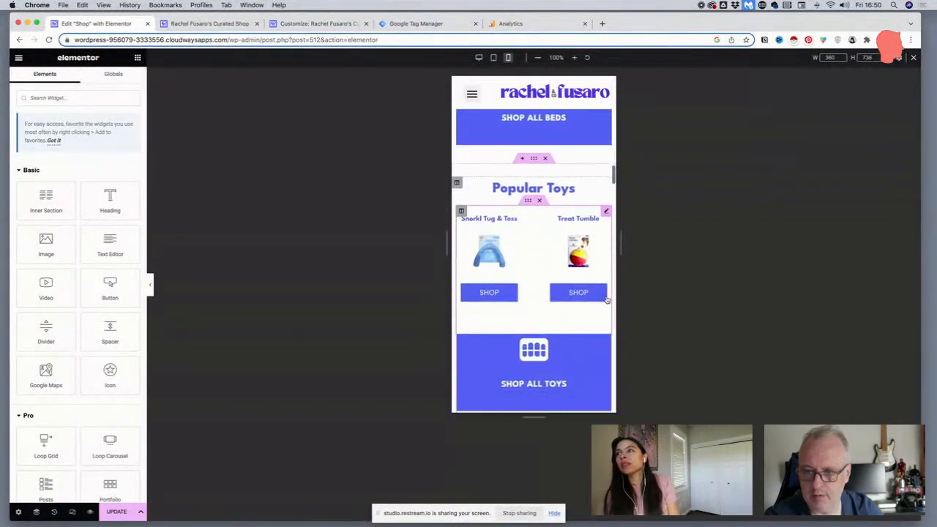
{"action": "right_click", "coordinate": [600, 344]}
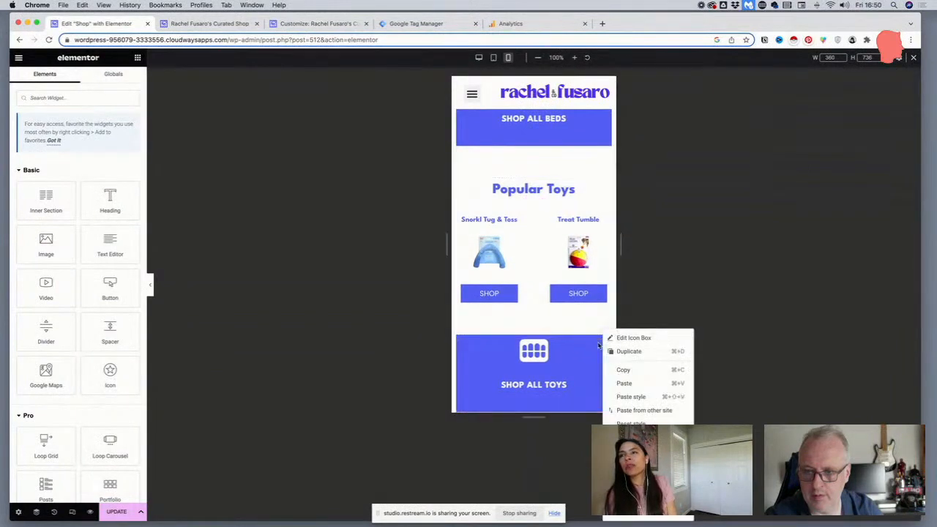
{"action": "left_click", "coordinate": [627, 398]}
{"action": "scroll", "coordinate": [592, 352], "scroll_direction": "down", "scroll_amount": 5}
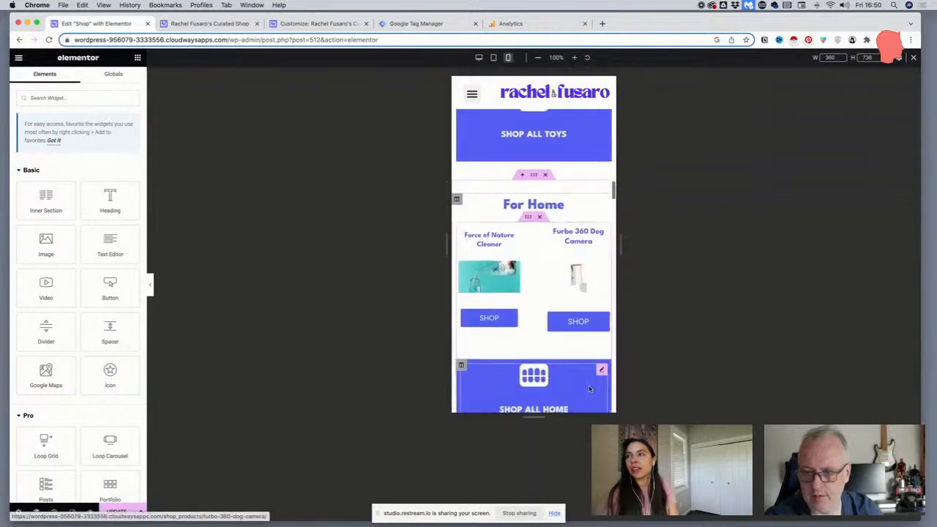
{"action": "right_click", "coordinate": [602, 369]}
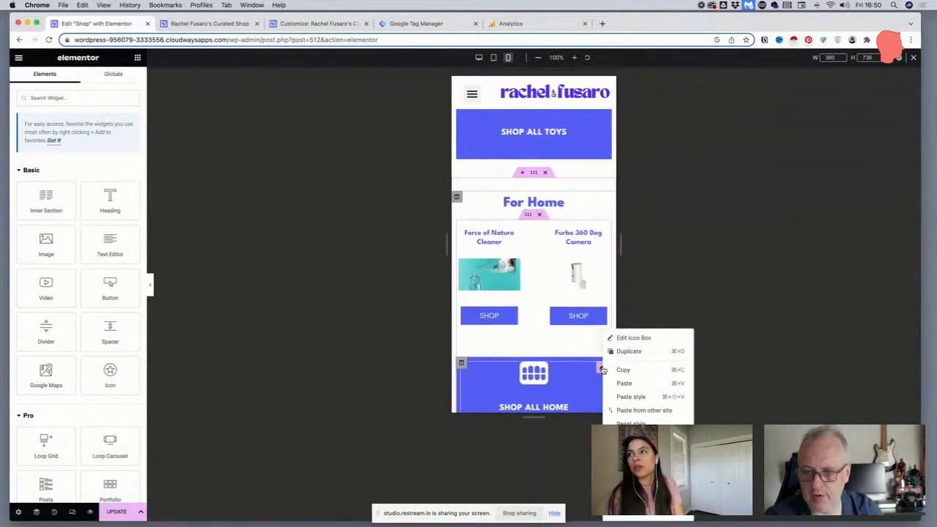
{"action": "left_click", "coordinate": [631, 397]}
Paste the copied icon box style onto the SHOP ALL SUPPLEMENTS icon box under Supplements & Kibble Toppers
{"action": "scroll", "coordinate": [597, 327], "scroll_direction": "down", "scroll_amount": 5}
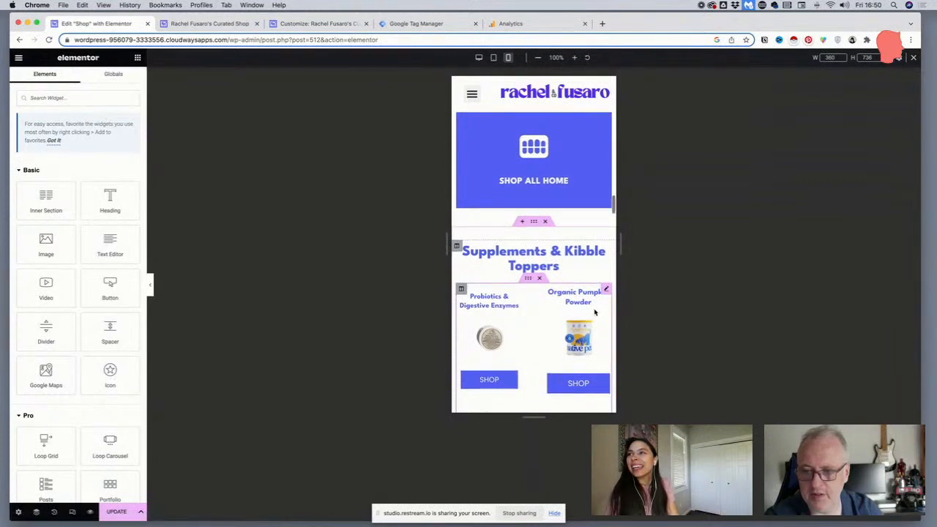
{"action": "scroll", "coordinate": [594, 312], "scroll_direction": "down", "scroll_amount": 2}
{"action": "scroll", "coordinate": [594, 312], "scroll_direction": "down", "scroll_amount": 2}
{"action": "right_click", "coordinate": [602, 288]}
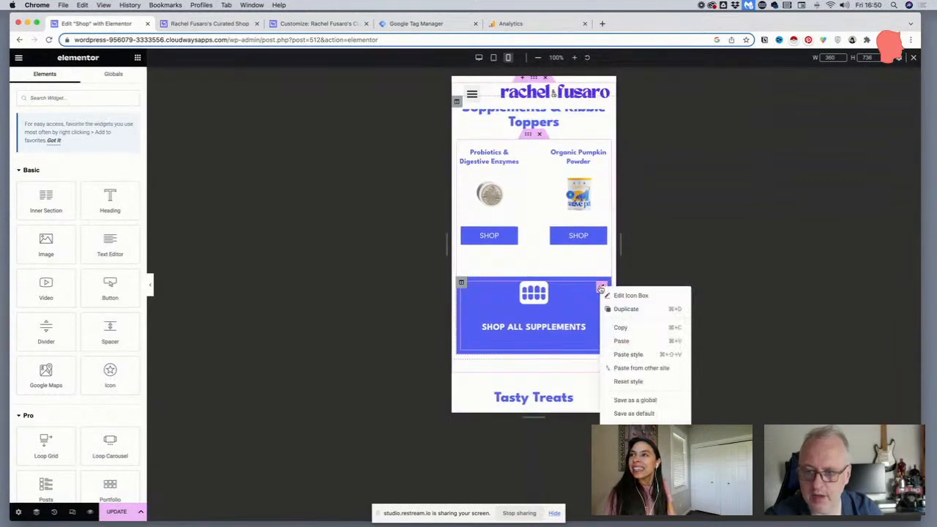
{"action": "left_click", "coordinate": [626, 355]}
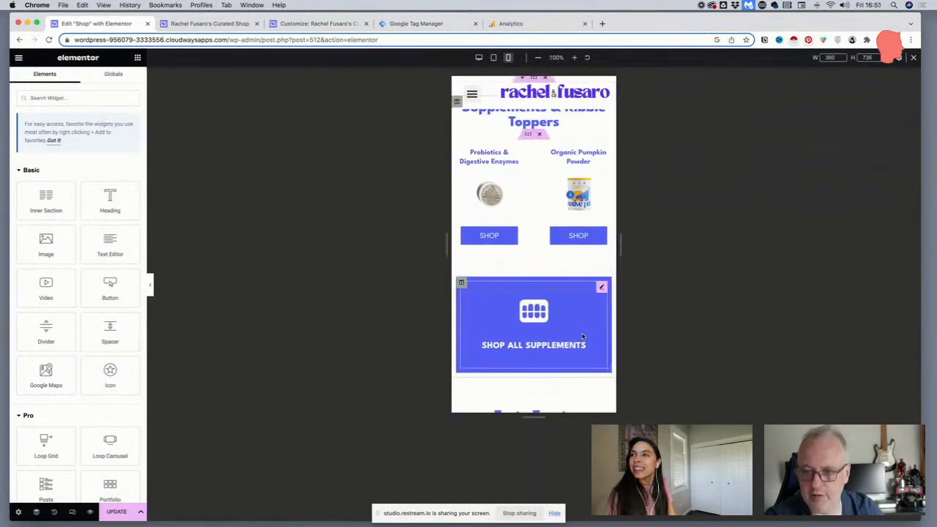
Paste the copied icon box style onto the SHOP ALL TREATS and SHOP ALL GEAR icon boxes
{"action": "scroll", "coordinate": [589, 307], "scroll_direction": "down", "scroll_amount": 5}
{"action": "scroll", "coordinate": [590, 308], "scroll_direction": "down", "scroll_amount": 2}
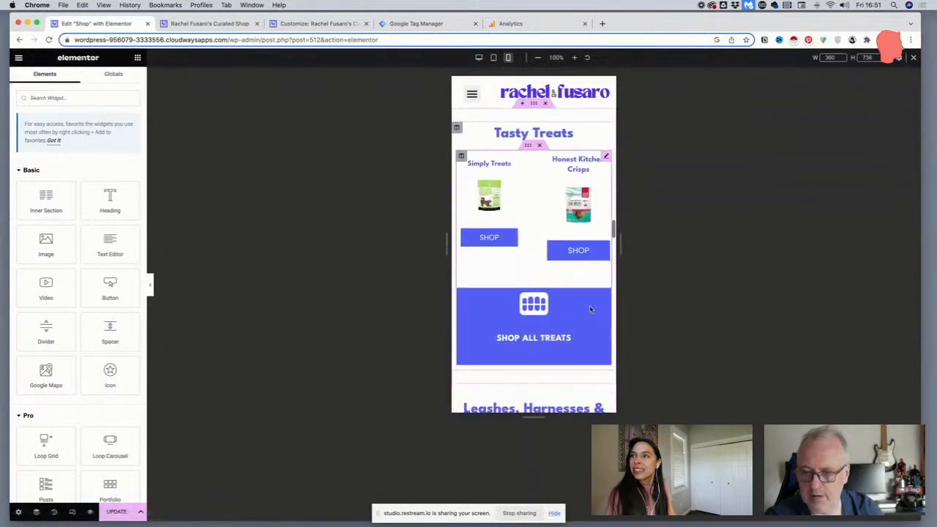
{"action": "right_click", "coordinate": [598, 301]}
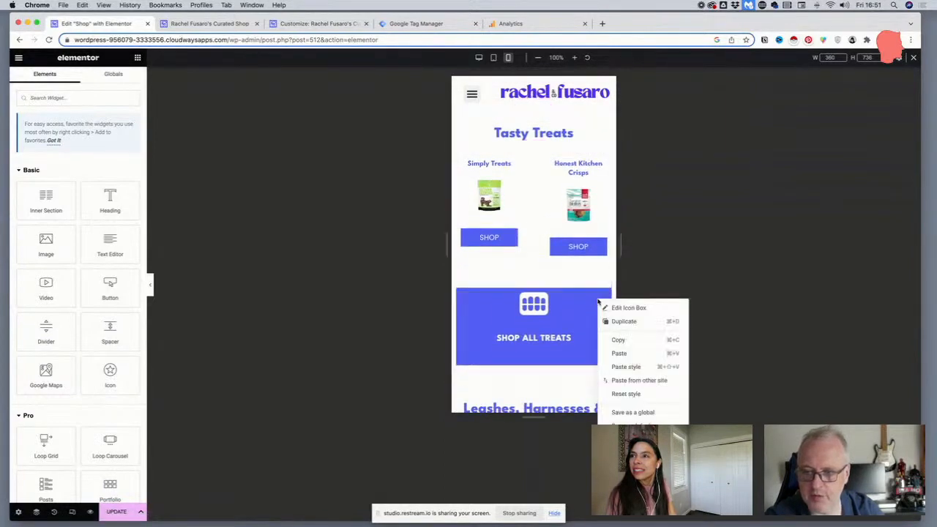
{"action": "left_click", "coordinate": [614, 368]}
{"action": "scroll", "coordinate": [593, 344], "scroll_direction": "down", "scroll_amount": 7}
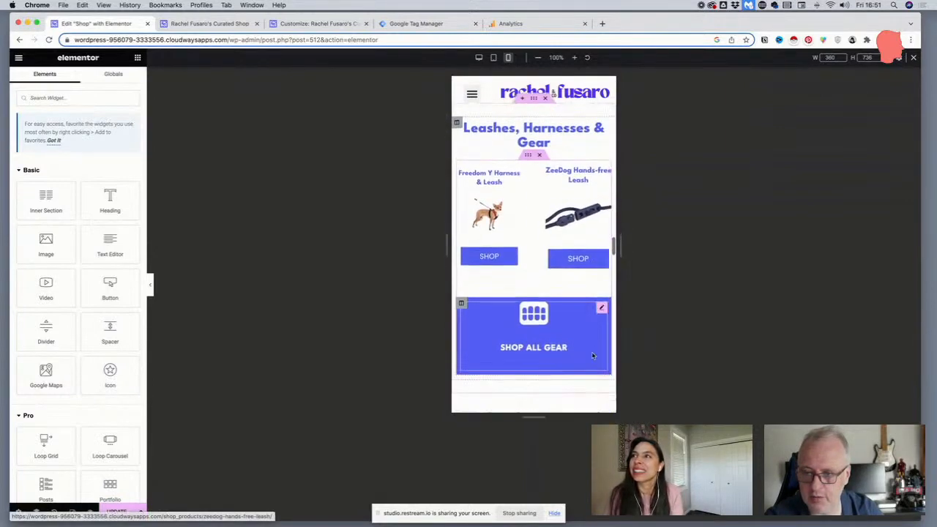
{"action": "right_click", "coordinate": [601, 308]}
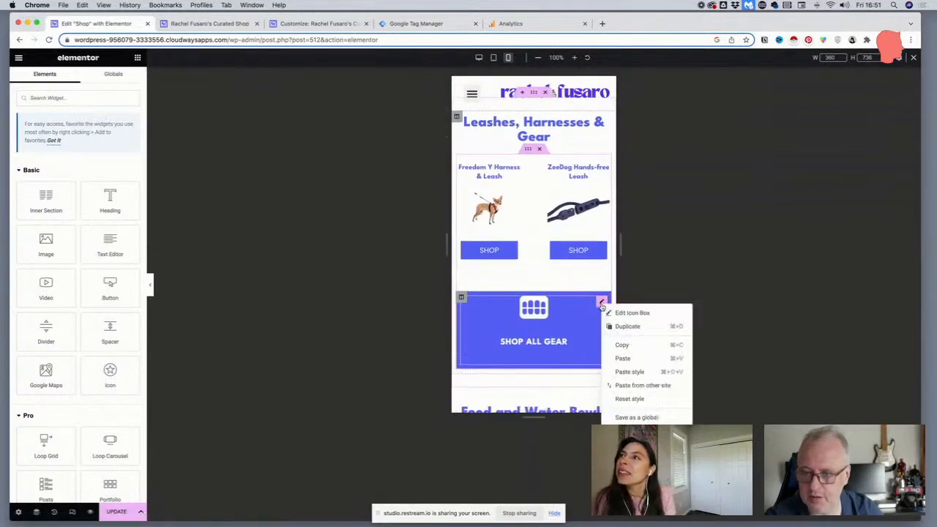
{"action": "left_click", "coordinate": [625, 371]}
Paste the copied icon box style onto the SHOP ALL BOWLS and SHOP ALL ENRICHMENT icon boxes
{"action": "scroll", "coordinate": [602, 369], "scroll_direction": "down", "scroll_amount": 7}
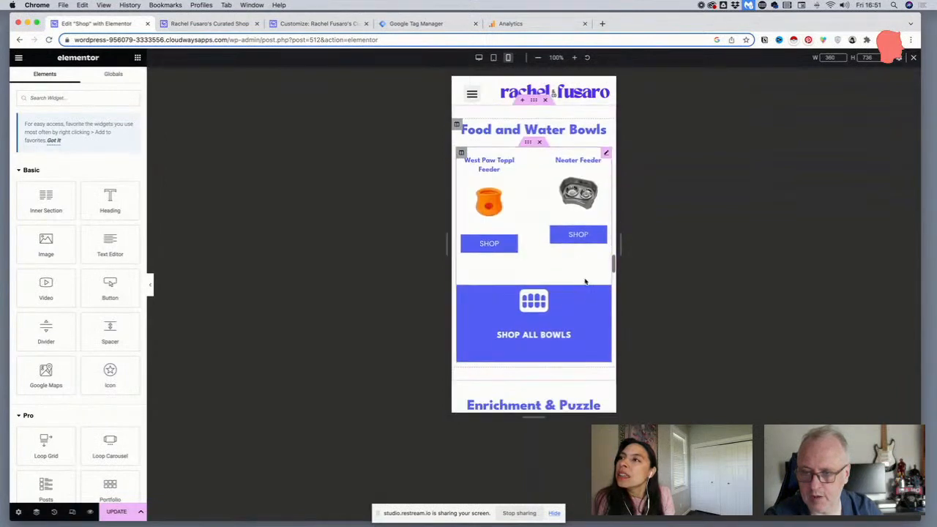
{"action": "right_click", "coordinate": [600, 296]}
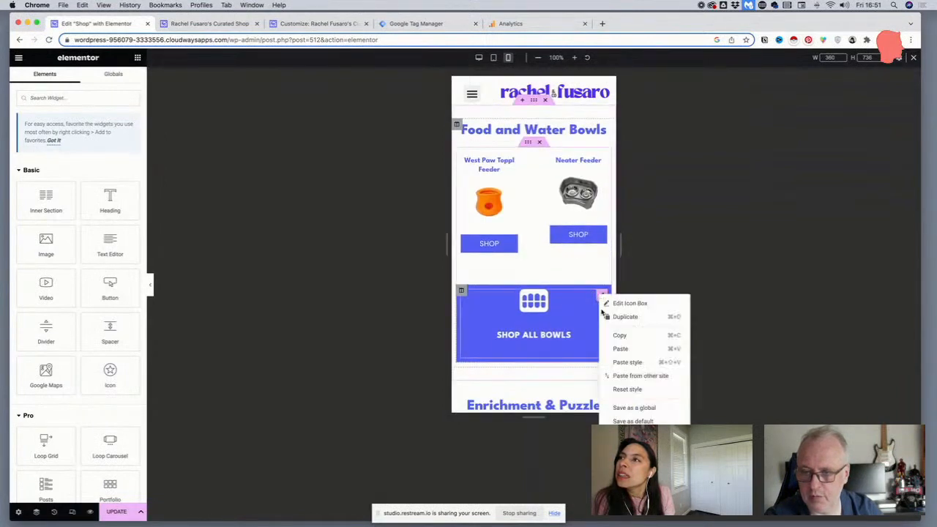
{"action": "left_click", "coordinate": [614, 363]}
{"action": "scroll", "coordinate": [604, 337], "scroll_direction": "down", "scroll_amount": 5}
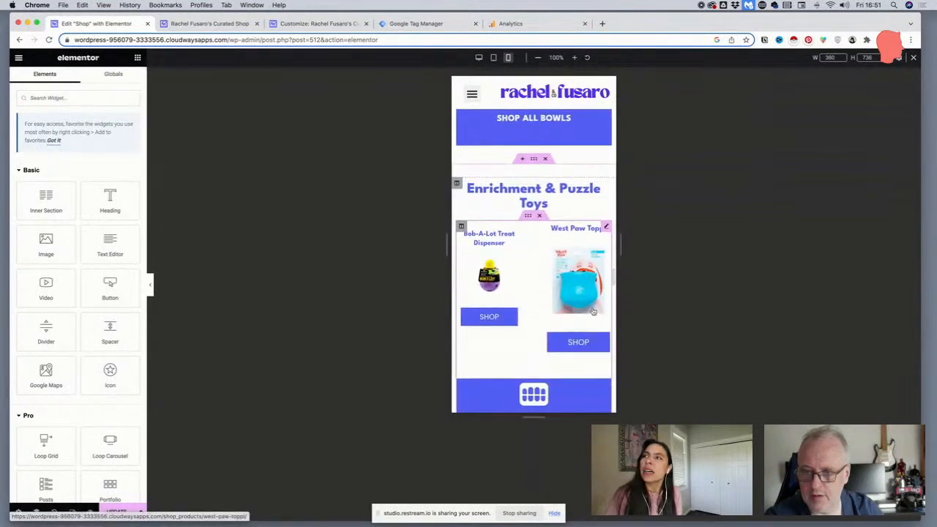
{"action": "scroll", "coordinate": [592, 311], "scroll_direction": "down", "scroll_amount": 3}
{"action": "right_click", "coordinate": [600, 292]}
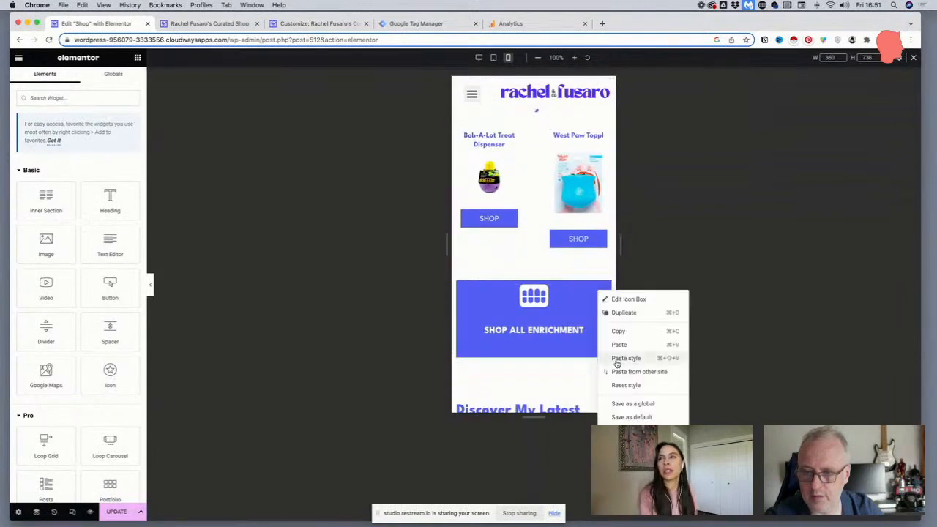
{"action": "left_click", "coordinate": [616, 358]}
Update the Shop page to save the restyled SHOP ALL icon boxes
{"action": "scroll", "coordinate": [594, 362], "scroll_direction": "down", "scroll_amount": 5}
{"action": "scroll", "coordinate": [592, 364], "scroll_direction": "up", "scroll_amount": 2}
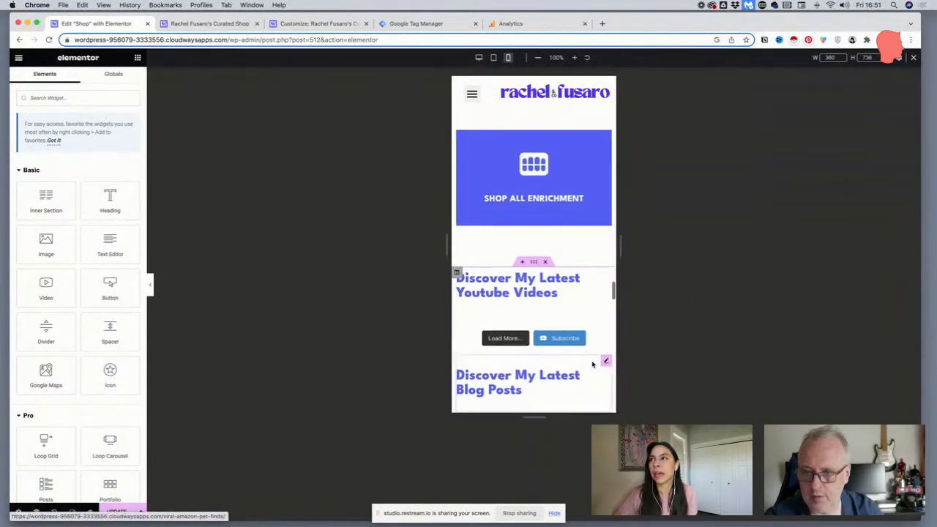
{"action": "left_click", "coordinate": [117, 512]}
Open the Dynamic Posts widget under Chews & Bones for editing in the mobile layout
{"action": "scroll", "coordinate": [498, 297], "scroll_direction": "up", "scroll_amount": 3}
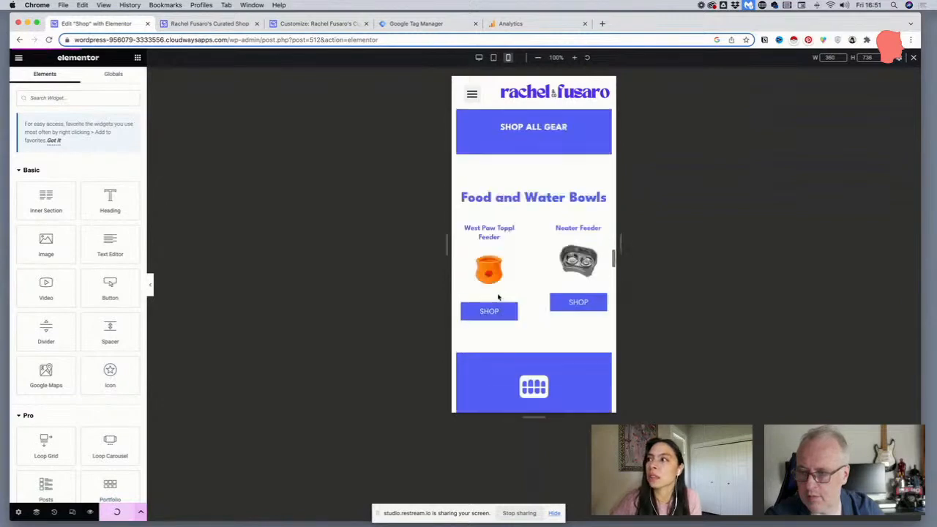
{"action": "scroll", "coordinate": [498, 297], "scroll_direction": "up", "scroll_amount": 15}
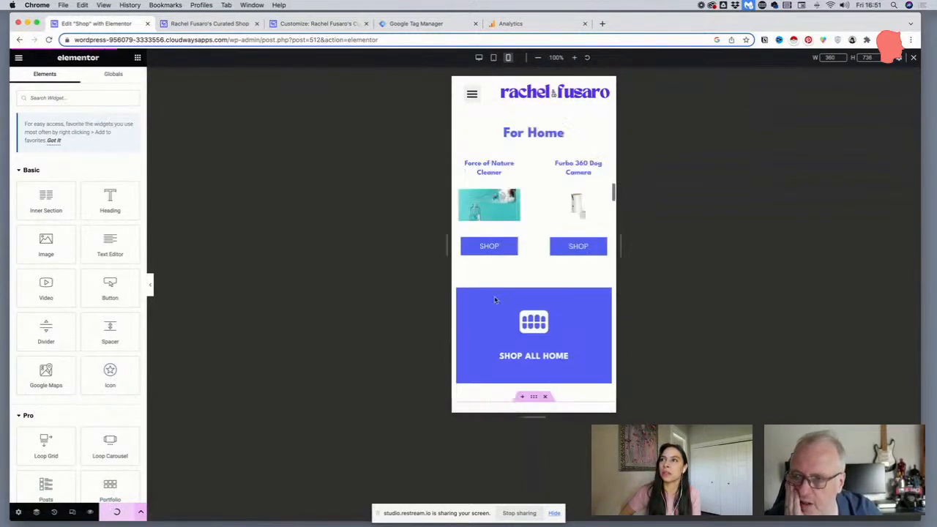
{"action": "scroll", "coordinate": [494, 298], "scroll_direction": "up", "scroll_amount": 12}
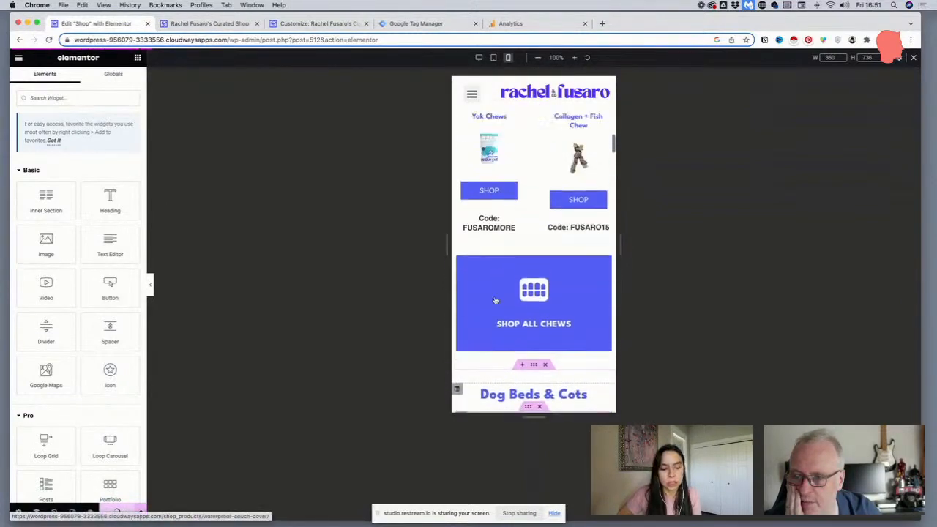
{"action": "scroll", "coordinate": [494, 299], "scroll_direction": "up", "scroll_amount": 5}
{"action": "scroll", "coordinate": [571, 286], "scroll_direction": "down", "scroll_amount": 3}
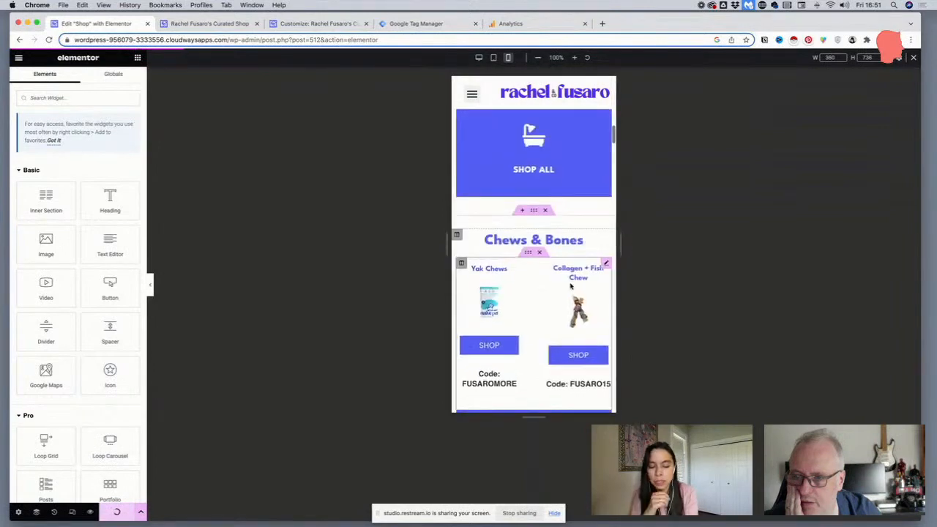
{"action": "left_click", "coordinate": [604, 264]}
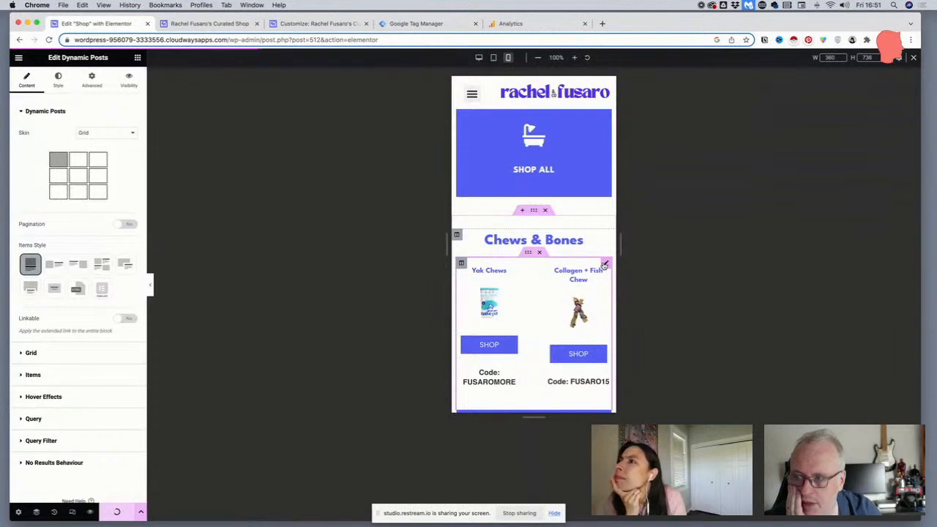
{"action": "left_click", "coordinate": [460, 262]}
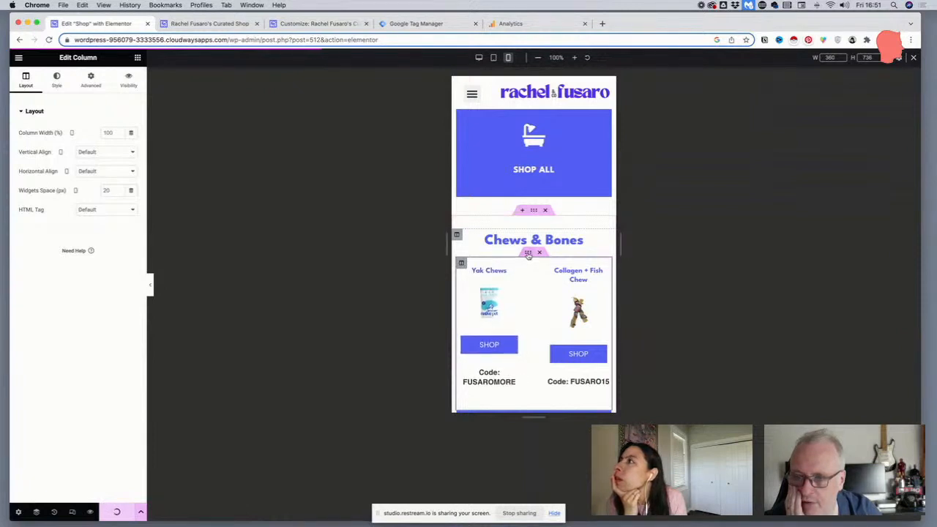
{"action": "scroll", "coordinate": [528, 254], "scroll_direction": "down", "scroll_amount": 2}
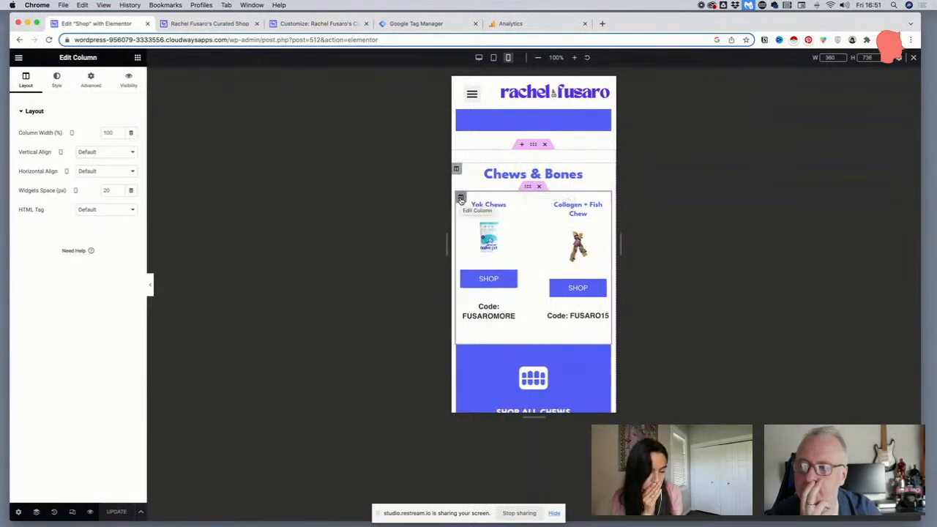
{"action": "left_click", "coordinate": [606, 203]}
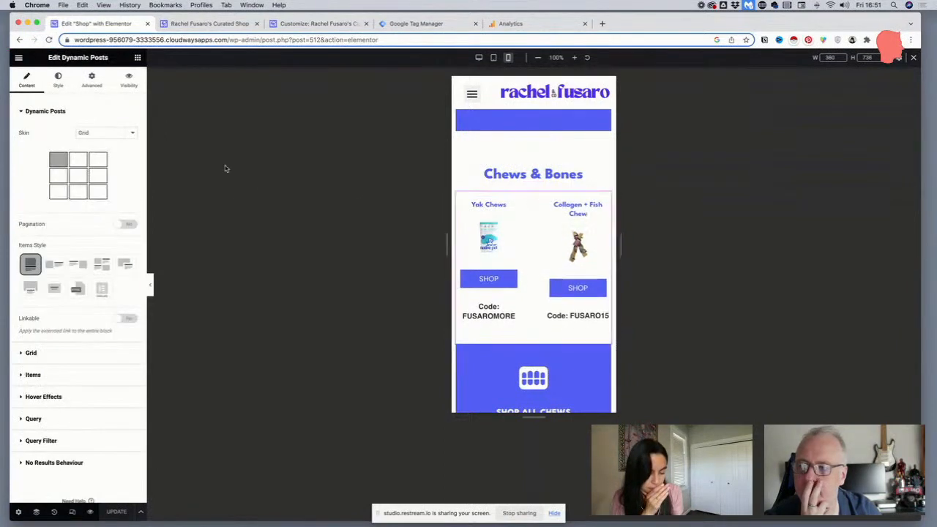
Try a one-column layout and the flex grow option on the Chews & Bones product grid
{"action": "left_click", "coordinate": [31, 327]}
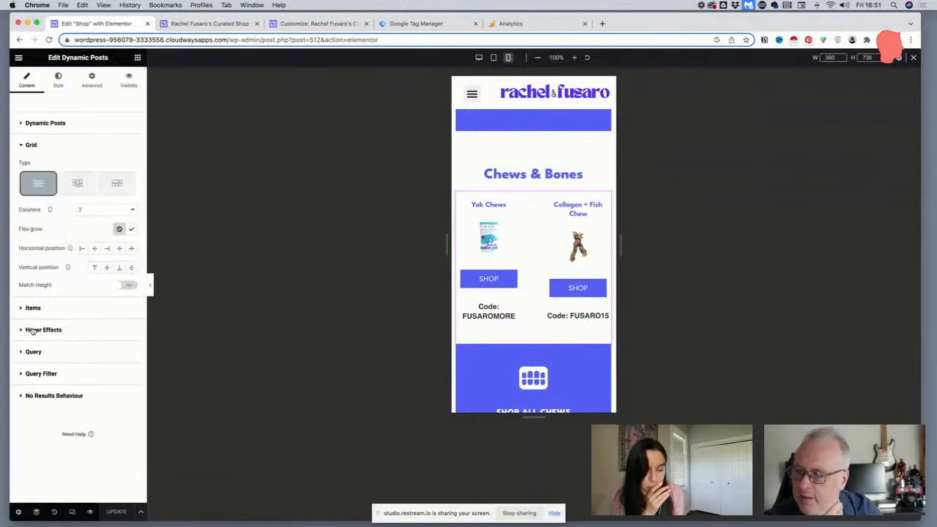
{"action": "left_click", "coordinate": [101, 212]}
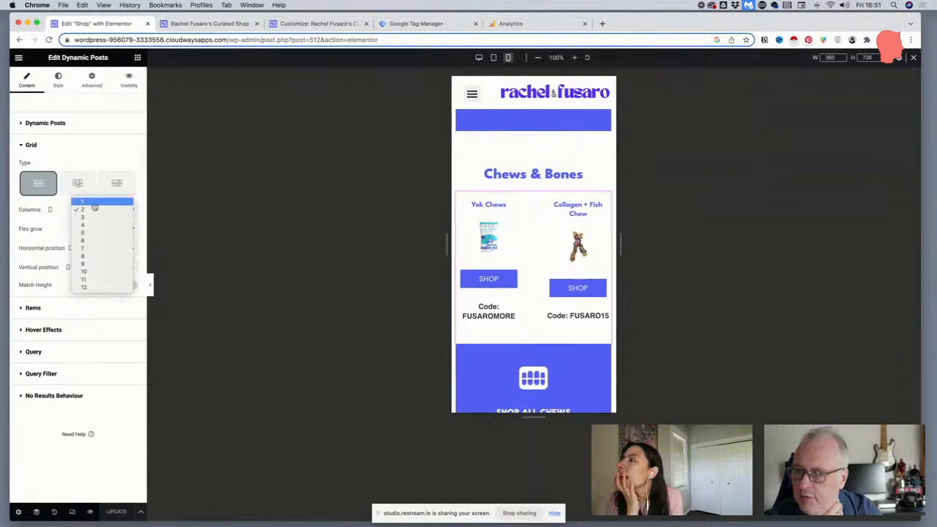
{"action": "left_click", "coordinate": [89, 203]}
{"action": "left_click", "coordinate": [84, 217]}
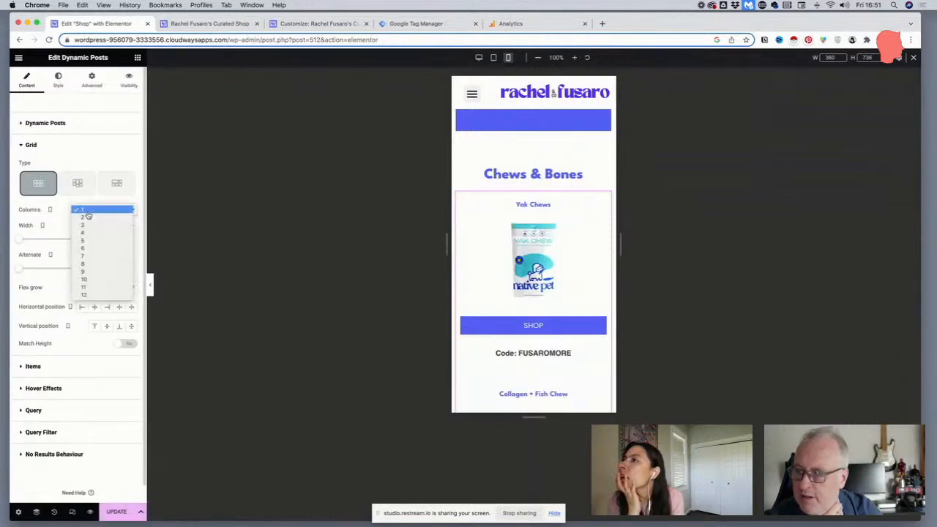
{"action": "left_click", "coordinate": [85, 219]}
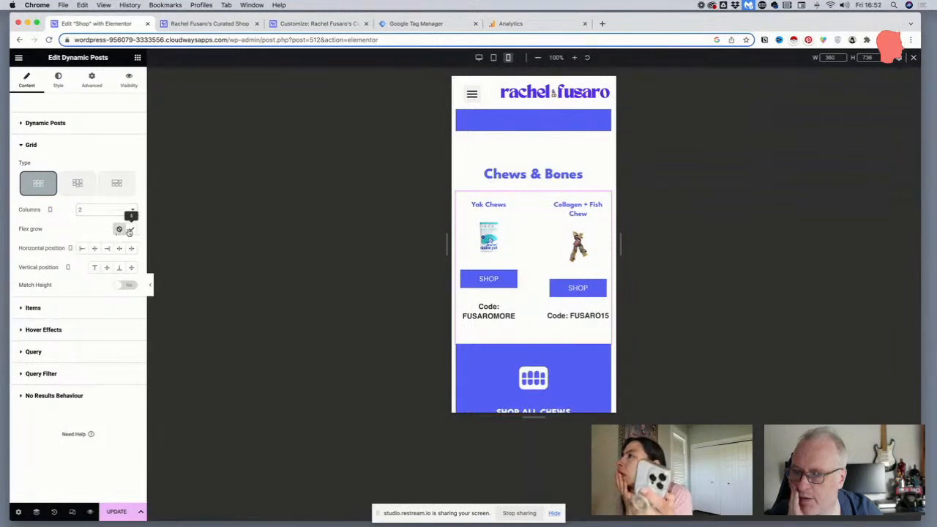
{"action": "left_click", "coordinate": [130, 230]}
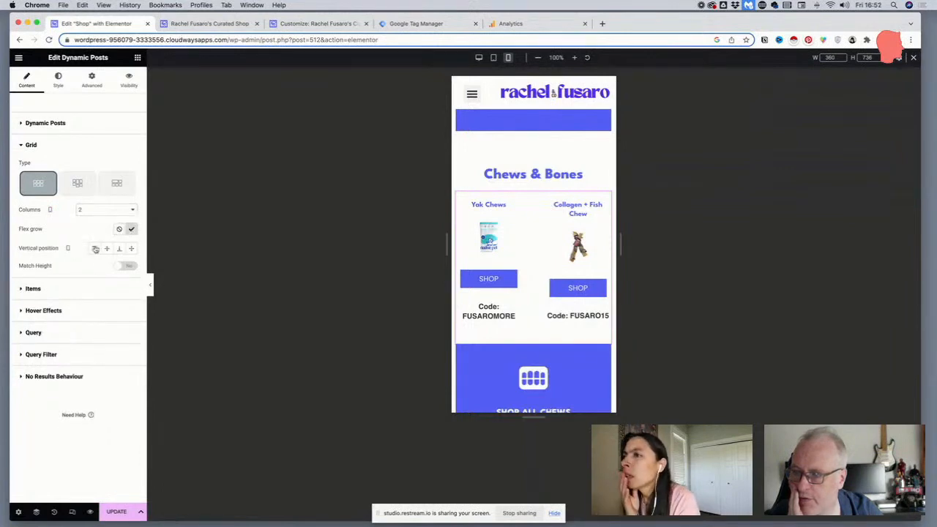
{"action": "left_click", "coordinate": [131, 229]}
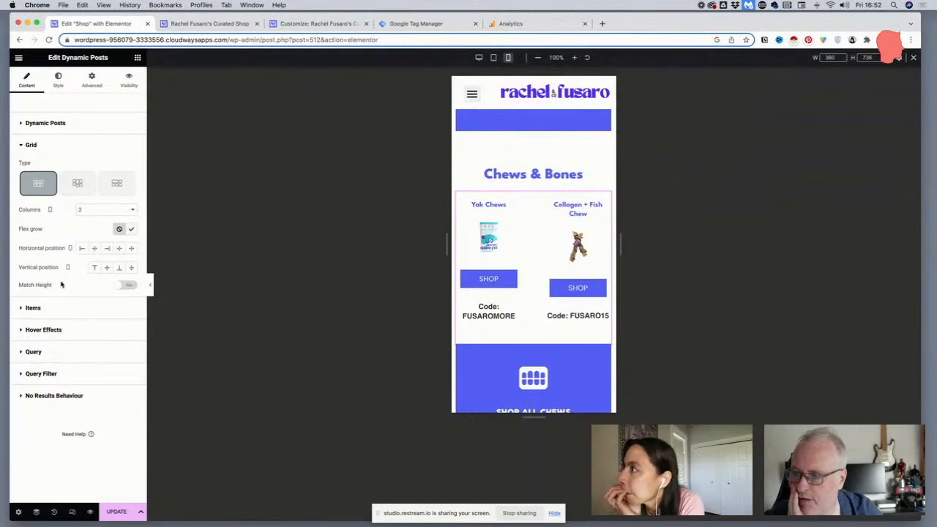
Open the Chews & Bones grid's style settings and reduce its mobile columns gap to 5
{"action": "left_click", "coordinate": [55, 91]}
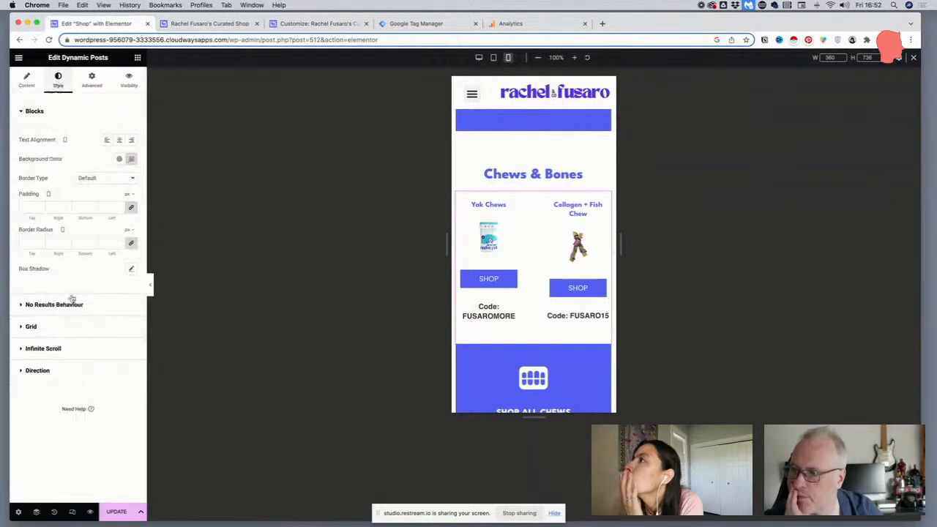
{"action": "left_click", "coordinate": [61, 326]}
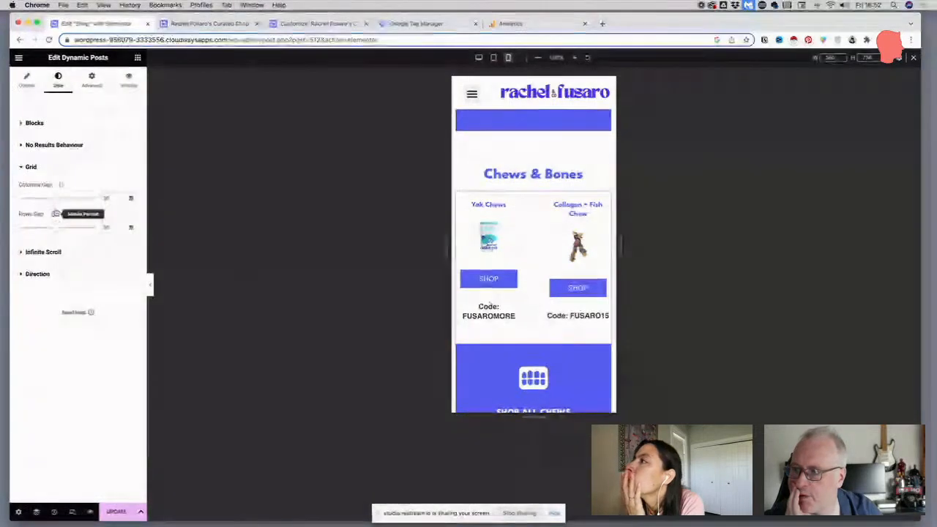
{"action": "left_click_drag", "start_coordinate": [50, 200], "coordinate": [27, 201]}
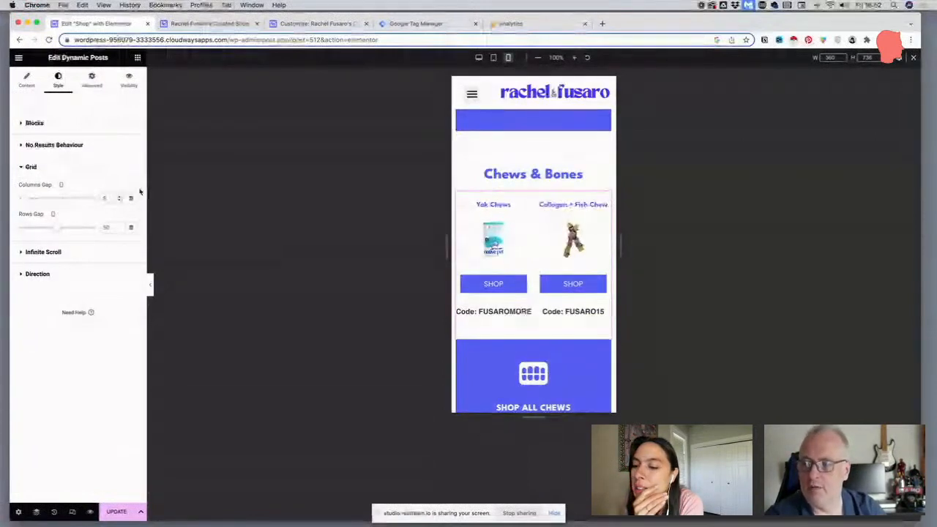
{"action": "key", "text": "BackSpace"}
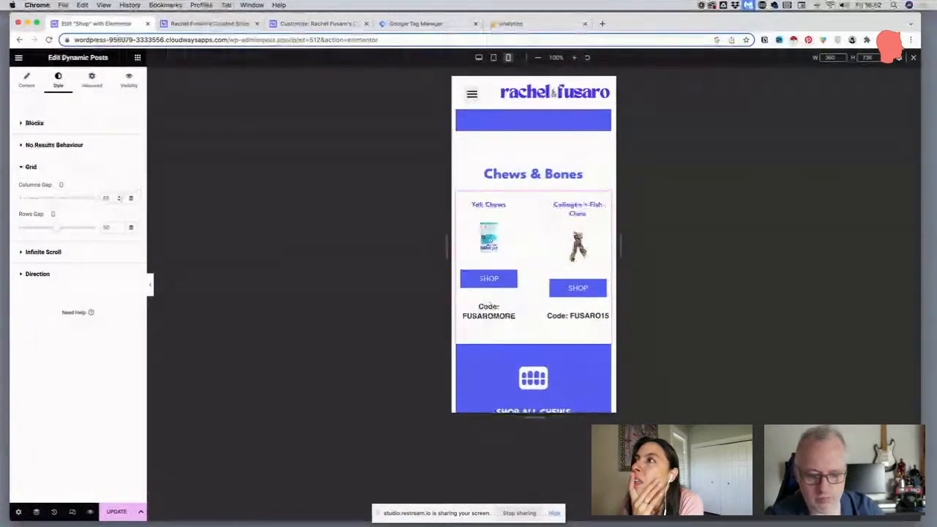
{"action": "type", "text": "5"}
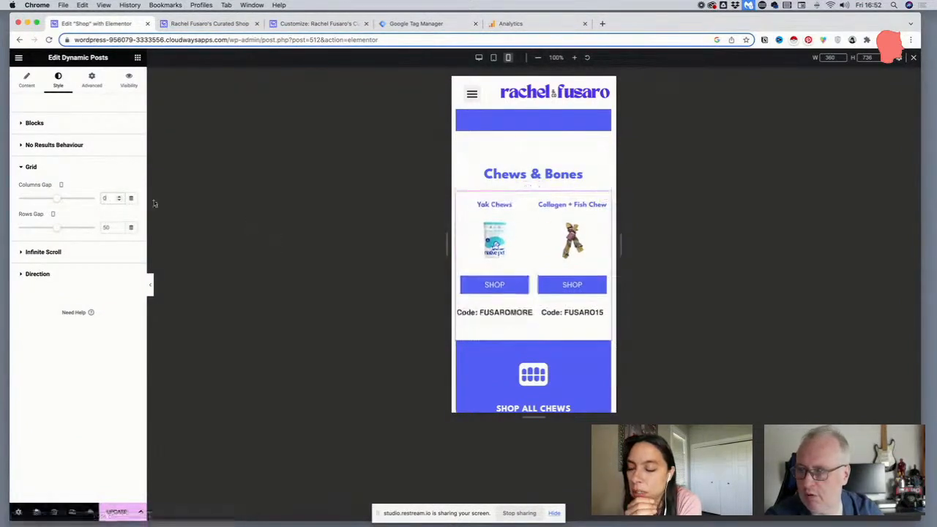
Try columns gap values of 0, 5 and 10 on the Chews & Bones product grid
{"action": "type", "text": "0"}
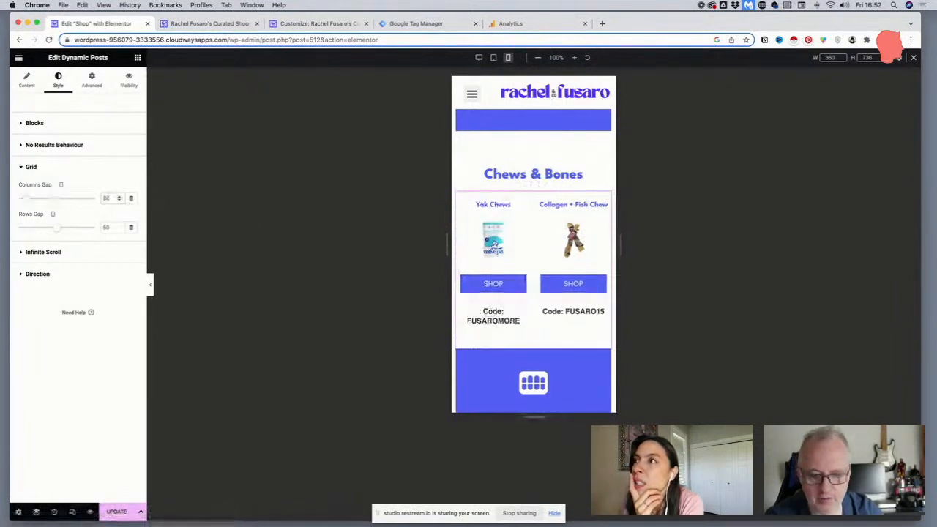
{"action": "key", "text": "BackSpace"}
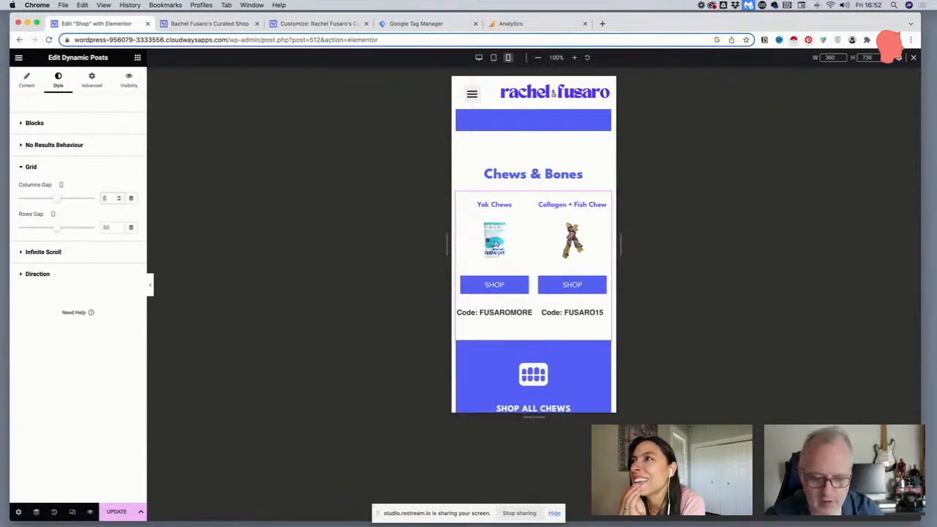
{"action": "key", "text": "BackSpace"}
{"action": "type", "text": "5"}
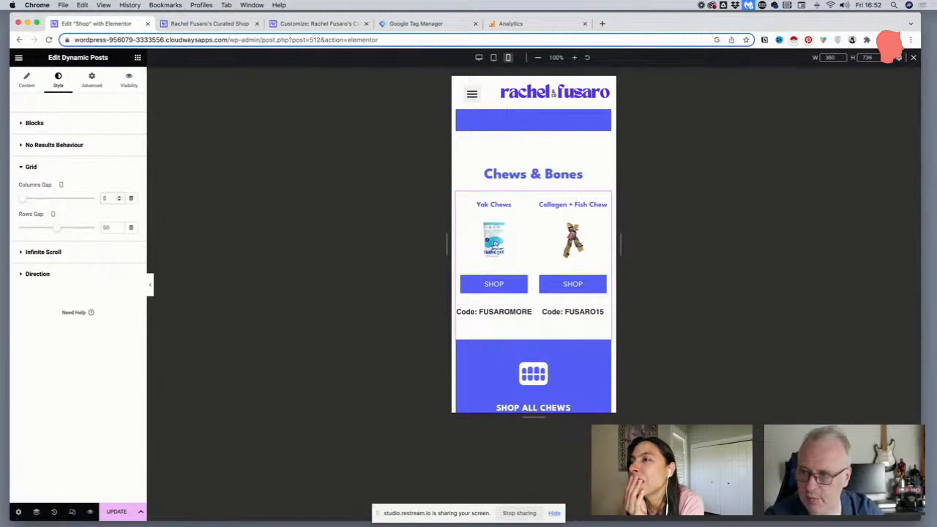
{"action": "key", "text": "BackSpace"}
{"action": "type", "text": "10"}
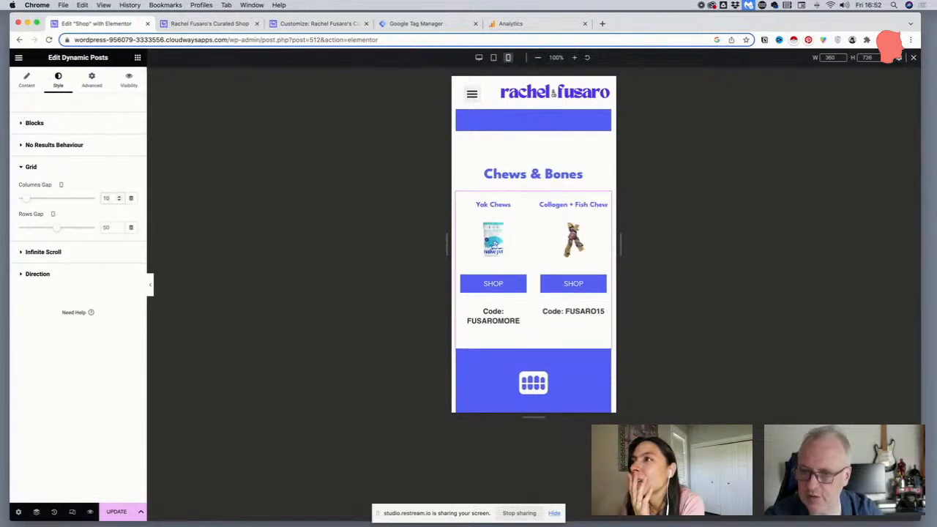
Set the Chews & Bones grid's mobile columns gap to 5 and update the page
{"action": "key", "text": "BackSpace"}
{"action": "key", "text": "BackSpace"}
{"action": "type", "text": "50"}
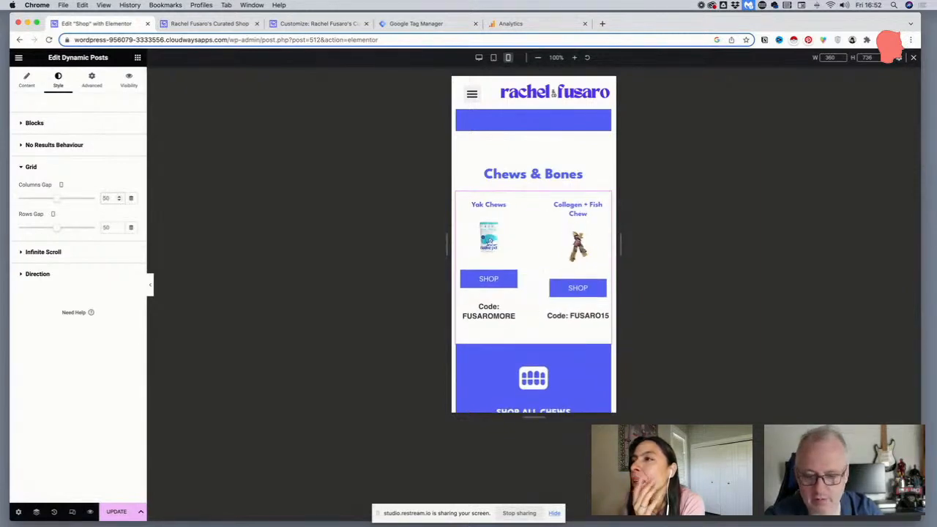
{"action": "key", "text": "BackSpace"}
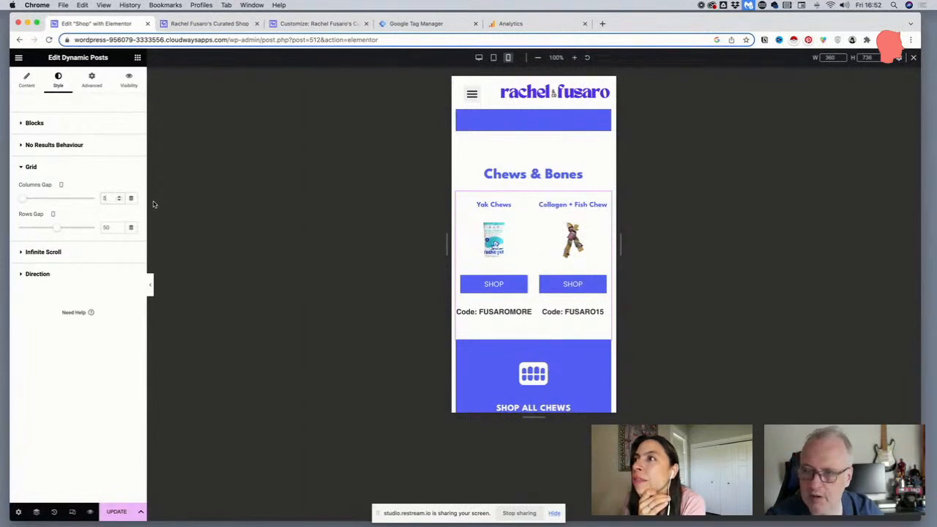
{"action": "left_click", "coordinate": [117, 514]}
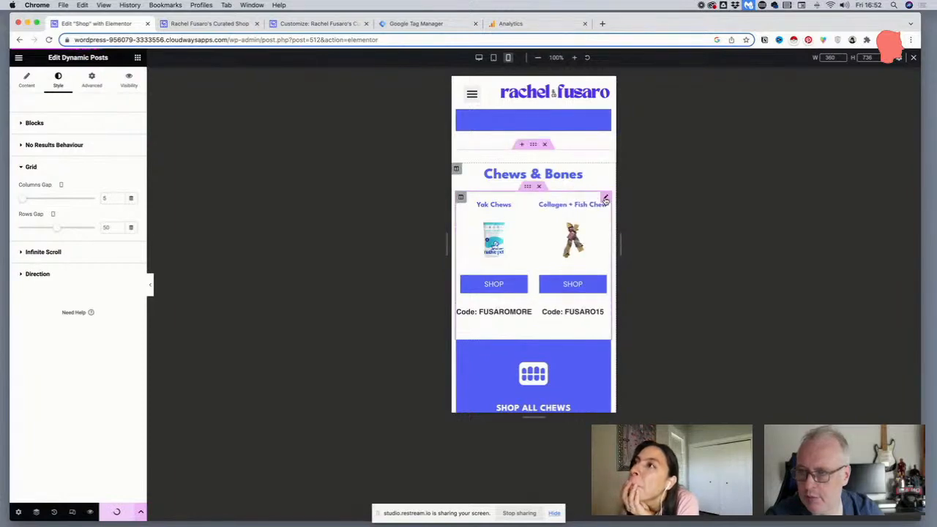
Copy the Chews & Bones product grid and paste its style onto the Dog Beds & Cots grid
{"action": "right_click", "coordinate": [605, 199]}
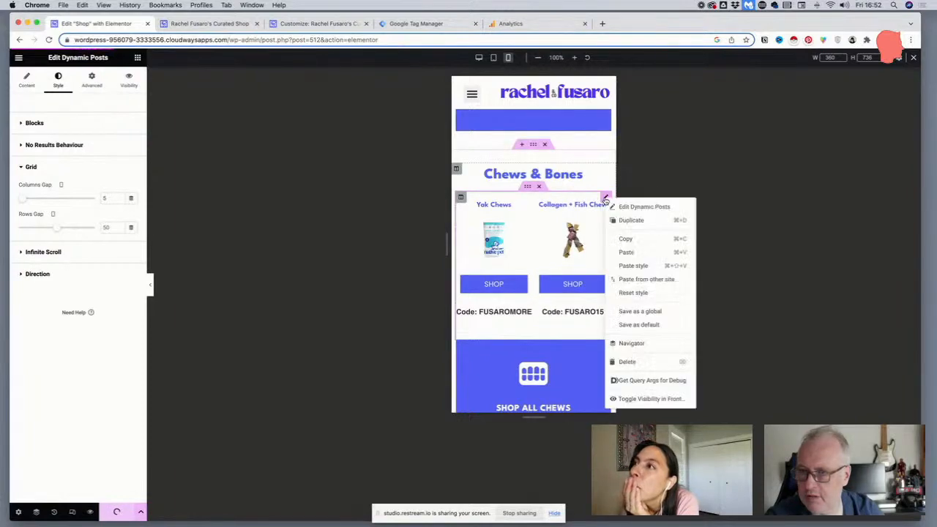
{"action": "left_click", "coordinate": [625, 238]}
{"action": "scroll", "coordinate": [603, 242], "scroll_direction": "down", "scroll_amount": 5}
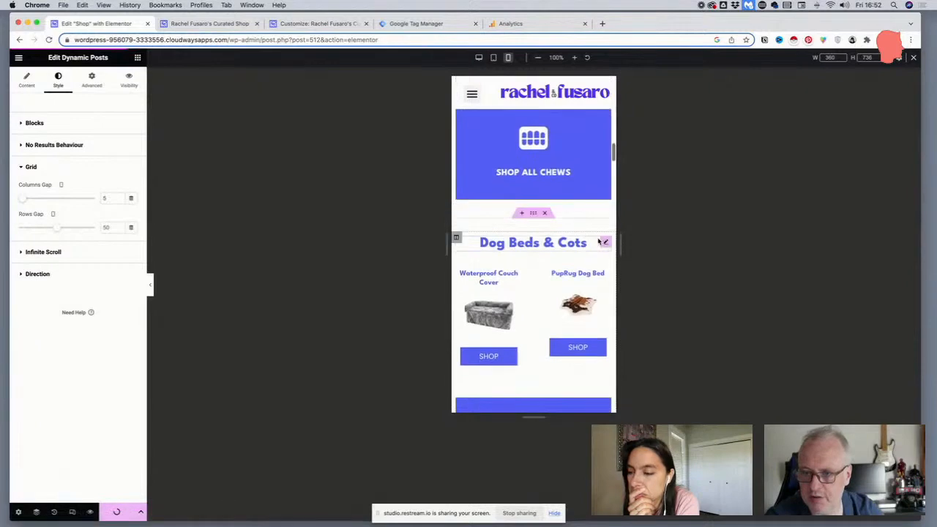
{"action": "scroll", "coordinate": [604, 247], "scroll_direction": "down", "scroll_amount": 1}
{"action": "right_click", "coordinate": [604, 220]}
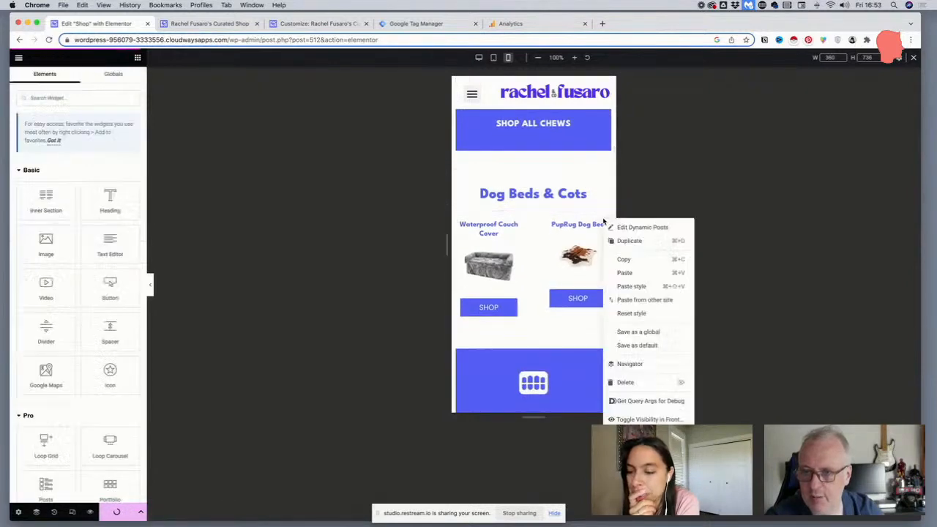
{"action": "left_click", "coordinate": [600, 286]}
Paste the copied grid style onto the Popular Toys and For Home product grids
{"action": "scroll", "coordinate": [595, 288], "scroll_direction": "down", "scroll_amount": 5}
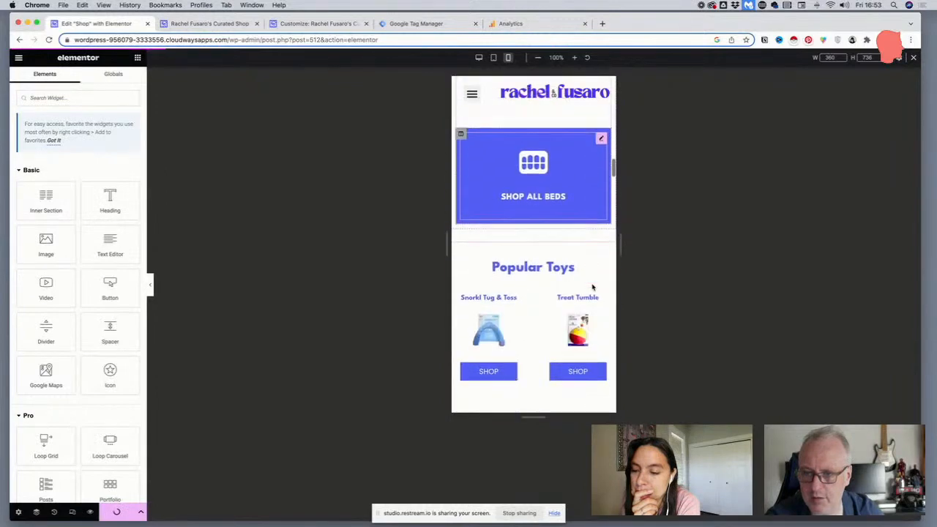
{"action": "right_click", "coordinate": [605, 293]}
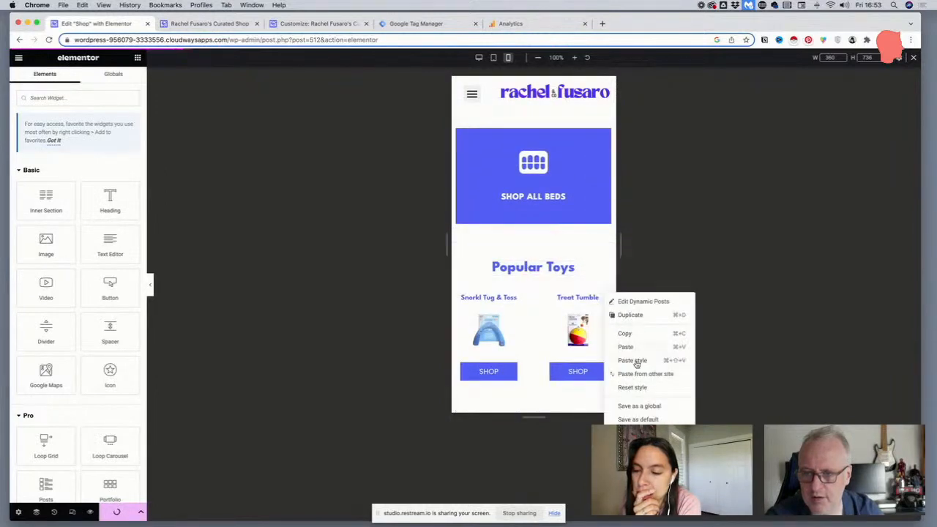
{"action": "left_click", "coordinate": [581, 354]}
{"action": "scroll", "coordinate": [582, 354], "scroll_direction": "down", "scroll_amount": 5}
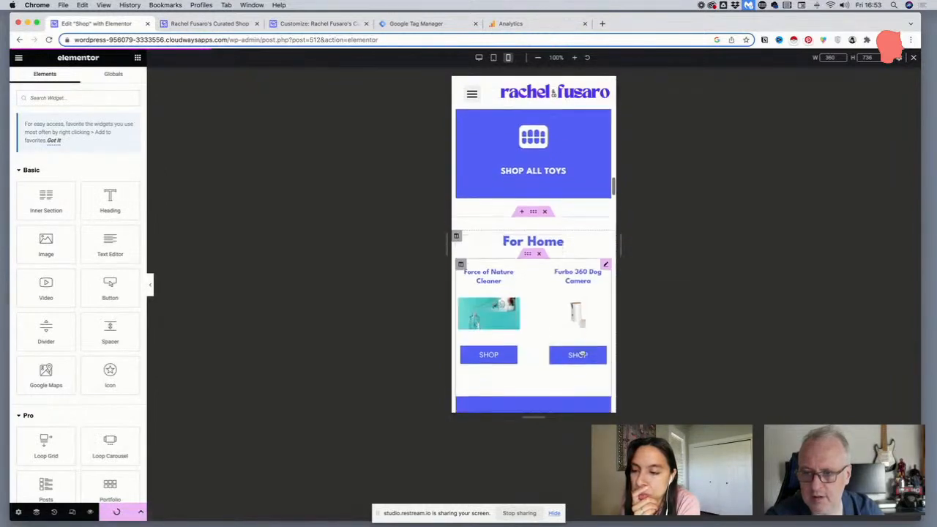
{"action": "right_click", "coordinate": [605, 252]}
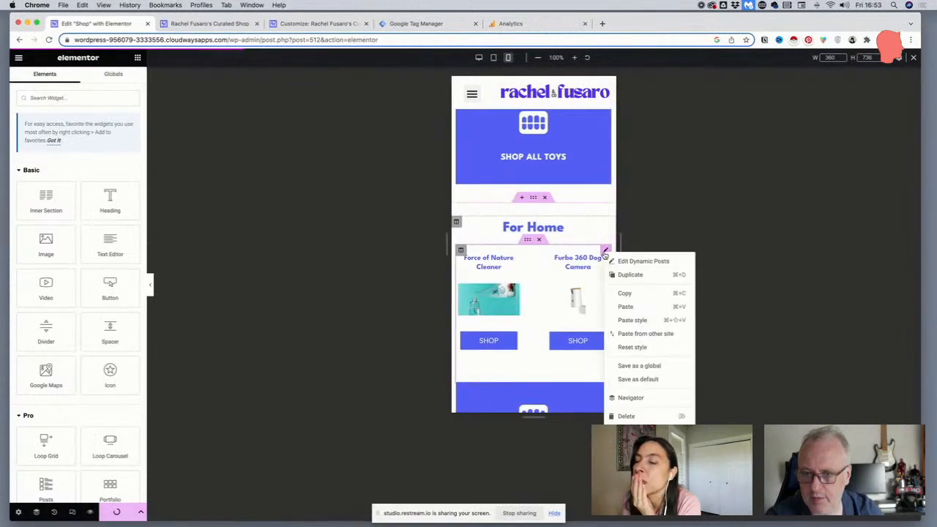
{"action": "left_click", "coordinate": [615, 320]}
Paste the copied grid style onto the Supplements & Kibble Toppers and Tasty Treats product grids
{"action": "scroll", "coordinate": [593, 320], "scroll_direction": "down", "scroll_amount": 3}
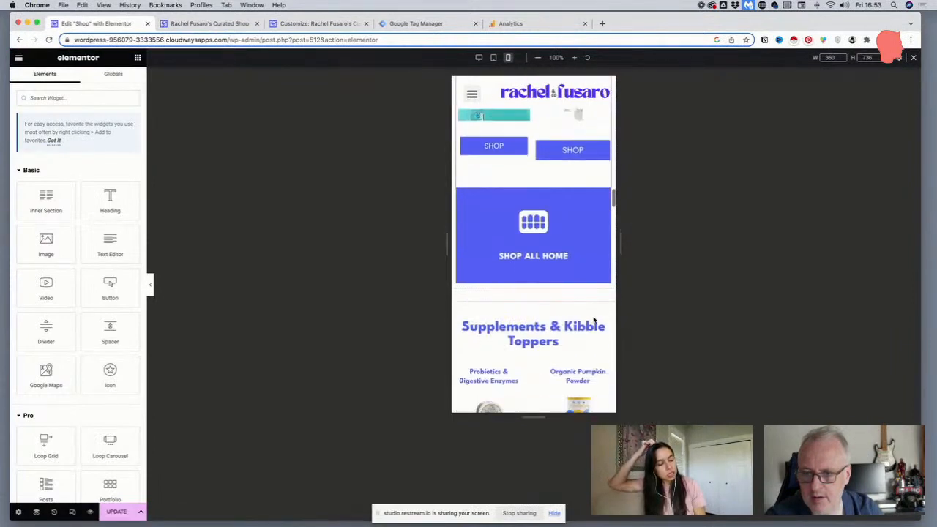
{"action": "scroll", "coordinate": [594, 316], "scroll_direction": "down", "scroll_amount": 4}
{"action": "right_click", "coordinate": [607, 244]}
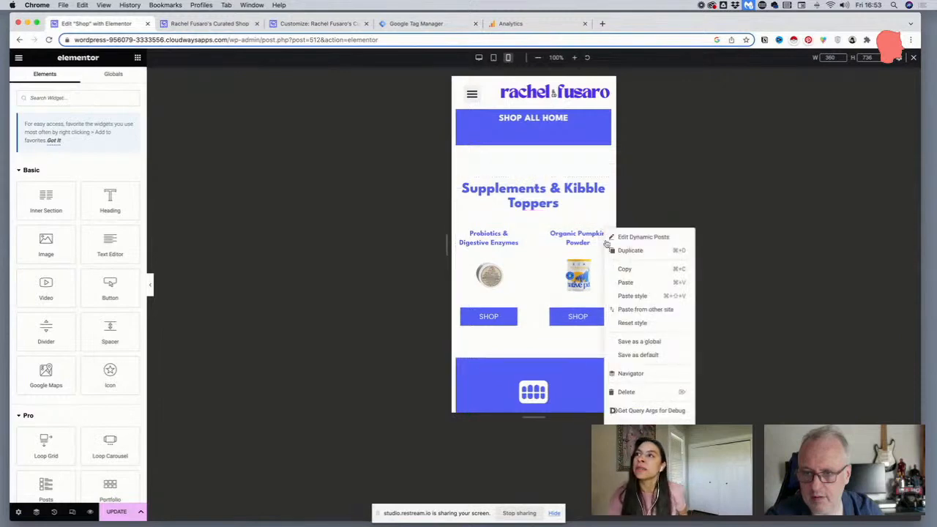
{"action": "left_click", "coordinate": [631, 297]}
{"action": "scroll", "coordinate": [605, 294], "scroll_direction": "down", "scroll_amount": 4}
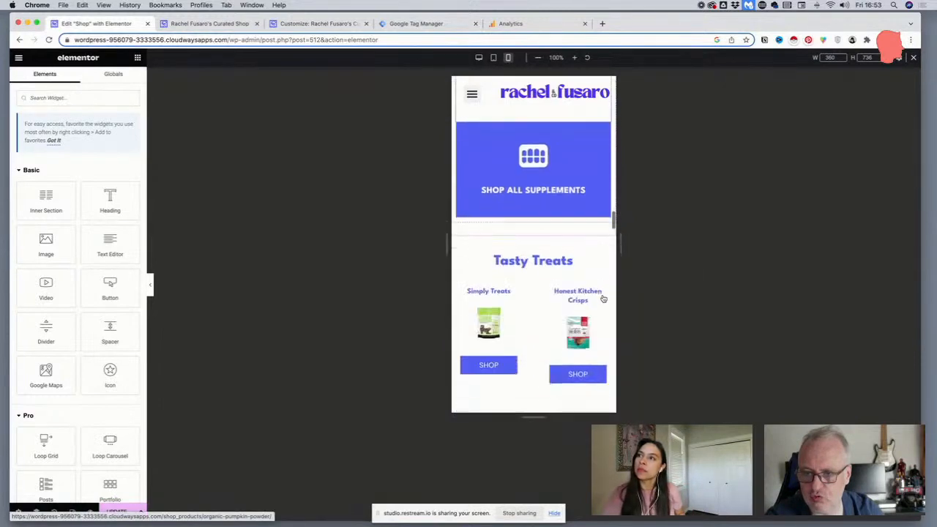
{"action": "right_click", "coordinate": [605, 285]}
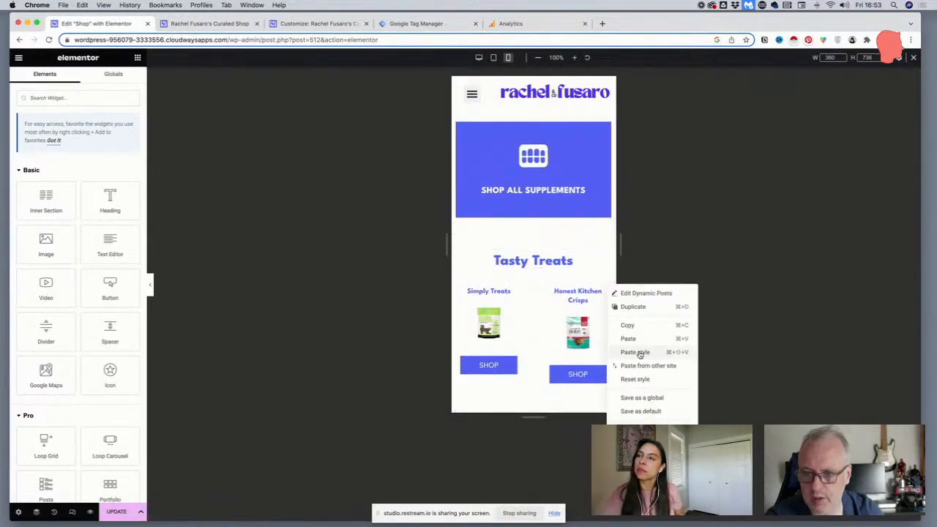
{"action": "left_click", "coordinate": [606, 351]}
Paste the copied grid style onto the Leashes, Harnesses & Gear and Food and Water Bowls product grids
{"action": "scroll", "coordinate": [597, 347], "scroll_direction": "down", "scroll_amount": 5}
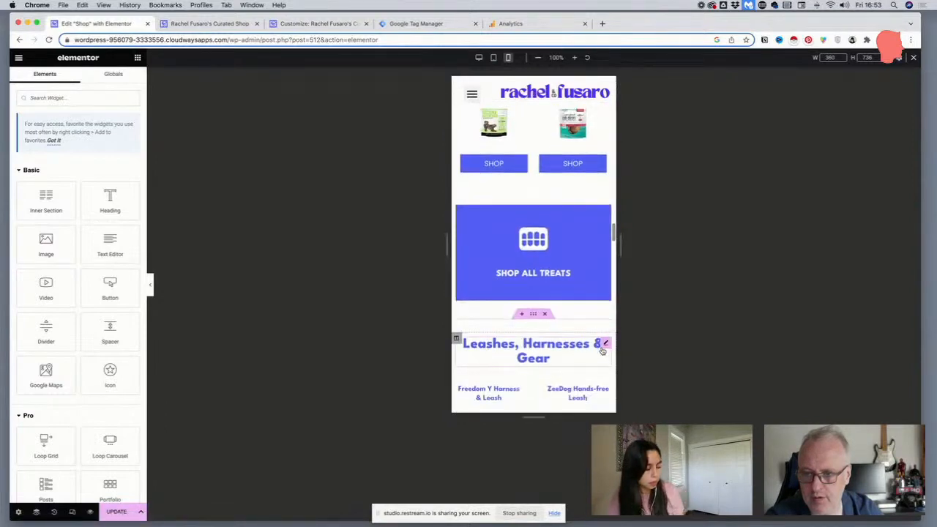
{"action": "scroll", "coordinate": [600, 350], "scroll_direction": "down", "scroll_amount": 2}
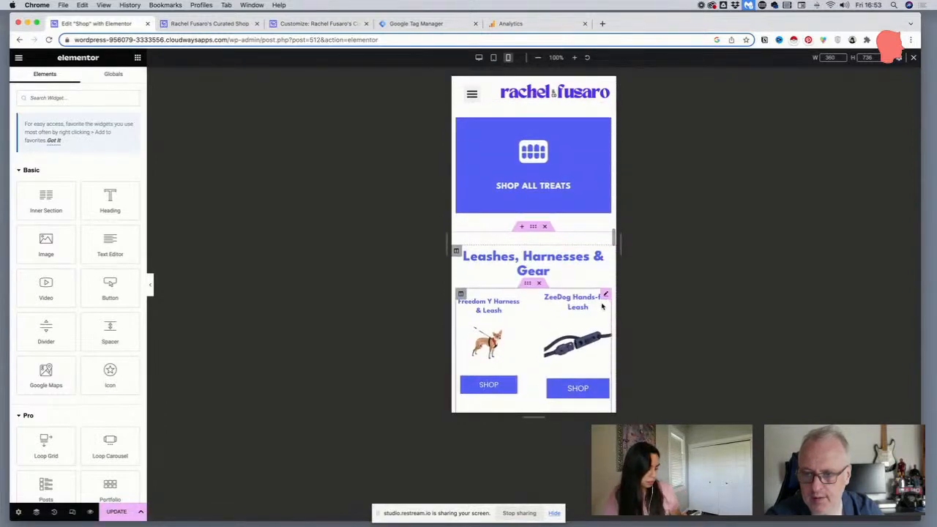
{"action": "right_click", "coordinate": [602, 307]}
{"action": "left_click", "coordinate": [618, 369]}
{"action": "scroll", "coordinate": [589, 363], "scroll_direction": "down", "scroll_amount": 3}
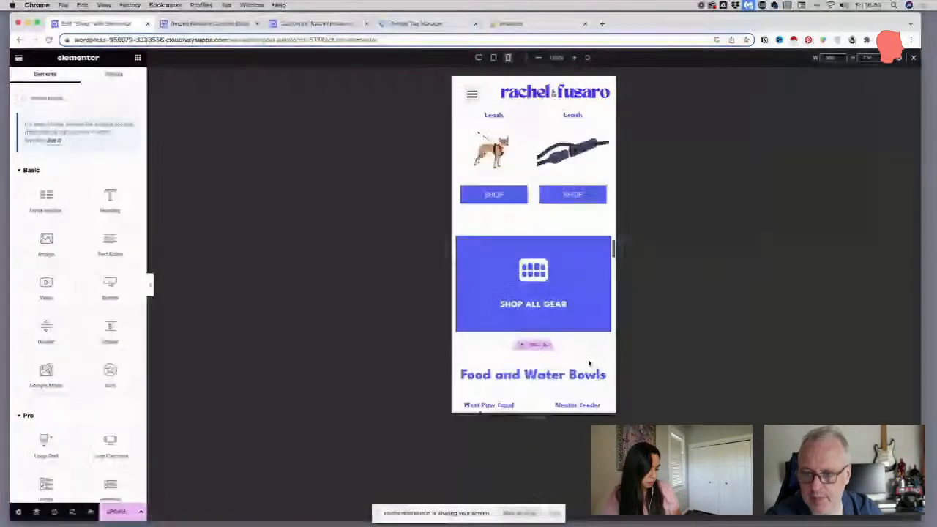
{"action": "scroll", "coordinate": [589, 363], "scroll_direction": "down", "scroll_amount": 2}
{"action": "right_click", "coordinate": [610, 313]}
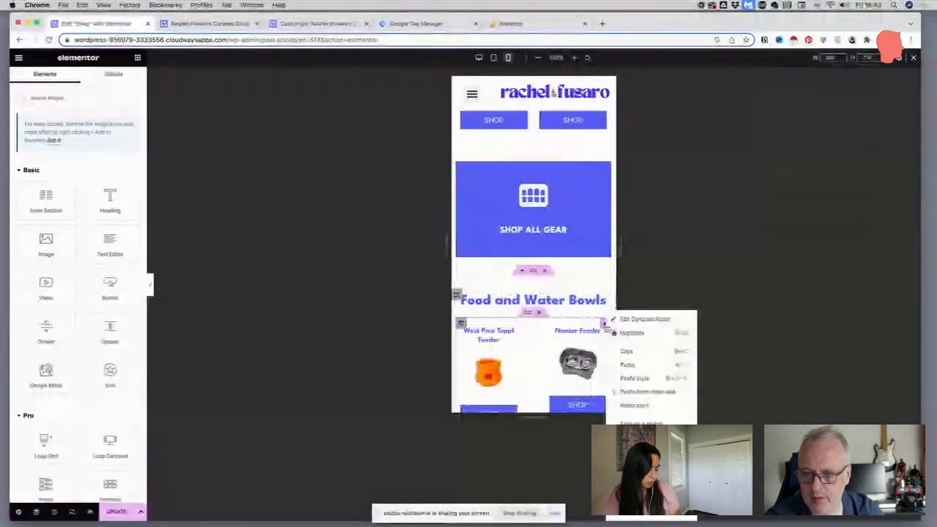
{"action": "left_click", "coordinate": [634, 378]}
Paste the copied grid style onto the Enrichment & Puzzle Toys product grid and update the page
{"action": "scroll", "coordinate": [592, 365], "scroll_direction": "down", "scroll_amount": 4}
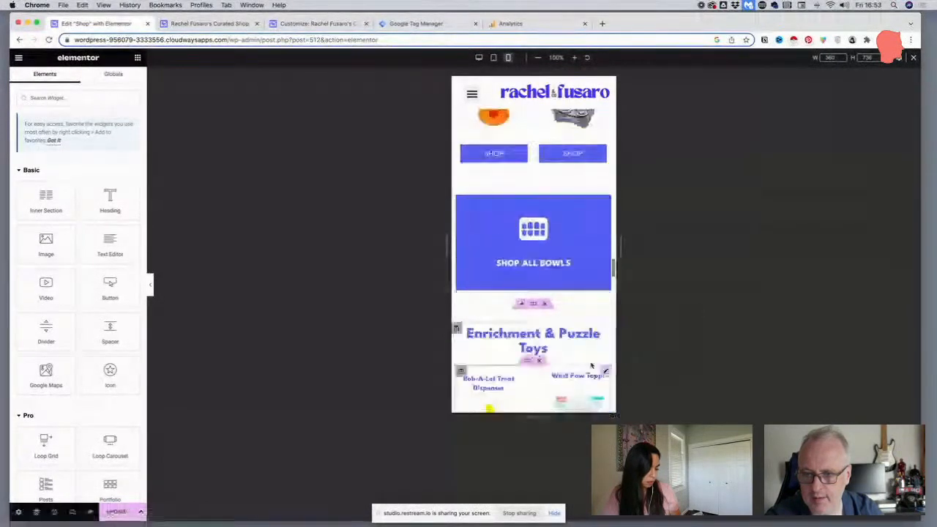
{"action": "right_click", "coordinate": [610, 284]}
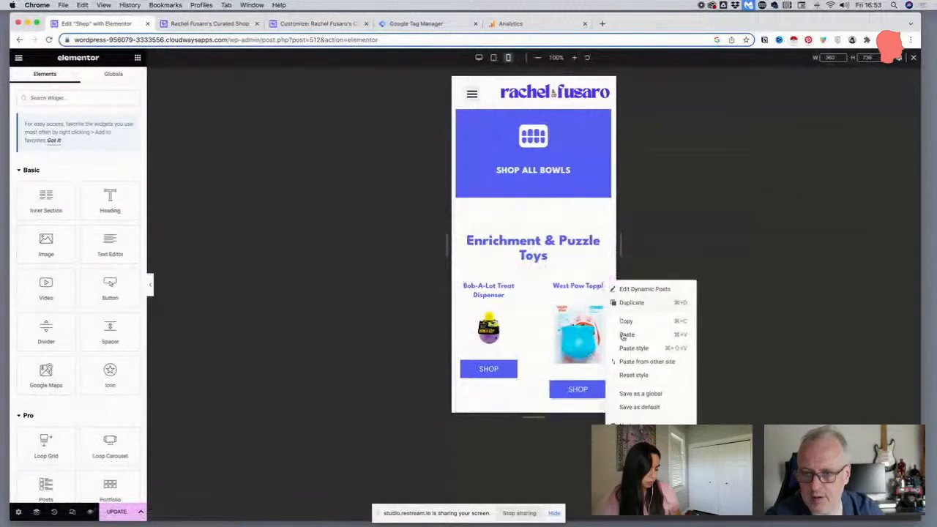
{"action": "left_click", "coordinate": [628, 349]}
{"action": "scroll", "coordinate": [591, 340], "scroll_direction": "down", "scroll_amount": 5}
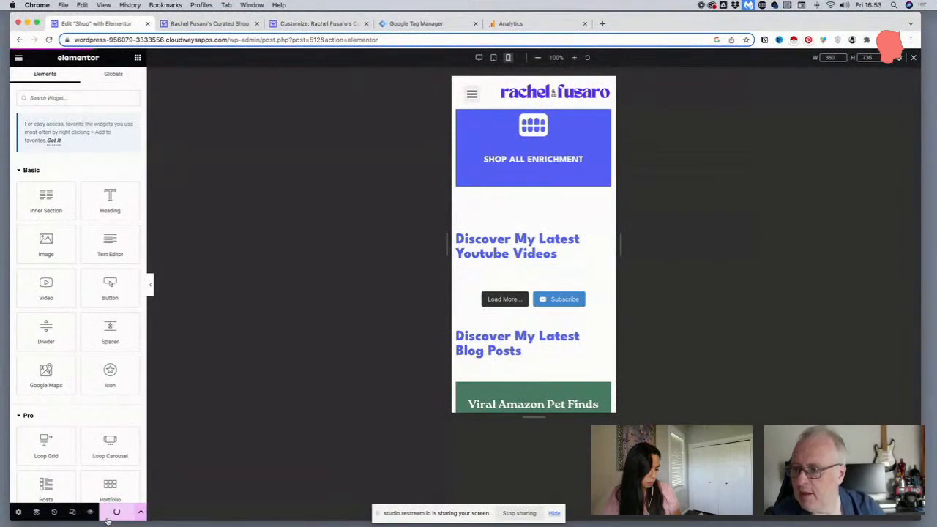
{"action": "left_click", "coordinate": [108, 517]}
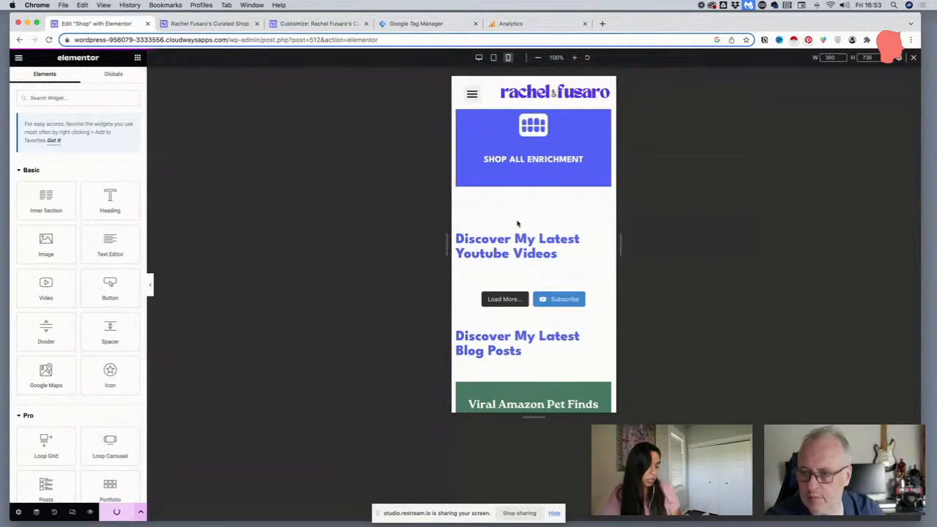
Review the lower part of the mobile shop page, from the Enrichment & Puzzle Toys section to the digital products
{"action": "scroll", "coordinate": [517, 223], "scroll_direction": "down", "scroll_amount": 5}
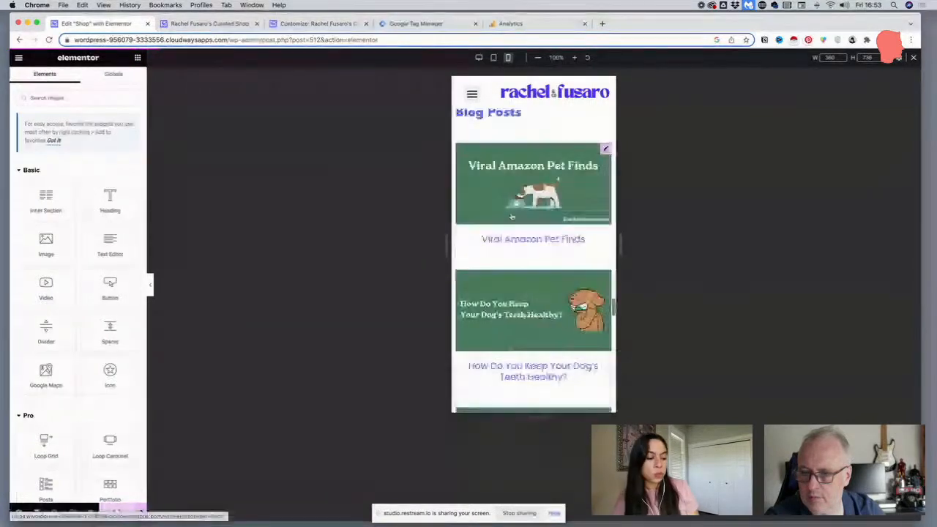
{"action": "scroll", "coordinate": [512, 216], "scroll_direction": "down", "scroll_amount": 8}
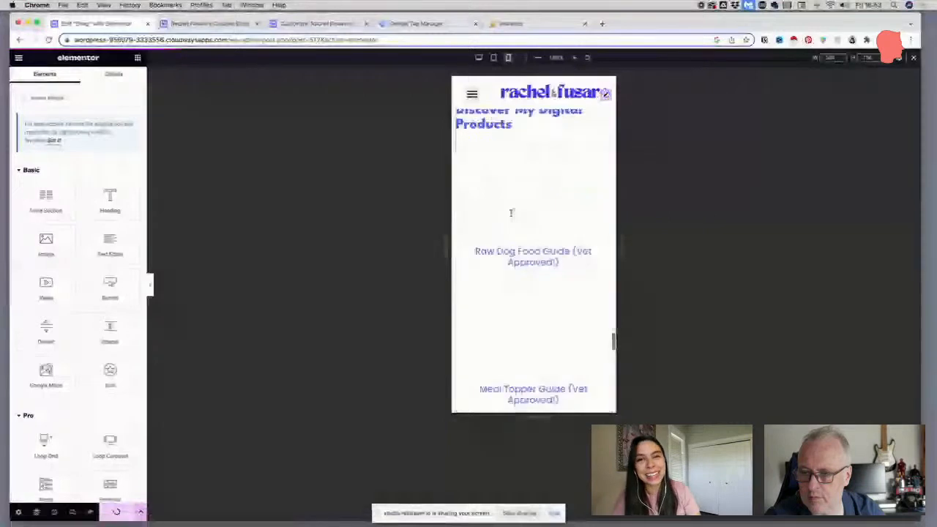
{"action": "scroll", "coordinate": [512, 216], "scroll_direction": "up", "scroll_amount": 8}
{"action": "scroll", "coordinate": [511, 215], "scroll_direction": "up", "scroll_amount": 10}
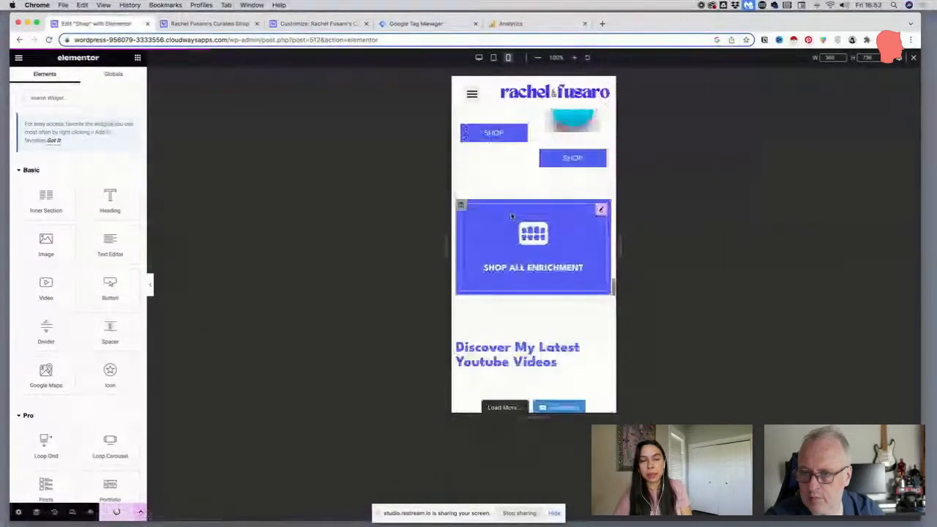
{"action": "scroll", "coordinate": [512, 214], "scroll_direction": "down", "scroll_amount": 2}
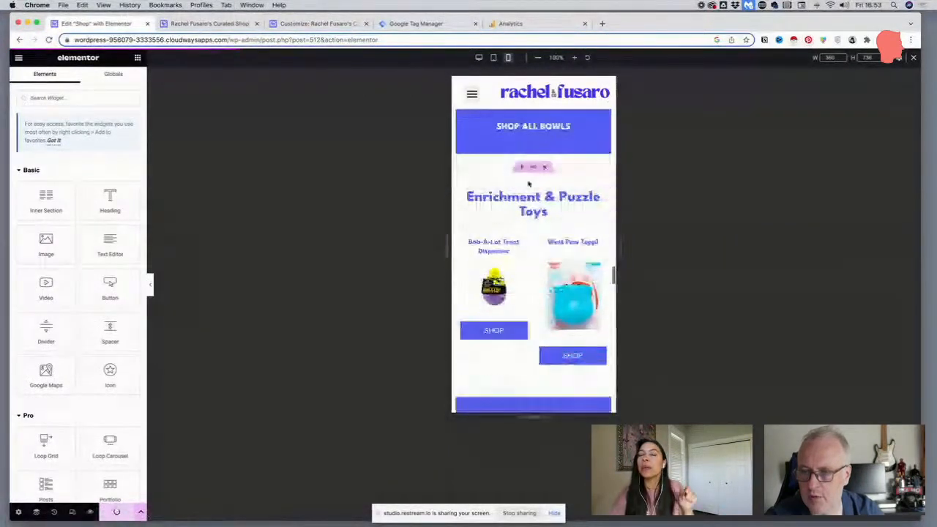
{"action": "scroll", "coordinate": [535, 171], "scroll_direction": "up", "scroll_amount": 2}
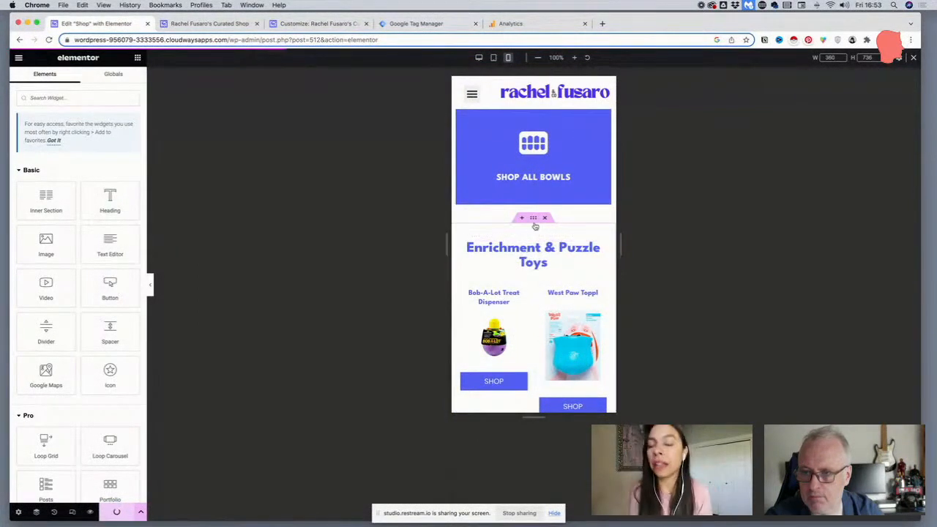
{"action": "scroll", "coordinate": [531, 249], "scroll_direction": "down", "scroll_amount": 4}
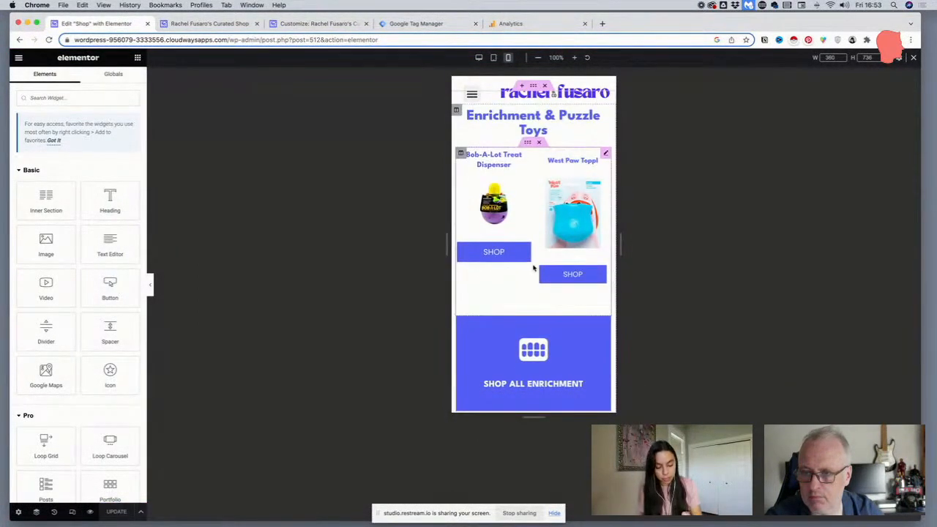
{"action": "scroll", "coordinate": [534, 268], "scroll_direction": "down", "scroll_amount": 4}
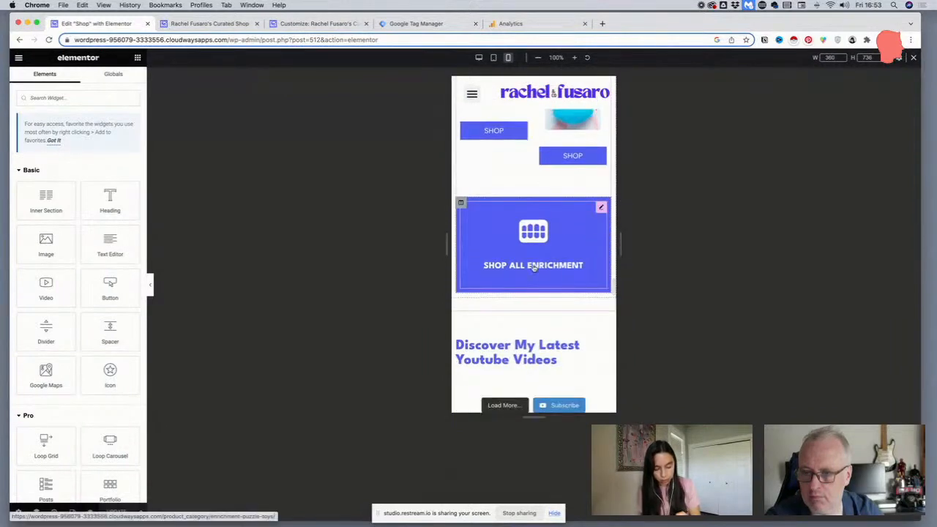
{"action": "scroll", "coordinate": [523, 255], "scroll_direction": "up", "scroll_amount": 8}
{"action": "scroll", "coordinate": [518, 255], "scroll_direction": "down", "scroll_amount": 5}
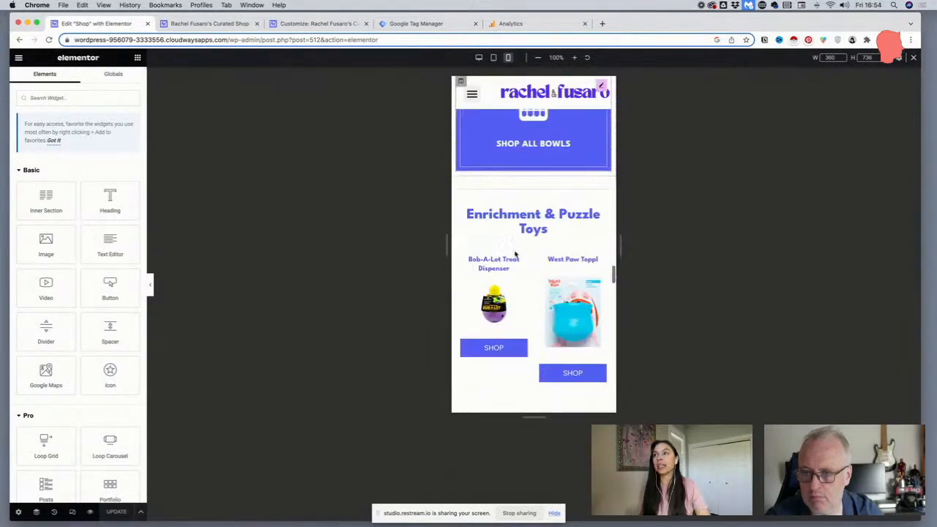
{"action": "scroll", "coordinate": [516, 254], "scroll_direction": "down", "scroll_amount": 3}
{"action": "scroll", "coordinate": [515, 271], "scroll_direction": "up", "scroll_amount": 2}
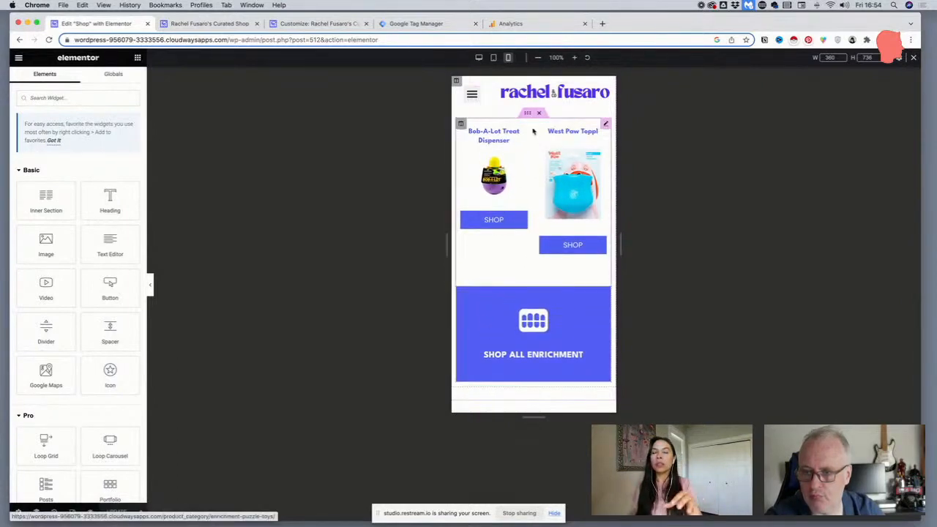
Switch to the desktop view and duplicate the whole Enrichment & Puzzle Toys section
{"action": "left_click", "coordinate": [527, 115]}
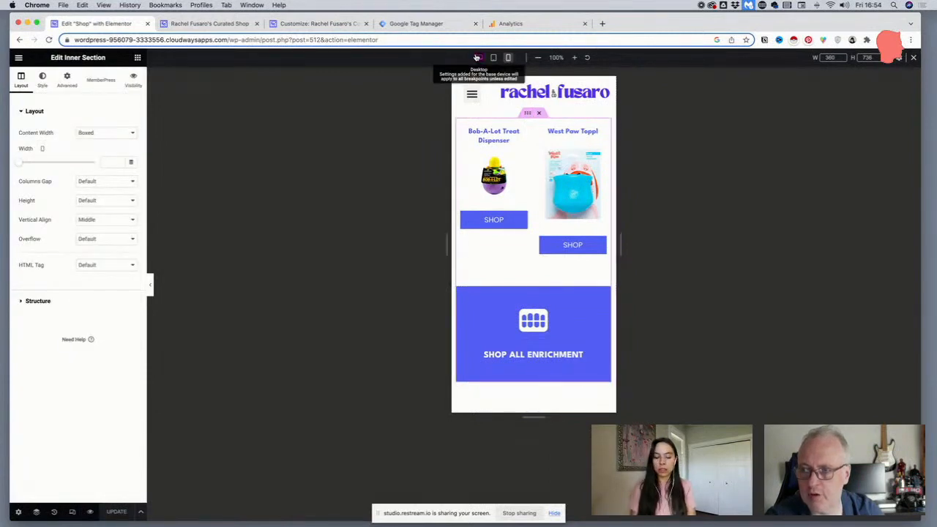
{"action": "left_click", "coordinate": [477, 57]}
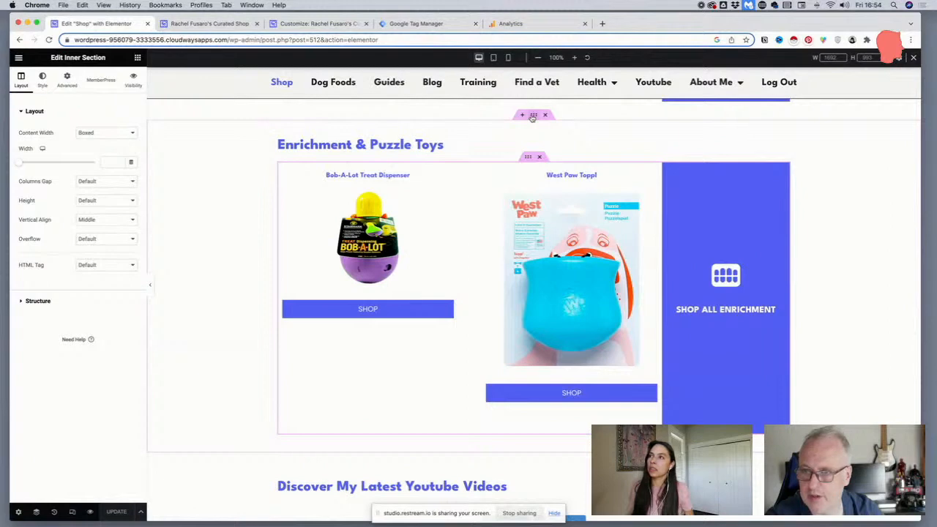
{"action": "left_click", "coordinate": [533, 115]}
{"action": "right_click", "coordinate": [533, 117]}
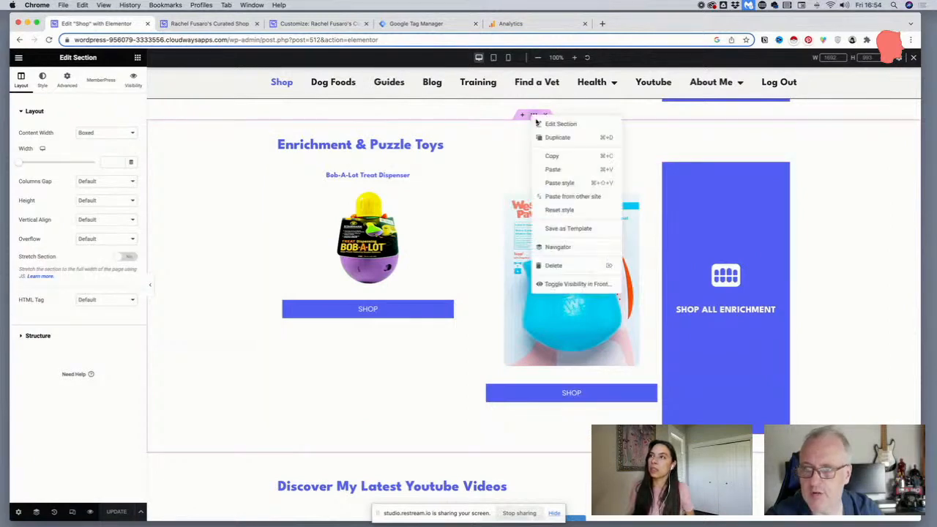
{"action": "left_click", "coordinate": [556, 139]}
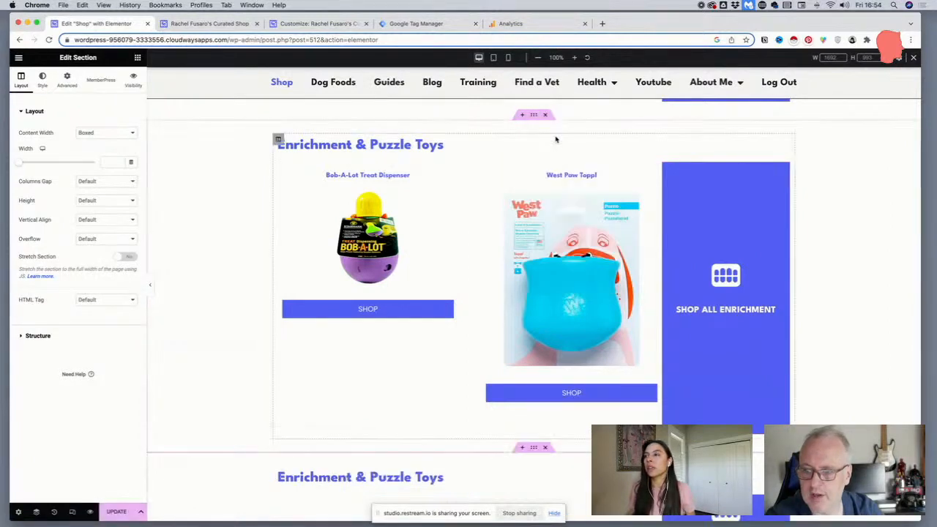
Change the heading of the duplicated Enrichment & Puzzle Toys section to "Flea & Tick"
{"action": "scroll", "coordinate": [546, 146], "scroll_direction": "down", "scroll_amount": 5}
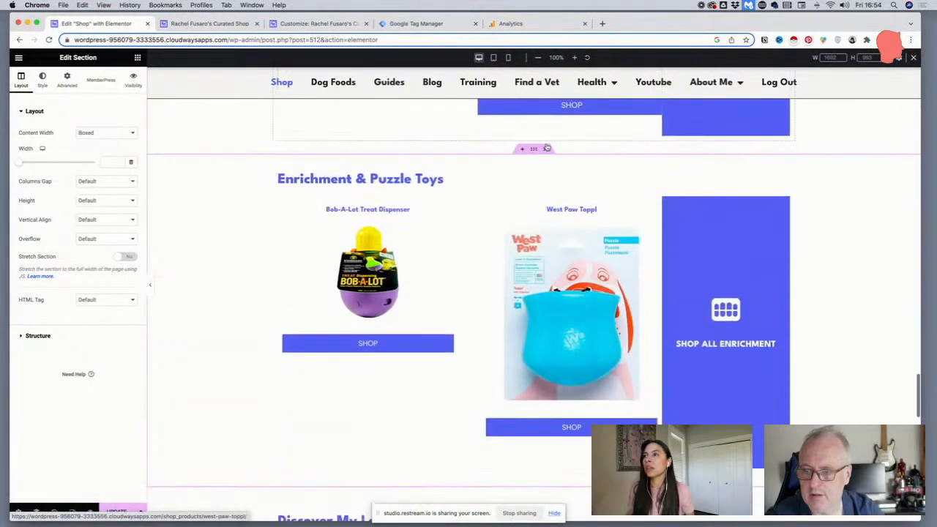
{"action": "left_click", "coordinate": [417, 179]}
{"action": "left_click_drag", "start_coordinate": [445, 179], "coordinate": [277, 180]}
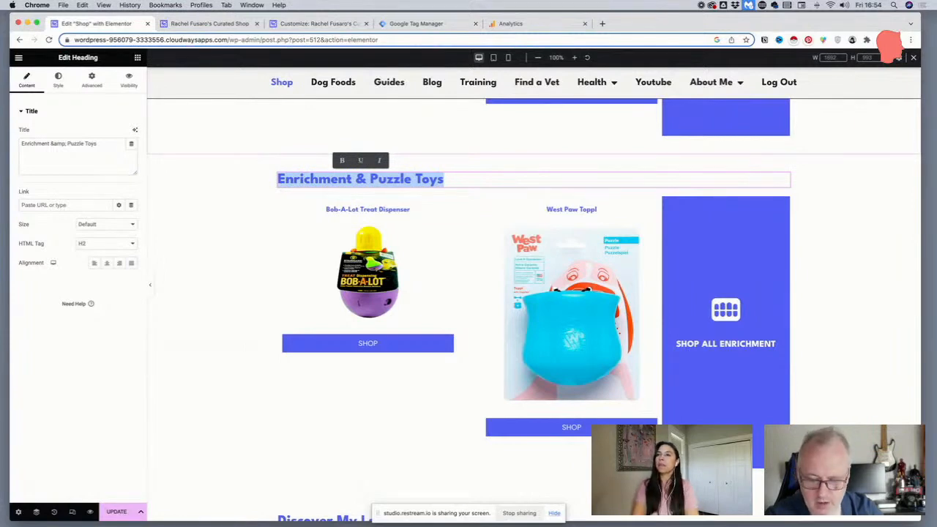
{"action": "type", "text": "Fl"}
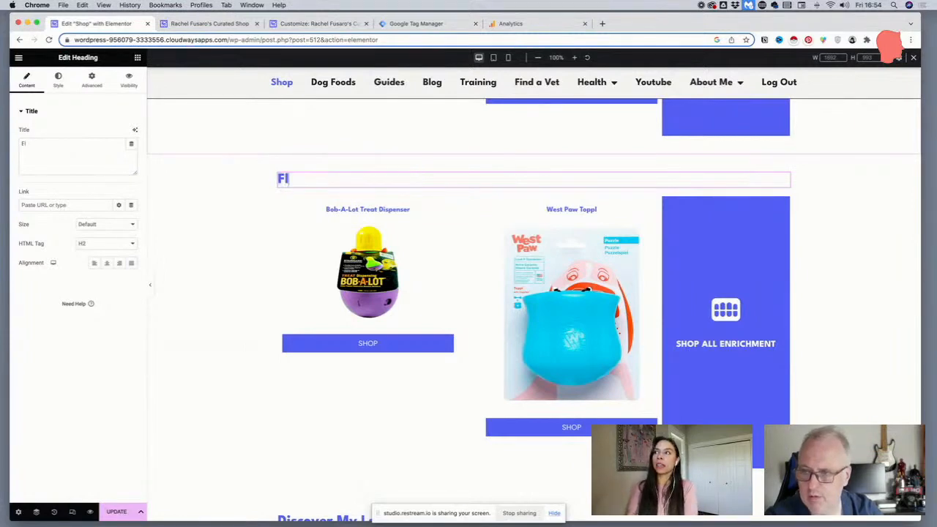
{"action": "type", "text": "eas "}
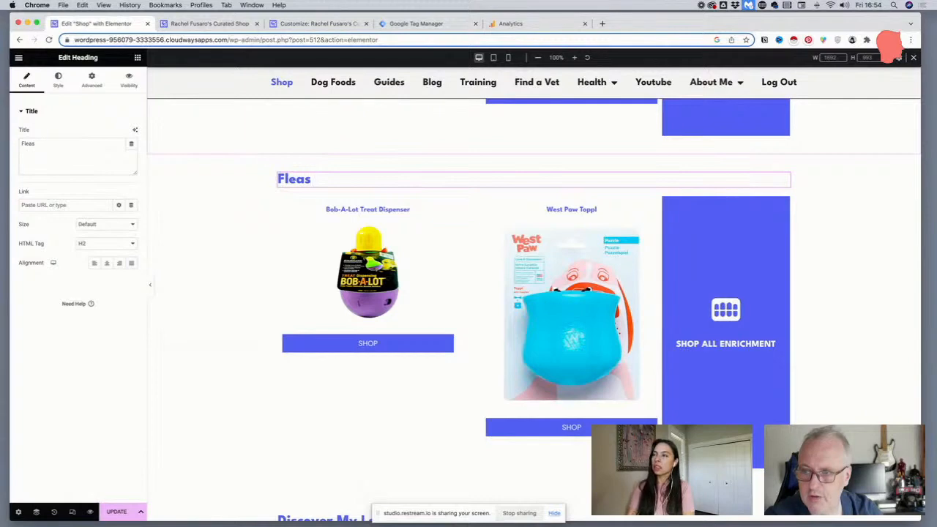
{"action": "type", "text": " & Tick"}
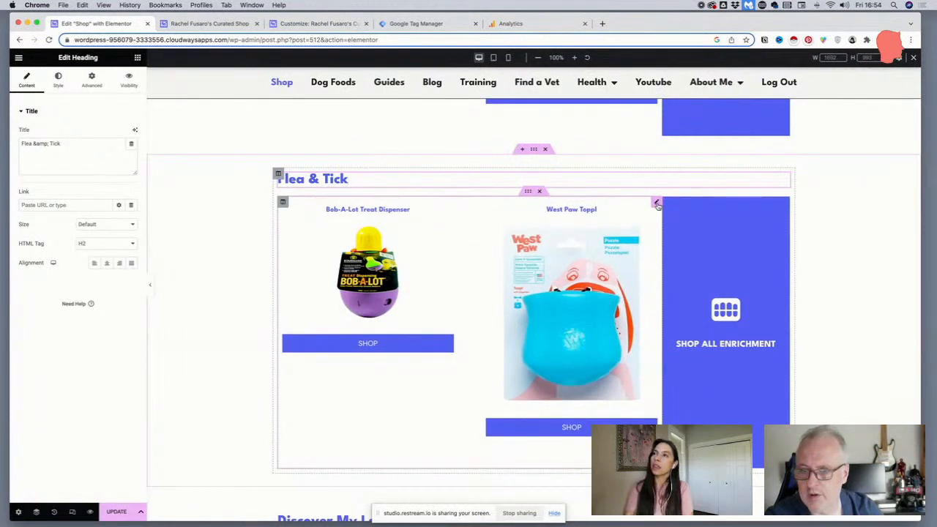
In the new section's product grid, replace the included product category term Enrichment & Puzzle Toys with Flea & Tick in the query filter
{"action": "left_click", "coordinate": [657, 204]}
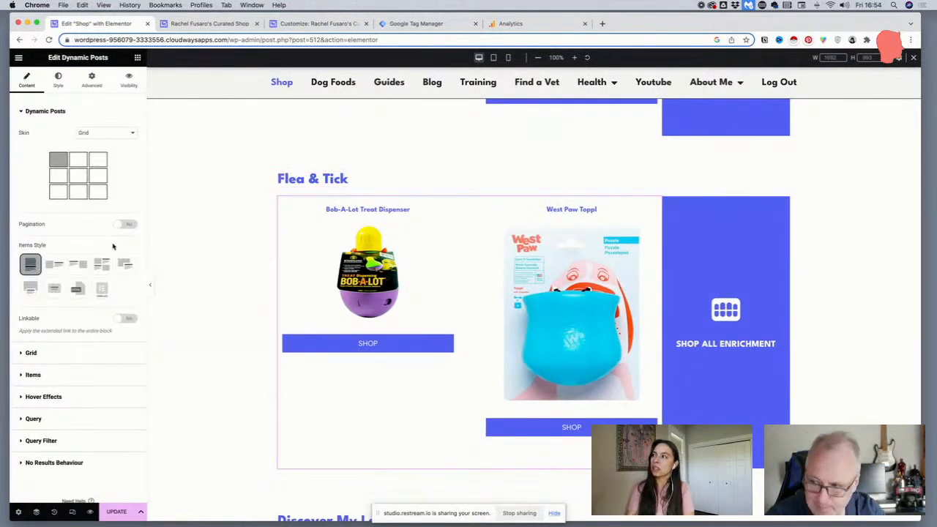
{"action": "left_click", "coordinate": [52, 421]}
{"action": "scroll", "coordinate": [58, 405], "scroll_direction": "down", "scroll_amount": 5}
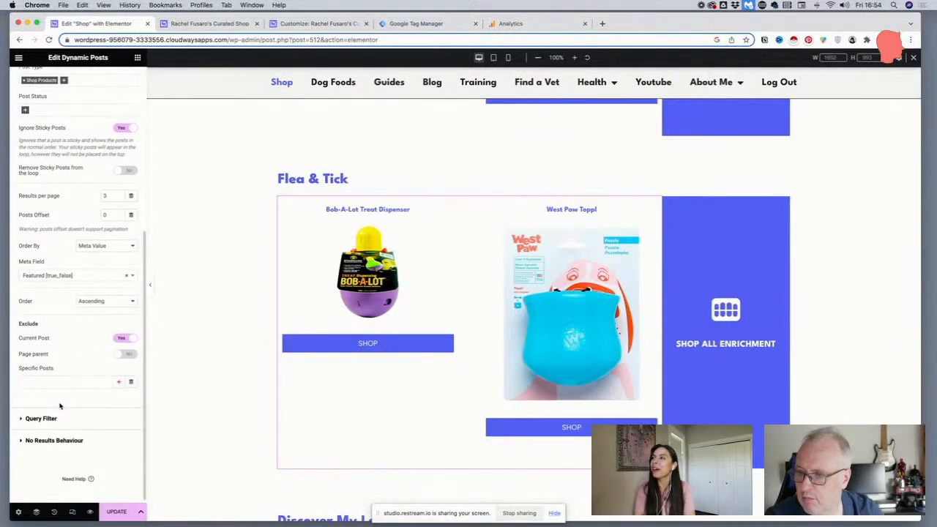
{"action": "scroll", "coordinate": [60, 405], "scroll_direction": "down", "scroll_amount": 1}
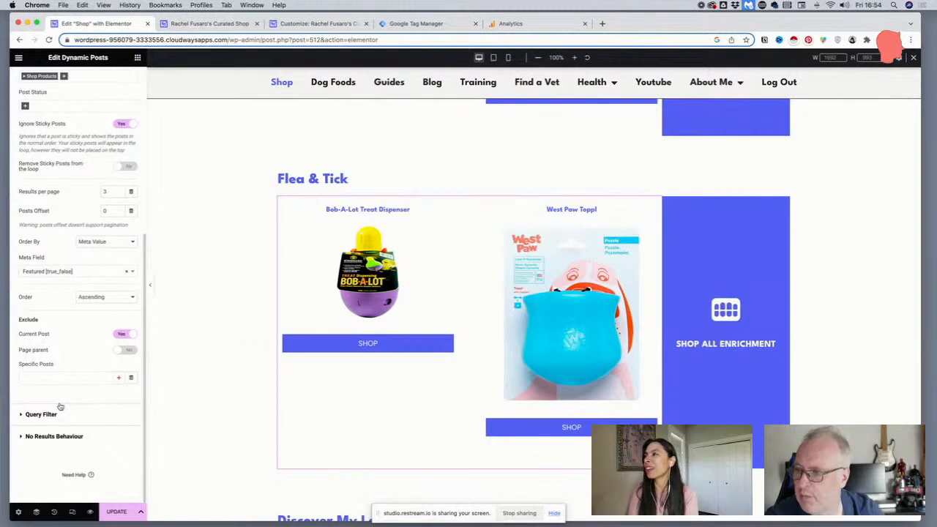
{"action": "scroll", "coordinate": [60, 407], "scroll_direction": "up", "scroll_amount": 3}
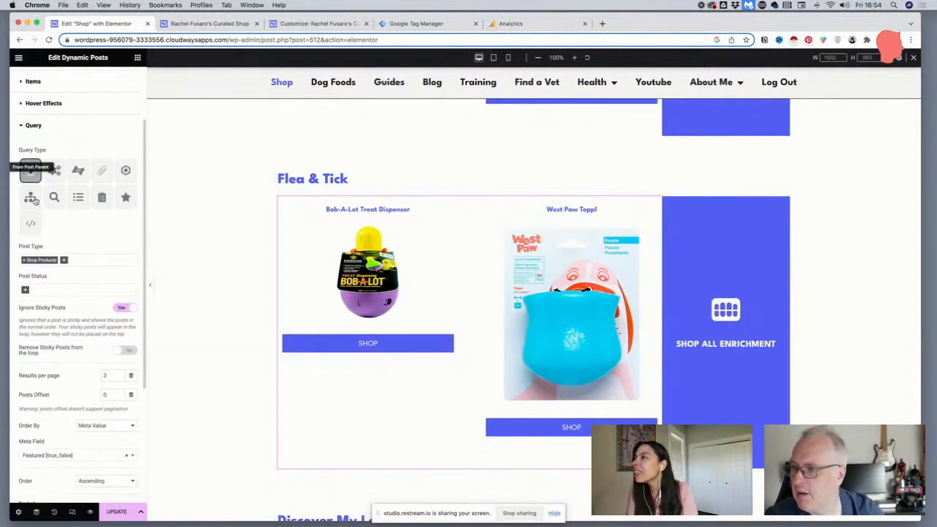
{"action": "scroll", "coordinate": [31, 204], "scroll_direction": "down", "scroll_amount": 2}
{"action": "scroll", "coordinate": [33, 205], "scroll_direction": "down", "scroll_amount": 1}
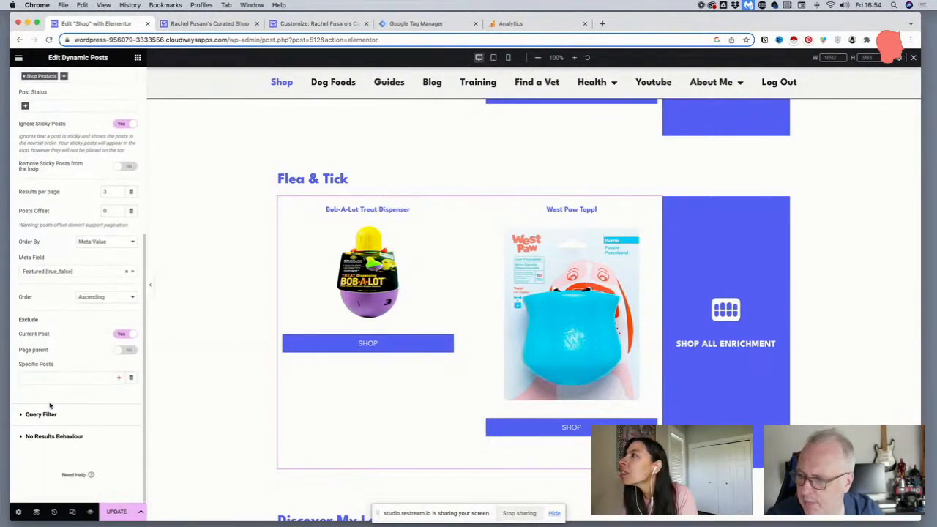
{"action": "left_click", "coordinate": [51, 414]}
{"action": "scroll", "coordinate": [48, 410], "scroll_direction": "down", "scroll_amount": 3}
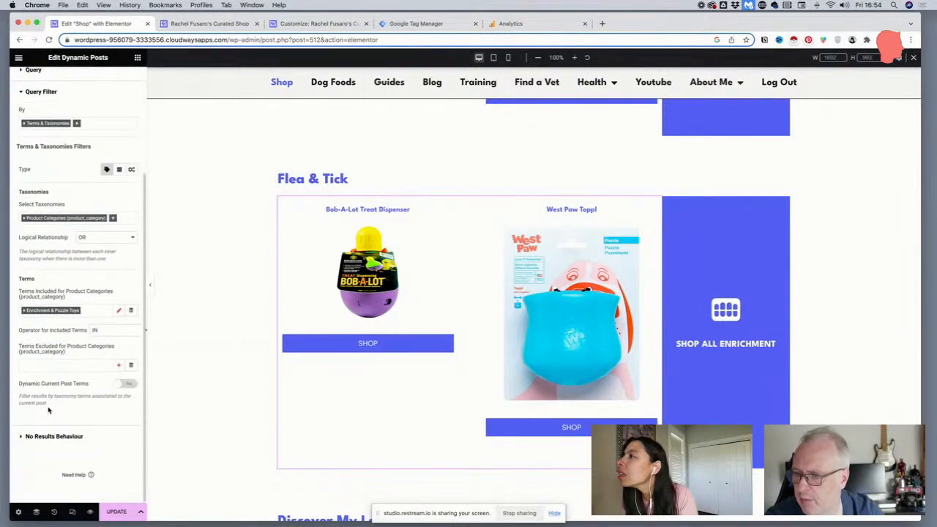
{"action": "left_click", "coordinate": [23, 310]}
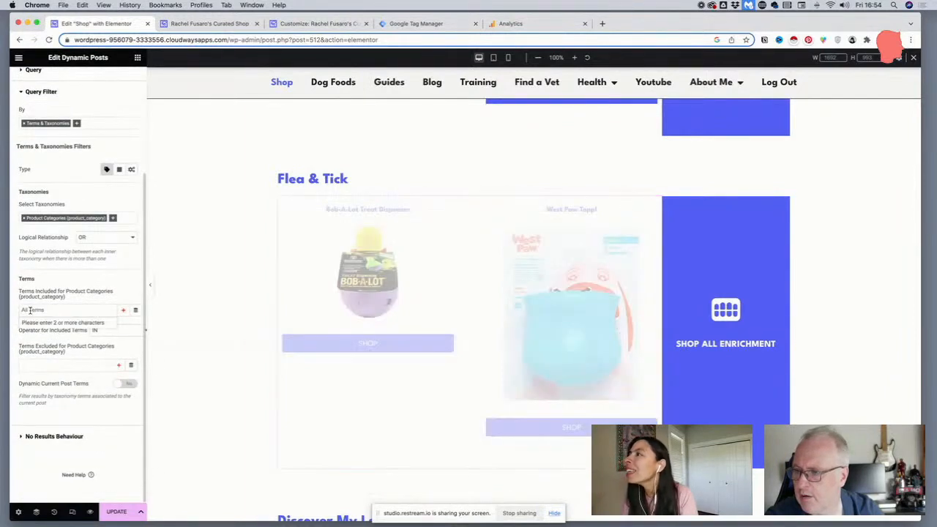
{"action": "left_click", "coordinate": [46, 310]}
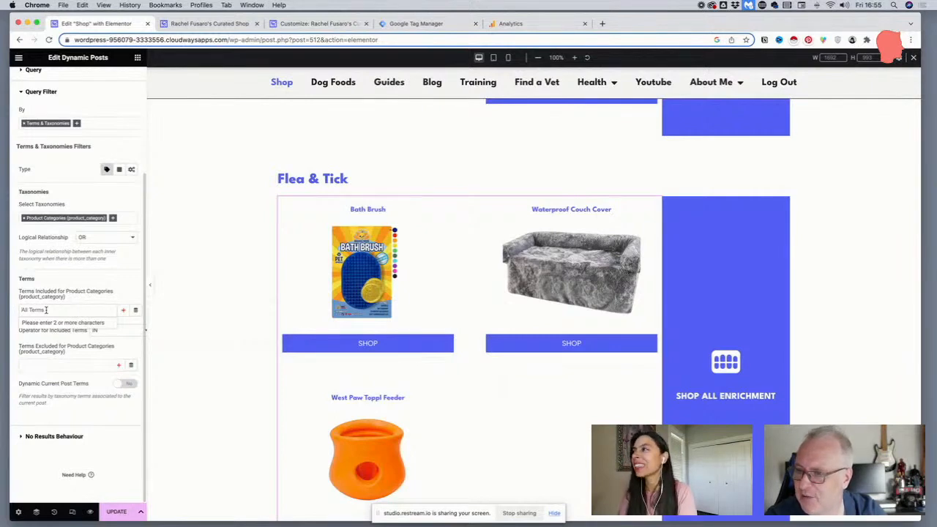
{"action": "type", "text": "flea"}
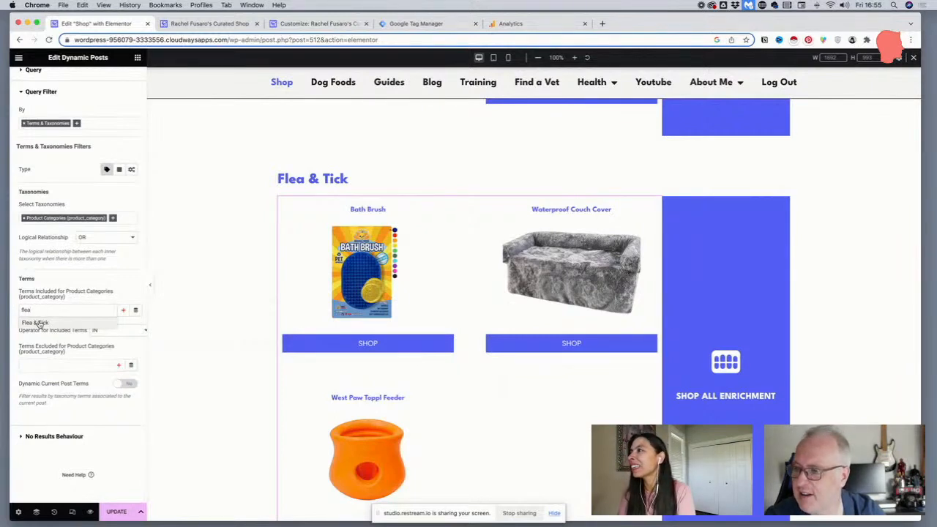
{"action": "left_click", "coordinate": [39, 319]}
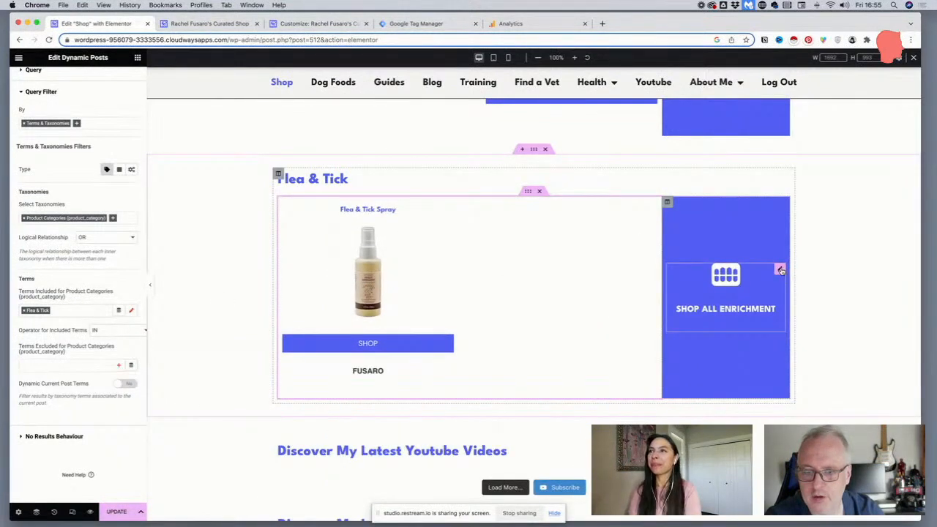
Change the title of the Flea & Tick section's icon box to "SHOP ALL FLEA & TICK"
{"action": "left_click", "coordinate": [780, 270]}
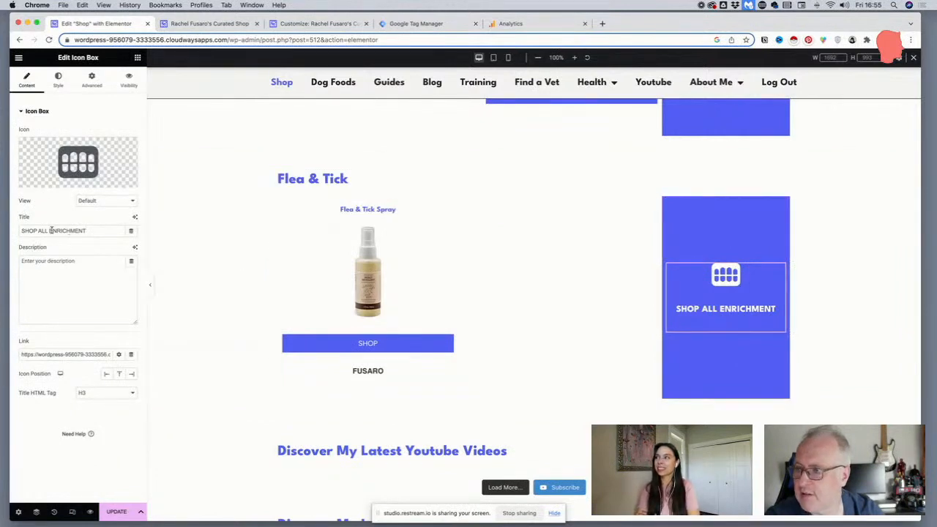
{"action": "left_click_drag", "start_coordinate": [50, 230], "coordinate": [97, 232]}
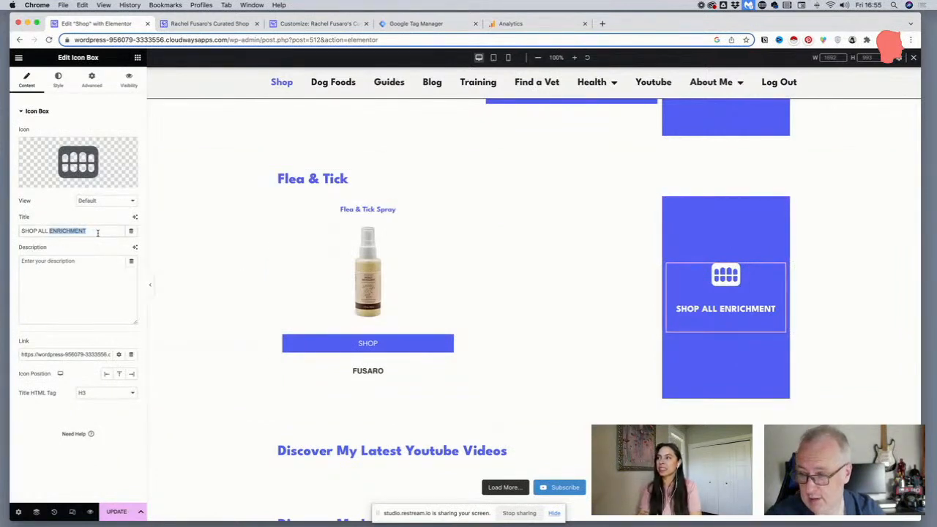
{"action": "type", "text": "FLEA"}
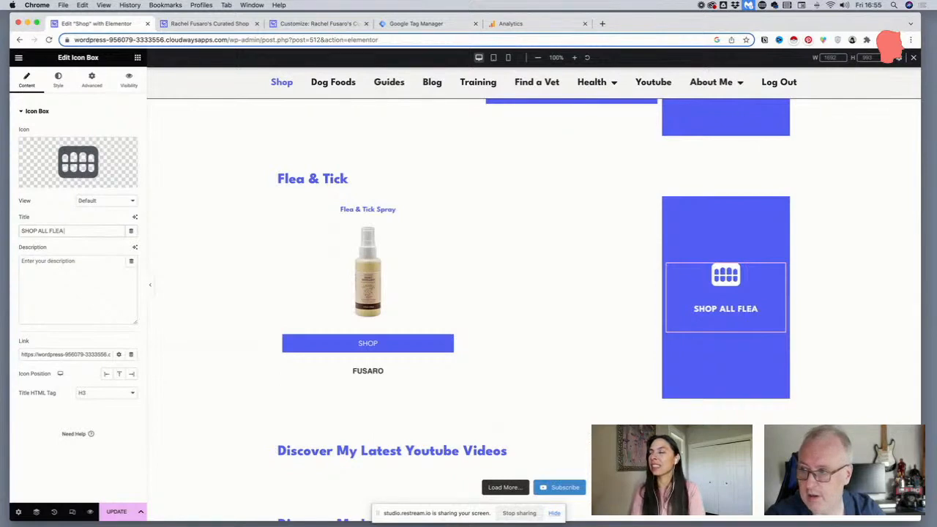
{"action": "type", "text": " & TICK"}
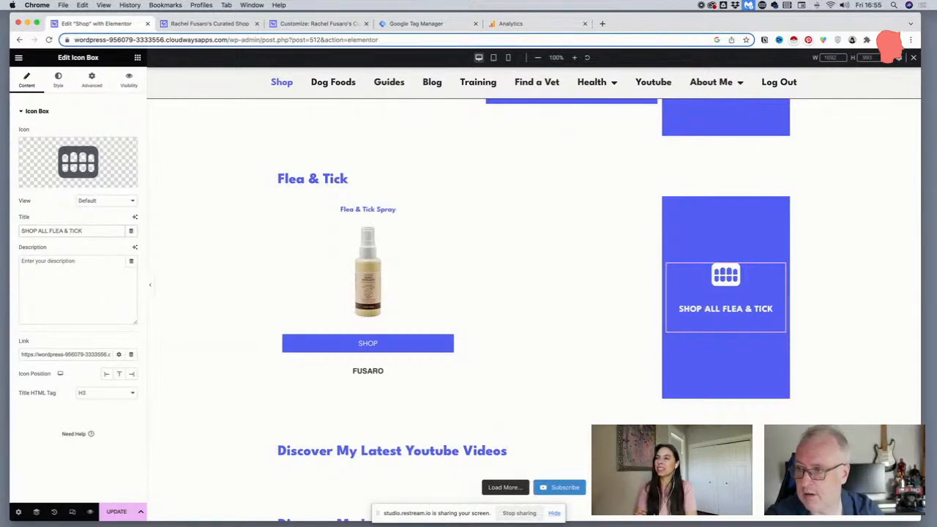
Copy the link address of the Flea & Tick entry from the category list on the live shop page
{"action": "left_click_drag", "start_coordinate": [64, 355], "coordinate": [124, 358]}
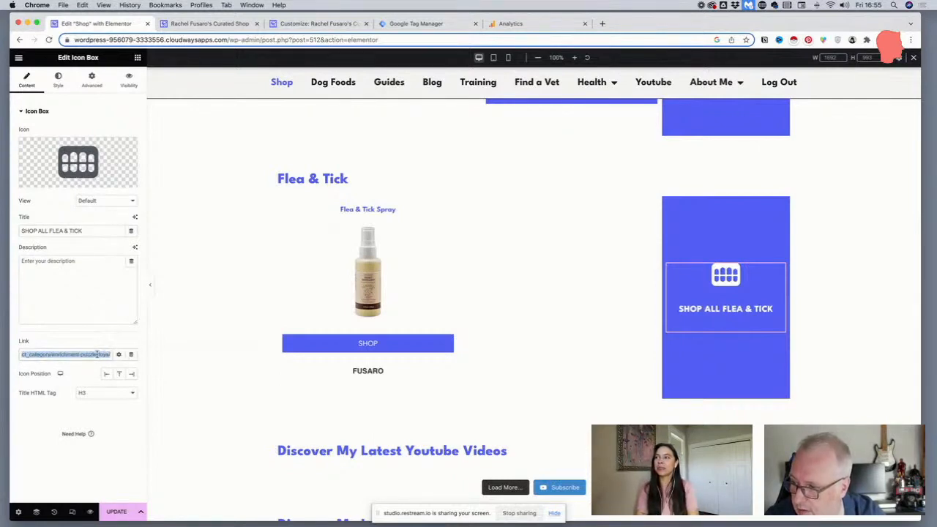
{"action": "left_click", "coordinate": [97, 354]}
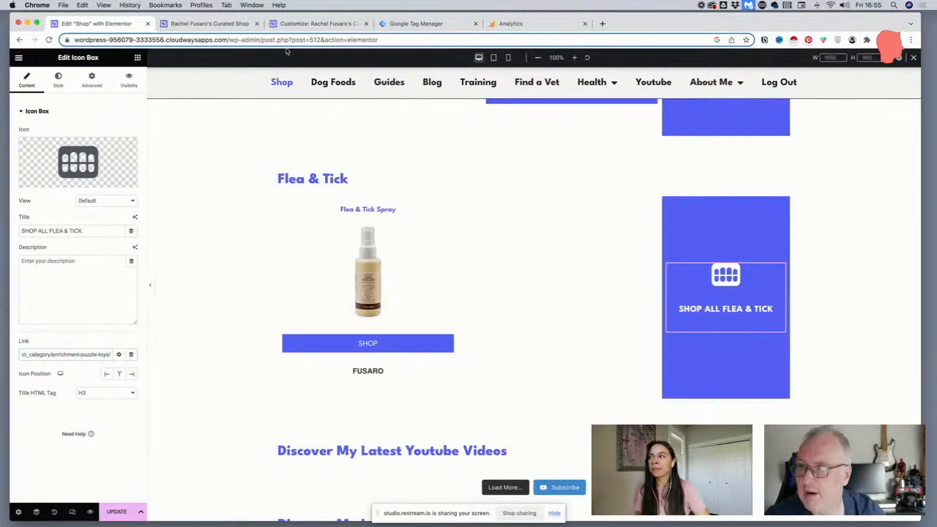
{"action": "left_click", "coordinate": [213, 25]}
{"action": "key", "text": "super+alt+i"}
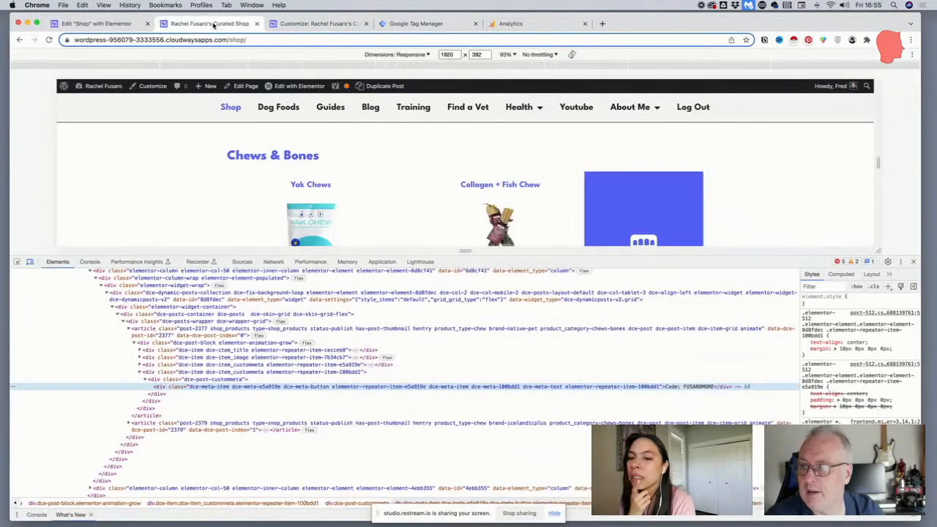
{"action": "left_click", "coordinate": [913, 262]}
{"action": "scroll", "coordinate": [269, 126], "scroll_direction": "up", "scroll_amount": 10}
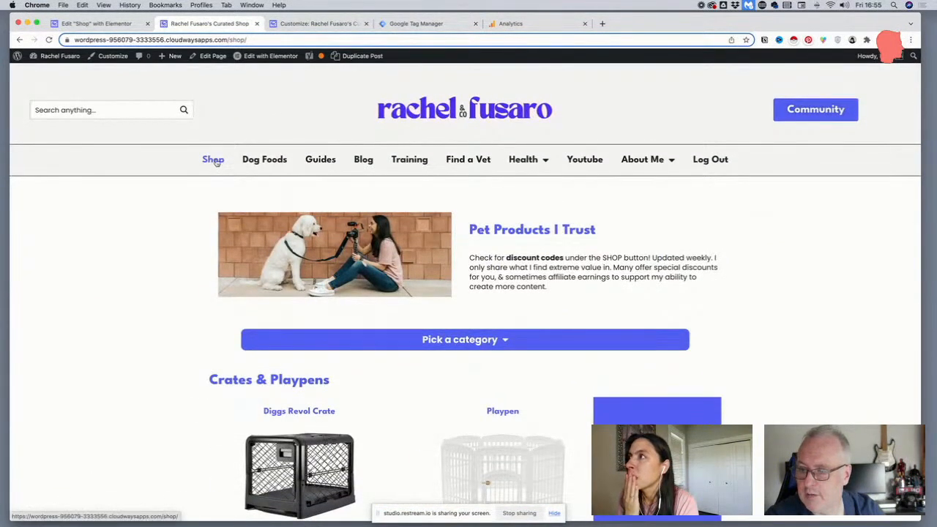
{"action": "left_click", "coordinate": [449, 342]}
{"action": "scroll", "coordinate": [466, 414], "scroll_direction": "down", "scroll_amount": 1}
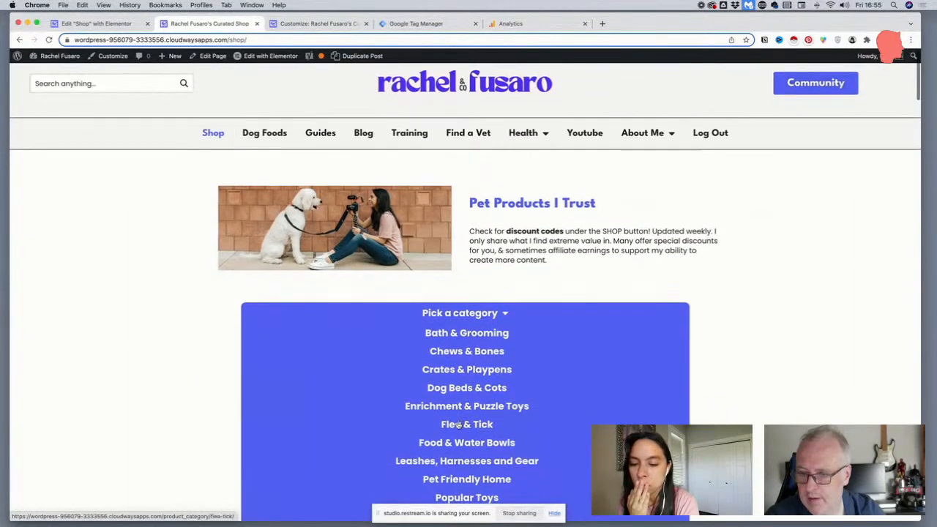
{"action": "right_click", "coordinate": [459, 426]}
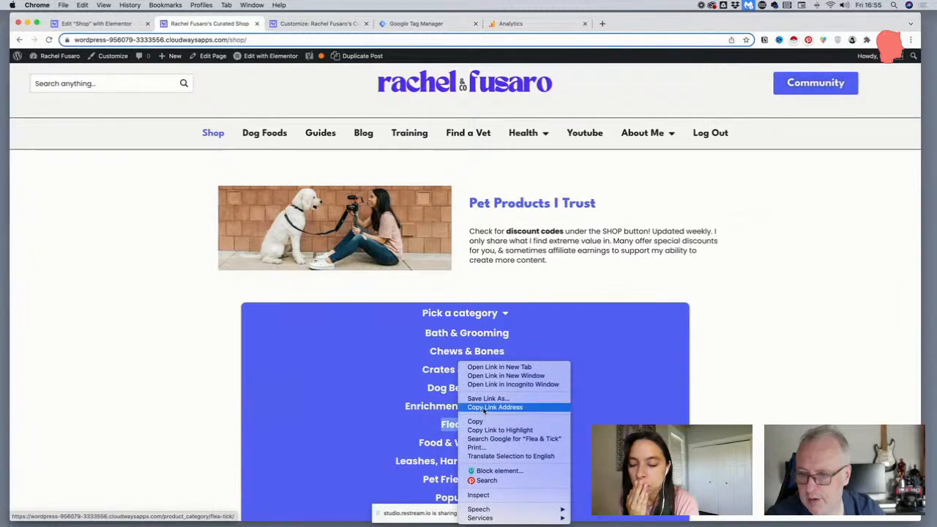
{"action": "left_click", "coordinate": [483, 407]}
Replace the link of the "SHOP ALL FLEA & TICK" icon box with the copied category address and update the page
{"action": "left_click", "coordinate": [95, 23]}
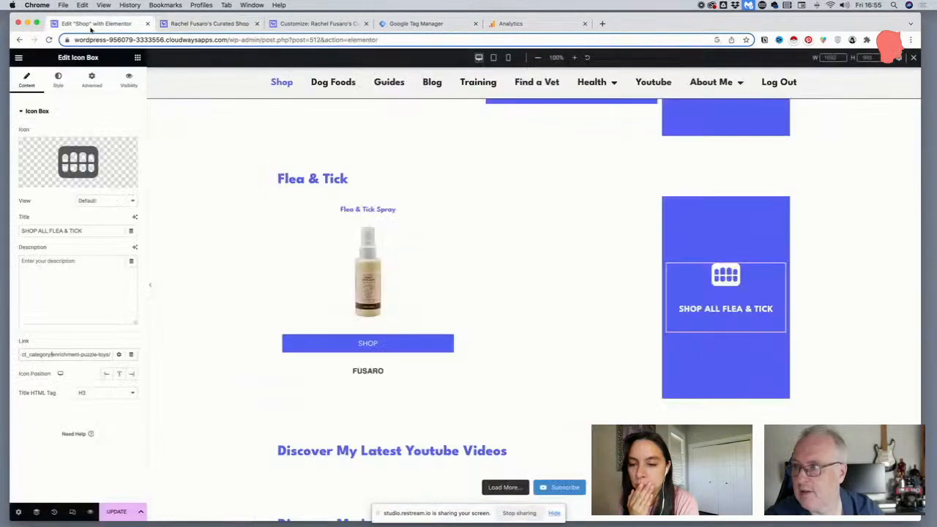
{"action": "triple_click", "coordinate": [93, 355]}
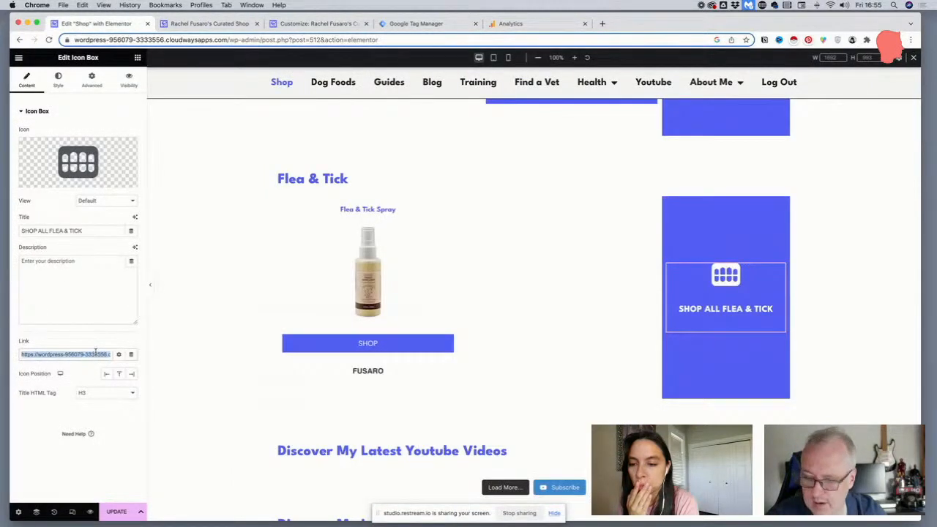
{"action": "key", "text": "super+v"}
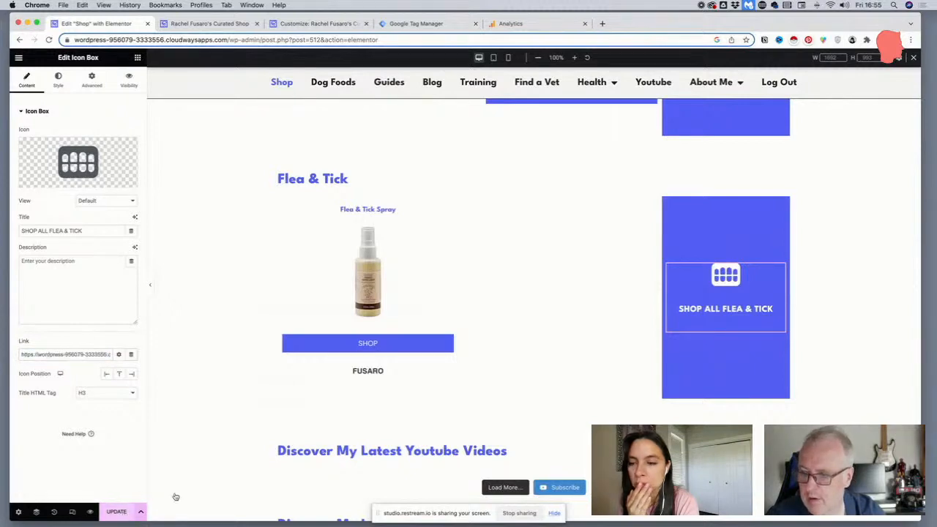
{"action": "left_click", "coordinate": [116, 511]}
Review the lower part of the desktop shop page, from the Flea & Tick section down to the blog posts
{"action": "scroll", "coordinate": [350, 353], "scroll_direction": "up", "scroll_amount": 1}
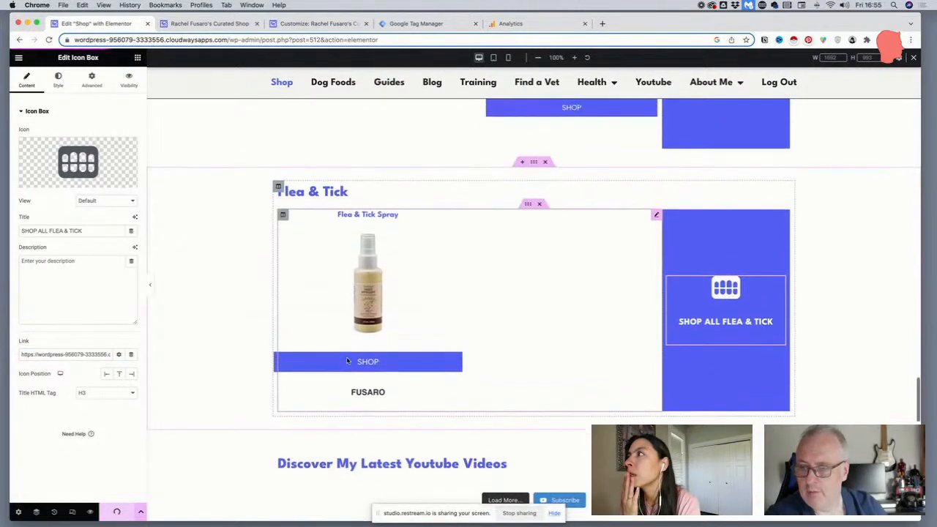
{"action": "scroll", "coordinate": [340, 348], "scroll_direction": "up", "scroll_amount": 1}
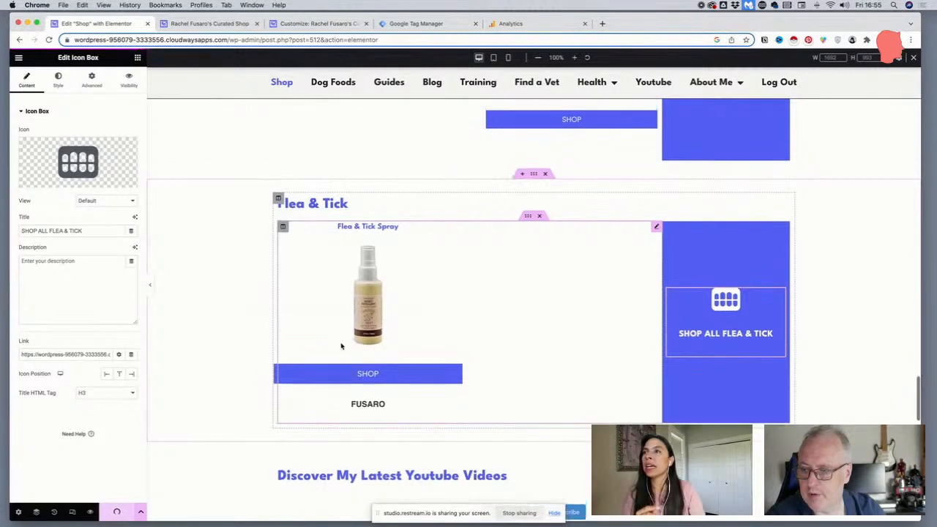
{"action": "scroll", "coordinate": [341, 346], "scroll_direction": "down", "scroll_amount": 5}
{"action": "scroll", "coordinate": [341, 346], "scroll_direction": "down", "scroll_amount": 1}
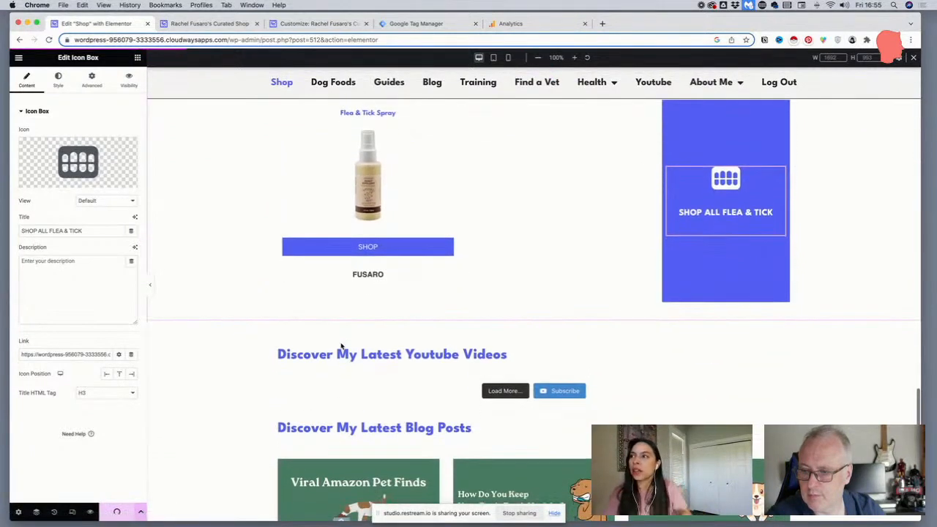
{"action": "scroll", "coordinate": [341, 346], "scroll_direction": "down", "scroll_amount": 2}
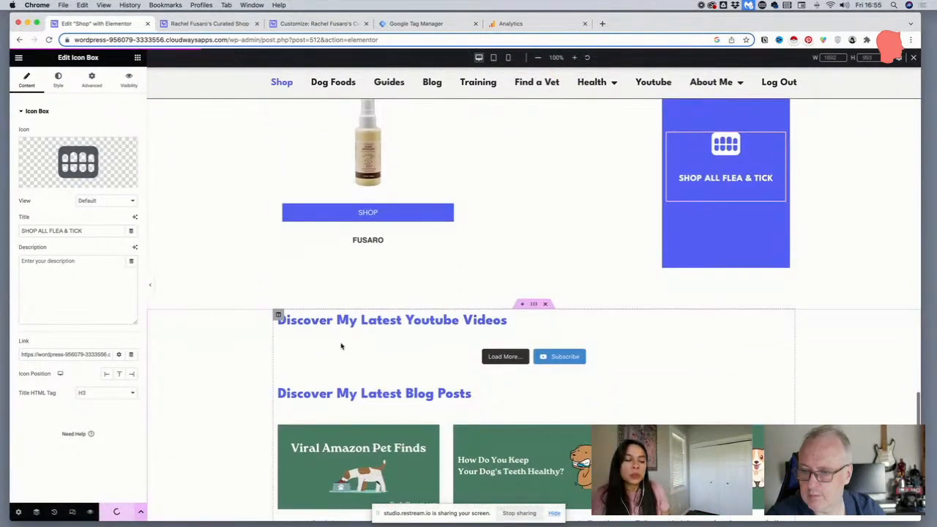
{"action": "scroll", "coordinate": [341, 346], "scroll_direction": "down", "scroll_amount": 2}
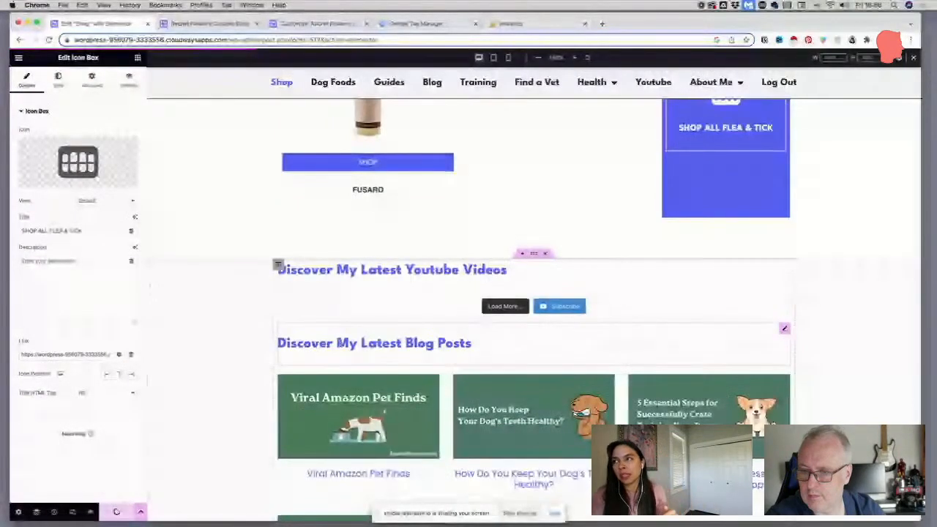
{"action": "scroll", "coordinate": [340, 343], "scroll_direction": "down", "scroll_amount": 2}
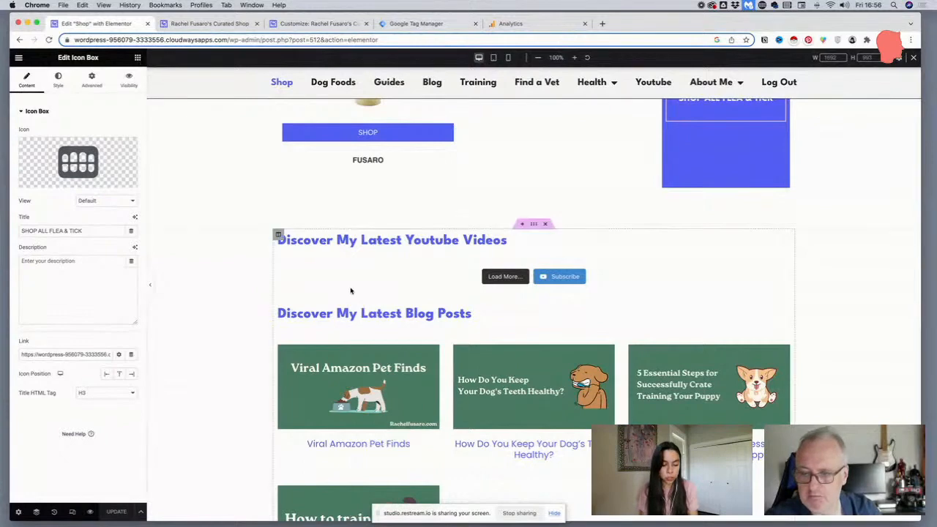
{"action": "scroll", "coordinate": [350, 290], "scroll_direction": "down", "scroll_amount": 5}
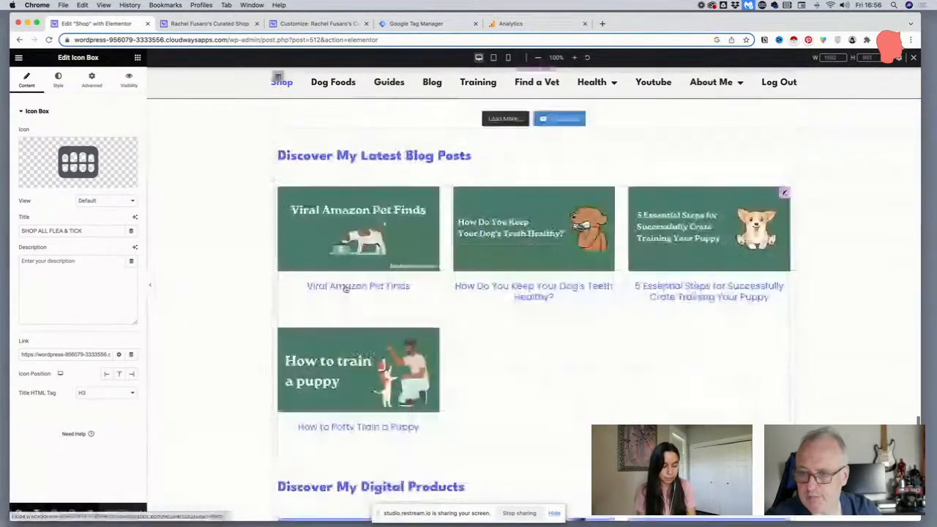
Look over the YouTube videos, blog posts and digital products sections at the end of the shop page
{"action": "scroll", "coordinate": [410, 242], "scroll_direction": "up", "scroll_amount": 2}
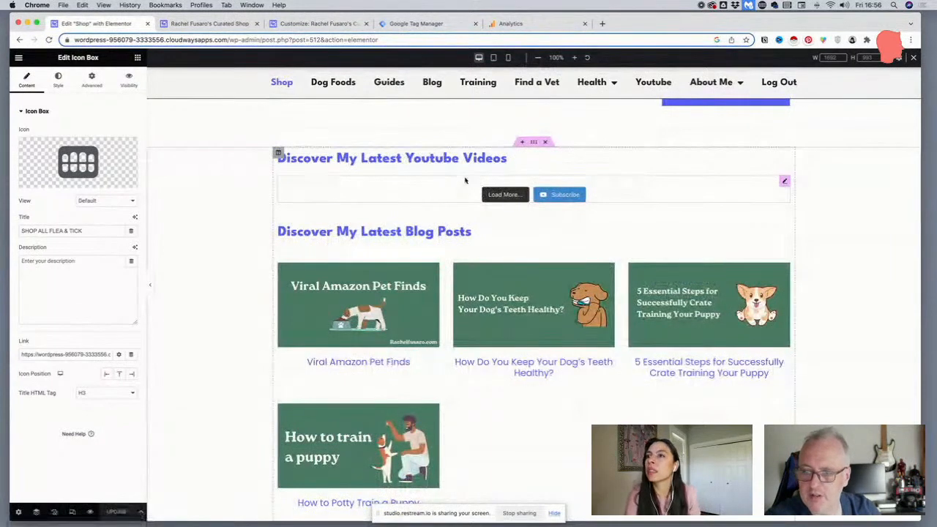
{"action": "scroll", "coordinate": [439, 175], "scroll_direction": "up", "scroll_amount": 1}
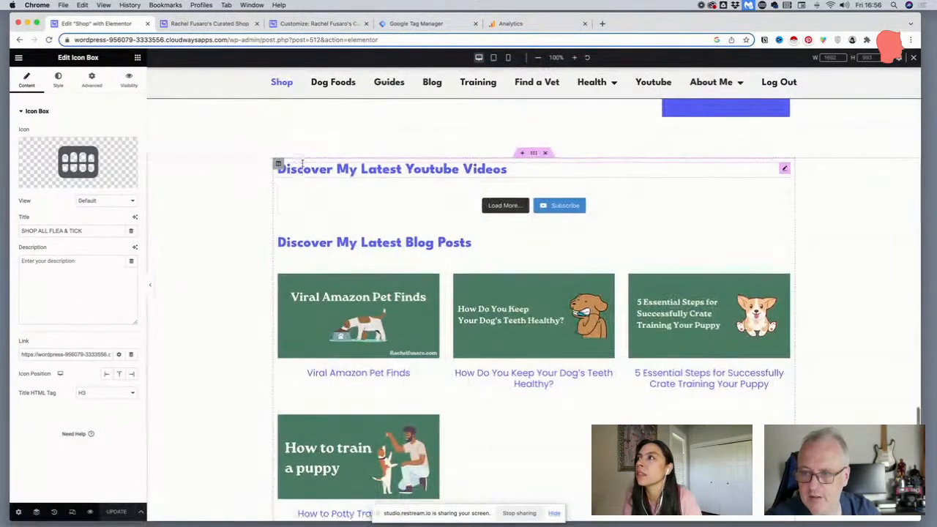
{"action": "scroll", "coordinate": [380, 182], "scroll_direction": "up", "scroll_amount": 3}
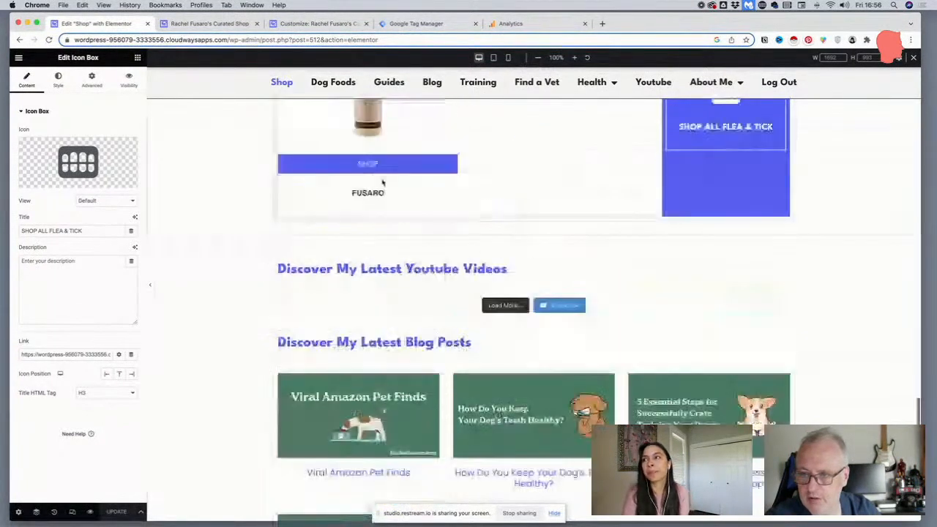
{"action": "scroll", "coordinate": [373, 184], "scroll_direction": "down", "scroll_amount": 8}
{"action": "scroll", "coordinate": [371, 187], "scroll_direction": "down", "scroll_amount": 4}
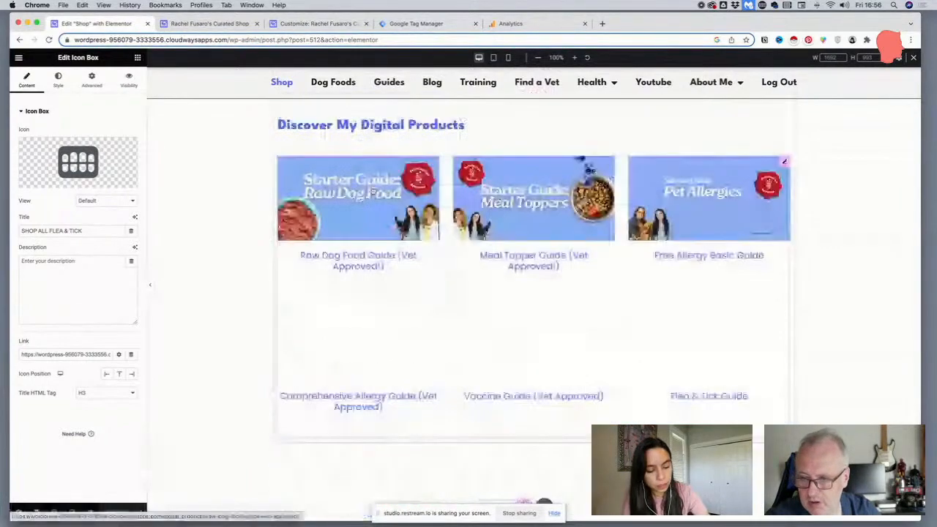
{"action": "scroll", "coordinate": [372, 191], "scroll_direction": "down", "scroll_amount": 3}
{"action": "scroll", "coordinate": [371, 189], "scroll_direction": "up", "scroll_amount": 3}
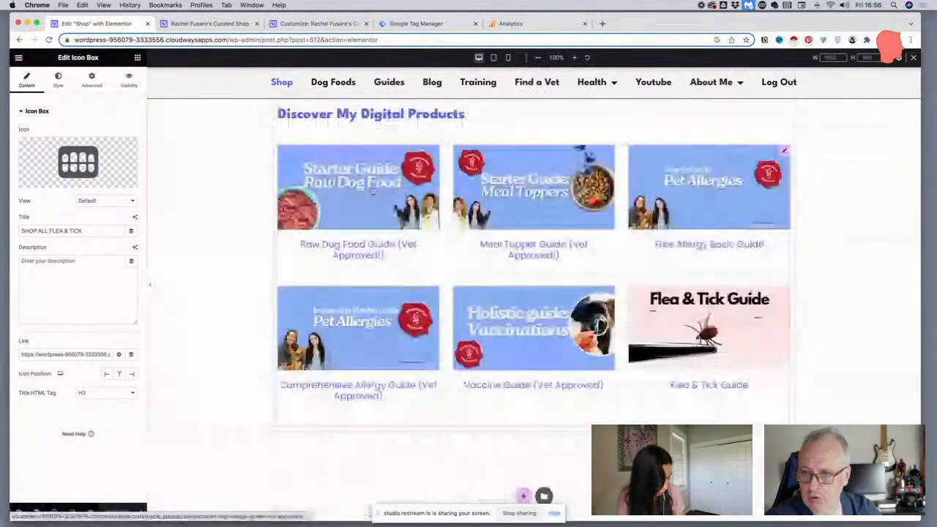
{"action": "scroll", "coordinate": [220, 351], "scroll_direction": "up", "scroll_amount": 5}
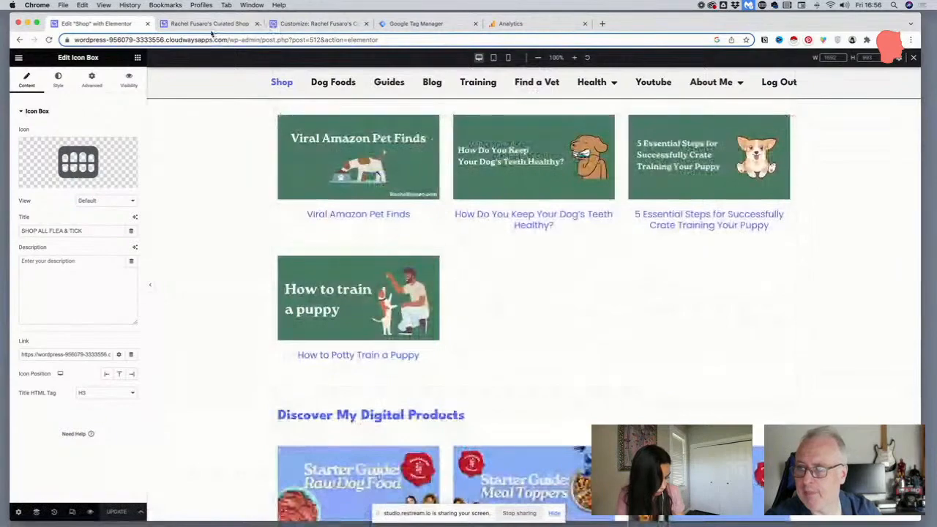
{"action": "left_click", "coordinate": [210, 23]}
{"action": "left_click", "coordinate": [96, 23]}
Check the order of the shop page's product sections from Flea & Tick back up to Chews & Bones
{"action": "scroll", "coordinate": [402, 236], "scroll_direction": "up", "scroll_amount": 1}
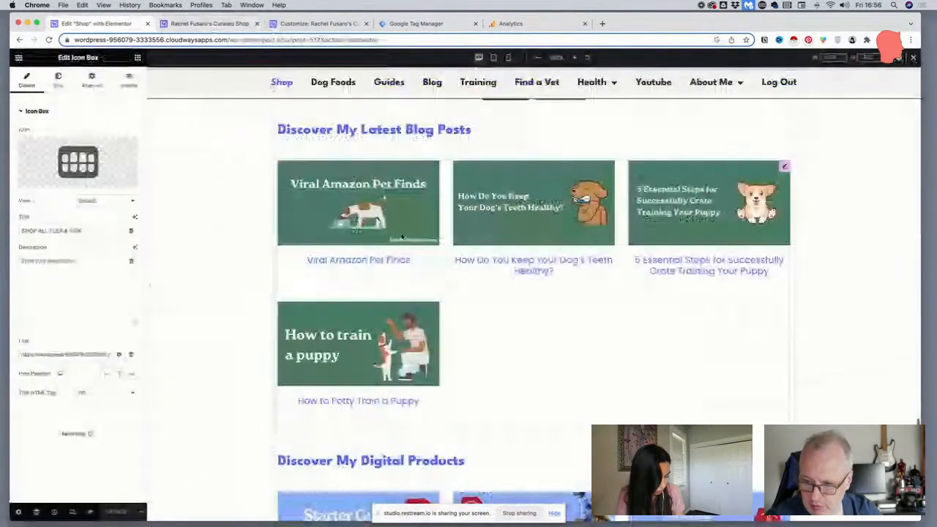
{"action": "scroll", "coordinate": [402, 237], "scroll_direction": "up", "scroll_amount": 7}
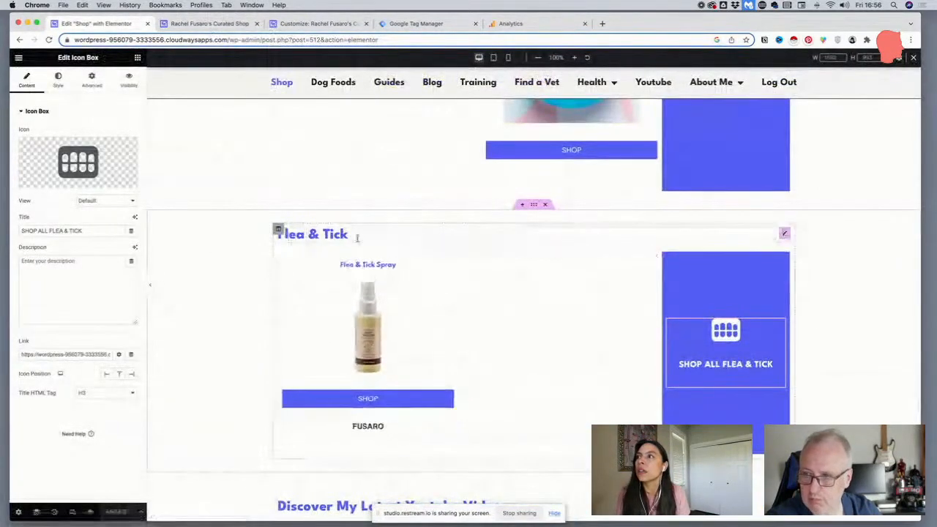
{"action": "scroll", "coordinate": [352, 288], "scroll_direction": "up", "scroll_amount": 4}
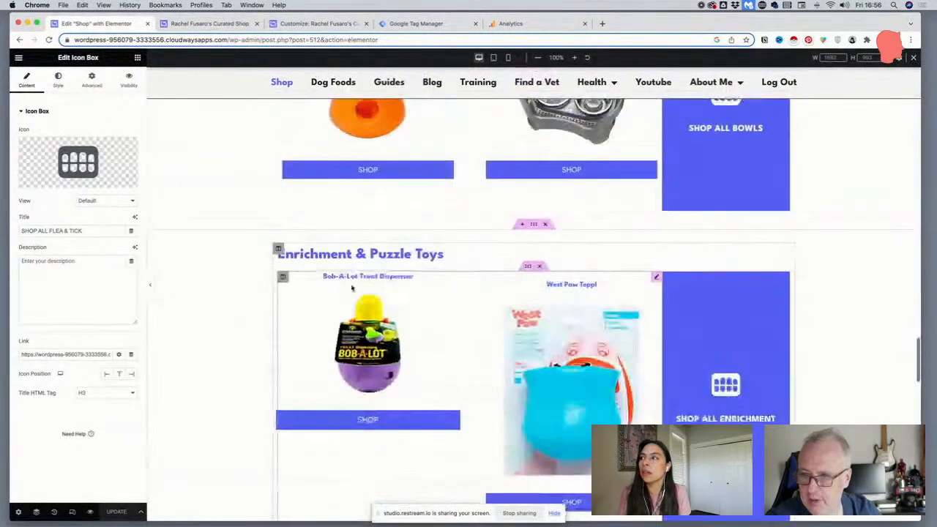
{"action": "scroll", "coordinate": [351, 288], "scroll_direction": "up", "scroll_amount": 12}
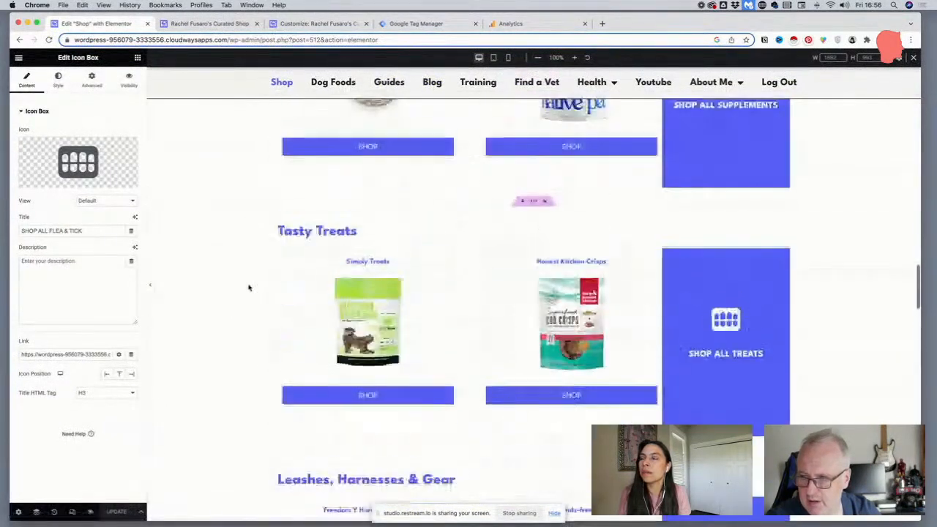
{"action": "scroll", "coordinate": [249, 288], "scroll_direction": "up", "scroll_amount": 7}
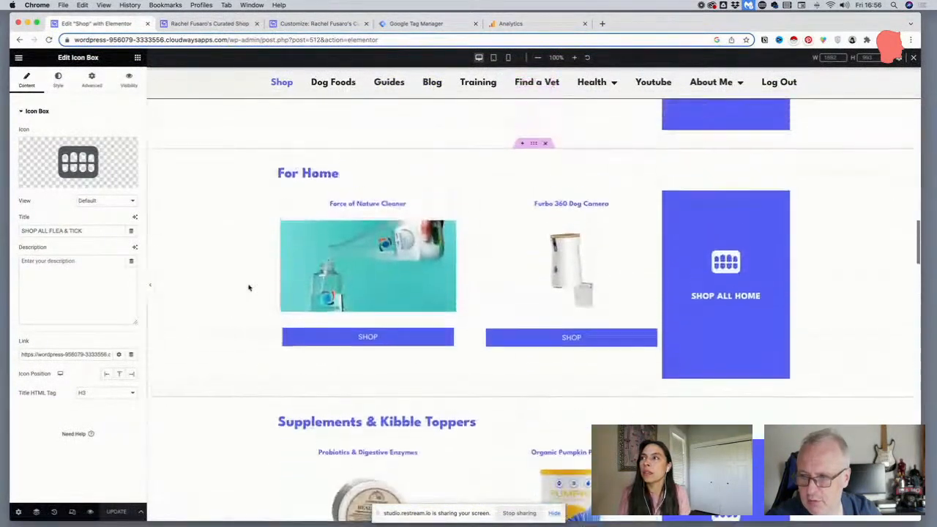
{"action": "scroll", "coordinate": [249, 287], "scroll_direction": "up", "scroll_amount": 4}
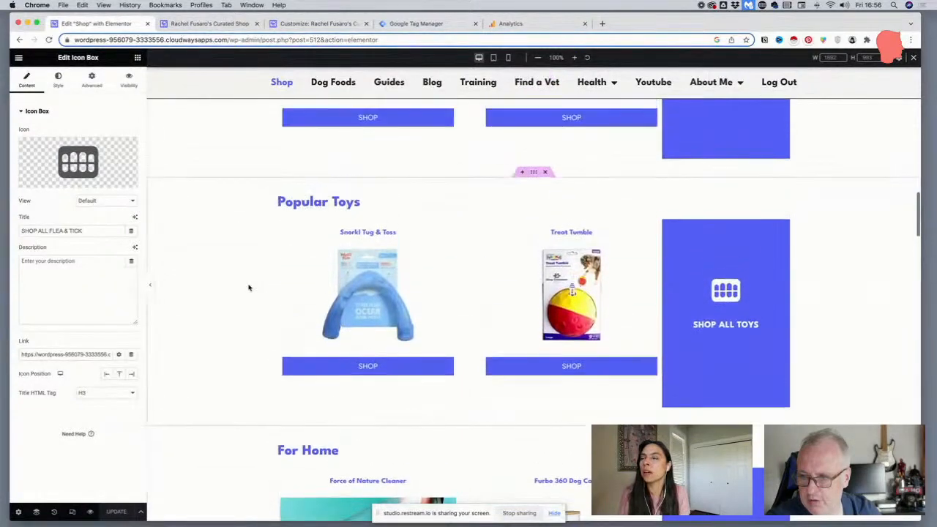
{"action": "scroll", "coordinate": [249, 288], "scroll_direction": "up", "scroll_amount": 8}
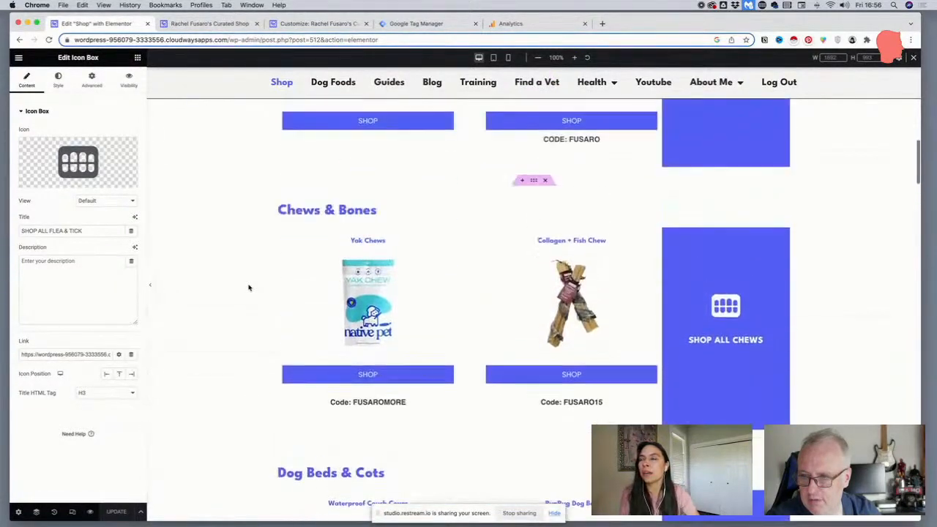
{"action": "scroll", "coordinate": [249, 288], "scroll_direction": "down", "scroll_amount": 15}
{"action": "scroll", "coordinate": [248, 288], "scroll_direction": "down", "scroll_amount": 5}
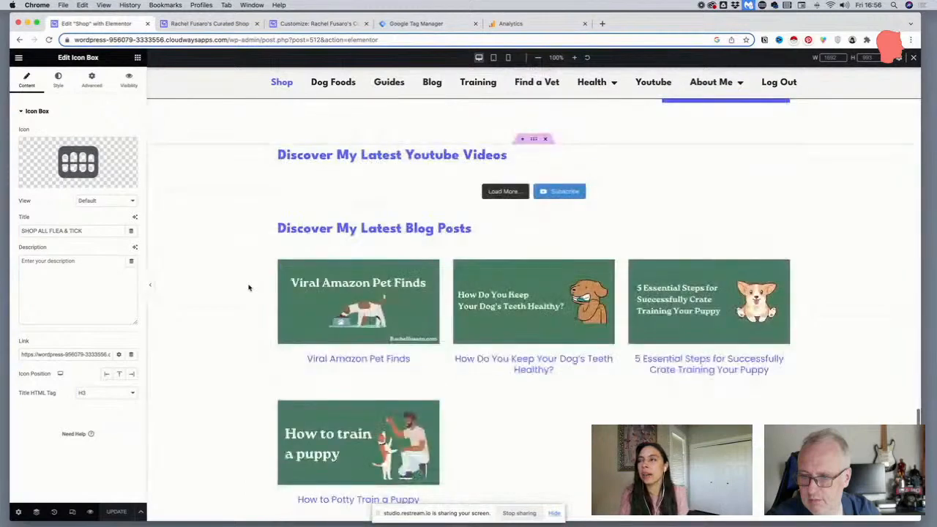
Open the Navigator and collapse the expanded sections in its list
{"action": "left_click", "coordinate": [36, 514]}
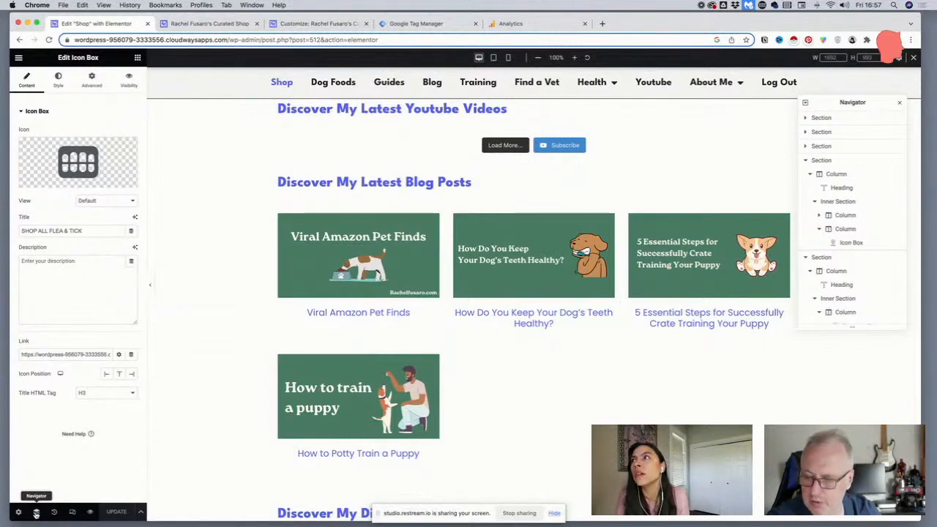
{"action": "left_click", "coordinate": [807, 160]}
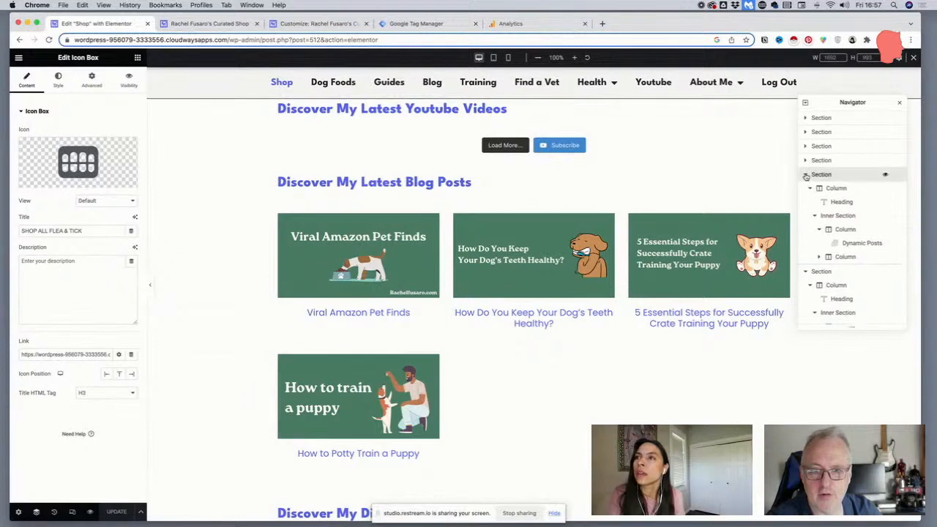
{"action": "left_click", "coordinate": [806, 174]}
{"action": "left_click", "coordinate": [807, 189]}
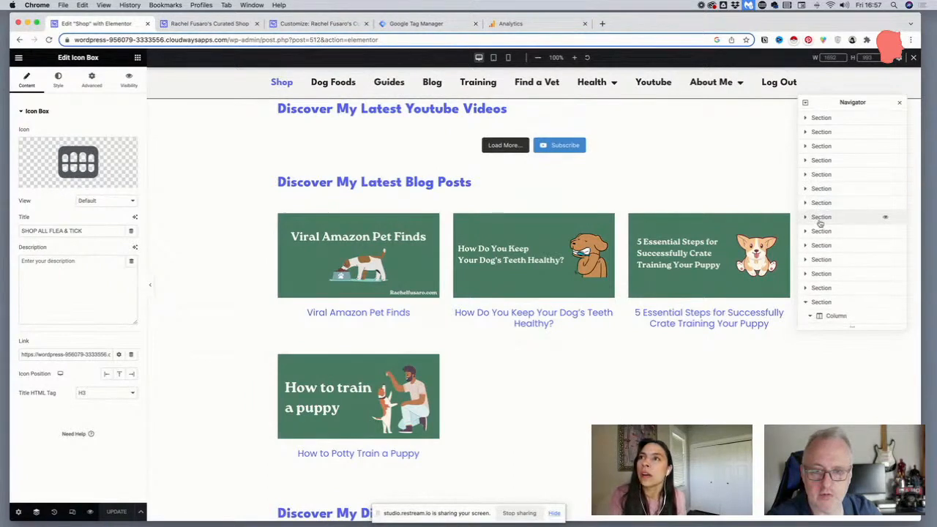
Select the Flea & Tick section on the page and look for its entry in the Navigator
{"action": "scroll", "coordinate": [541, 193], "scroll_direction": "up", "scroll_amount": 7}
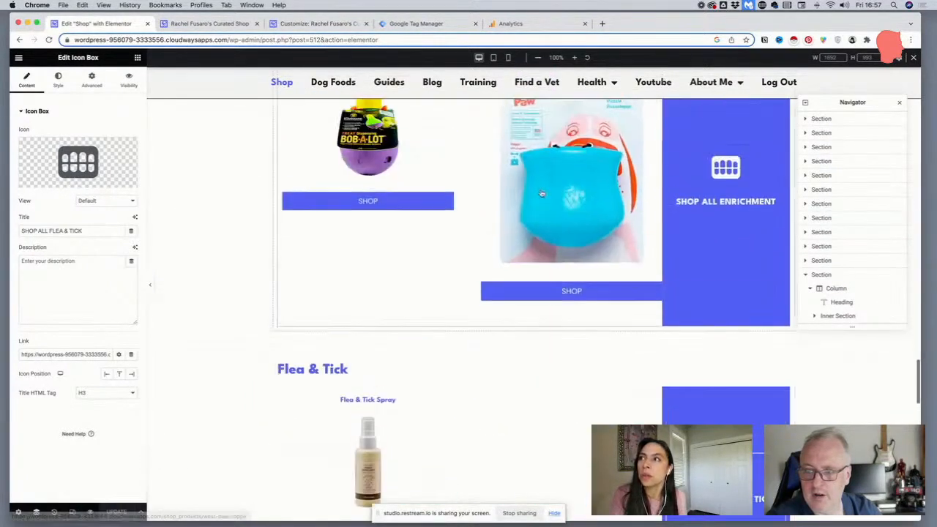
{"action": "scroll", "coordinate": [539, 261], "scroll_direction": "down", "scroll_amount": 2}
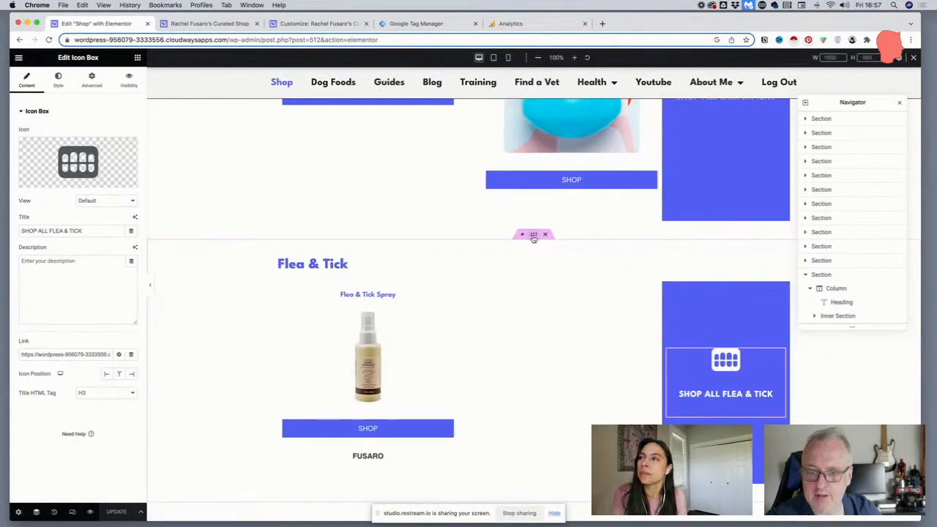
{"action": "left_click", "coordinate": [533, 236]}
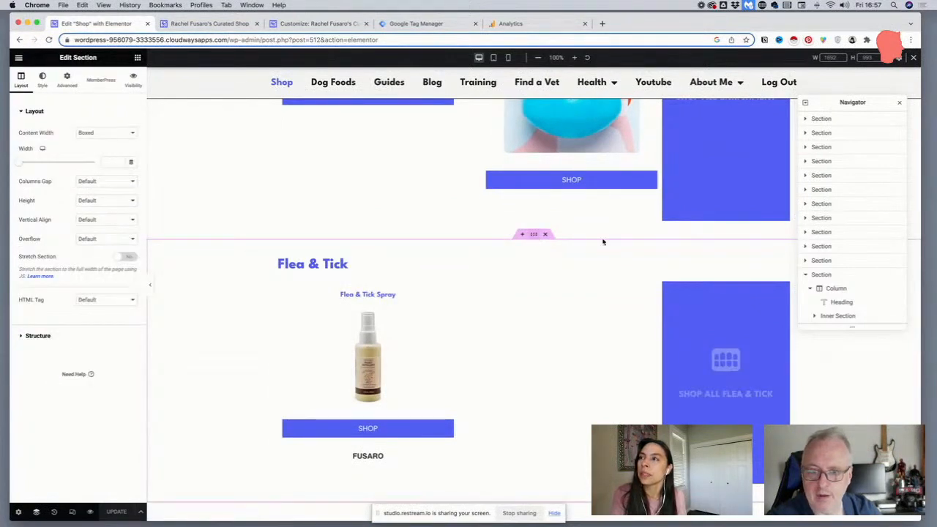
{"action": "left_click", "coordinate": [805, 261]}
{"action": "left_click", "coordinate": [806, 263]}
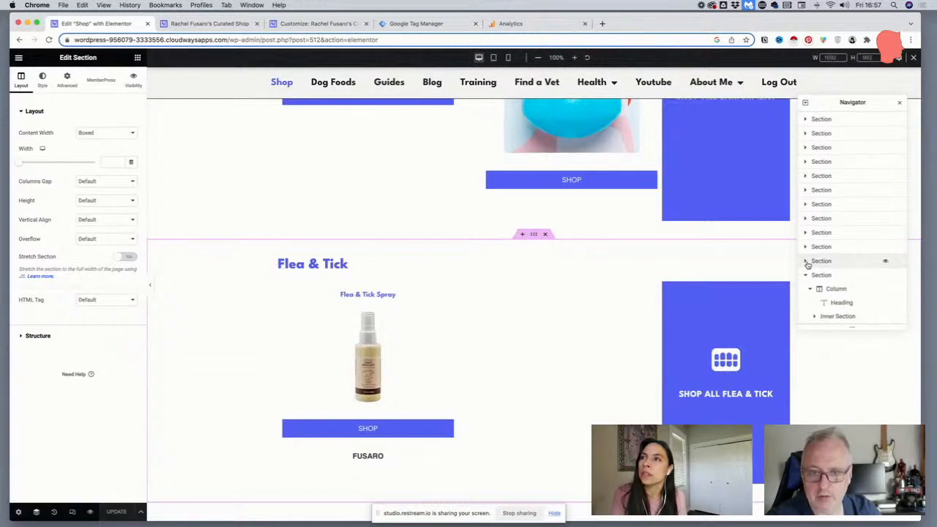
Step through the Navigator's section entries from the category picker to Enrichment & Puzzle Toys to identify which page section each represents
{"action": "scroll", "coordinate": [806, 265], "scroll_direction": "up", "scroll_amount": 2}
{"action": "left_click", "coordinate": [820, 147]}
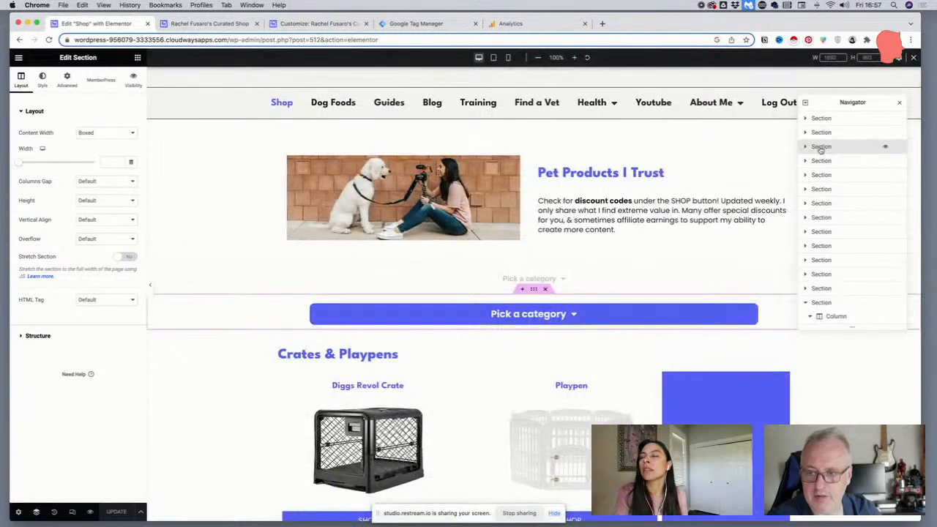
{"action": "left_click", "coordinate": [821, 162]}
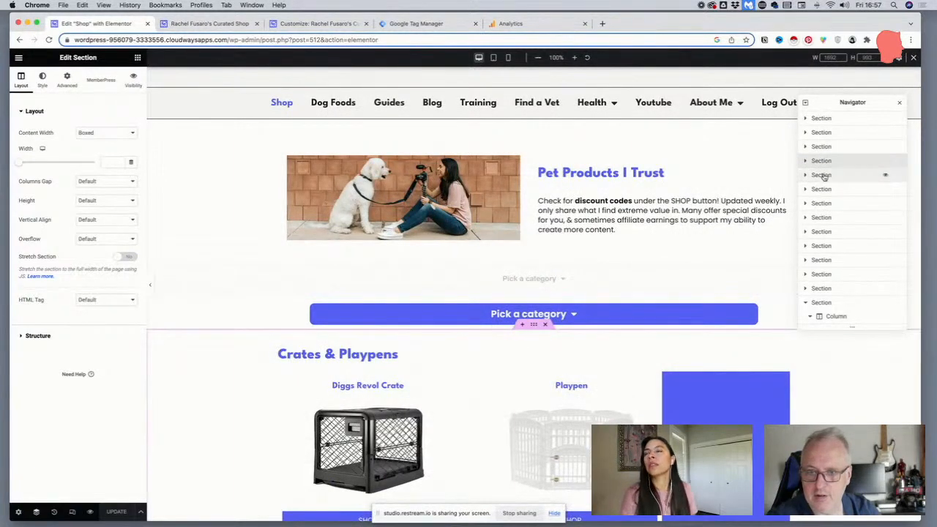
{"action": "left_click", "coordinate": [822, 175]}
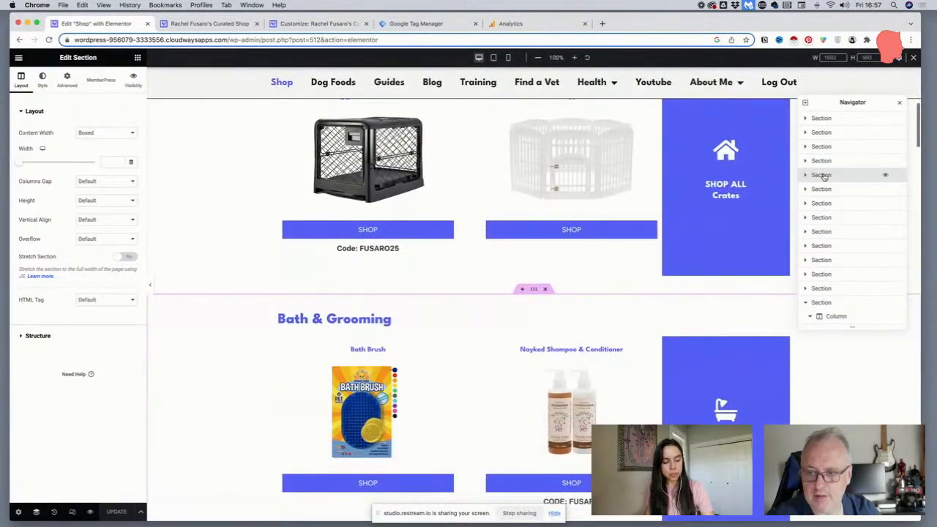
{"action": "left_click", "coordinate": [824, 288]}
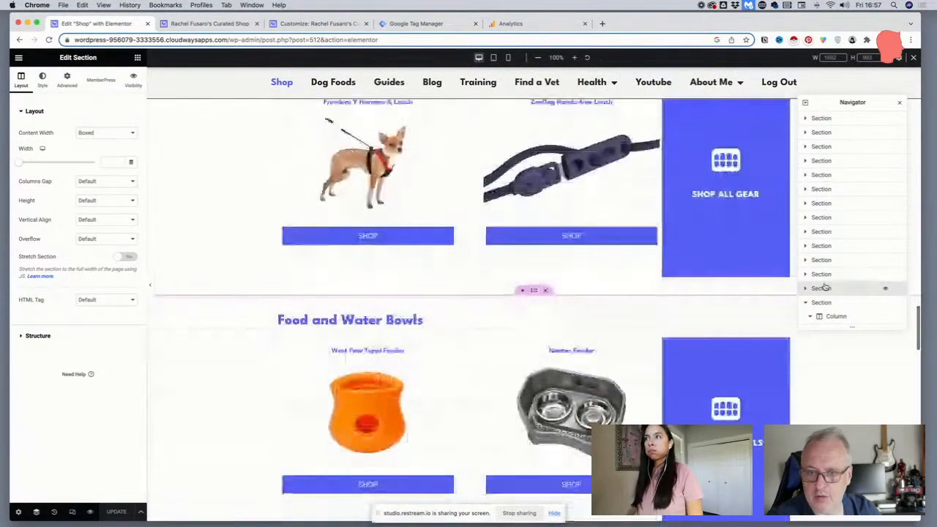
{"action": "scroll", "coordinate": [824, 287], "scroll_direction": "down", "scroll_amount": 2}
{"action": "left_click", "coordinate": [823, 235]}
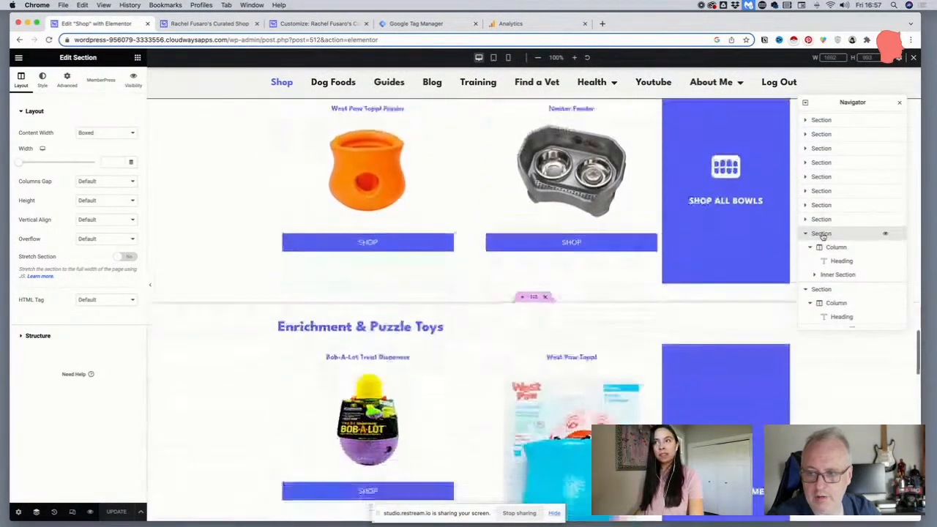
{"action": "left_click", "coordinate": [806, 234]}
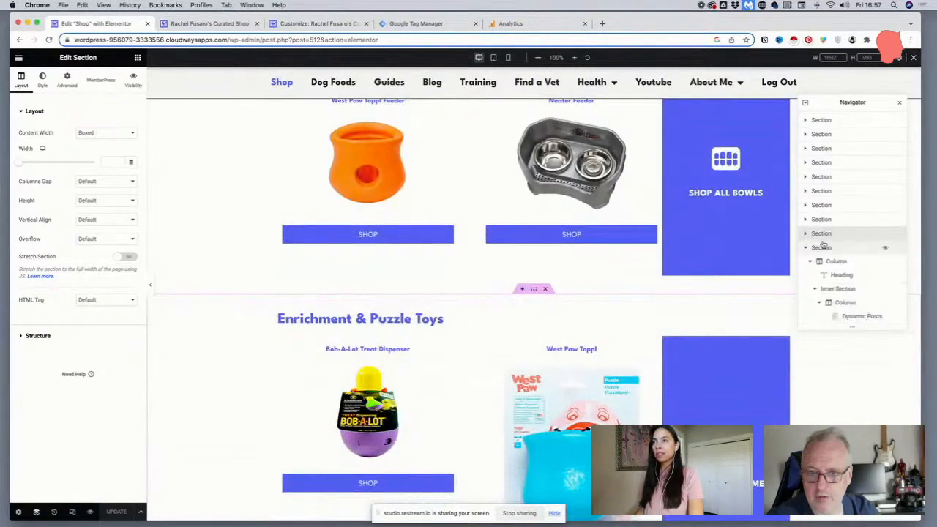
Move the Flea & Tick section up in the Navigator so it sits directly below Popular Toys, and check its placement on the page
{"action": "left_click", "coordinate": [824, 247]}
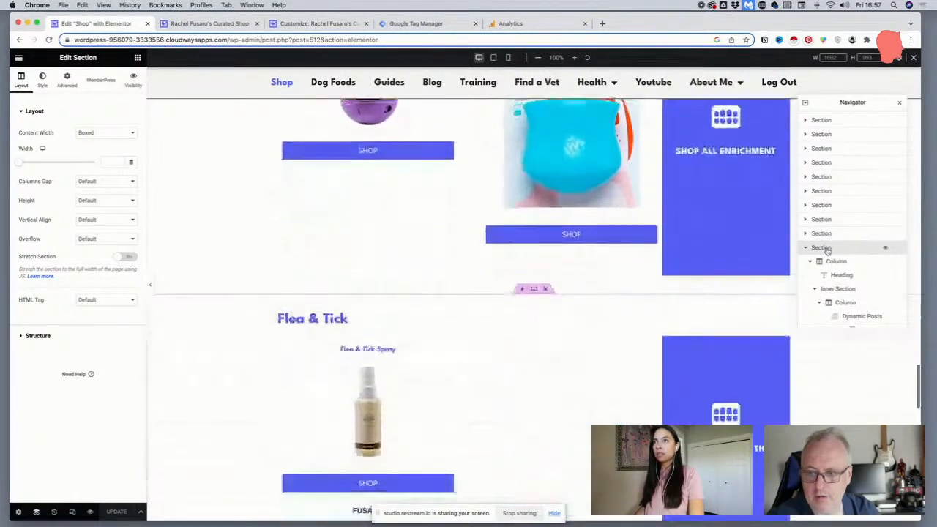
{"action": "left_click_drag", "start_coordinate": [826, 247], "coordinate": [824, 180]}
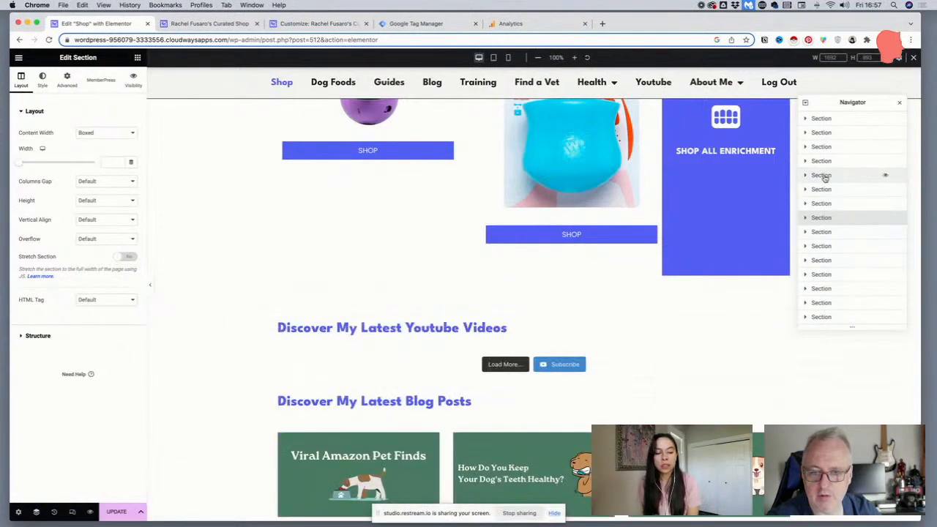
{"action": "scroll", "coordinate": [508, 235], "scroll_direction": "up", "scroll_amount": 12}
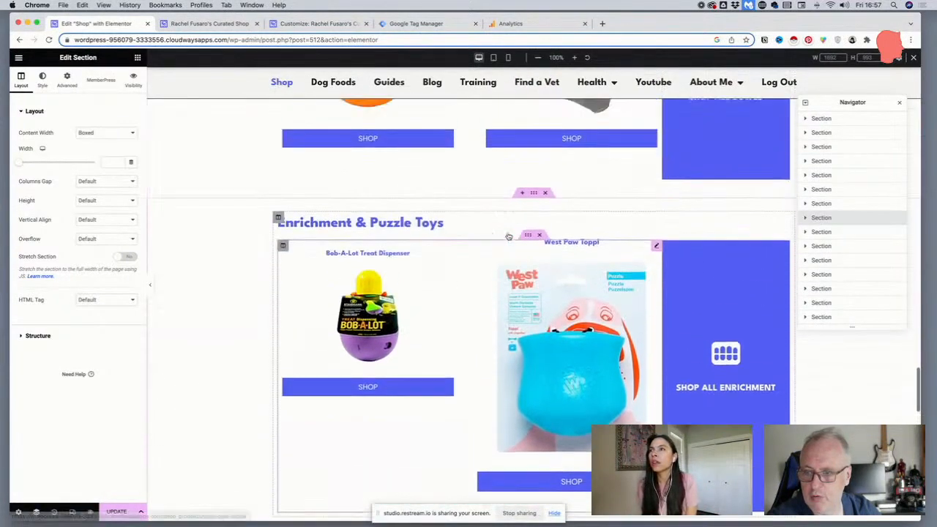
{"action": "scroll", "coordinate": [509, 236], "scroll_direction": "up", "scroll_amount": 15}
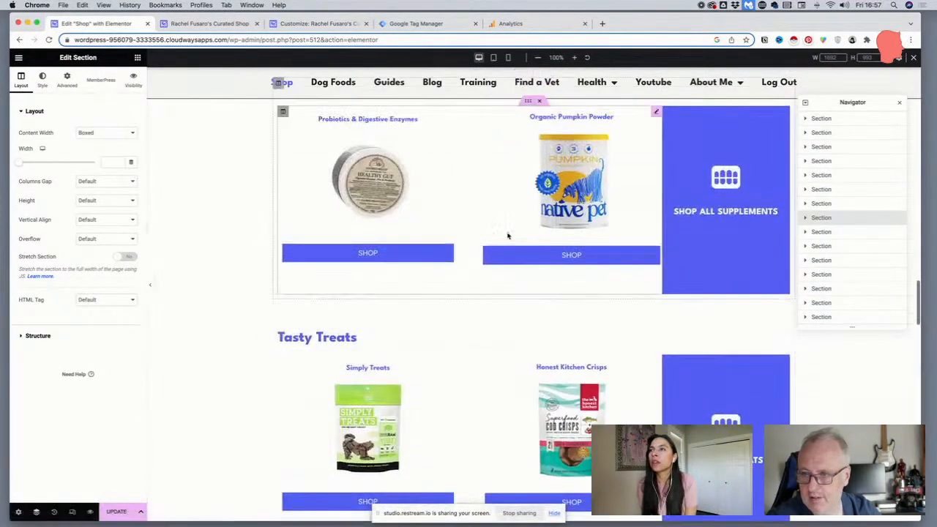
{"action": "scroll", "coordinate": [508, 236], "scroll_direction": "up", "scroll_amount": 5}
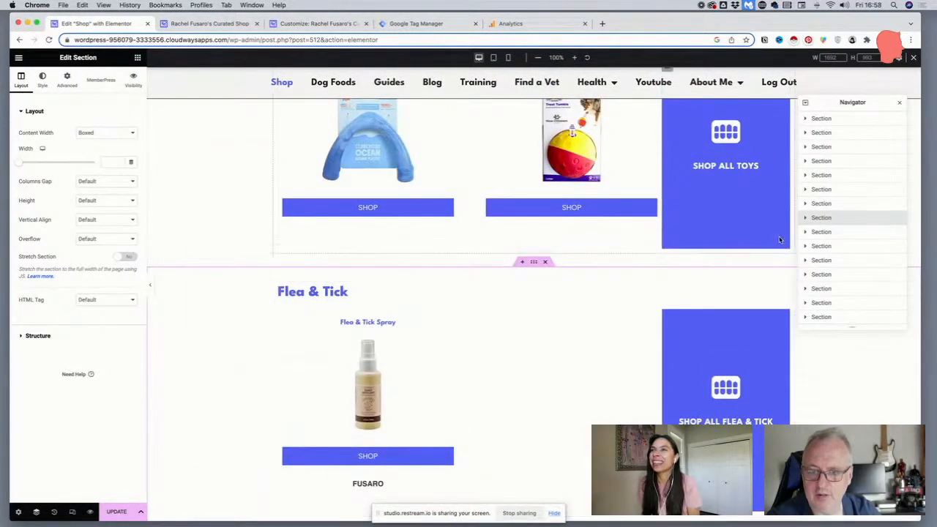
{"action": "left_click", "coordinate": [805, 218]}
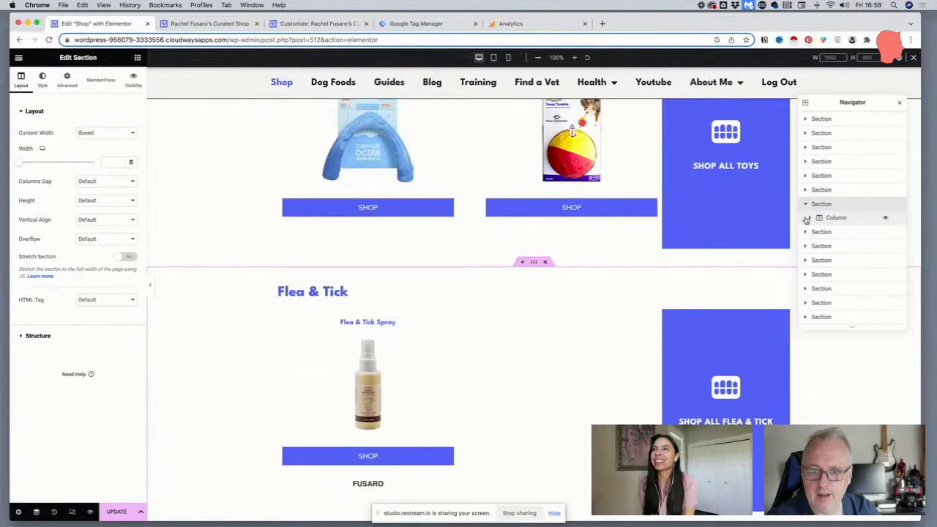
{"action": "left_click", "coordinate": [807, 207]}
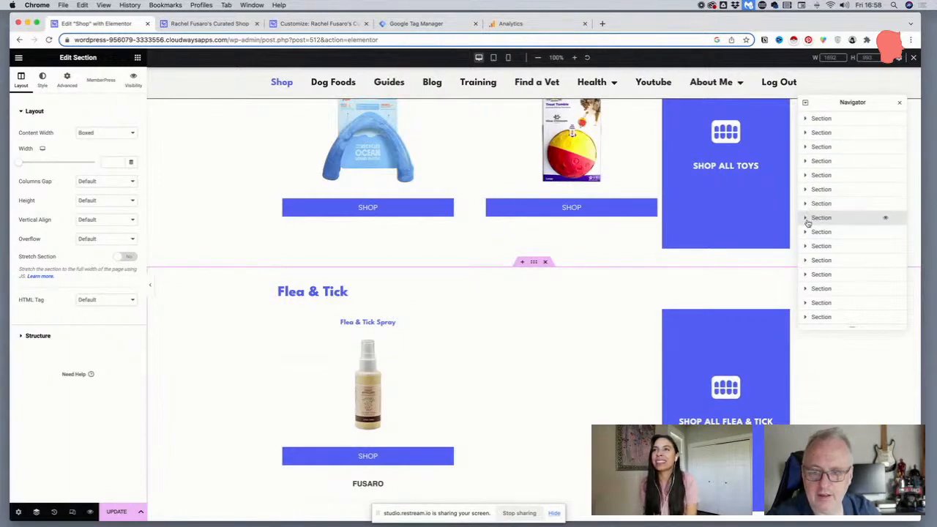
{"action": "left_click_drag", "start_coordinate": [533, 261], "coordinate": [533, 264]}
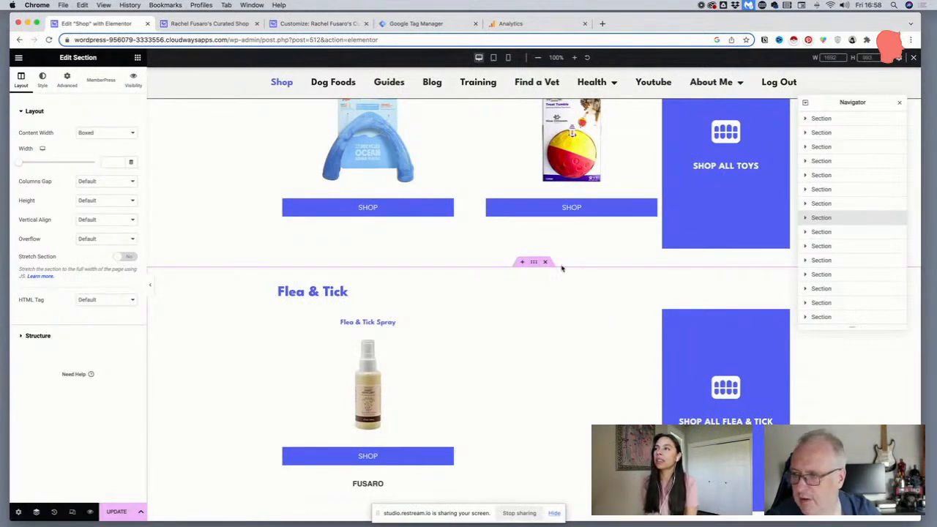
Inspect the Flea & Tick section's settings and the neighbouring Navigator entries to check its position on the page
{"action": "left_click", "coordinate": [805, 218]}
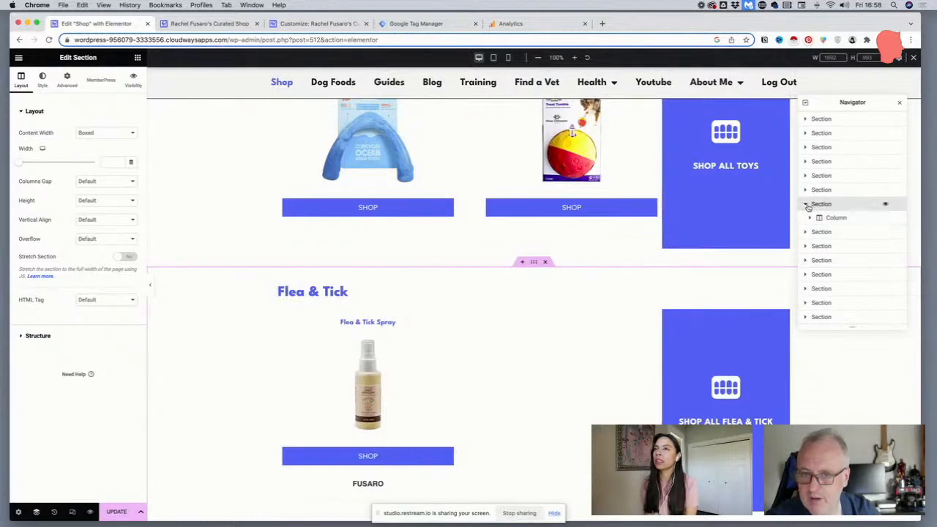
{"action": "left_click", "coordinate": [805, 203]}
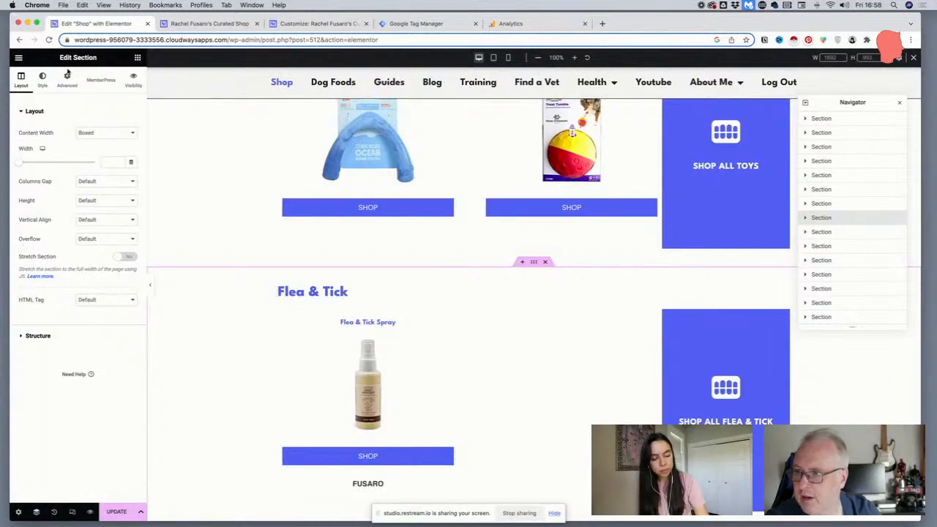
{"action": "left_click", "coordinate": [67, 76]}
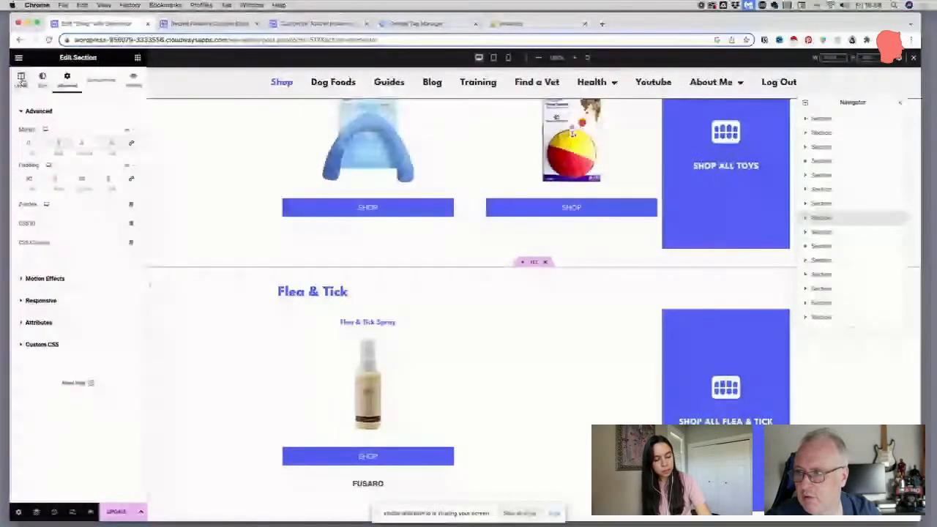
{"action": "left_click", "coordinate": [21, 79]}
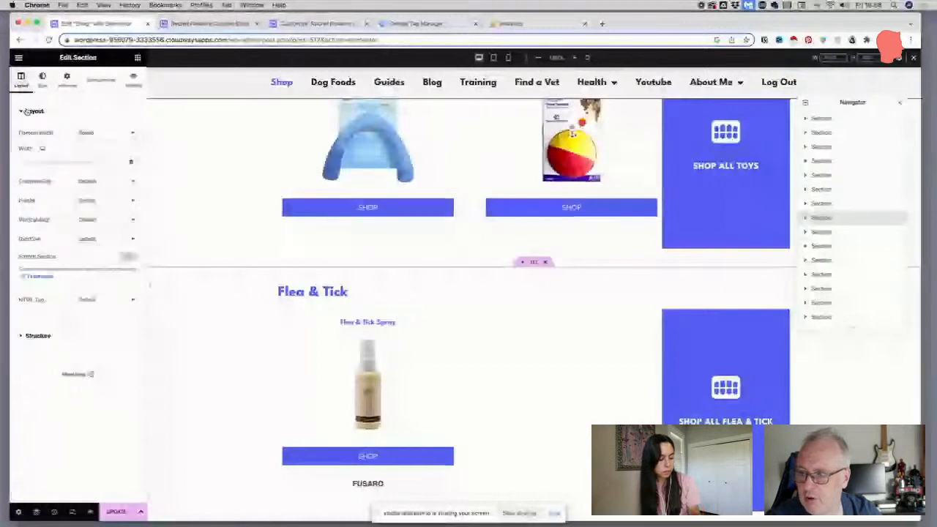
{"action": "left_click", "coordinate": [806, 220]}
{"action": "left_click", "coordinate": [806, 205]}
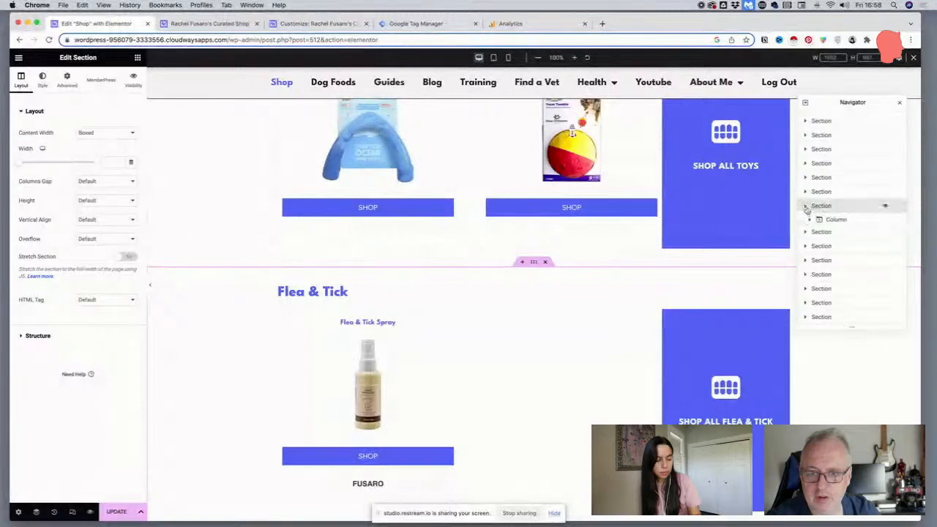
{"action": "left_click_drag", "start_coordinate": [815, 204], "coordinate": [824, 232]}
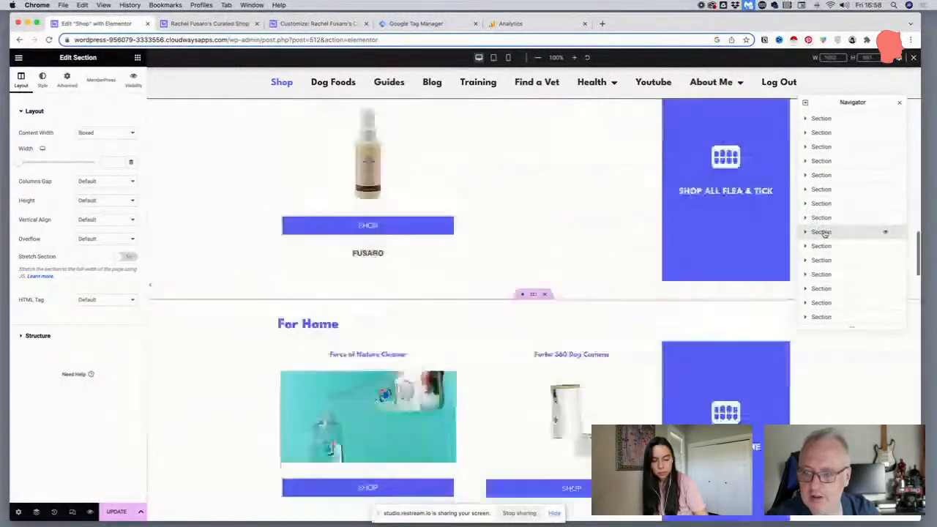
{"action": "left_click", "coordinate": [821, 219]}
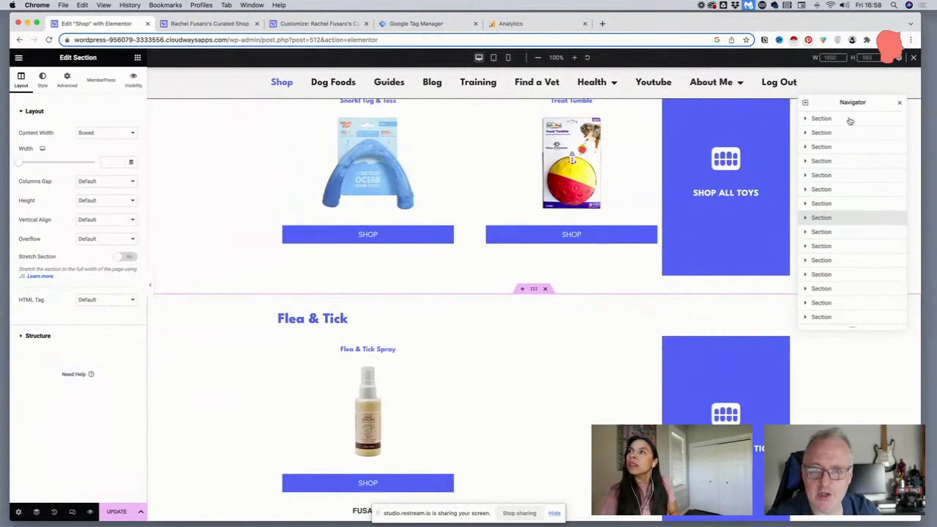
{"action": "scroll", "coordinate": [527, 211], "scroll_direction": "up", "scroll_amount": 1}
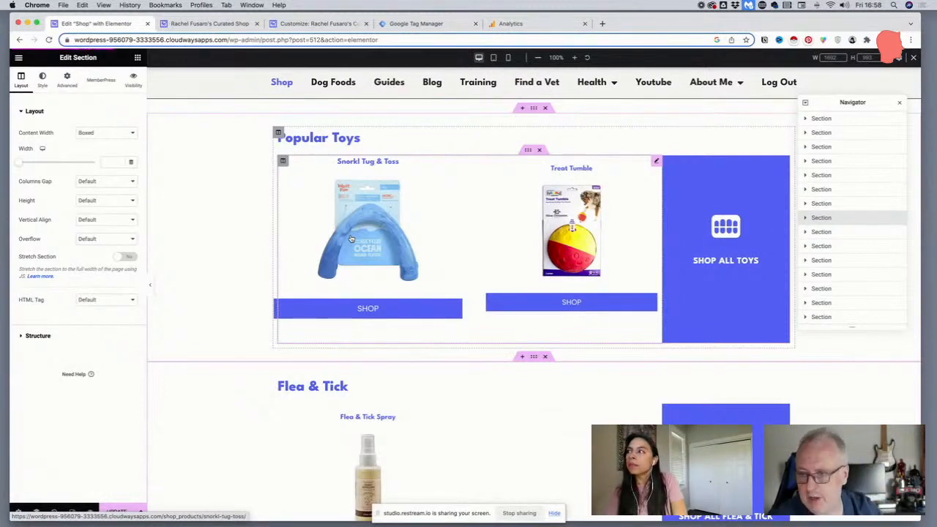
Inspect the Popular Toys product grid's items, covering the Shop Link button field and the featured image's link options
{"action": "left_click", "coordinate": [656, 162]}
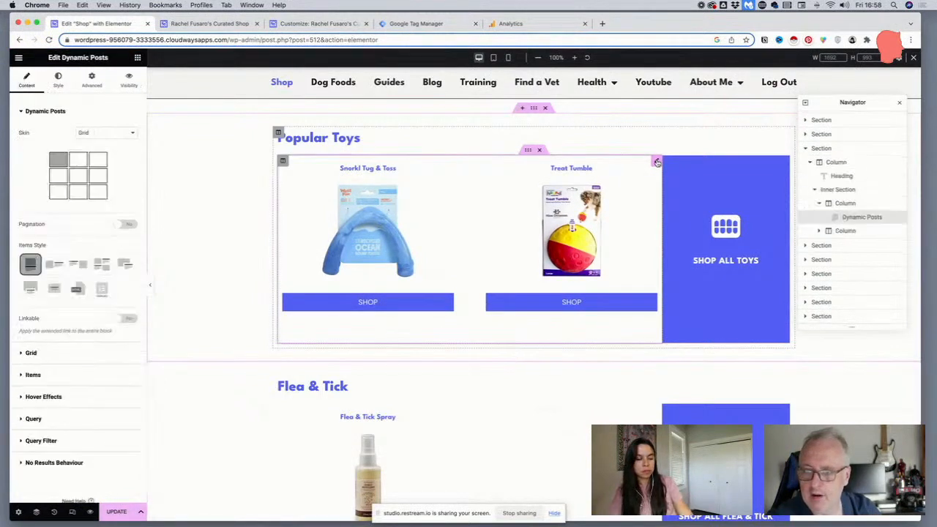
{"action": "left_click", "coordinate": [22, 378]}
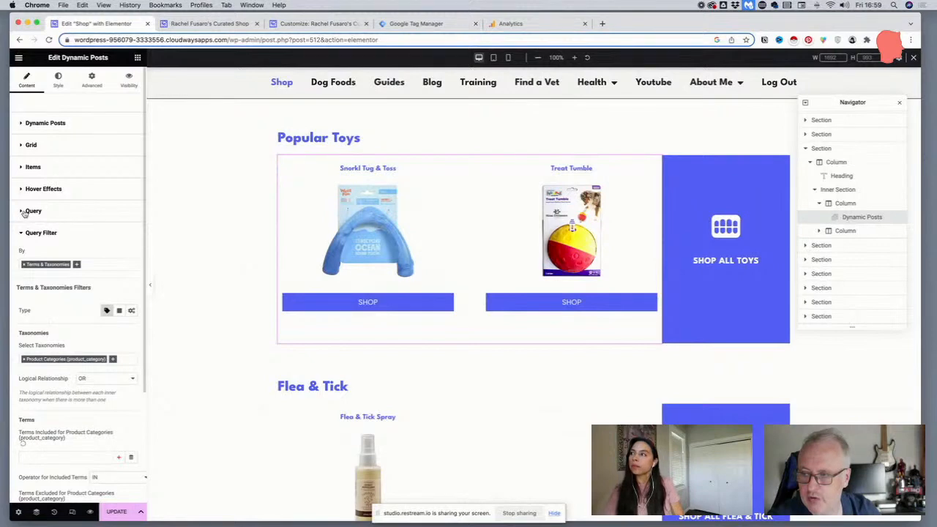
{"action": "left_click", "coordinate": [23, 169]}
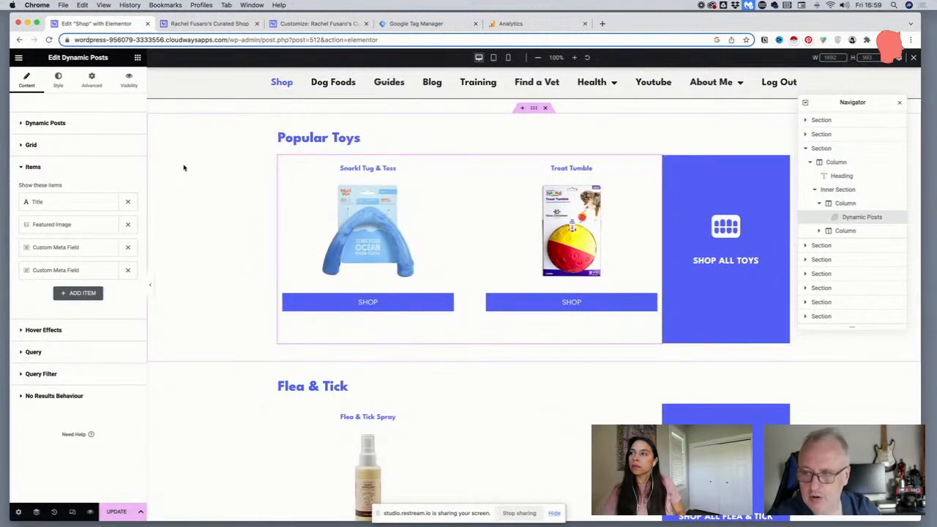
{"action": "left_click", "coordinate": [82, 248]}
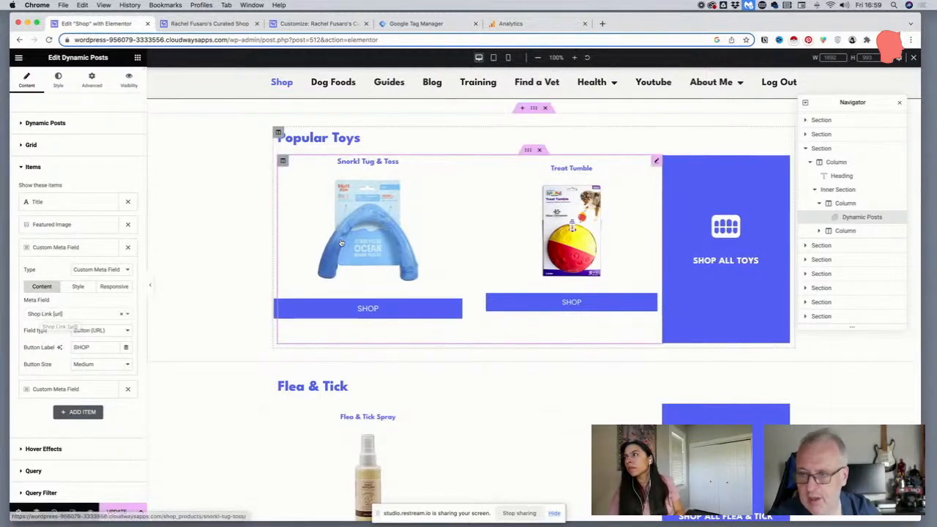
{"action": "left_click", "coordinate": [61, 227]}
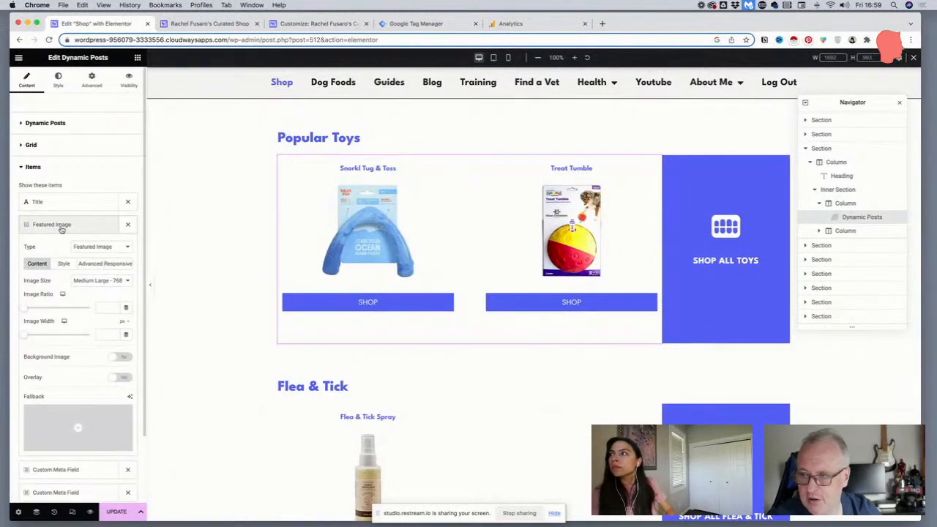
{"action": "left_click", "coordinate": [93, 263]}
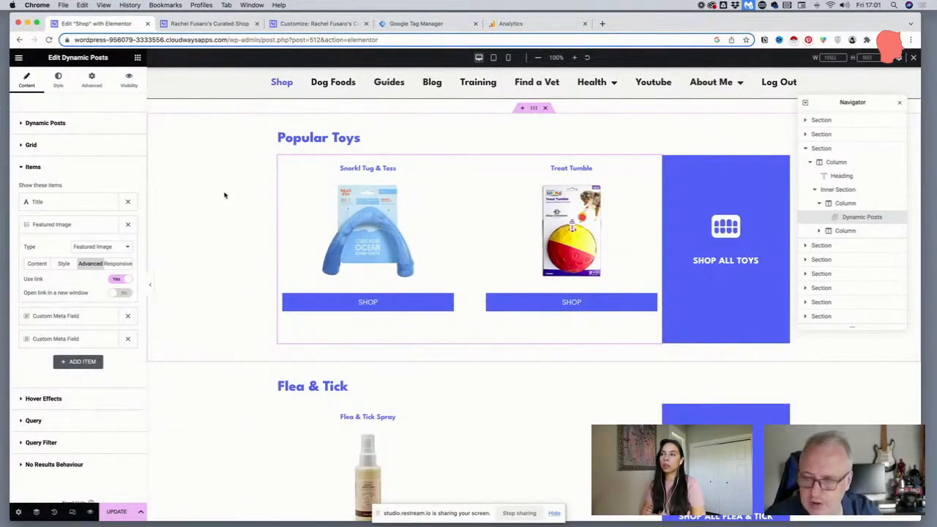
{"action": "scroll", "coordinate": [191, 230], "scroll_direction": "up", "scroll_amount": 1}
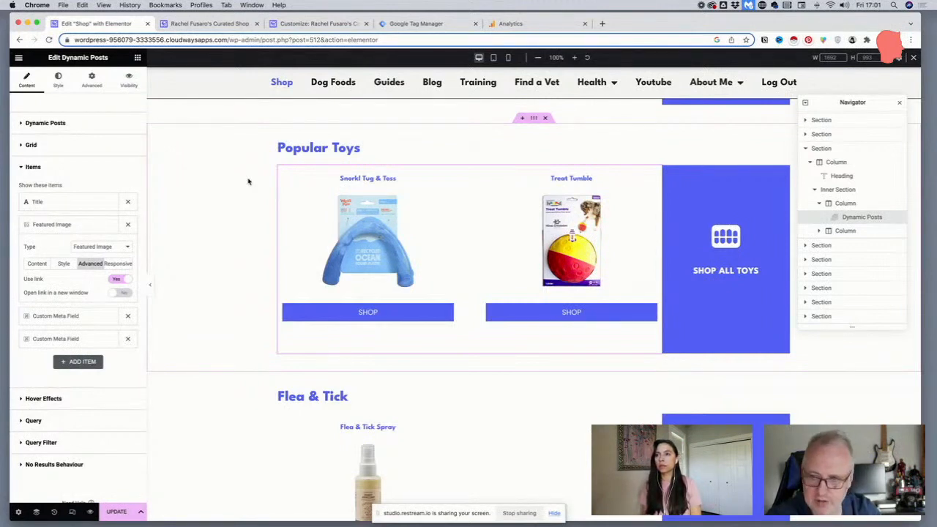
{"action": "scroll", "coordinate": [307, 171], "scroll_direction": "up", "scroll_amount": 8}
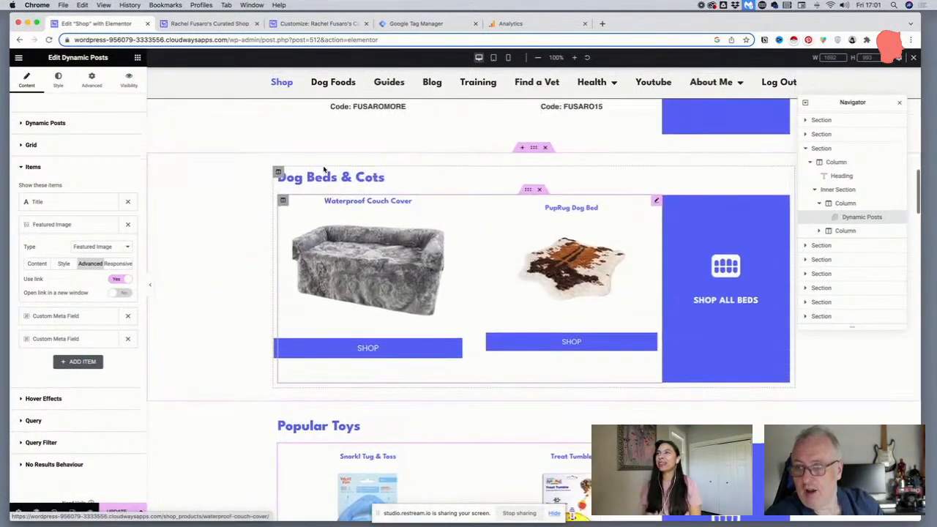
{"action": "scroll", "coordinate": [324, 168], "scroll_direction": "up", "scroll_amount": 15}
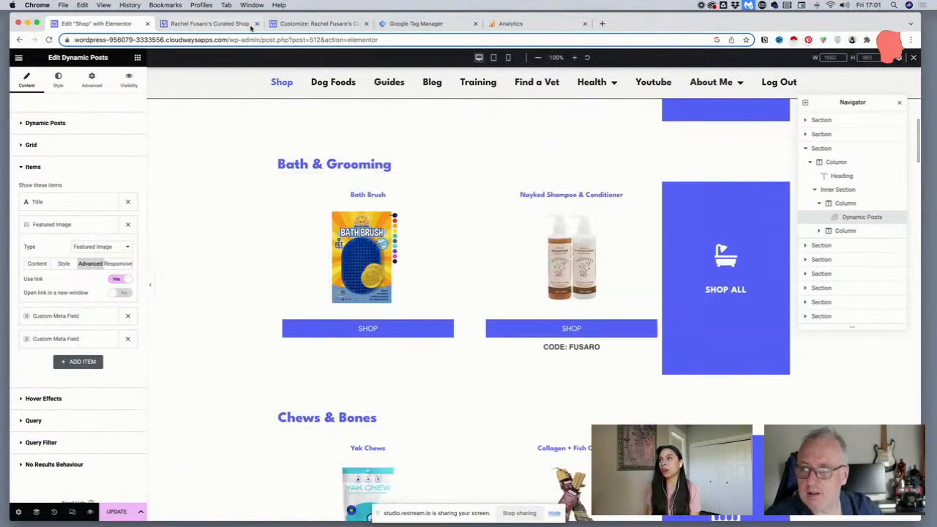
{"action": "left_click", "coordinate": [233, 40]}
{"action": "left_click_drag", "start_coordinate": [255, 40], "coordinate": [540, 60]}
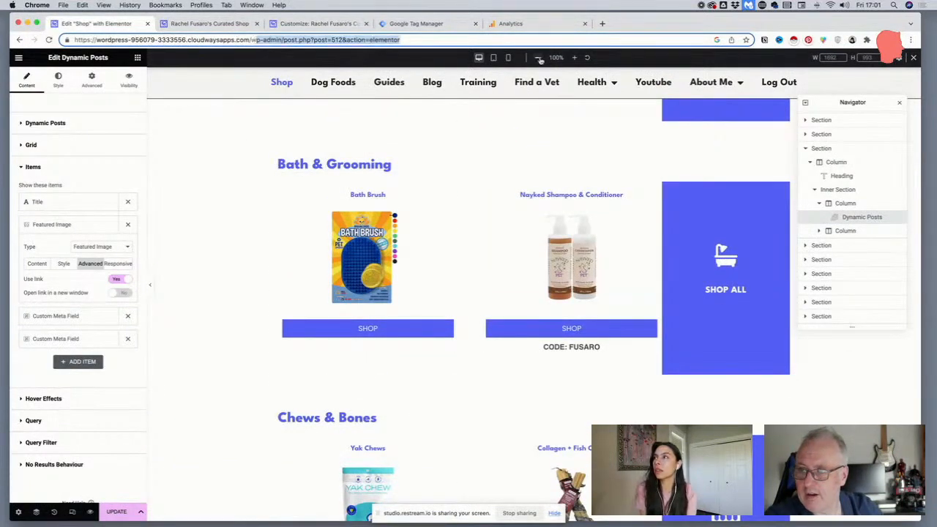
{"action": "key", "text": "BackSpace"}
{"action": "key", "text": "Return"}
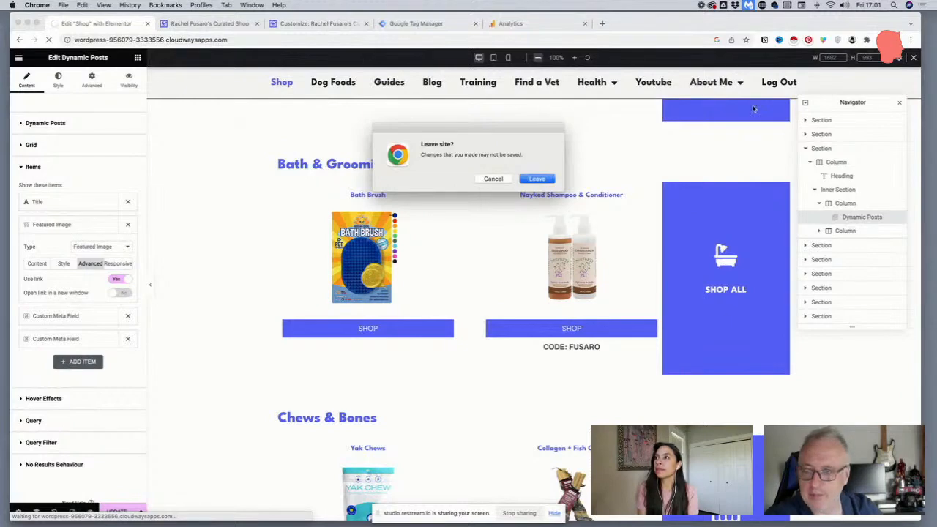
{"action": "left_click", "coordinate": [493, 181]}
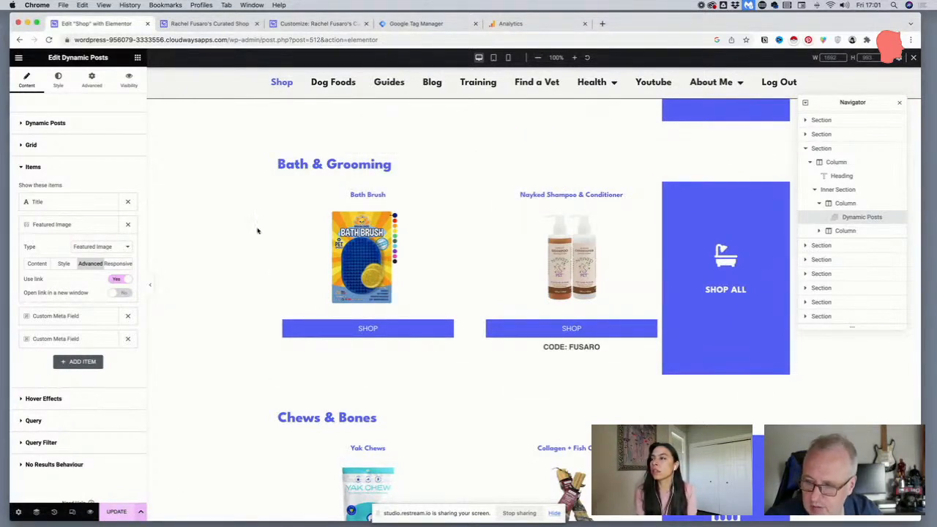
Save the shop page, then open the live site's Dog Foods page at its product list
{"action": "key", "text": "super+s"}
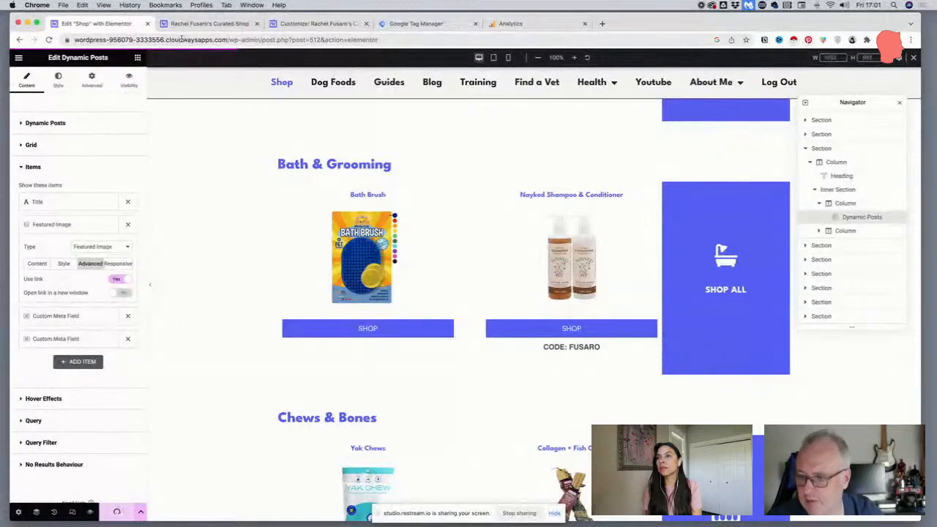
{"action": "left_click", "coordinate": [233, 25]}
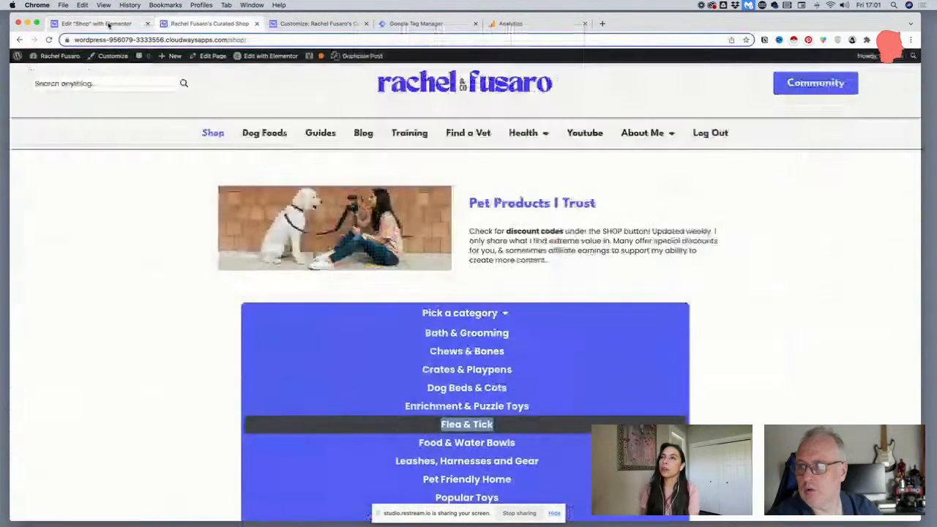
{"action": "left_click", "coordinate": [256, 135]}
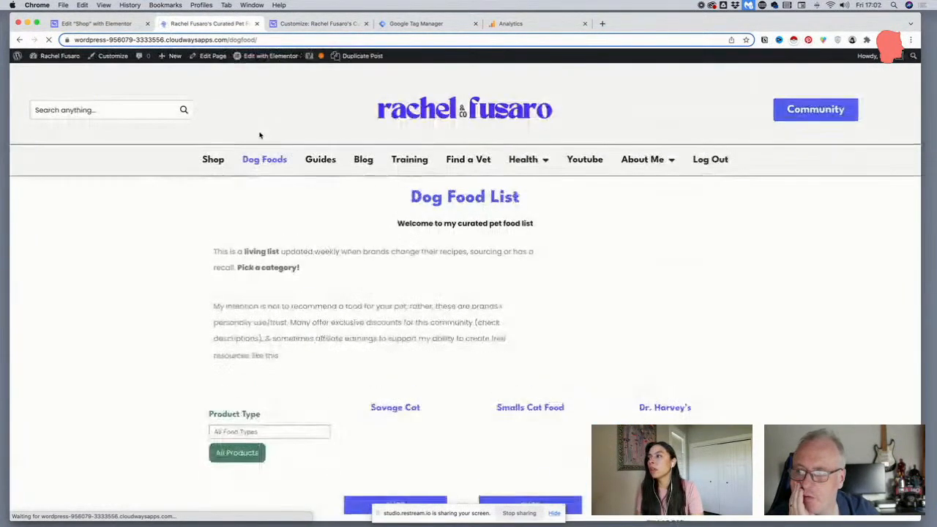
{"action": "scroll", "coordinate": [259, 134], "scroll_direction": "down", "scroll_amount": 3}
{"action": "scroll", "coordinate": [259, 133], "scroll_direction": "down", "scroll_amount": 2}
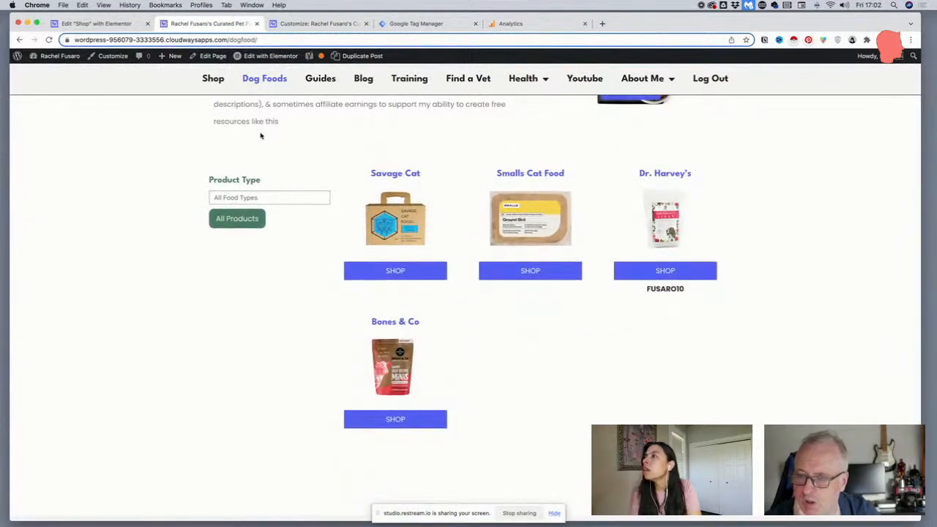
Test the Product Type filter with Cat Food, clear it, and review the available food types
{"action": "left_click", "coordinate": [256, 196]}
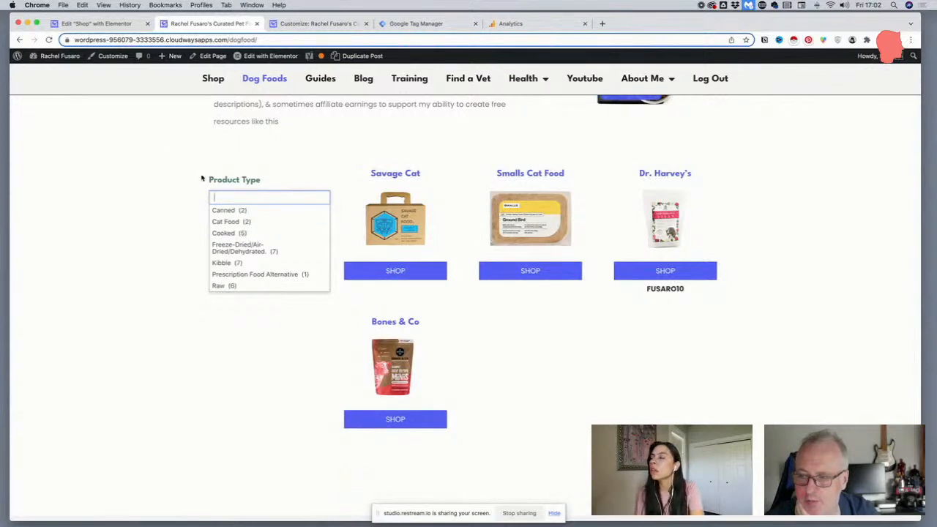
{"action": "left_click", "coordinate": [234, 222]}
{"action": "left_click", "coordinate": [235, 220]}
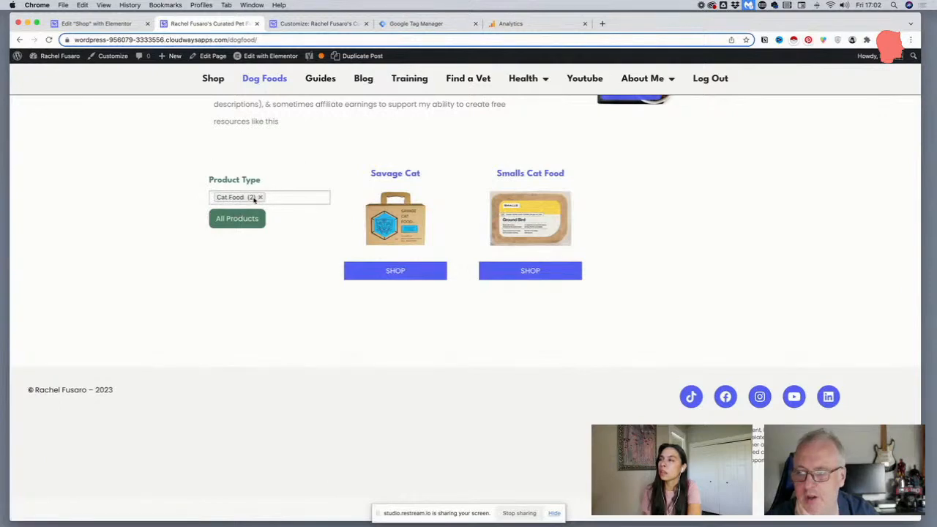
{"action": "left_click", "coordinate": [259, 196]}
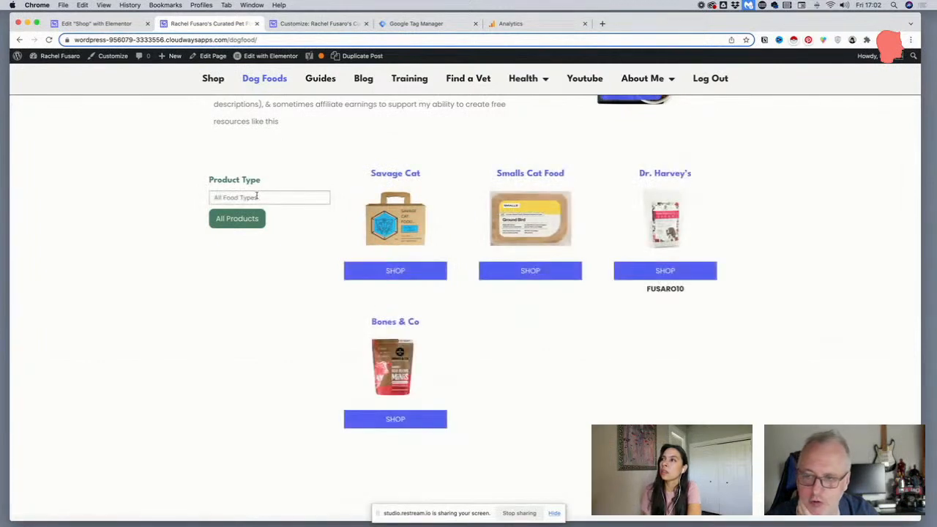
{"action": "left_click", "coordinate": [261, 197]}
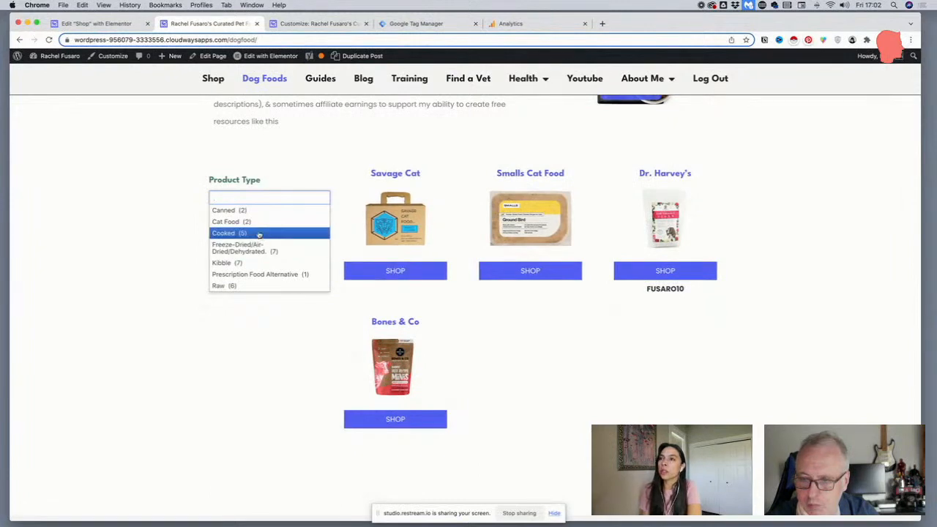
{"action": "left_click", "coordinate": [163, 235]}
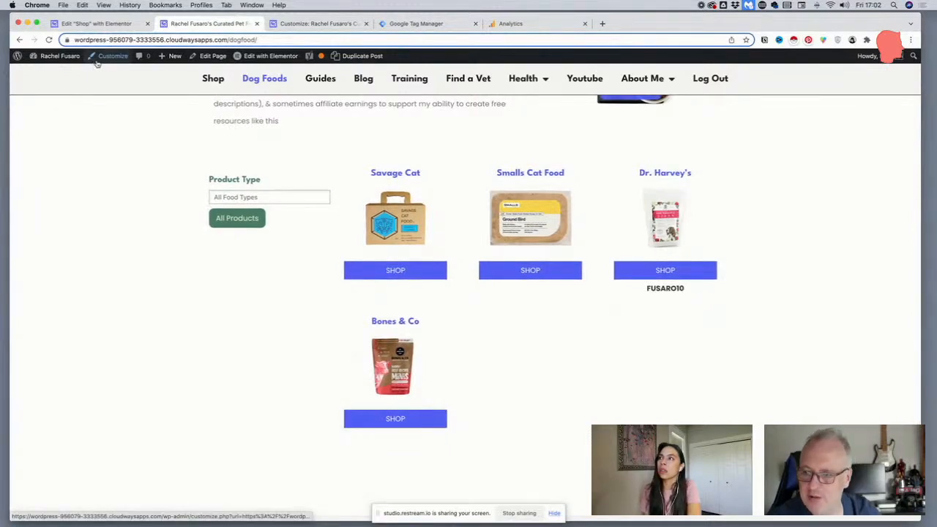
Close the Customizer and open the site's WordPress dashboard in that browser tab
{"action": "left_click", "coordinate": [306, 24]}
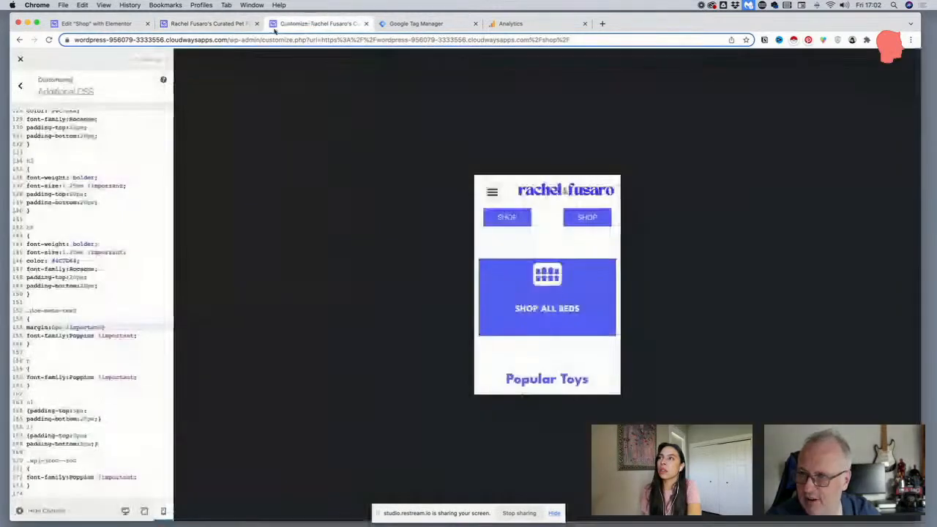
{"action": "left_click", "coordinate": [20, 60]}
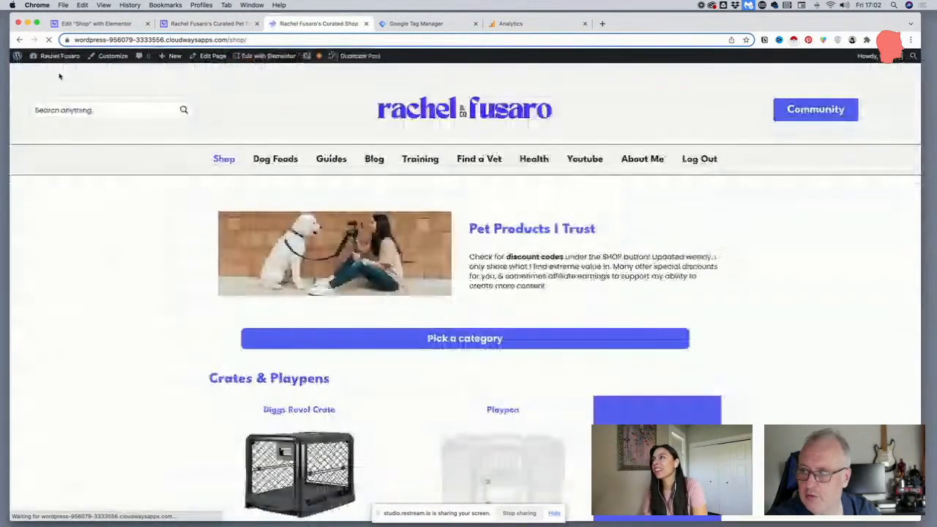
{"action": "mouse_move", "coordinate": [58, 57]}
{"action": "left_click", "coordinate": [57, 73]}
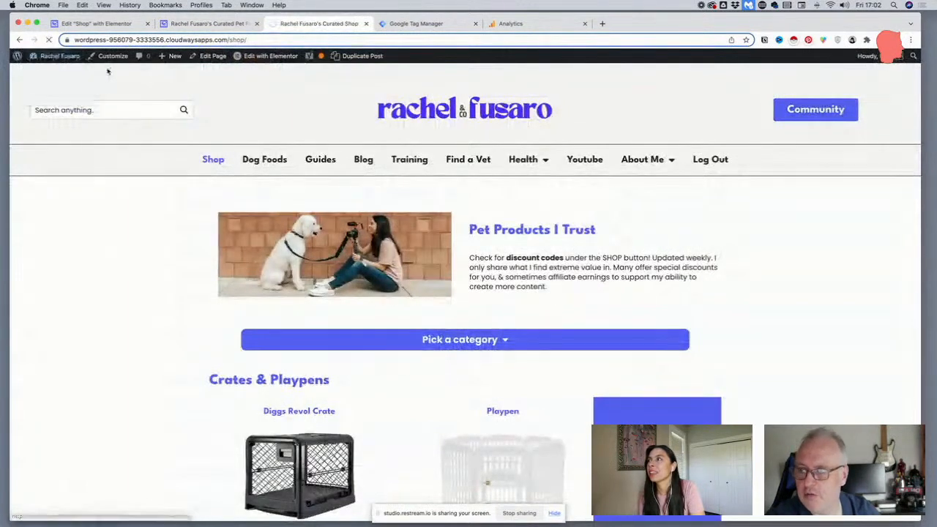
Compare the live Dog Foods page with the dashboard, opening the Food Items list to review the featured food values
{"action": "left_click", "coordinate": [191, 25]}
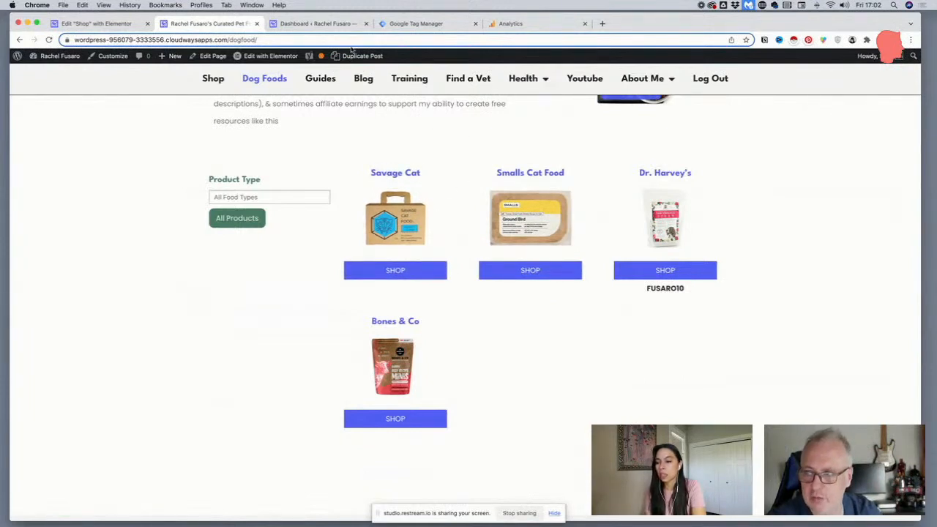
{"action": "left_click", "coordinate": [314, 24]}
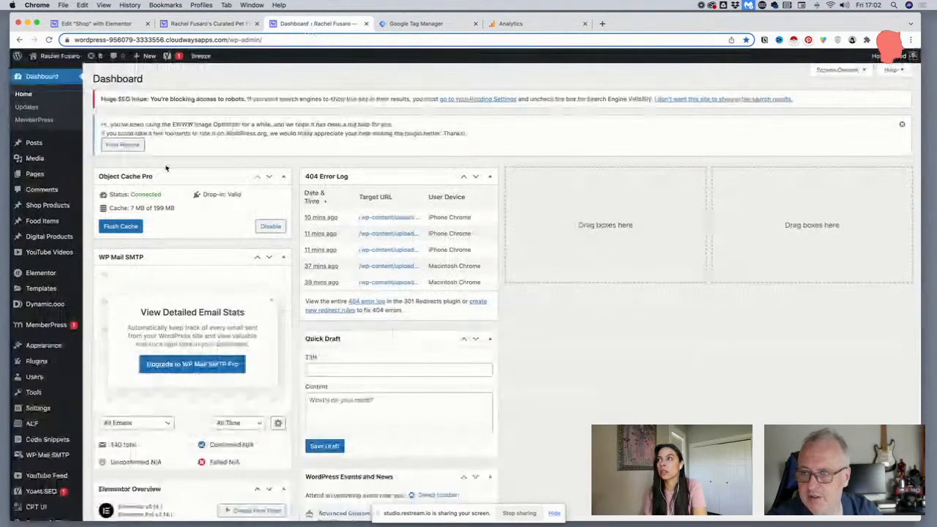
{"action": "mouse_move", "coordinate": [68, 205]}
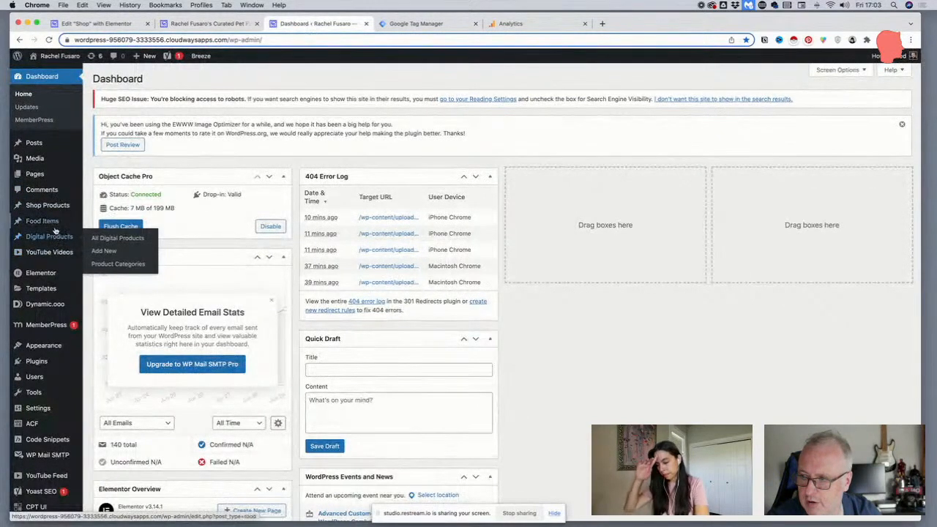
{"action": "left_click", "coordinate": [103, 223]}
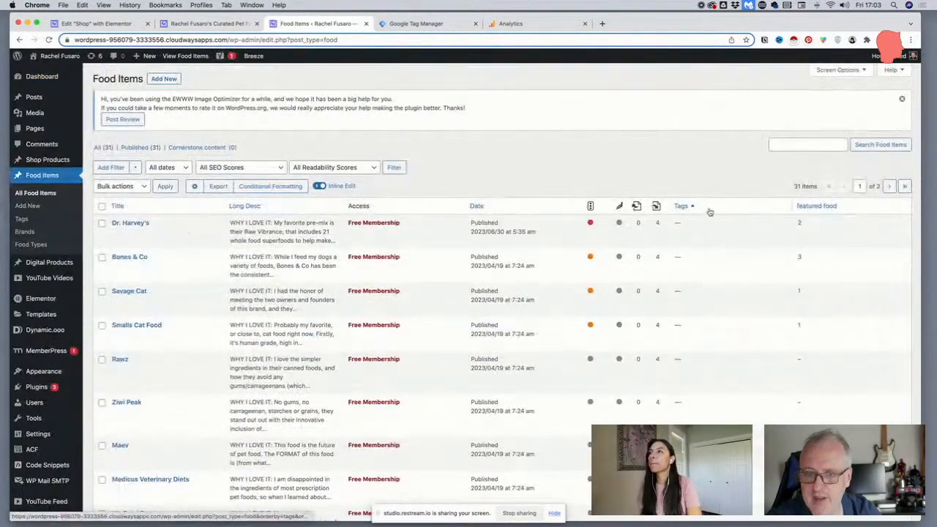
{"action": "scroll", "coordinate": [710, 209], "scroll_direction": "down", "scroll_amount": 2}
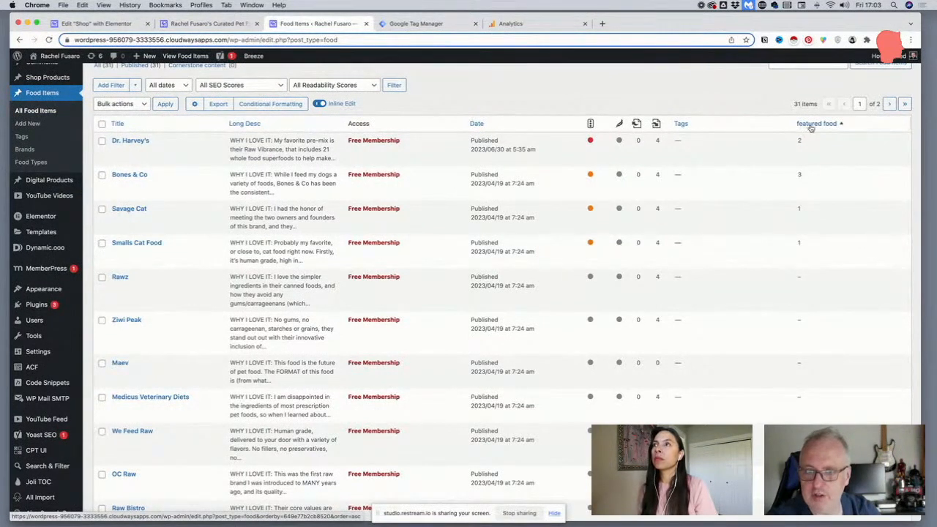
{"action": "scroll", "coordinate": [808, 128], "scroll_direction": "down", "scroll_amount": 1}
{"action": "scroll", "coordinate": [810, 128], "scroll_direction": "down", "scroll_amount": 1}
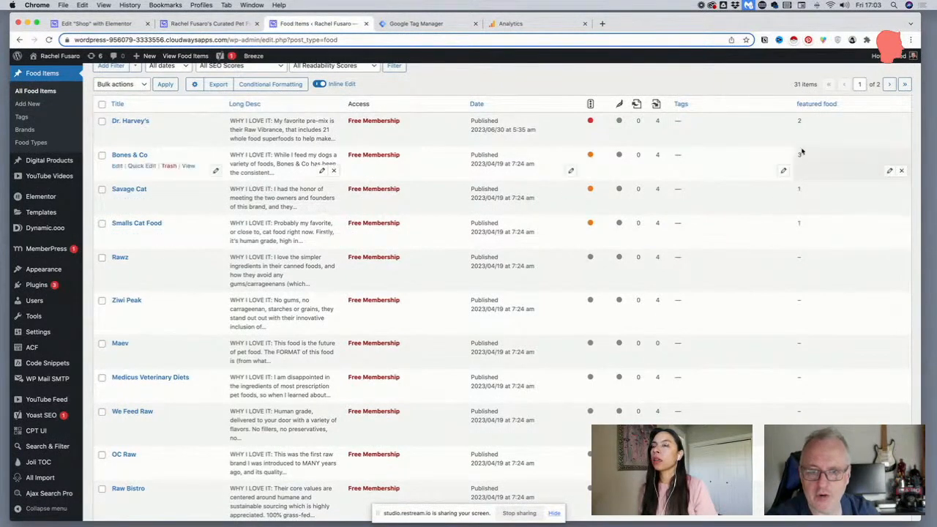
{"action": "scroll", "coordinate": [799, 139], "scroll_direction": "down", "scroll_amount": 2}
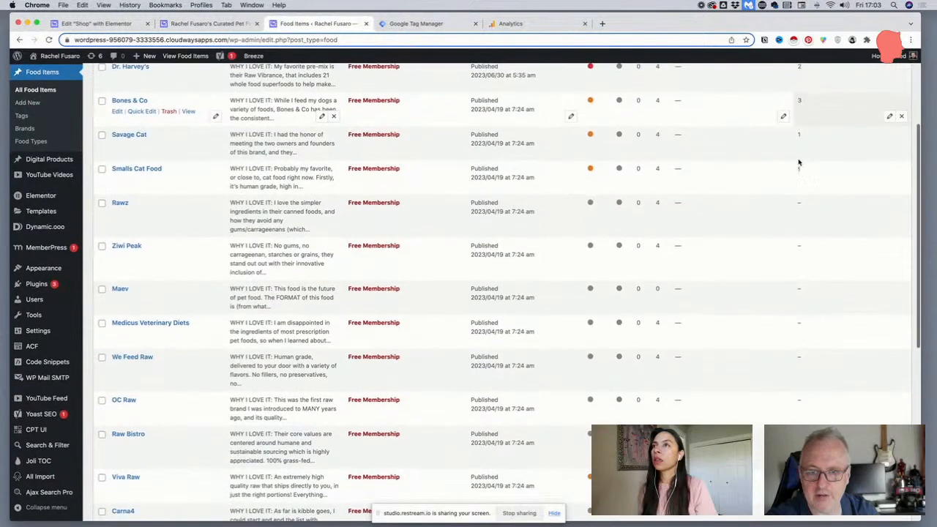
{"action": "scroll", "coordinate": [798, 201], "scroll_direction": "up", "scroll_amount": 3}
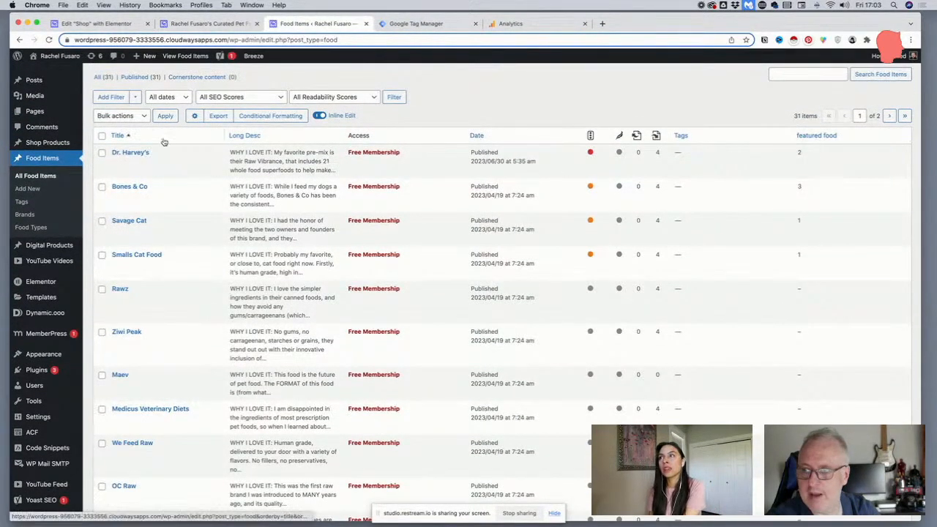
Bulk edit featured food to 1 for every food item on the list's first page, check the column and deselect the items
{"action": "left_click", "coordinate": [101, 136]}
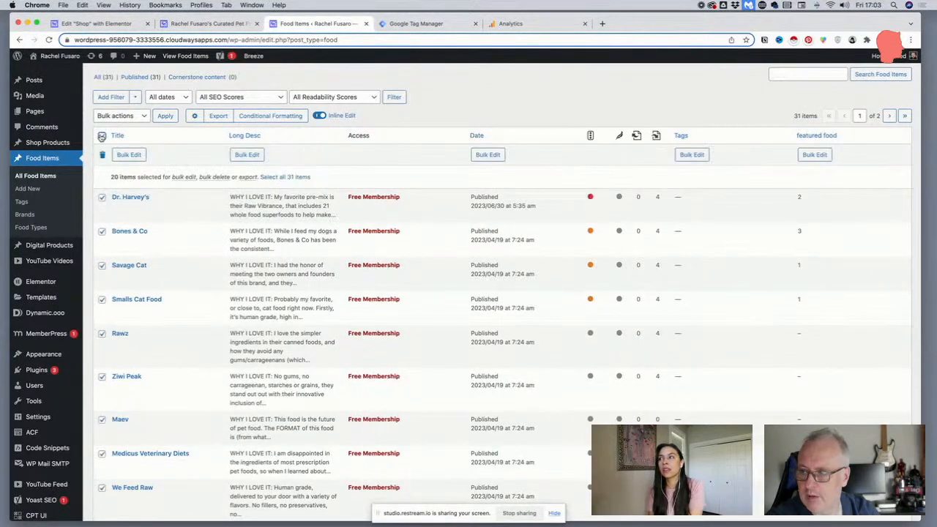
{"action": "left_click", "coordinate": [814, 155]}
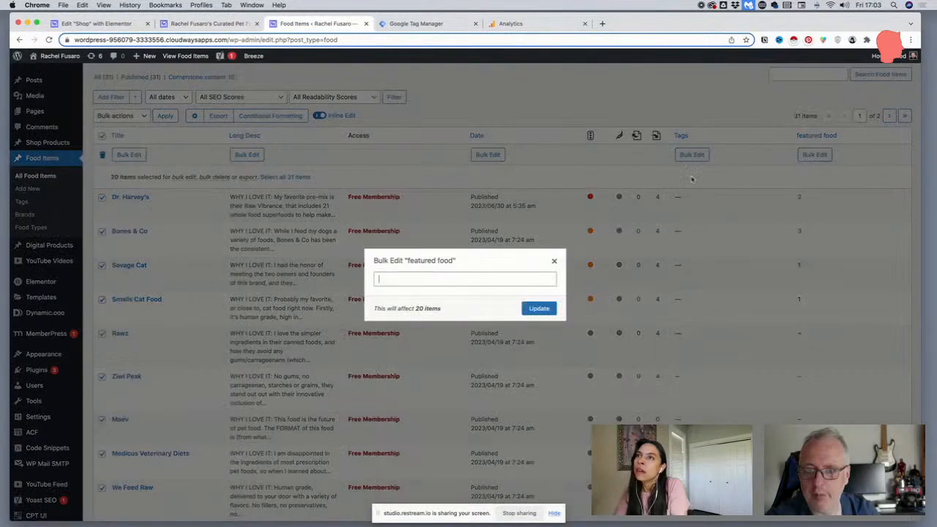
{"action": "left_click", "coordinate": [419, 279]}
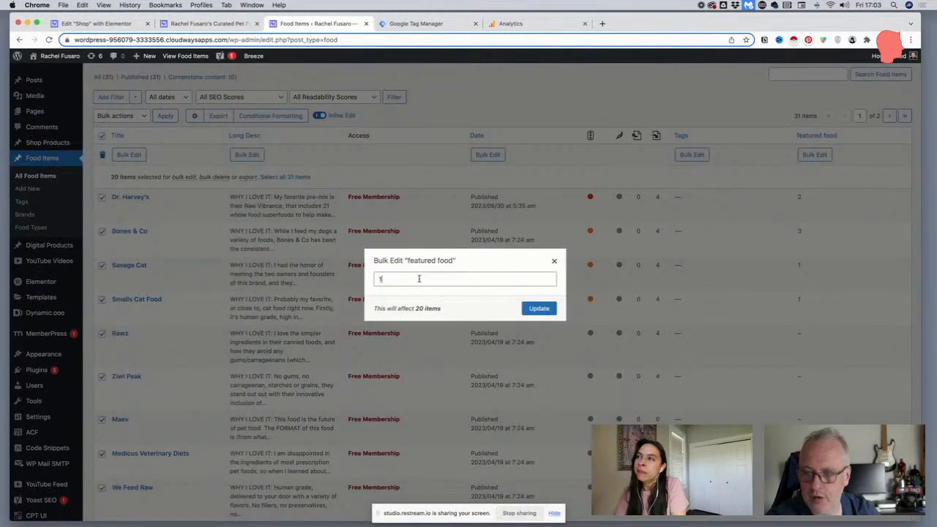
{"action": "left_click", "coordinate": [534, 309]}
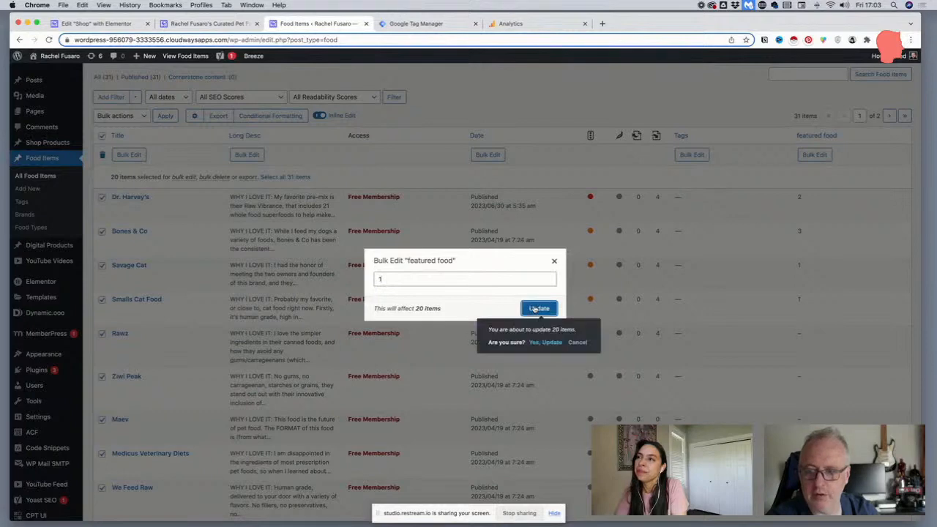
{"action": "left_click", "coordinate": [542, 344]}
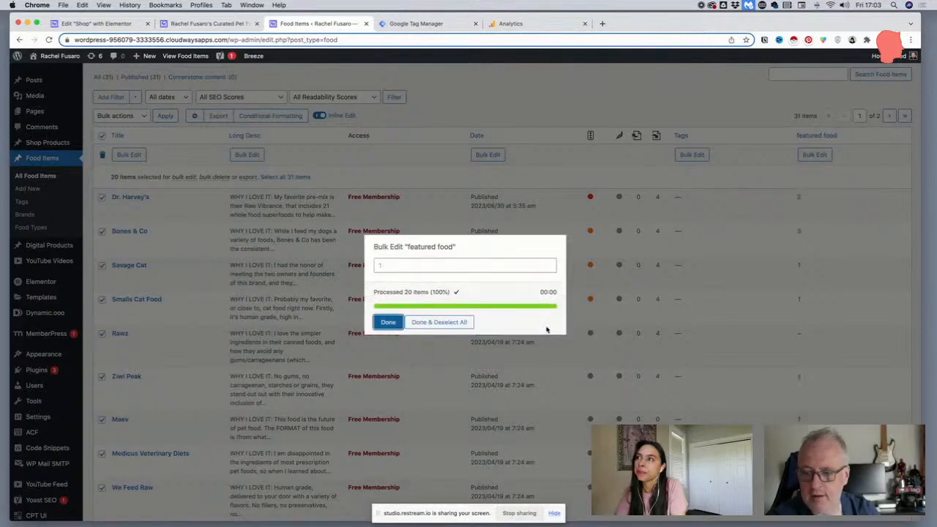
{"action": "left_click", "coordinate": [388, 323]}
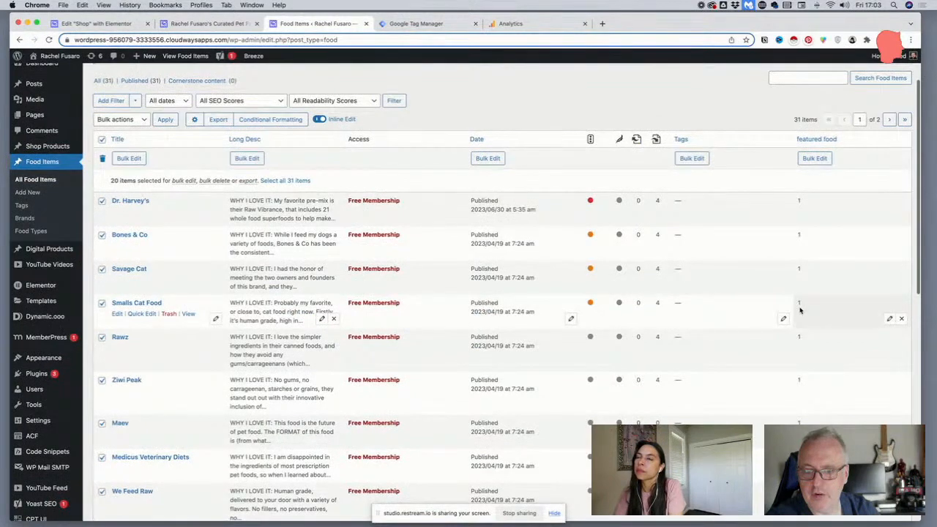
{"action": "scroll", "coordinate": [799, 311], "scroll_direction": "down", "scroll_amount": 10}
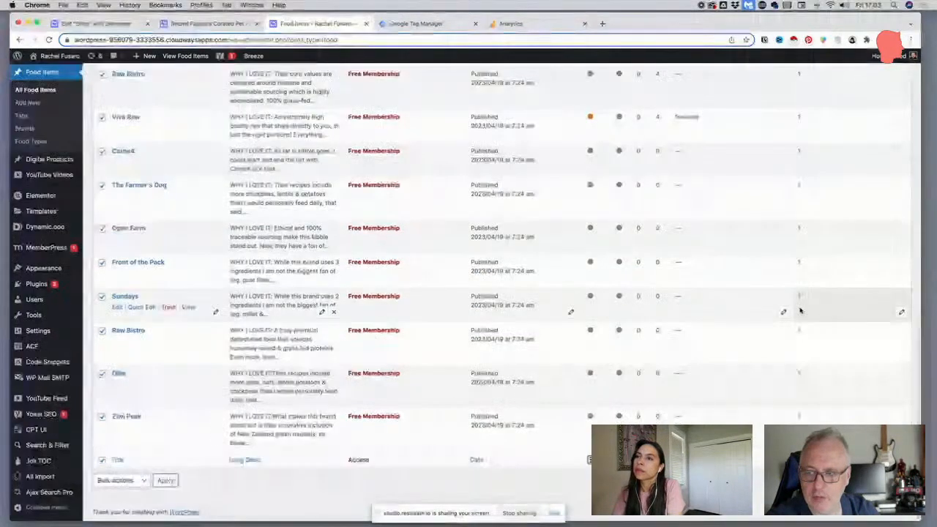
{"action": "scroll", "coordinate": [799, 310], "scroll_direction": "up", "scroll_amount": 10}
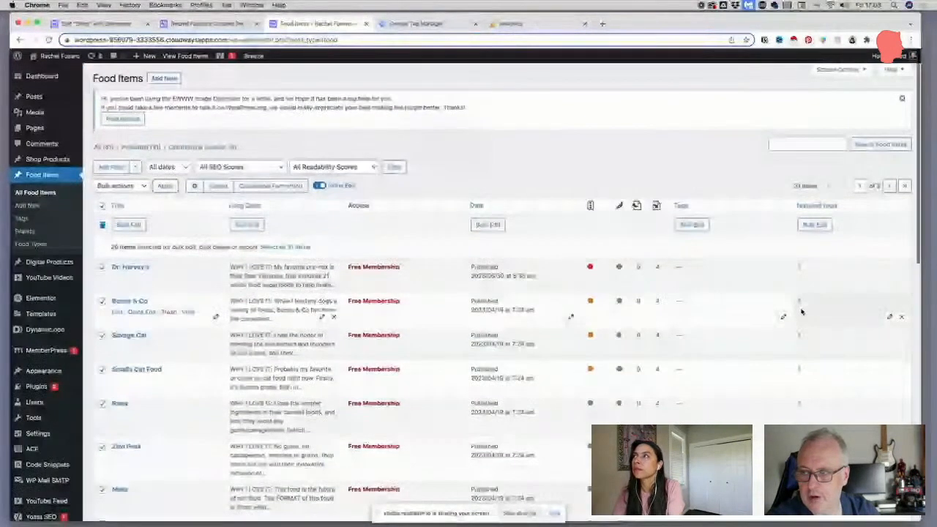
{"action": "scroll", "coordinate": [799, 310], "scroll_direction": "down", "scroll_amount": 2}
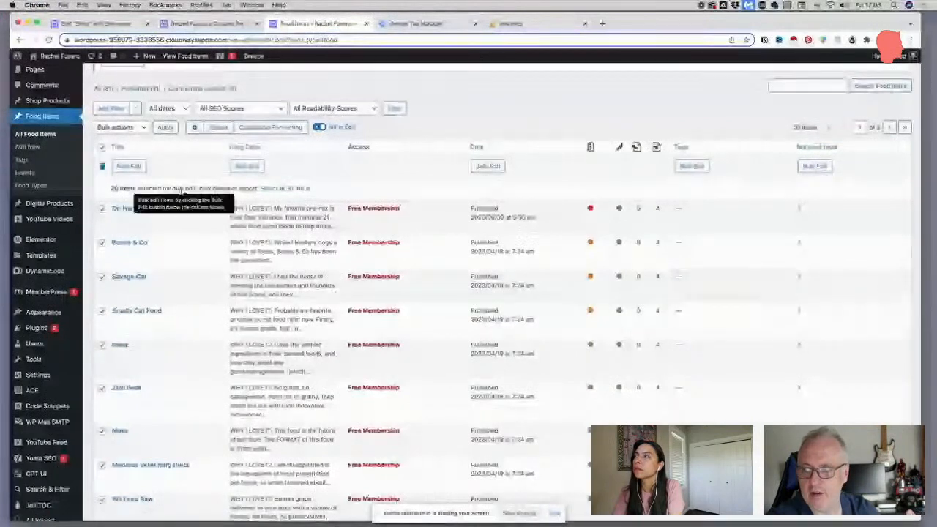
{"action": "left_click", "coordinate": [103, 148]}
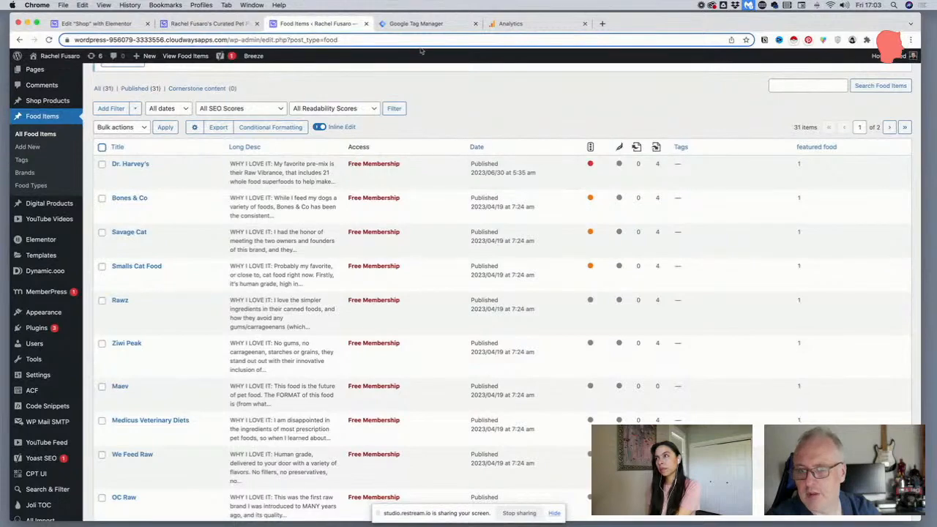
Reload the live Dog Foods page and review the order of the products in its grid
{"action": "left_click", "coordinate": [139, 25]}
{"action": "left_click", "coordinate": [209, 24]}
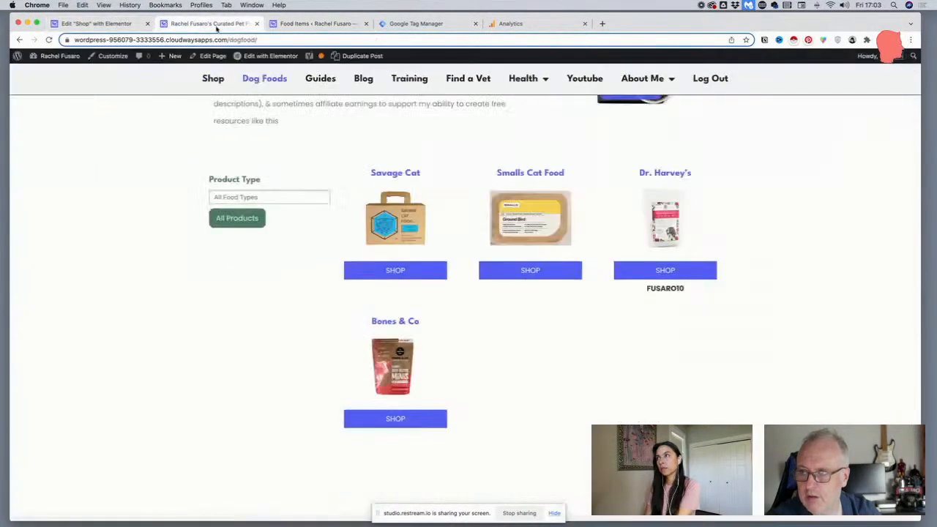
{"action": "key", "text": "Return"}
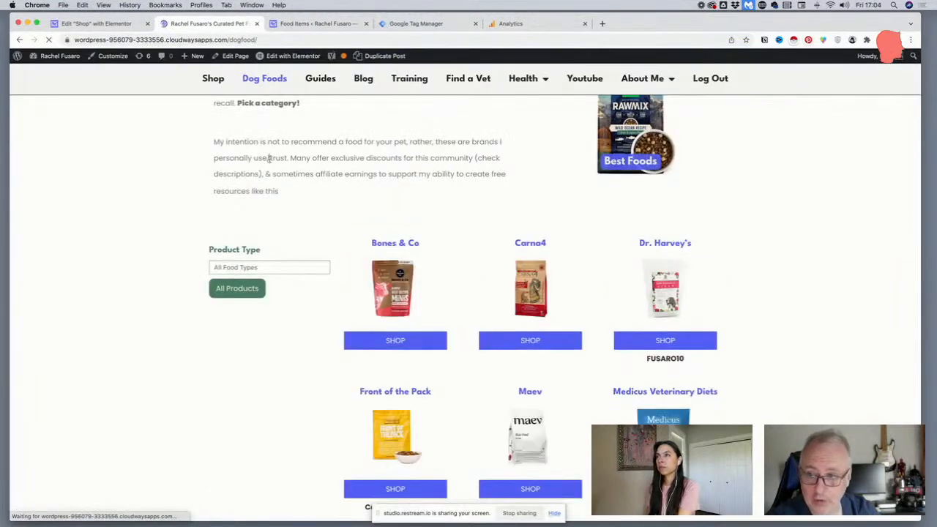
{"action": "scroll", "coordinate": [395, 255], "scroll_direction": "down", "scroll_amount": 2}
{"action": "scroll", "coordinate": [413, 224], "scroll_direction": "up", "scroll_amount": 1}
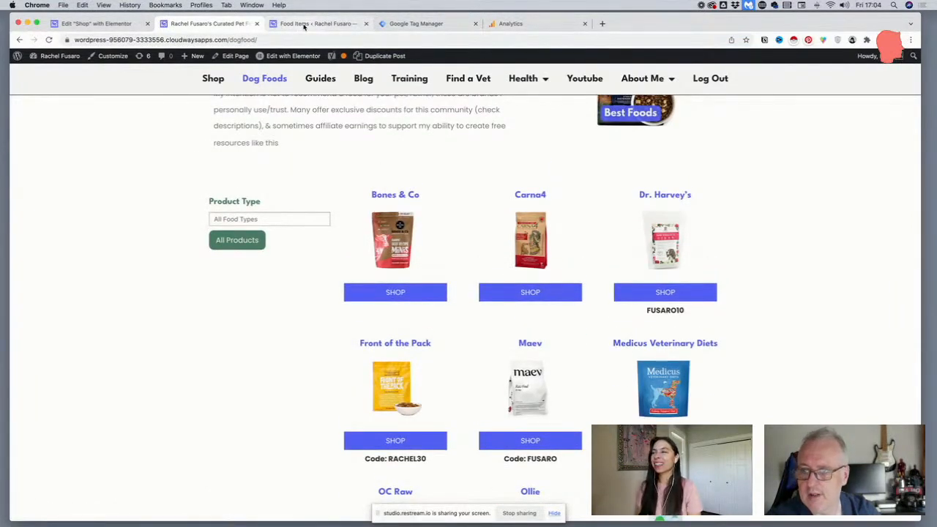
{"action": "scroll", "coordinate": [604, 300], "scroll_direction": "down", "scroll_amount": 2}
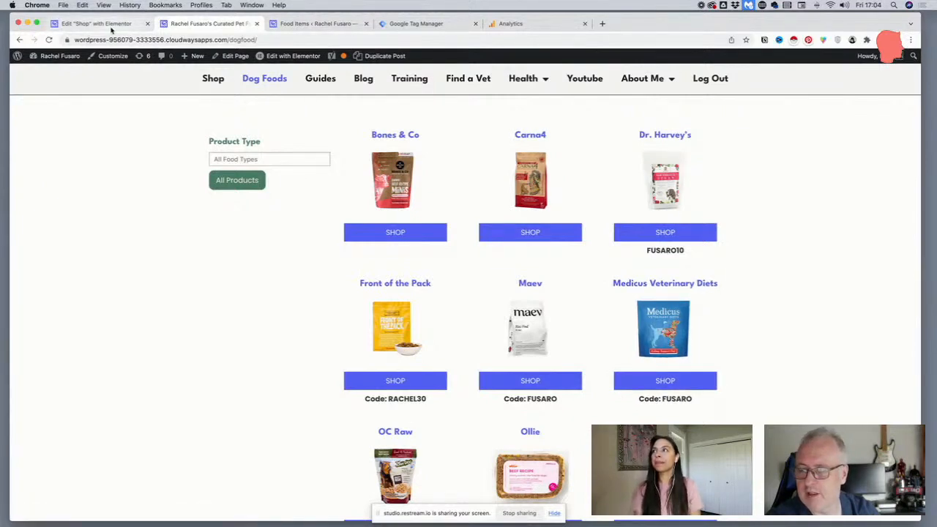
Select every food item on the Food Items list's first page and bulk edit featured food to 2
{"action": "left_click", "coordinate": [315, 24]}
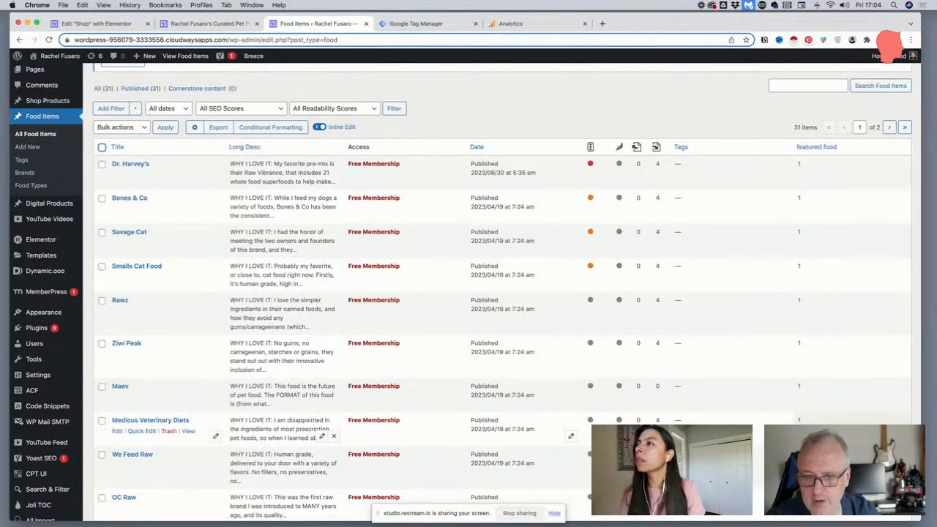
{"action": "left_click", "coordinate": [103, 148]}
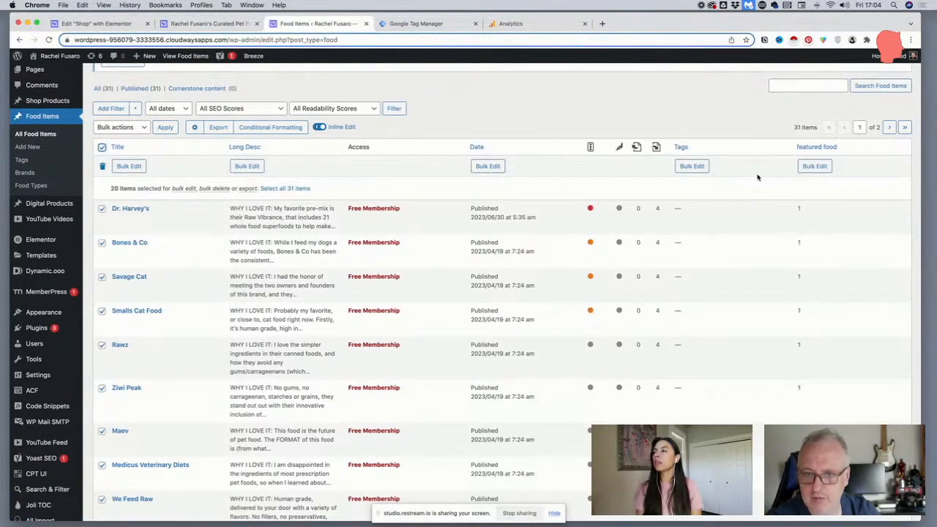
{"action": "left_click", "coordinate": [814, 166]}
{"action": "type", "text": "2"}
{"action": "left_click", "coordinate": [540, 308]}
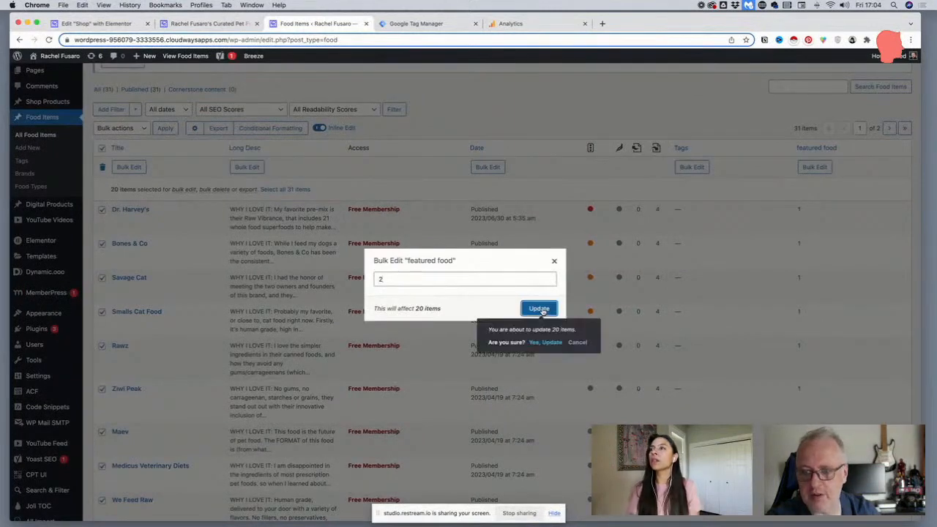
{"action": "left_click", "coordinate": [547, 341]}
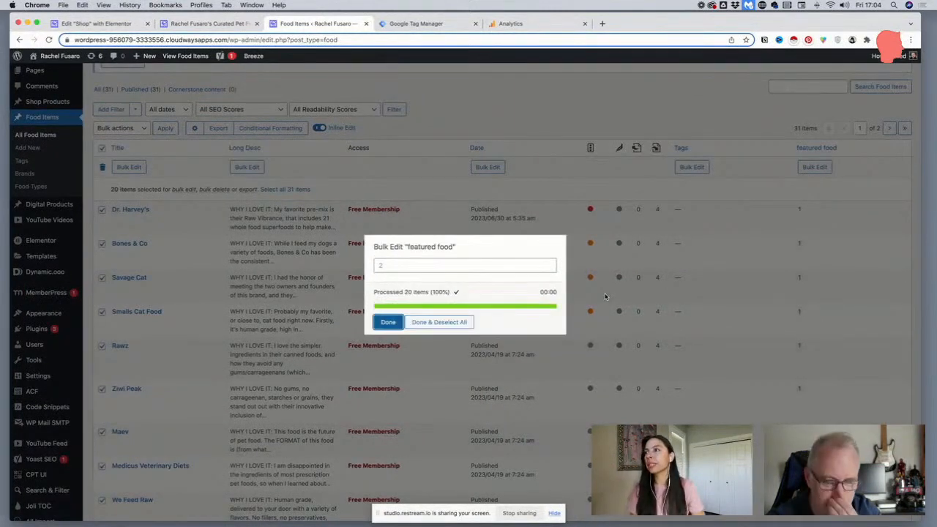
{"action": "left_click", "coordinate": [386, 328]}
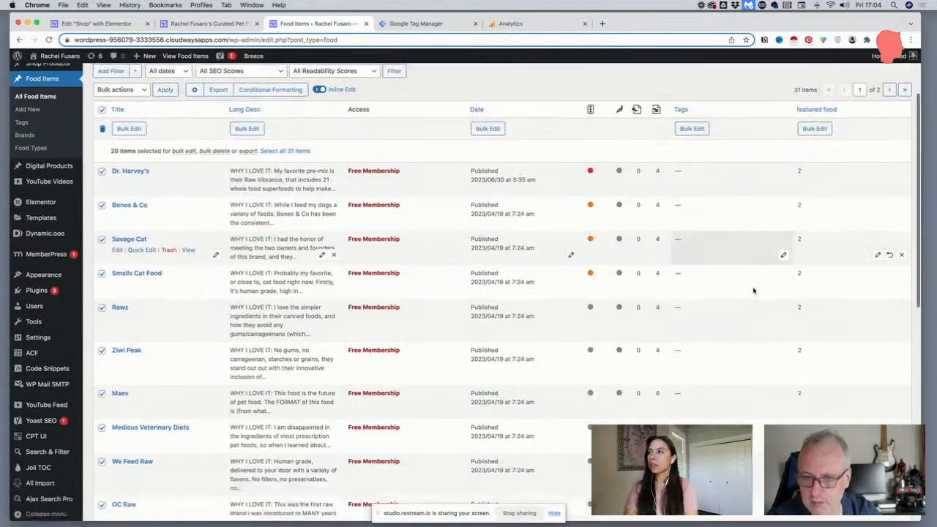
Set the featured food value of Medicus Veterinary Diets to 1 with inline editing
{"action": "scroll", "coordinate": [746, 285], "scroll_direction": "down", "scroll_amount": 3}
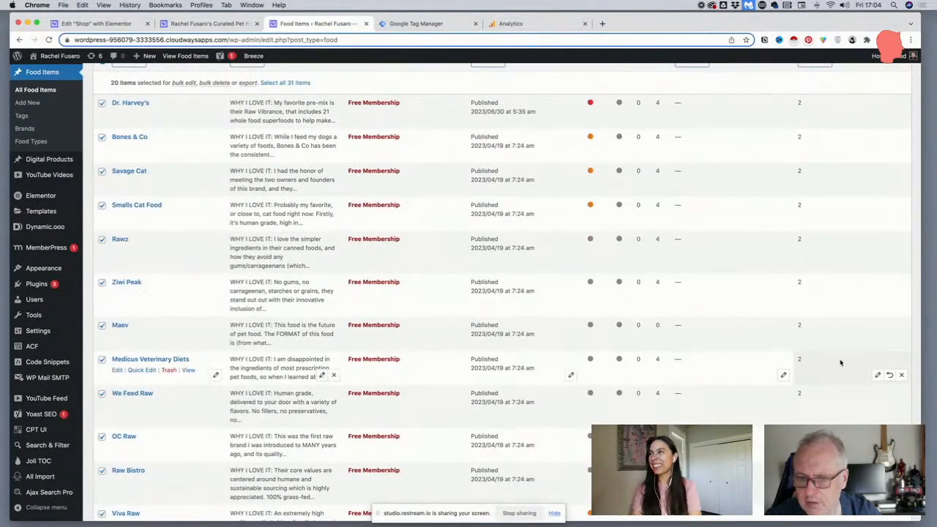
{"action": "left_click", "coordinate": [878, 376]}
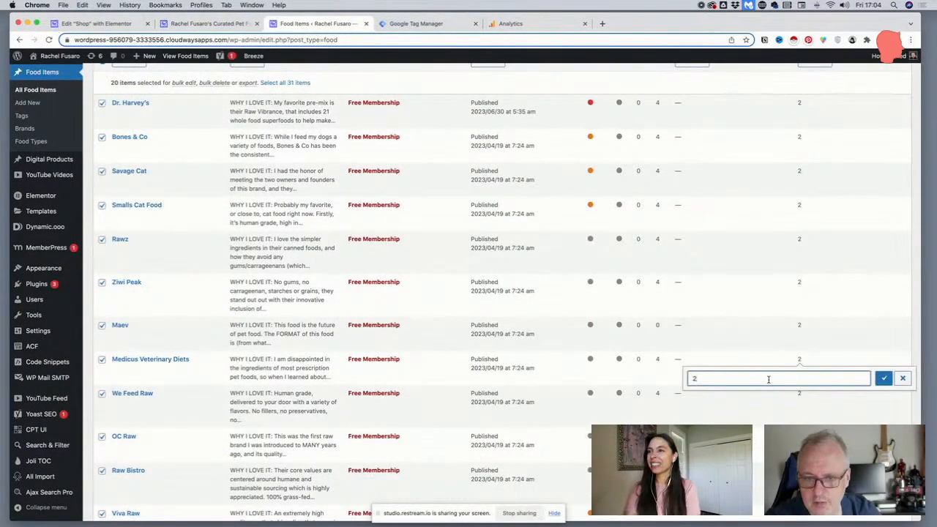
{"action": "type", "text": "1"}
{"action": "left_click", "coordinate": [883, 377]}
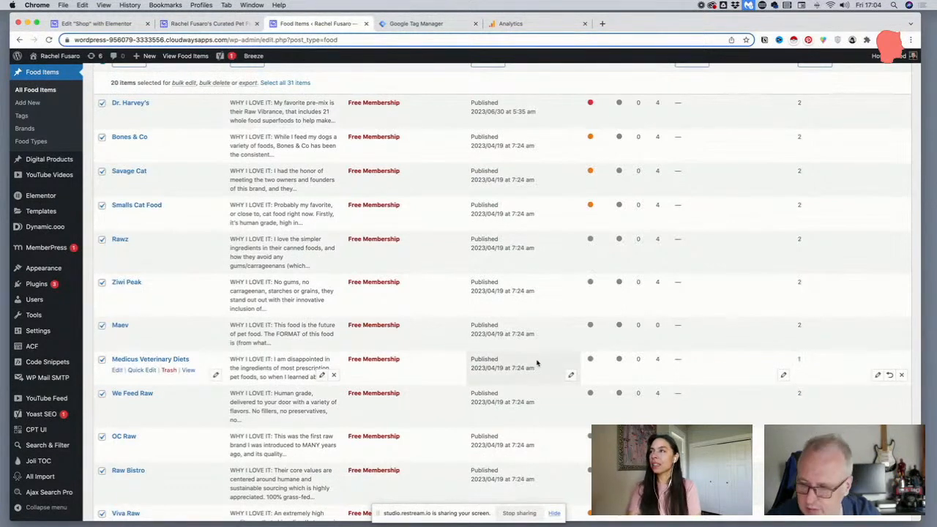
Reload the live Dog Foods page to check the product order, then review the featured food values in the Food Items list
{"action": "left_click", "coordinate": [217, 25]}
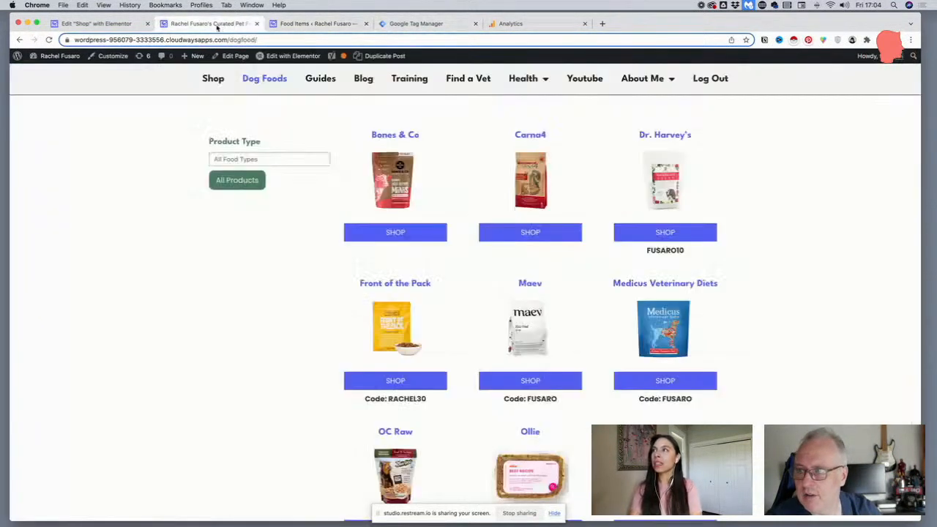
{"action": "left_click", "coordinate": [225, 40]}
{"action": "key", "text": "Return"}
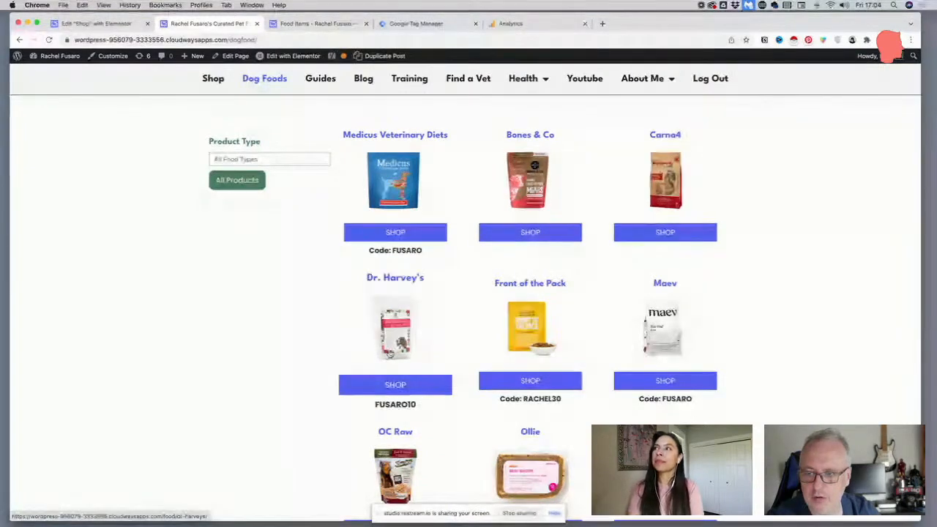
{"action": "left_click", "coordinate": [311, 23]}
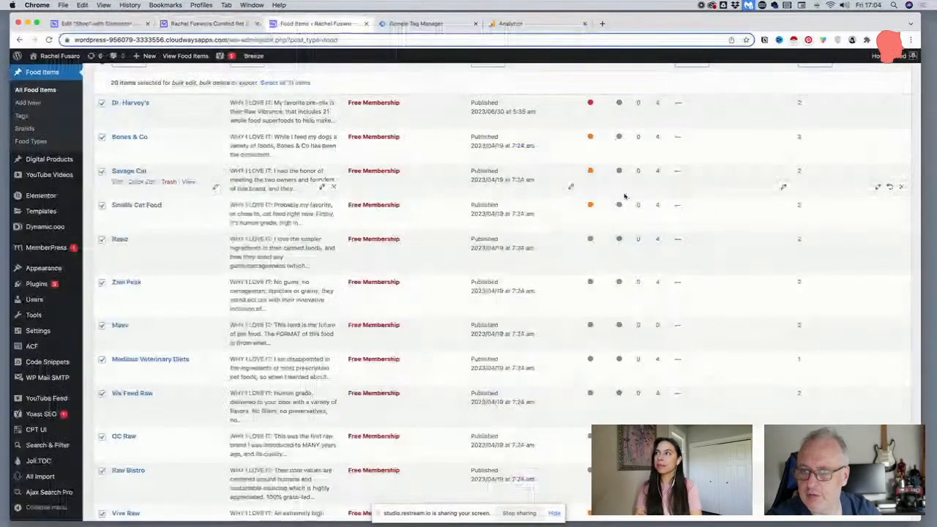
{"action": "scroll", "coordinate": [805, 249], "scroll_direction": "down", "scroll_amount": 2}
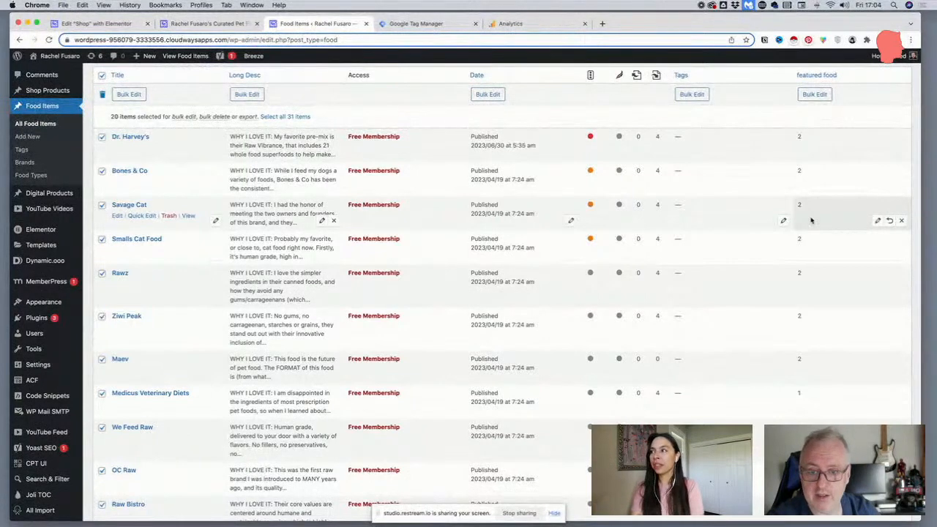
{"action": "scroll", "coordinate": [811, 220], "scroll_direction": "down", "scroll_amount": 5}
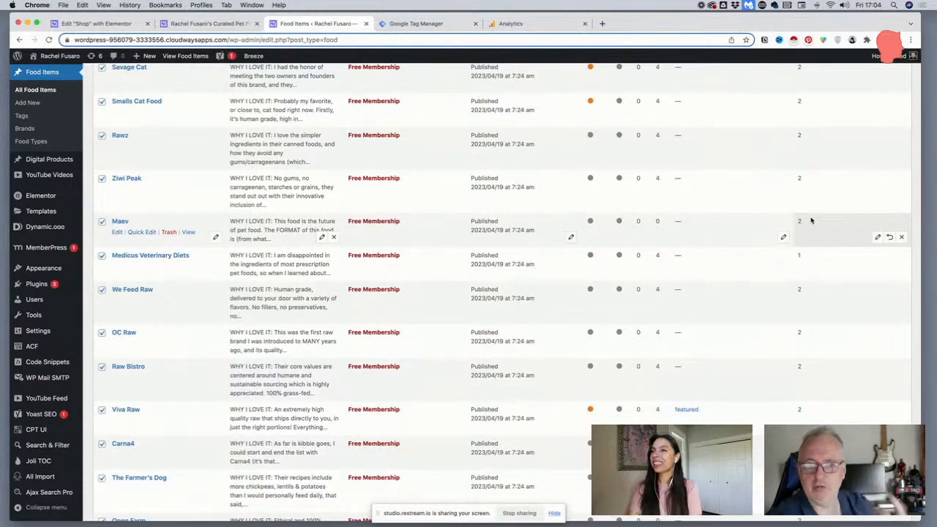
{"action": "scroll", "coordinate": [811, 220], "scroll_direction": "up", "scroll_amount": 6}
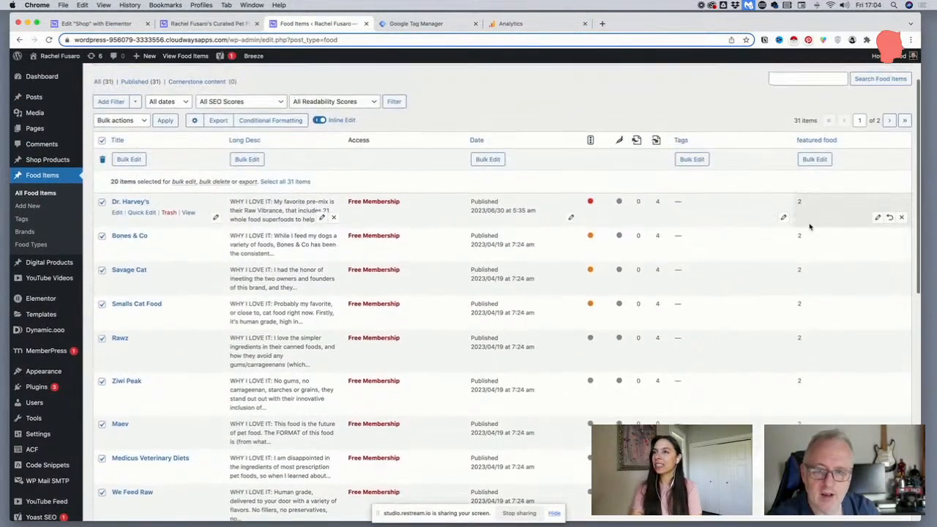
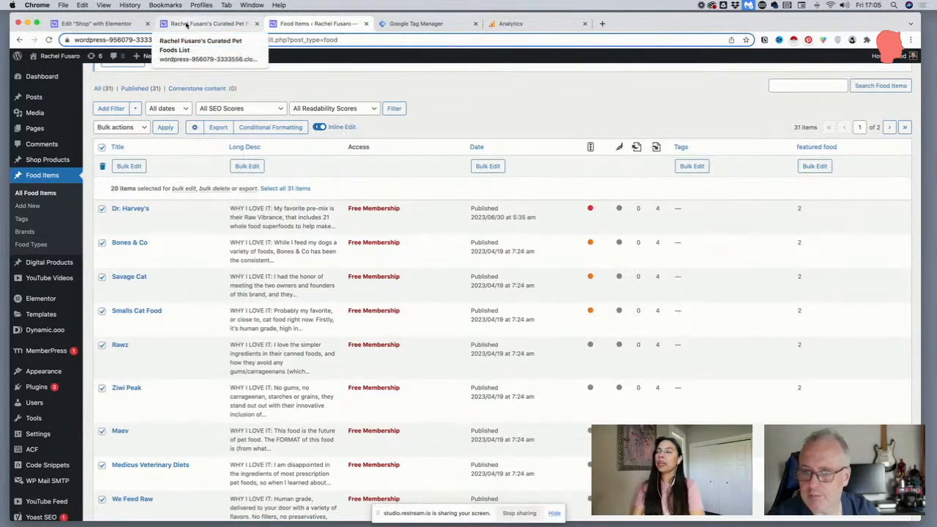
Clear the food item selection, then review the post ordering settings of the Dog Food Desktop – Tablet search form
{"action": "left_click", "coordinate": [101, 164]}
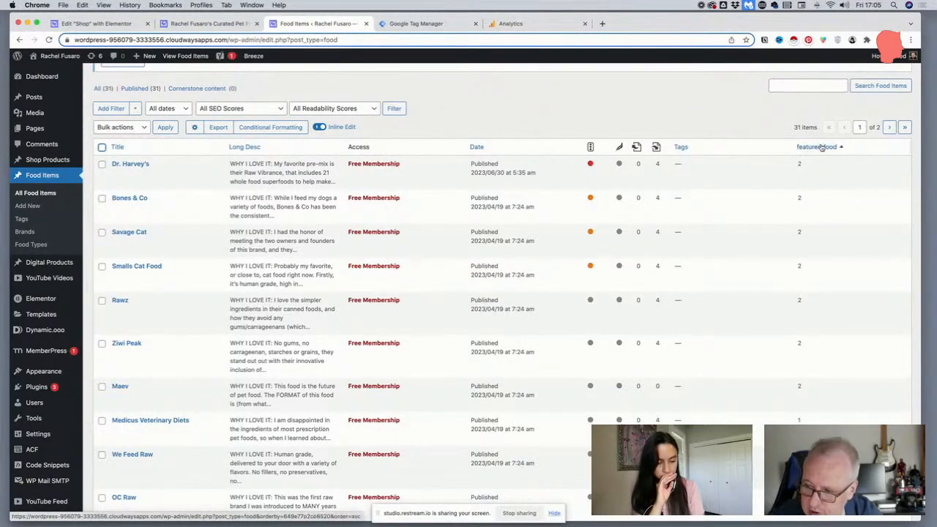
{"action": "scroll", "coordinate": [44, 450], "scroll_direction": "down", "scroll_amount": 2}
{"action": "scroll", "coordinate": [43, 450], "scroll_direction": "down", "scroll_amount": 2}
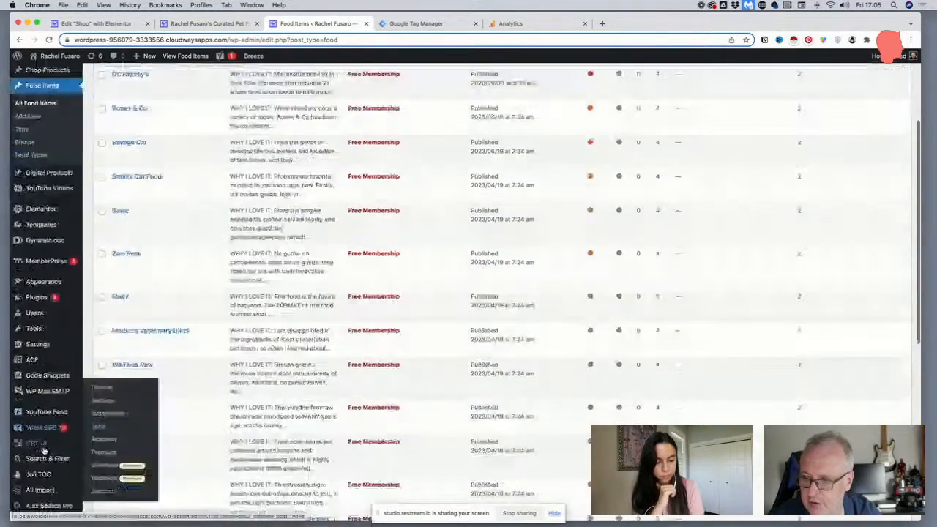
{"action": "left_click", "coordinate": [106, 442]}
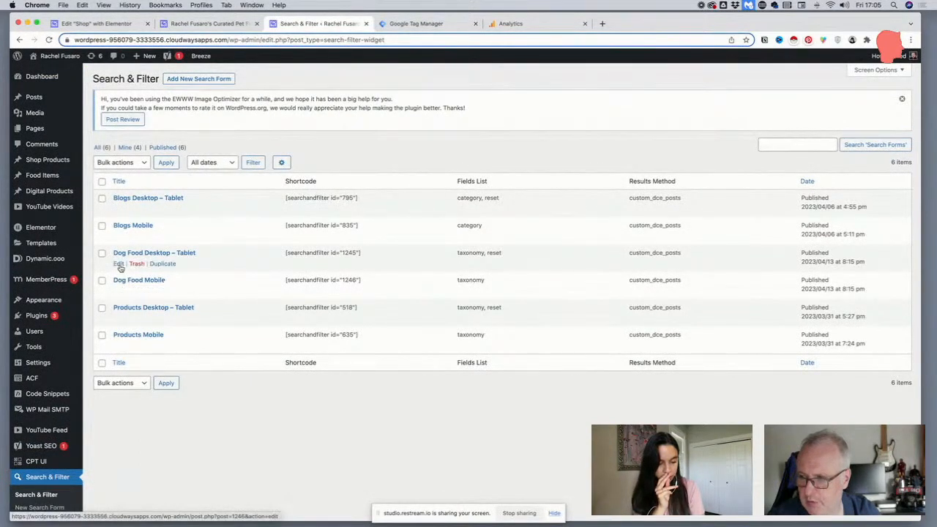
{"action": "left_click", "coordinate": [119, 265]}
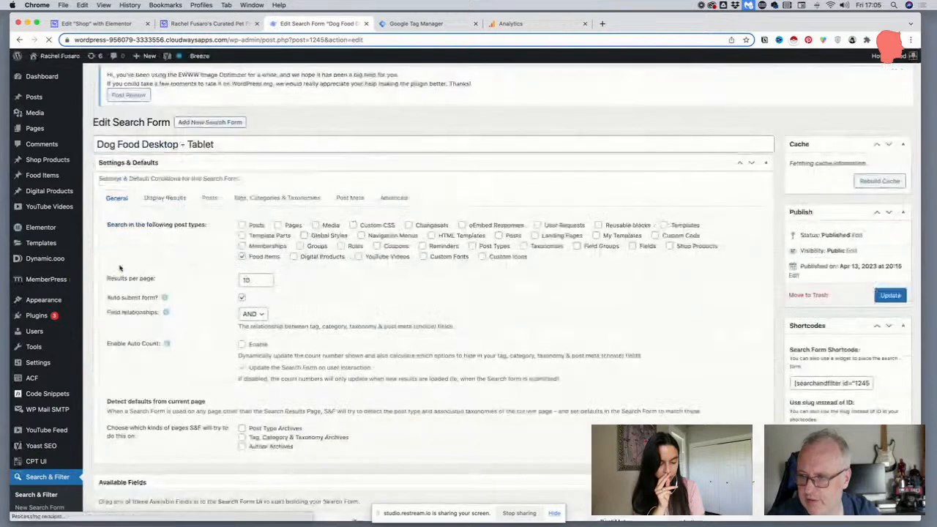
{"action": "left_click", "coordinate": [165, 207]}
{"action": "scroll", "coordinate": [167, 209], "scroll_direction": "down", "scroll_amount": 1}
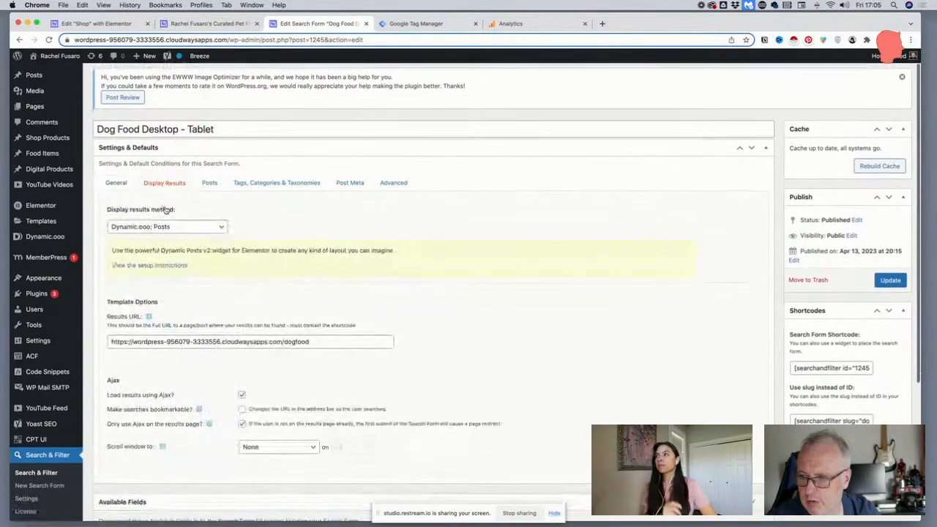
{"action": "left_click", "coordinate": [208, 185]}
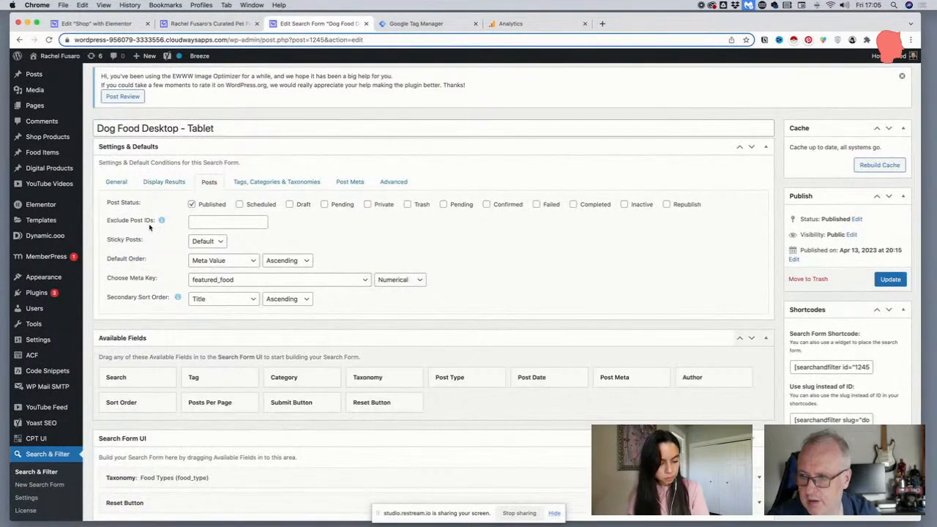
{"action": "scroll", "coordinate": [149, 227], "scroll_direction": "up", "scroll_amount": 1}
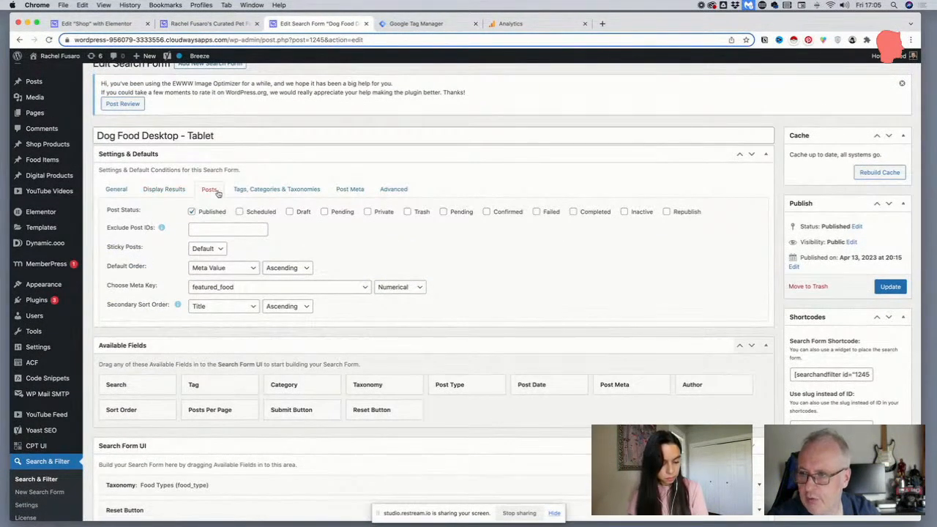
{"action": "scroll", "coordinate": [183, 260], "scroll_direction": "down", "scroll_amount": 1}
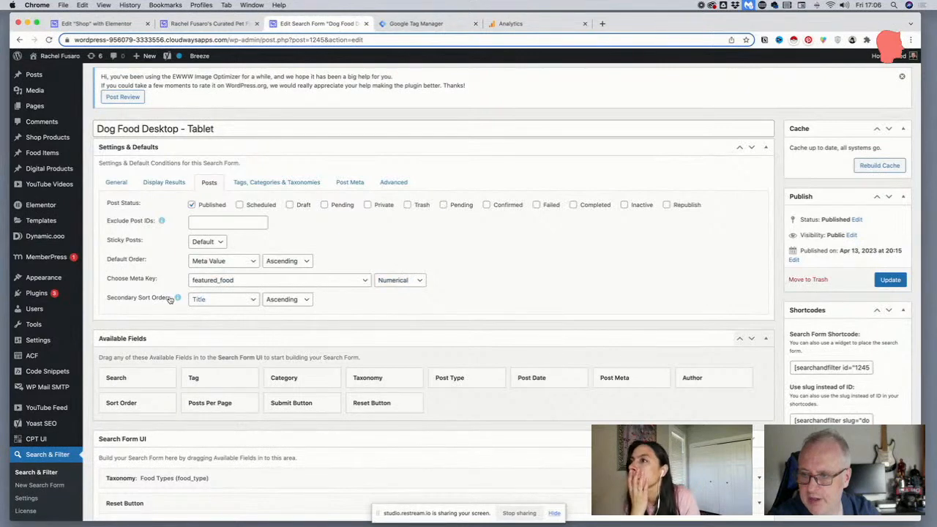
{"action": "scroll", "coordinate": [170, 299], "scroll_direction": "down", "scroll_amount": 1}
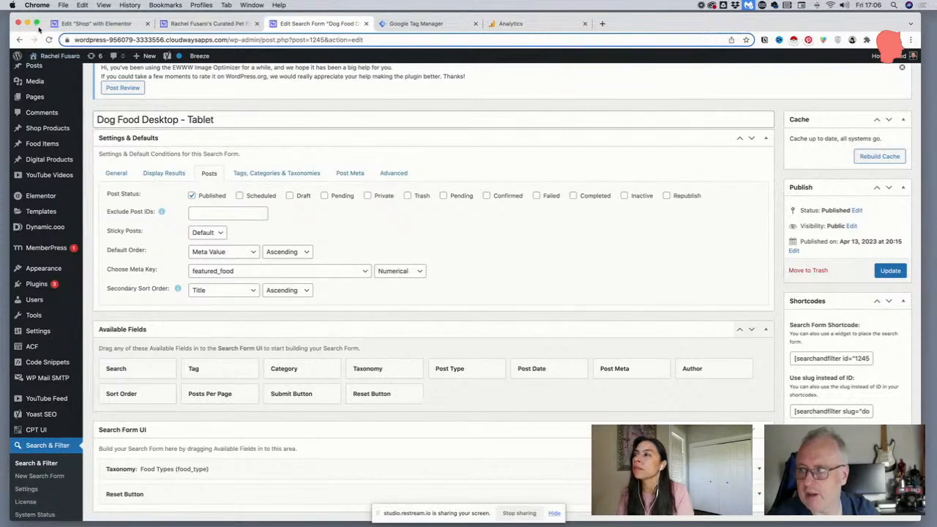
In the Dog Food Mobile search form, set the default order to Meta Value with featured_food as the meta key
{"action": "left_click", "coordinate": [45, 465]}
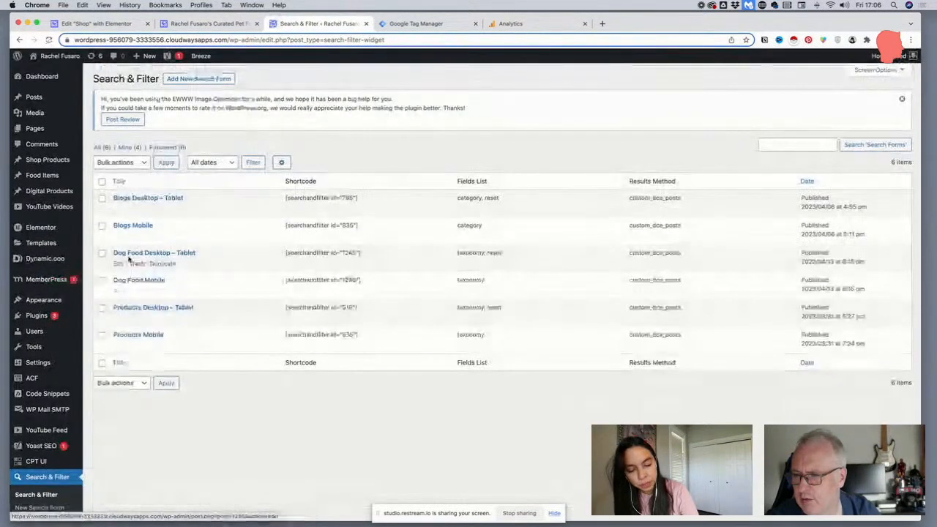
{"action": "left_click", "coordinate": [120, 291]}
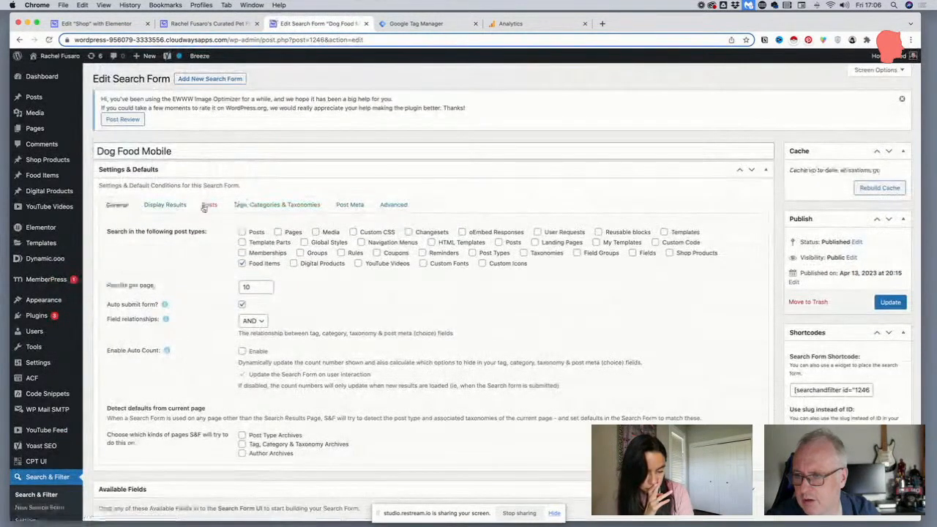
{"action": "left_click", "coordinate": [204, 208]}
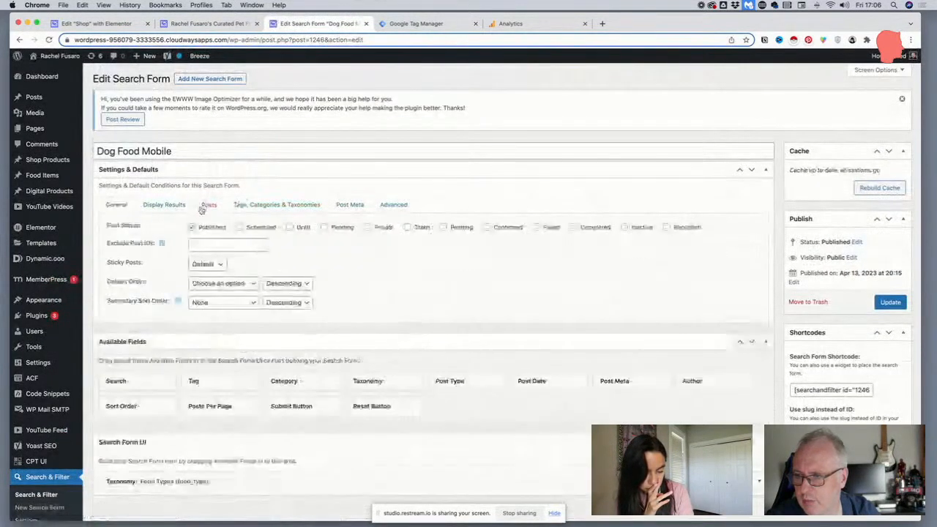
{"action": "left_click", "coordinate": [213, 283]}
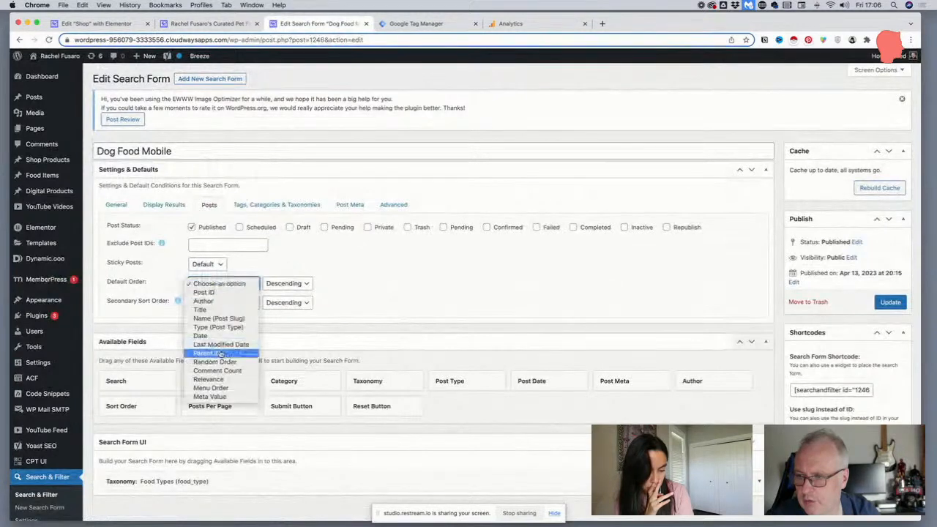
{"action": "left_click", "coordinate": [218, 398]}
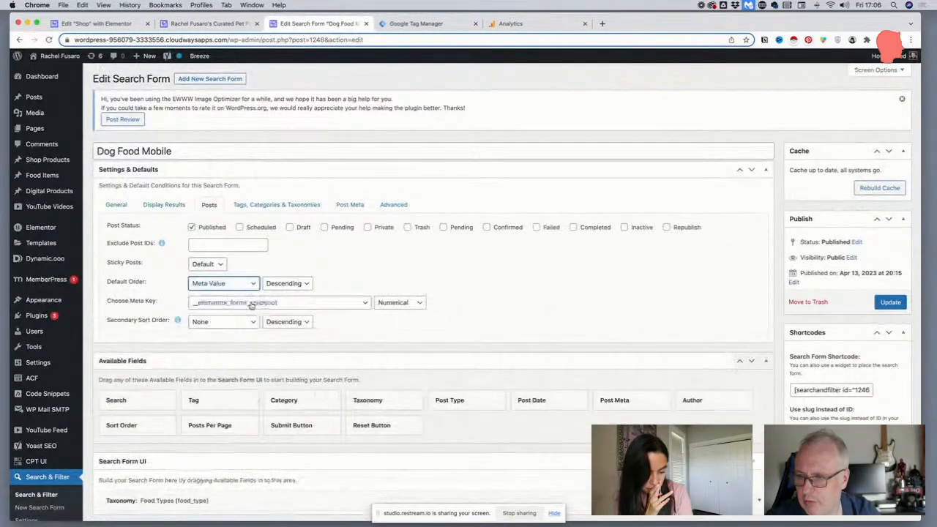
{"action": "left_click", "coordinate": [251, 303]}
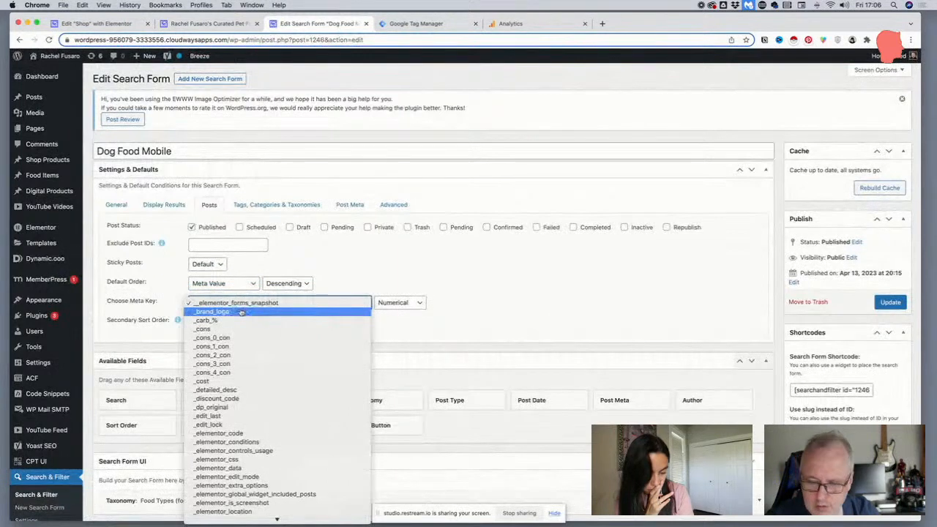
{"action": "scroll", "coordinate": [241, 313], "scroll_direction": "down", "scroll_amount": 10}
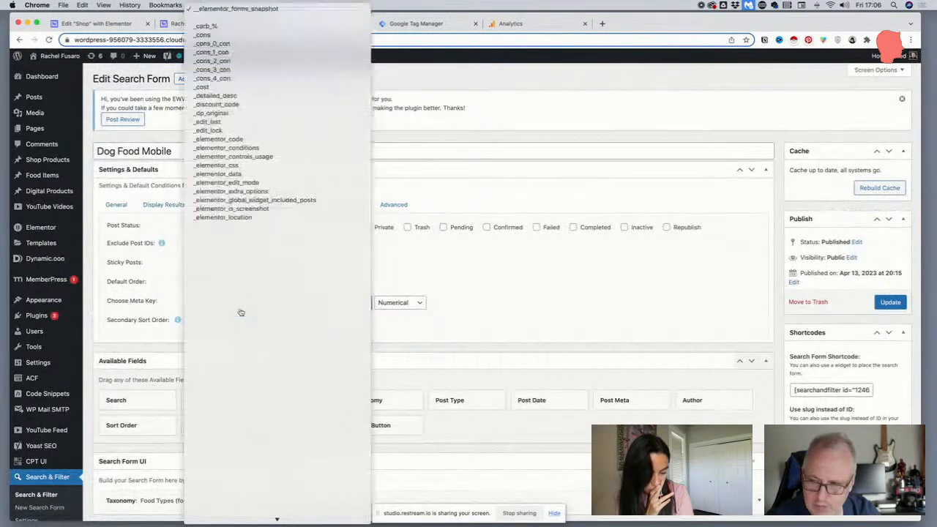
{"action": "scroll", "coordinate": [247, 353], "scroll_direction": "down", "scroll_amount": 5}
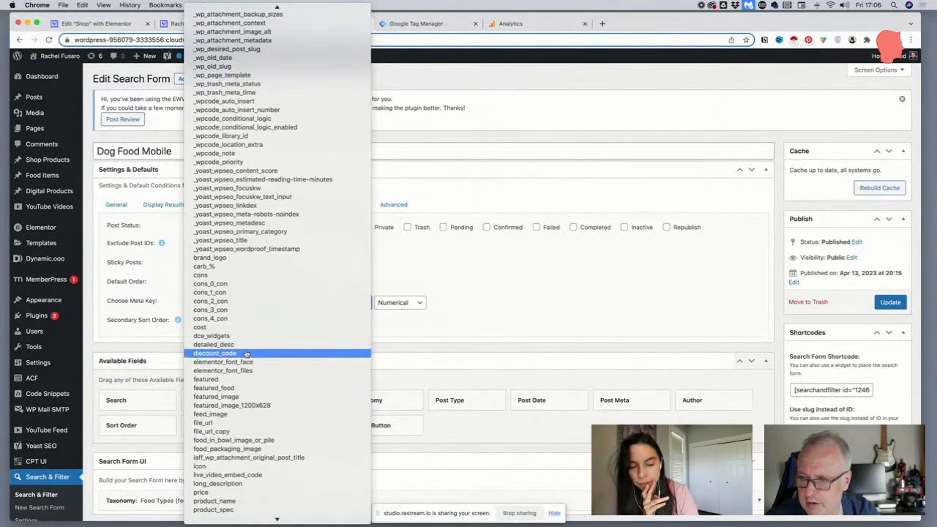
{"action": "left_click", "coordinate": [245, 388]}
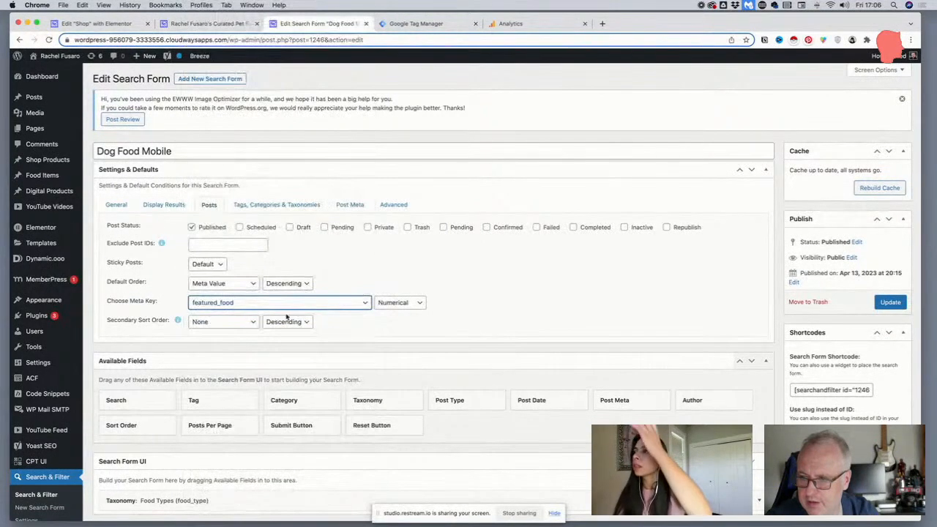
Set the Dog Food Mobile form's secondary sort order to Title, Ascending, and update the form
{"action": "left_click", "coordinate": [242, 326]}
{"action": "left_click", "coordinate": [219, 348]}
{"action": "left_click", "coordinate": [287, 321]}
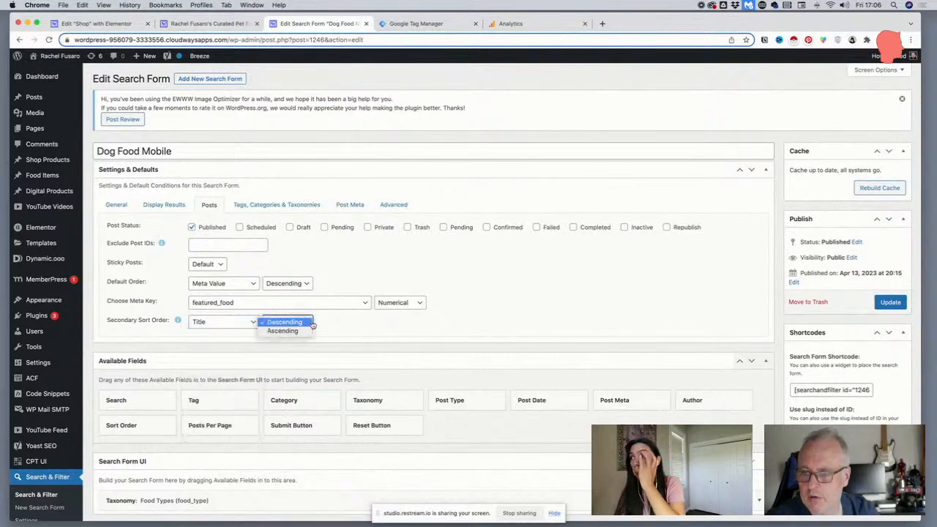
{"action": "left_click", "coordinate": [282, 330]}
{"action": "left_click", "coordinate": [890, 301]}
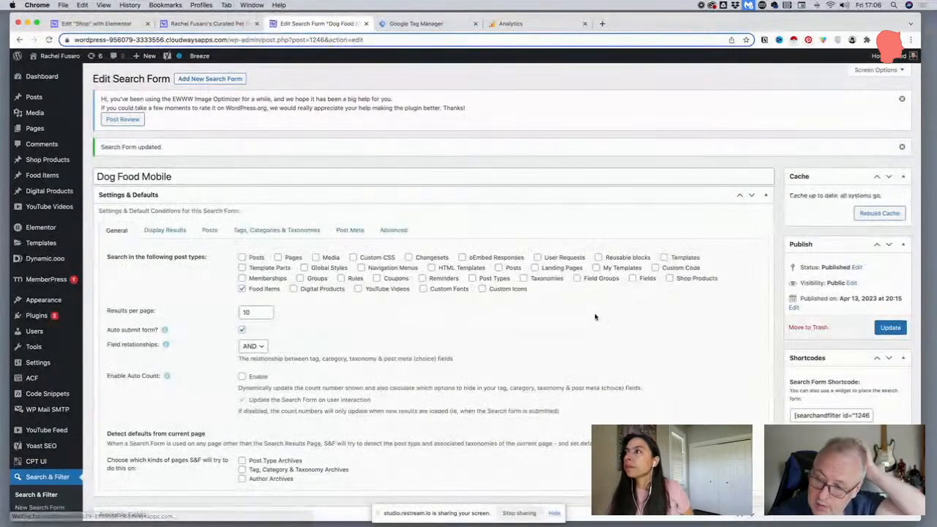
Change the Dog Food Mobile form's default order direction to Ascending and update the form
{"action": "scroll", "coordinate": [556, 307], "scroll_direction": "down", "scroll_amount": 2}
{"action": "left_click", "coordinate": [207, 181]}
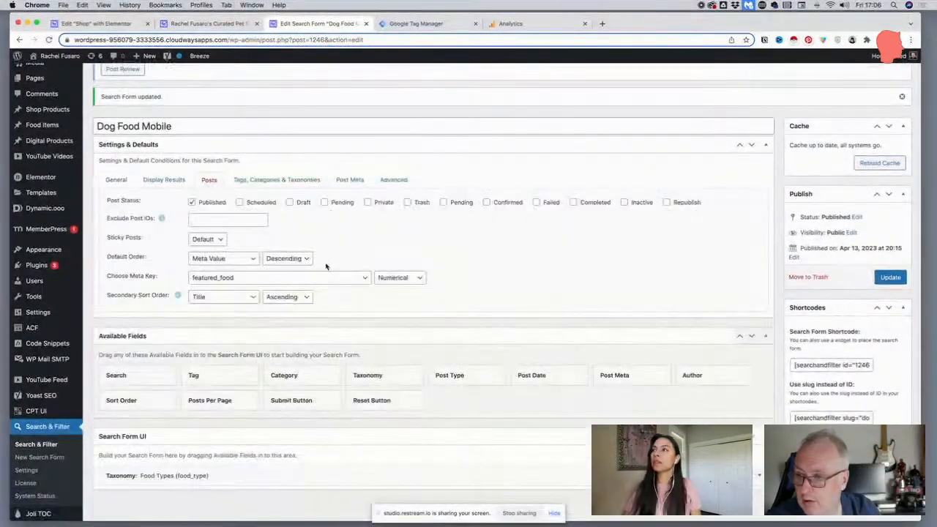
{"action": "left_click", "coordinate": [296, 259]}
{"action": "left_click", "coordinate": [289, 267]}
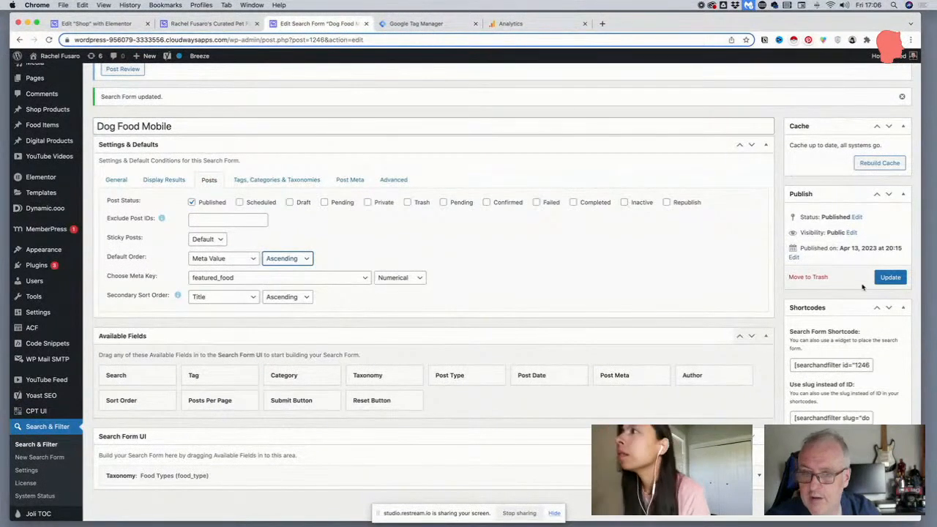
{"action": "left_click", "coordinate": [887, 278]}
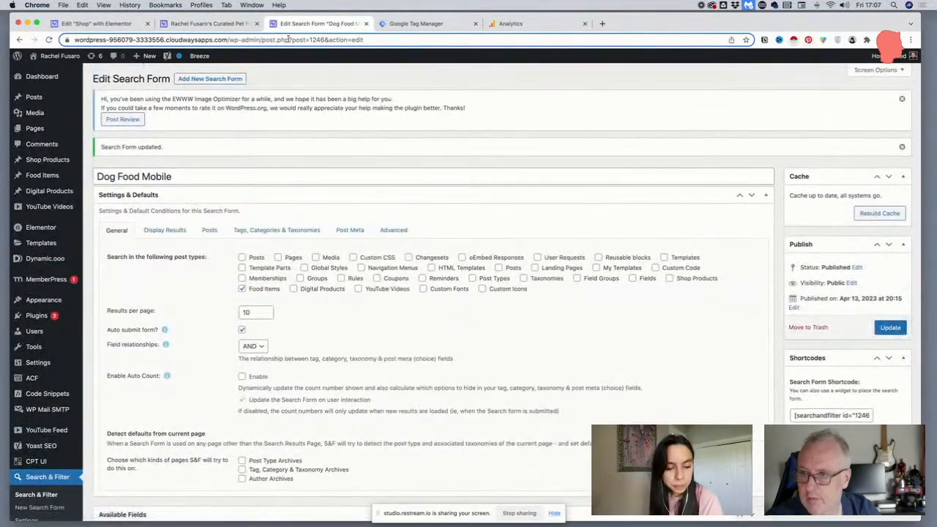
Check the product order on the live Dog Foods page and filter the products by Cooked plus Cat Food
{"action": "left_click", "coordinate": [209, 23]}
{"action": "scroll", "coordinate": [254, 164], "scroll_direction": "down", "scroll_amount": 2}
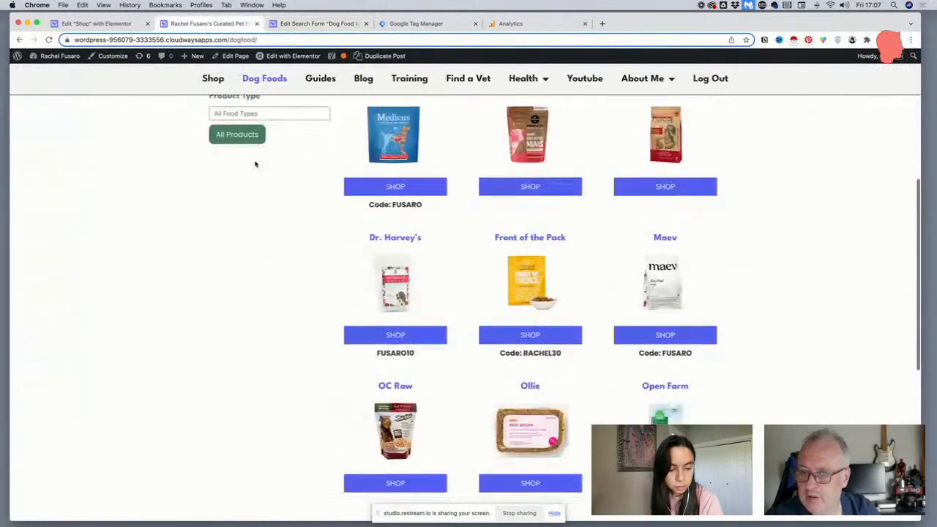
{"action": "scroll", "coordinate": [254, 162], "scroll_direction": "up", "scroll_amount": 1}
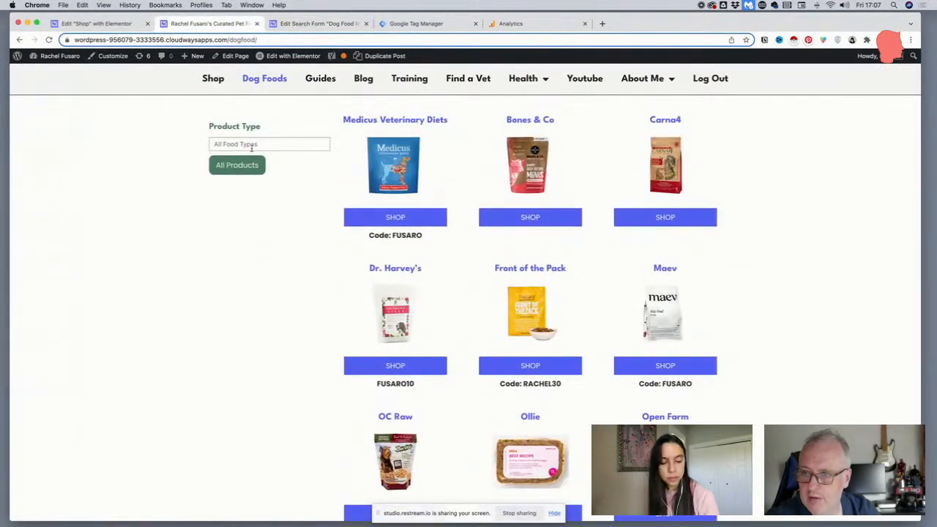
{"action": "left_click", "coordinate": [249, 147]}
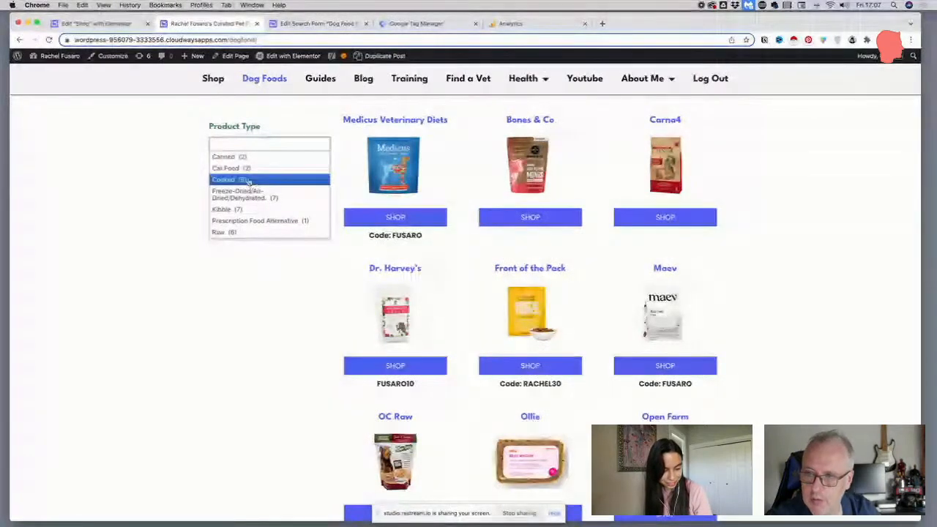
{"action": "left_click", "coordinate": [249, 180]}
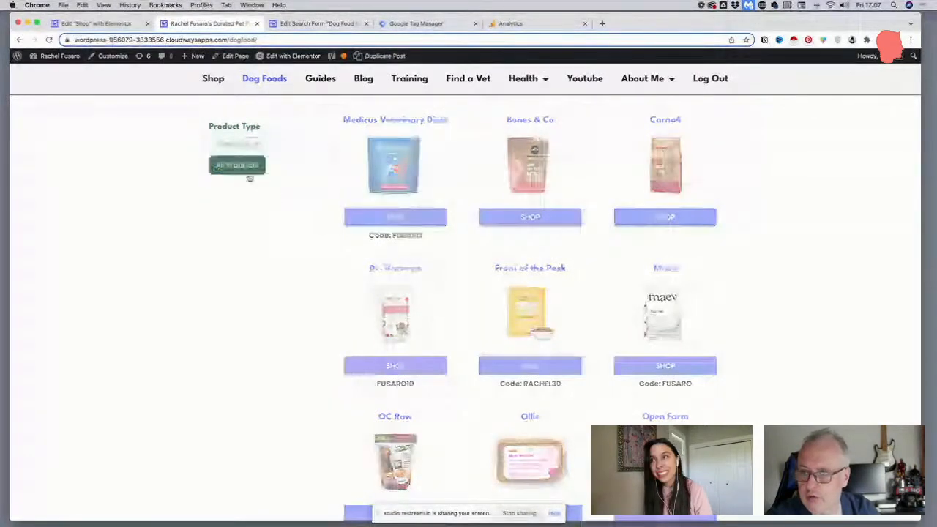
{"action": "left_click", "coordinate": [284, 191]}
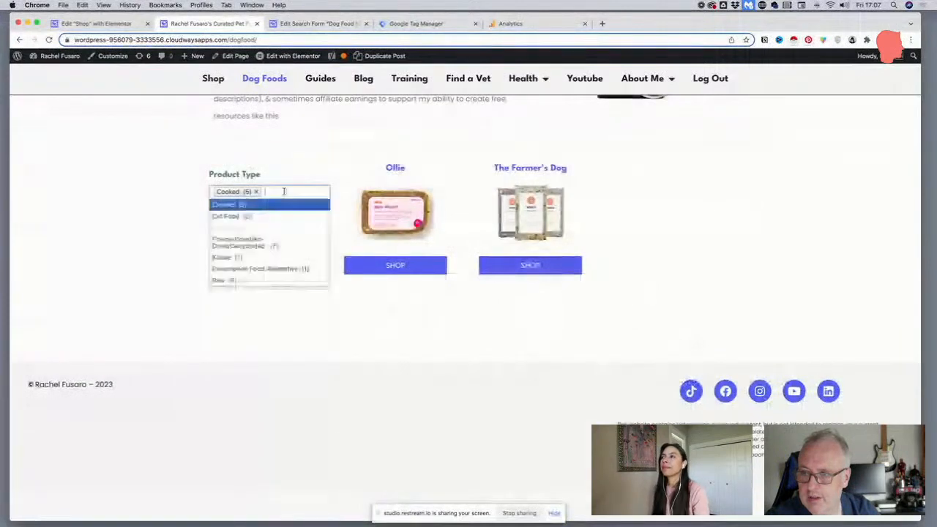
{"action": "left_click", "coordinate": [248, 216]}
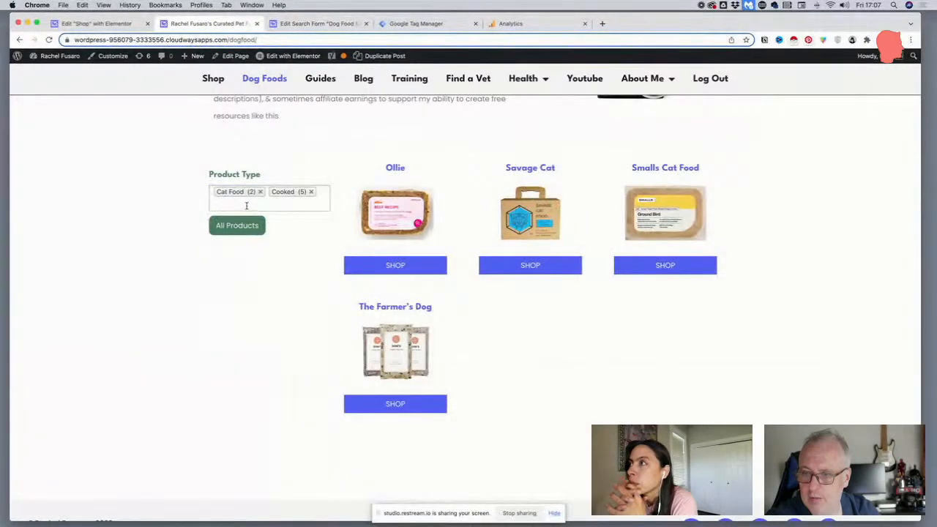
Remove both product type filters on the Dog Foods page, then filter by Cooked alone to check the listed products
{"action": "scroll", "coordinate": [246, 206], "scroll_direction": "up", "scroll_amount": 1}
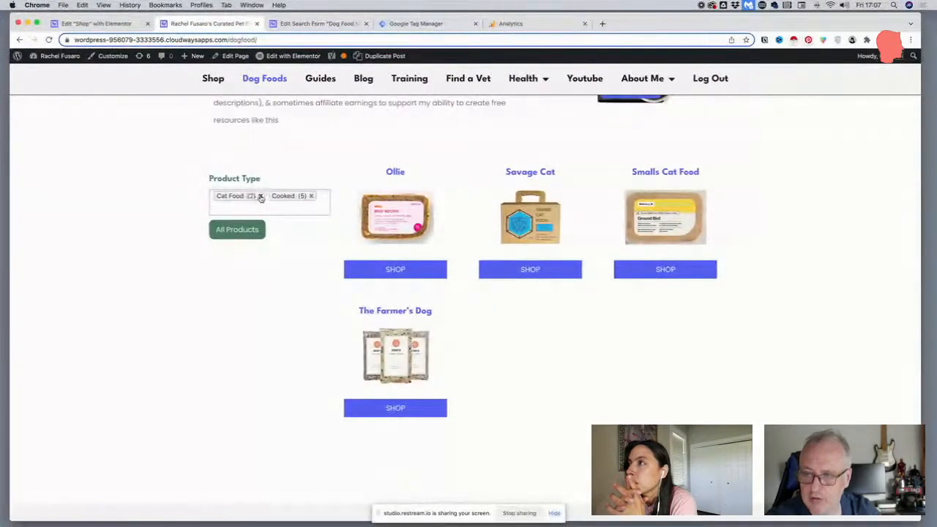
{"action": "left_click", "coordinate": [310, 195]}
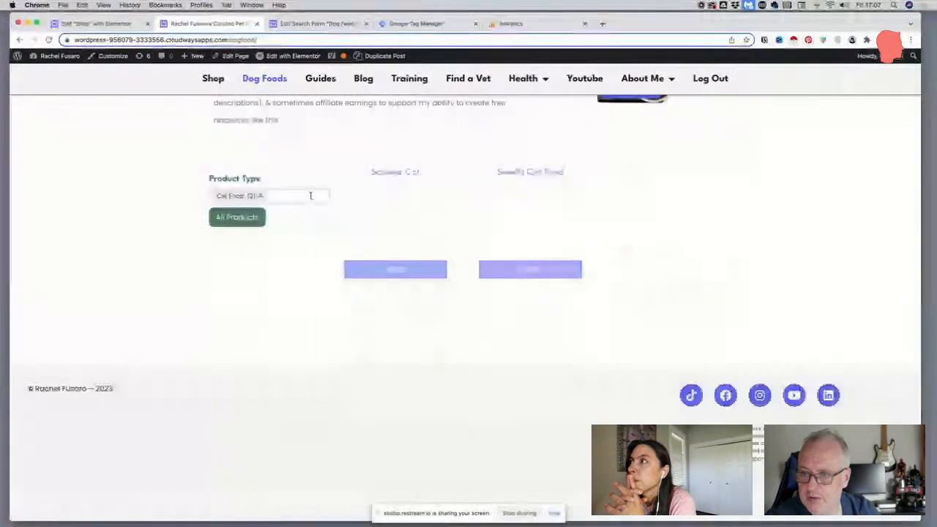
{"action": "left_click", "coordinate": [256, 195]}
{"action": "left_click", "coordinate": [258, 196]}
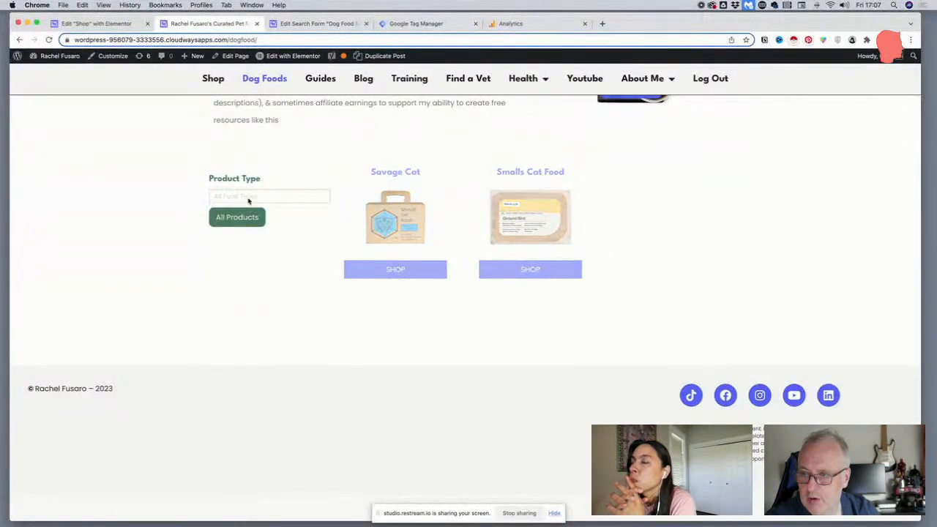
{"action": "left_click", "coordinate": [248, 198]}
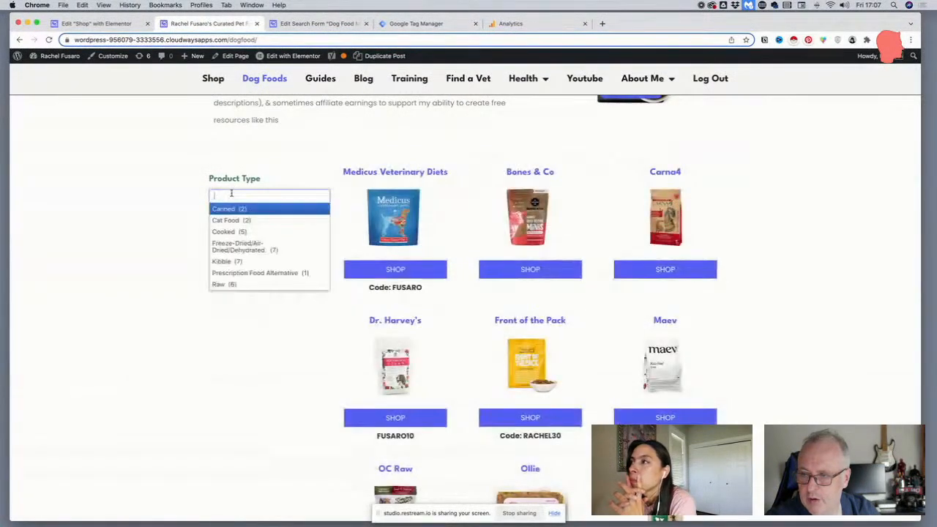
{"action": "left_click", "coordinate": [237, 232]}
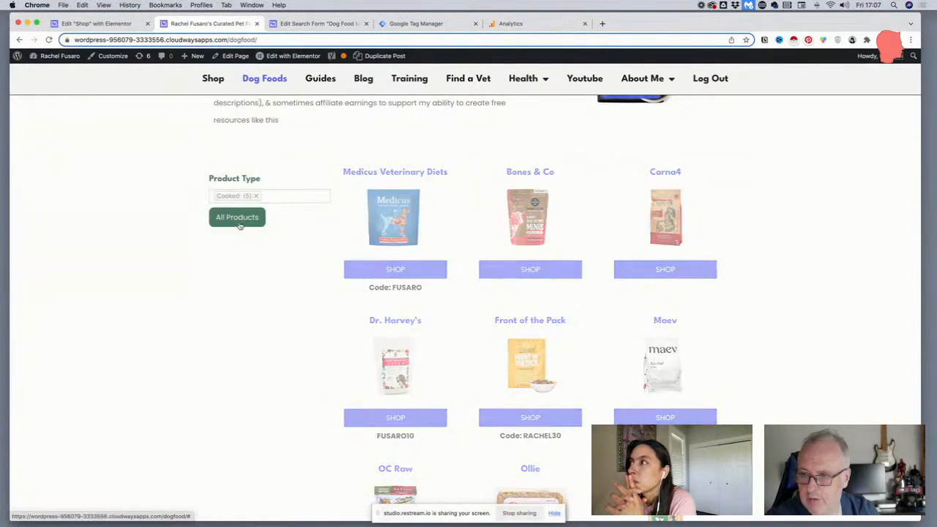
{"action": "scroll", "coordinate": [298, 201], "scroll_direction": "down", "scroll_amount": 1}
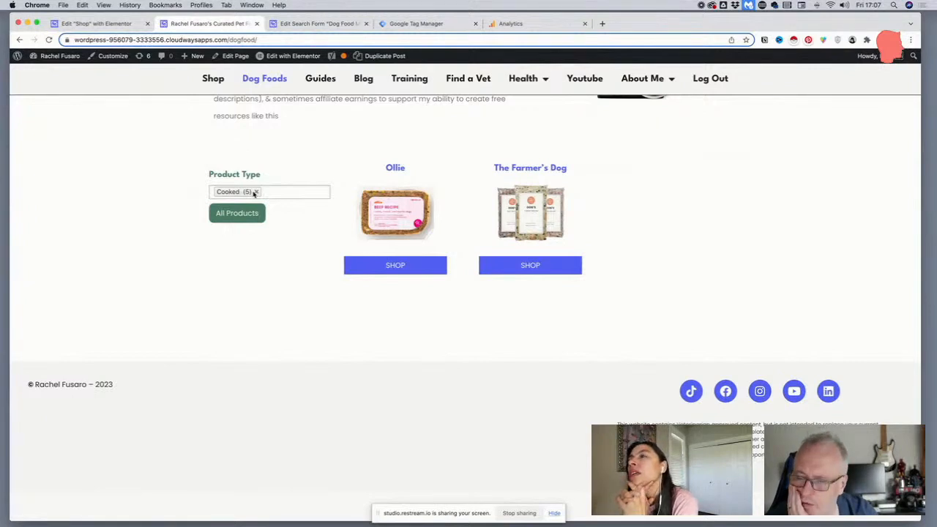
Open the Food Items list in the WordPress admin and go to its second page to review the featured food values
{"action": "left_click", "coordinate": [286, 27]}
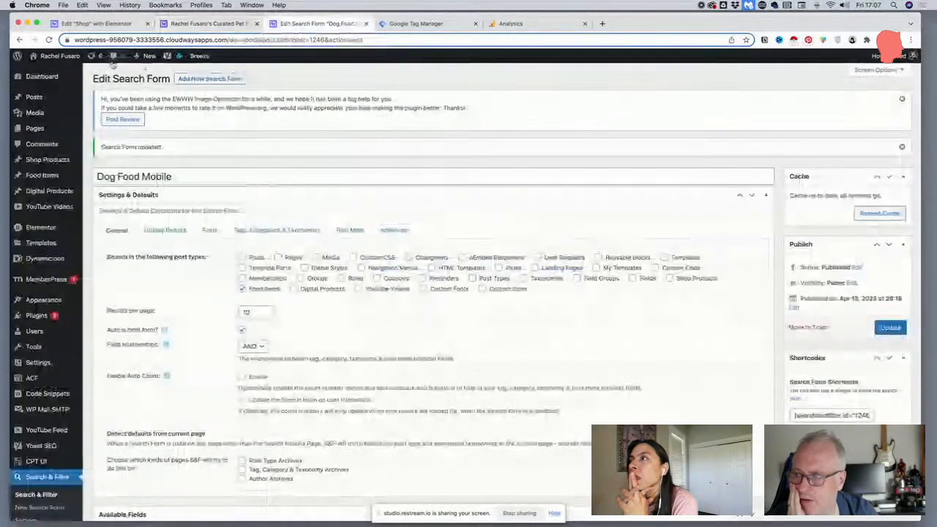
{"action": "left_click", "coordinate": [205, 24]}
{"action": "left_click", "coordinate": [265, 25]}
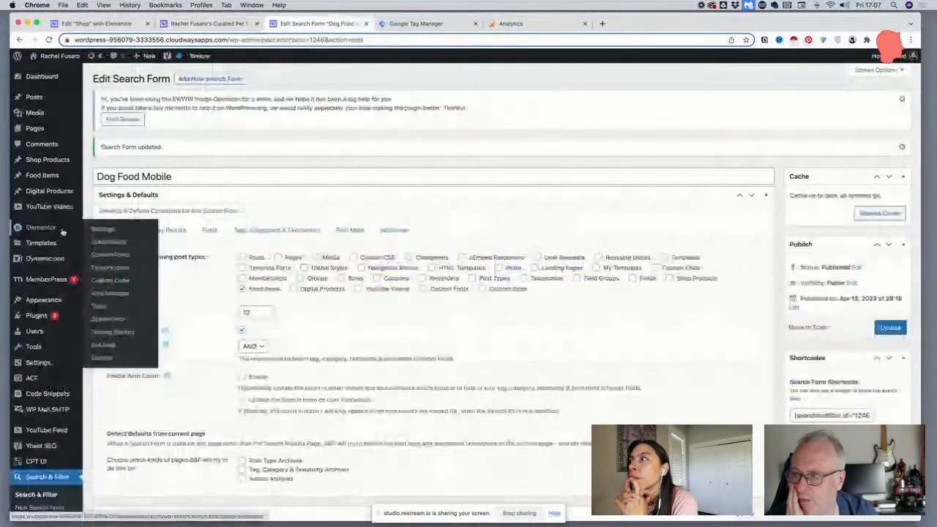
{"action": "mouse_move", "coordinate": [58, 194]}
{"action": "left_click", "coordinate": [98, 178]}
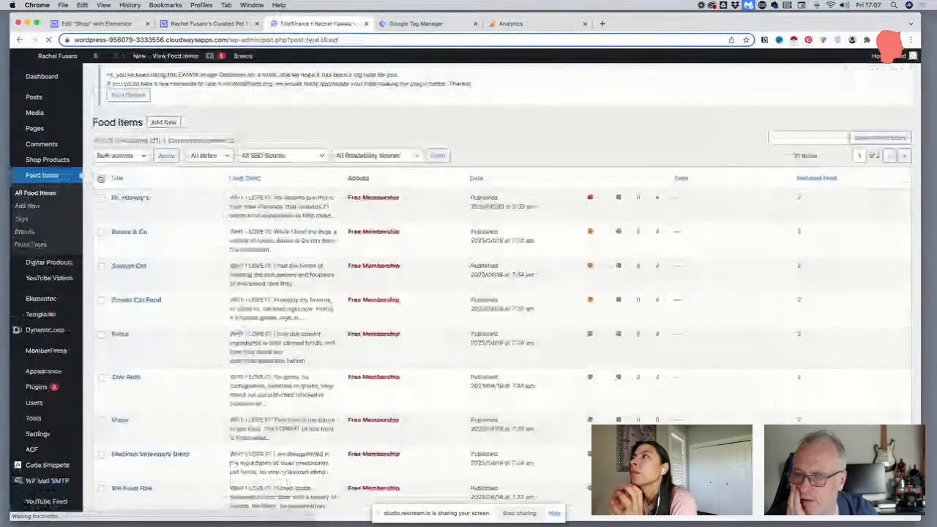
{"action": "scroll", "coordinate": [320, 250], "scroll_direction": "down", "scroll_amount": 5}
{"action": "scroll", "coordinate": [320, 250], "scroll_direction": "down", "scroll_amount": 5}
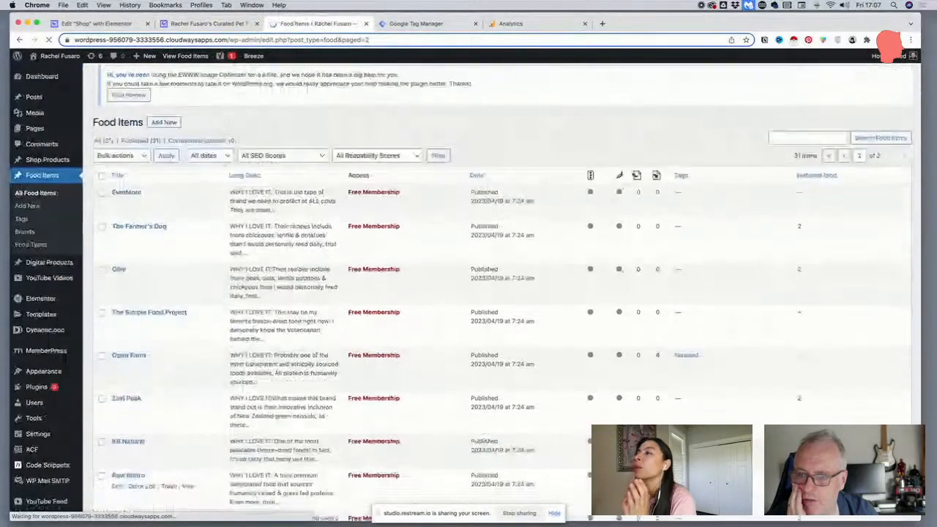
{"action": "scroll", "coordinate": [695, 386], "scroll_direction": "down", "scroll_amount": 3}
{"action": "scroll", "coordinate": [696, 385], "scroll_direction": "down", "scroll_amount": 3}
{"action": "scroll", "coordinate": [674, 382], "scroll_direction": "up", "scroll_amount": 10}
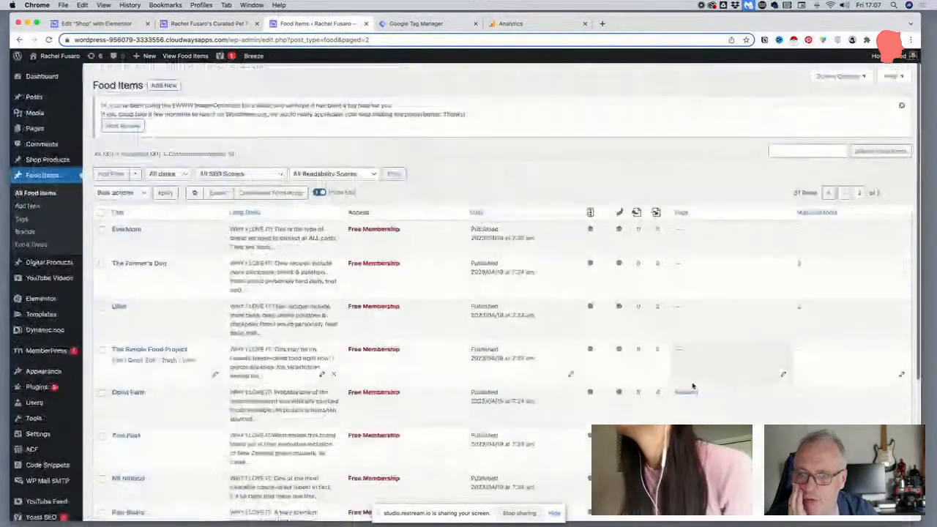
Select all food items on the second page and bulk edit their featured food value to 2
{"action": "left_click", "coordinate": [101, 206]}
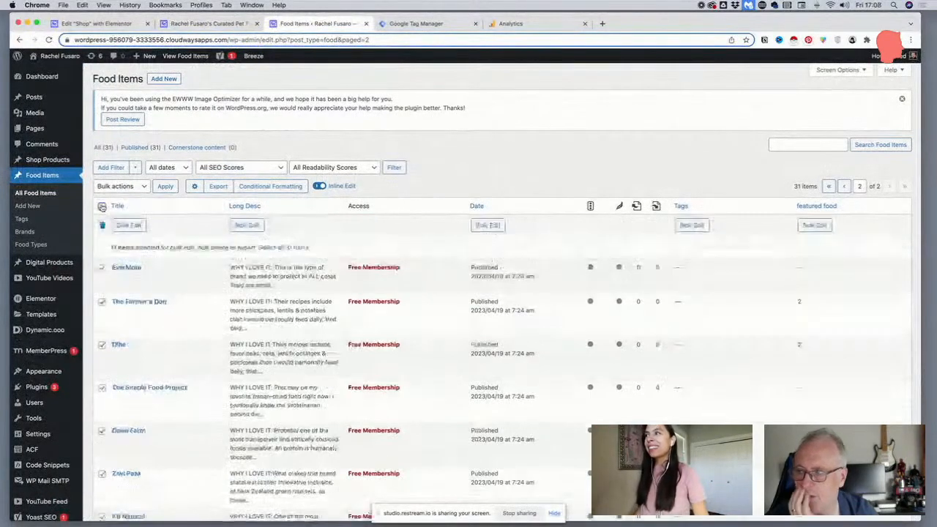
{"action": "left_click", "coordinate": [812, 225]}
{"action": "type", "text": "2"}
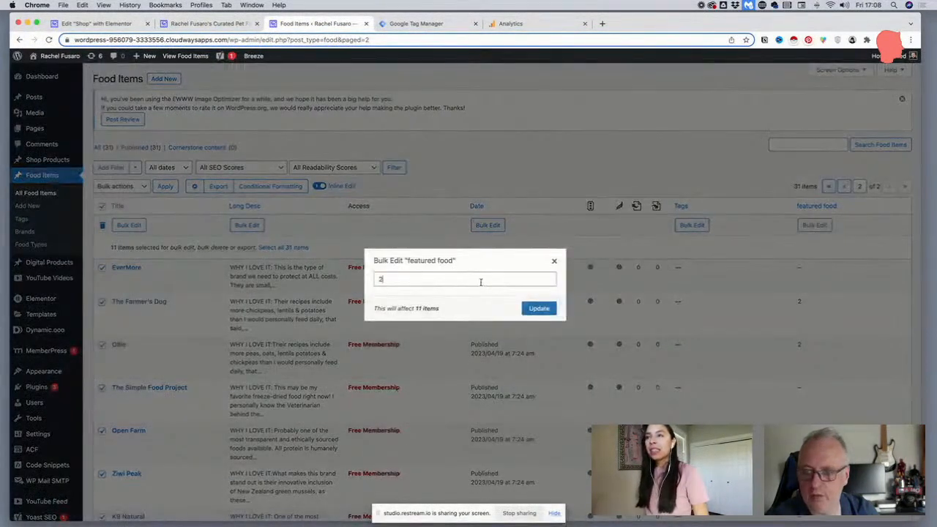
{"action": "left_click", "coordinate": [547, 309]}
{"action": "left_click", "coordinate": [550, 342]}
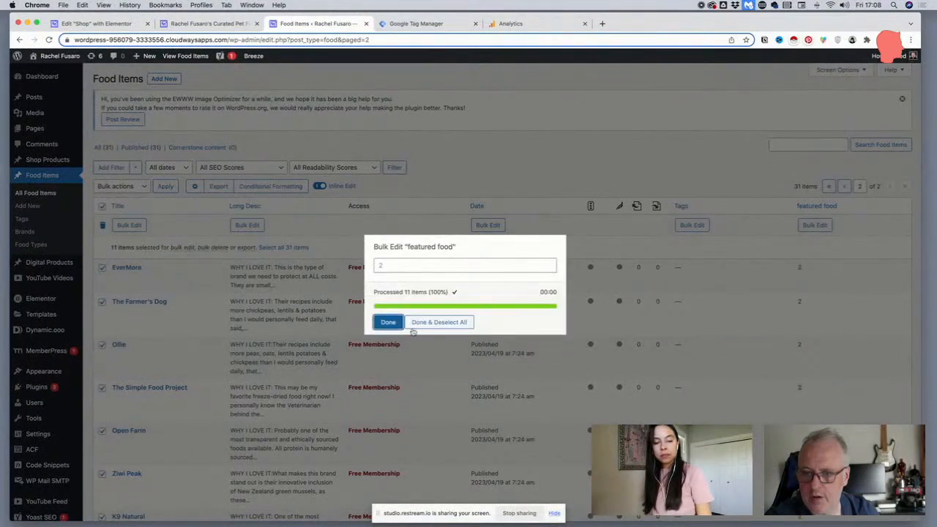
{"action": "left_click", "coordinate": [388, 323]}
{"action": "scroll", "coordinate": [389, 322], "scroll_direction": "down", "scroll_amount": 5}
{"action": "scroll", "coordinate": [388, 322], "scroll_direction": "up", "scroll_amount": 5}
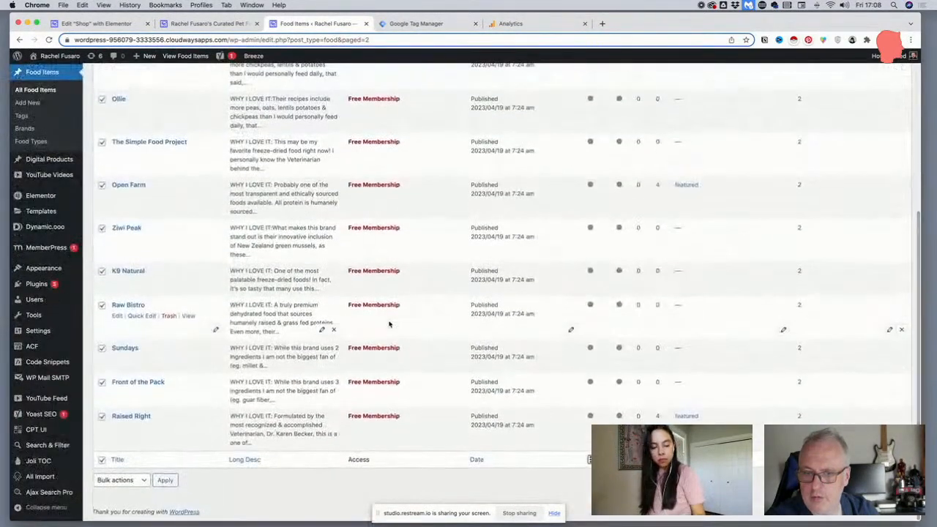
Filter the live Dog Foods page by Cooked to check which products are listed
{"action": "left_click", "coordinate": [211, 23]}
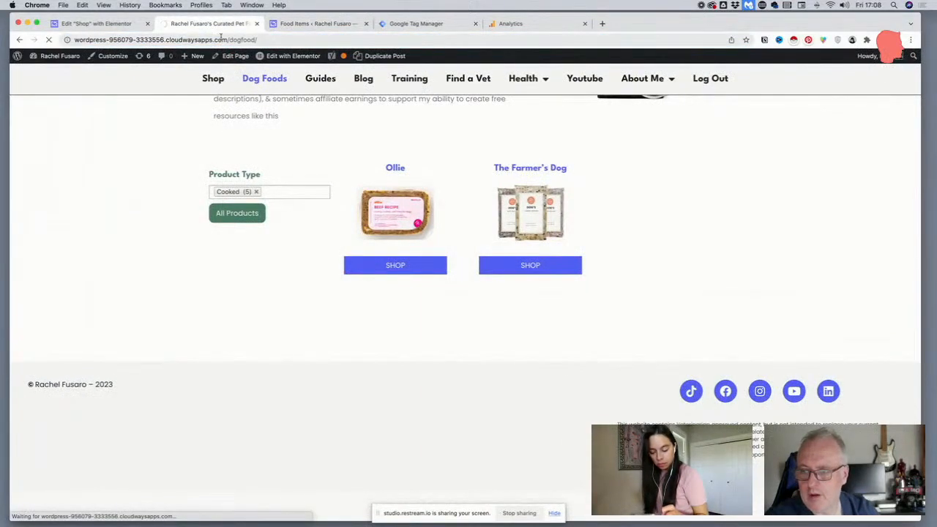
{"action": "left_click", "coordinate": [267, 191]}
{"action": "left_click", "coordinate": [247, 227]}
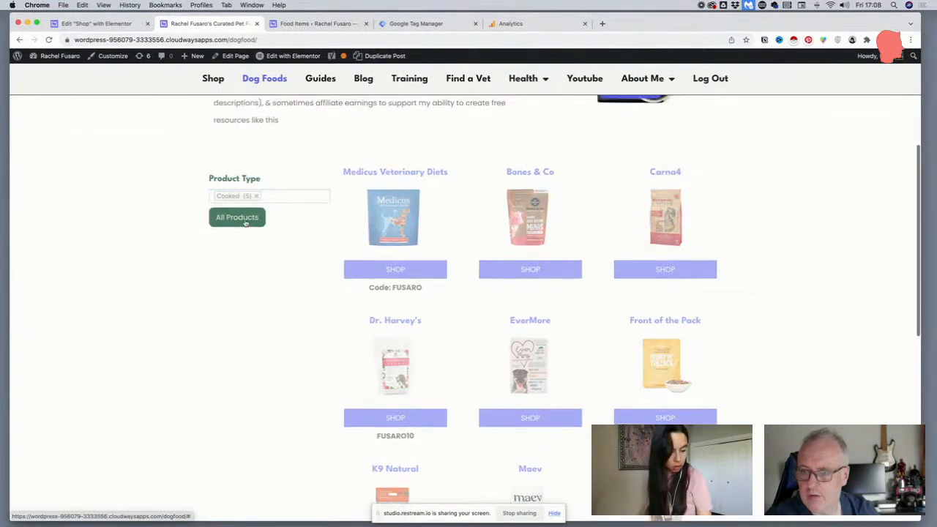
{"action": "scroll", "coordinate": [362, 216], "scroll_direction": "down", "scroll_amount": 1}
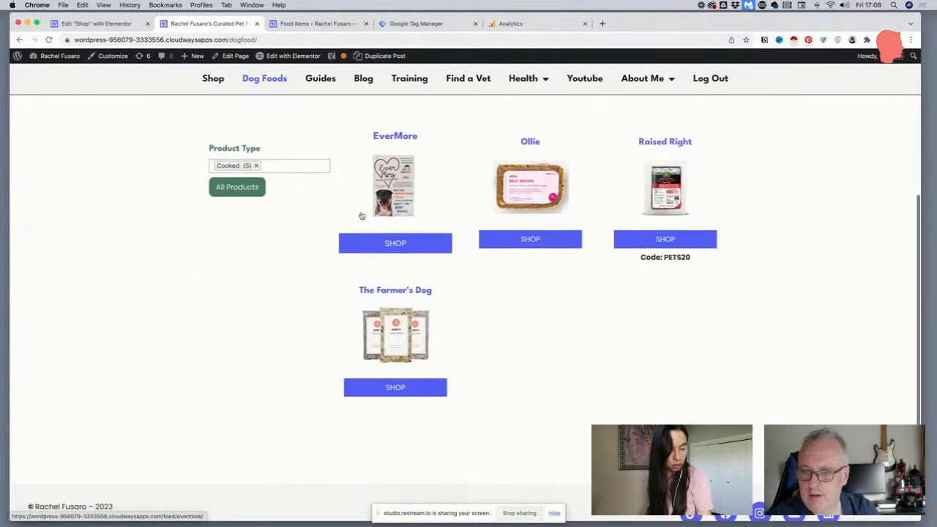
{"action": "mouse_move", "coordinate": [292, 66]}
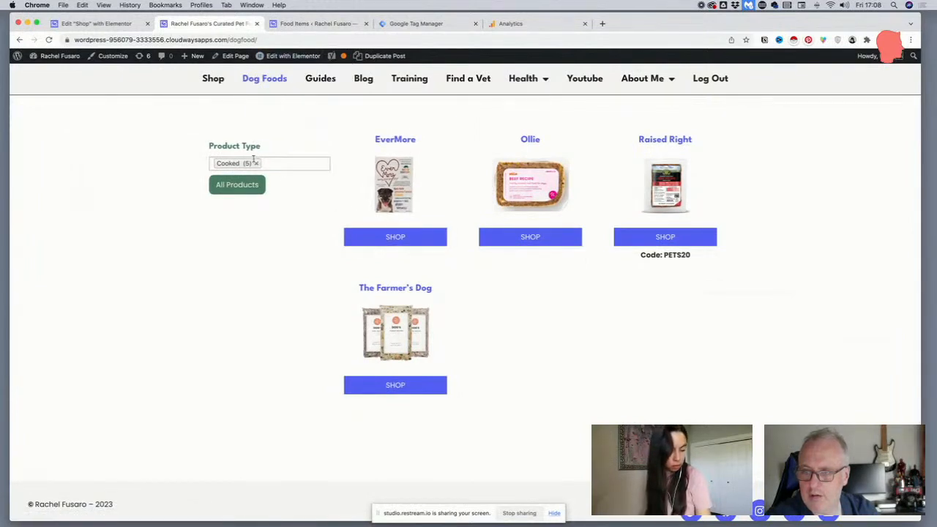
Return to the Food Items list and look through the entries on the second page
{"action": "left_click", "coordinate": [106, 24]}
{"action": "left_click", "coordinate": [320, 23]}
{"action": "scroll", "coordinate": [278, 179], "scroll_direction": "down", "scroll_amount": 10}
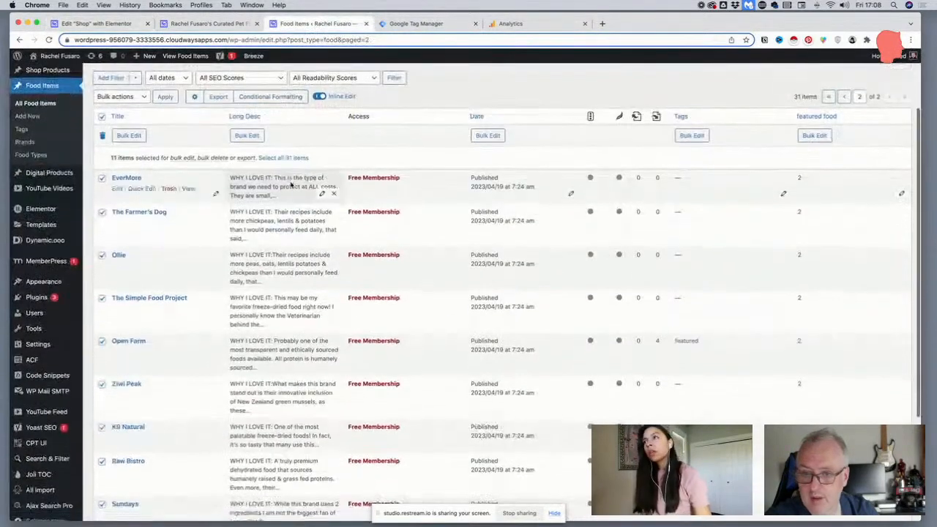
{"action": "scroll", "coordinate": [267, 170], "scroll_direction": "up", "scroll_amount": 5}
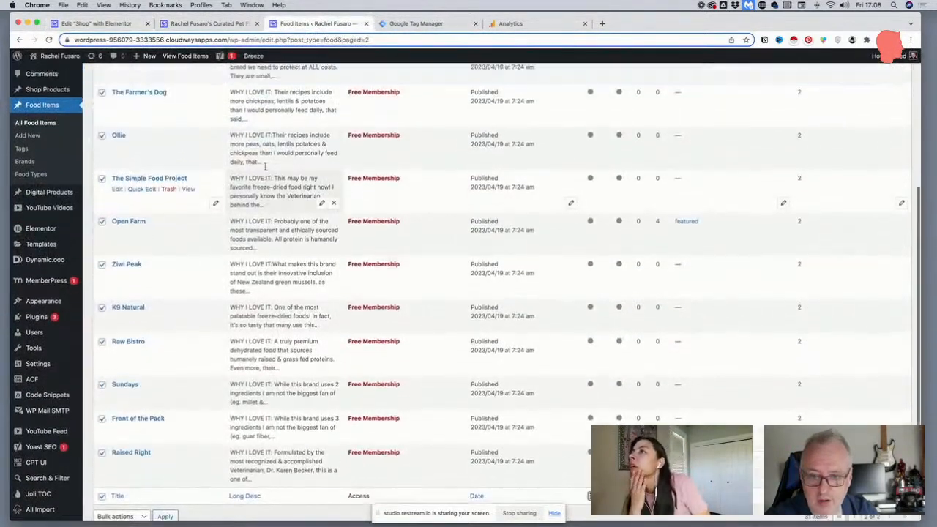
{"action": "scroll", "coordinate": [266, 169], "scroll_direction": "up", "scroll_amount": 5}
{"action": "scroll", "coordinate": [266, 169], "scroll_direction": "down", "scroll_amount": 6}
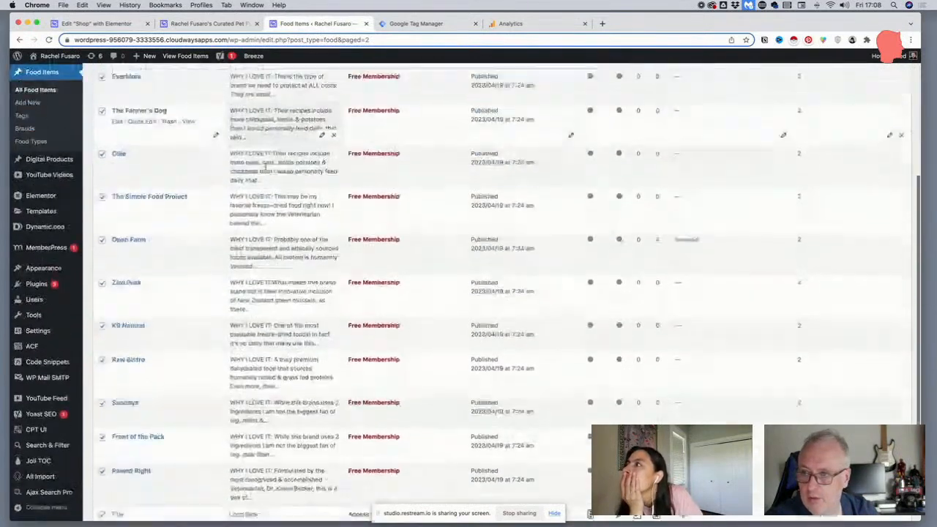
{"action": "scroll", "coordinate": [265, 169], "scroll_direction": "up", "scroll_amount": 5}
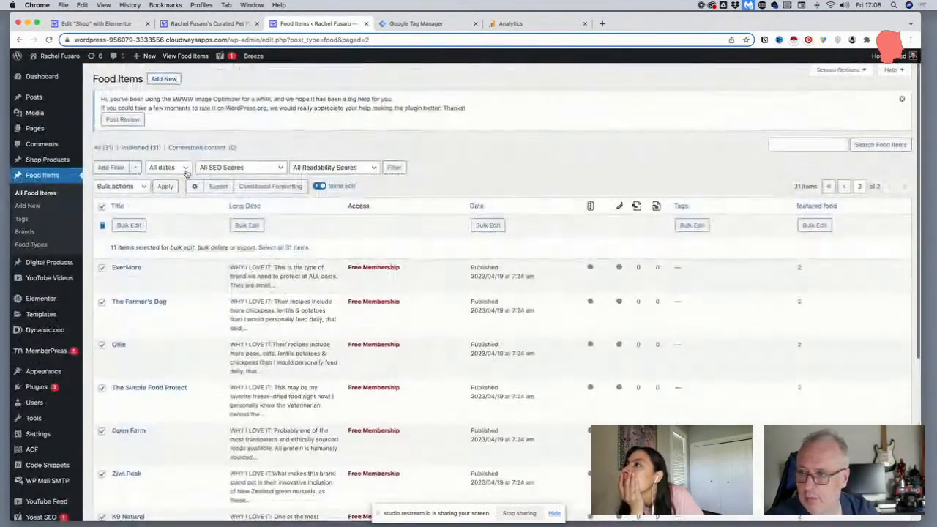
{"action": "left_click", "coordinate": [116, 168]}
{"action": "left_click", "coordinate": [163, 171]}
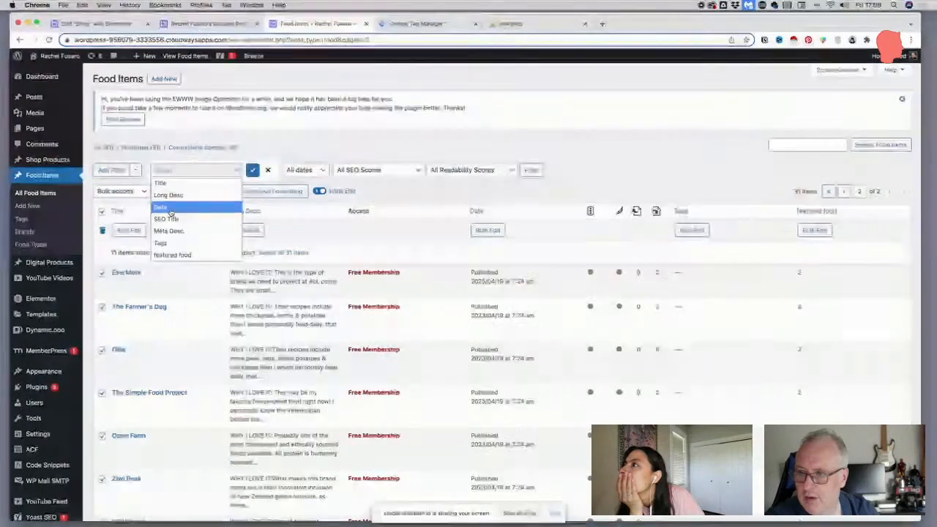
{"action": "left_click", "coordinate": [464, 137]}
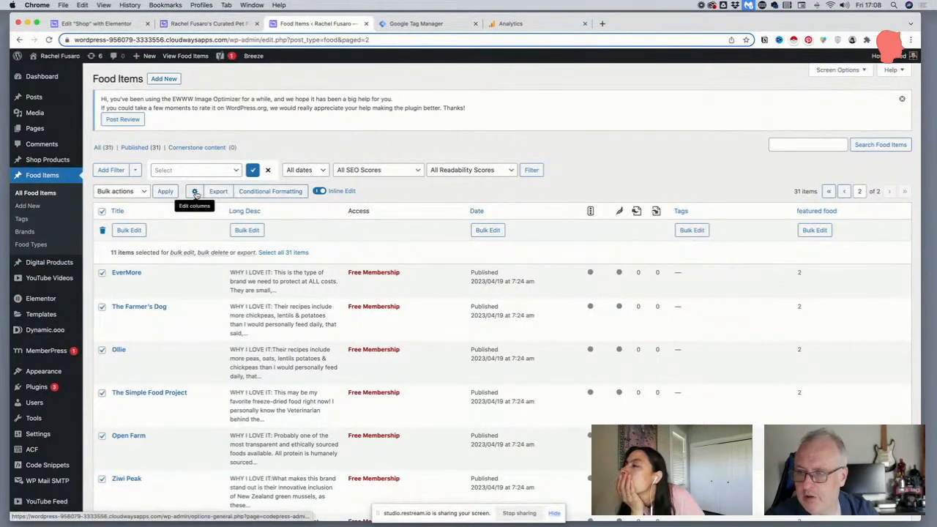
Open the column settings of the Food Items list and add a new column
{"action": "left_click", "coordinate": [194, 191]}
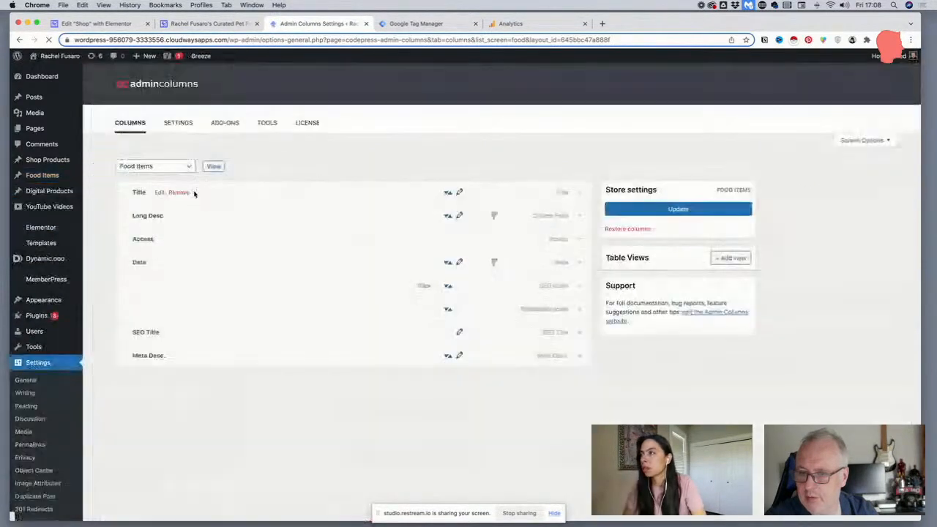
{"action": "scroll", "coordinate": [235, 258], "scroll_direction": "down", "scroll_amount": 1}
{"action": "scroll", "coordinate": [235, 257], "scroll_direction": "down", "scroll_amount": 2}
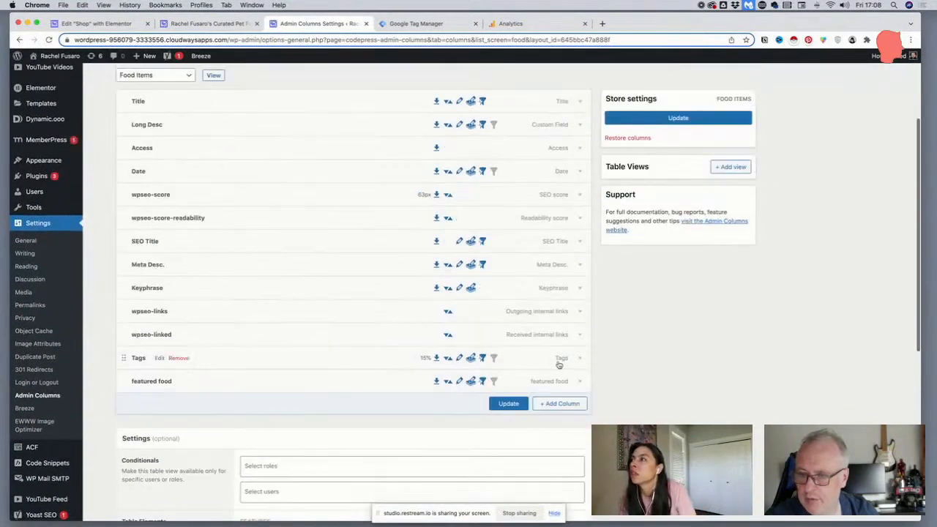
{"action": "left_click", "coordinate": [554, 405]}
{"action": "scroll", "coordinate": [550, 405], "scroll_direction": "down", "scroll_amount": 6}
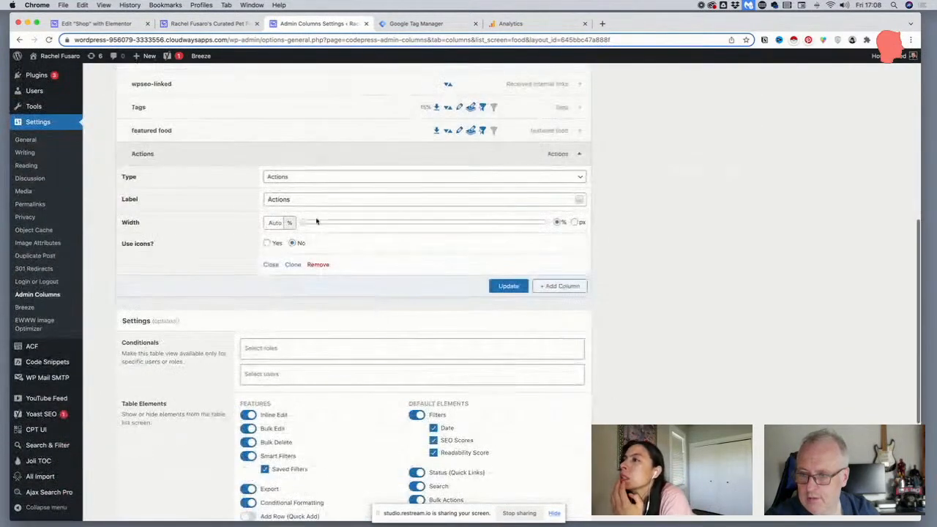
Set the new column's type to Taxonomy
{"action": "left_click", "coordinate": [284, 177]}
{"action": "scroll", "coordinate": [287, 189], "scroll_direction": "up", "scroll_amount": 1}
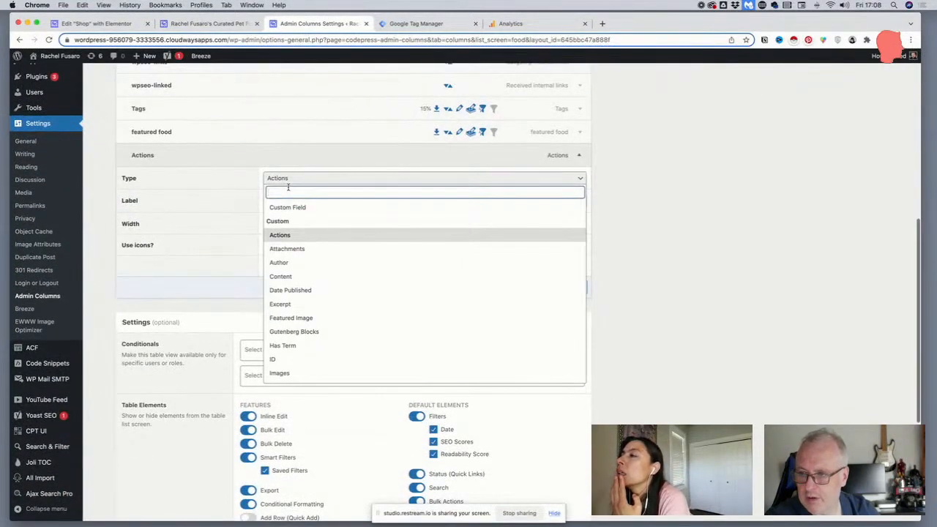
{"action": "type", "text": "fo"}
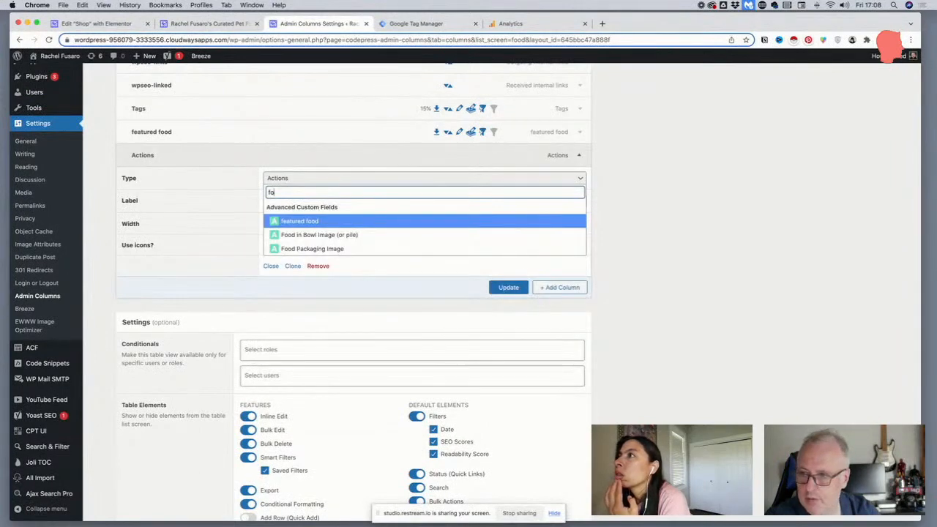
{"action": "key", "text": "BackSpace"}
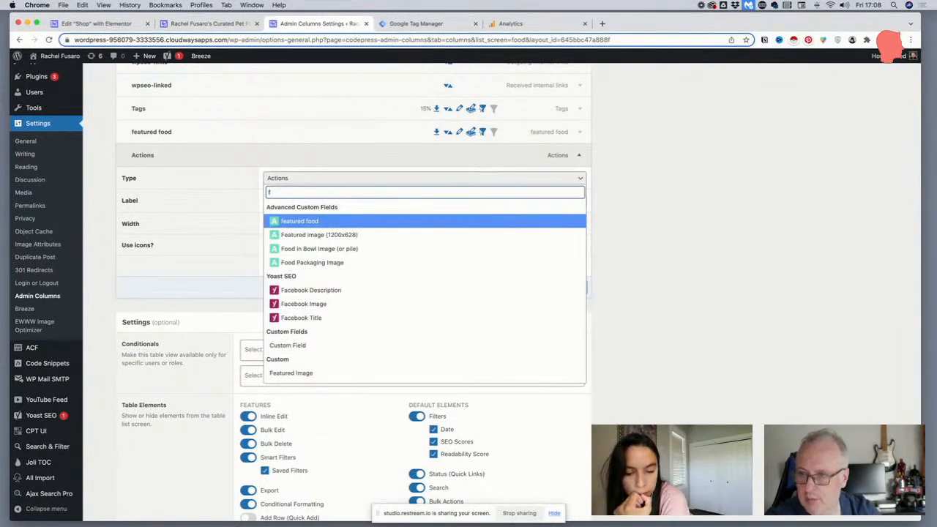
{"action": "key", "text": "BackSpace"}
{"action": "type", "text": "tax"}
{"action": "left_click", "coordinate": [302, 248]}
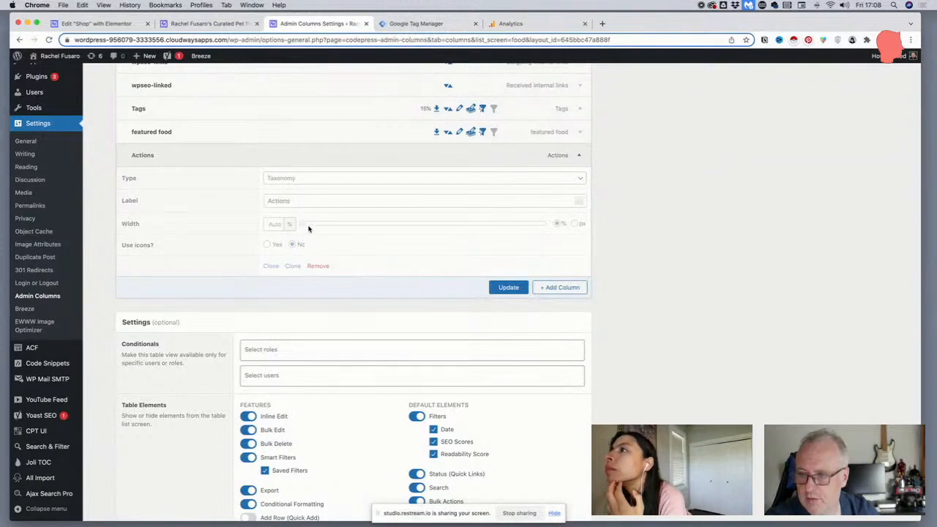
Set the new column's taxonomy to Food Types and update the Food Items column settings
{"action": "left_click", "coordinate": [298, 200]}
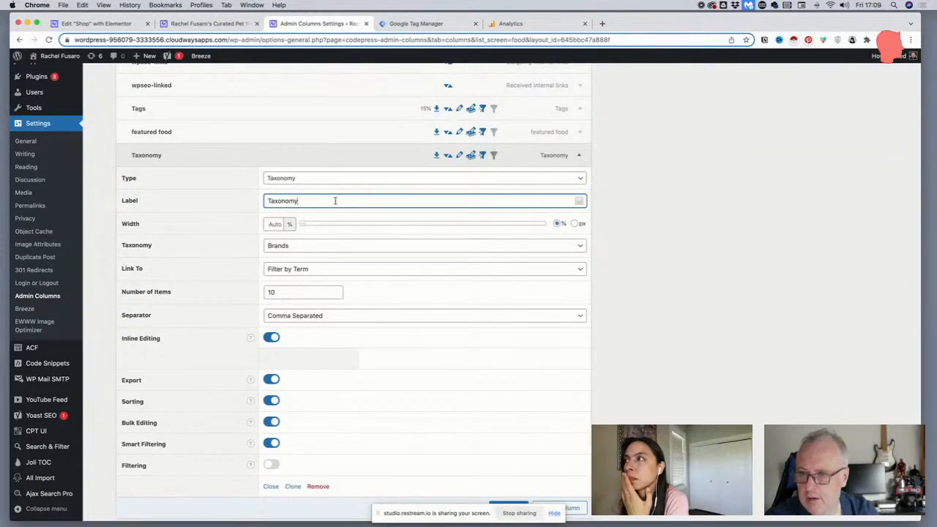
{"action": "left_click", "coordinate": [297, 246]}
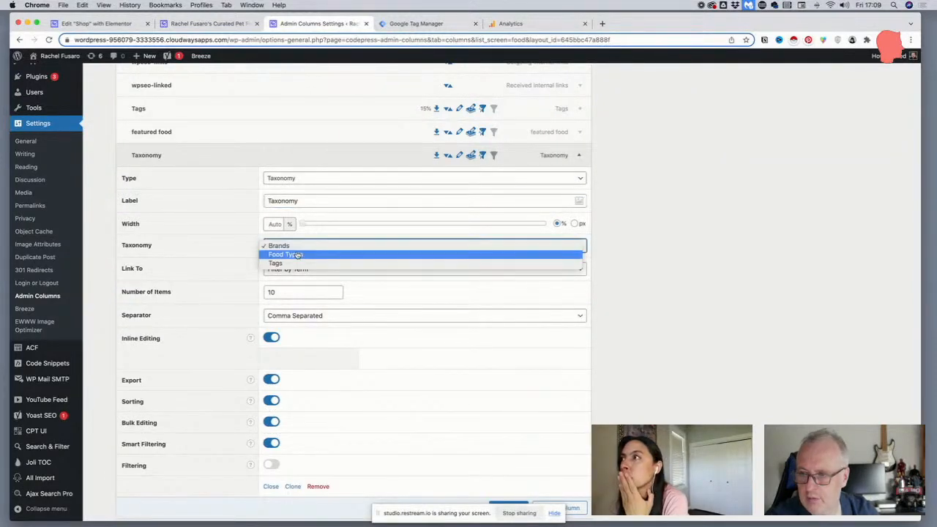
{"action": "left_click", "coordinate": [297, 254]}
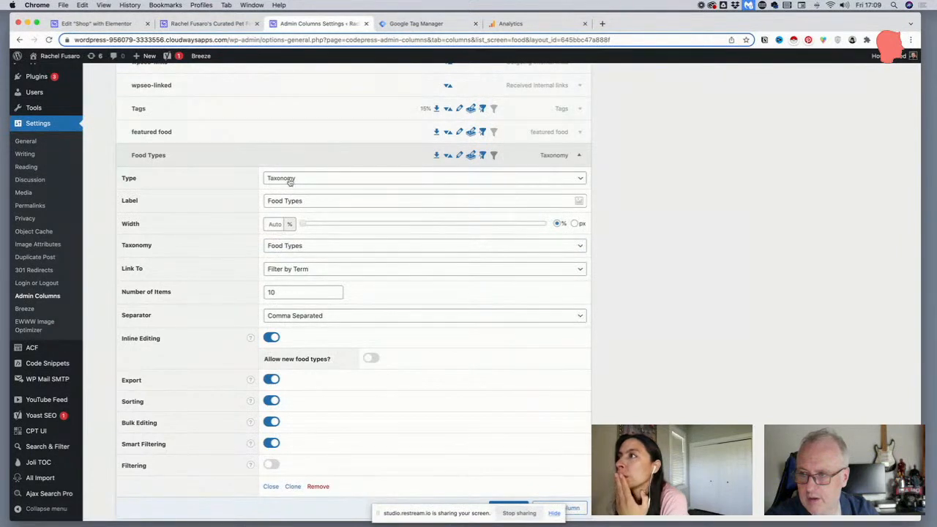
{"action": "scroll", "coordinate": [458, 450], "scroll_direction": "down", "scroll_amount": 2}
{"action": "scroll", "coordinate": [506, 474], "scroll_direction": "up", "scroll_amount": 1}
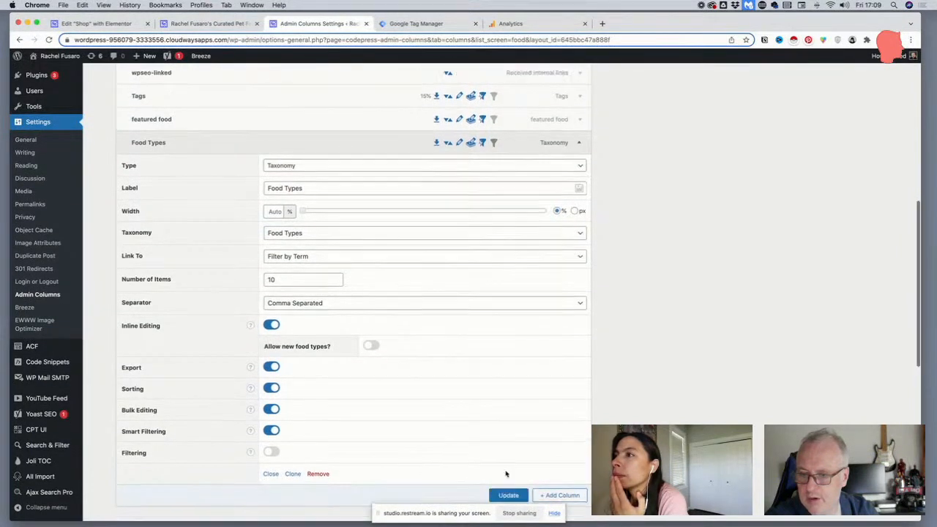
{"action": "scroll", "coordinate": [506, 475], "scroll_direction": "up", "scroll_amount": 3}
{"action": "scroll", "coordinate": [503, 469], "scroll_direction": "down", "scroll_amount": 3}
{"action": "left_click", "coordinate": [505, 466]}
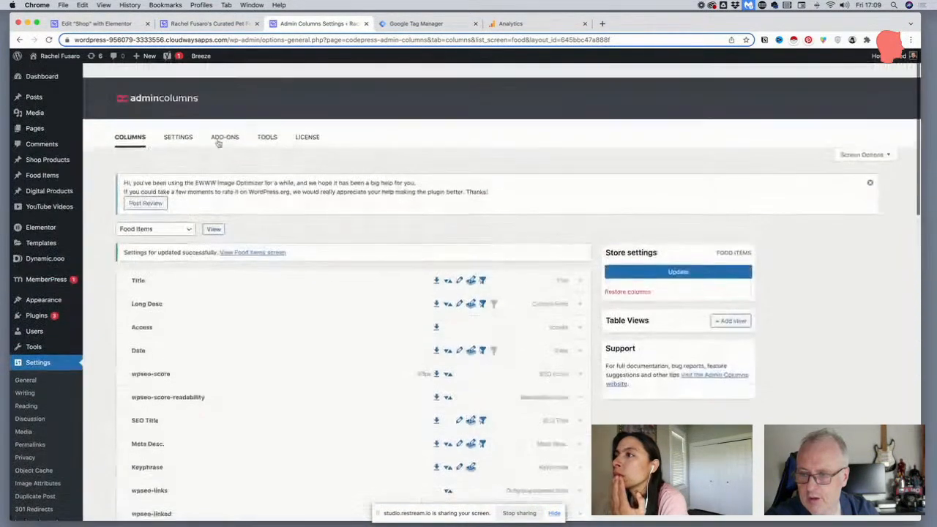
View the Food Items list and filter it to entries whose Food Types is Cooked
{"action": "left_click", "coordinate": [249, 239]}
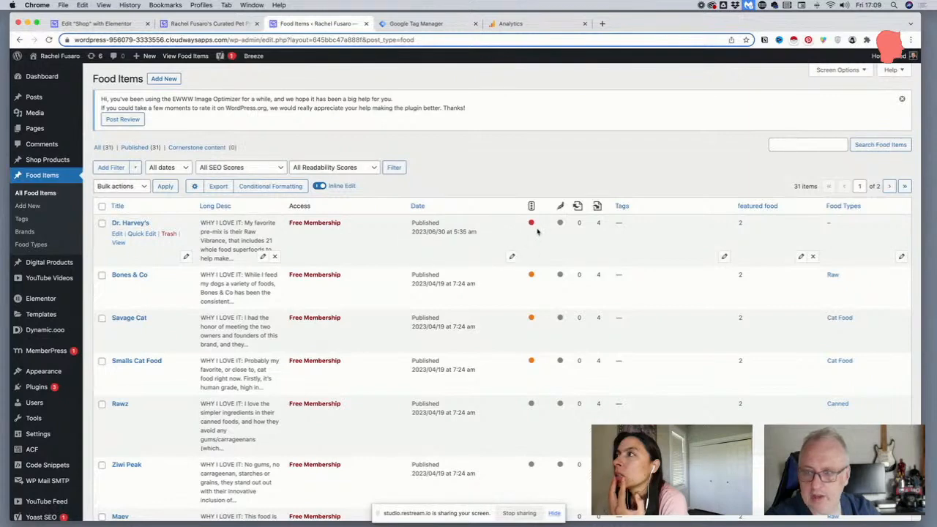
{"action": "left_click", "coordinate": [120, 168]}
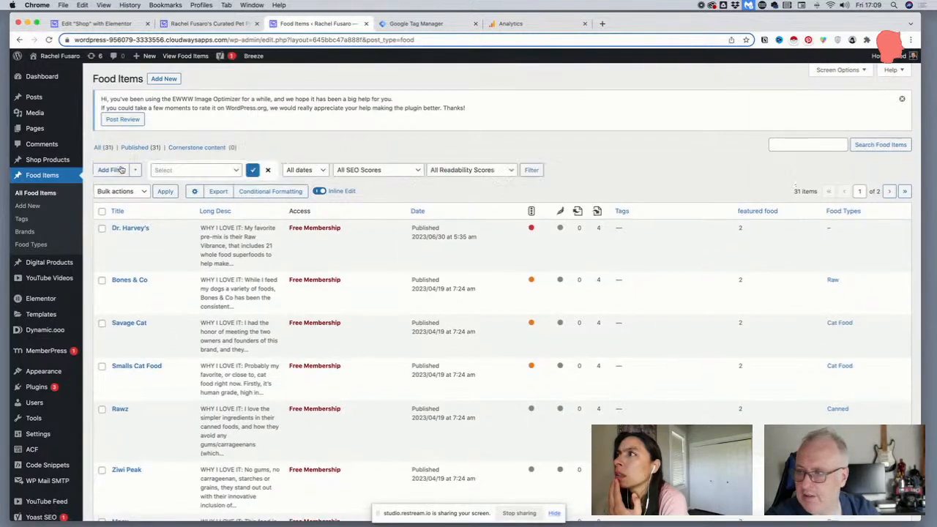
{"action": "left_click", "coordinate": [166, 170]}
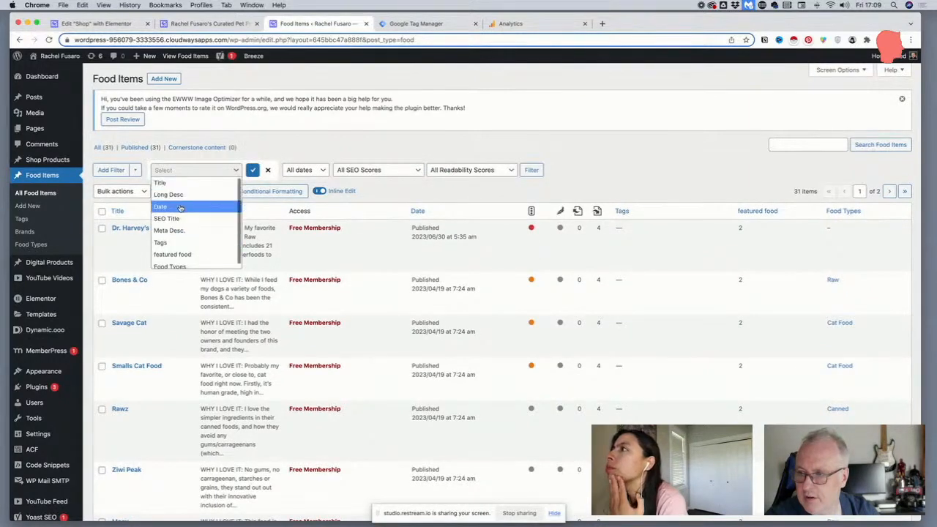
{"action": "left_click", "coordinate": [173, 265]}
{"action": "left_click", "coordinate": [337, 173]}
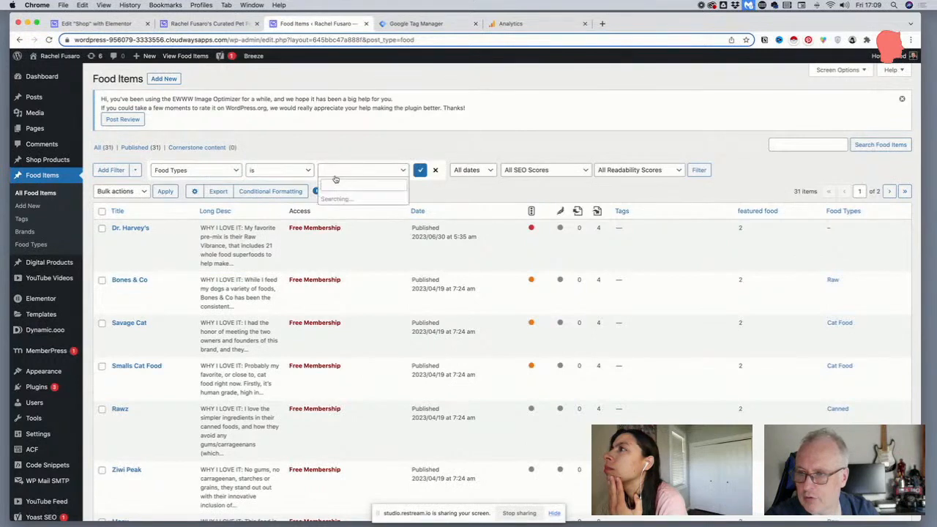
{"action": "type", "text": "cook"}
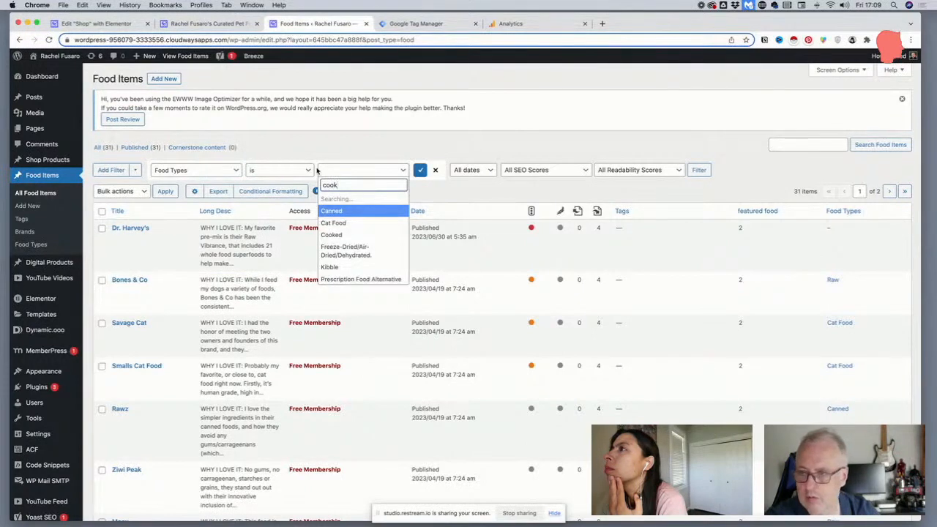
{"action": "left_click", "coordinate": [333, 199]}
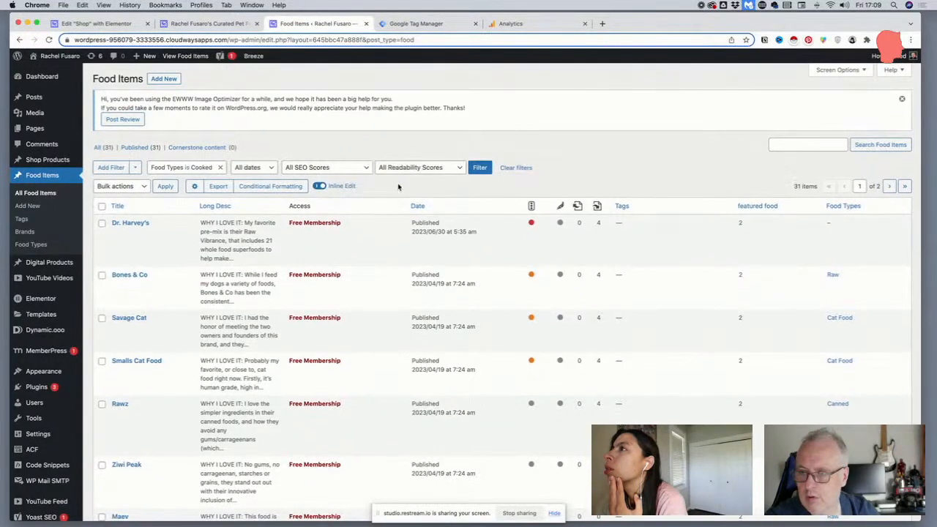
{"action": "left_click", "coordinate": [480, 167]}
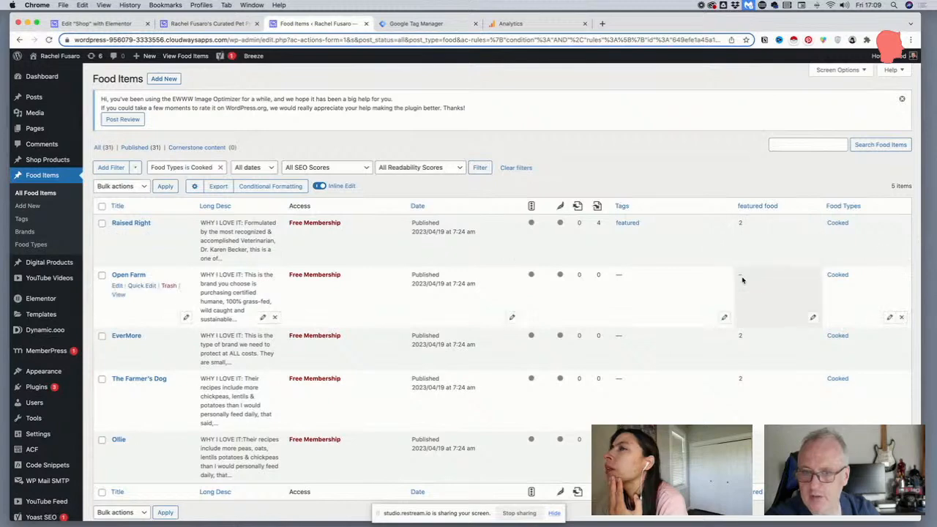
Set Open Farm's featured food value to 2 and reload the live Dog Foods page
{"action": "left_click", "coordinate": [813, 317]}
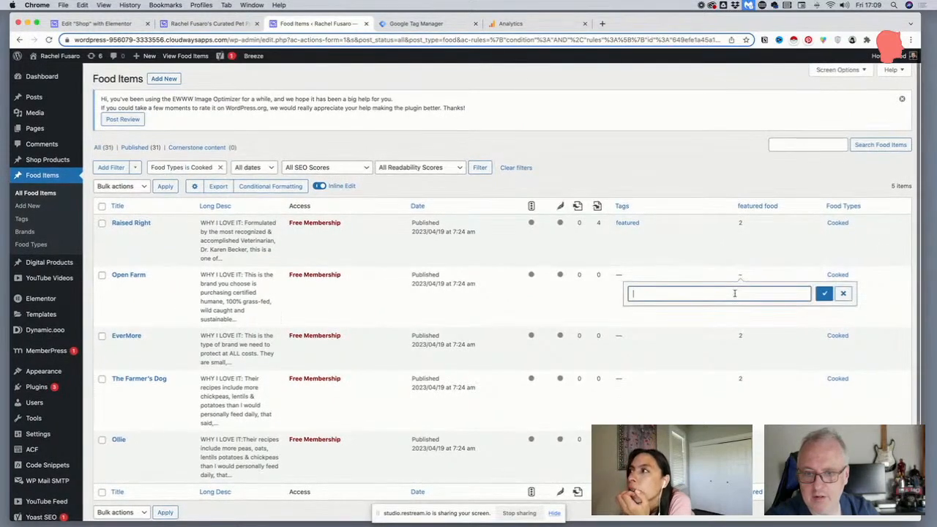
{"action": "left_click", "coordinate": [823, 294]}
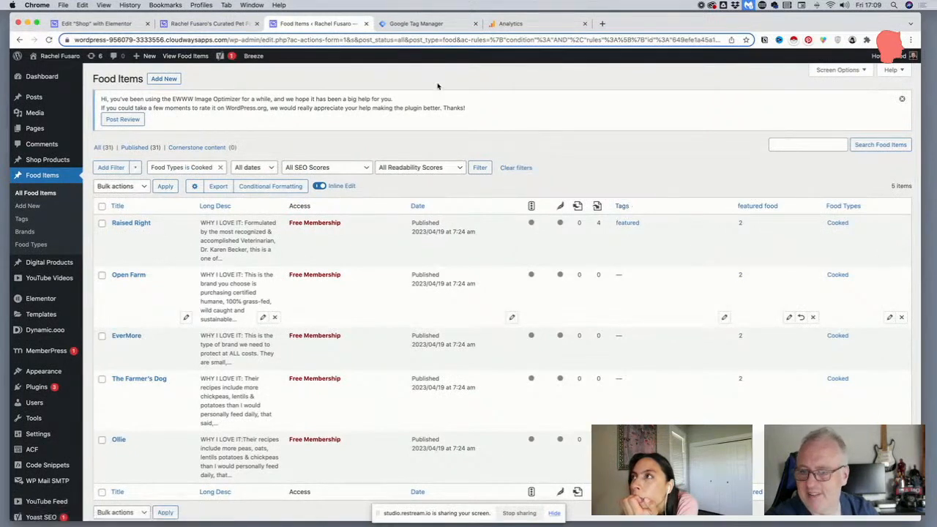
{"action": "key", "text": "ctrl+shift+Tab"}
{"action": "left_click", "coordinate": [328, 40]}
{"action": "key", "text": "Return"}
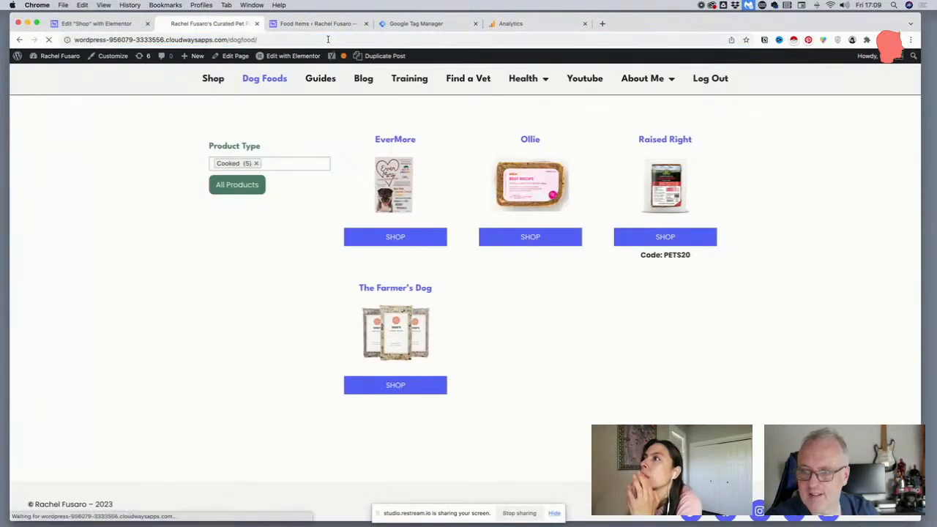
Filter the Dog Foods page by the Cooked product type and check the listed products
{"action": "left_click", "coordinate": [254, 163]}
{"action": "left_click", "coordinate": [240, 199]}
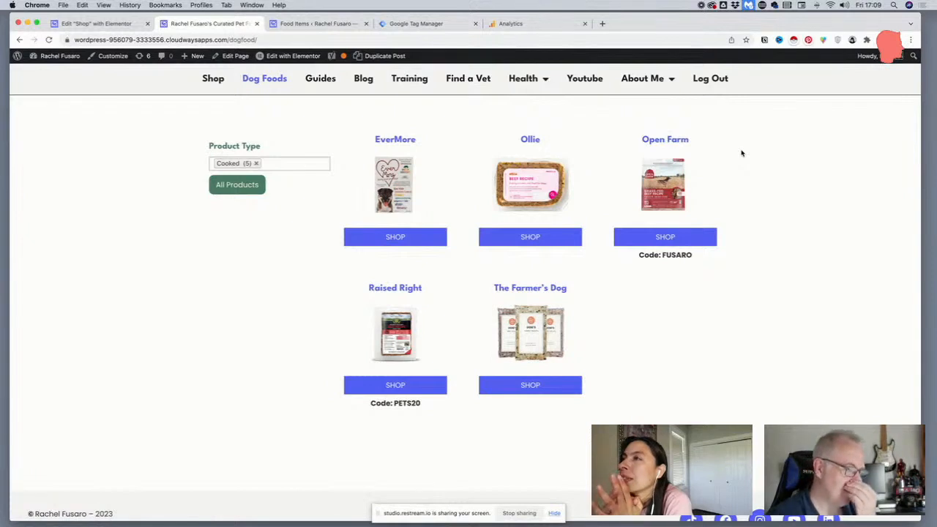
{"action": "scroll", "coordinate": [738, 152], "scroll_direction": "up", "scroll_amount": 1}
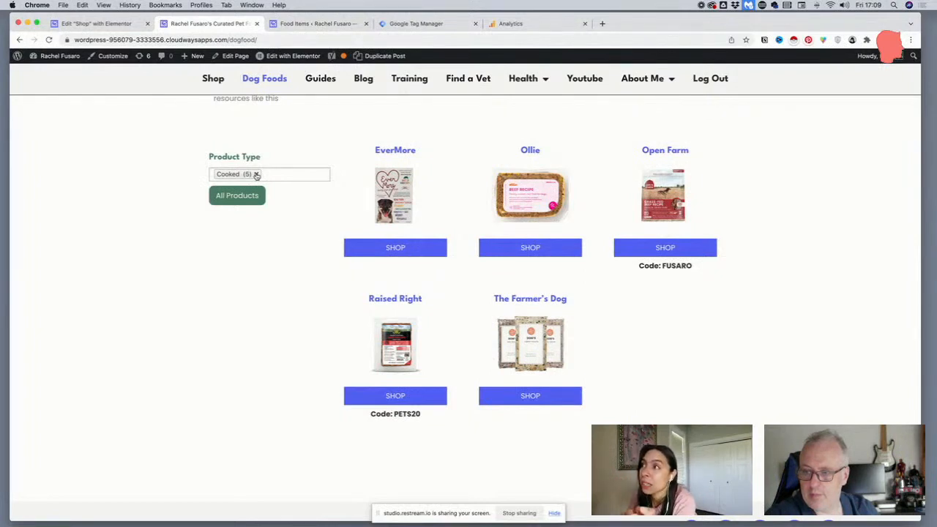
Open the EverMore product page and examine its description, nutrition and price details, pros and cons, and the All Food Brands link above the footer
{"action": "left_click", "coordinate": [386, 212]}
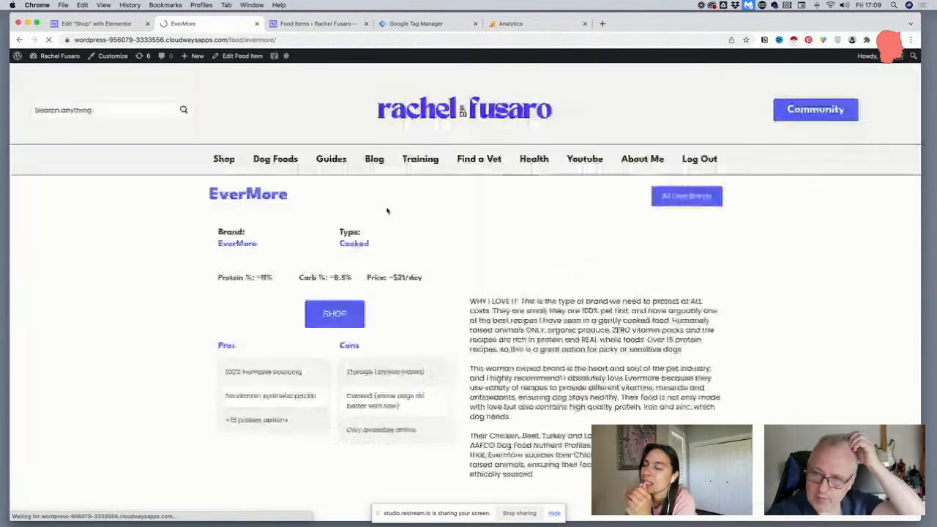
{"action": "scroll", "coordinate": [425, 214], "scroll_direction": "down", "scroll_amount": 2}
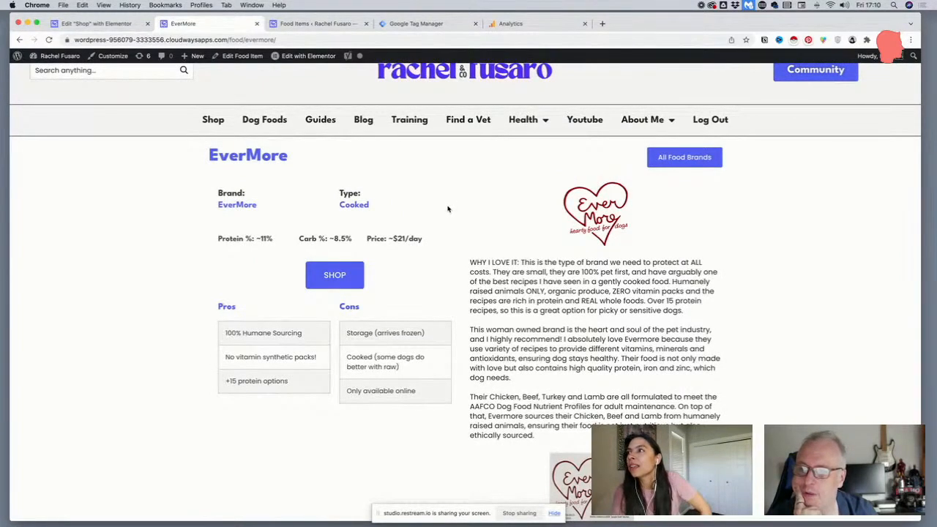
{"action": "scroll", "coordinate": [413, 205], "scroll_direction": "up", "scroll_amount": 1}
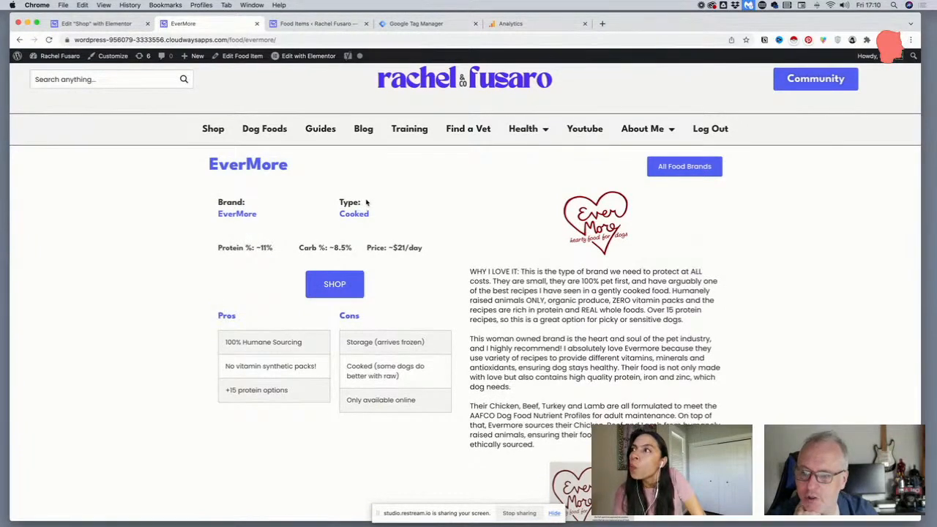
{"action": "scroll", "coordinate": [358, 199], "scroll_direction": "down", "scroll_amount": 3}
{"action": "left_click_drag", "start_coordinate": [436, 237], "coordinate": [495, 344]}
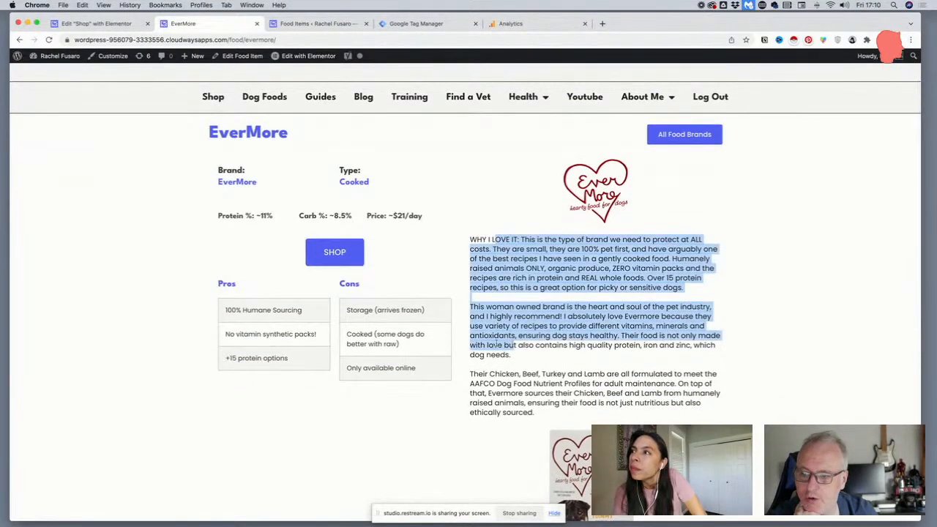
{"action": "left_click", "coordinate": [240, 310]}
{"action": "scroll", "coordinate": [329, 318], "scroll_direction": "down", "scroll_amount": 10}
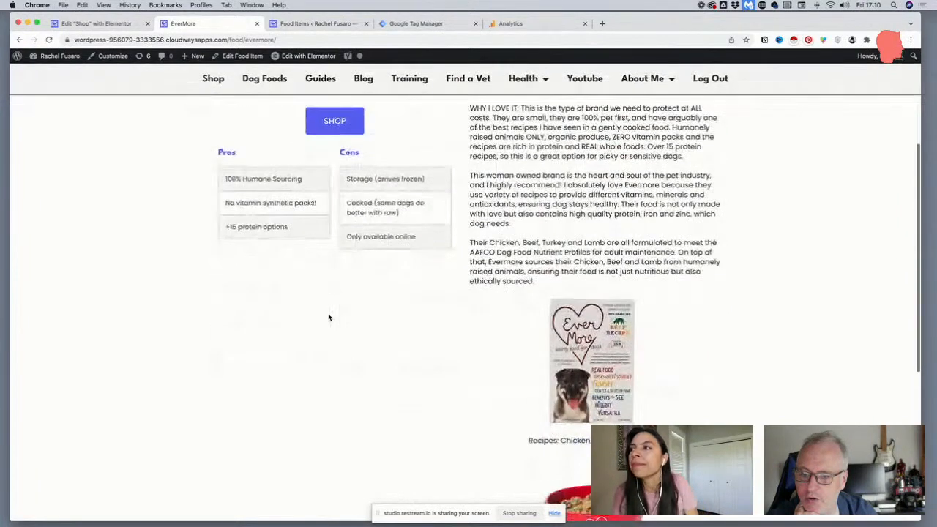
{"action": "scroll", "coordinate": [328, 318], "scroll_direction": "up", "scroll_amount": 12}
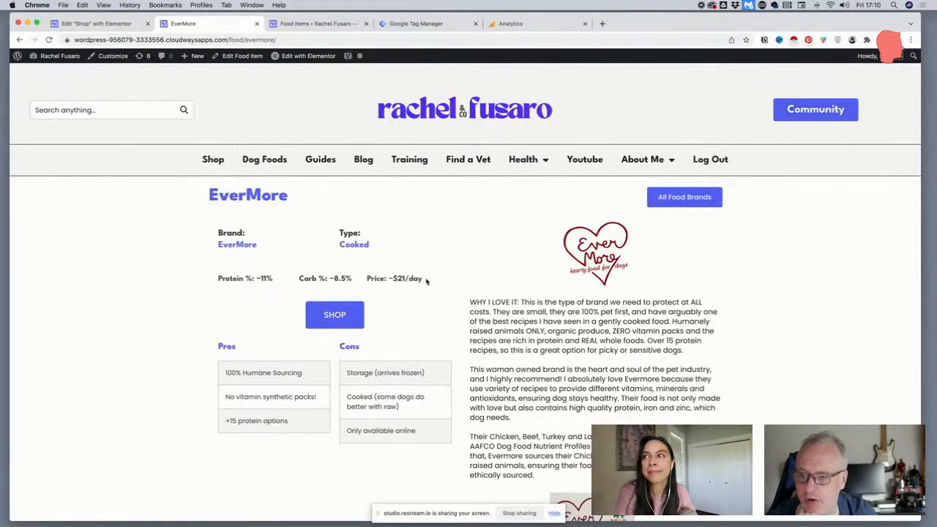
{"action": "left_click_drag", "start_coordinate": [427, 281], "coordinate": [278, 280]}
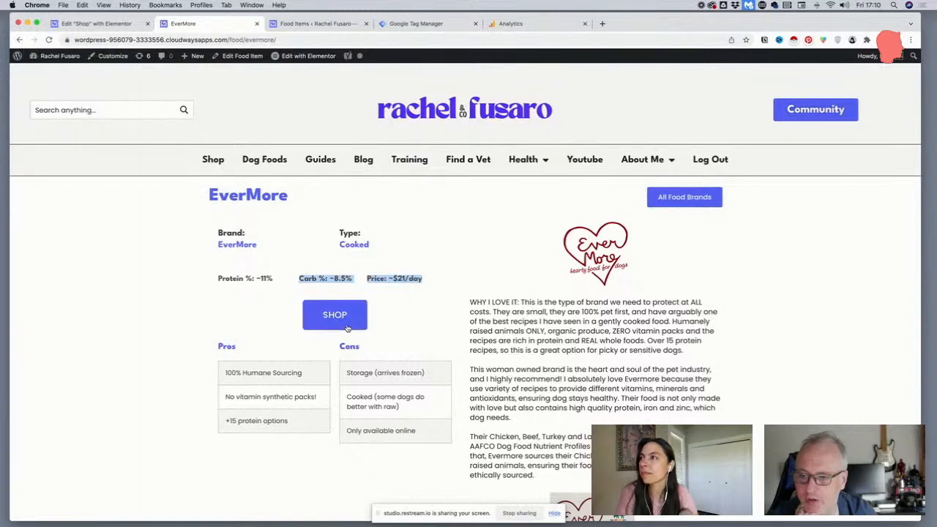
{"action": "scroll", "coordinate": [328, 333], "scroll_direction": "down", "scroll_amount": 15}
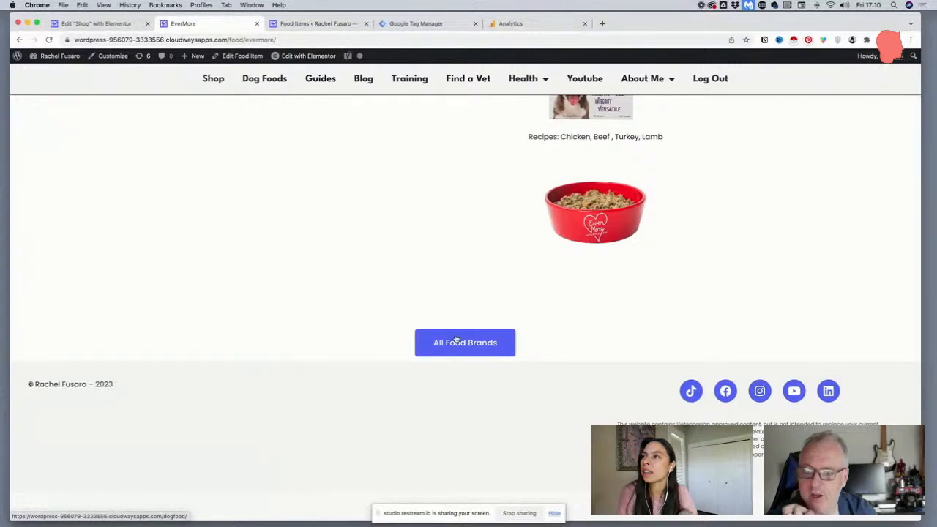
{"action": "left_click_drag", "start_coordinate": [496, 364], "coordinate": [378, 352]}
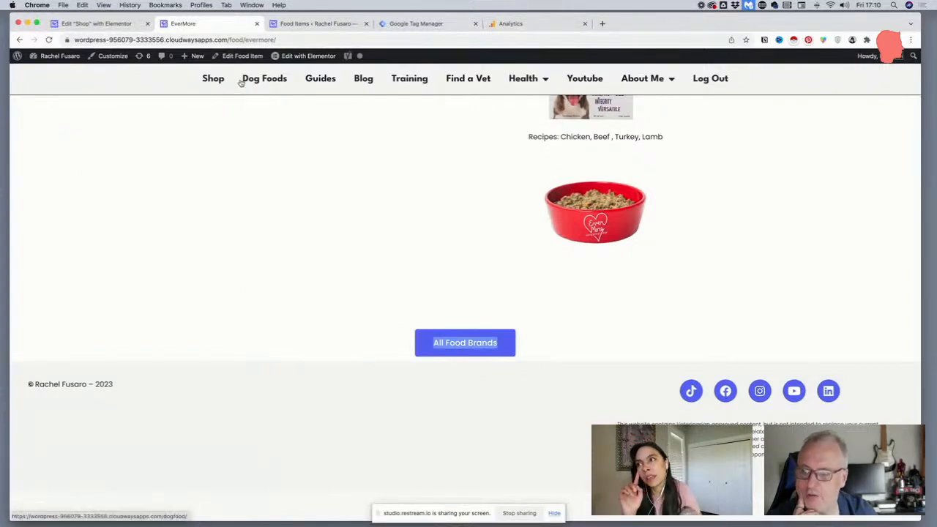
In the Dog Food single post template, give the lower All Food Brands section a 0 px top and 50 px bottom margin and update the template
{"action": "mouse_move", "coordinate": [293, 57]}
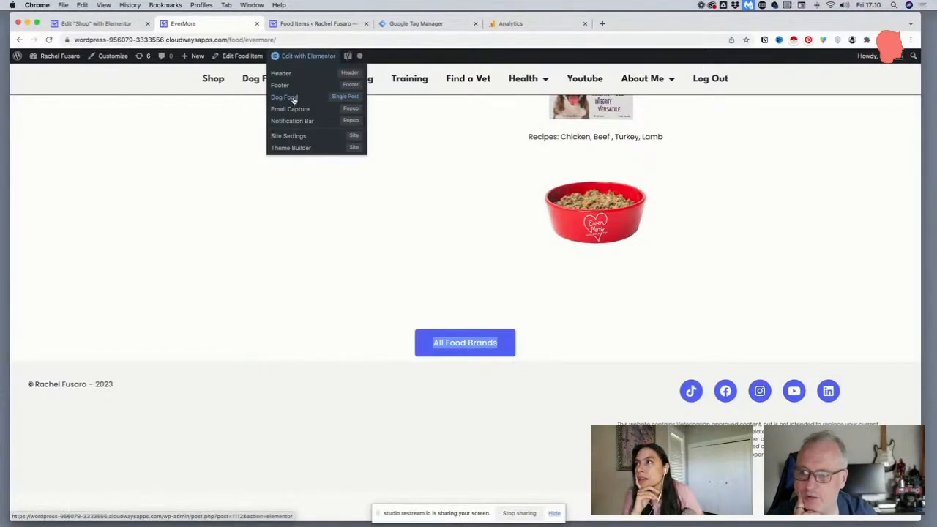
{"action": "left_click", "coordinate": [294, 97]}
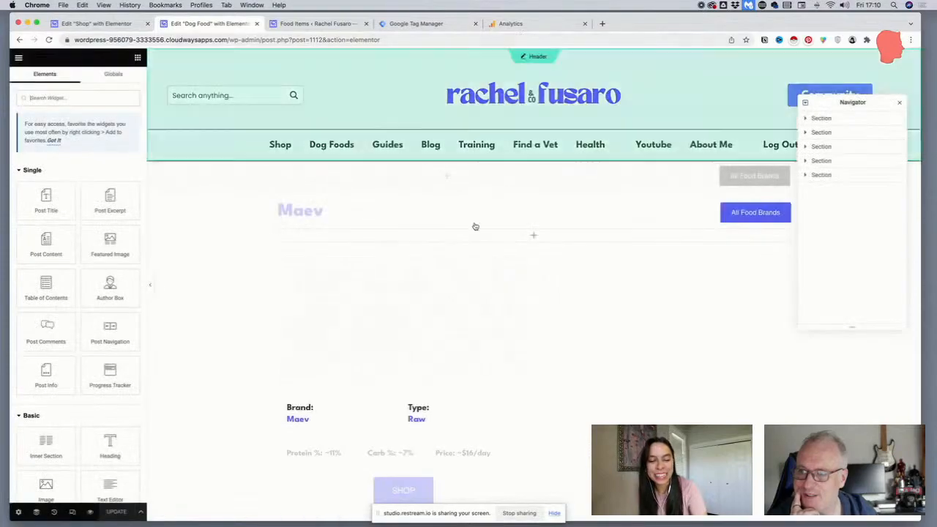
{"action": "scroll", "coordinate": [474, 225], "scroll_direction": "down", "scroll_amount": 10}
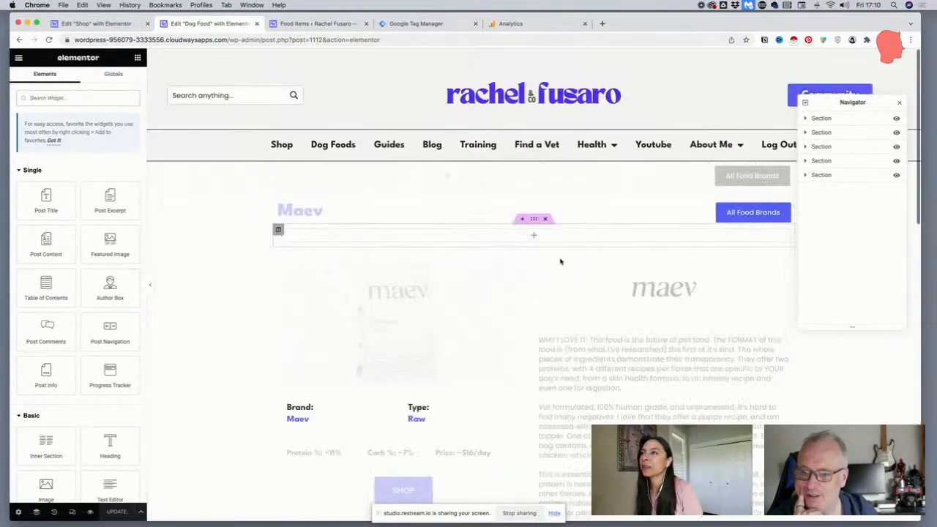
{"action": "scroll", "coordinate": [545, 248], "scroll_direction": "down", "scroll_amount": 1}
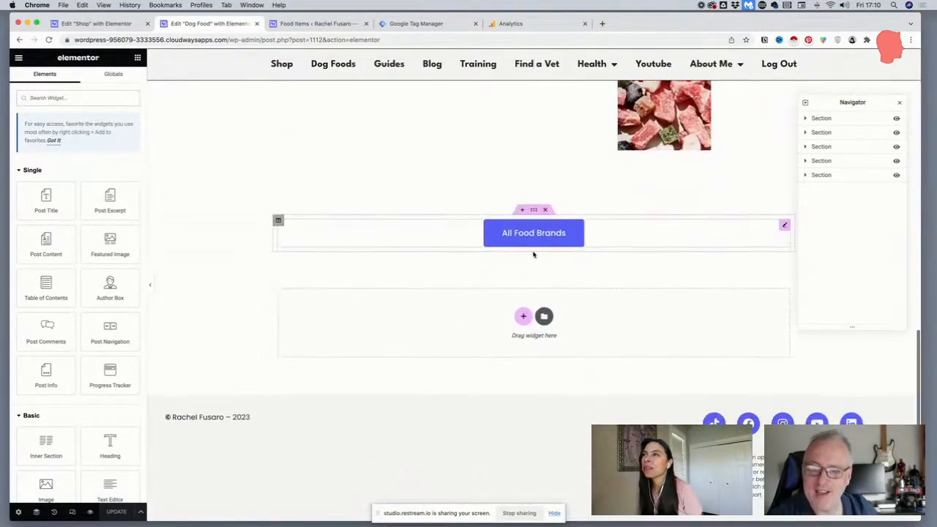
{"action": "left_click", "coordinate": [532, 209]}
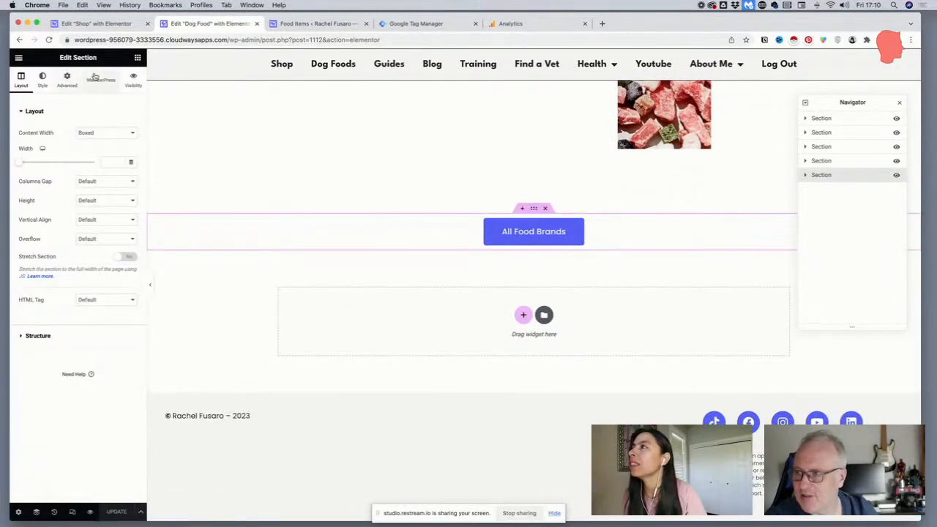
{"action": "left_click", "coordinate": [68, 79]}
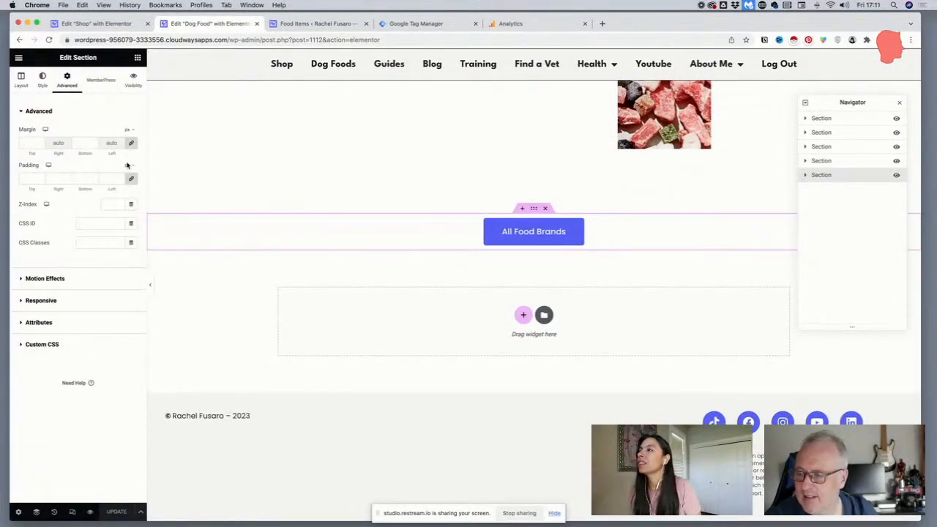
{"action": "left_click", "coordinate": [92, 145]}
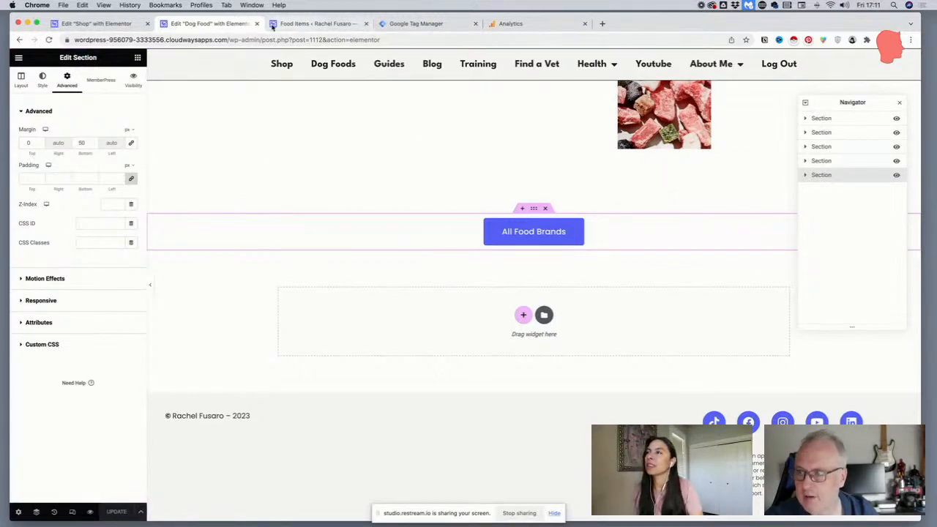
Switch from the Food Items list to the live site and open Medicus Veterinary Diets from the Dog Foods page
{"action": "left_click", "coordinate": [315, 24]}
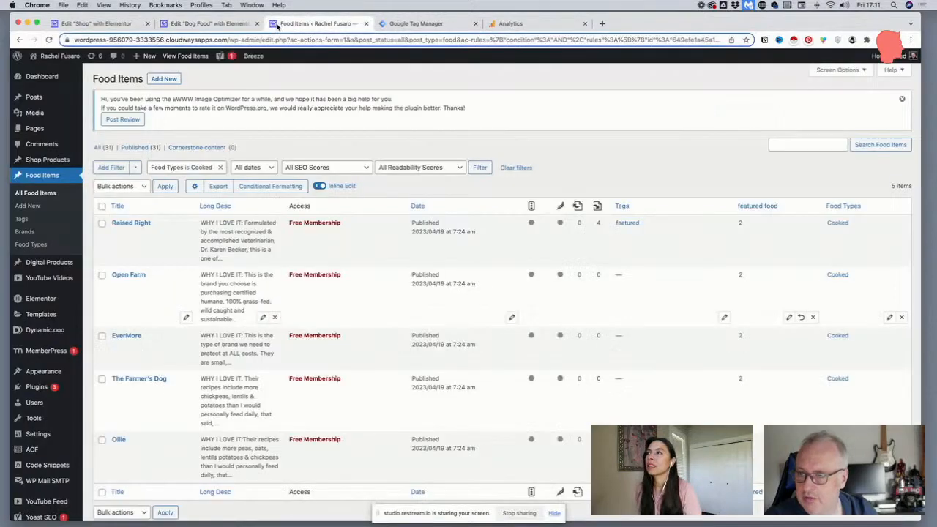
{"action": "left_click", "coordinate": [70, 60]}
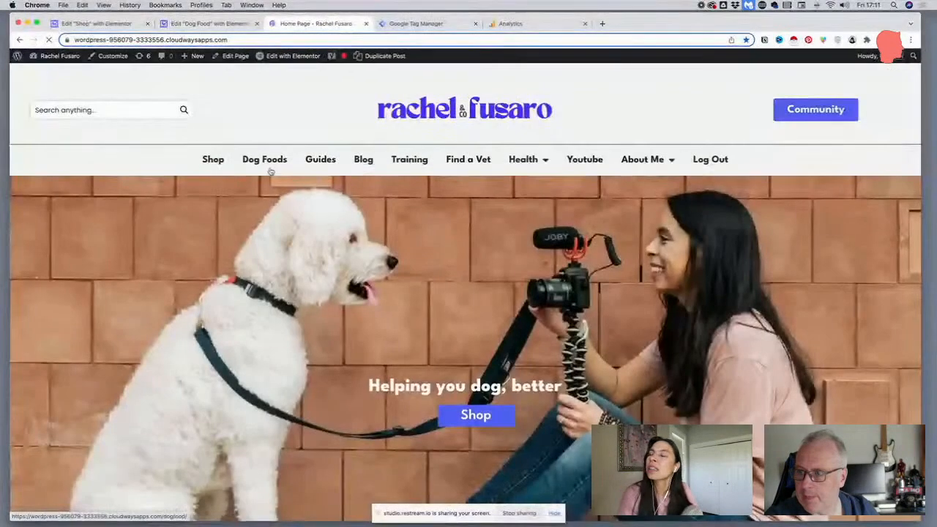
{"action": "left_click", "coordinate": [268, 163]}
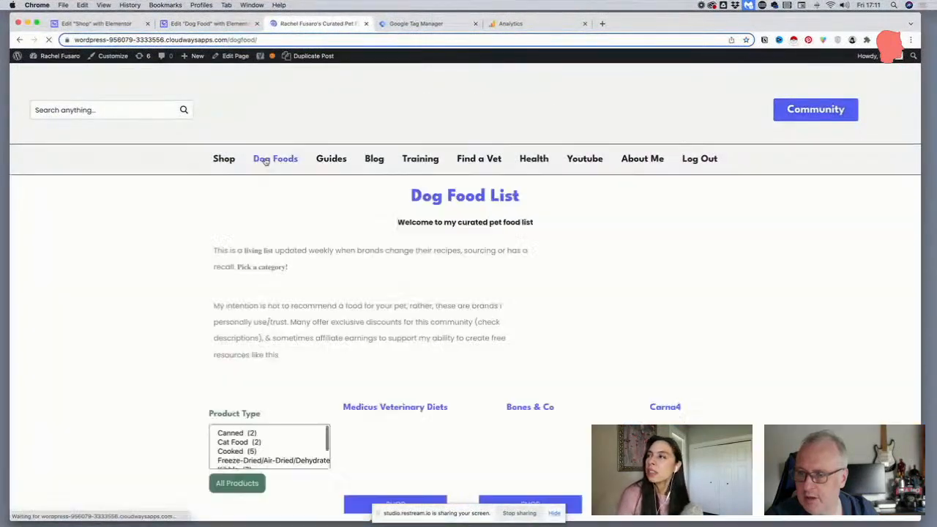
{"action": "scroll", "coordinate": [353, 257], "scroll_direction": "down", "scroll_amount": 3}
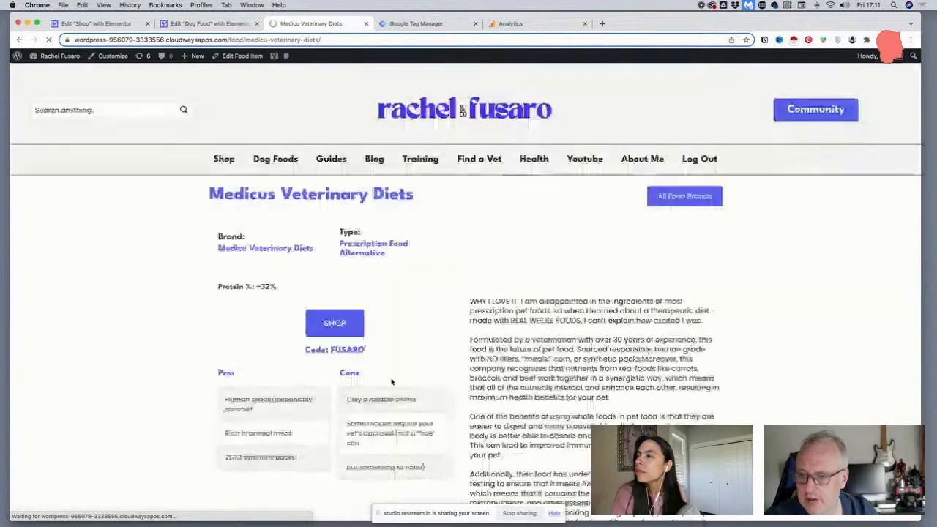
Examine the Medicus Veterinary Diets page's discount code, pros and cons, and the spacing between the lower All Food Brands link and the footer
{"action": "scroll", "coordinate": [376, 319], "scroll_direction": "down", "scroll_amount": 1}
{"action": "left_click_drag", "start_coordinate": [364, 309], "coordinate": [304, 308]}
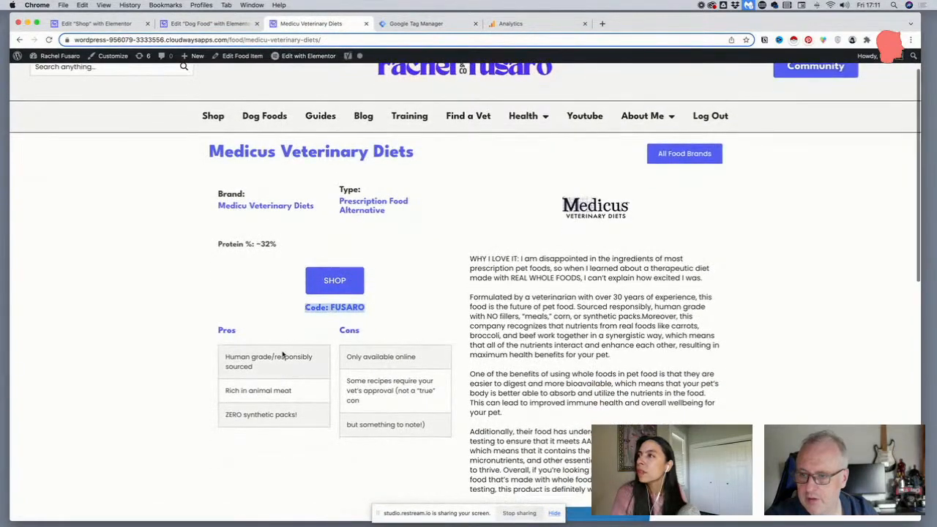
{"action": "scroll", "coordinate": [282, 354], "scroll_direction": "down", "scroll_amount": 1}
{"action": "scroll", "coordinate": [283, 354], "scroll_direction": "down", "scroll_amount": 15}
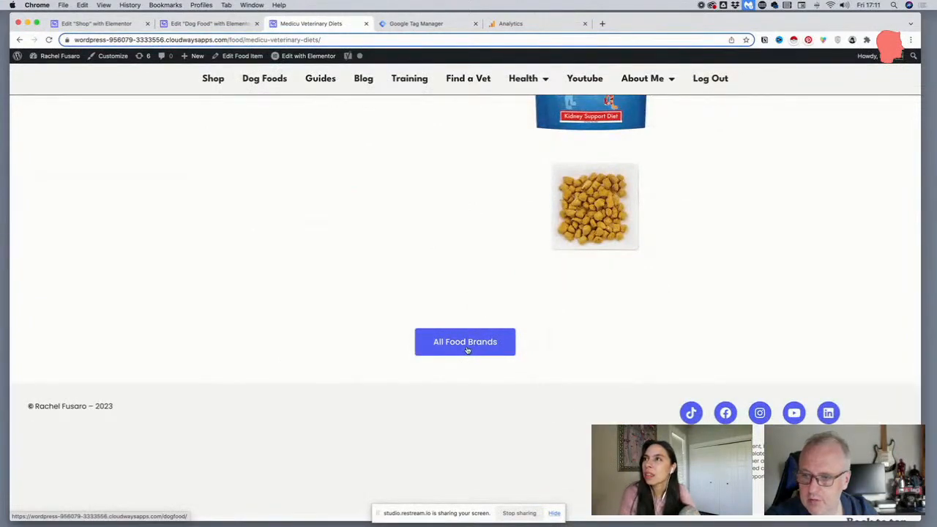
{"action": "scroll", "coordinate": [466, 350], "scroll_direction": "up", "scroll_amount": 15}
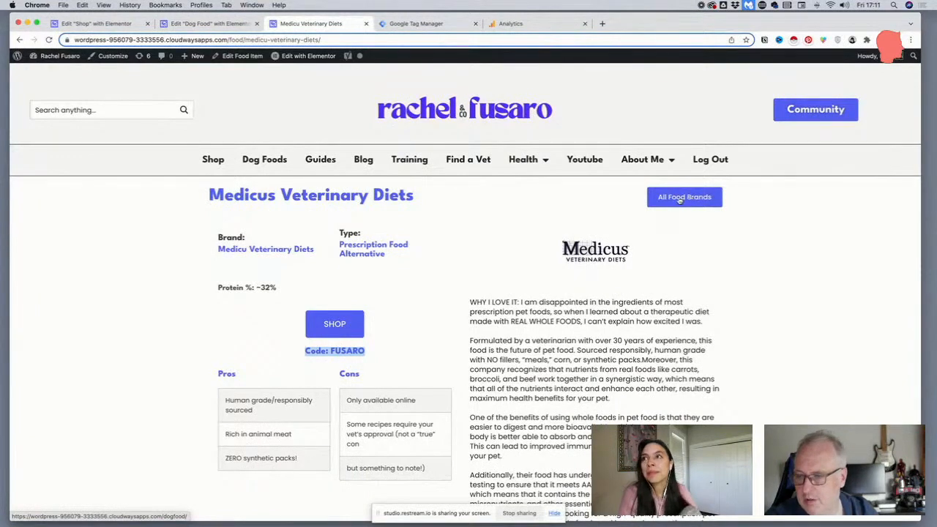
Check the lower part of the Medicus Veterinary Diets page and open the site's Footer template for editing in Elementor
{"action": "scroll", "coordinate": [440, 235], "scroll_direction": "down", "scroll_amount": 15}
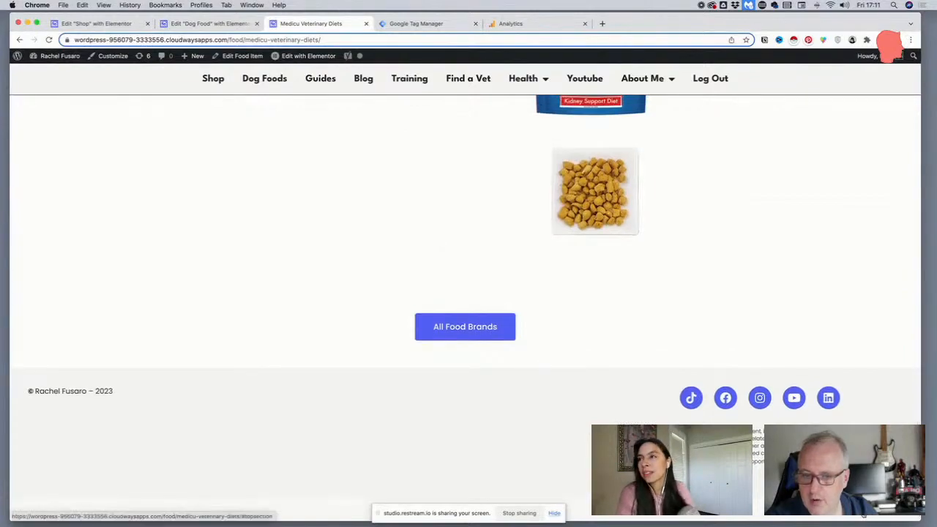
{"action": "left_click", "coordinate": [873, 514]}
{"action": "scroll", "coordinate": [873, 514], "scroll_direction": "down", "scroll_amount": 15}
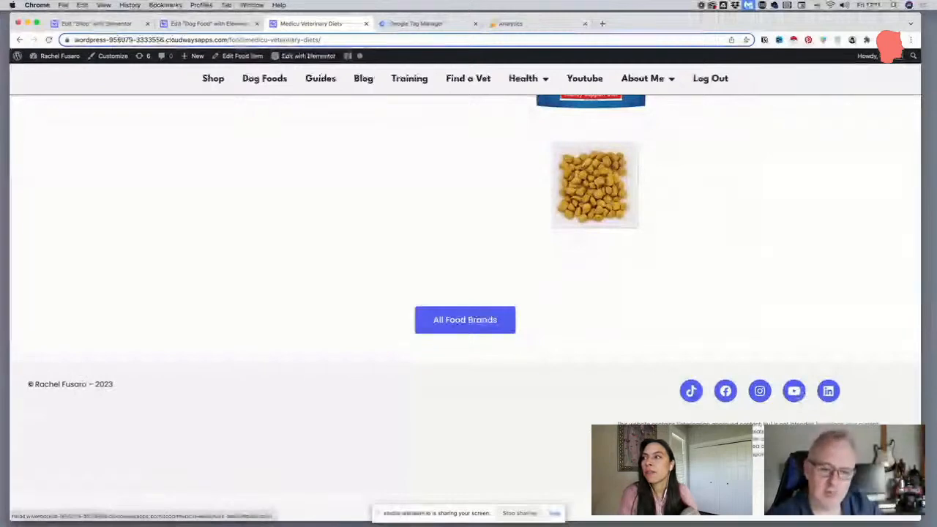
{"action": "mouse_move", "coordinate": [304, 57]}
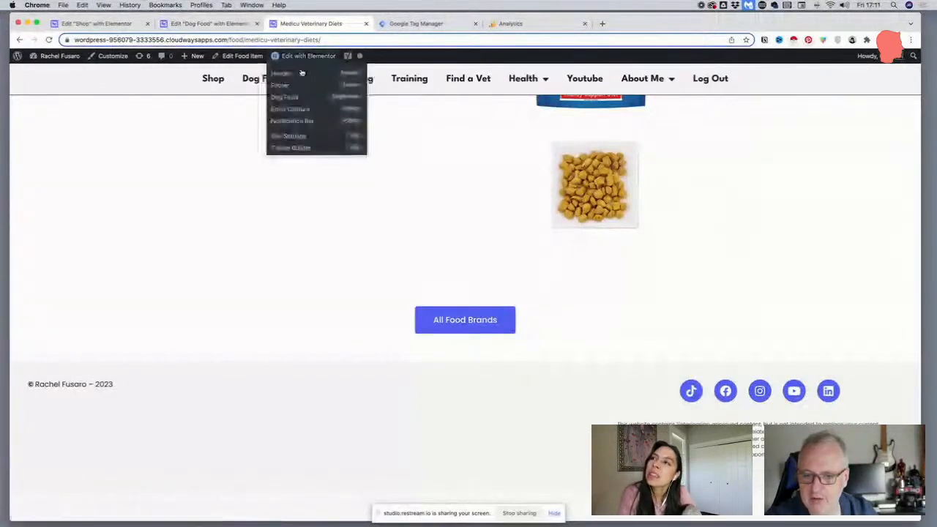
{"action": "left_click", "coordinate": [294, 88]}
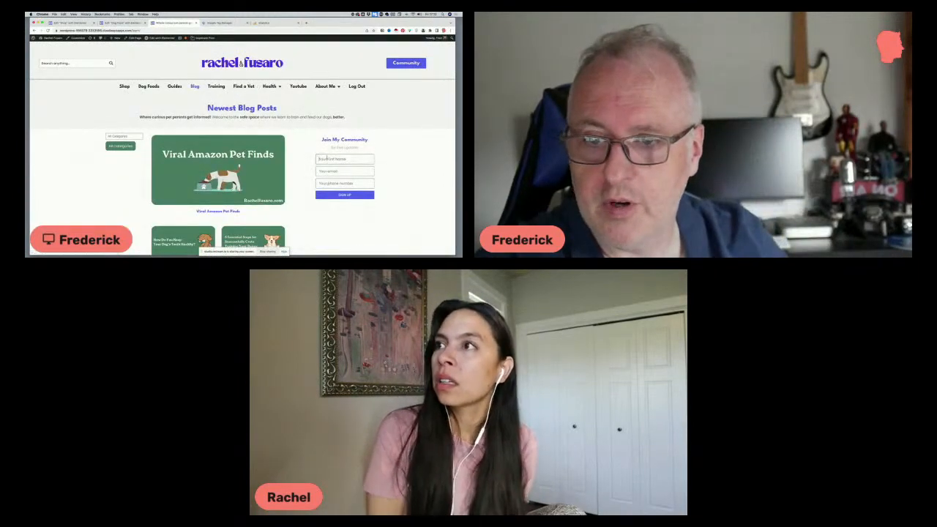
Examine the Blog page's Join My Community signup form and its position beside the newest posts
{"action": "scroll", "coordinate": [319, 158], "scroll_direction": "down", "scroll_amount": 1}
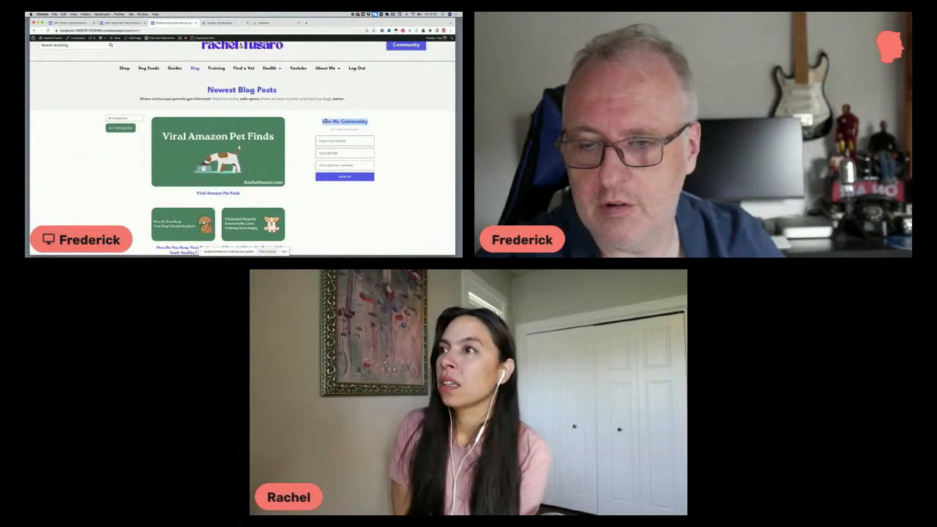
{"action": "scroll", "coordinate": [323, 124], "scroll_direction": "down", "scroll_amount": 1}
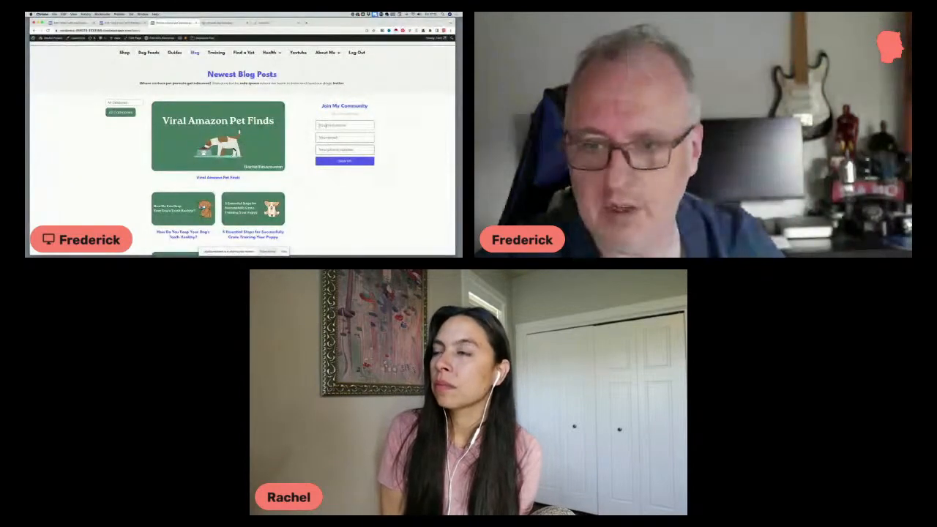
{"action": "scroll", "coordinate": [322, 124], "scroll_direction": "down", "scroll_amount": 2}
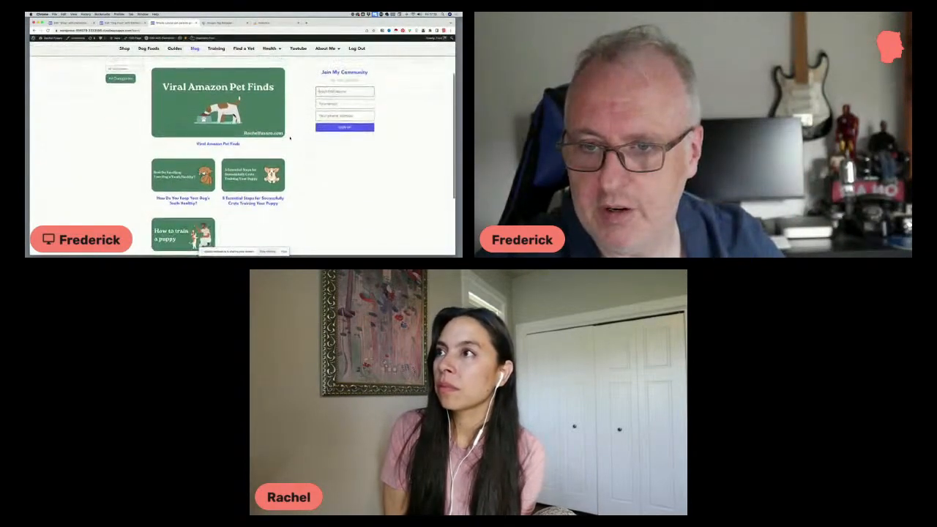
{"action": "scroll", "coordinate": [290, 138], "scroll_direction": "up", "scroll_amount": 2}
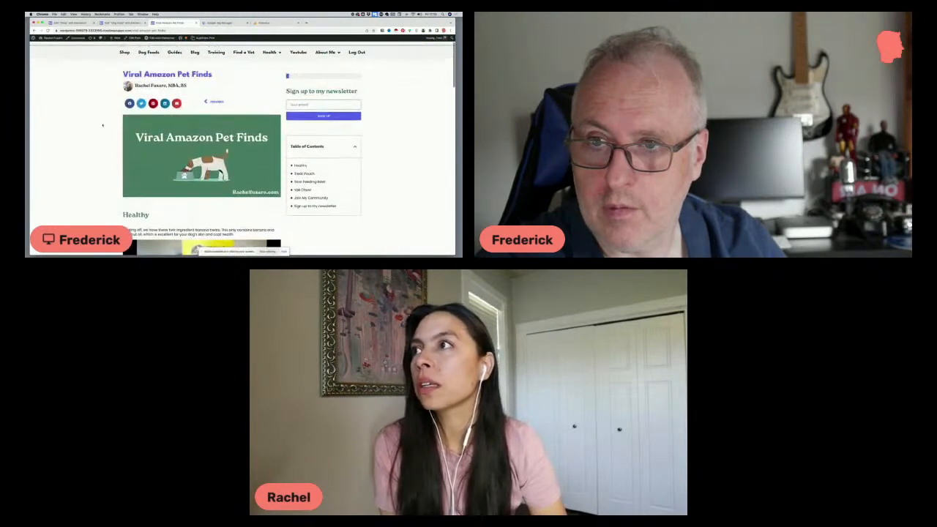
Examine how the Viral Amazon Pet Finds post's sidebar newsletter form and table of contents scroll against the sticky header
{"action": "scroll", "coordinate": [102, 125], "scroll_direction": "down", "scroll_amount": 3}
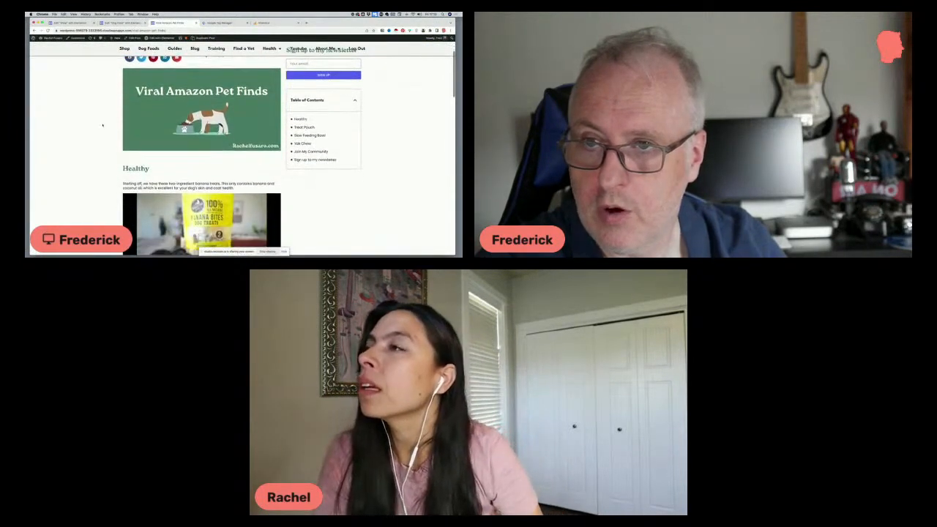
{"action": "scroll", "coordinate": [103, 125], "scroll_direction": "down", "scroll_amount": 1}
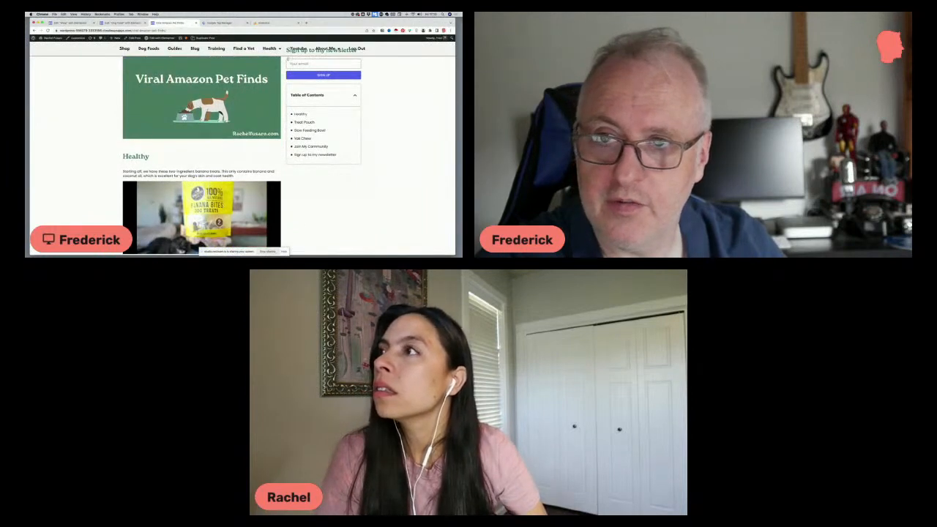
{"action": "scroll", "coordinate": [289, 60], "scroll_direction": "up", "scroll_amount": 1}
{"action": "scroll", "coordinate": [289, 59], "scroll_direction": "down", "scroll_amount": 2}
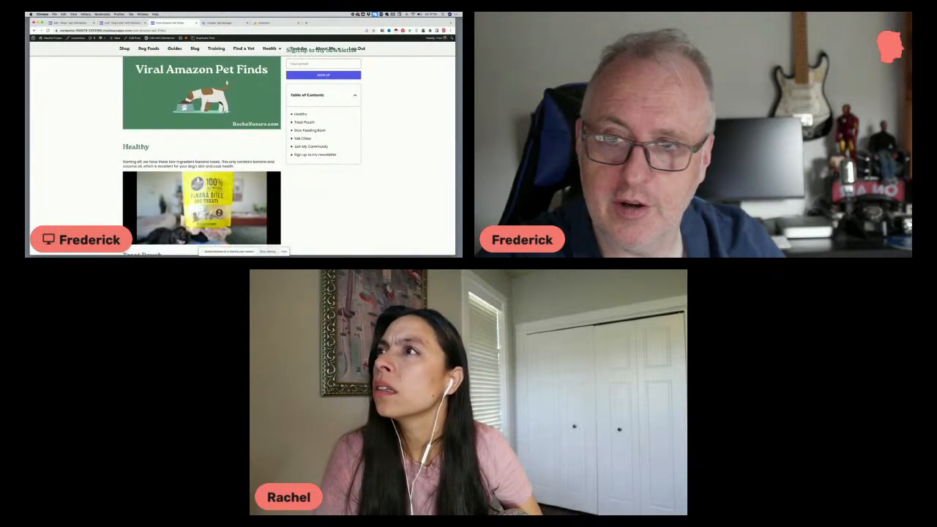
{"action": "scroll", "coordinate": [289, 57], "scroll_direction": "up", "scroll_amount": 4}
{"action": "scroll", "coordinate": [293, 54], "scroll_direction": "down", "scroll_amount": 4}
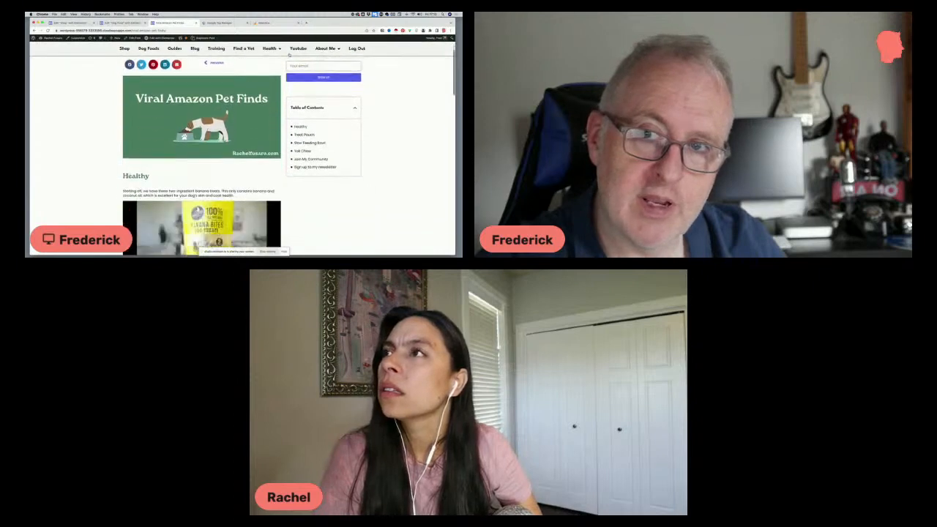
{"action": "scroll", "coordinate": [296, 66], "scroll_direction": "down", "scroll_amount": 2}
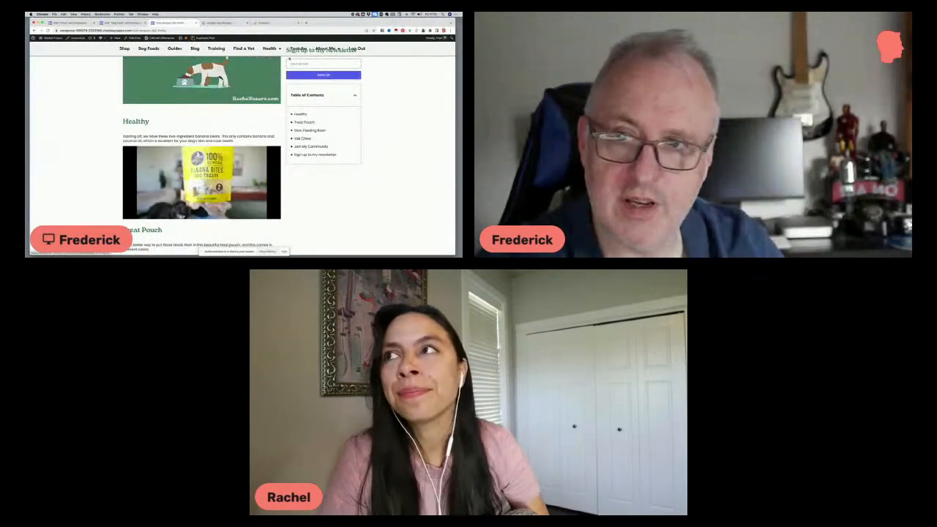
{"action": "scroll", "coordinate": [289, 58], "scroll_direction": "down", "scroll_amount": 1}
{"action": "scroll", "coordinate": [289, 59], "scroll_direction": "up", "scroll_amount": 3}
{"action": "scroll", "coordinate": [316, 56], "scroll_direction": "down", "scroll_amount": 3}
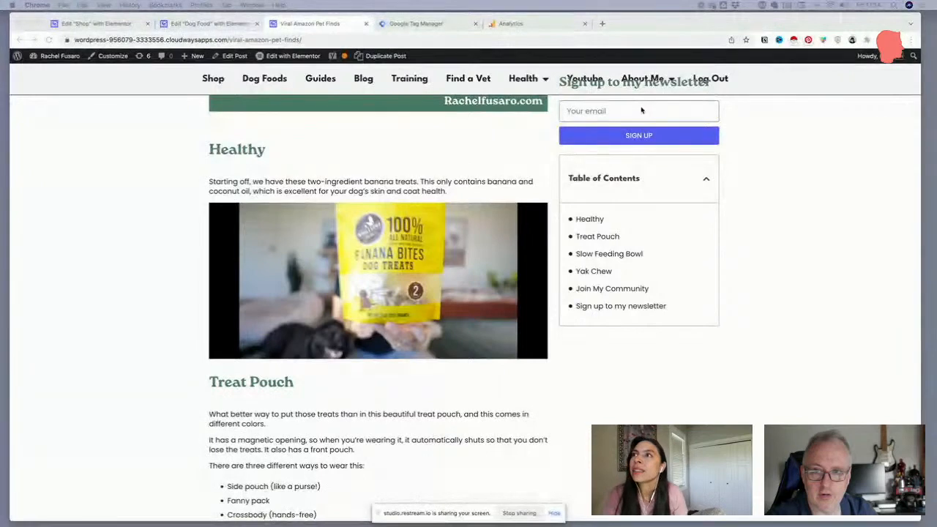
{"action": "scroll", "coordinate": [637, 93], "scroll_direction": "up", "scroll_amount": 2}
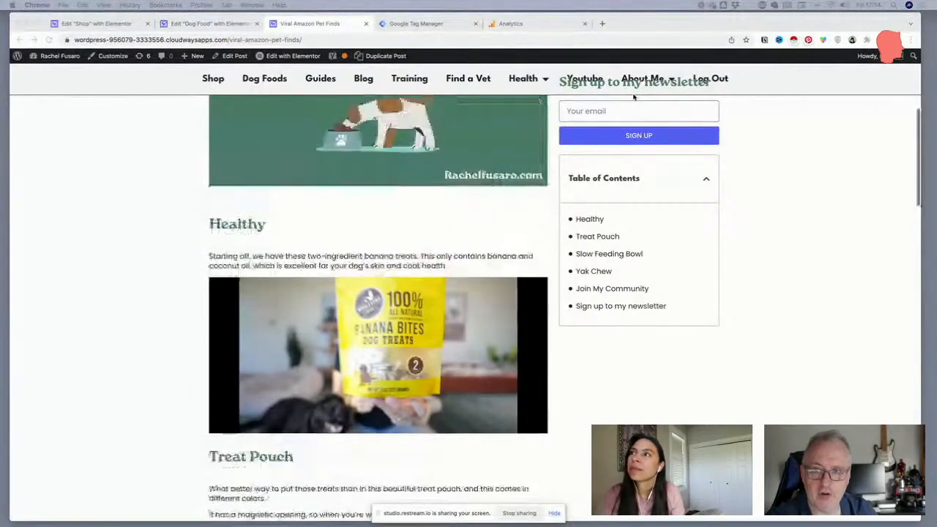
{"action": "scroll", "coordinate": [633, 96], "scroll_direction": "up", "scroll_amount": 5}
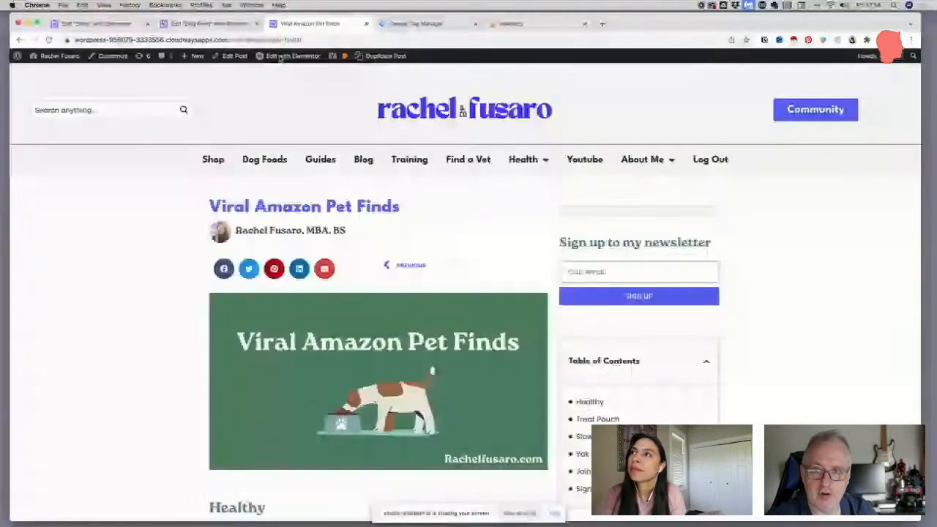
Open the Blog Post template in Elementor from the live post, check its sidebar while scrolling, and close the Navigator
{"action": "mouse_move", "coordinate": [287, 102]}
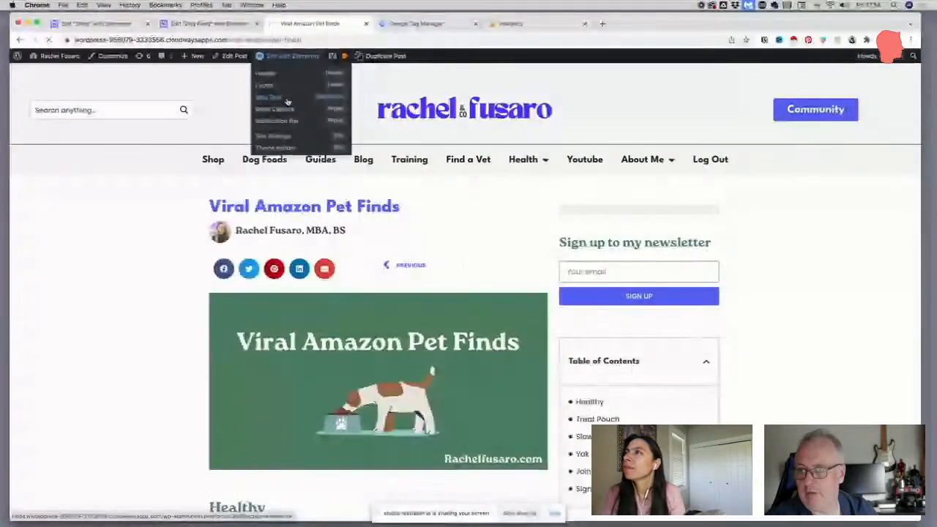
{"action": "left_click", "coordinate": [287, 102]}
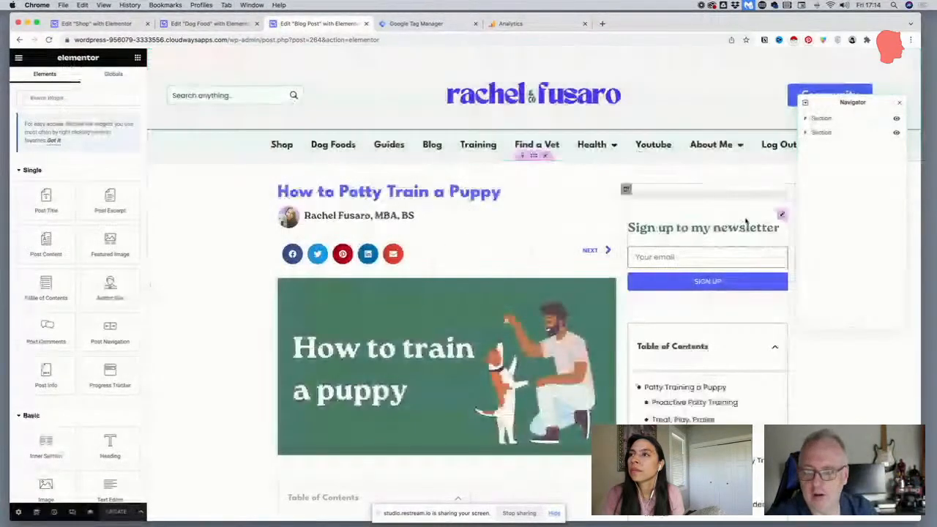
{"action": "scroll", "coordinate": [745, 221], "scroll_direction": "down", "scroll_amount": 5}
{"action": "scroll", "coordinate": [727, 225], "scroll_direction": "down", "scroll_amount": 1}
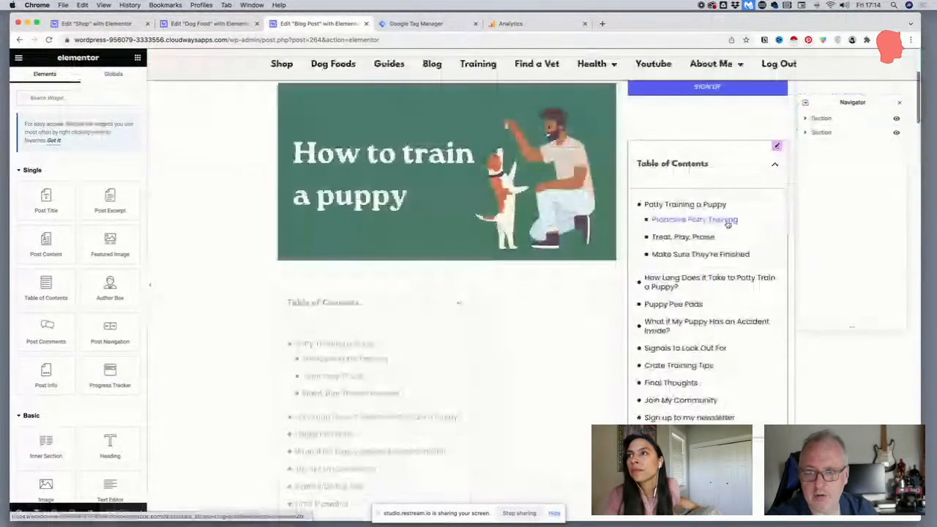
{"action": "scroll", "coordinate": [727, 224], "scroll_direction": "up", "scroll_amount": 2}
{"action": "scroll", "coordinate": [727, 224], "scroll_direction": "down", "scroll_amount": 2}
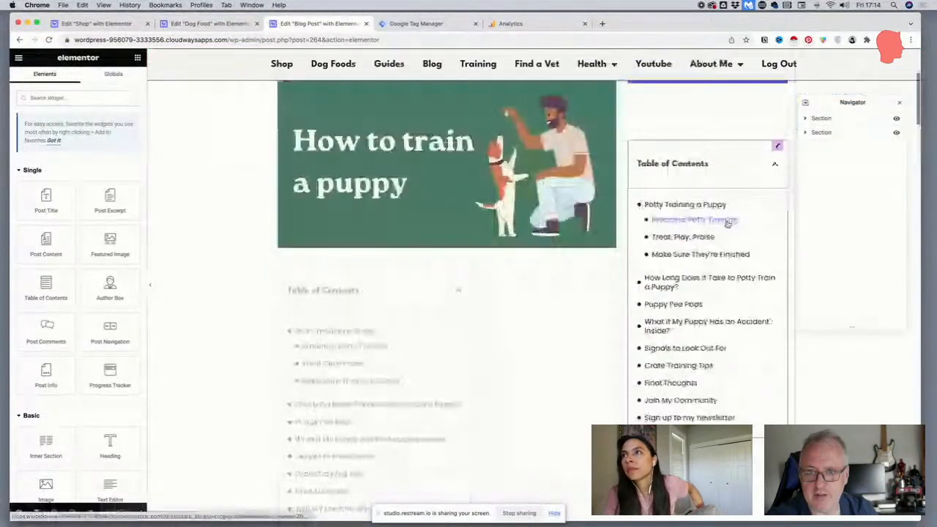
{"action": "scroll", "coordinate": [728, 223], "scroll_direction": "up", "scroll_amount": 4}
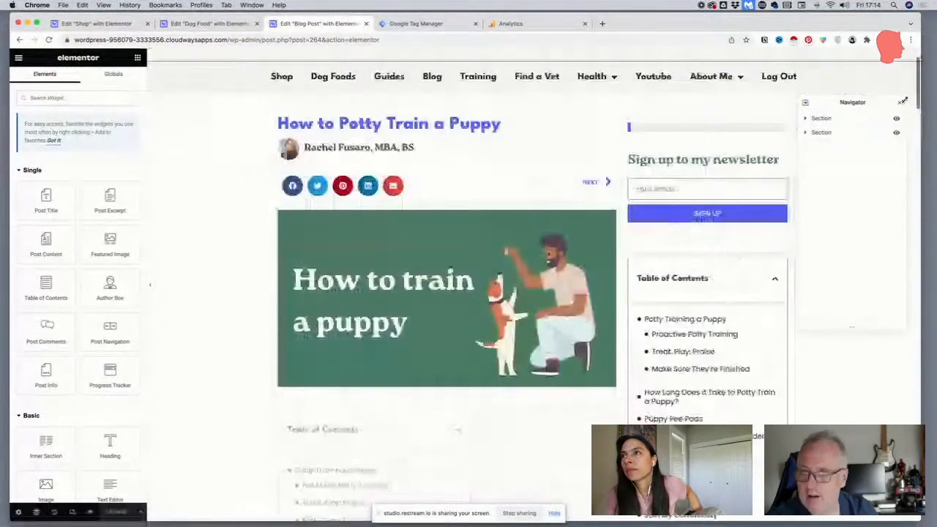
{"action": "left_click", "coordinate": [902, 102]}
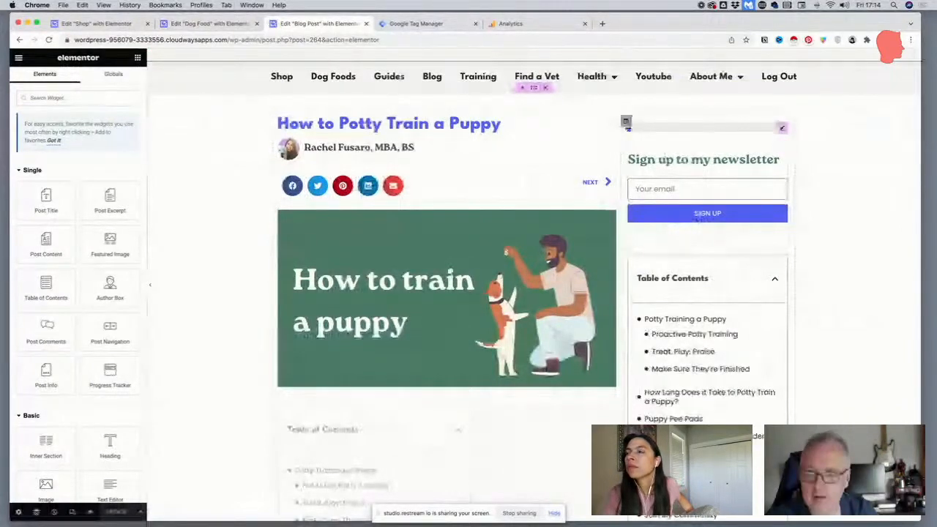
Replace the Blog Post template's sidebar newsletter form with the global Join My Community form, placed directly under the progress tracker
{"action": "scroll", "coordinate": [697, 218], "scroll_direction": "down", "scroll_amount": 1}
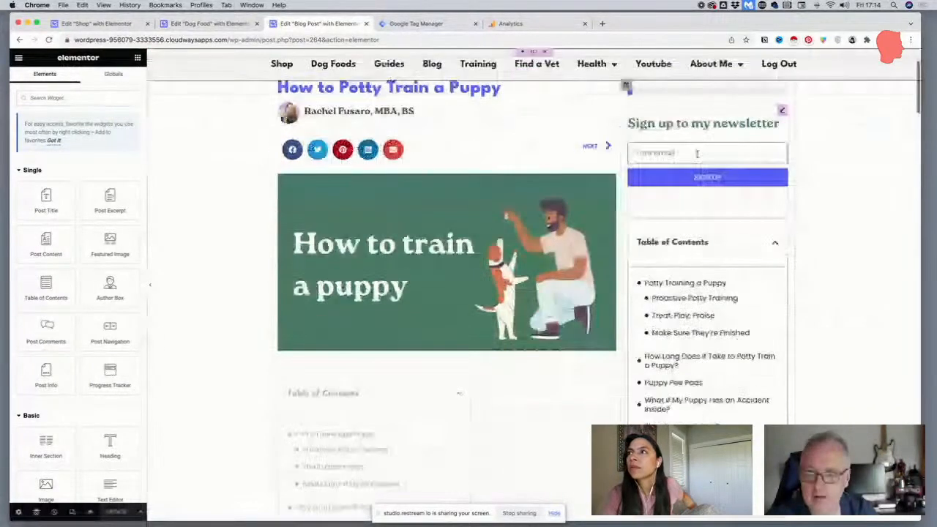
{"action": "left_click", "coordinate": [781, 111]}
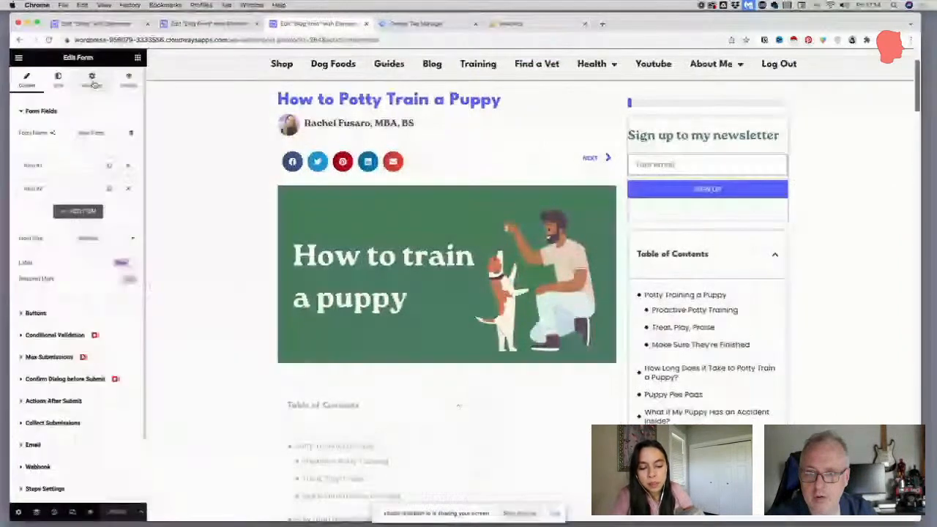
{"action": "left_click", "coordinate": [93, 83]}
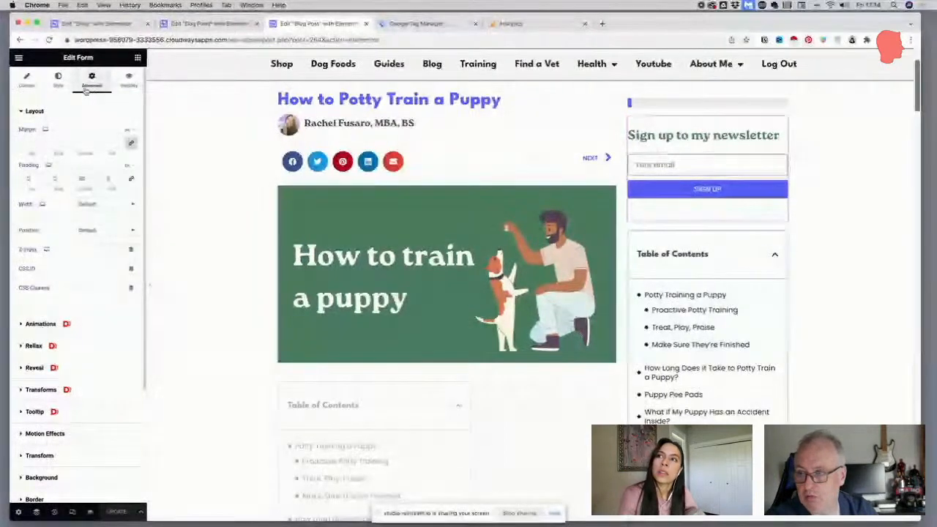
{"action": "left_click", "coordinate": [137, 57]}
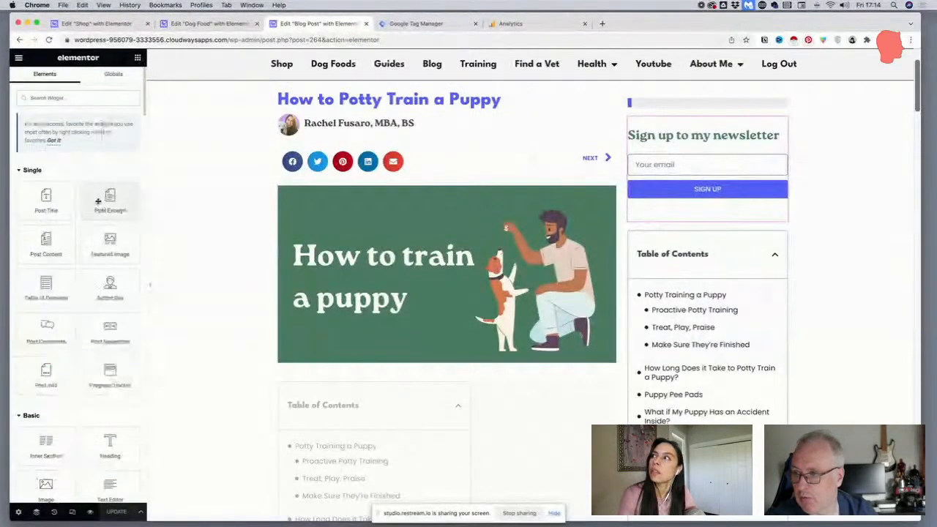
{"action": "left_click", "coordinate": [114, 74]}
{"action": "left_click_drag", "start_coordinate": [109, 132], "coordinate": [688, 123]}
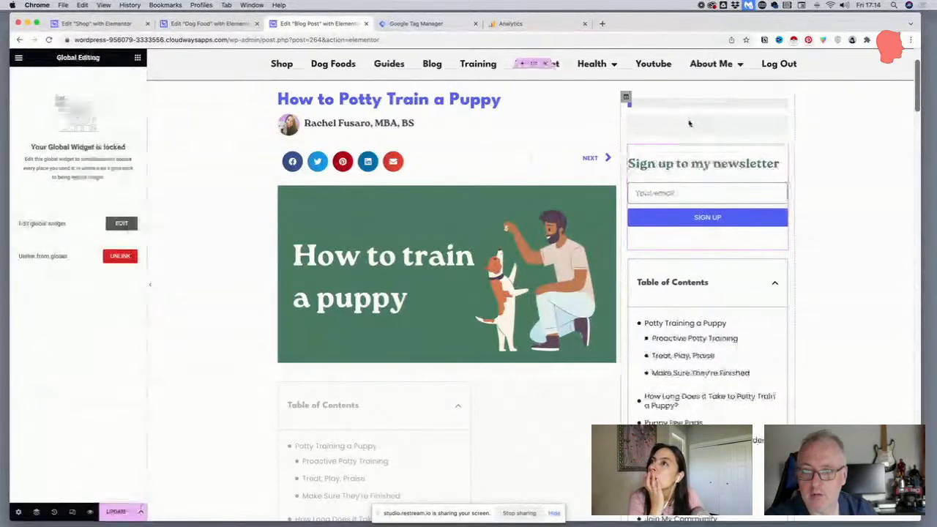
{"action": "right_click", "coordinate": [789, 326]}
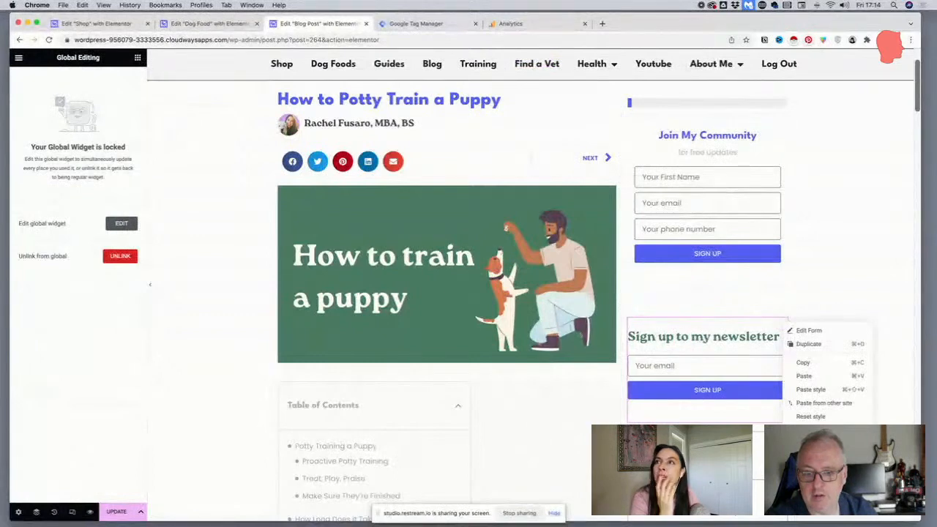
{"action": "left_click", "coordinate": [803, 471]}
Set the sidebar progress tracker's sticky offset to 25 and check its position against the header while scrolling
{"action": "scroll", "coordinate": [742, 307], "scroll_direction": "down", "scroll_amount": 2}
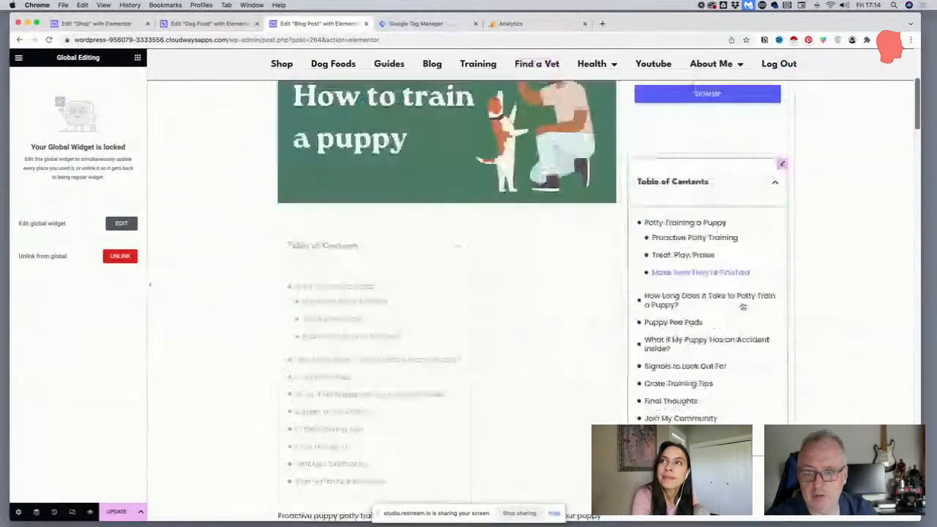
{"action": "scroll", "coordinate": [742, 307], "scroll_direction": "up", "scroll_amount": 2}
{"action": "scroll", "coordinate": [741, 308], "scroll_direction": "down", "scroll_amount": 4}
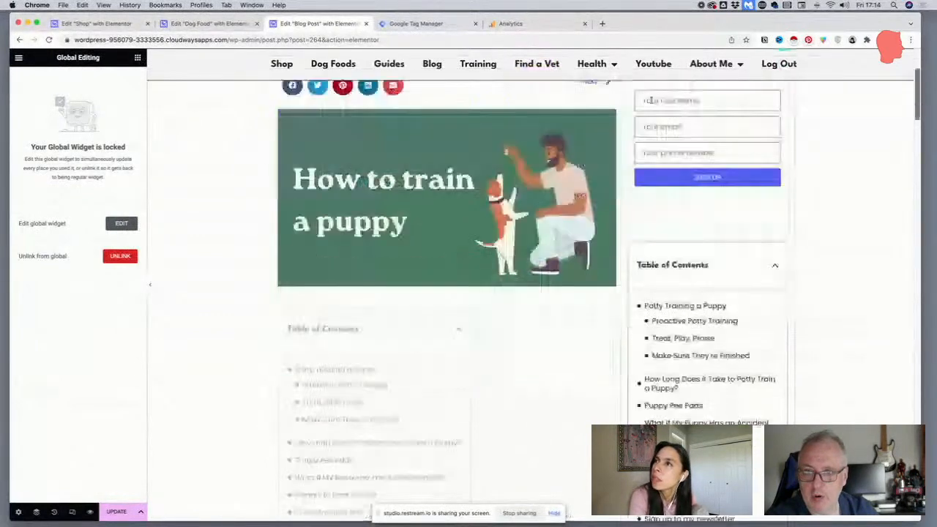
{"action": "scroll", "coordinate": [650, 100], "scroll_direction": "up", "scroll_amount": 4}
{"action": "scroll", "coordinate": [650, 100], "scroll_direction": "down", "scroll_amount": 1}
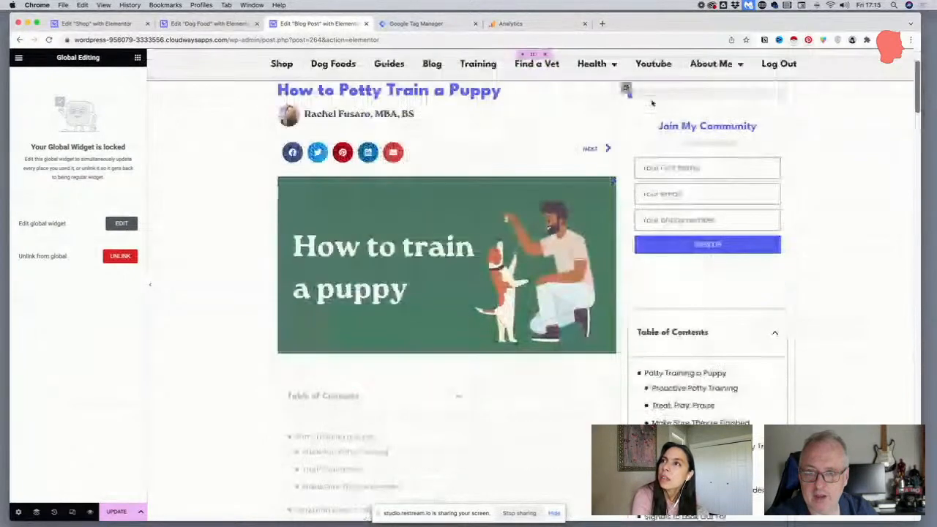
{"action": "left_click", "coordinate": [780, 94]}
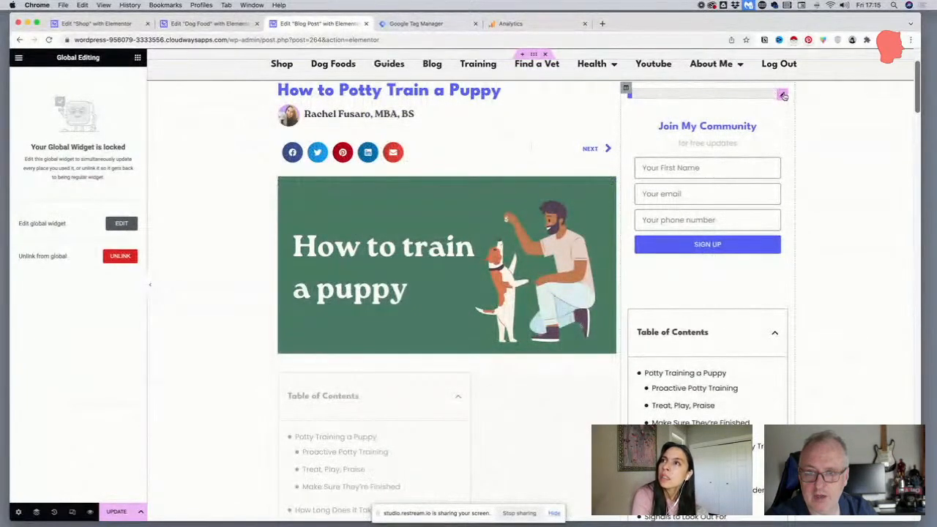
{"action": "left_click", "coordinate": [91, 79]}
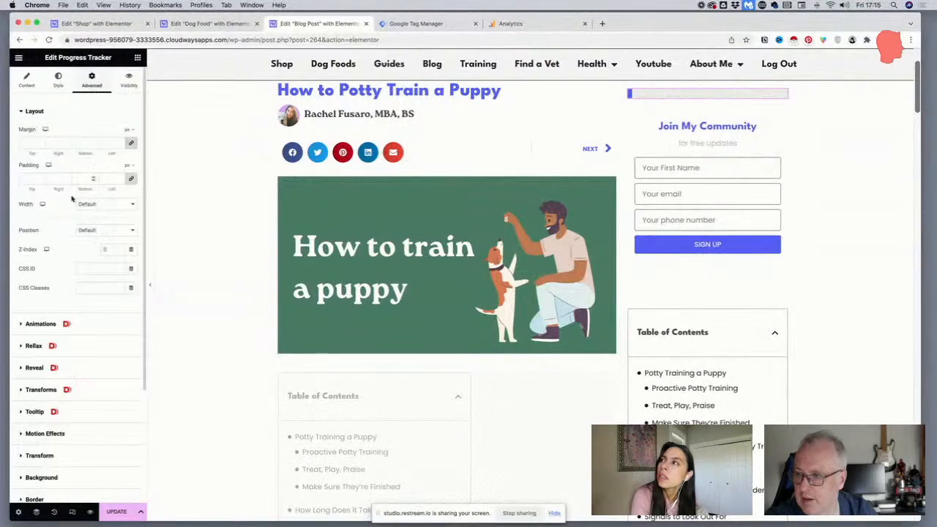
{"action": "left_click", "coordinate": [36, 433]}
{"action": "scroll", "coordinate": [71, 329], "scroll_direction": "down", "scroll_amount": 4}
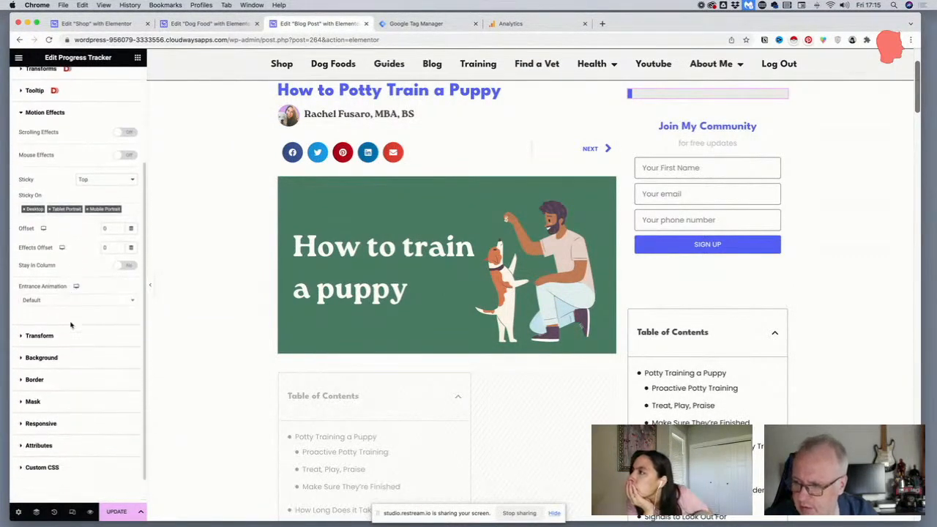
{"action": "scroll", "coordinate": [66, 323], "scroll_direction": "down", "scroll_amount": 1}
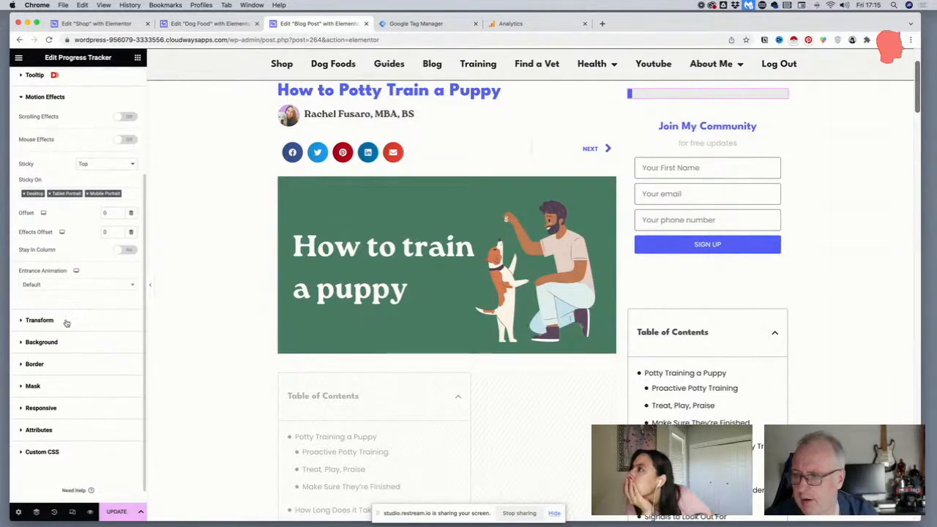
{"action": "left_click", "coordinate": [106, 199]}
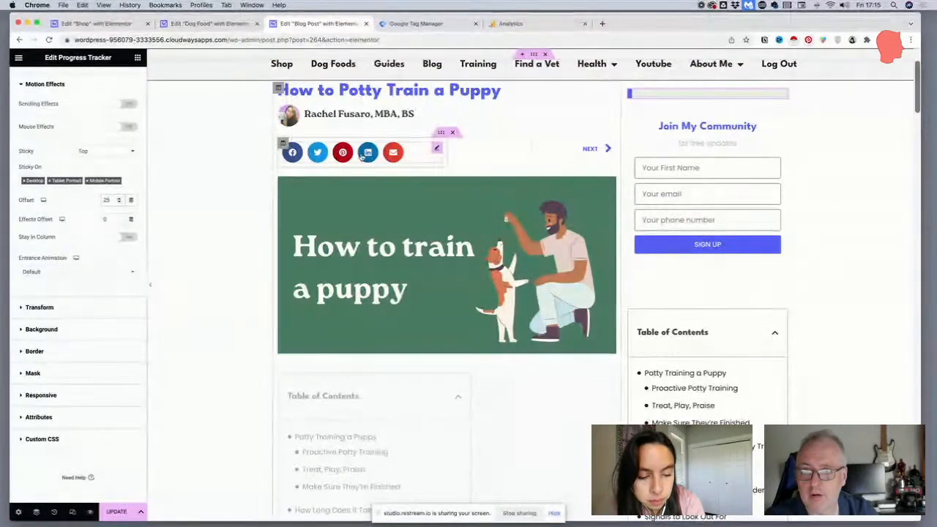
{"action": "scroll", "coordinate": [241, 309], "scroll_direction": "down", "scroll_amount": 5}
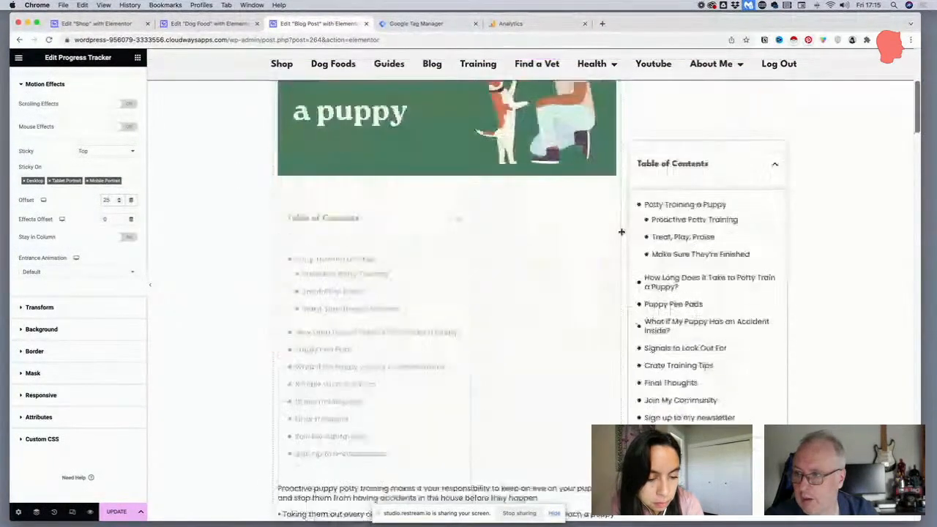
{"action": "scroll", "coordinate": [240, 309], "scroll_direction": "up", "scroll_amount": 4}
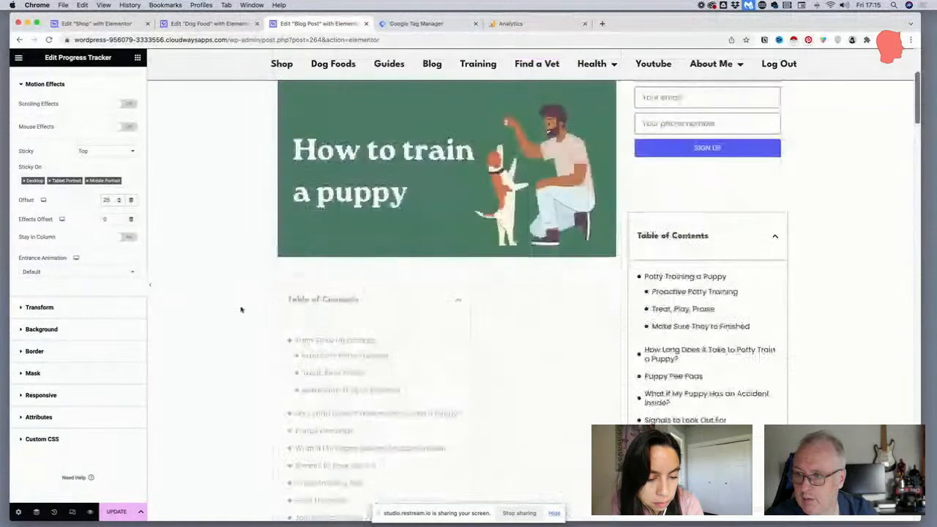
Try a sticky offset of 100 on the progress tracker and check its position below the header
{"action": "left_click", "coordinate": [107, 199]}
{"action": "type", "text": "100"}
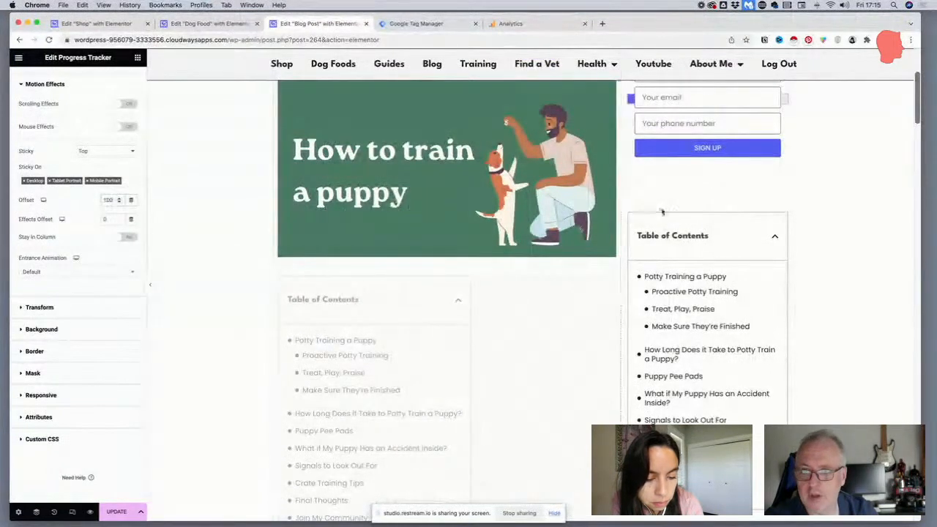
{"action": "scroll", "coordinate": [662, 210], "scroll_direction": "down", "scroll_amount": 5}
{"action": "scroll", "coordinate": [662, 212], "scroll_direction": "up", "scroll_amount": 3}
{"action": "scroll", "coordinate": [662, 211], "scroll_direction": "down", "scroll_amount": 2}
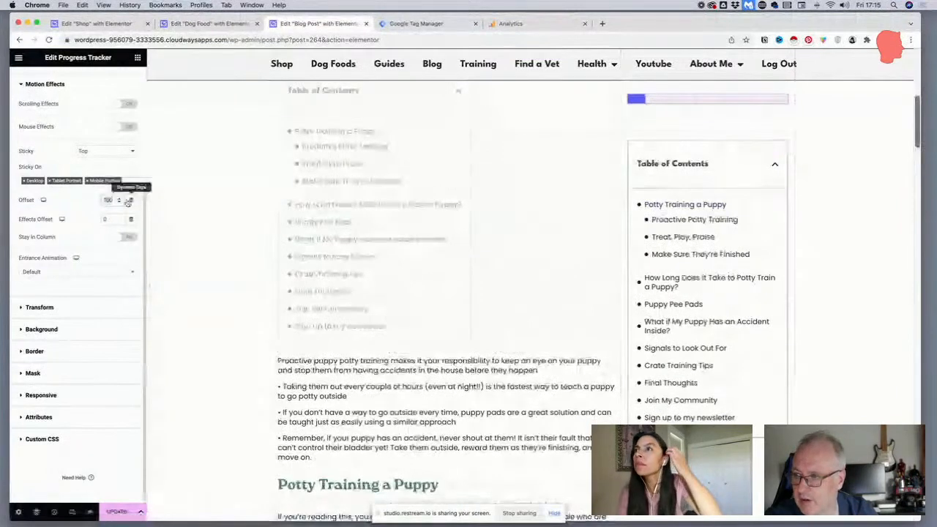
Set the progress tracker's sticky offset to 90 and check its position below the header
{"action": "type", "text": "90"}
{"action": "scroll", "coordinate": [575, 200], "scroll_direction": "down", "scroll_amount": 1}
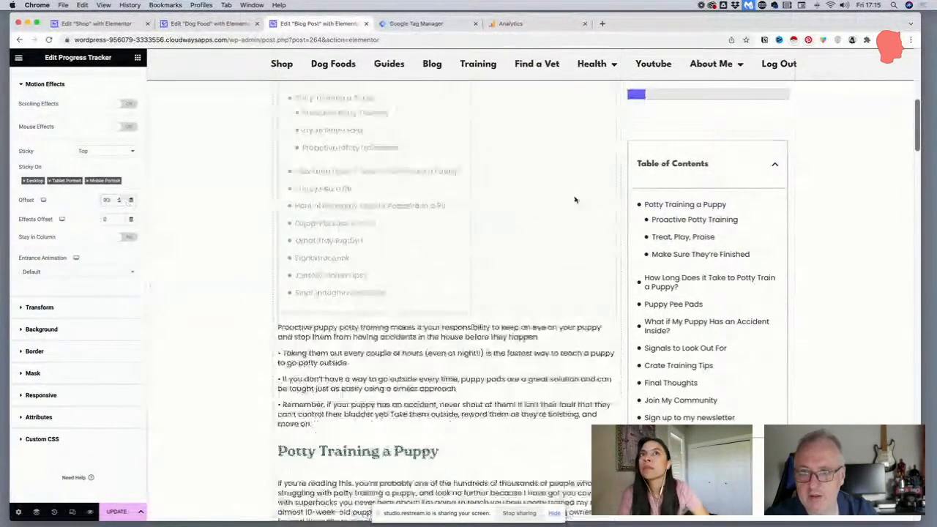
{"action": "scroll", "coordinate": [575, 199], "scroll_direction": "up", "scroll_amount": 5}
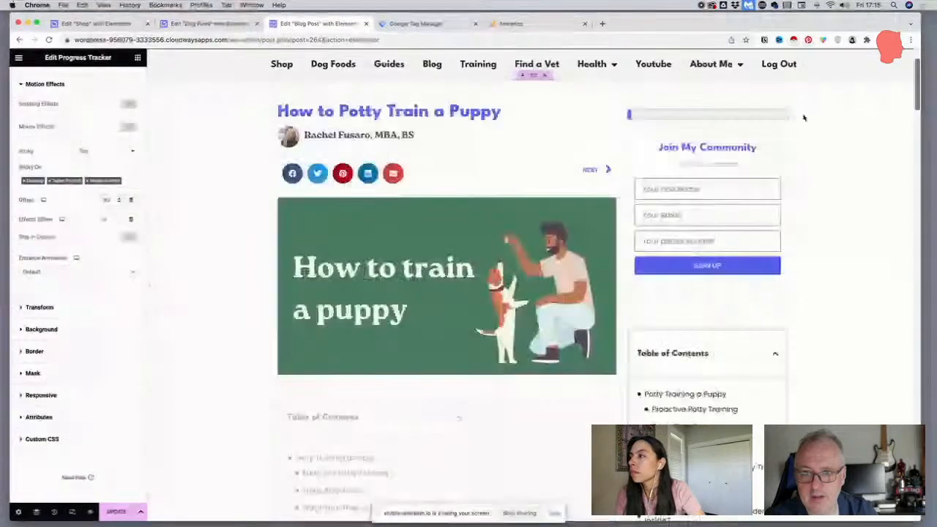
Check how the sidebar Join My Community form scrolls and unlink it from its global widget
{"action": "left_click", "coordinate": [781, 135]}
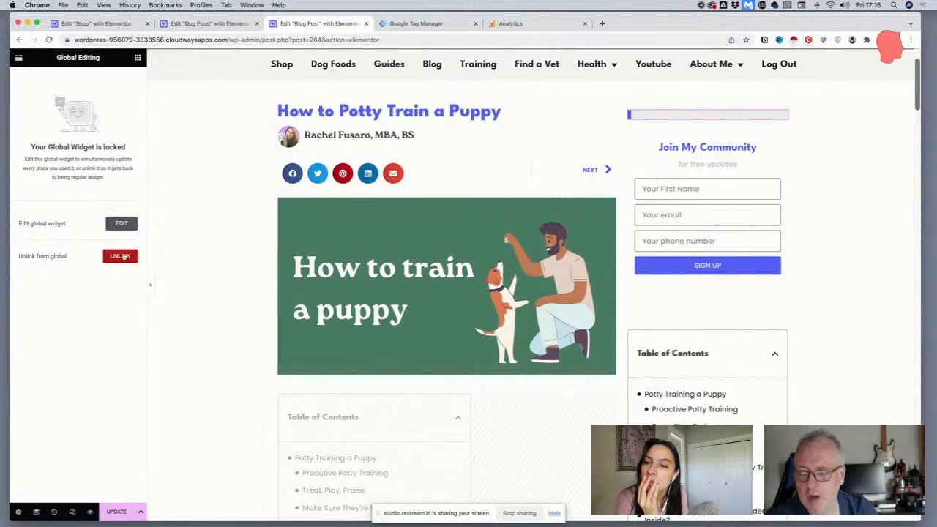
{"action": "scroll", "coordinate": [782, 156], "scroll_direction": "down", "scroll_amount": 3}
{"action": "scroll", "coordinate": [782, 155], "scroll_direction": "up", "scroll_amount": 3}
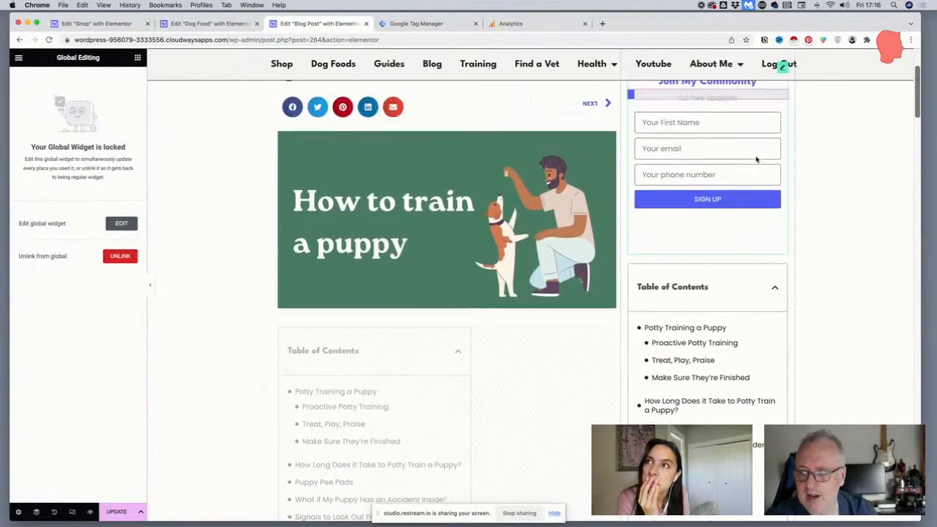
{"action": "scroll", "coordinate": [754, 152], "scroll_direction": "down", "scroll_amount": 2}
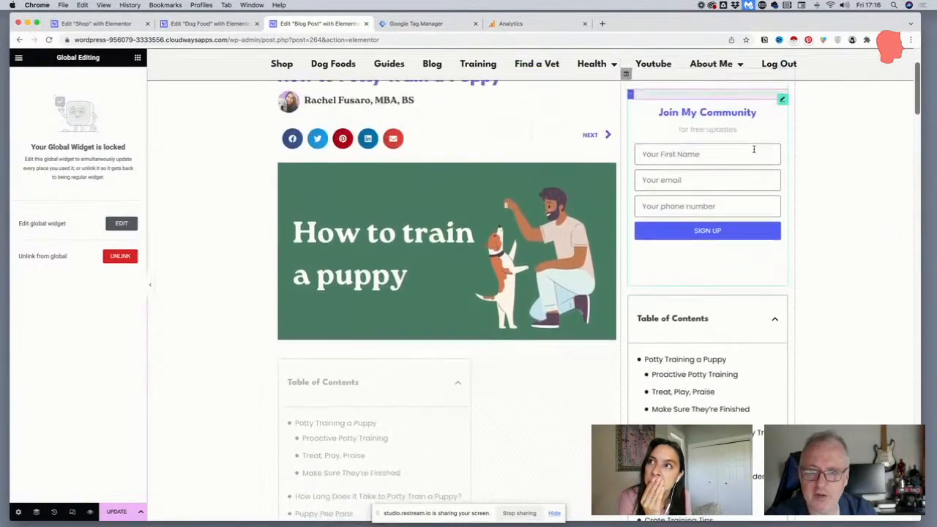
{"action": "scroll", "coordinate": [754, 150], "scroll_direction": "up", "scroll_amount": 1}
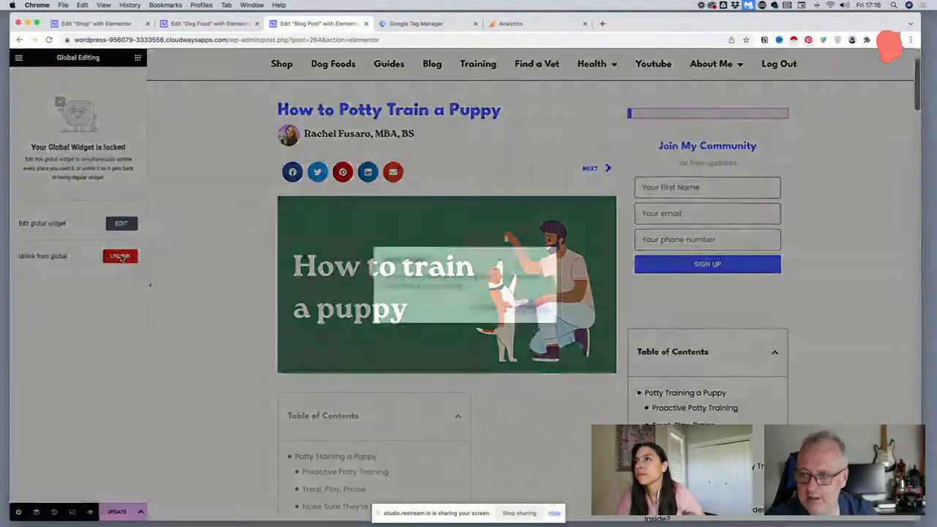
{"action": "left_click", "coordinate": [122, 257]}
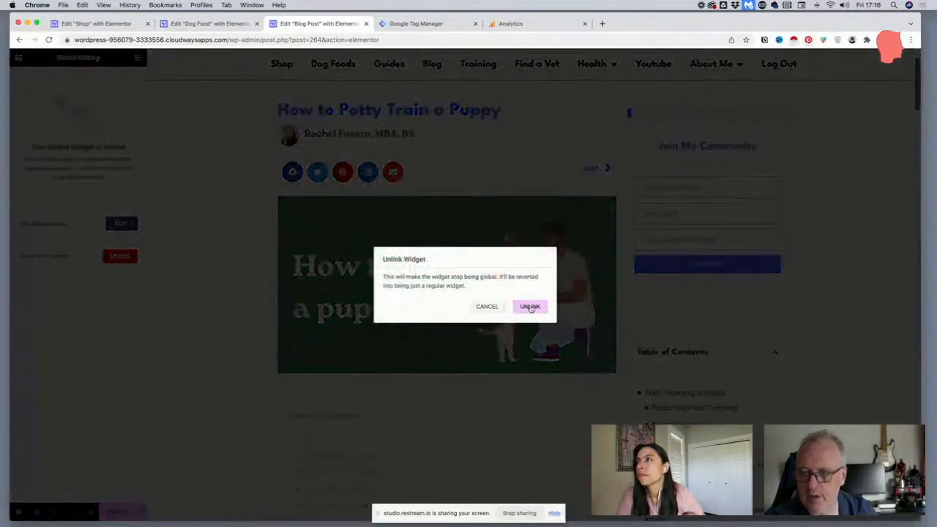
{"action": "left_click", "coordinate": [529, 306]}
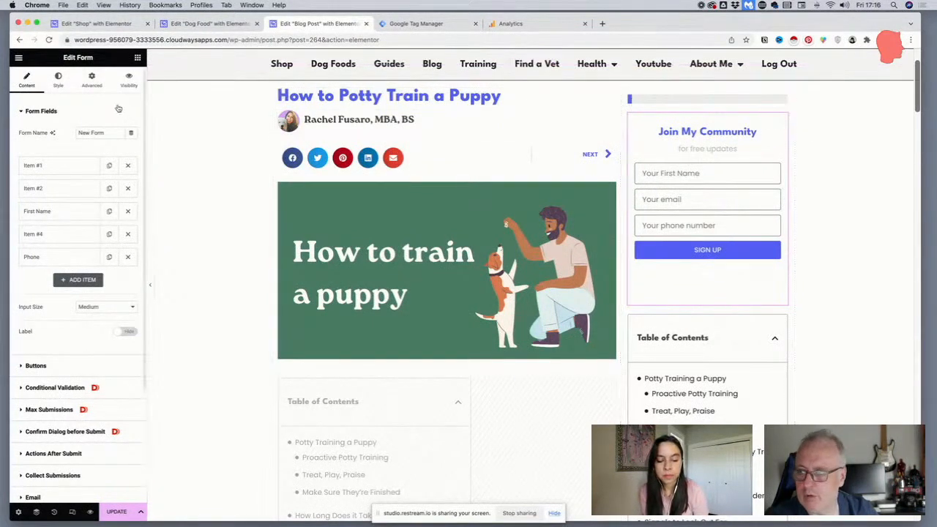
Make the Join My Community form stick to the top with an offset of 100 and check it while scrolling
{"action": "left_click", "coordinate": [91, 81]}
{"action": "scroll", "coordinate": [41, 357], "scroll_direction": "down", "scroll_amount": 3}
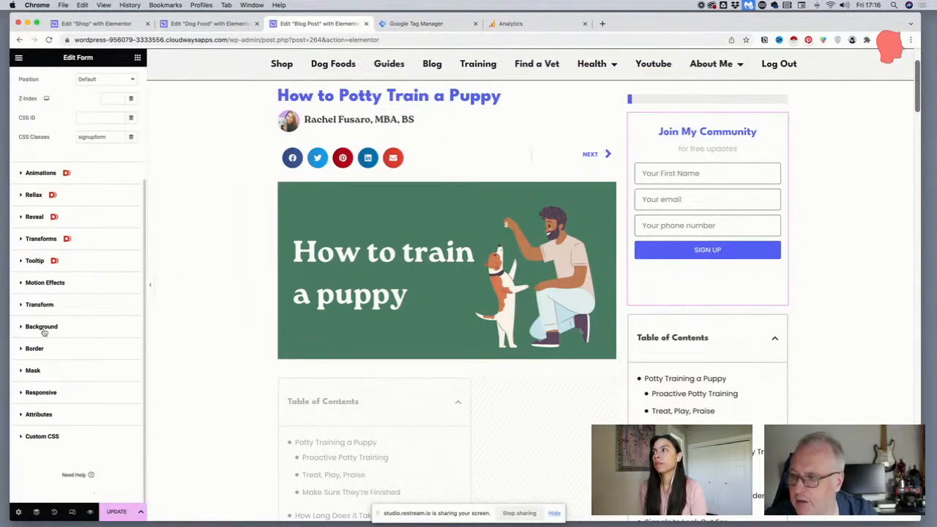
{"action": "left_click", "coordinate": [47, 285]}
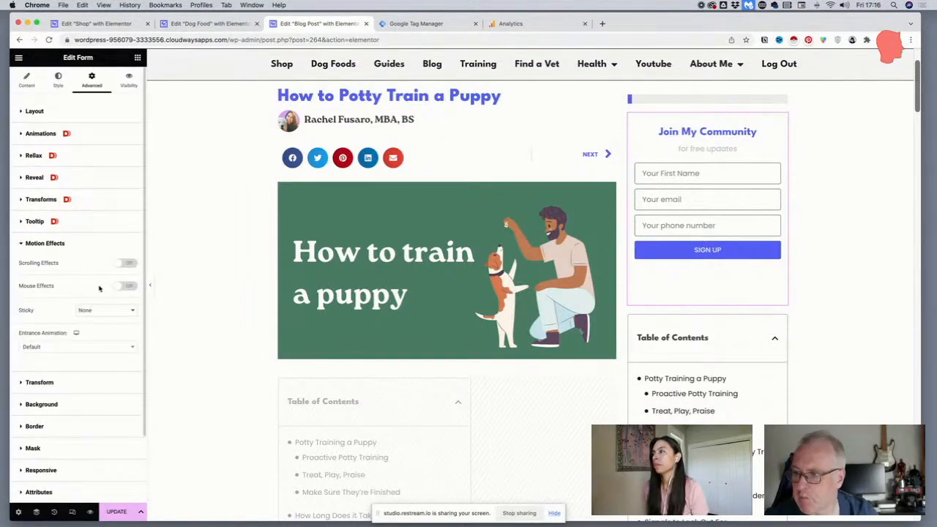
{"action": "left_click", "coordinate": [96, 311]}
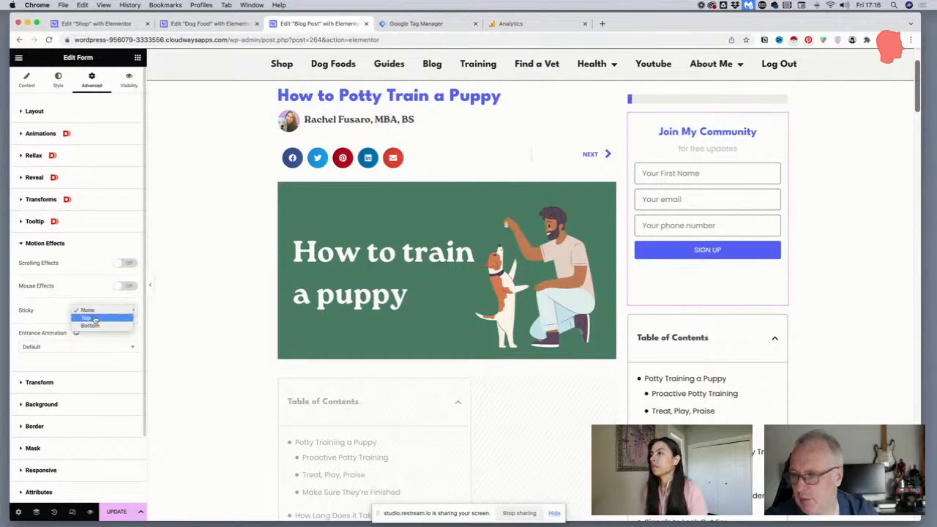
{"action": "left_click", "coordinate": [95, 320]}
{"action": "scroll", "coordinate": [94, 319], "scroll_direction": "down", "scroll_amount": 1}
{"action": "scroll", "coordinate": [94, 319], "scroll_direction": "down", "scroll_amount": 3}
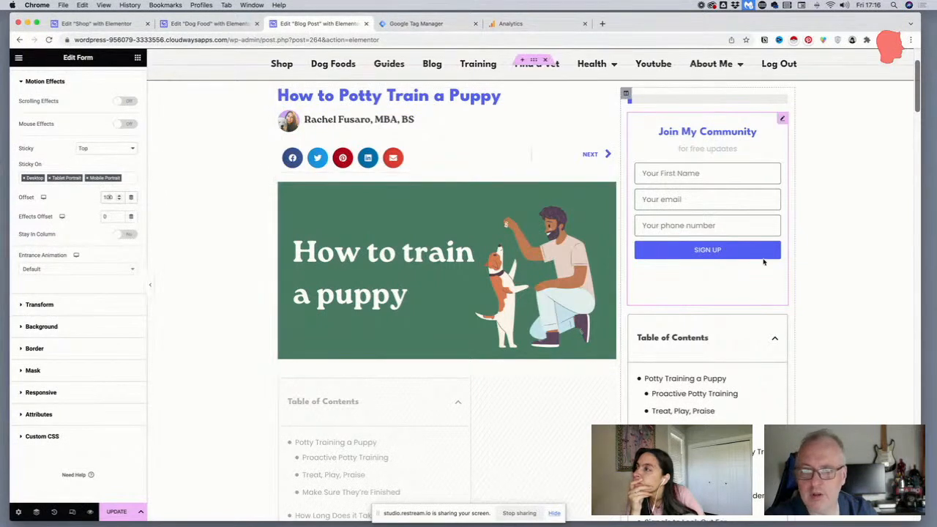
{"action": "scroll", "coordinate": [761, 262], "scroll_direction": "down", "scroll_amount": 5}
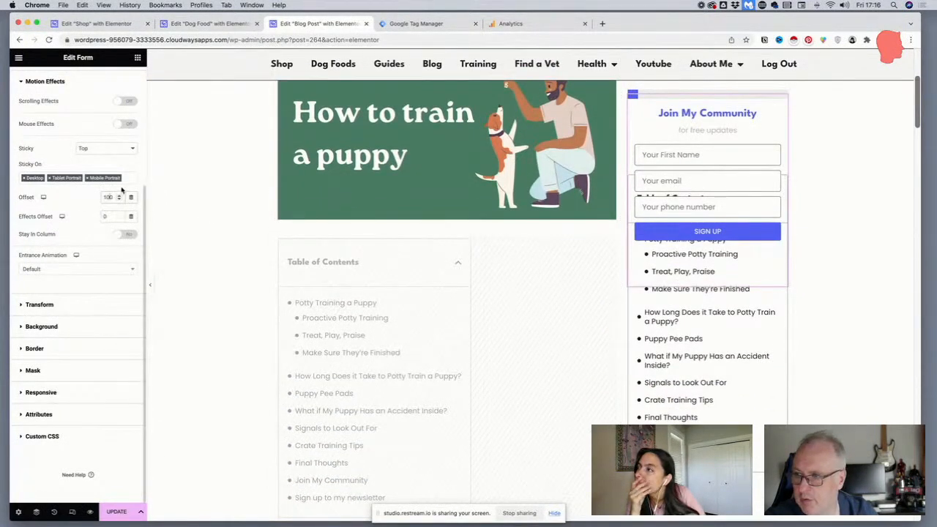
Set the Join My Community form's sticky offset to 120 and check its position against the progress tracker and table of contents
{"action": "key", "text": "BackSpace"}
{"action": "type", "text": "2"}
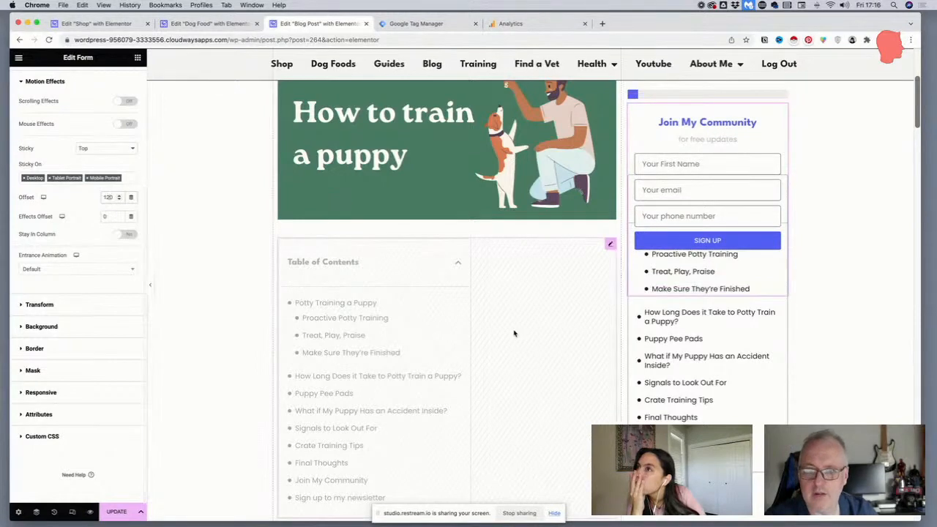
{"action": "scroll", "coordinate": [515, 330], "scroll_direction": "down", "scroll_amount": 3}
{"action": "scroll", "coordinate": [685, 344], "scroll_direction": "up", "scroll_amount": 5}
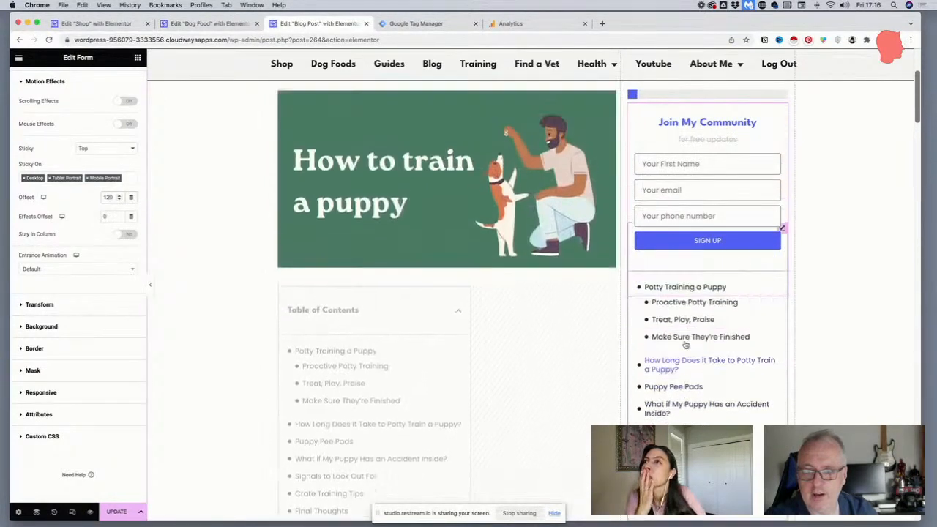
{"action": "scroll", "coordinate": [685, 344], "scroll_direction": "up", "scroll_amount": 1}
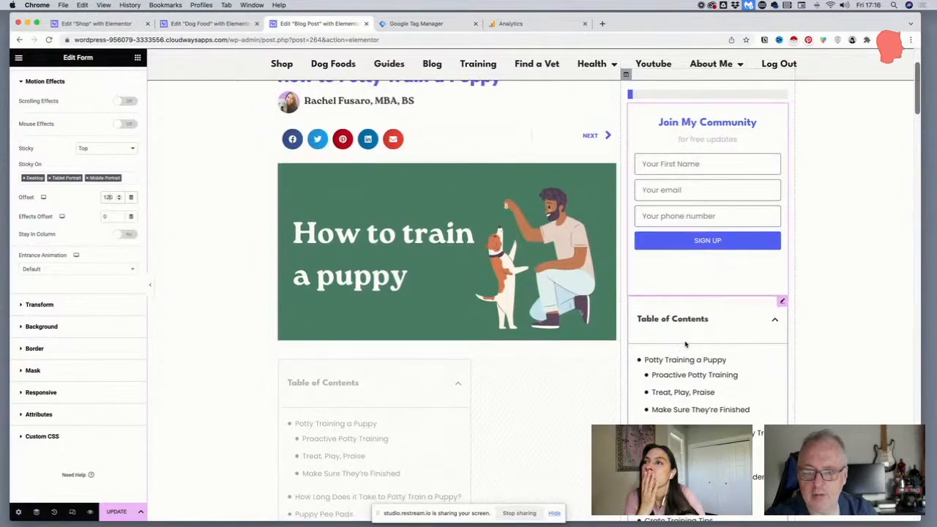
{"action": "scroll", "coordinate": [685, 342], "scroll_direction": "up", "scroll_amount": 1}
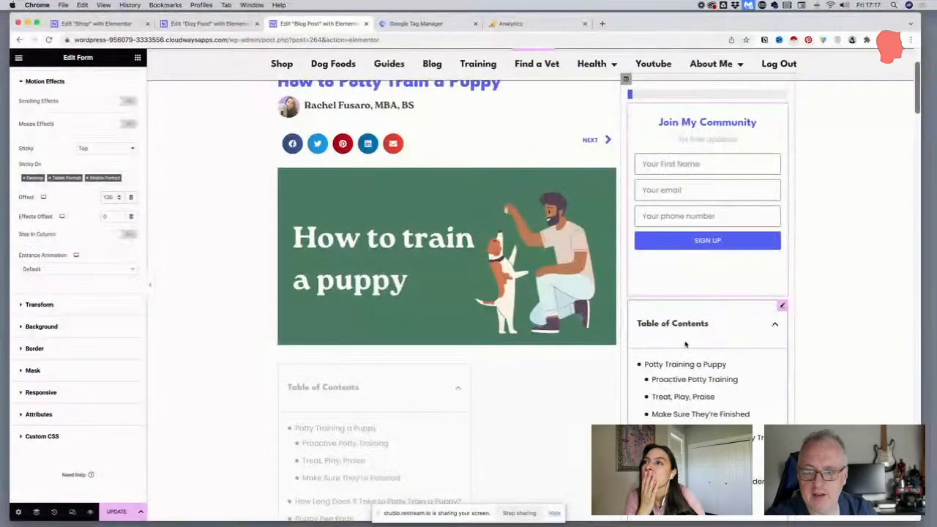
{"action": "scroll", "coordinate": [688, 344], "scroll_direction": "down", "scroll_amount": 3}
{"action": "scroll", "coordinate": [689, 344], "scroll_direction": "down", "scroll_amount": 5}
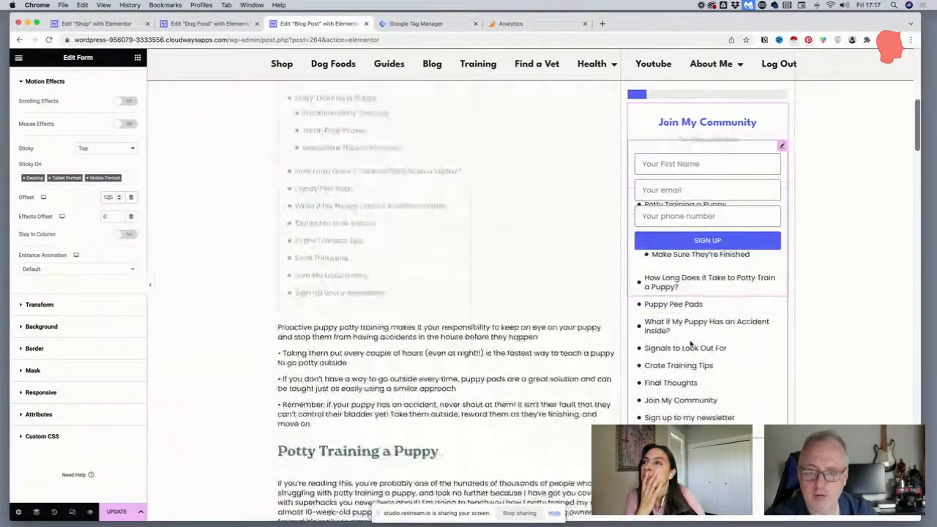
{"action": "scroll", "coordinate": [690, 344], "scroll_direction": "up", "scroll_amount": 4}
{"action": "scroll", "coordinate": [690, 344], "scroll_direction": "down", "scroll_amount": 5}
{"action": "scroll", "coordinate": [690, 344], "scroll_direction": "up", "scroll_amount": 6}
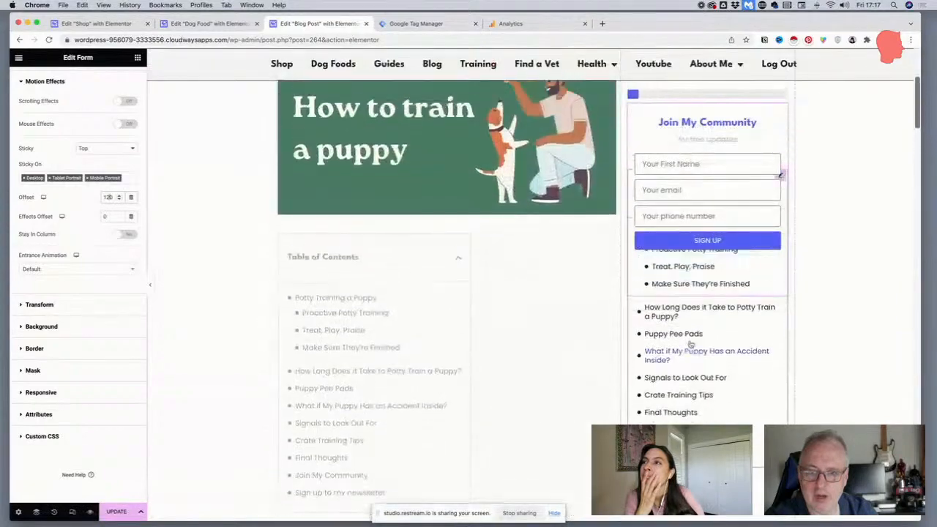
{"action": "scroll", "coordinate": [690, 344], "scroll_direction": "up", "scroll_amount": 3}
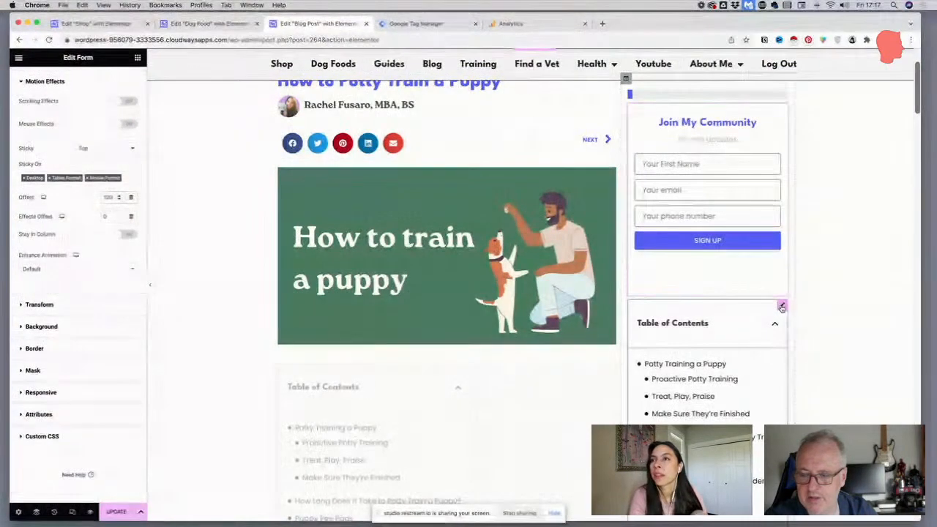
Set the sidebar Table of Contents' sticky offset to 300
{"action": "left_click", "coordinate": [781, 307]}
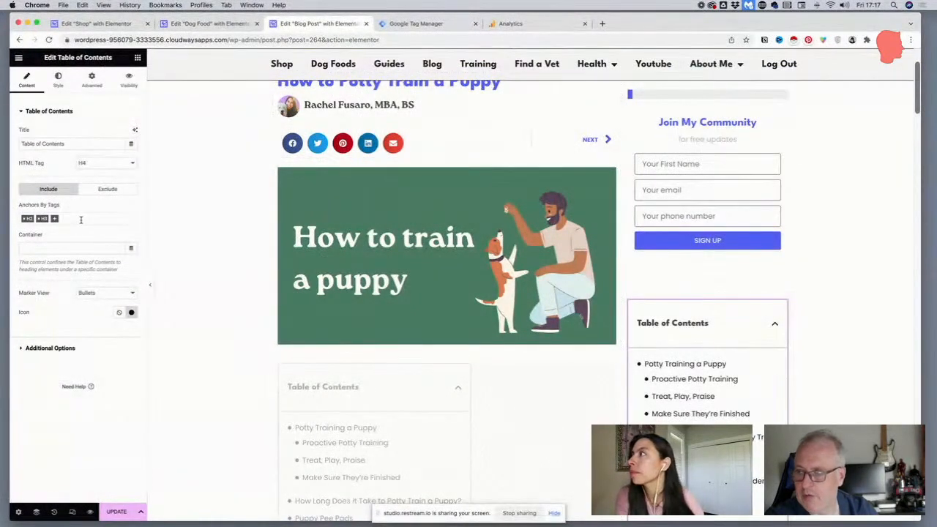
{"action": "left_click", "coordinate": [92, 79]}
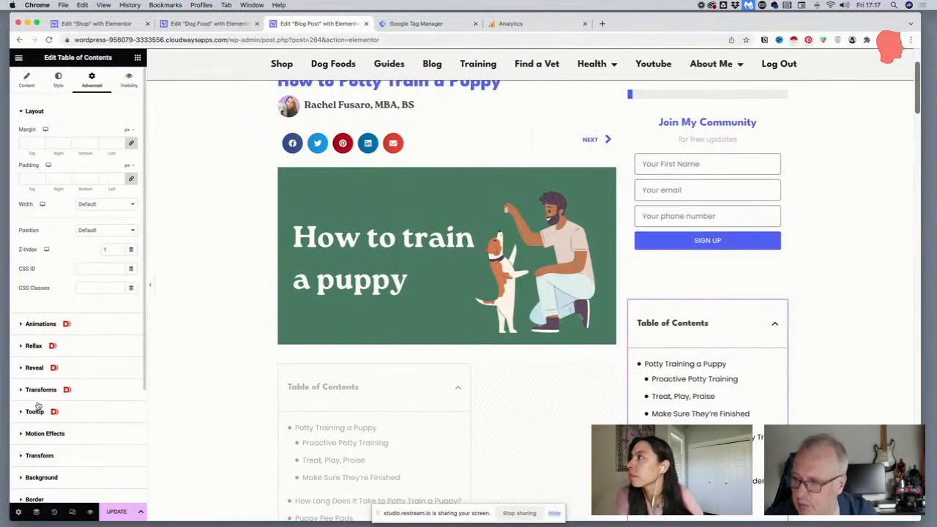
{"action": "left_click", "coordinate": [40, 434]}
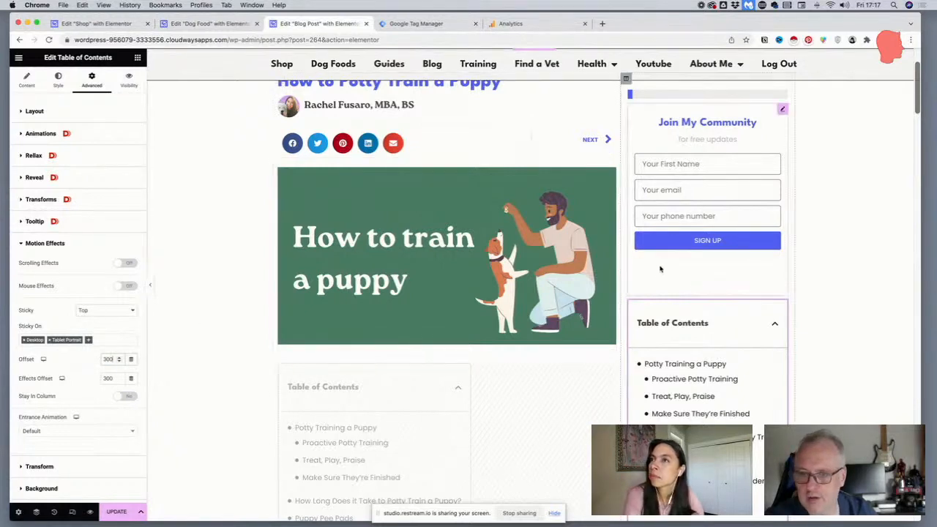
Set the sidebar Table of Contents' sticky offset to 500, check it against the signup form while scrolling, and save the template
{"action": "scroll", "coordinate": [319, 237], "scroll_direction": "down", "scroll_amount": 5}
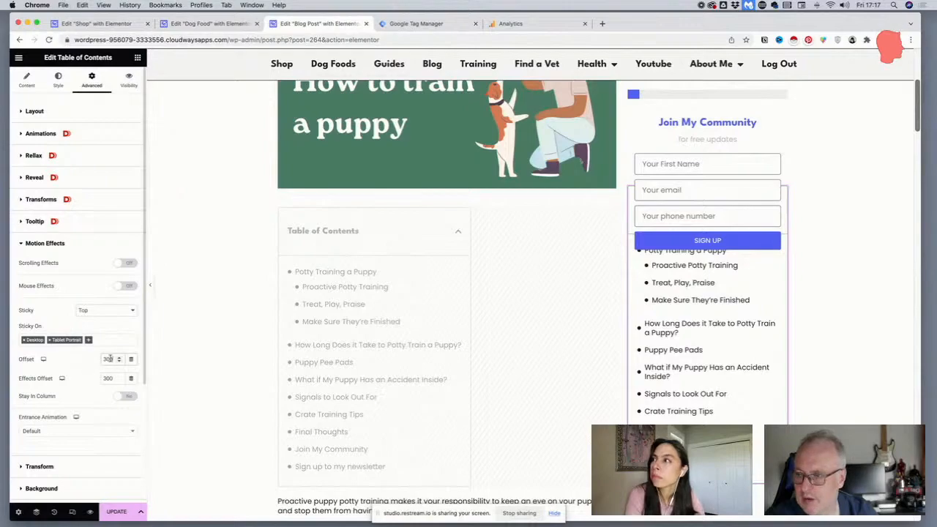
{"action": "type", "text": "5"}
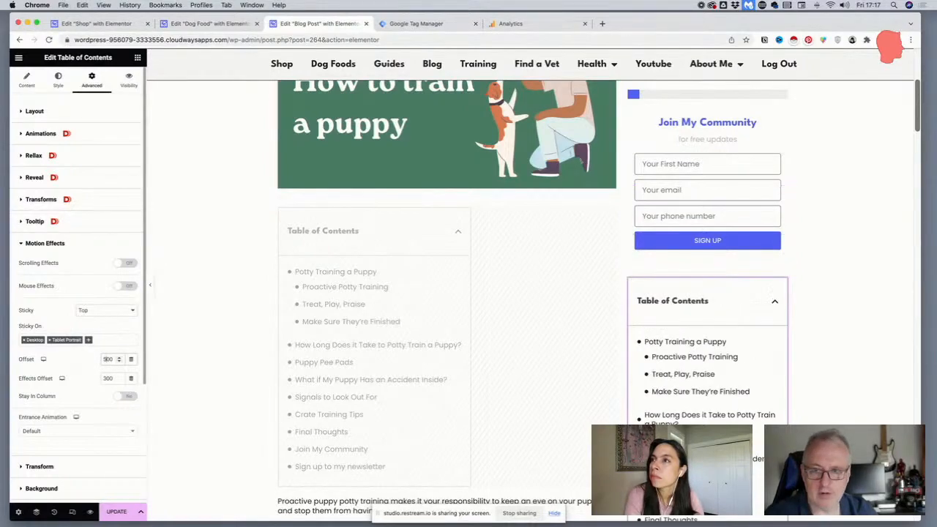
{"action": "scroll", "coordinate": [502, 220], "scroll_direction": "down", "scroll_amount": 15}
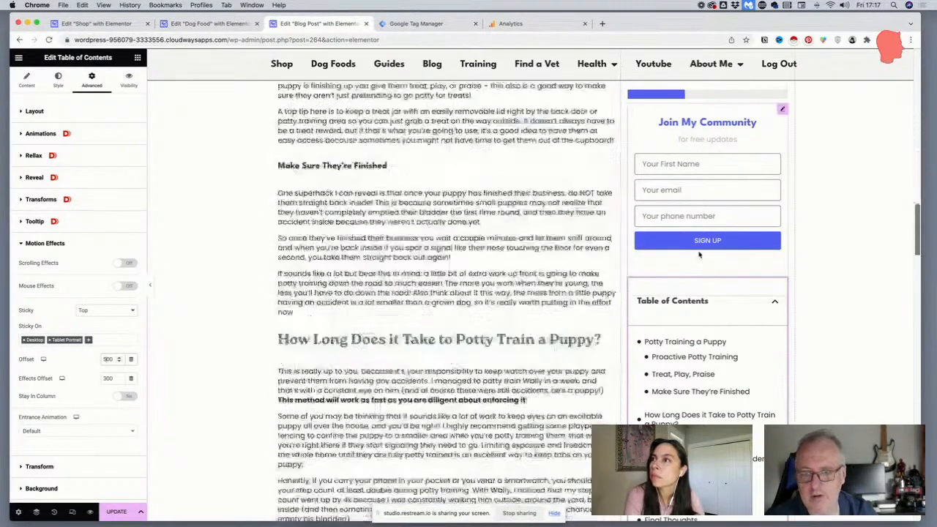
{"action": "scroll", "coordinate": [699, 254], "scroll_direction": "up", "scroll_amount": 20}
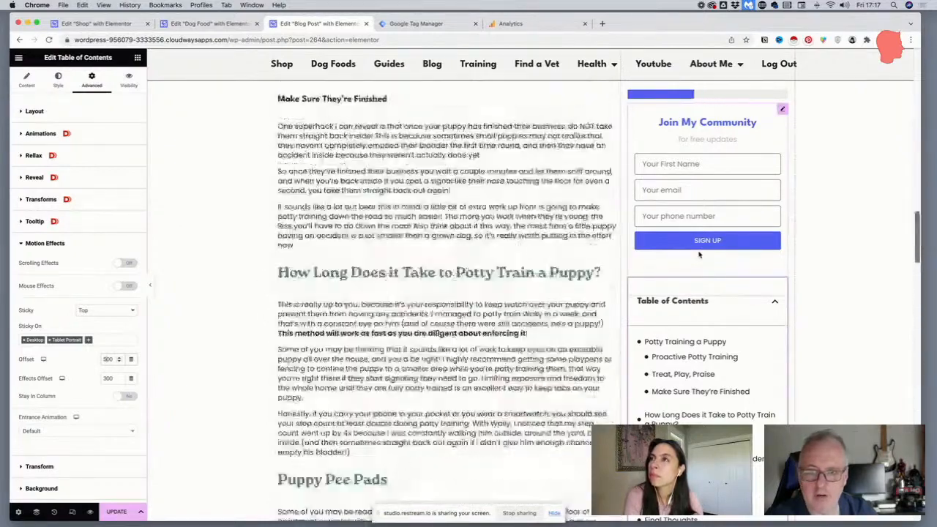
{"action": "scroll", "coordinate": [699, 254], "scroll_direction": "down", "scroll_amount": 15}
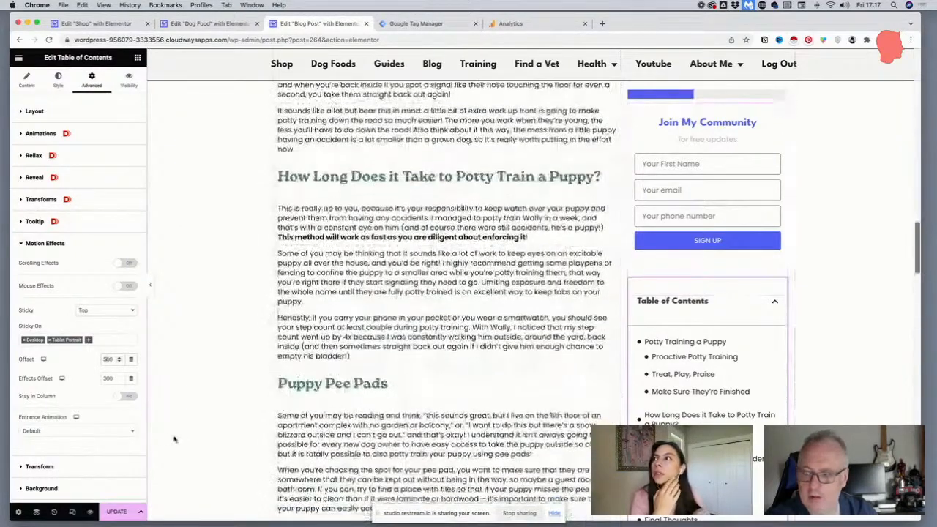
{"action": "left_click", "coordinate": [124, 512]}
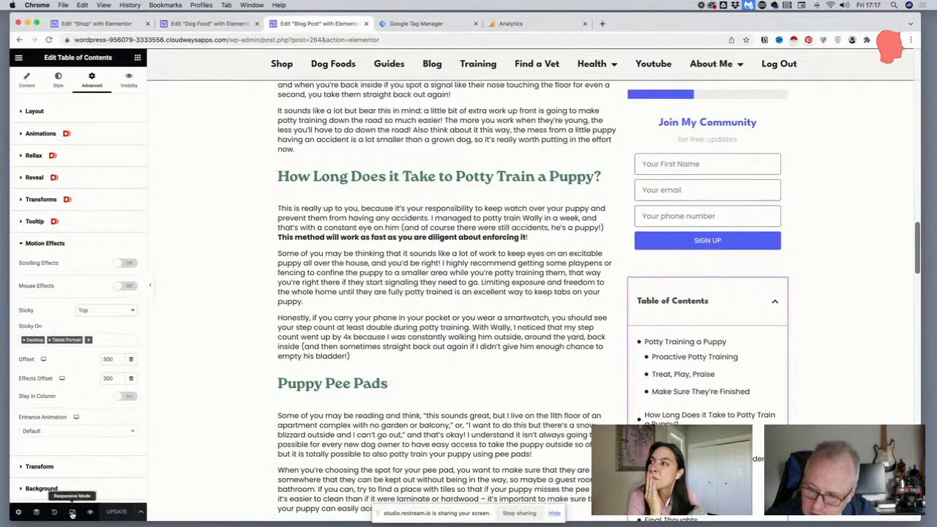
Examine the blog post in the mobile portrait preview, including the sticky header, title, table of contents and signup forms
{"action": "left_click", "coordinate": [71, 512]}
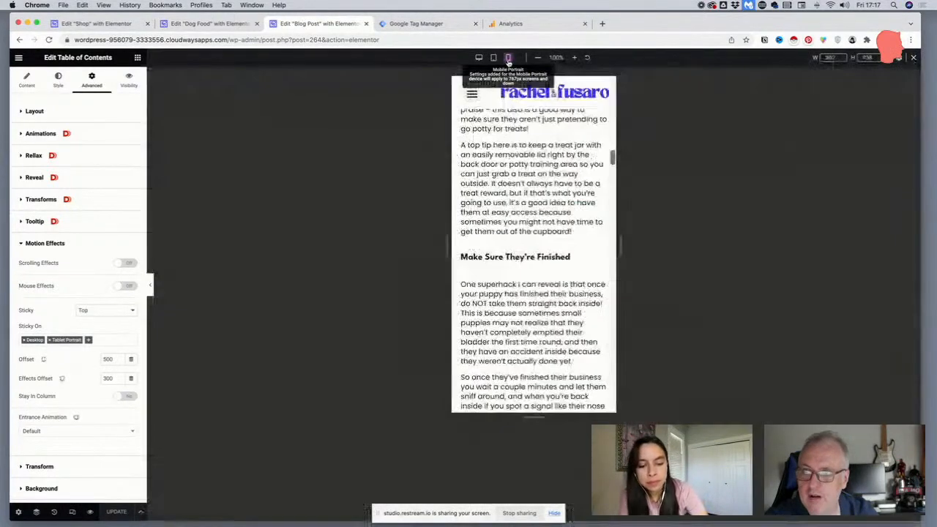
{"action": "left_click", "coordinate": [508, 57]}
{"action": "scroll", "coordinate": [501, 195], "scroll_direction": "down", "scroll_amount": 20}
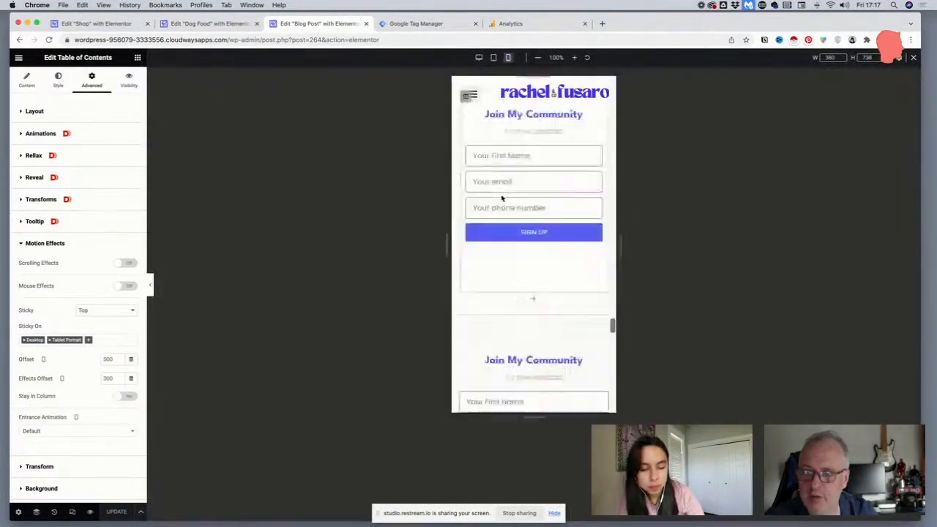
{"action": "scroll", "coordinate": [501, 195], "scroll_direction": "up", "scroll_amount": 20}
{"action": "scroll", "coordinate": [501, 195], "scroll_direction": "up", "scroll_amount": 20}
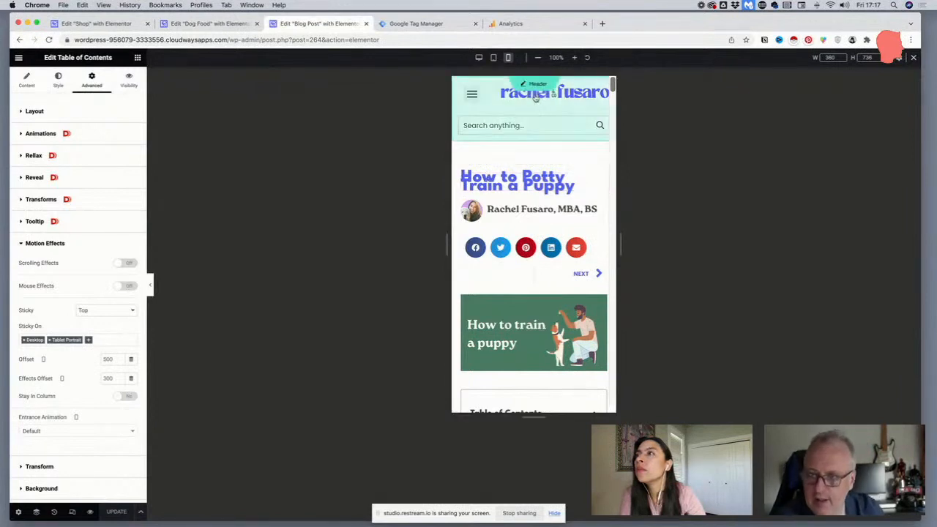
{"action": "scroll", "coordinate": [490, 95], "scroll_direction": "down", "scroll_amount": 3}
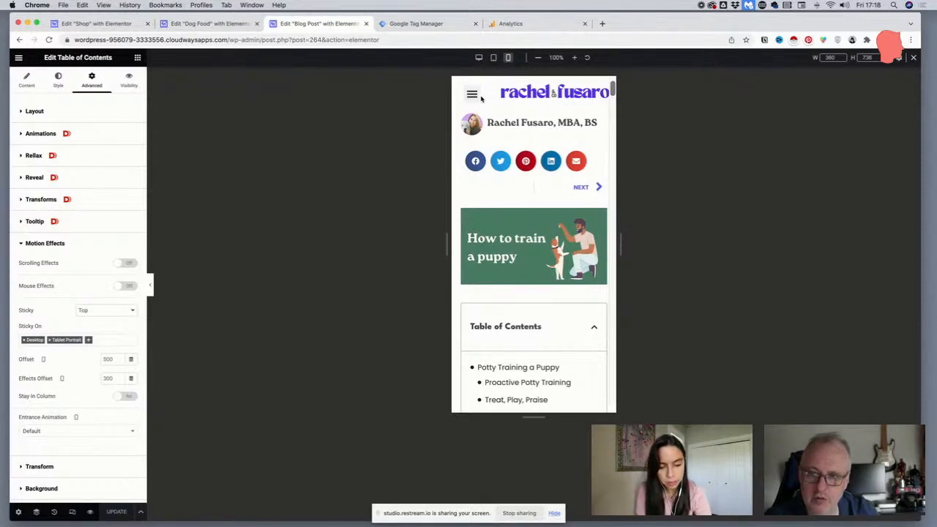
{"action": "scroll", "coordinate": [529, 132], "scroll_direction": "down", "scroll_amount": 2}
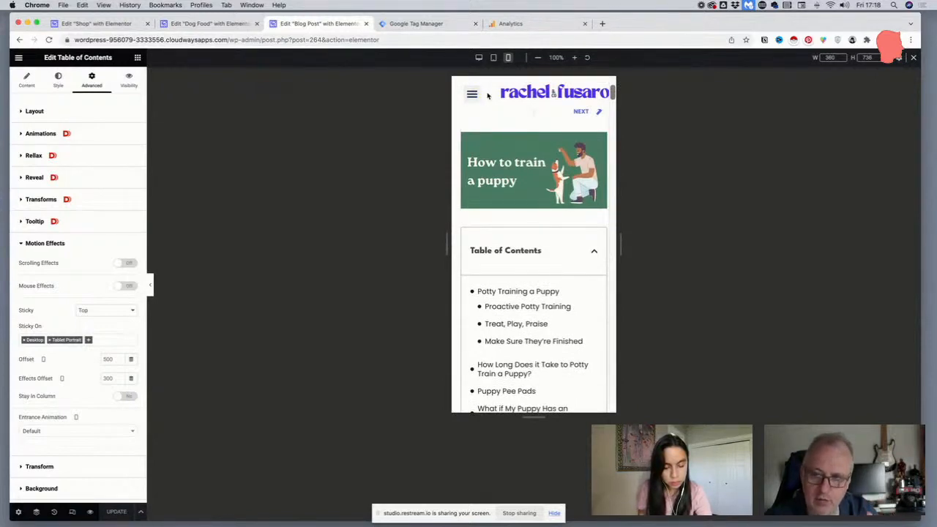
{"action": "scroll", "coordinate": [487, 95], "scroll_direction": "down", "scroll_amount": 3}
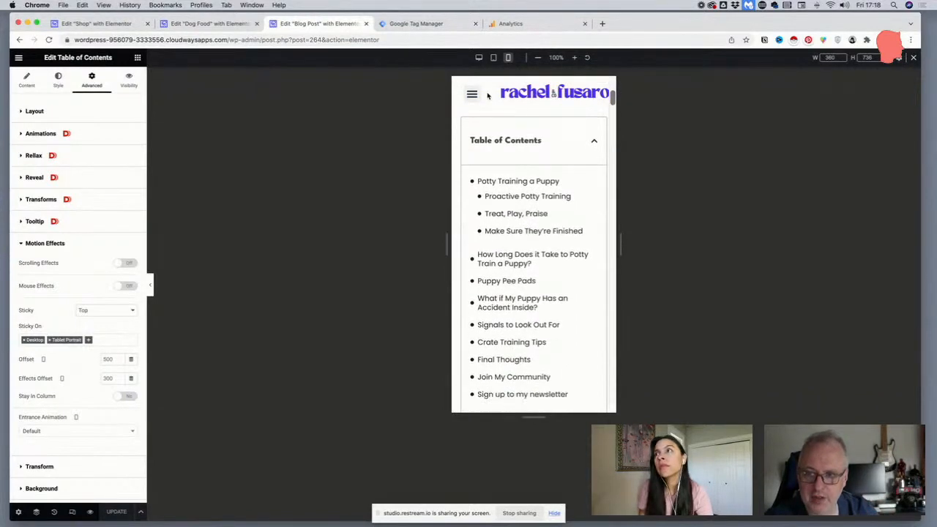
{"action": "scroll", "coordinate": [487, 95], "scroll_direction": "up", "scroll_amount": 1}
{"action": "scroll", "coordinate": [487, 95], "scroll_direction": "down", "scroll_amount": 2}
{"action": "scroll", "coordinate": [488, 96], "scroll_direction": "up", "scroll_amount": 6}
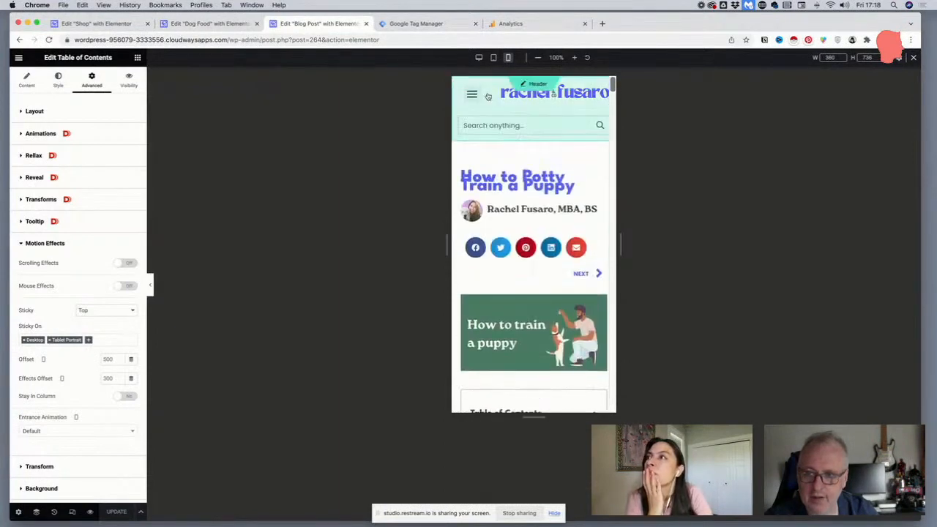
Set the Post Title's mobile line height to 1 em and save the template
{"action": "left_click", "coordinate": [600, 180]}
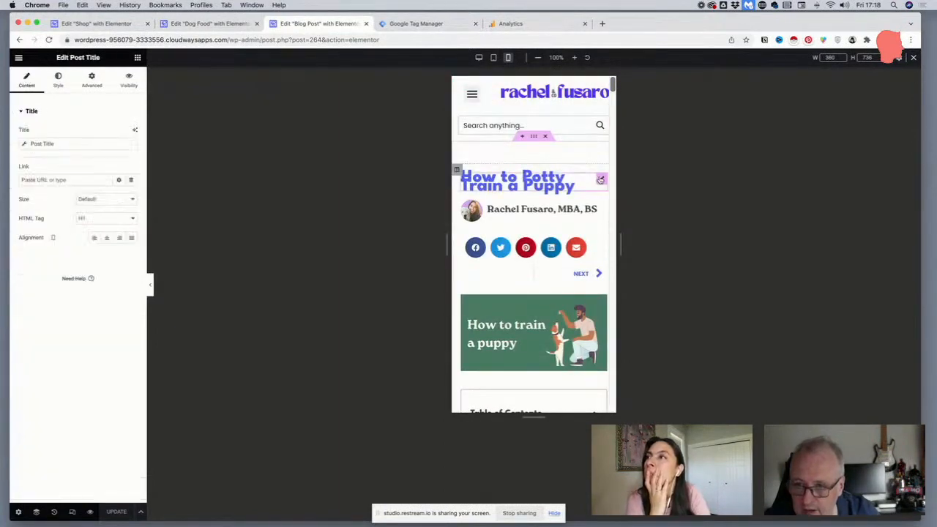
{"action": "left_click", "coordinate": [55, 82]}
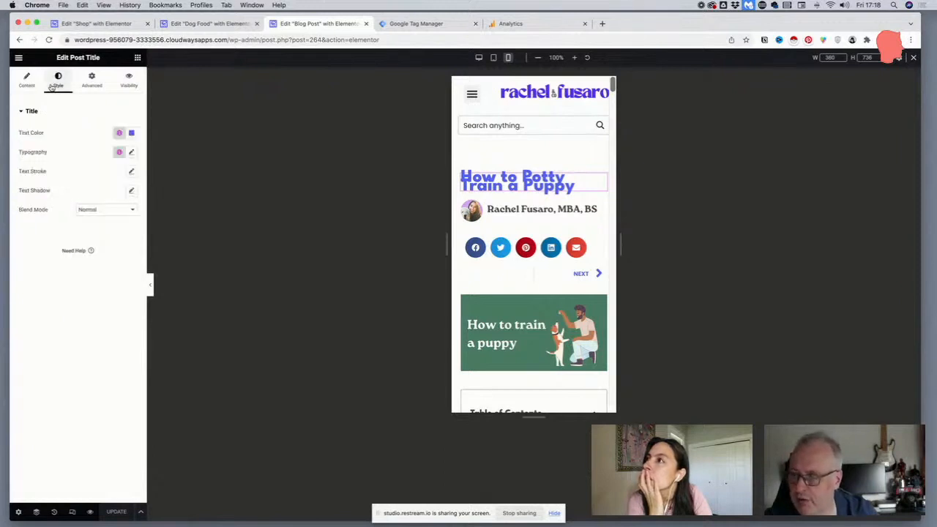
{"action": "left_click", "coordinate": [132, 152]}
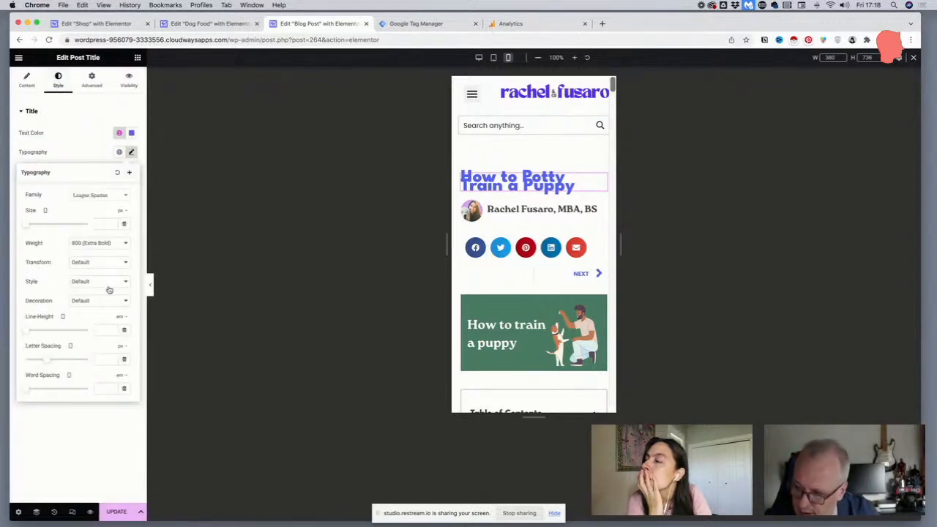
{"action": "type", "text": "1"}
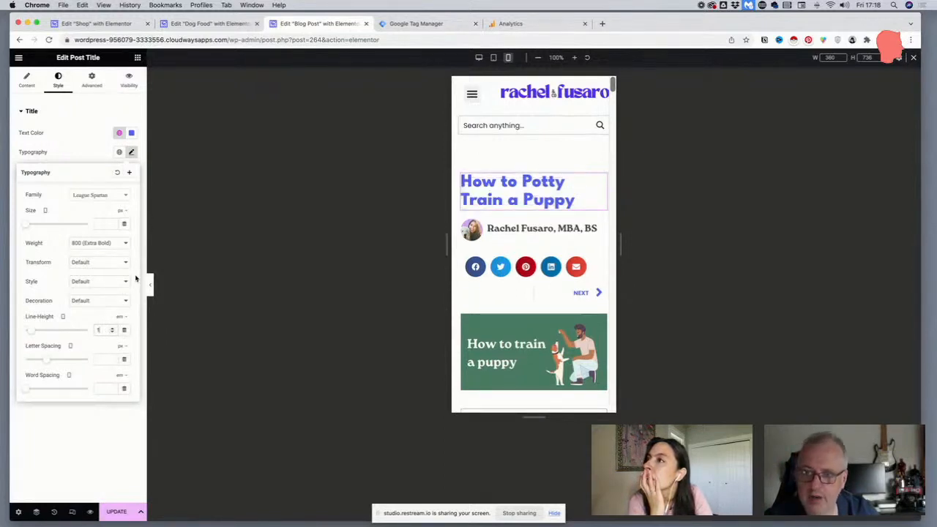
{"action": "left_click", "coordinate": [117, 511]}
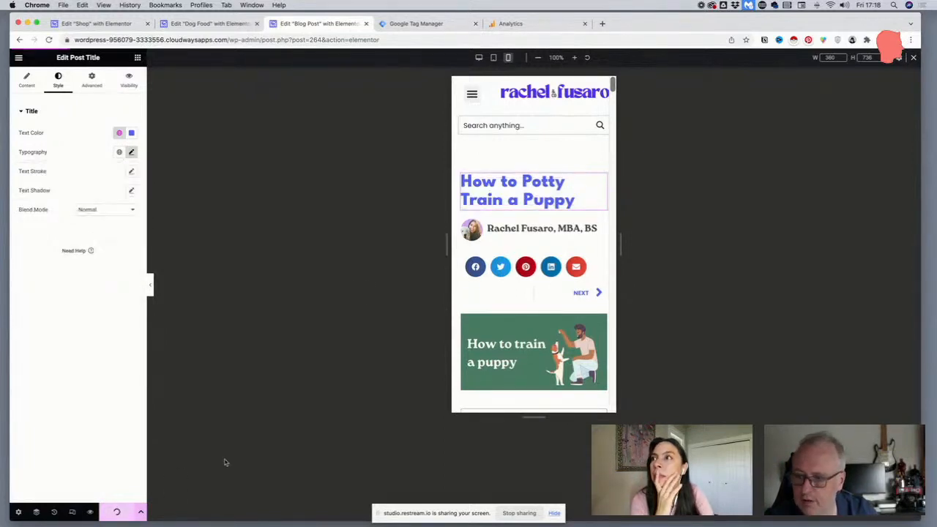
Compare the post title in the desktop preview and examine the article's layout in the mobile preview
{"action": "left_click", "coordinate": [480, 58]}
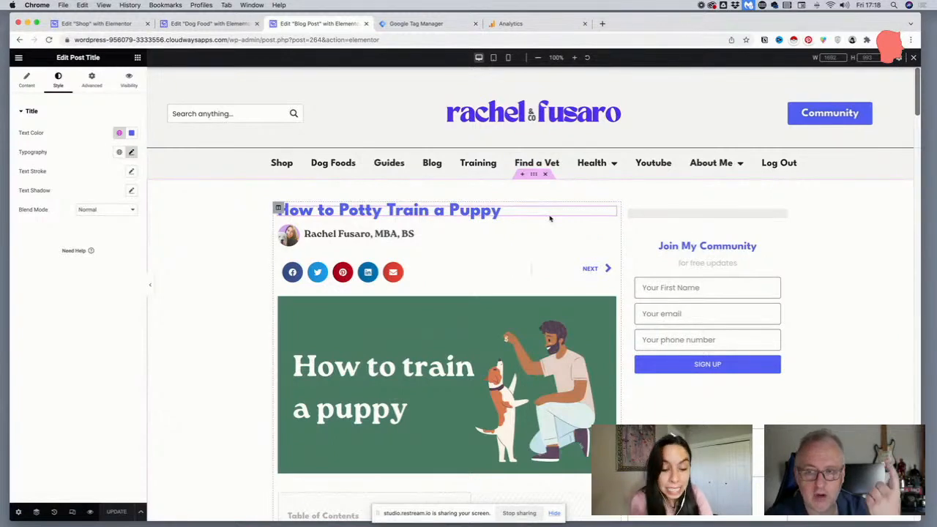
{"action": "left_click", "coordinate": [508, 57]}
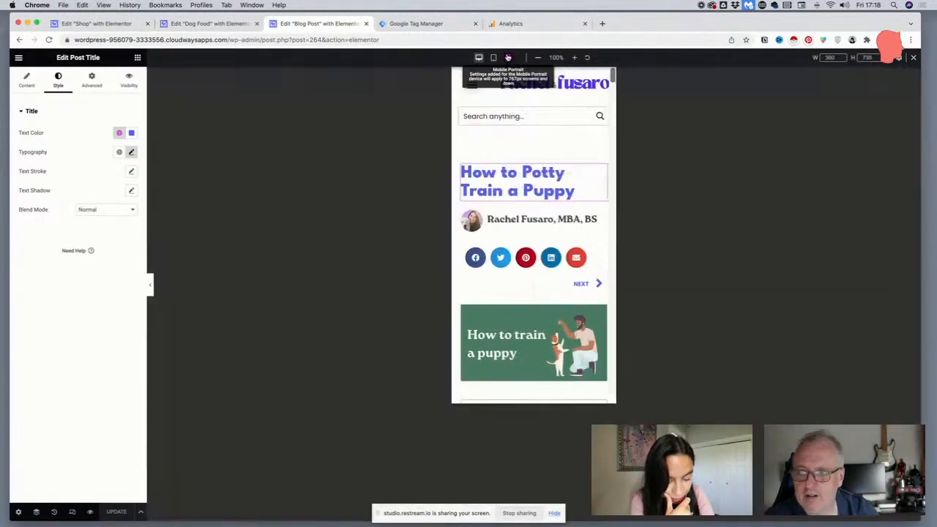
{"action": "scroll", "coordinate": [560, 207], "scroll_direction": "down", "scroll_amount": 6}
{"action": "scroll", "coordinate": [561, 207], "scroll_direction": "down", "scroll_amount": 15}
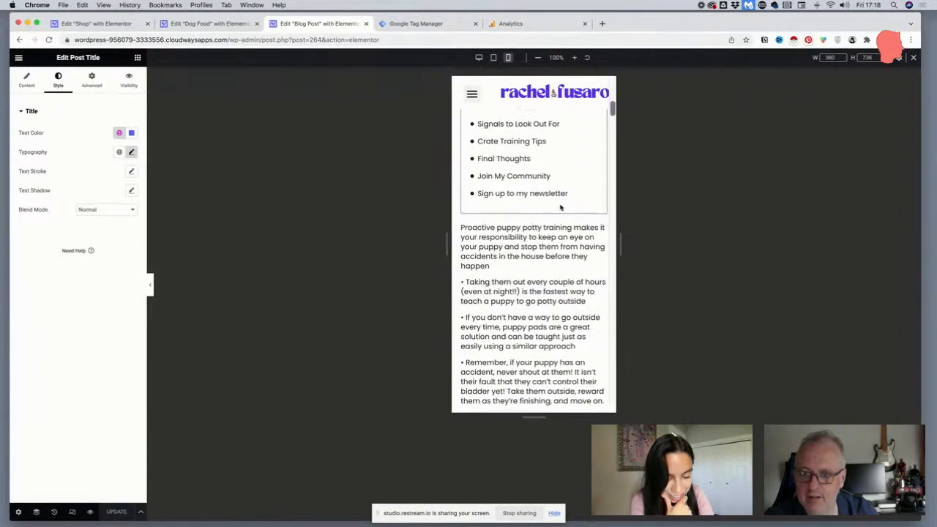
{"action": "scroll", "coordinate": [560, 206], "scroll_direction": "up", "scroll_amount": 3}
{"action": "scroll", "coordinate": [560, 206], "scroll_direction": "down", "scroll_amount": 5}
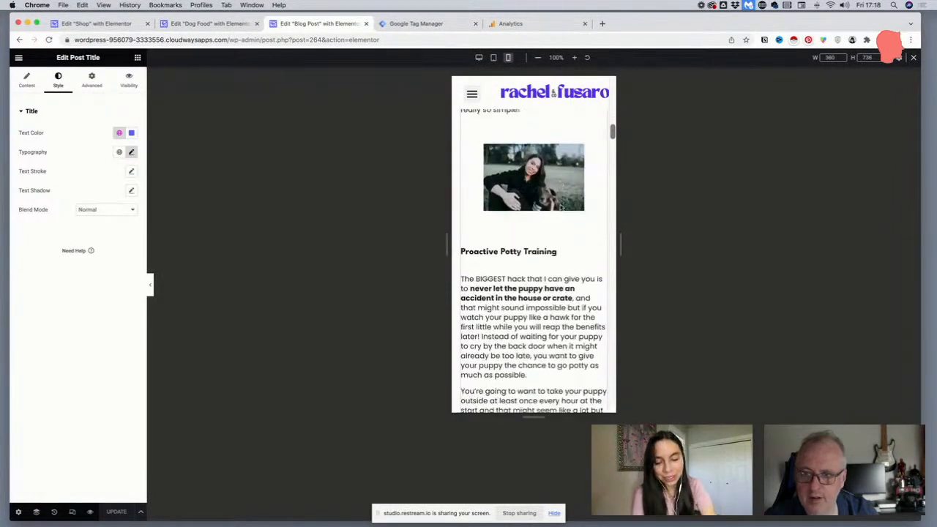
{"action": "scroll", "coordinate": [528, 185], "scroll_direction": "up", "scroll_amount": 5}
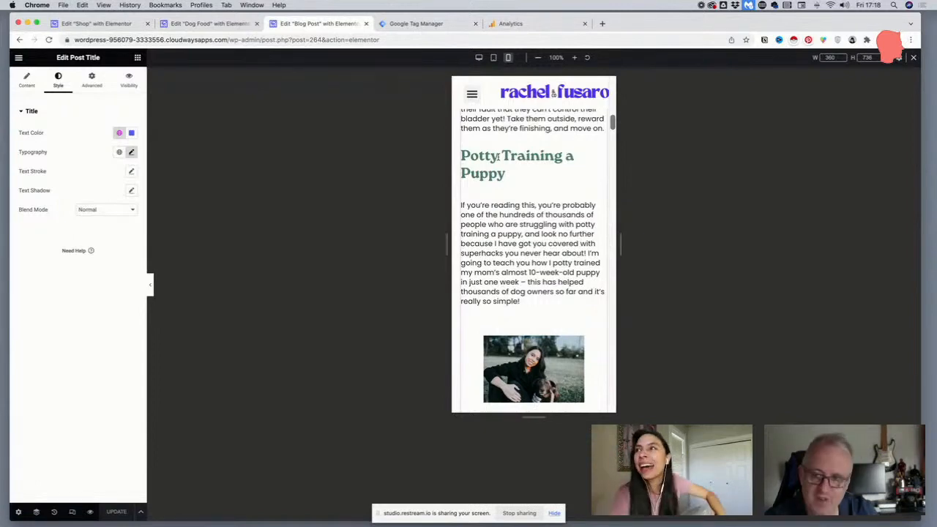
{"action": "scroll", "coordinate": [498, 157], "scroll_direction": "up", "scroll_amount": 8}
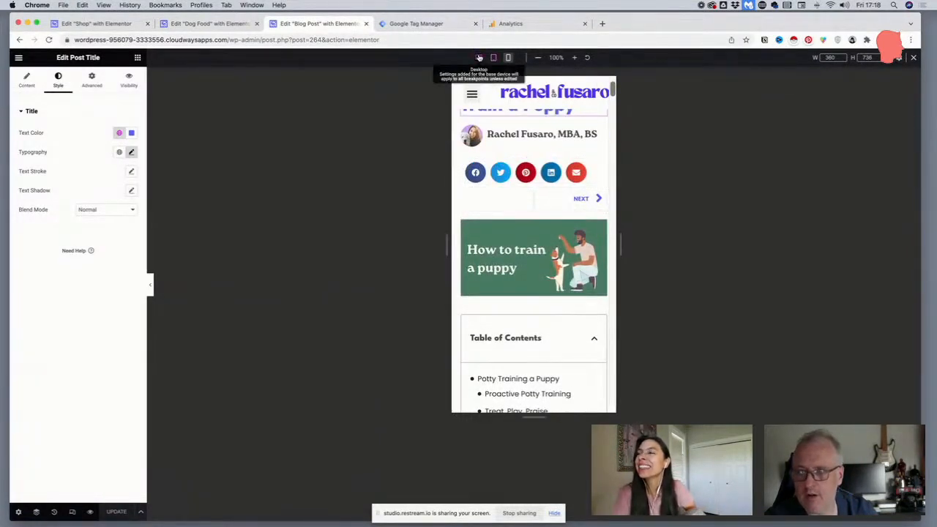
Examine in the desktop preview how the progress tracker, signup form and Table of Contents stick while the article scrolls
{"action": "left_click", "coordinate": [479, 57]}
{"action": "scroll", "coordinate": [469, 179], "scroll_direction": "down", "scroll_amount": 2}
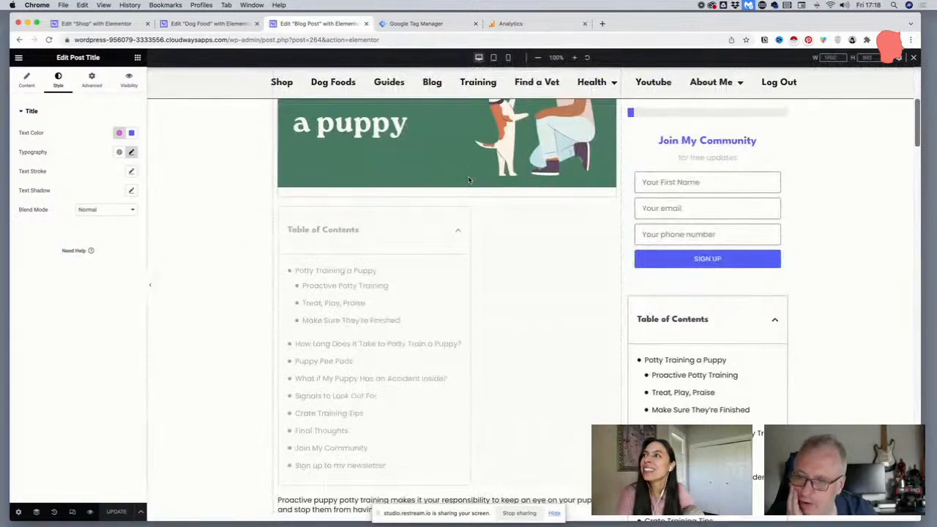
{"action": "scroll", "coordinate": [469, 179], "scroll_direction": "up", "scroll_amount": 4}
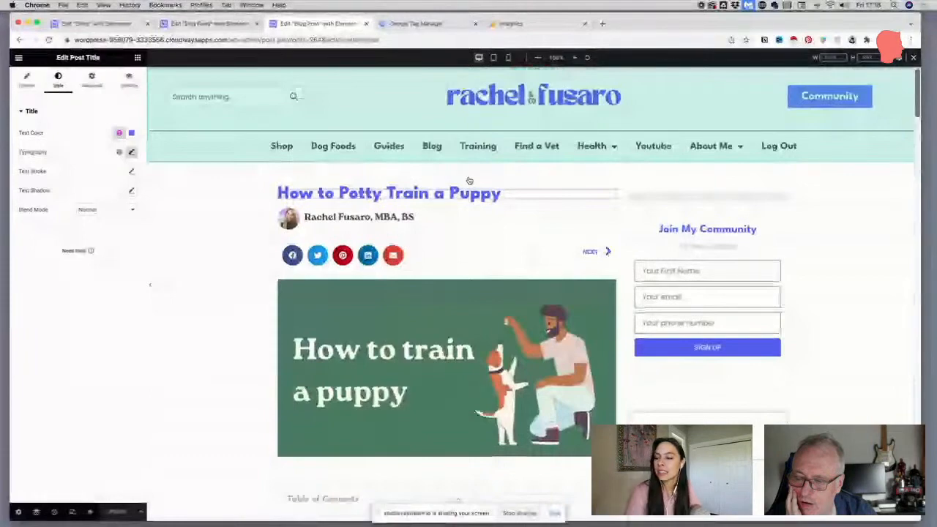
{"action": "scroll", "coordinate": [469, 179], "scroll_direction": "down", "scroll_amount": 5}
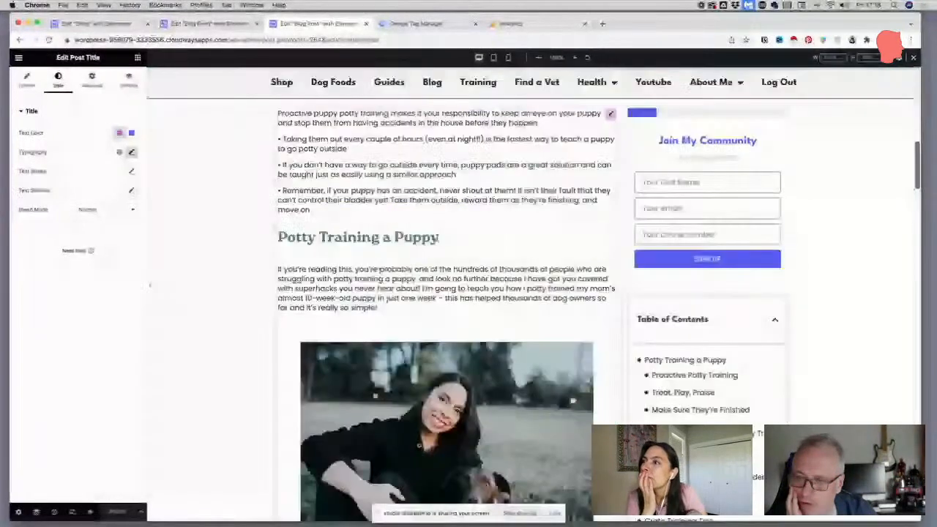
{"action": "scroll", "coordinate": [437, 236], "scroll_direction": "down", "scroll_amount": 2}
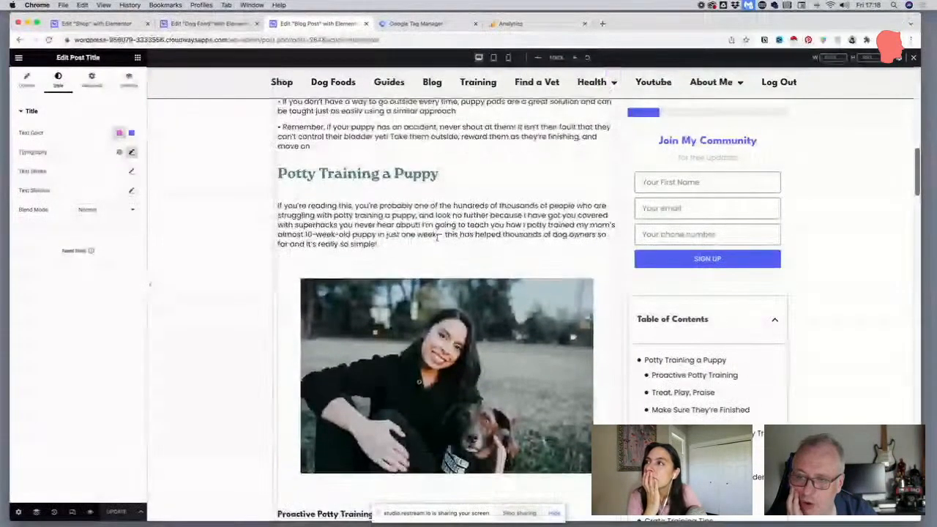
{"action": "scroll", "coordinate": [437, 240], "scroll_direction": "down", "scroll_amount": 6}
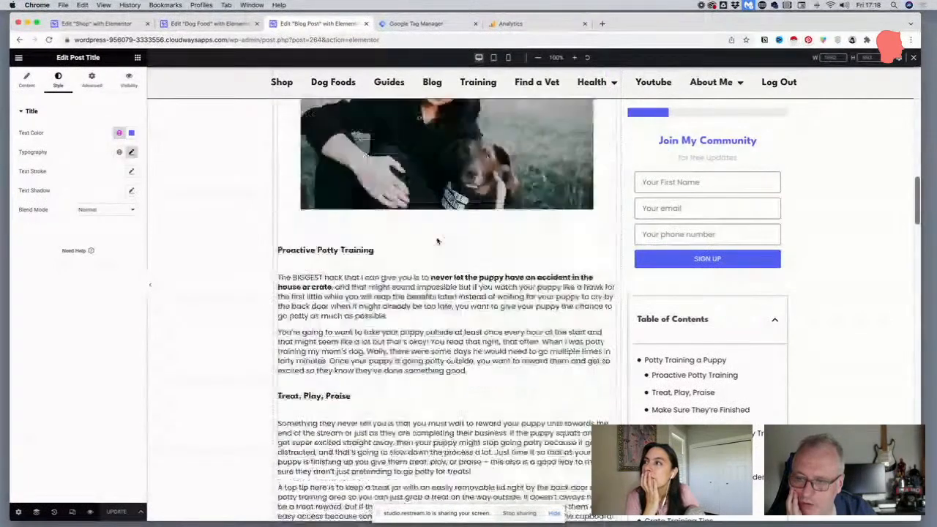
{"action": "scroll", "coordinate": [437, 240], "scroll_direction": "down", "scroll_amount": 9}
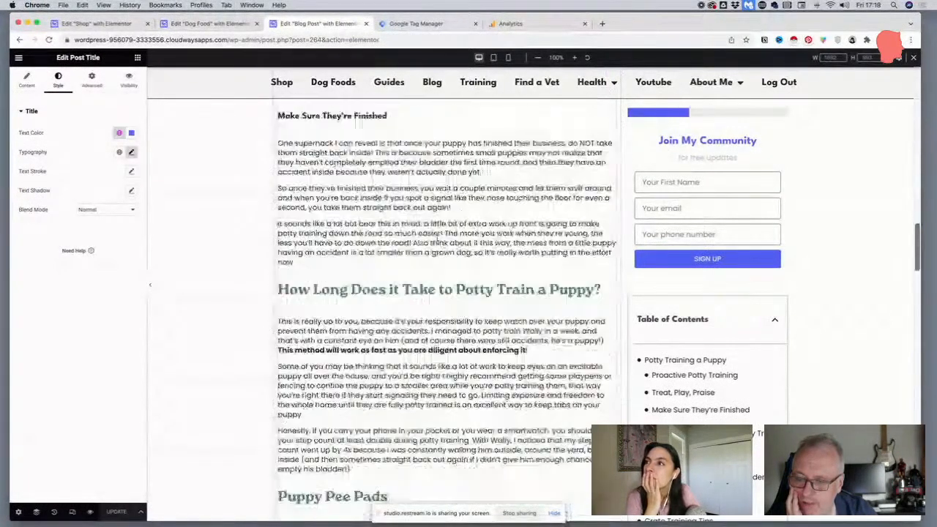
{"action": "scroll", "coordinate": [437, 240], "scroll_direction": "down", "scroll_amount": 3}
{"action": "left_click_drag", "start_coordinate": [319, 151], "coordinate": [373, 169]}
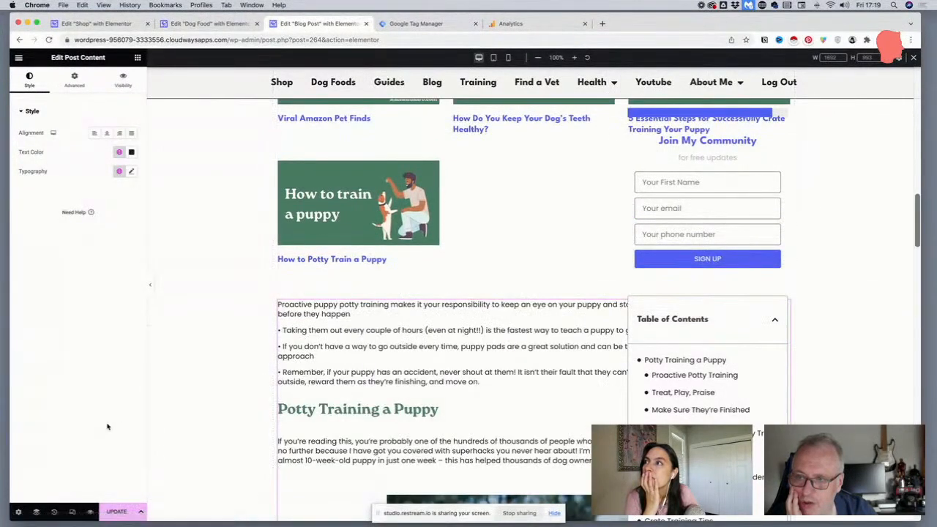
{"action": "left_click", "coordinate": [53, 512]}
{"action": "left_click", "coordinate": [126, 127]}
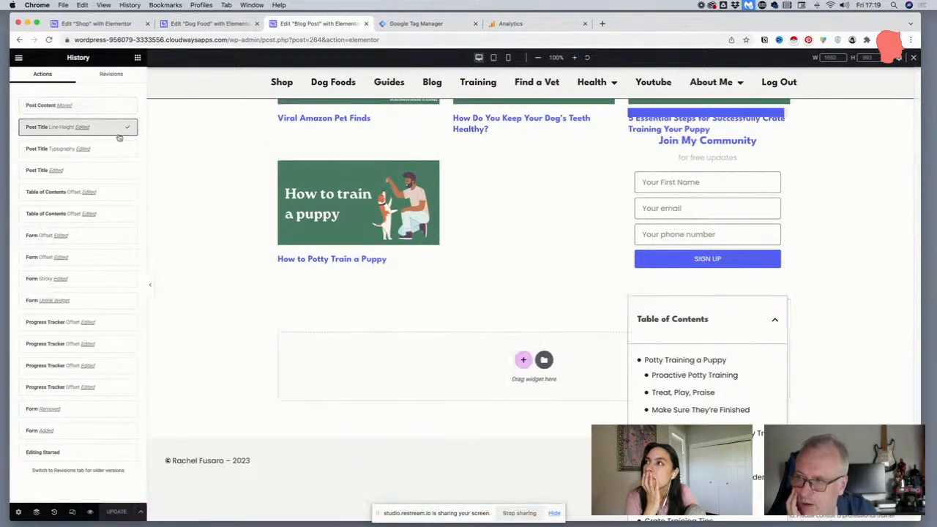
{"action": "scroll", "coordinate": [452, 237], "scroll_direction": "down", "scroll_amount": 10}
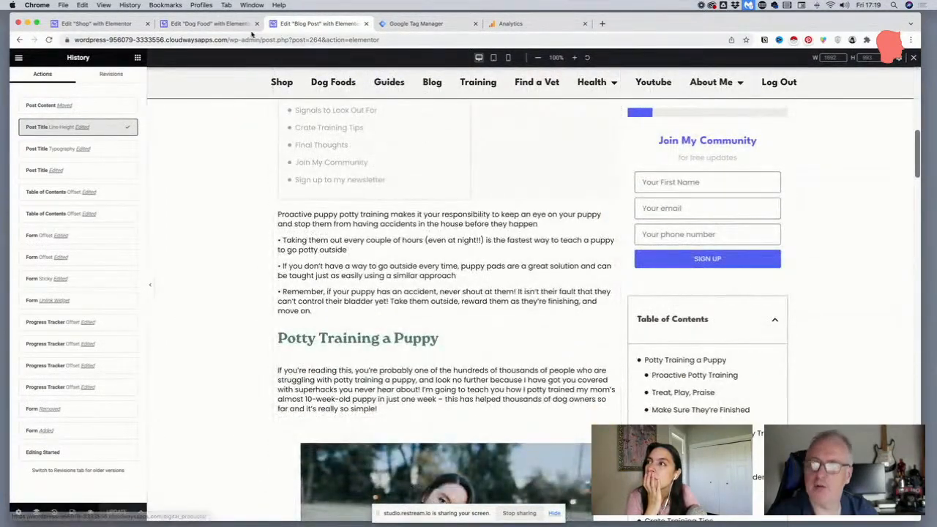
Open the live site's home page, go to the Blog page and open the Viral Amazon Pet Finds post
{"action": "left_click", "coordinate": [230, 24]}
{"action": "left_click", "coordinate": [287, 25]}
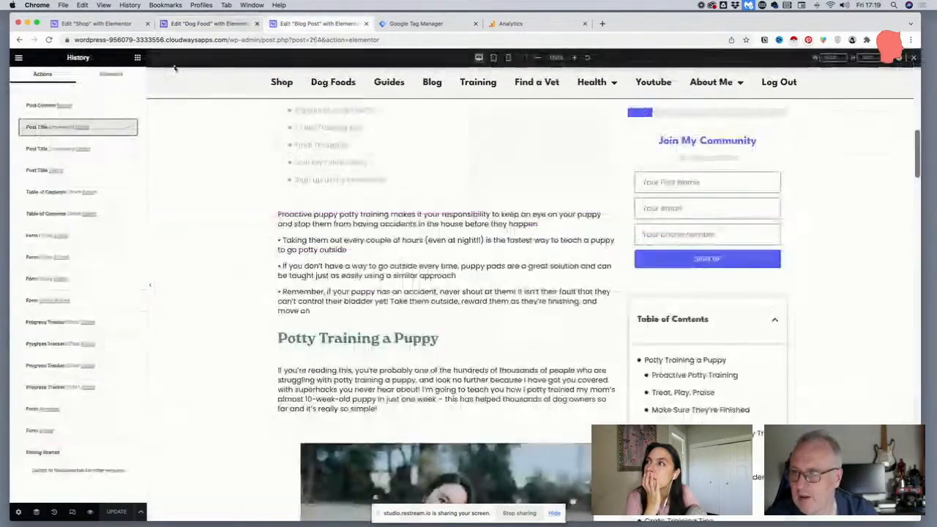
{"action": "left_click", "coordinate": [202, 39]}
{"action": "left_click", "coordinate": [262, 40]}
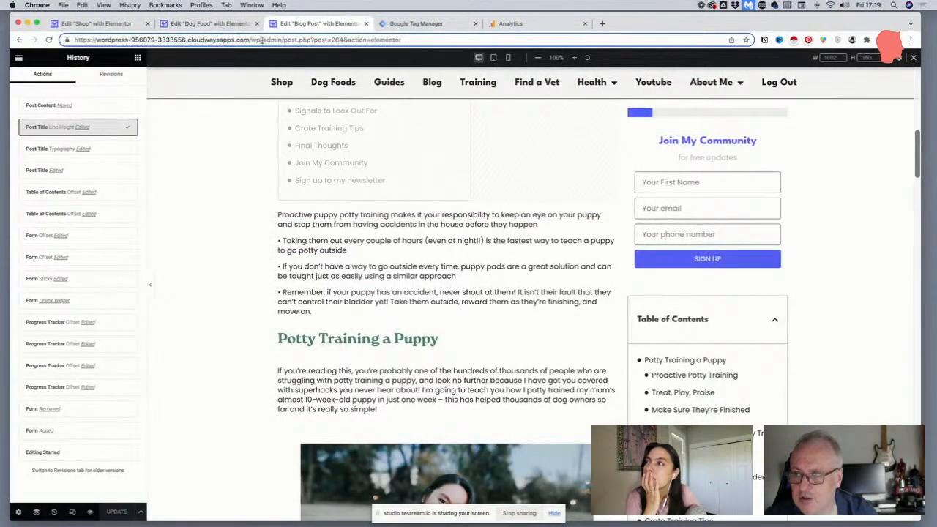
{"action": "left_click_drag", "start_coordinate": [252, 39], "coordinate": [454, 48]}
{"action": "key", "text": "BackSpace"}
{"action": "key", "text": "Return"}
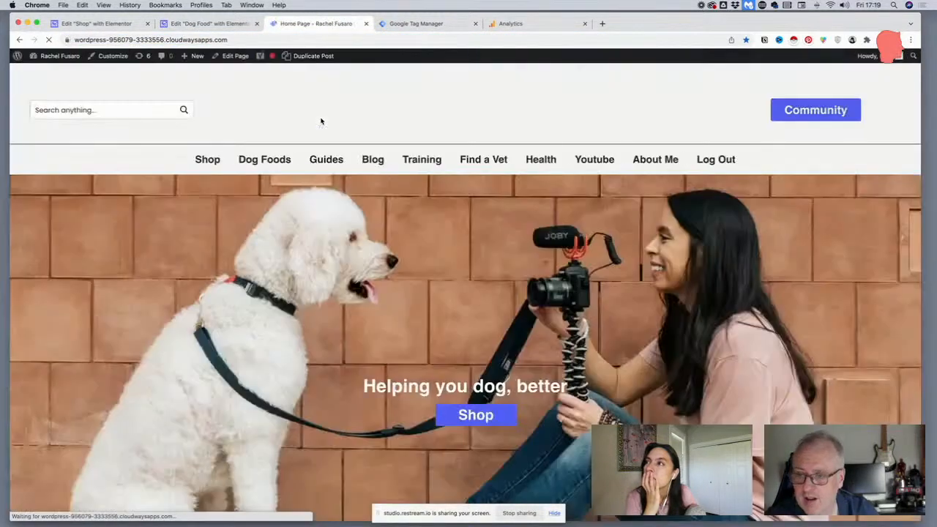
{"action": "left_click", "coordinate": [359, 162]}
{"action": "scroll", "coordinate": [418, 245], "scroll_direction": "down", "scroll_amount": 3}
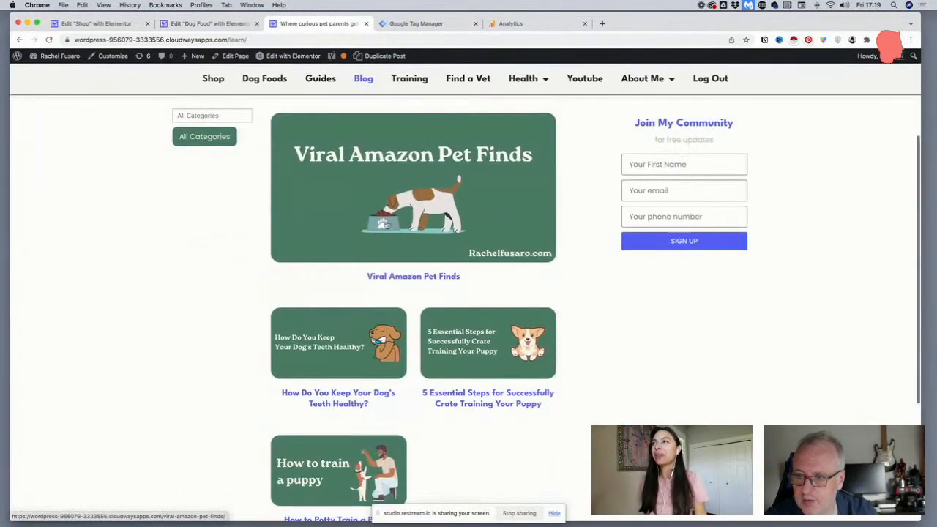
{"action": "left_click", "coordinate": [382, 223]}
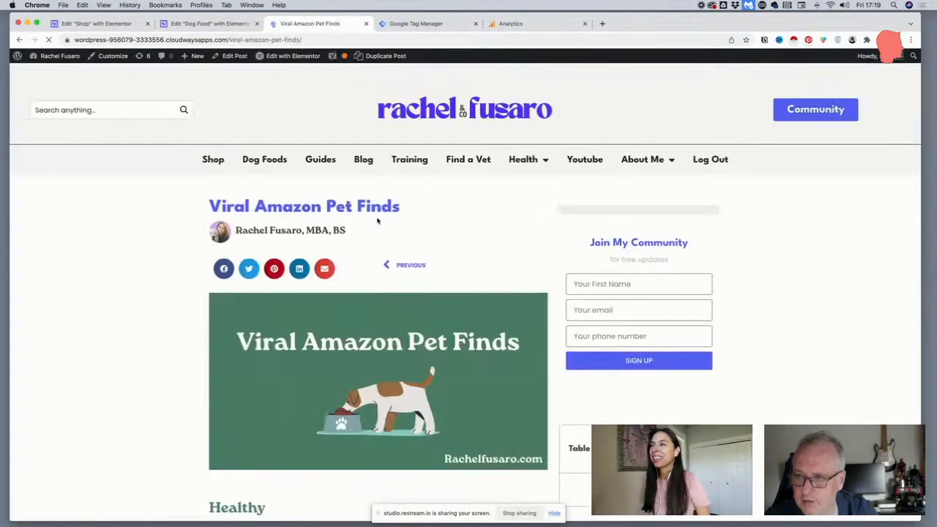
Inspect the CSS styling of the post's Healthy heading in the browser's developer tools, and close them
{"action": "scroll", "coordinate": [378, 220], "scroll_direction": "down", "scroll_amount": 5}
{"action": "left_click_drag", "start_coordinate": [267, 212], "coordinate": [196, 217]}
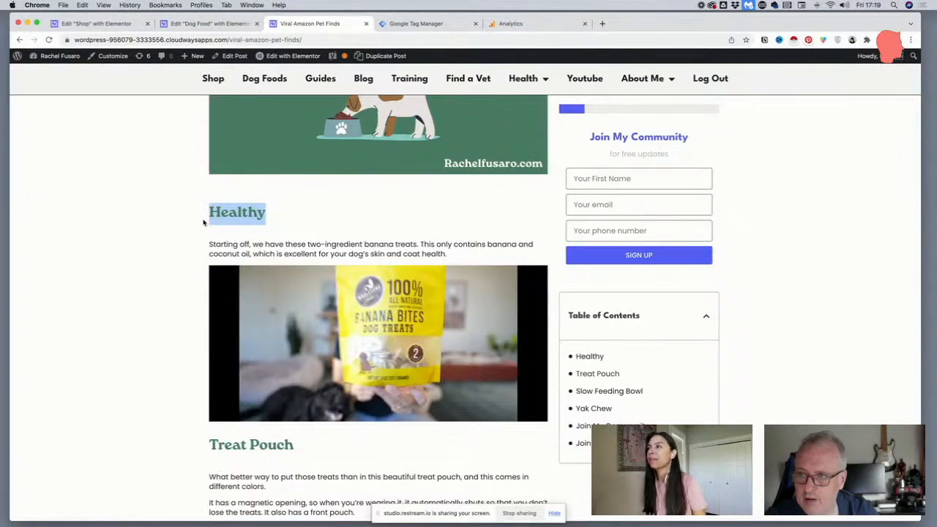
{"action": "right_click", "coordinate": [224, 213]}
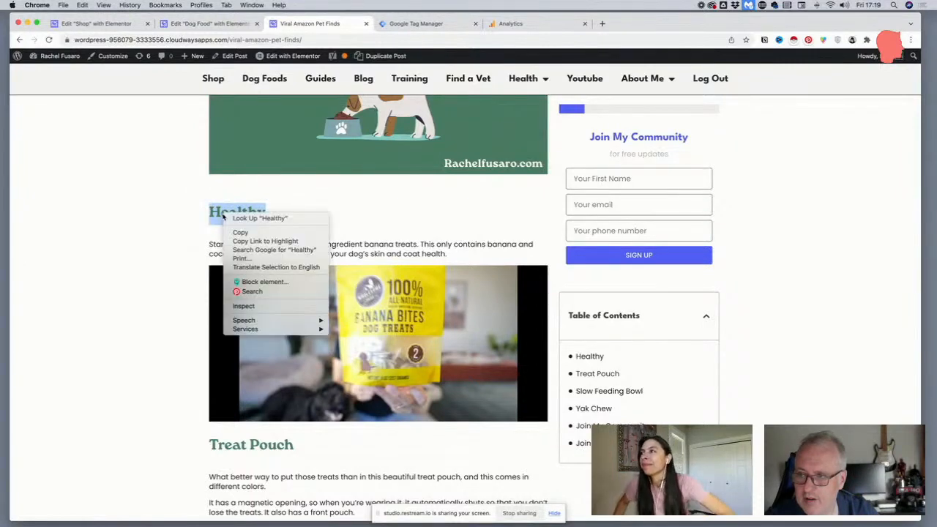
{"action": "left_click", "coordinate": [245, 306]}
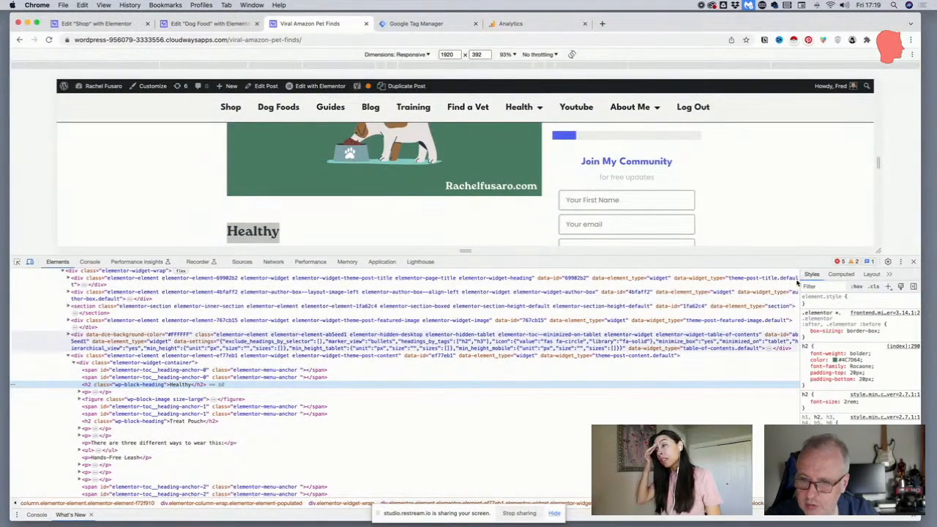
{"action": "left_click", "coordinate": [913, 262]}
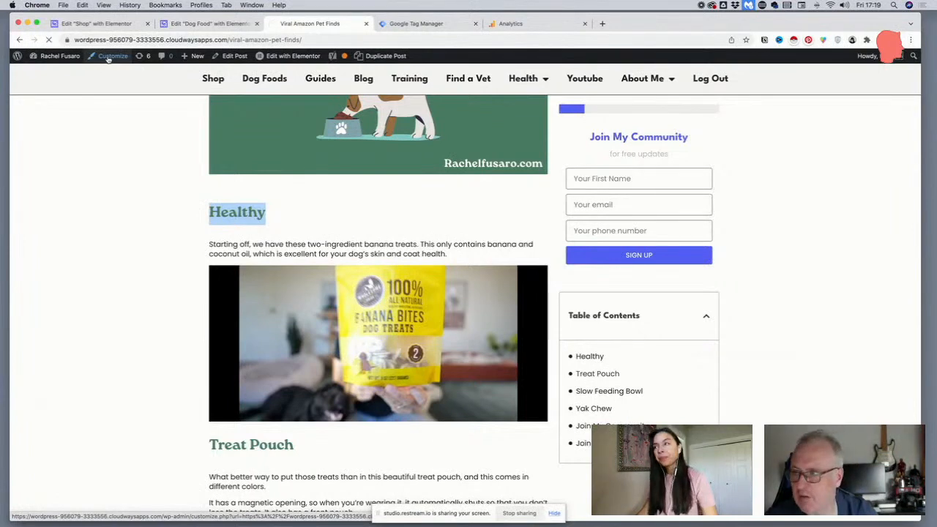
Set the h2 rule's font family to League Spartan in the theme customizer's Additional CSS
{"action": "left_click", "coordinate": [110, 57]}
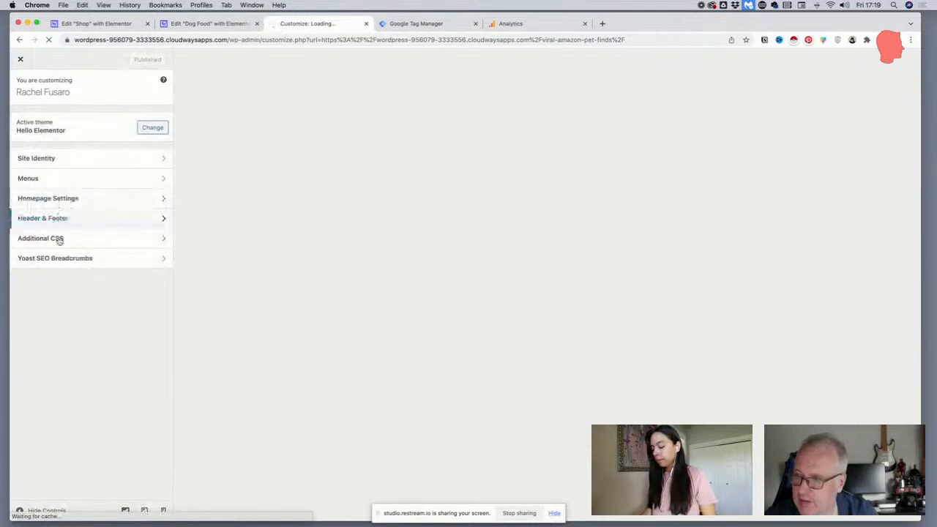
{"action": "left_click", "coordinate": [58, 238]}
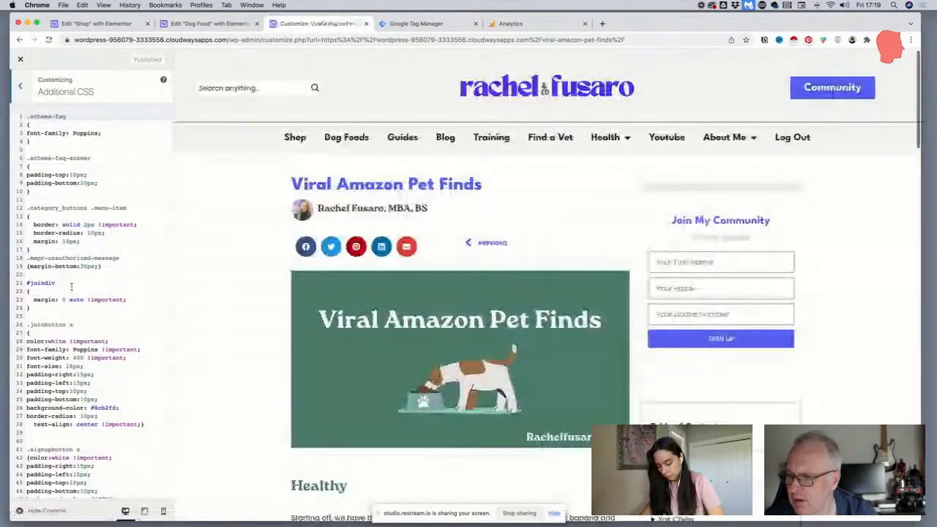
{"action": "scroll", "coordinate": [71, 286], "scroll_direction": "down", "scroll_amount": 20}
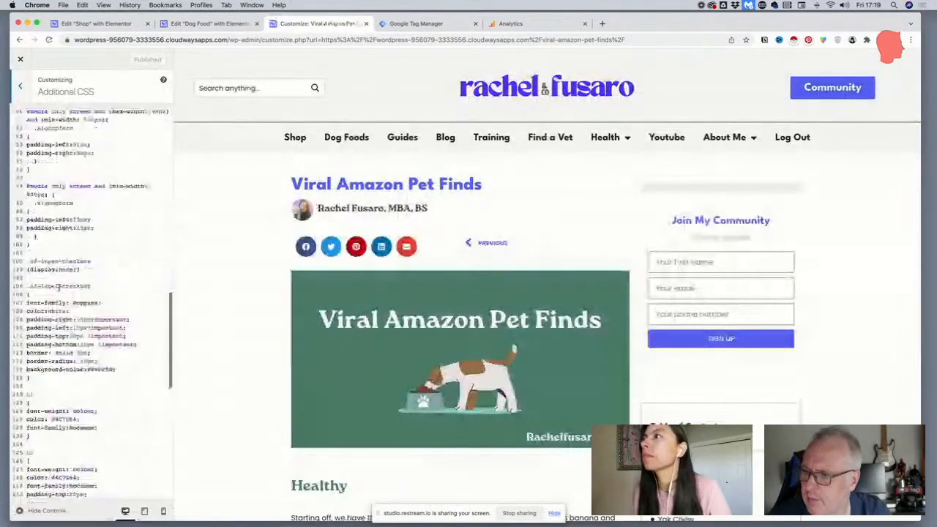
{"action": "scroll", "coordinate": [59, 288], "scroll_direction": "down", "scroll_amount": 15}
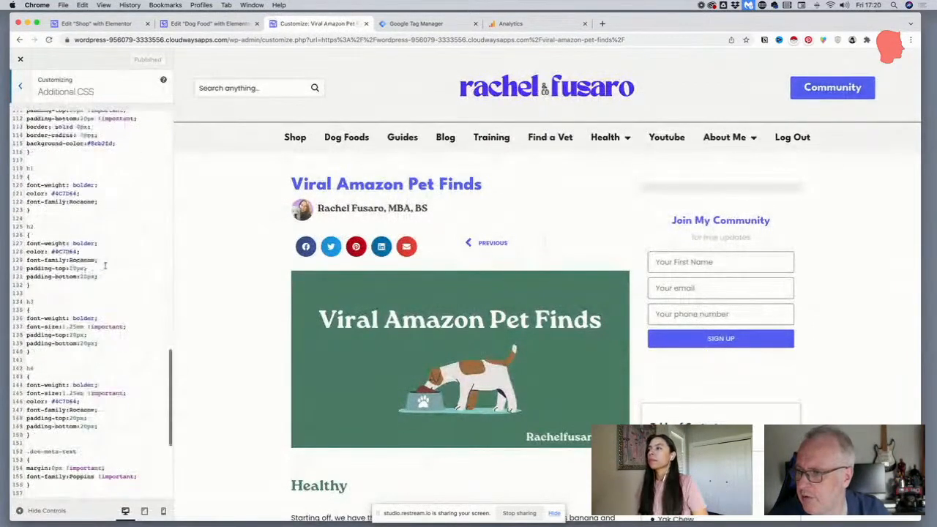
{"action": "left_click_drag", "start_coordinate": [103, 261], "coordinate": [34, 260]}
{"action": "left_click", "coordinate": [91, 259]}
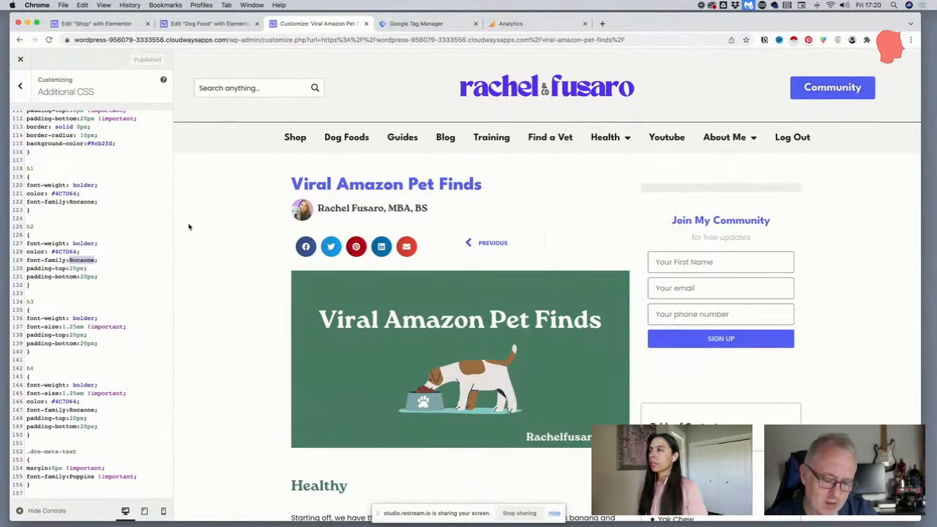
{"action": "type", "text": "League S"}
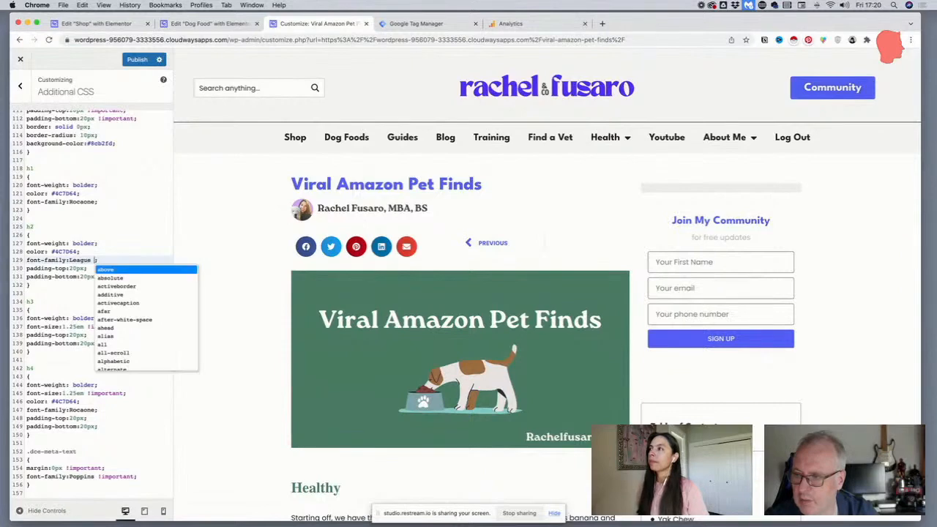
{"action": "type", "text": "Partan;"}
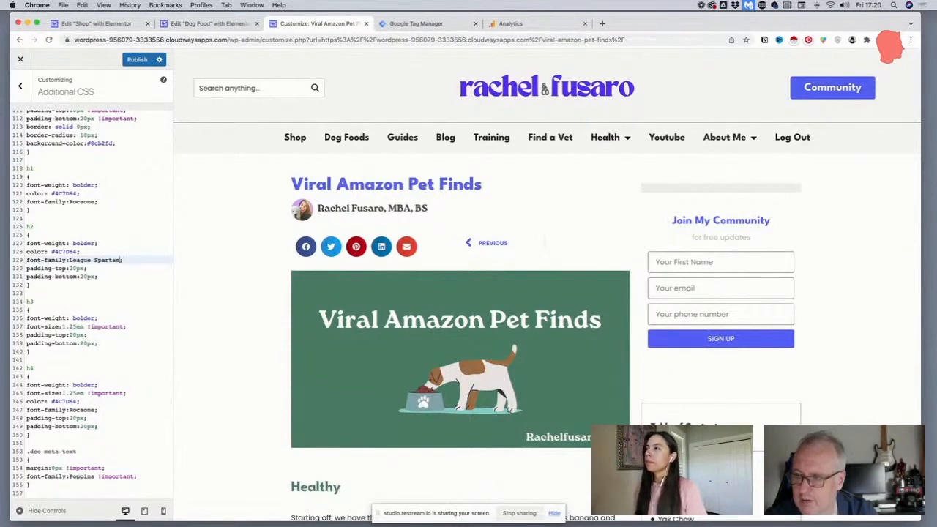
Check the post's headings in the preview and add !important to the h2 font family
{"action": "scroll", "coordinate": [373, 246], "scroll_direction": "down", "scroll_amount": 5}
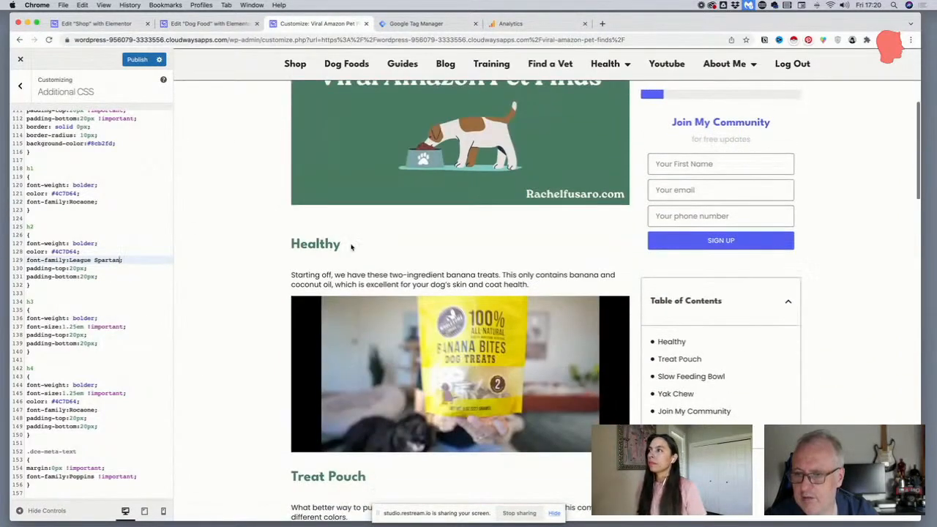
{"action": "scroll", "coordinate": [291, 265], "scroll_direction": "down", "scroll_amount": 5}
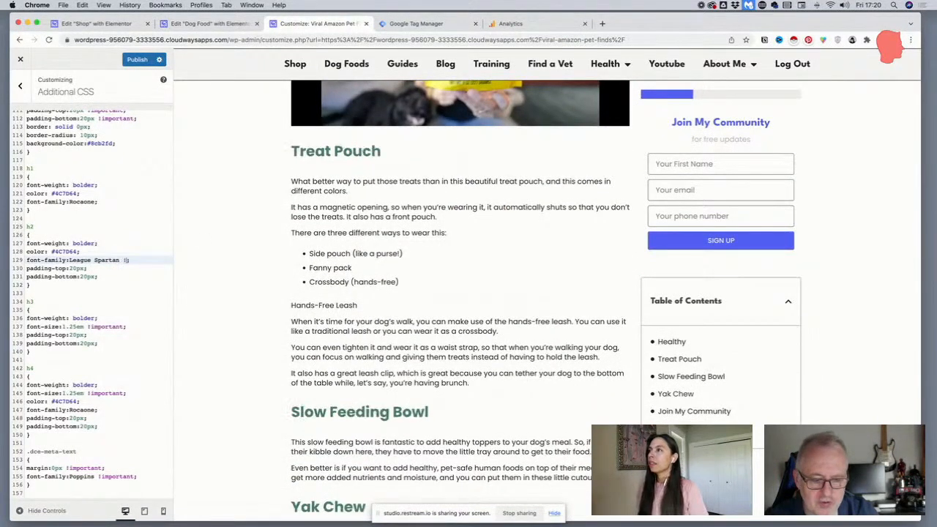
{"action": "type", "text": "!important;"}
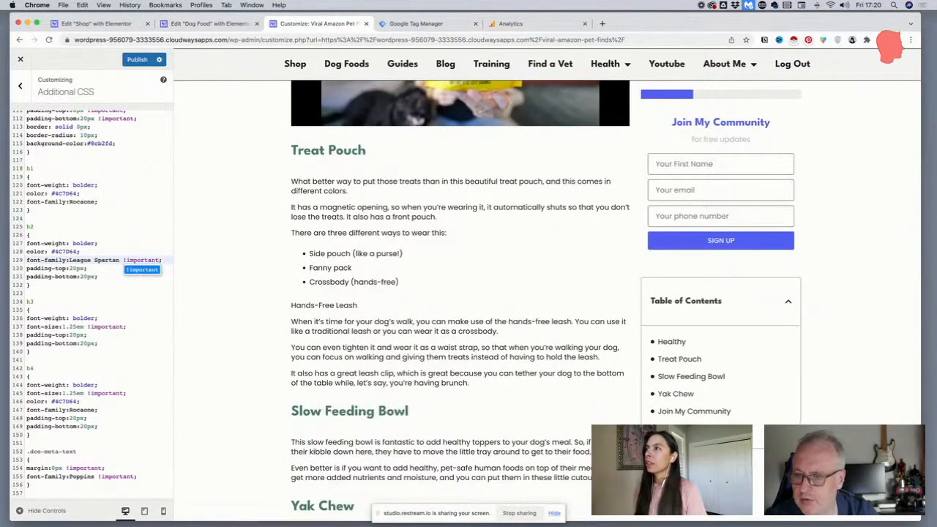
{"action": "left_click", "coordinate": [168, 259]}
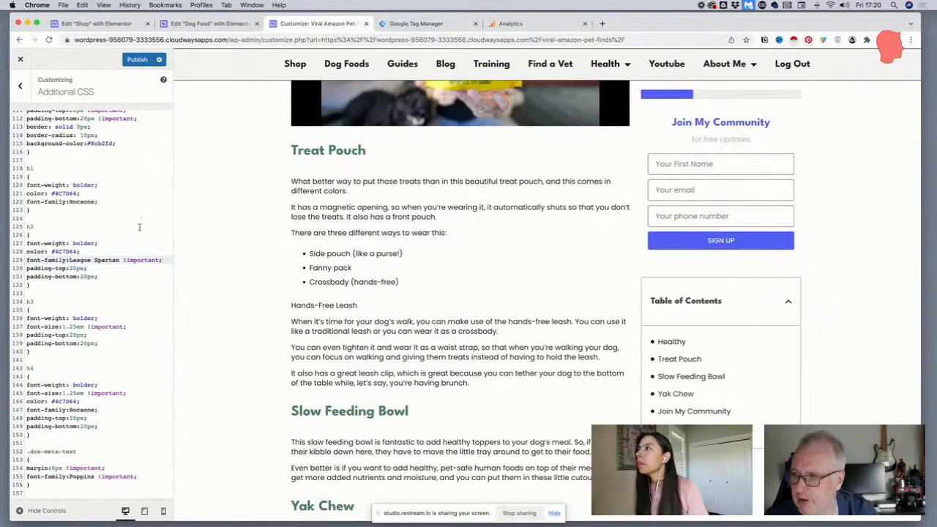
Replace the Rocaone font family in the h1 and h4 rules with the h2 rule's League Spartan !important value
{"action": "left_click_drag", "start_coordinate": [98, 202], "coordinate": [25, 202]}
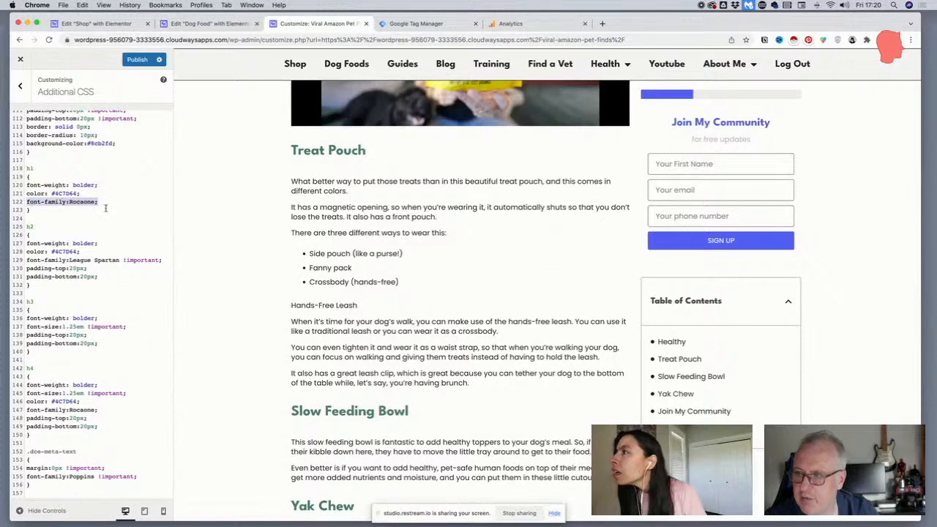
{"action": "left_click_drag", "start_coordinate": [163, 260], "coordinate": [71, 258]}
{"action": "key", "text": "super+c"}
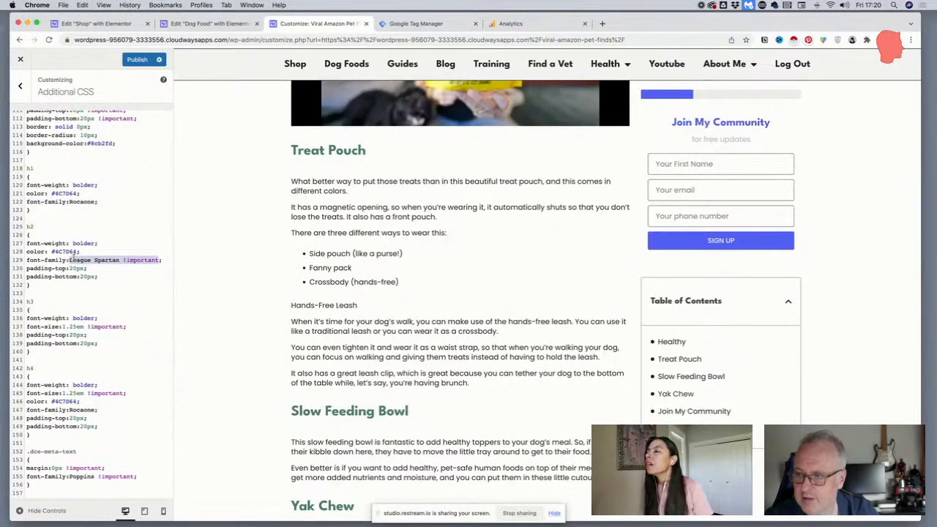
{"action": "left_click_drag", "start_coordinate": [98, 202], "coordinate": [69, 202]}
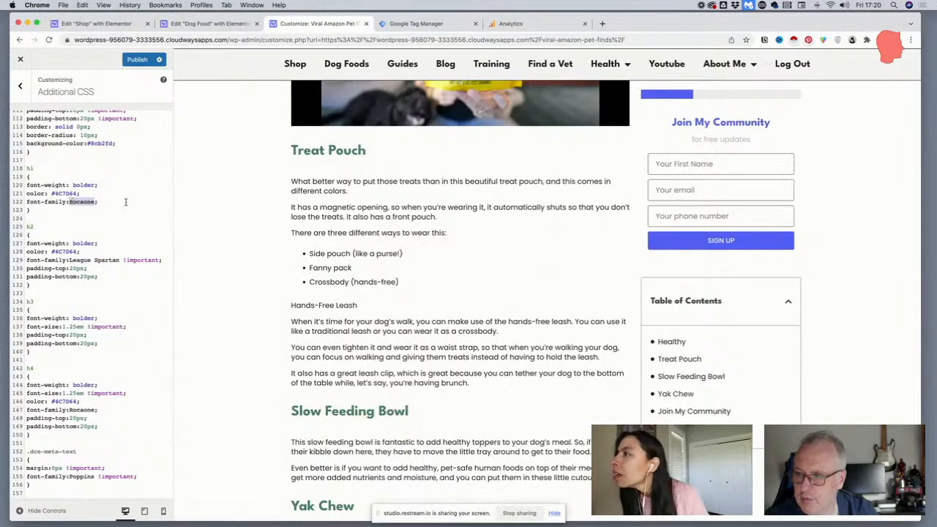
{"action": "key", "text": "super+v"}
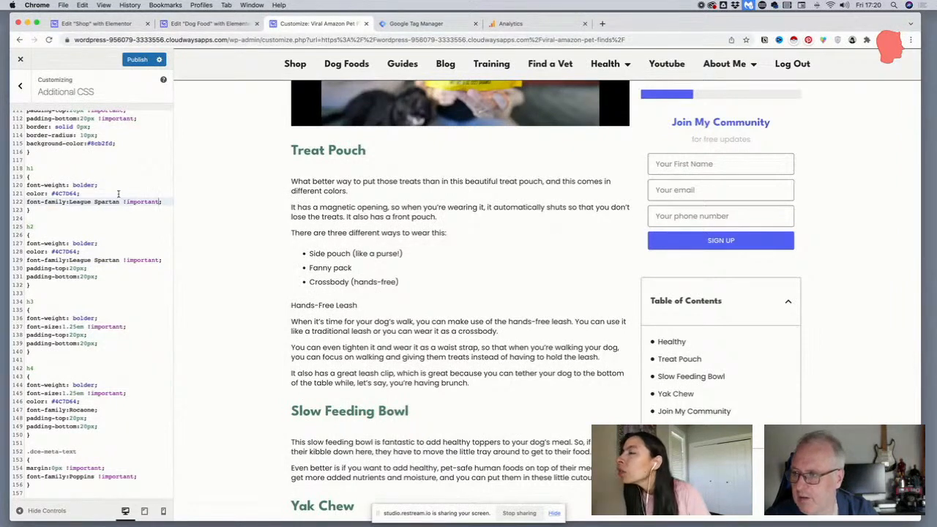
{"action": "scroll", "coordinate": [118, 193], "scroll_direction": "down", "scroll_amount": 5}
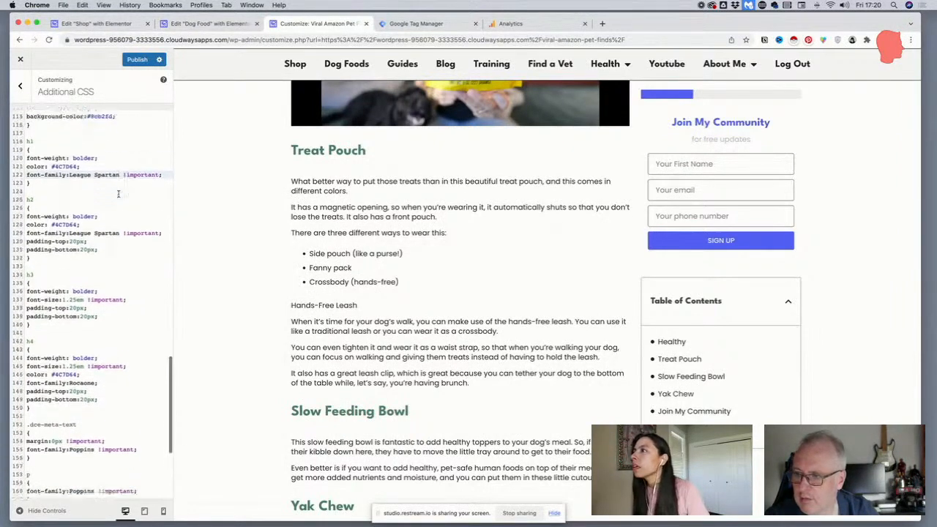
{"action": "scroll", "coordinate": [118, 193], "scroll_direction": "down", "scroll_amount": 3}
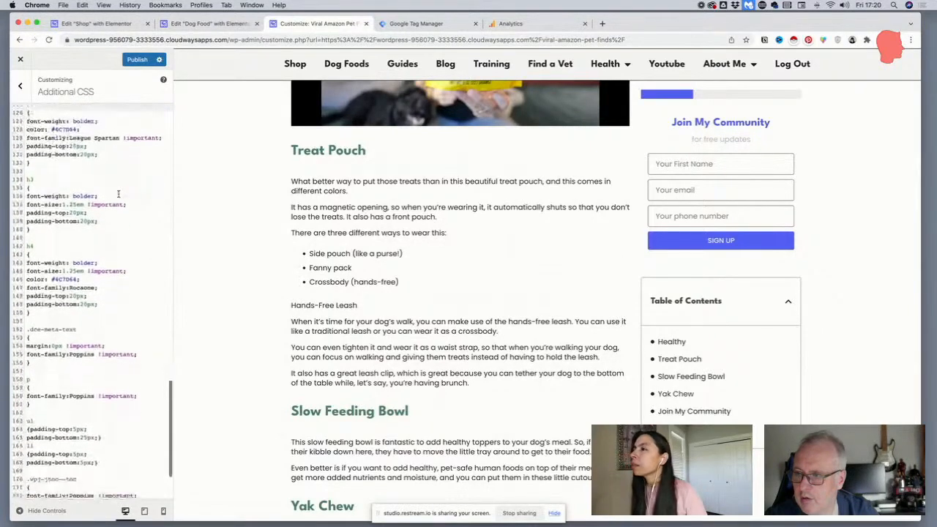
{"action": "double_click", "coordinate": [82, 284]}
{"action": "type", "text": "League Spartan !important"}
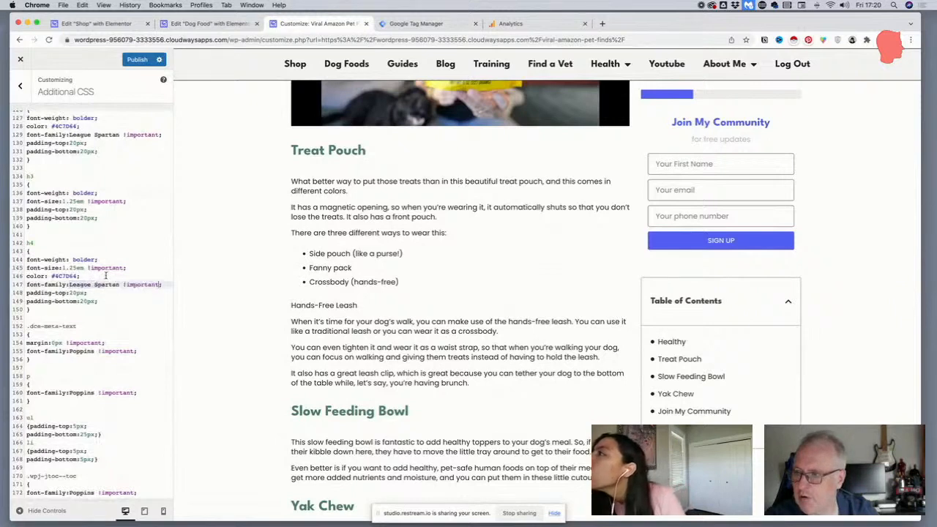
Examine the colour values in the Additional CSS heading rules and compare them with the post's headings in the preview
{"action": "scroll", "coordinate": [92, 279], "scroll_direction": "down", "scroll_amount": 4}
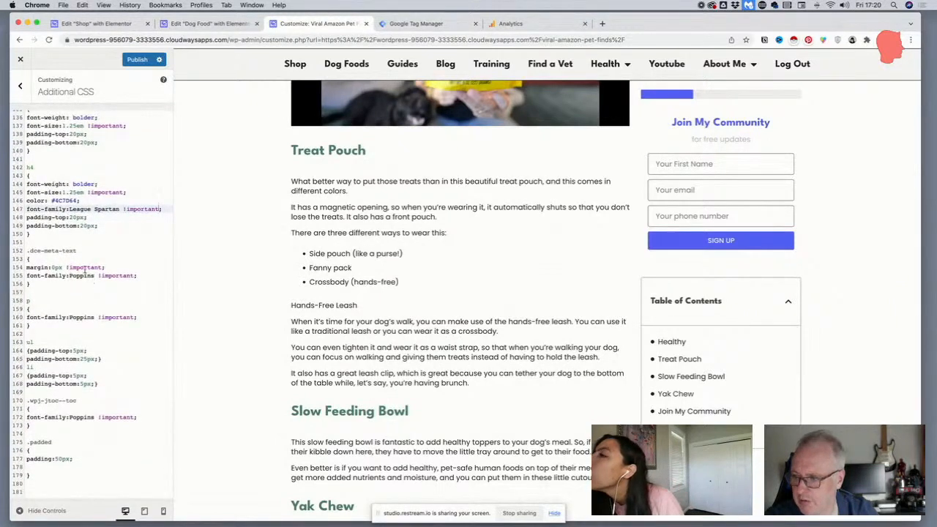
{"action": "scroll", "coordinate": [85, 270], "scroll_direction": "up", "scroll_amount": 3}
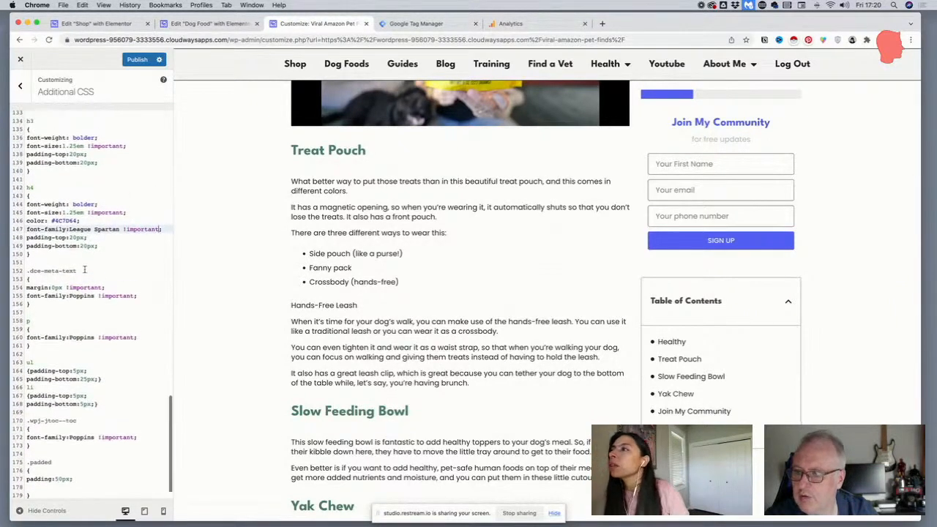
{"action": "scroll", "coordinate": [85, 270], "scroll_direction": "up", "scroll_amount": 2}
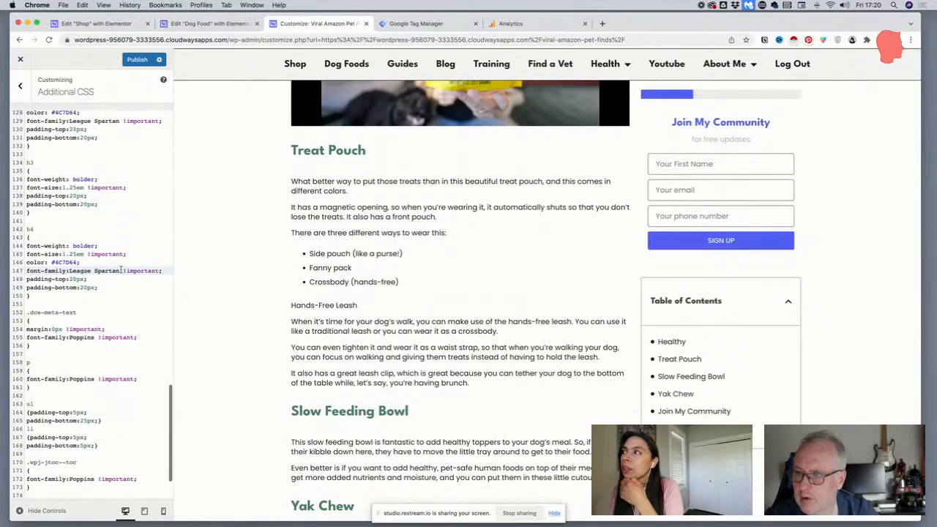
{"action": "scroll", "coordinate": [326, 203], "scroll_direction": "up", "scroll_amount": 1}
{"action": "scroll", "coordinate": [90, 264], "scroll_direction": "up", "scroll_amount": 2}
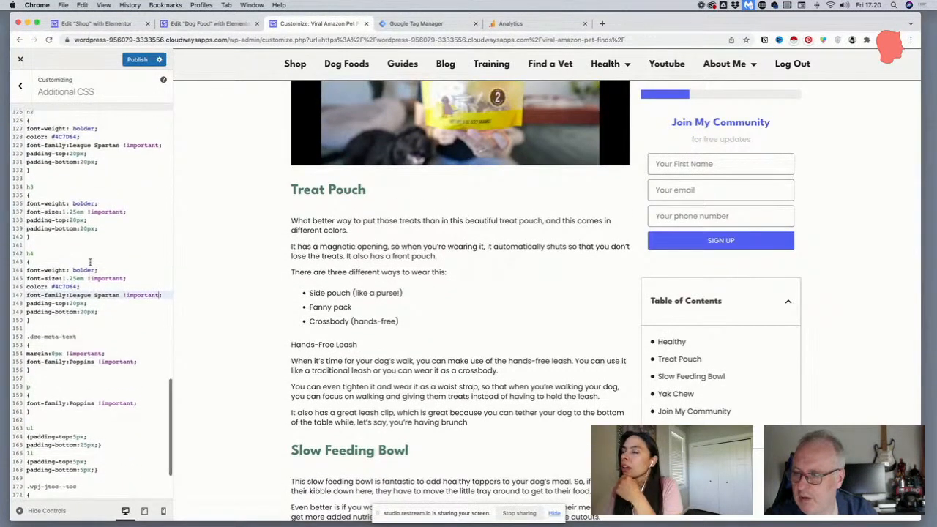
{"action": "left_click", "coordinate": [77, 286]}
{"action": "left_click_drag", "start_coordinate": [78, 286], "coordinate": [51, 286]}
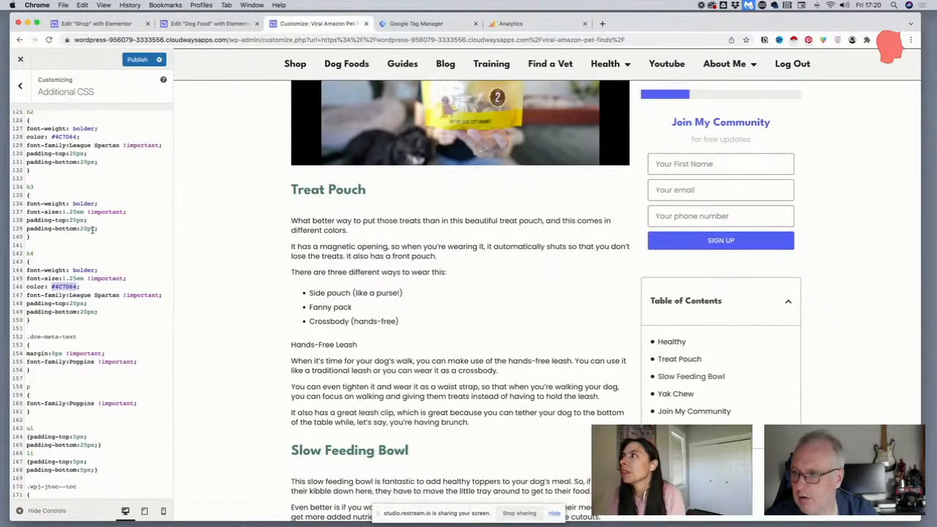
{"action": "scroll", "coordinate": [90, 220], "scroll_direction": "up", "scroll_amount": 3}
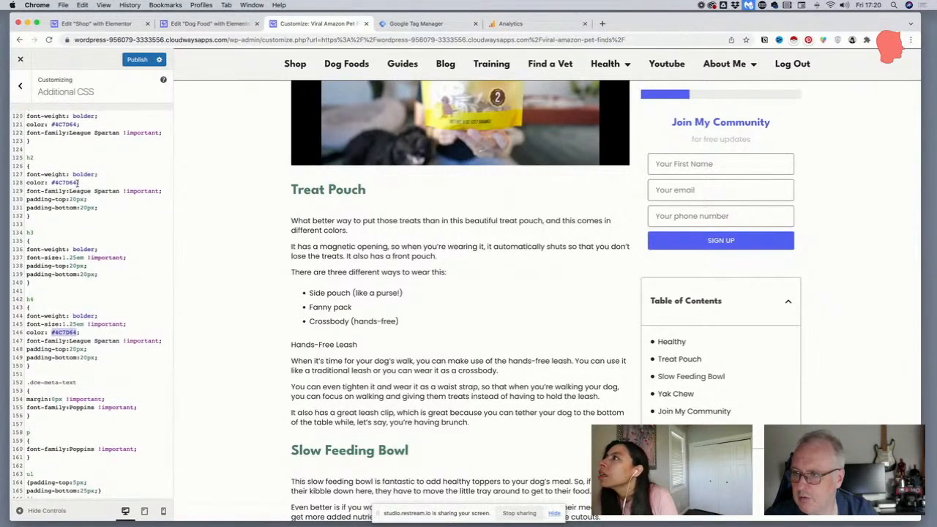
{"action": "left_click", "coordinate": [77, 183]}
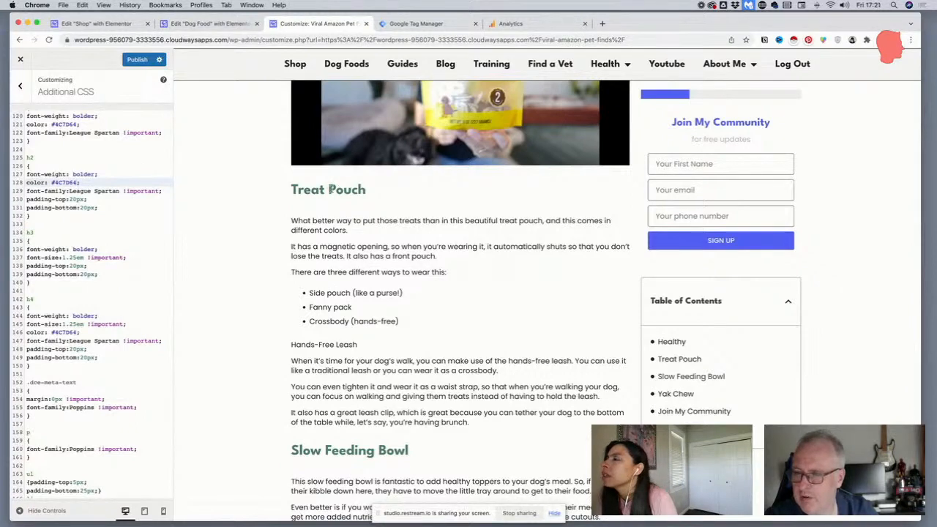
{"action": "scroll", "coordinate": [330, 189], "scroll_direction": "up", "scroll_amount": 2}
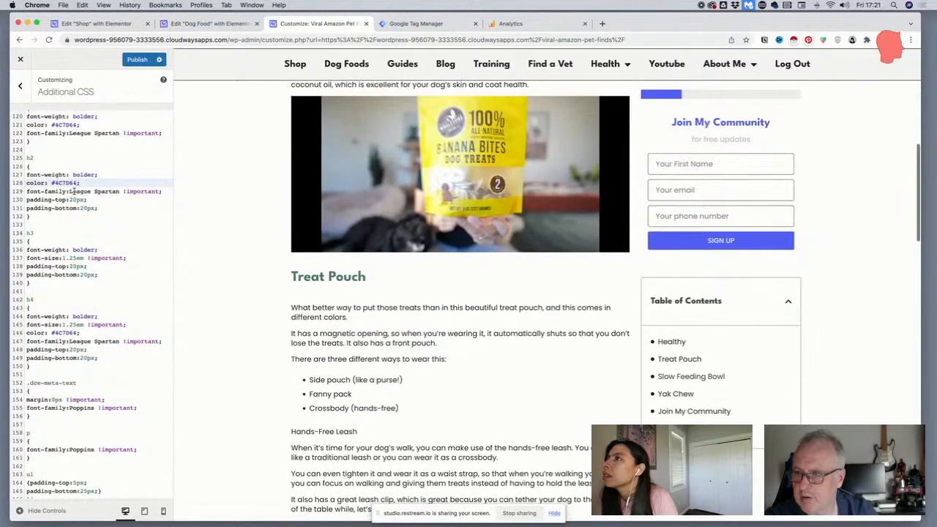
Review the heading rules in Additional CSS and try adding !important to the h2 rule's colour
{"action": "scroll", "coordinate": [73, 192], "scroll_direction": "up", "scroll_amount": 5}
{"action": "scroll", "coordinate": [357, 204], "scroll_direction": "up", "scroll_amount": 10}
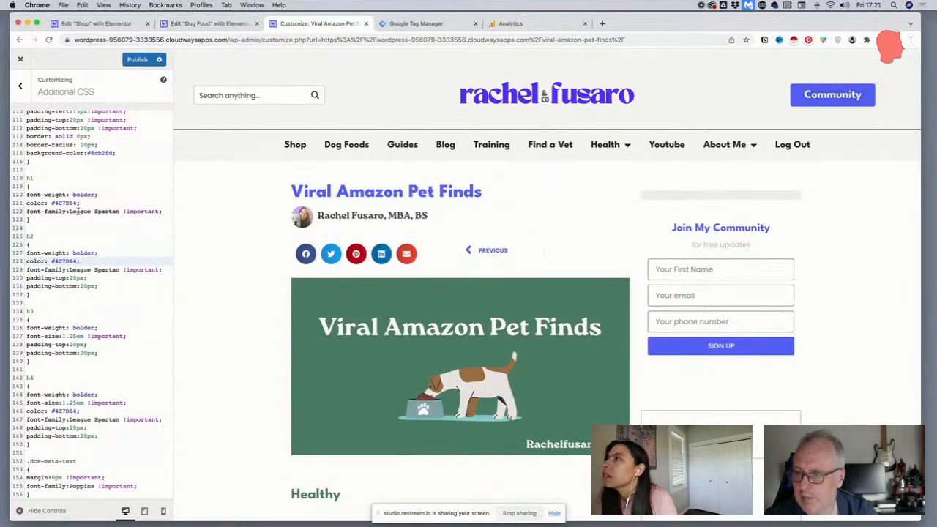
{"action": "scroll", "coordinate": [77, 212], "scroll_direction": "down", "scroll_amount": 2}
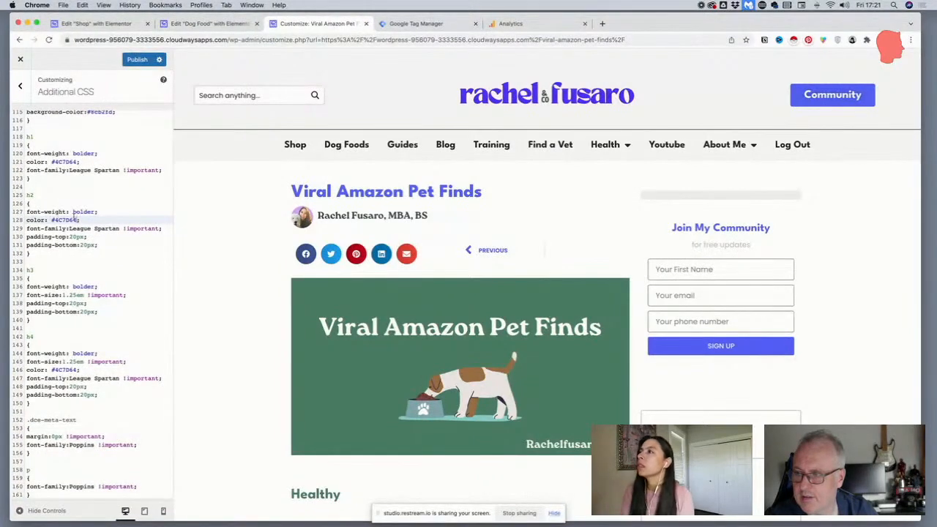
{"action": "scroll", "coordinate": [77, 215], "scroll_direction": "down", "scroll_amount": 3}
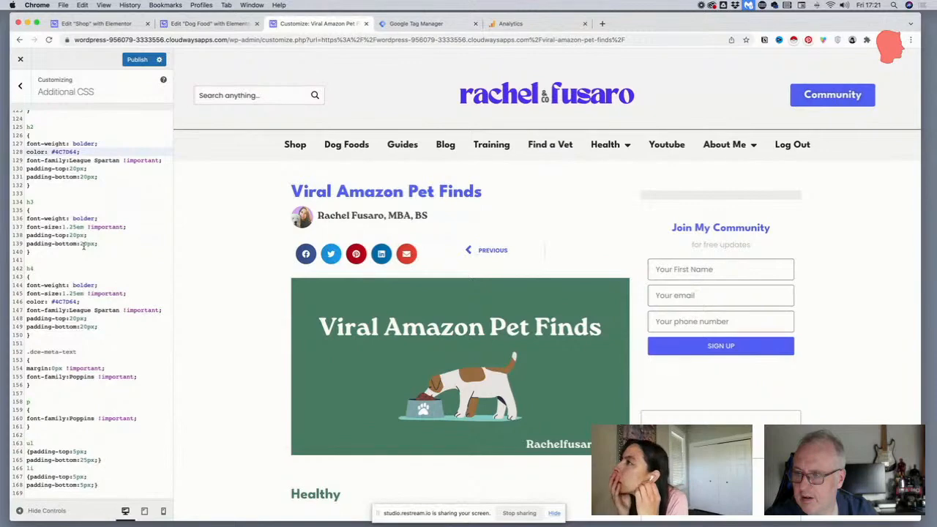
{"action": "scroll", "coordinate": [84, 247], "scroll_direction": "down", "scroll_amount": 3}
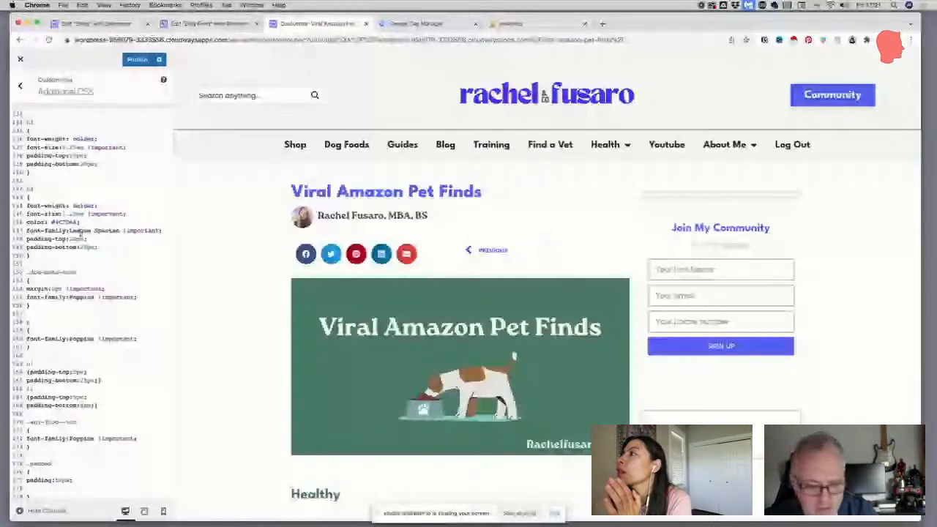
{"action": "scroll", "coordinate": [137, 171], "scroll_direction": "up", "scroll_amount": 4}
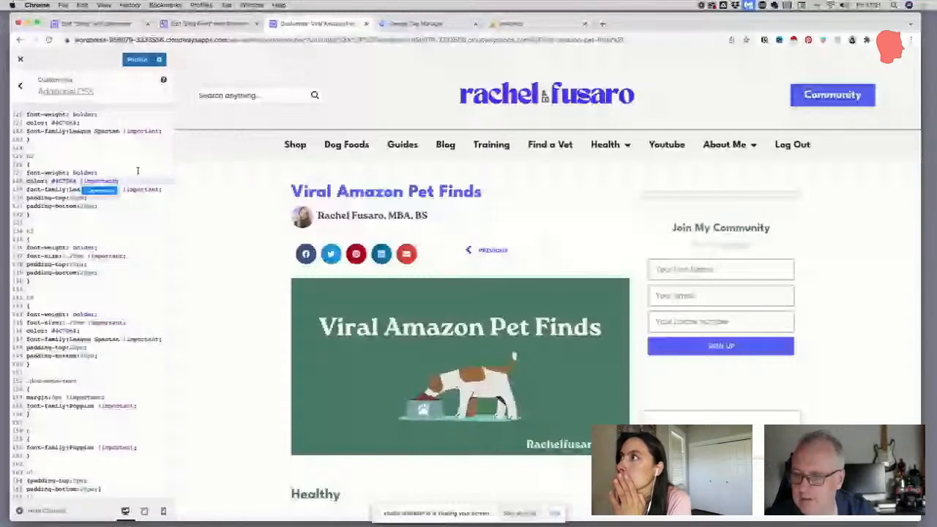
{"action": "scroll", "coordinate": [459, 293], "scroll_direction": "down", "scroll_amount": 15}
{"action": "key", "text": "BackSpace"}
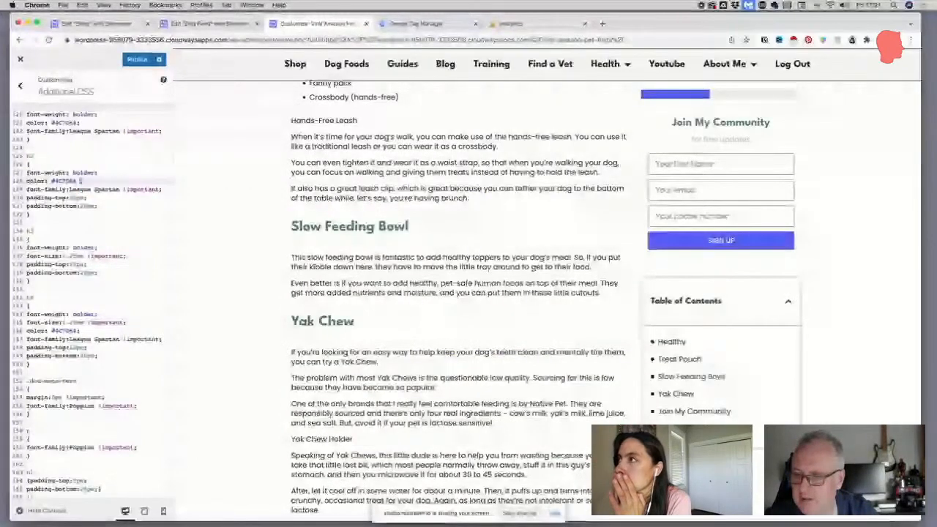
Switch to the Dog Food page in Elementor and copy the background colour code of the All Food Brands button
{"action": "left_click", "coordinate": [209, 24]}
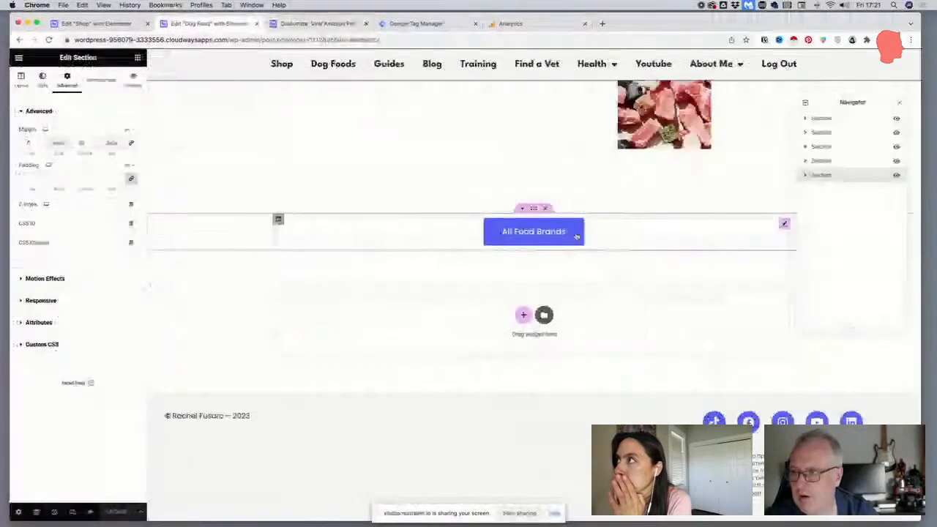
{"action": "left_click", "coordinate": [784, 224]}
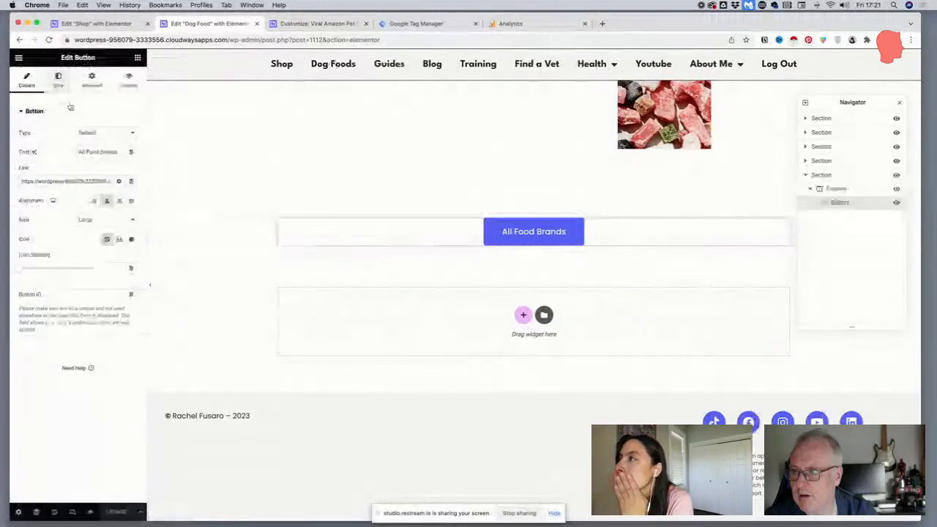
{"action": "left_click", "coordinate": [57, 78]}
{"action": "left_click", "coordinate": [131, 229]}
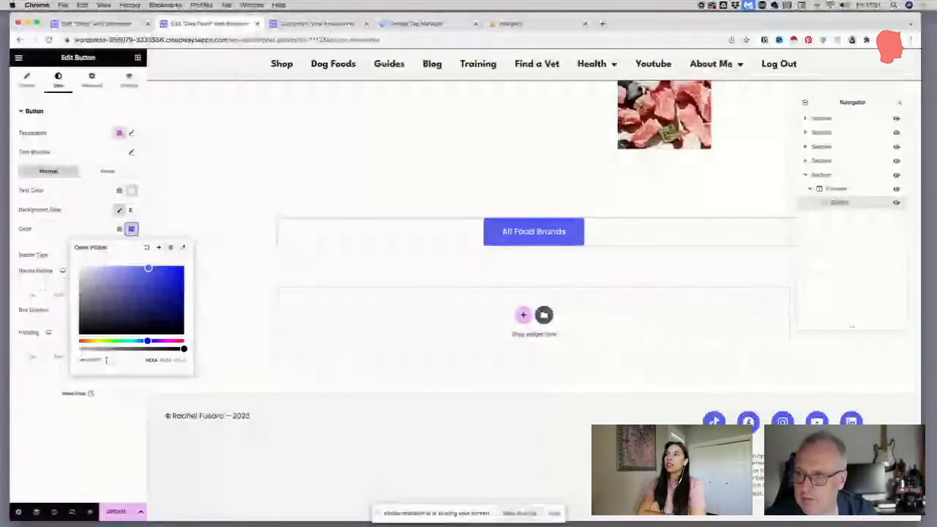
Set the h2 rule's colour to #5463F7 !important in the customizer, publish it and check the headings in the preview
{"action": "left_click", "coordinate": [316, 23]}
{"action": "scroll", "coordinate": [366, 274], "scroll_direction": "up", "scroll_amount": 1}
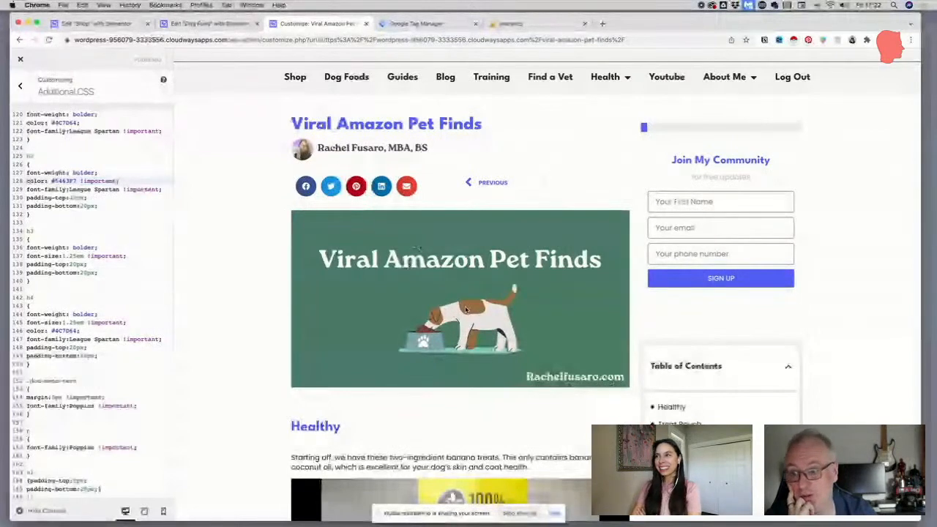
{"action": "scroll", "coordinate": [476, 318], "scroll_direction": "down", "scroll_amount": 1}
{"action": "scroll", "coordinate": [421, 271], "scroll_direction": "up", "scroll_amount": 2}
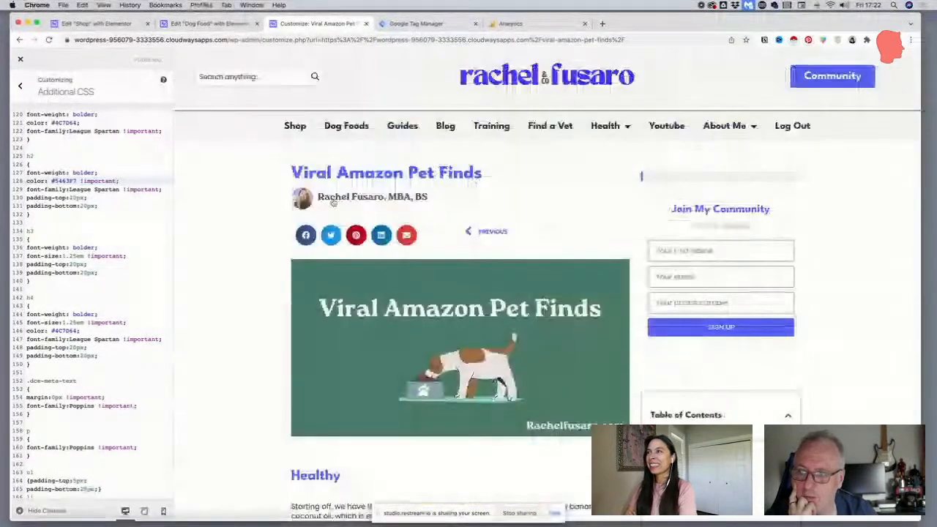
{"action": "scroll", "coordinate": [430, 202], "scroll_direction": "up", "scroll_amount": 1}
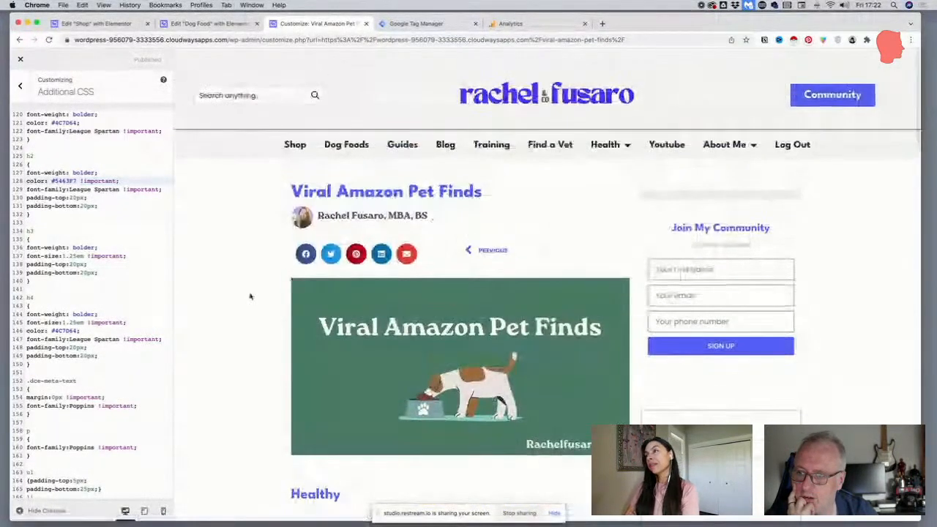
Look over the Dog Food page in Elementor and return to the customizer's post preview to compare the styling
{"action": "left_click", "coordinate": [205, 24]}
{"action": "scroll", "coordinate": [322, 150], "scroll_direction": "up", "scroll_amount": 2}
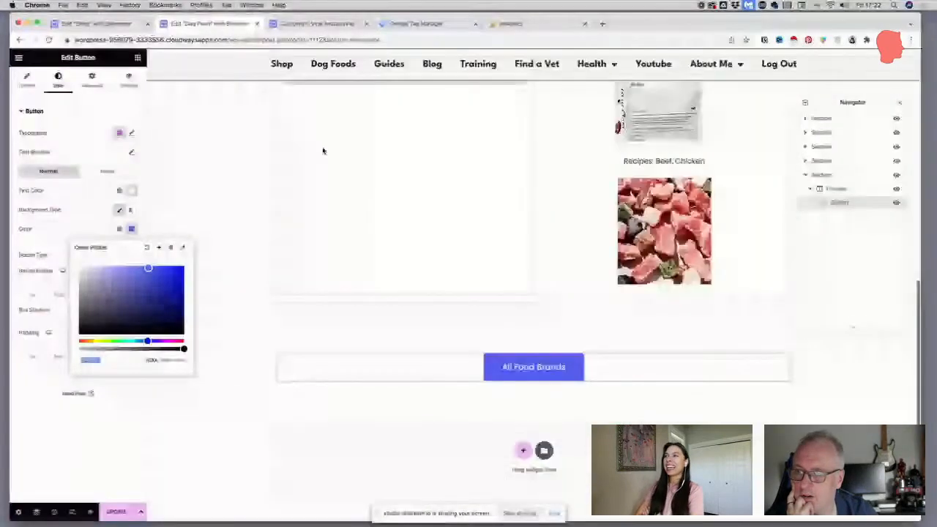
{"action": "scroll", "coordinate": [323, 151], "scroll_direction": "up", "scroll_amount": 5}
{"action": "left_click", "coordinate": [322, 23]}
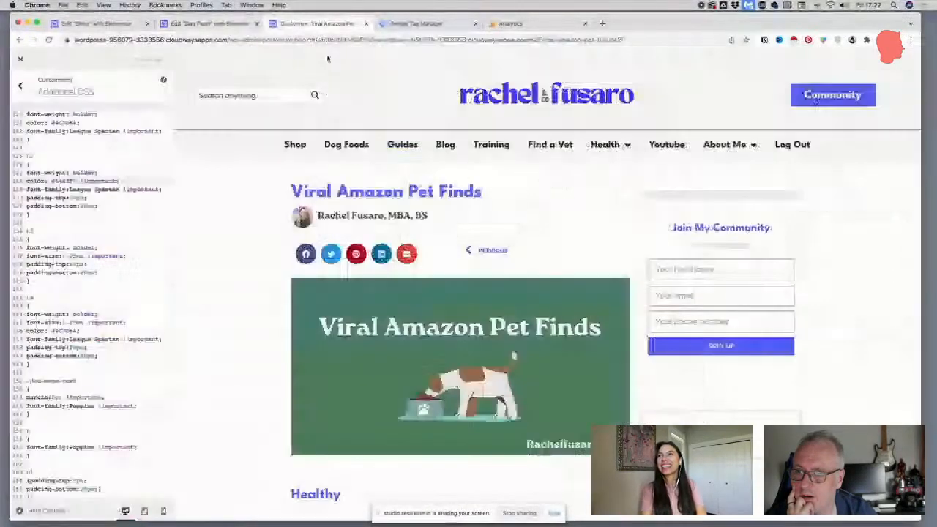
Leave the customizer and open the Blog Post single template for editing in Elementor
{"action": "left_click", "coordinate": [21, 59]}
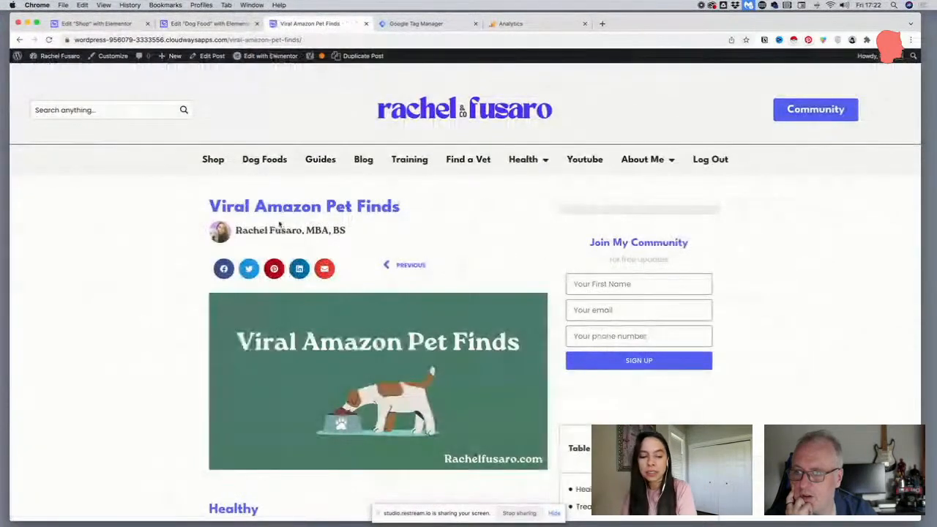
{"action": "mouse_move", "coordinate": [256, 57]}
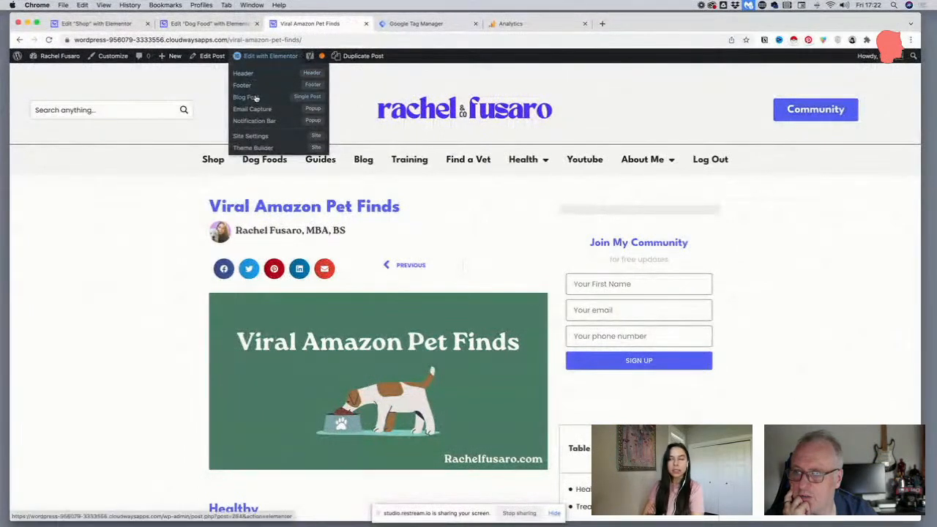
{"action": "left_click", "coordinate": [267, 96]}
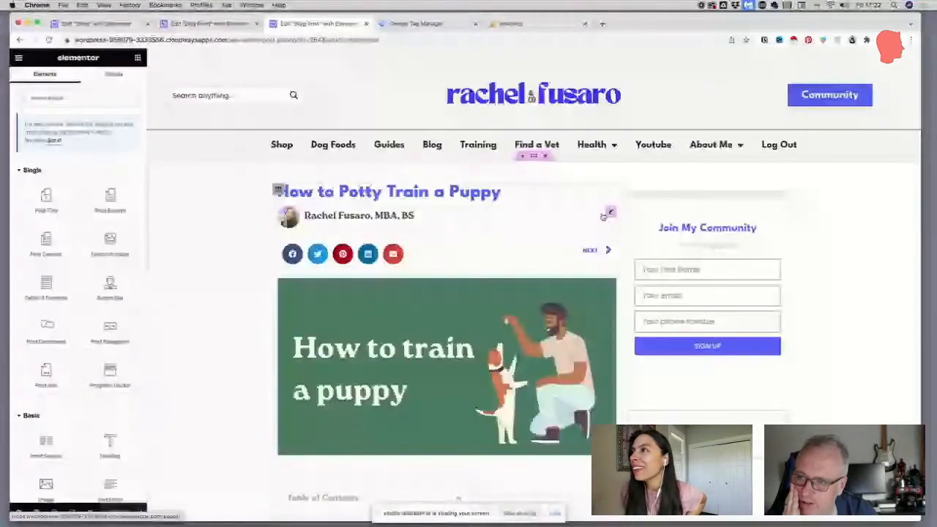
Change the font family of the author name in the Blog Post template's Author Box
{"action": "left_click", "coordinate": [604, 216]}
{"action": "left_click", "coordinate": [58, 77]}
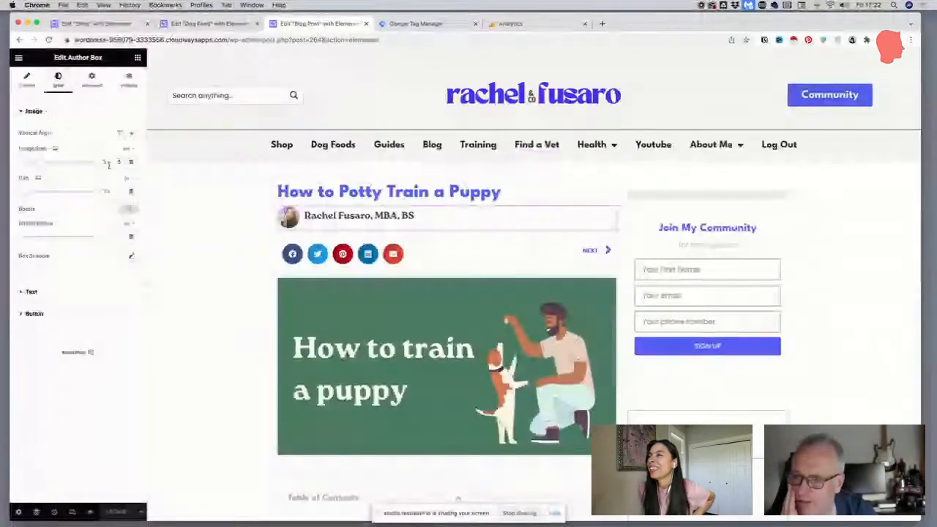
{"action": "left_click", "coordinate": [97, 291]}
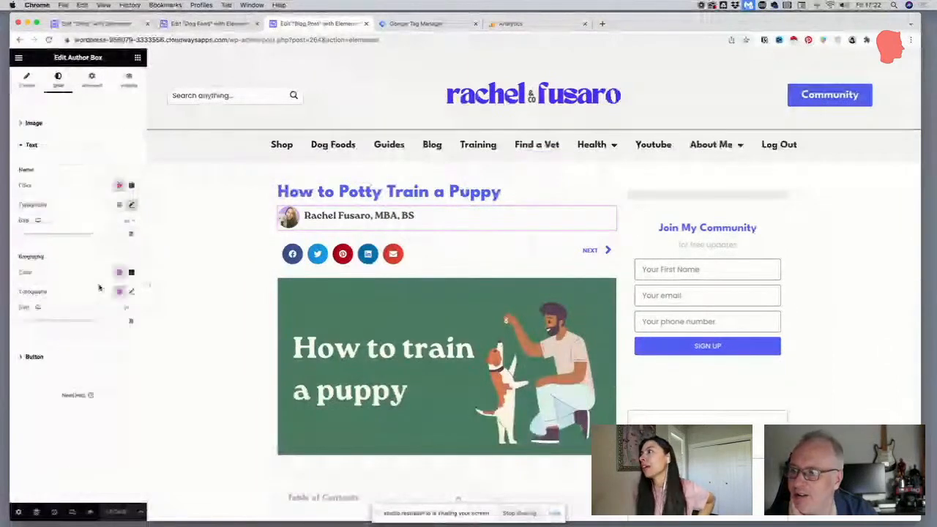
{"action": "left_click", "coordinate": [130, 205]}
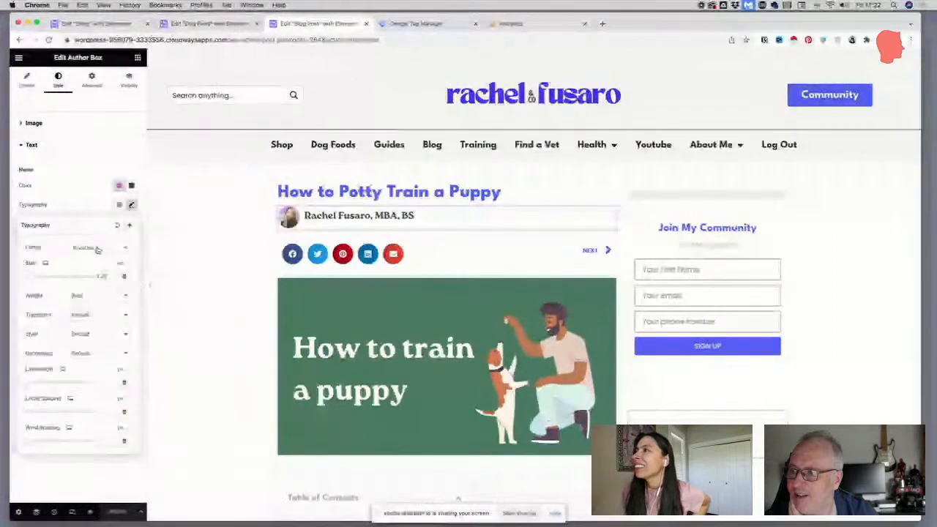
{"action": "left_click", "coordinate": [99, 247]}
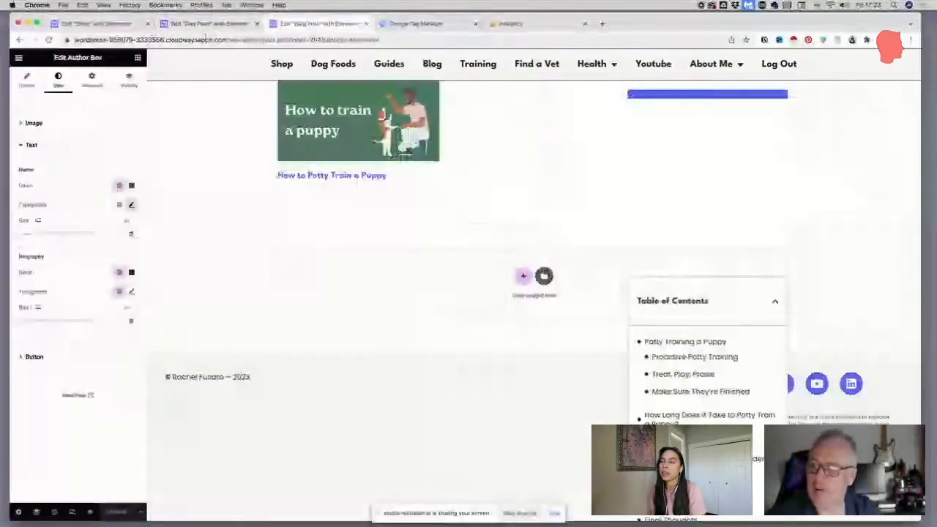
Go to the live site's home page, open the Find a Vet page and check its headings, images and buttons
{"action": "left_click", "coordinate": [251, 39]}
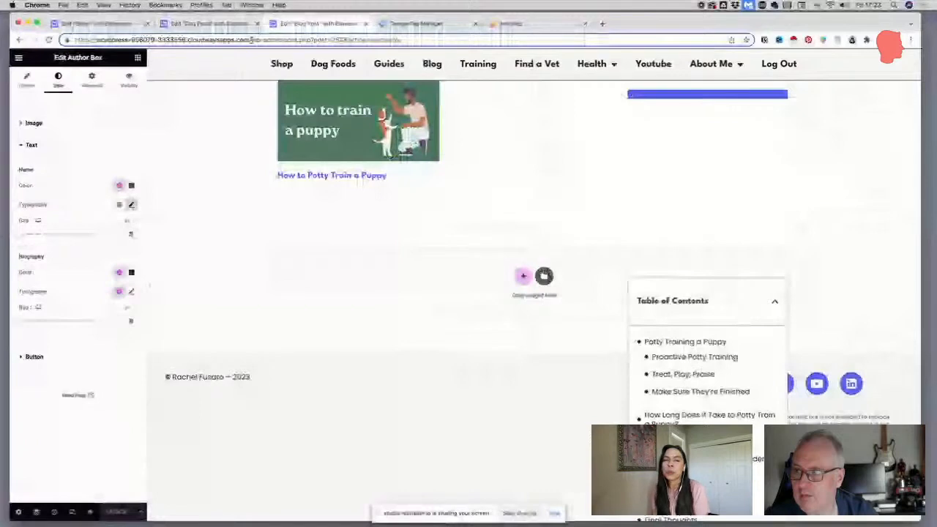
{"action": "key", "text": "BackSpace"}
{"action": "key", "text": "Return"}
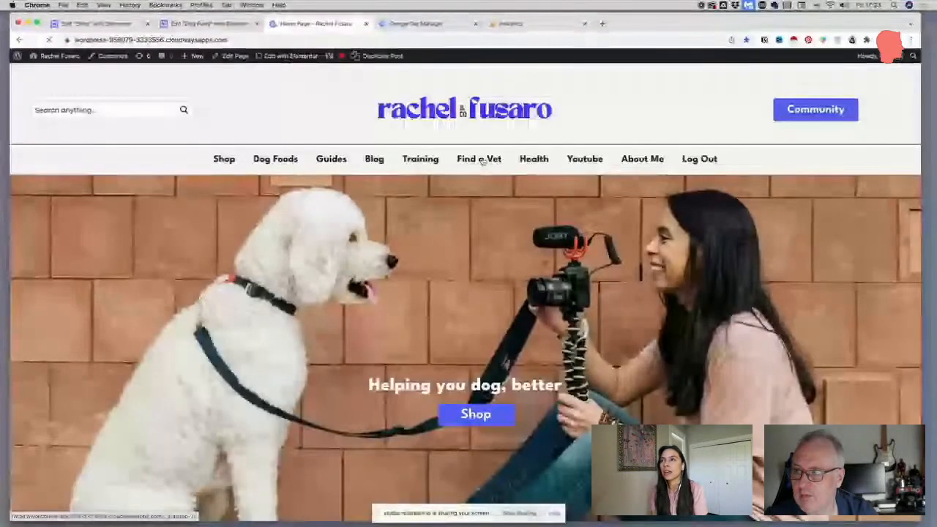
{"action": "left_click", "coordinate": [483, 161]}
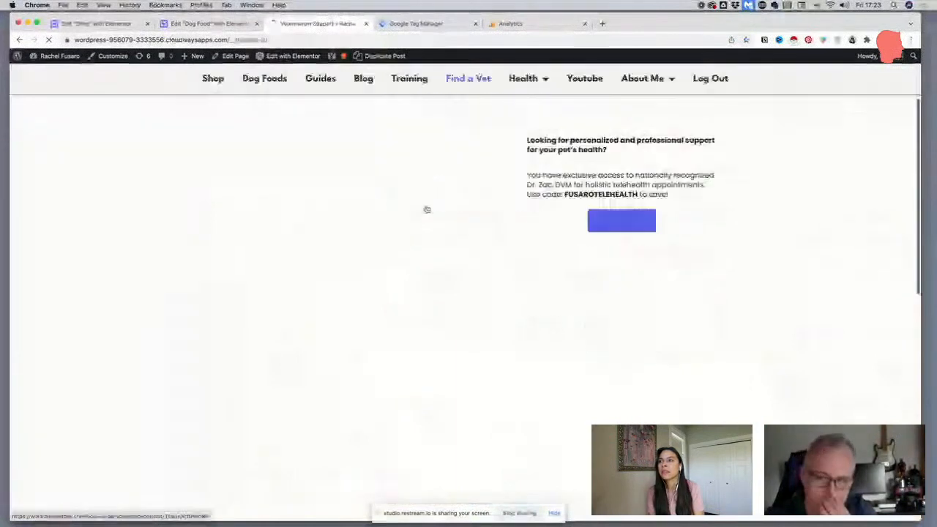
{"action": "scroll", "coordinate": [511, 205], "scroll_direction": "down", "scroll_amount": 2}
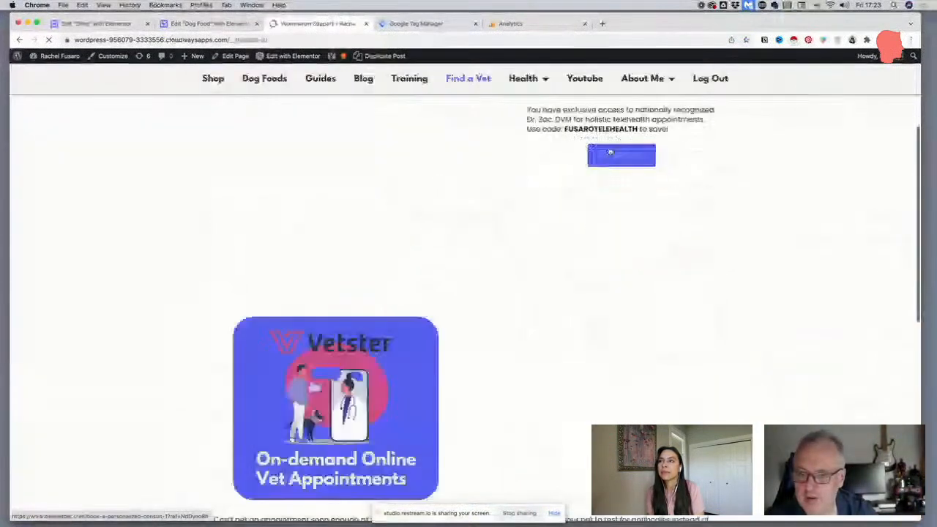
{"action": "scroll", "coordinate": [489, 155], "scroll_direction": "down", "scroll_amount": 2}
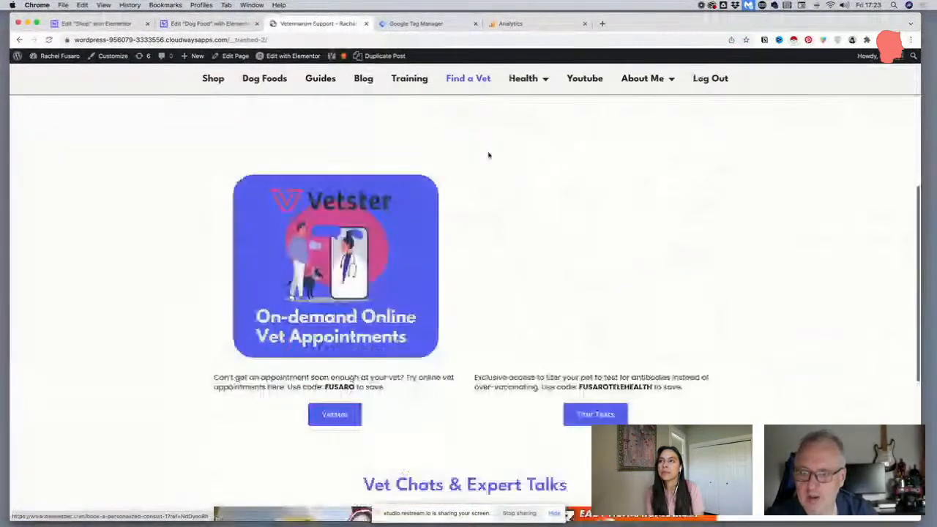
{"action": "scroll", "coordinate": [489, 155], "scroll_direction": "down", "scroll_amount": 5}
{"action": "scroll", "coordinate": [489, 154], "scroll_direction": "up", "scroll_amount": 10}
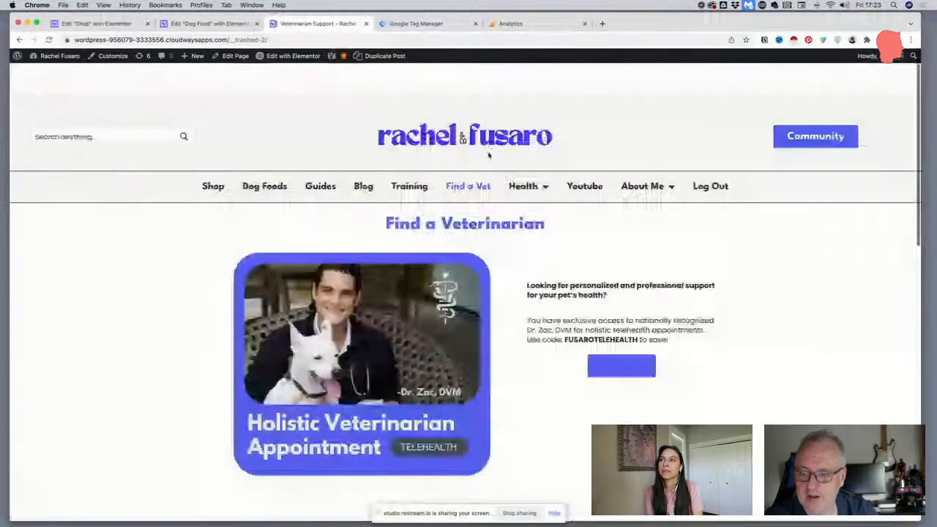
{"action": "scroll", "coordinate": [506, 336], "scroll_direction": "down", "scroll_amount": 1}
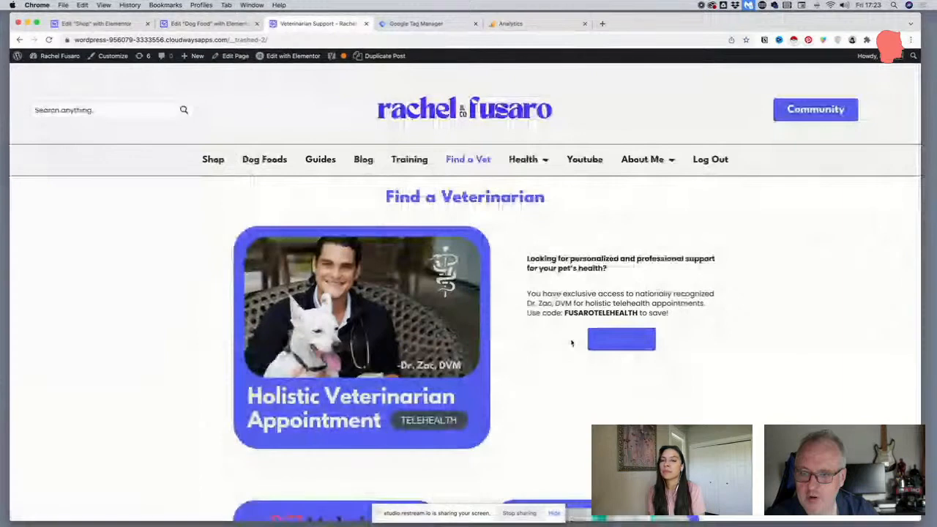
Edit the Find a Vet page with Elementor and set the blank button's normal text colour to white
{"action": "mouse_move", "coordinate": [293, 60]}
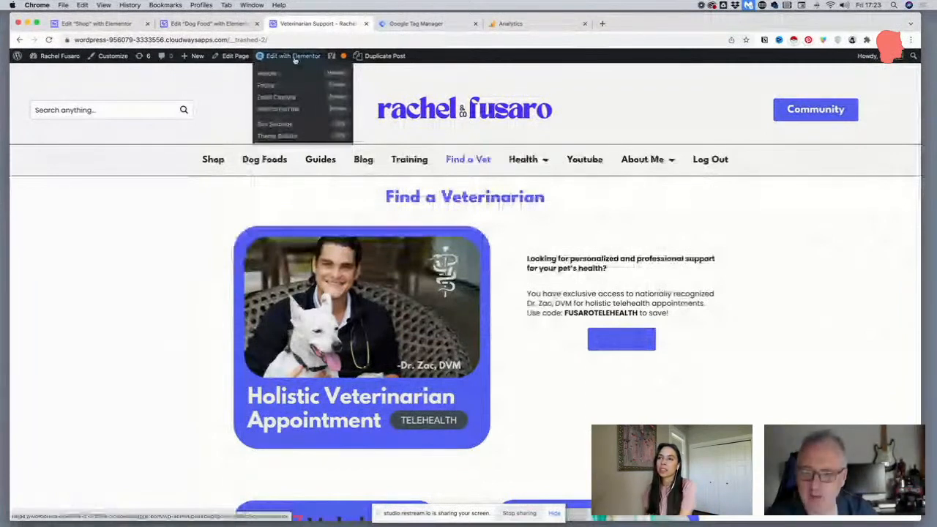
{"action": "left_click", "coordinate": [294, 57]}
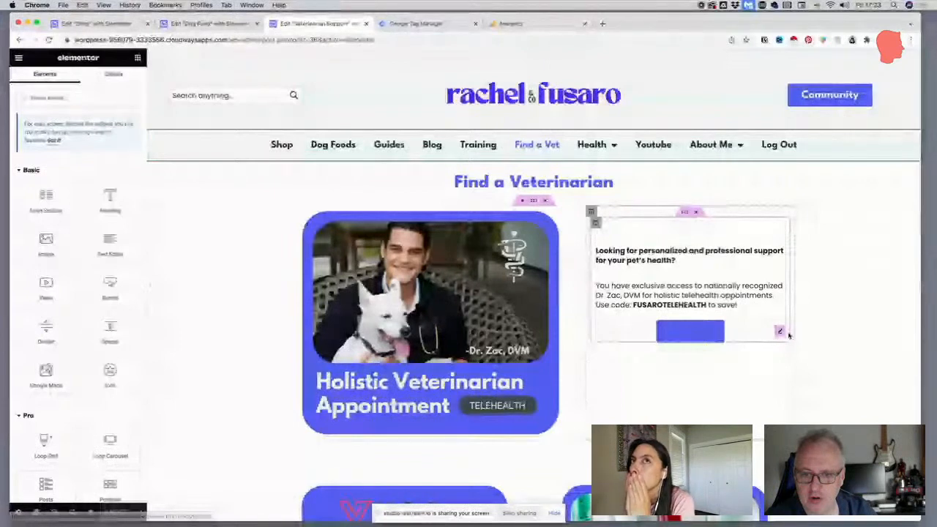
{"action": "left_click", "coordinate": [780, 332]}
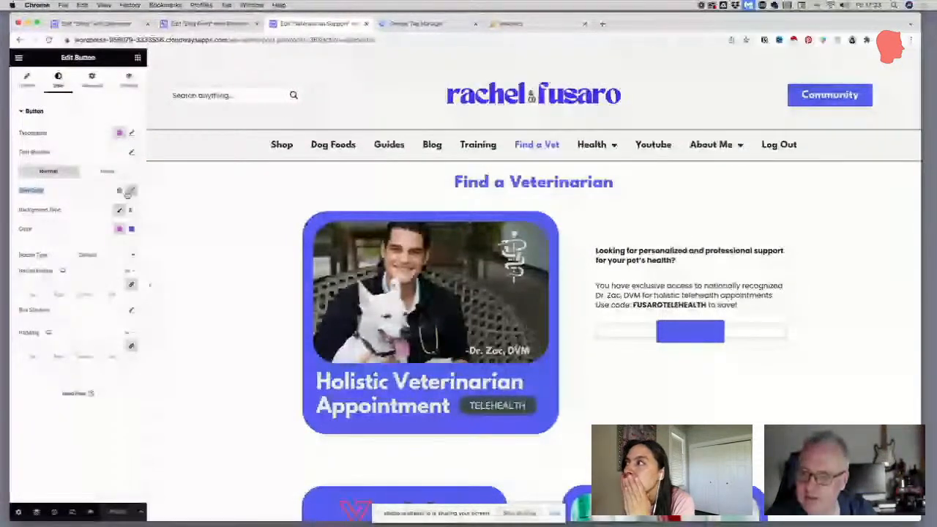
{"action": "left_click", "coordinate": [130, 191]}
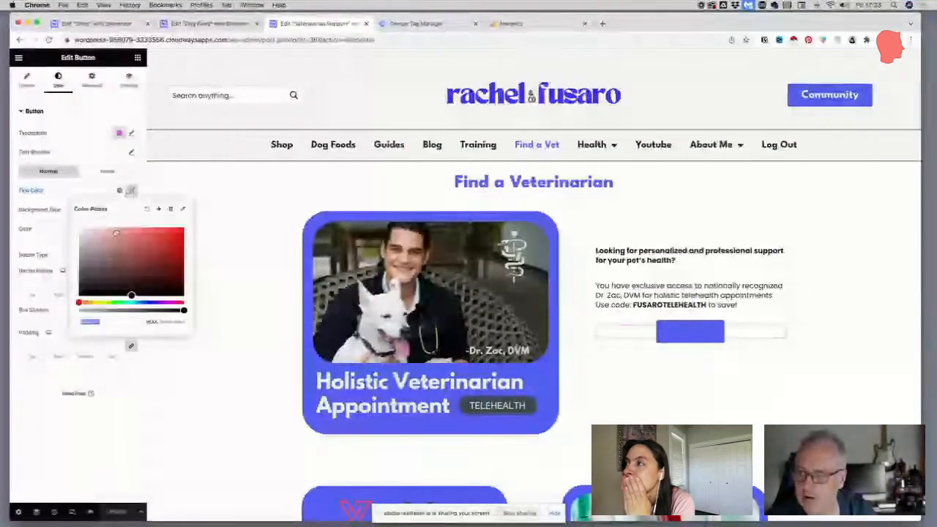
{"action": "left_click_drag", "start_coordinate": [116, 233], "coordinate": [40, 210]}
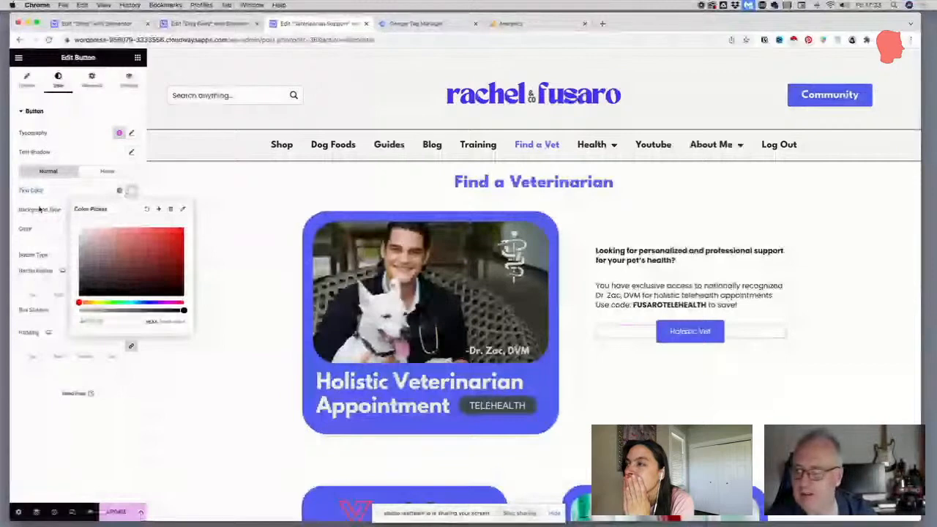
{"action": "left_click", "coordinate": [66, 191]}
Set the Holistic Vet button's hover text colour to white
{"action": "left_click", "coordinate": [106, 173]}
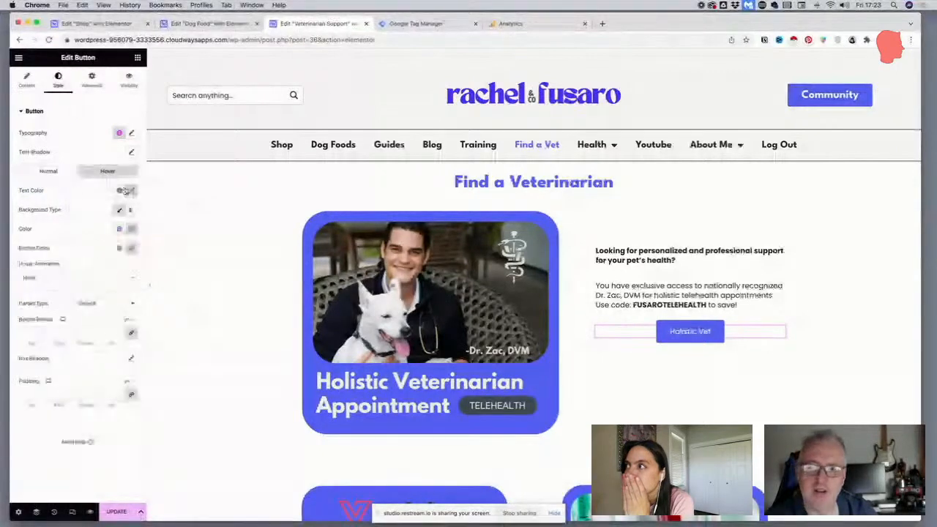
{"action": "left_click", "coordinate": [125, 192]}
{"action": "left_click", "coordinate": [46, 186]}
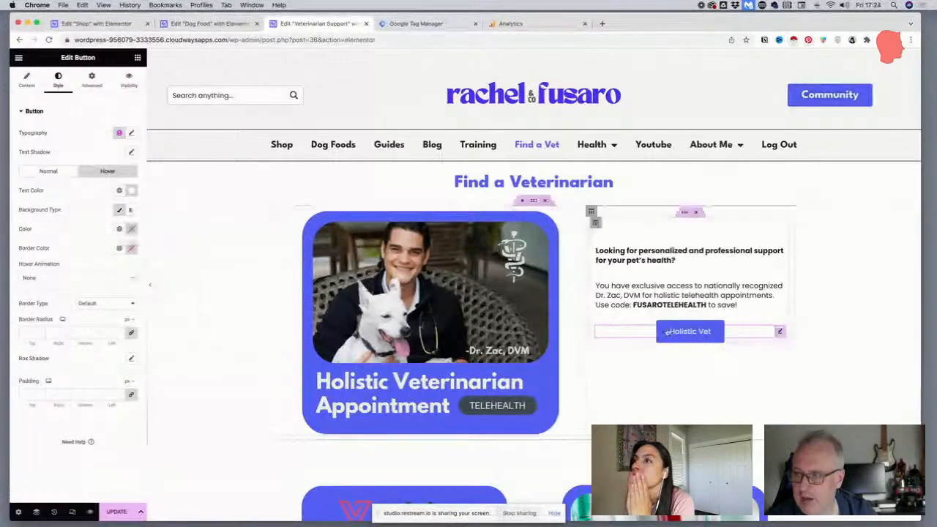
Set the Holistic Vet button's hover background to the Secondary global colour, return to its normal state settings and update the page
{"action": "left_click", "coordinate": [119, 229]}
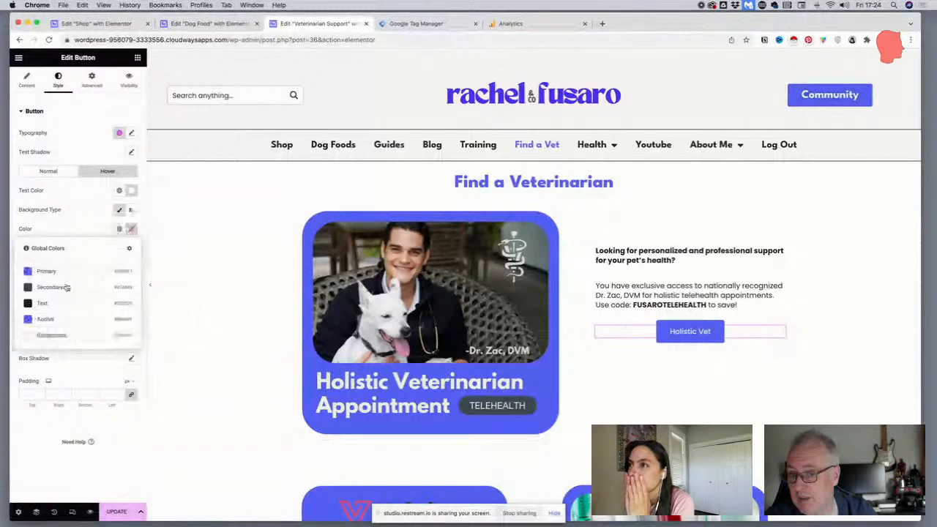
{"action": "left_click", "coordinate": [66, 286]}
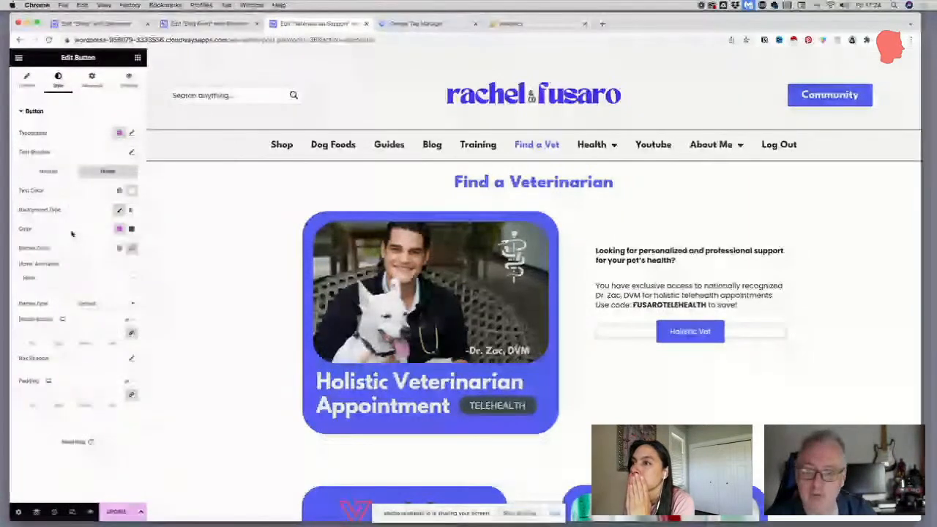
{"action": "left_click", "coordinate": [48, 171]}
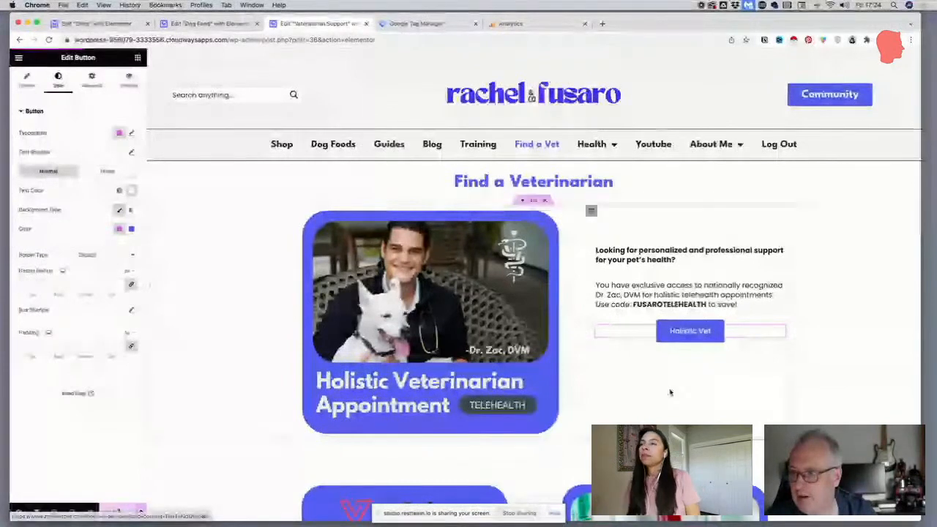
Examine the Find a Vet page's Vetster, Titer Tests and Vet Chats & Expert Talks sections for button and heading styling
{"action": "scroll", "coordinate": [668, 389], "scroll_direction": "down", "scroll_amount": 5}
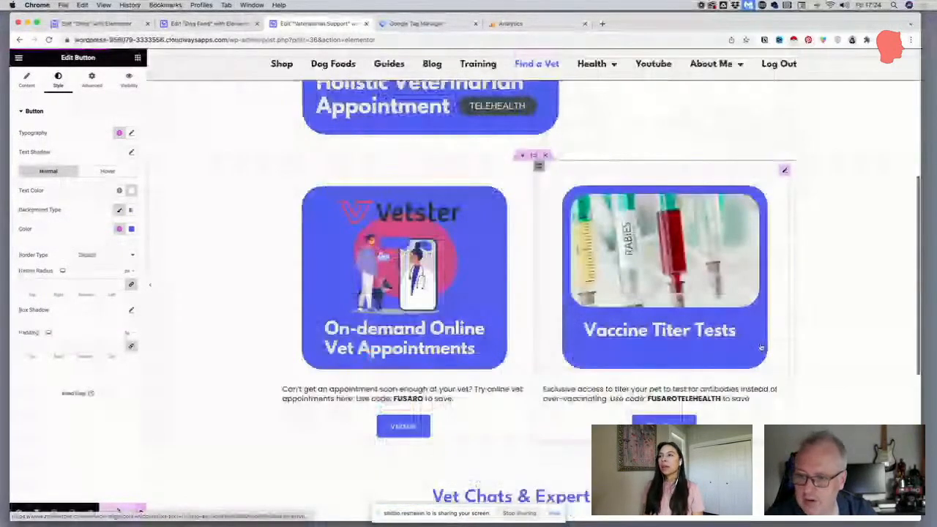
{"action": "scroll", "coordinate": [760, 346], "scroll_direction": "down", "scroll_amount": 2}
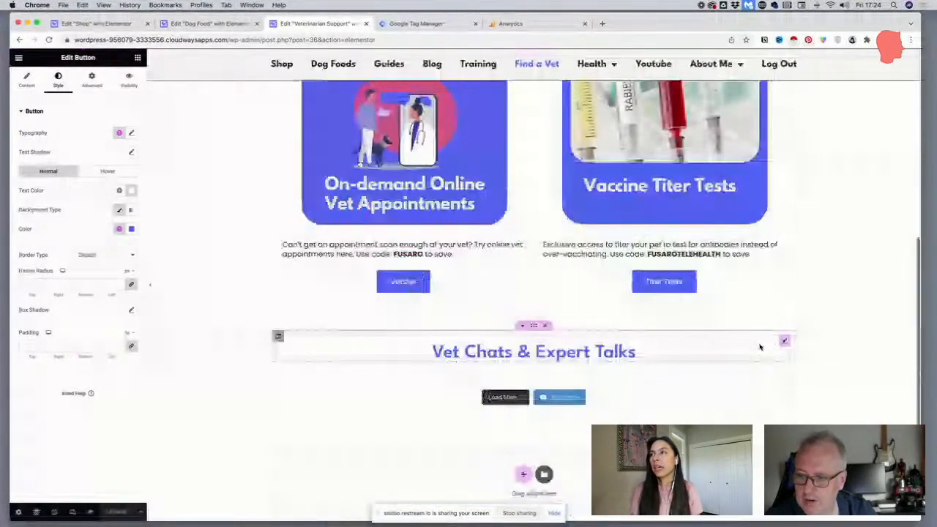
{"action": "scroll", "coordinate": [760, 347], "scroll_direction": "down", "scroll_amount": 3}
{"action": "scroll", "coordinate": [745, 372], "scroll_direction": "up", "scroll_amount": 15}
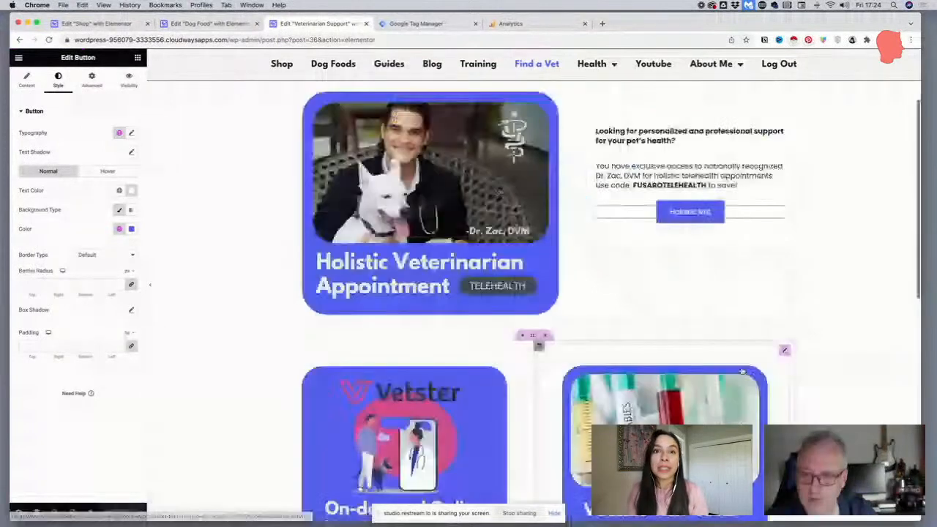
{"action": "scroll", "coordinate": [741, 371], "scroll_direction": "up", "scroll_amount": 3}
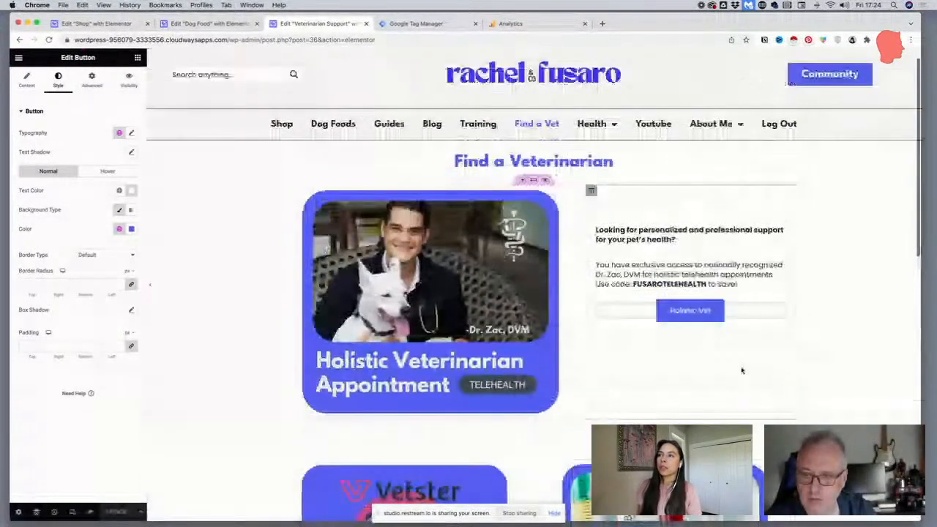
{"action": "scroll", "coordinate": [740, 376], "scroll_direction": "up", "scroll_amount": 1}
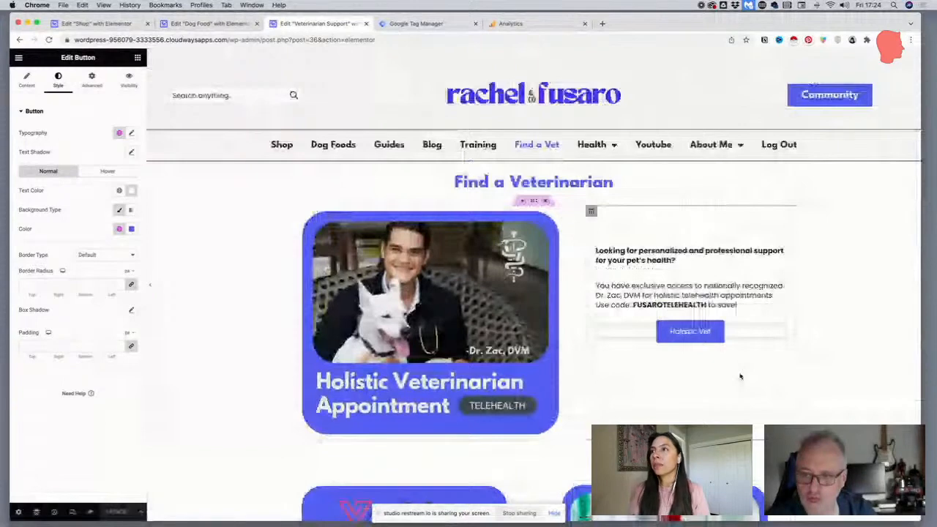
Leave the page editor and load the live site's home page by reducing the address to the bare domain
{"action": "left_click", "coordinate": [234, 38]}
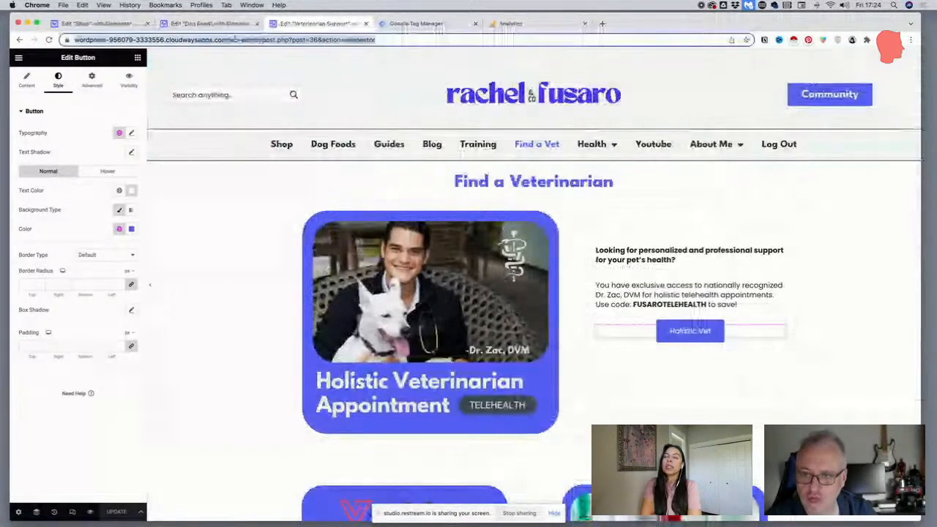
{"action": "left_click", "coordinate": [253, 40]}
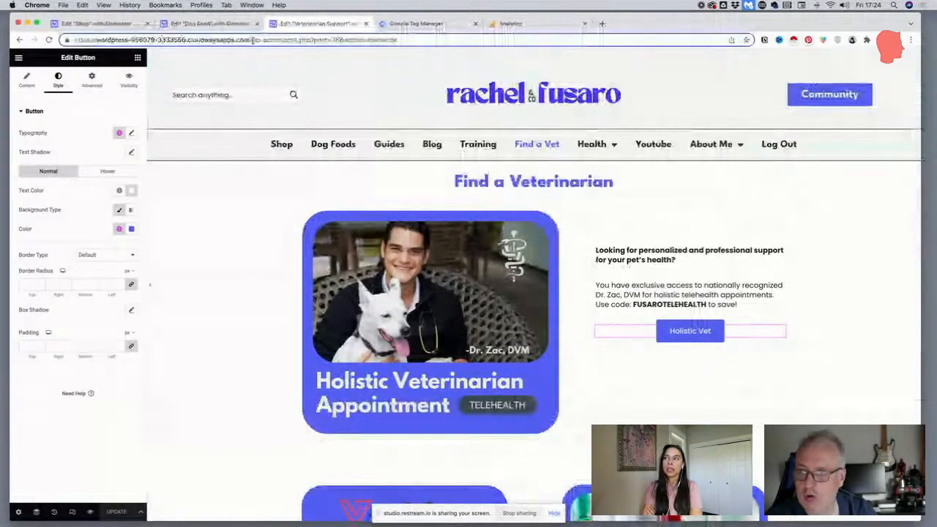
{"action": "left_click_drag", "start_coordinate": [253, 41], "coordinate": [504, 51]}
{"action": "key", "text": "BackSpace"}
{"action": "key", "text": "Return"}
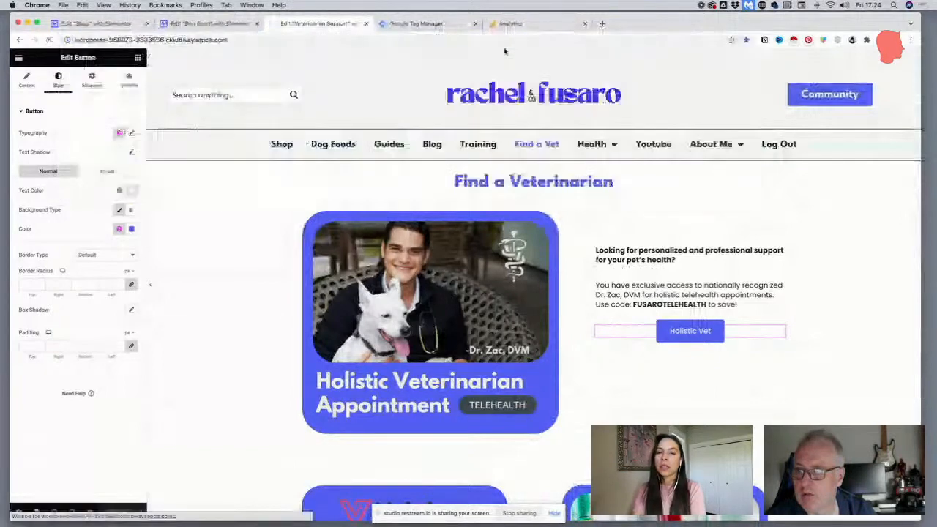
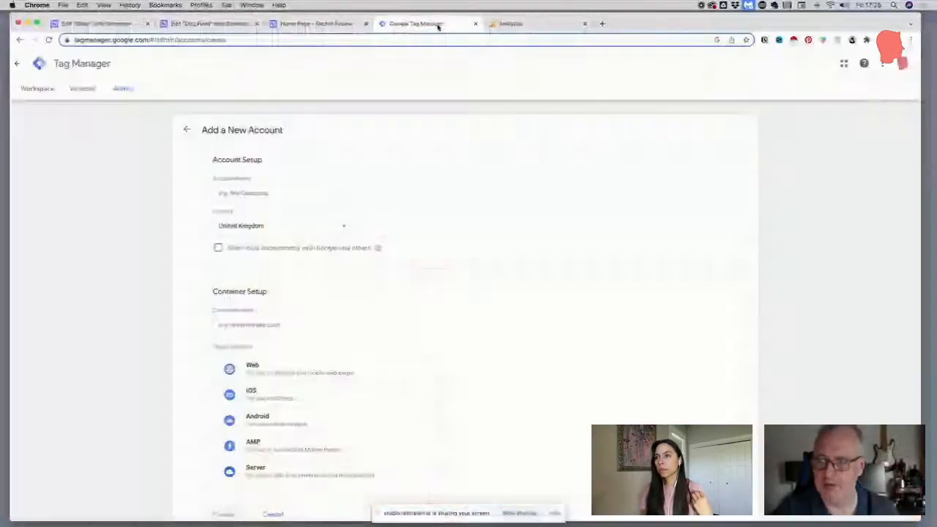
In Google Tag Manager, enter the site owner's full name as the new account's name and set the country to United States
{"action": "left_click", "coordinate": [439, 25]}
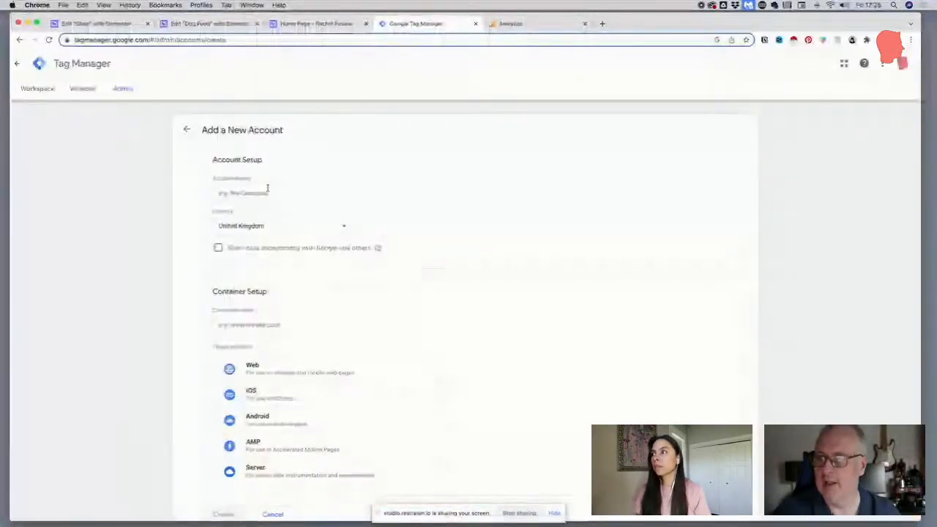
{"action": "left_click", "coordinate": [267, 191]}
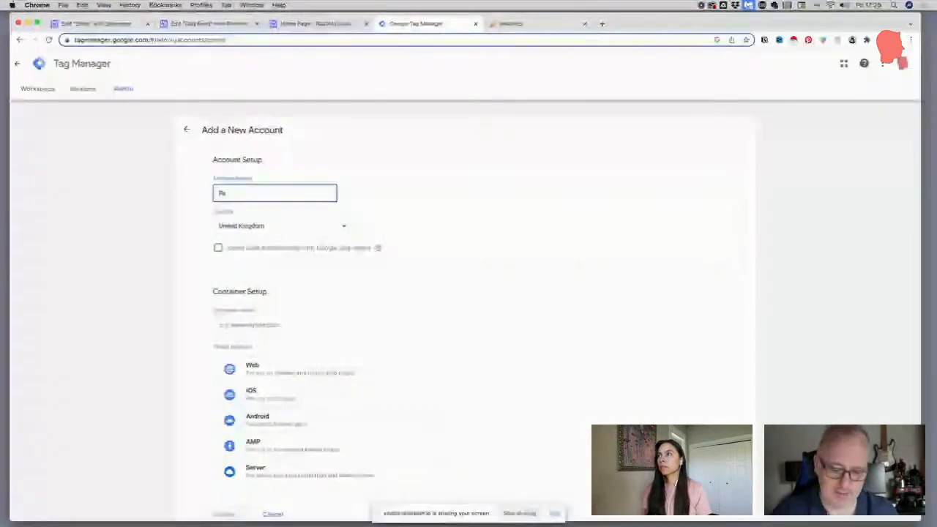
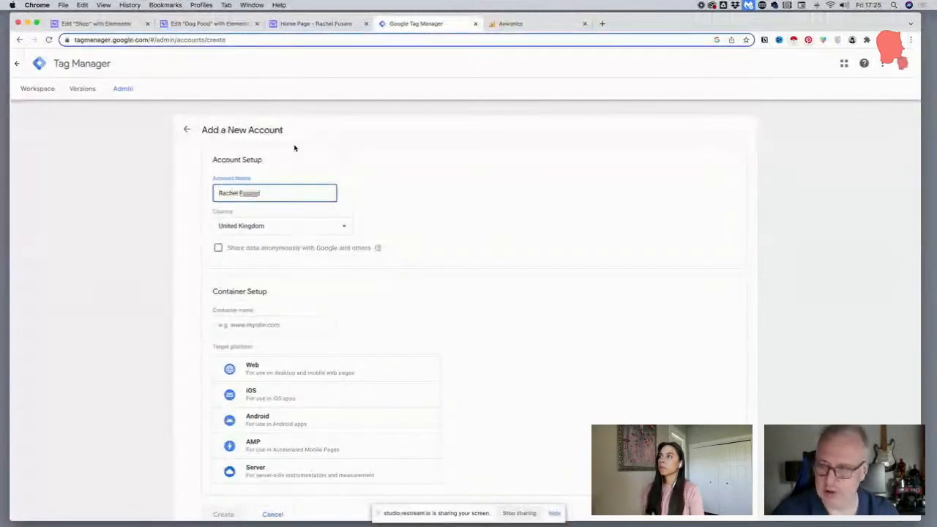
{"action": "left_click_drag", "start_coordinate": [262, 193], "coordinate": [199, 190]}
{"action": "left_click", "coordinate": [232, 224]}
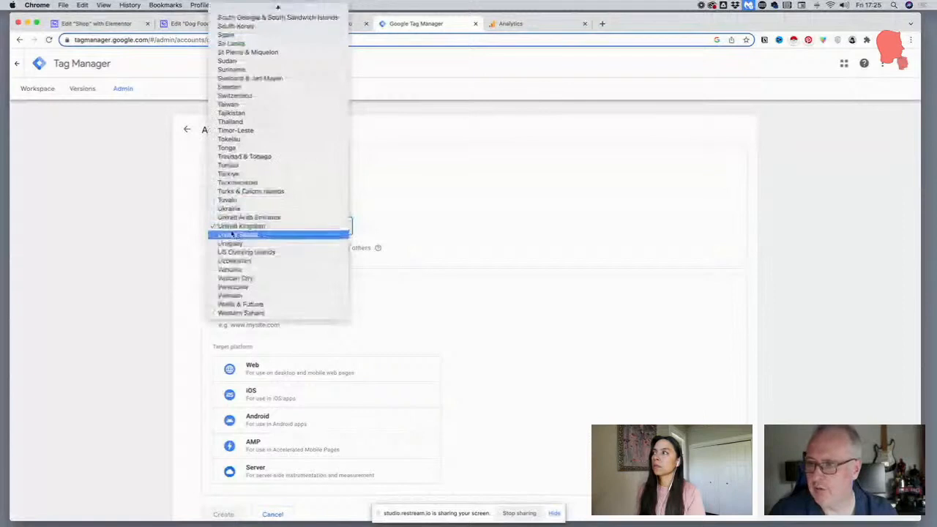
{"action": "left_click", "coordinate": [233, 234]}
Name the container with the site's www domain, choose Web as the target platform, and create the account
{"action": "scroll", "coordinate": [205, 229], "scroll_direction": "down", "scroll_amount": 2}
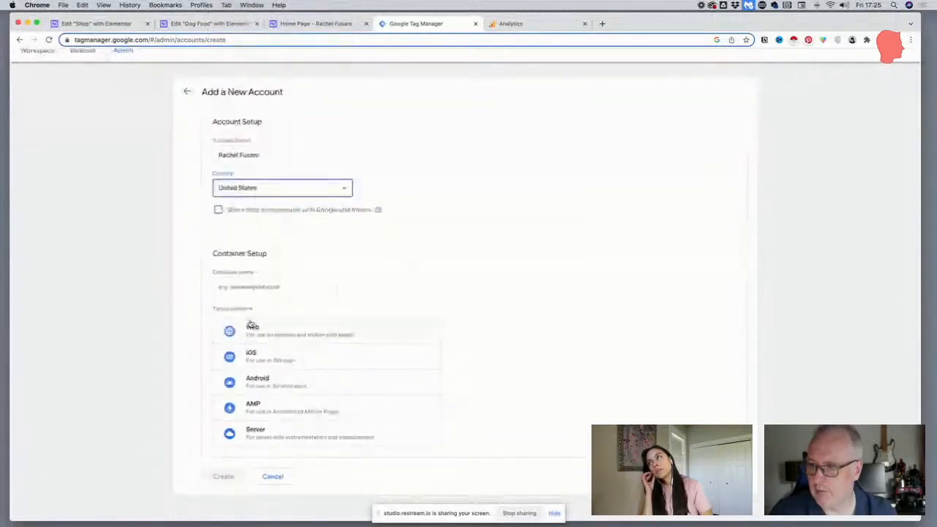
{"action": "left_click", "coordinate": [271, 285]}
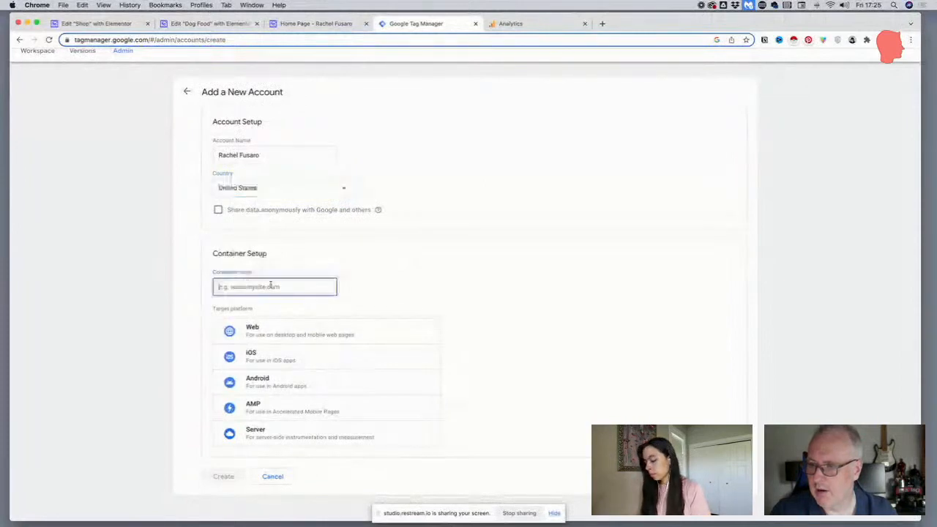
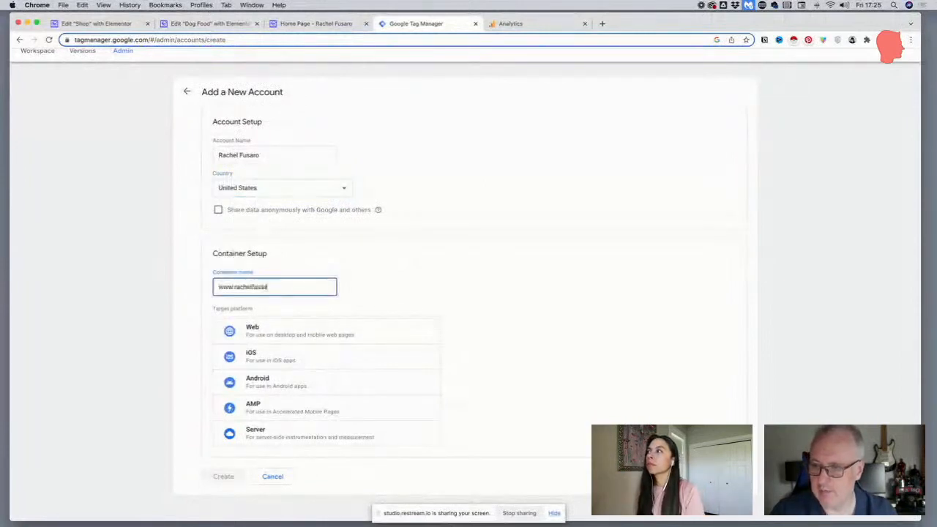
{"action": "left_click", "coordinate": [285, 327]}
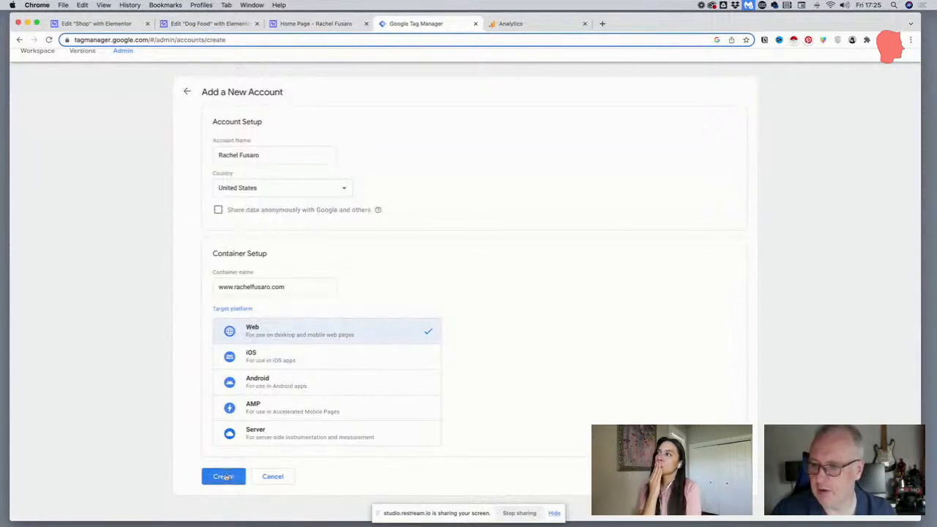
{"action": "left_click", "coordinate": [223, 476]}
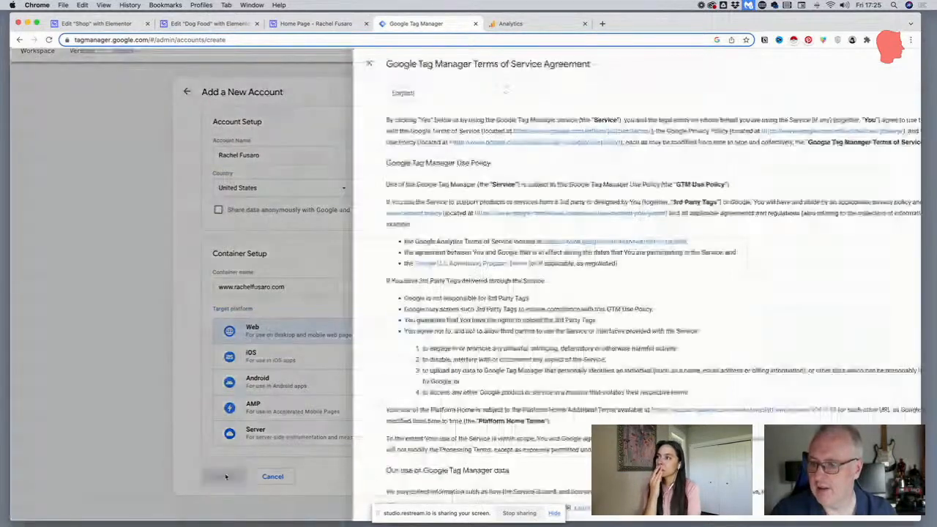
Accept the data processing terms and agree to the Google Tag Manager Terms of Service
{"action": "scroll", "coordinate": [289, 483], "scroll_direction": "down", "scroll_amount": 2}
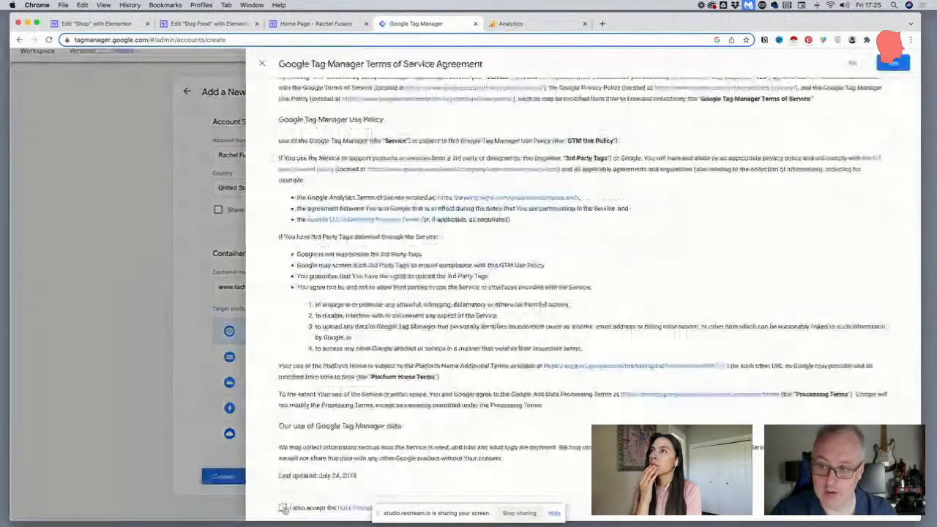
{"action": "left_click", "coordinate": [282, 508]}
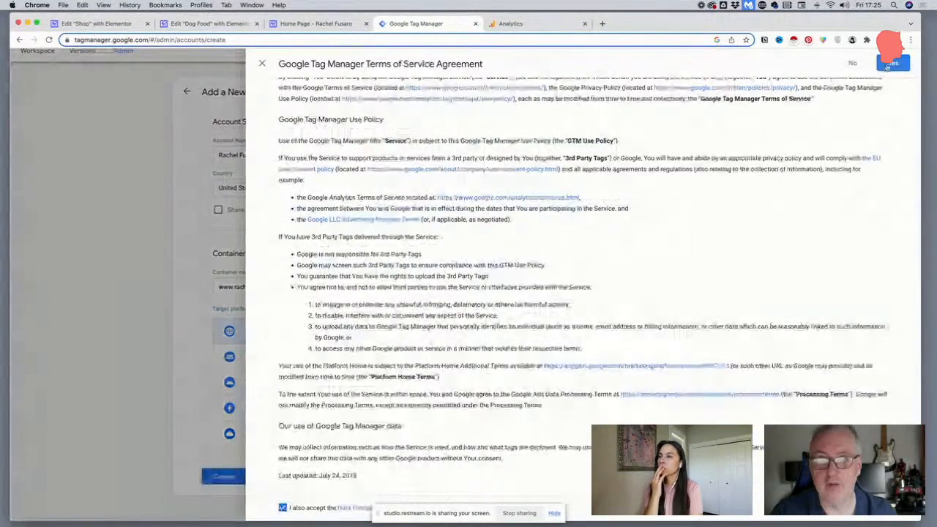
{"action": "left_click", "coordinate": [887, 64]}
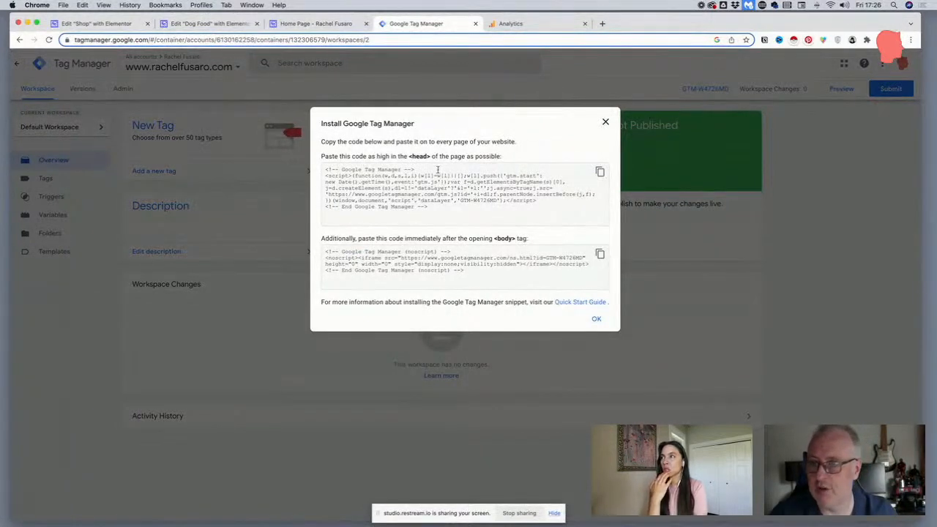
Copy the Google Tag Manager install snippet meant for the page's <head>
{"action": "left_click_drag", "start_coordinate": [432, 157], "coordinate": [401, 159]}
{"action": "left_click_drag", "start_coordinate": [517, 242], "coordinate": [494, 242]}
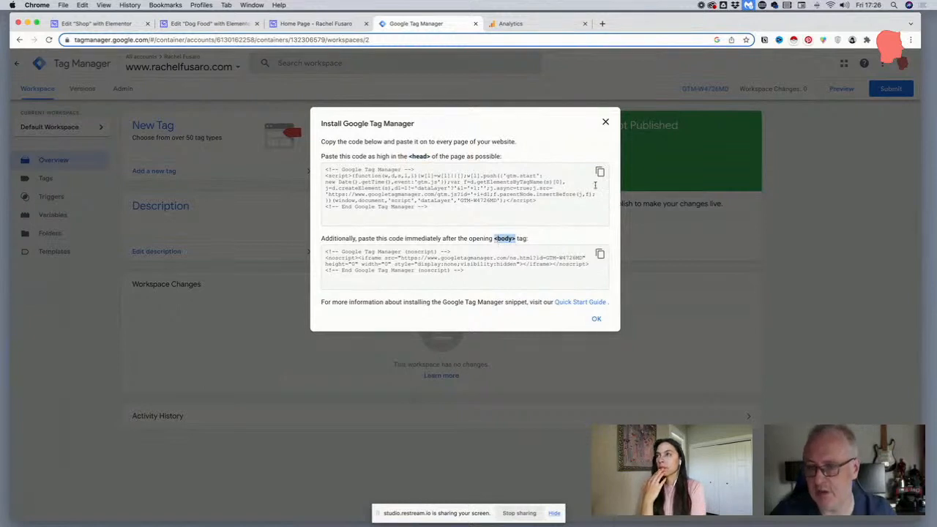
{"action": "left_click", "coordinate": [599, 171]}
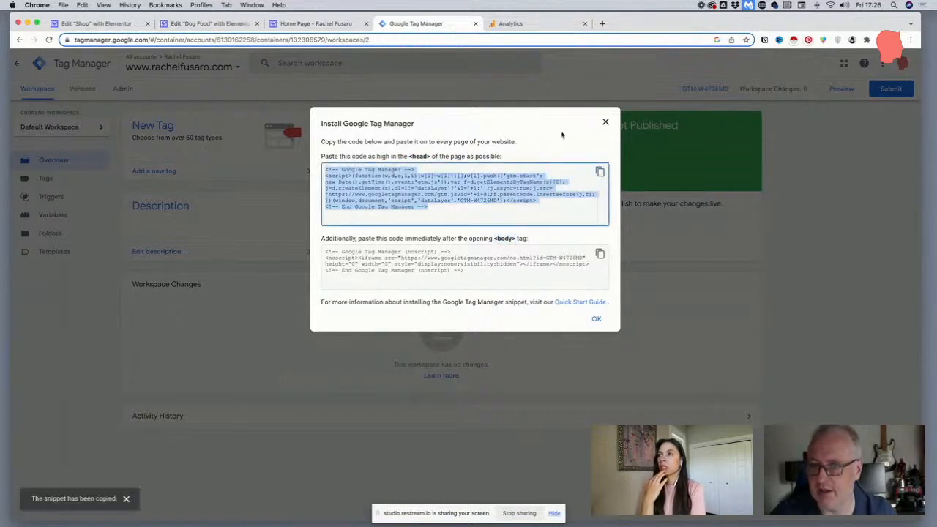
Switch to the WordPress site, go to its admin dashboard, and open Elementor's Custom Code list
{"action": "left_click", "coordinate": [291, 24]}
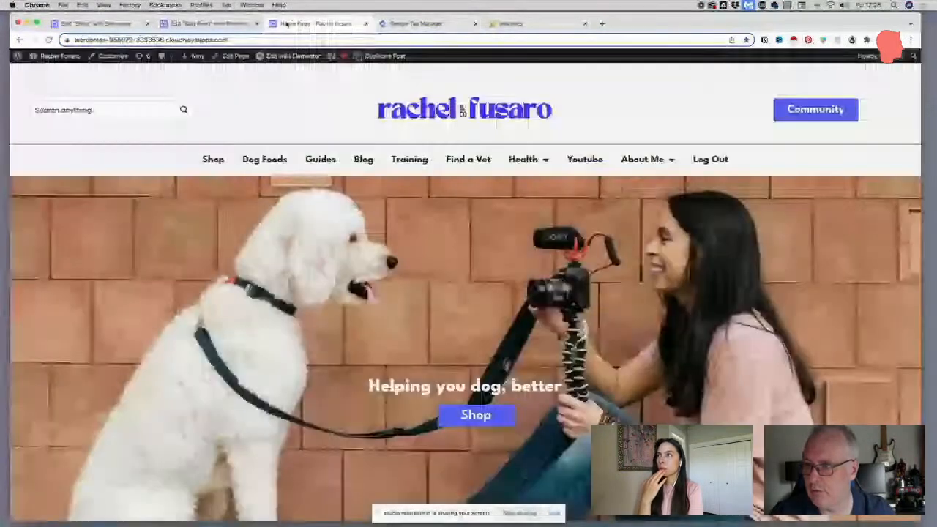
{"action": "mouse_move", "coordinate": [44, 58]}
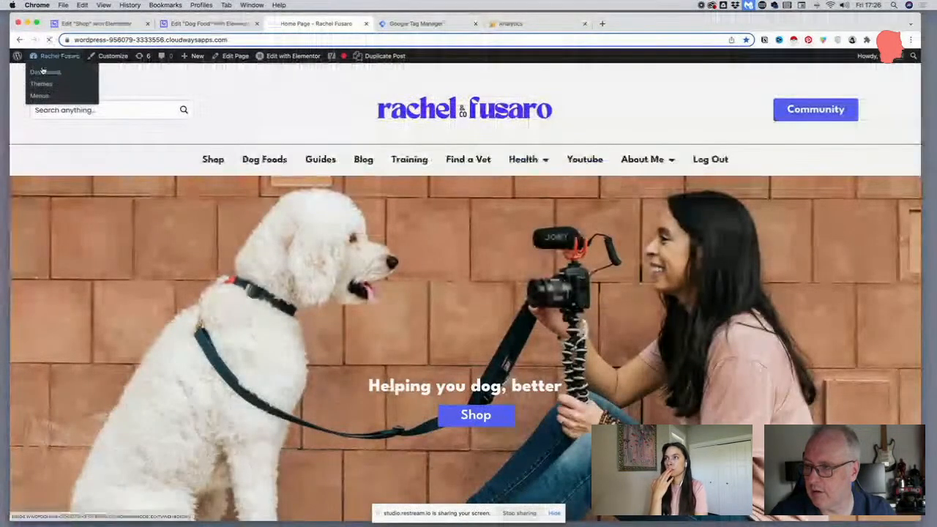
{"action": "left_click", "coordinate": [41, 71]}
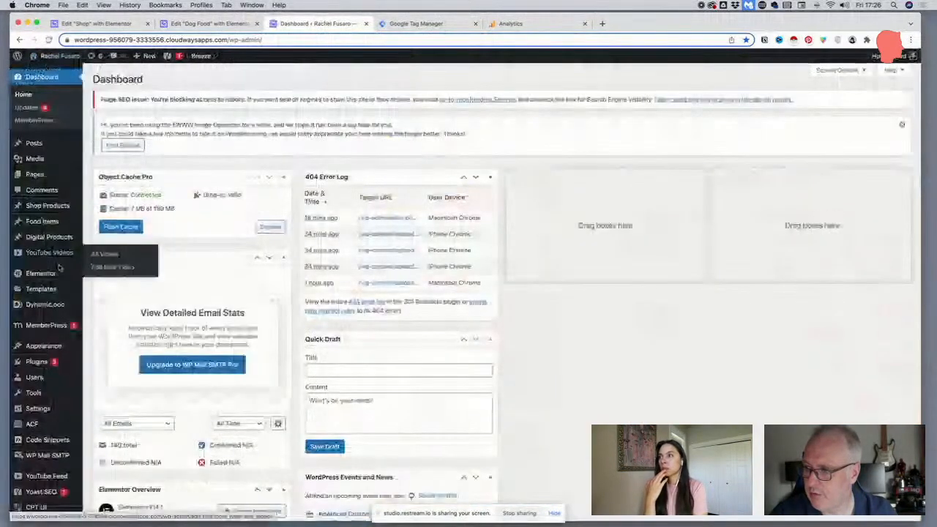
{"action": "mouse_move", "coordinate": [57, 273]}
{"action": "left_click", "coordinate": [115, 327]}
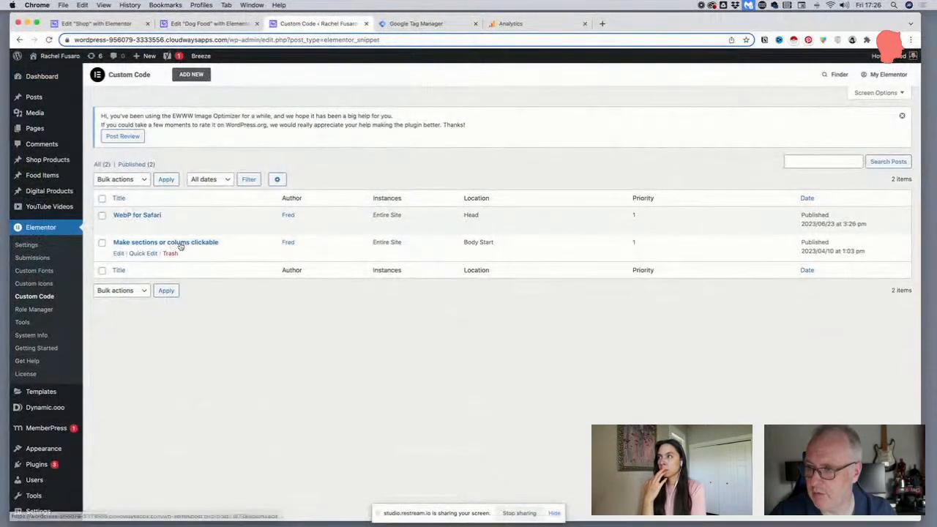
Correct the published clickable-sections snippet's title to "Make sections or columns clickable" and update it
{"action": "left_click", "coordinate": [139, 254]}
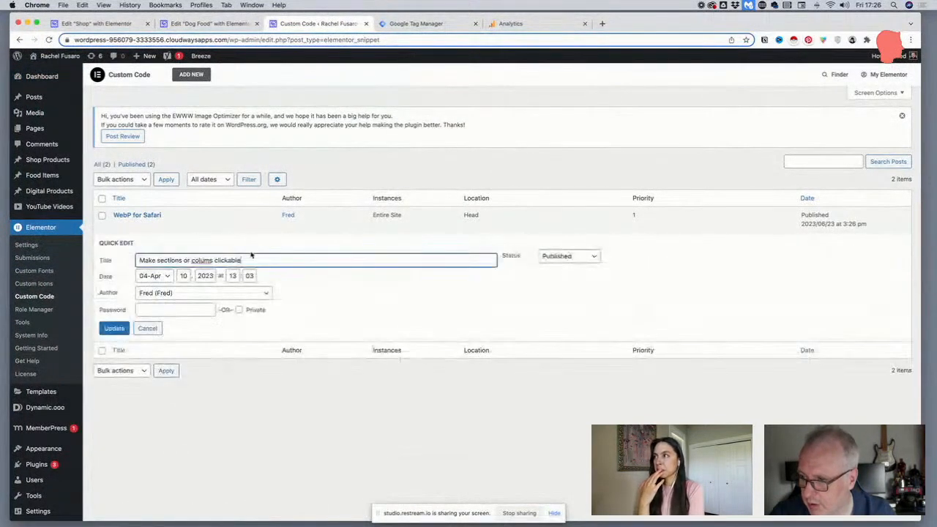
{"action": "type", "text": "n"}
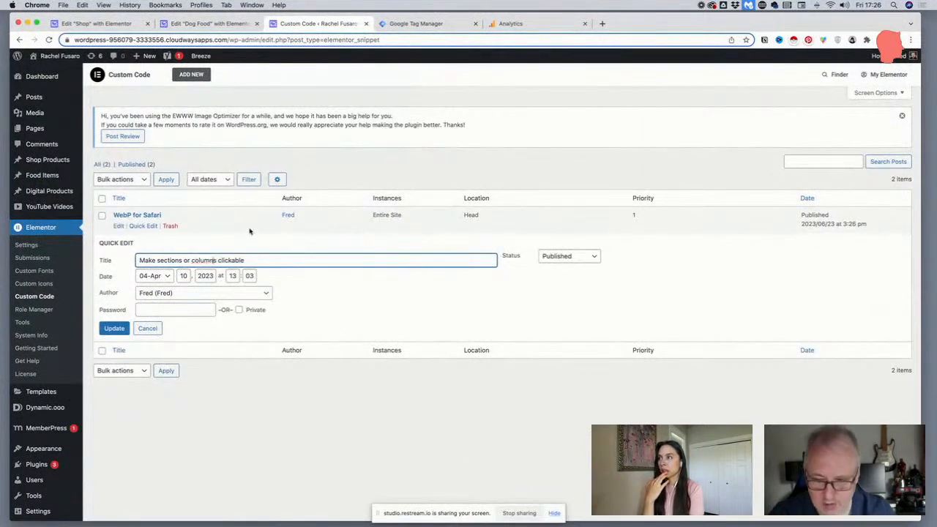
{"action": "left_click", "coordinate": [114, 328]}
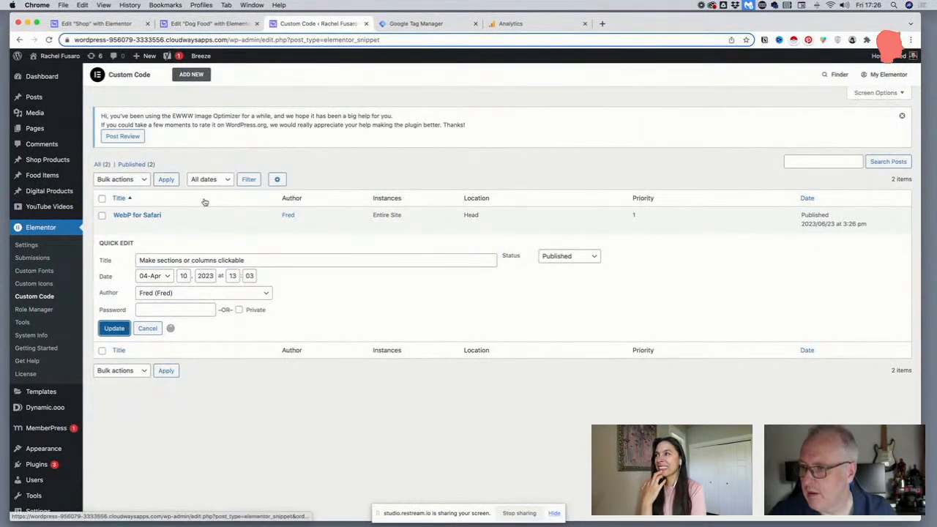
Add a <head> custom code snippet titled GTM Head containing the copied Tag Manager code, and publish it for the Entire Site
{"action": "left_click", "coordinate": [191, 74]}
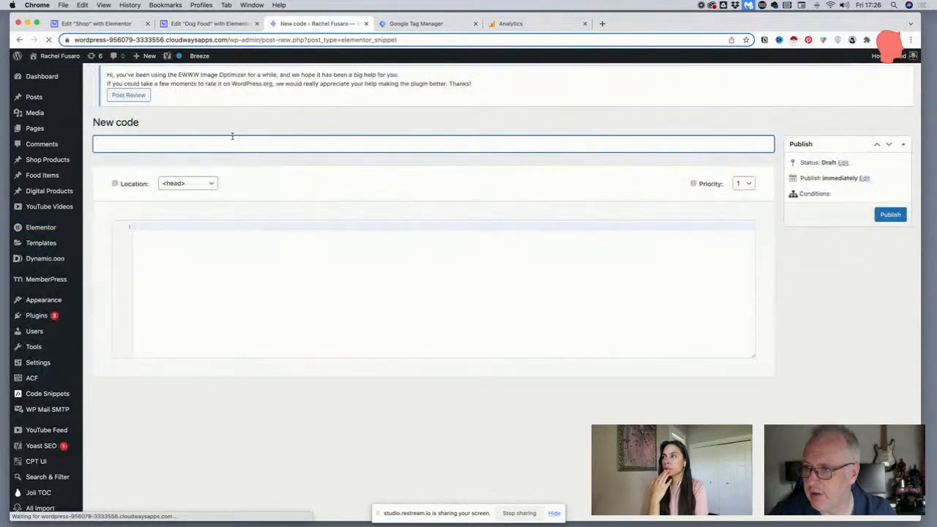
{"action": "left_click", "coordinate": [202, 180]}
{"action": "type", "text": "GTM"}
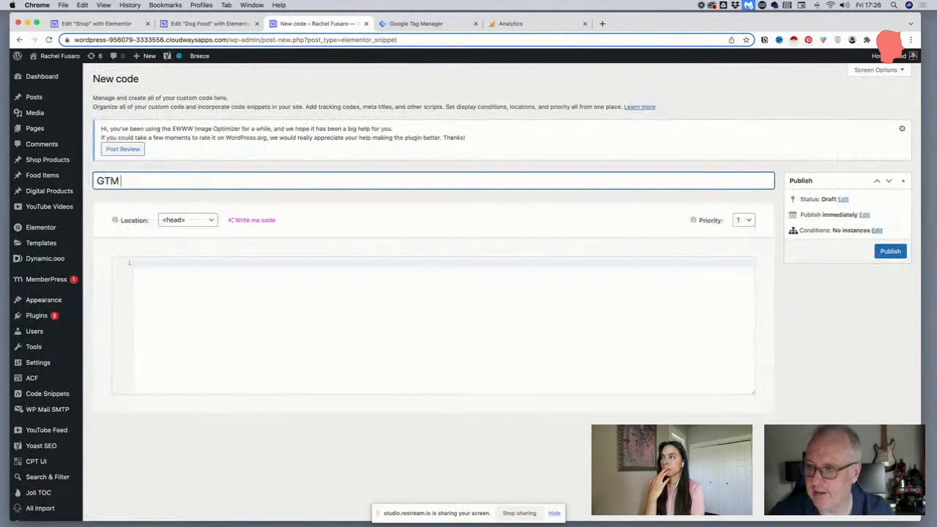
{"action": "type", "text": " Head"}
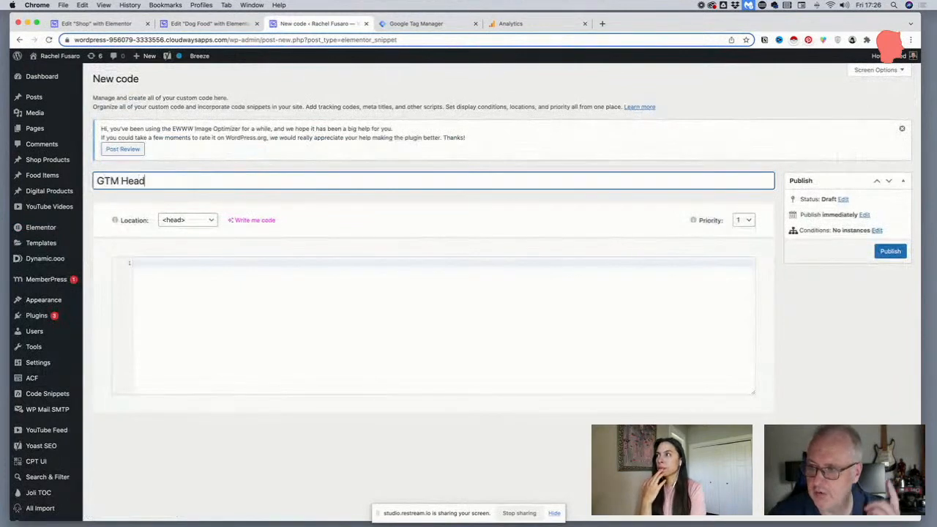
{"action": "left_click", "coordinate": [203, 295]}
{"action": "key", "text": "super+v"}
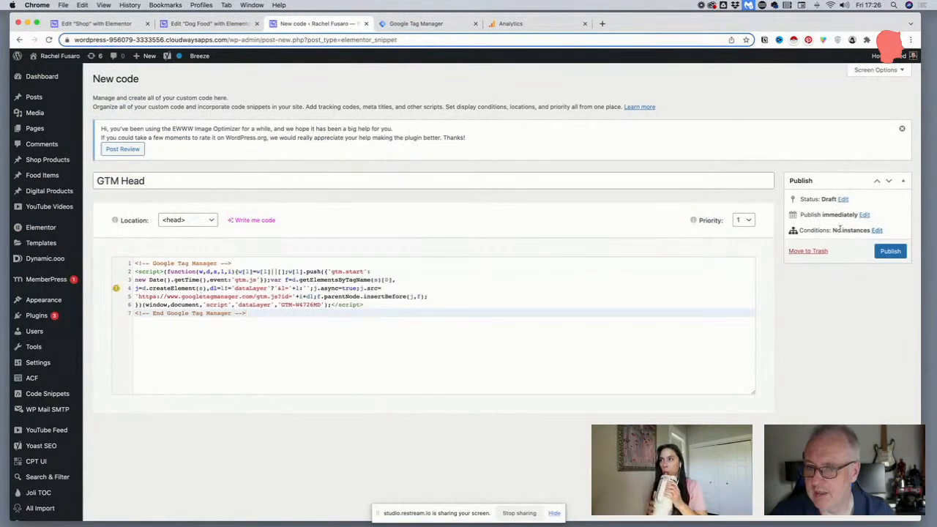
{"action": "left_click", "coordinate": [889, 252]}
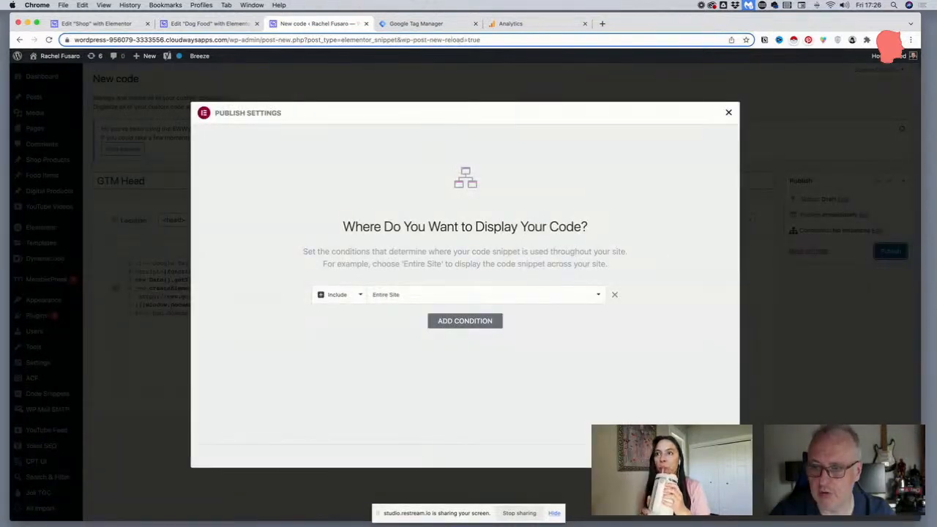
{"action": "left_click", "coordinate": [702, 456]}
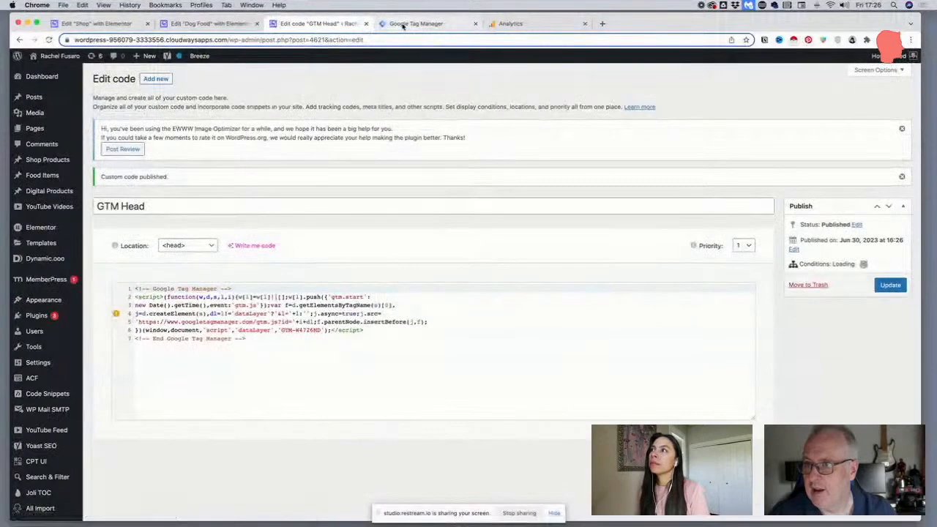
Return to Google Tag Manager and copy the noscript snippet meant for after the opening <body> tag
{"action": "left_click", "coordinate": [406, 24]}
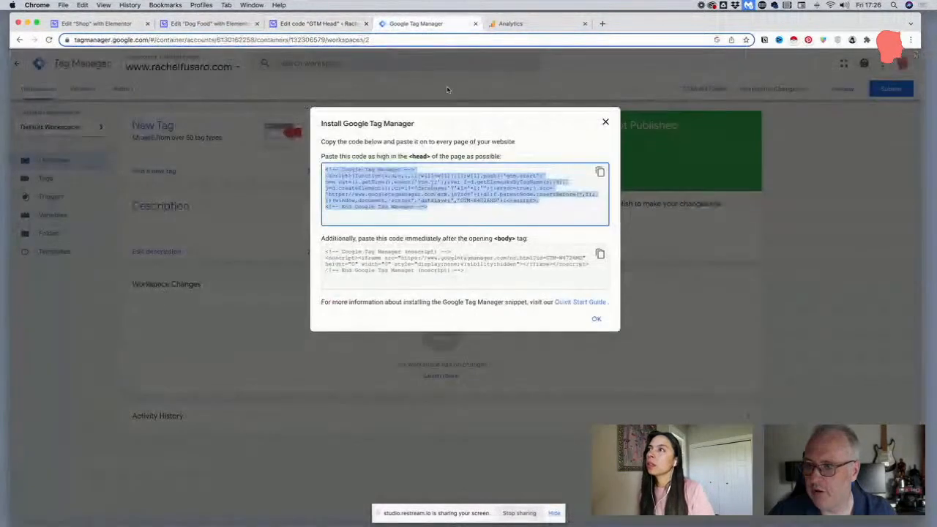
{"action": "left_click", "coordinate": [469, 270]}
{"action": "left_click", "coordinate": [600, 254]}
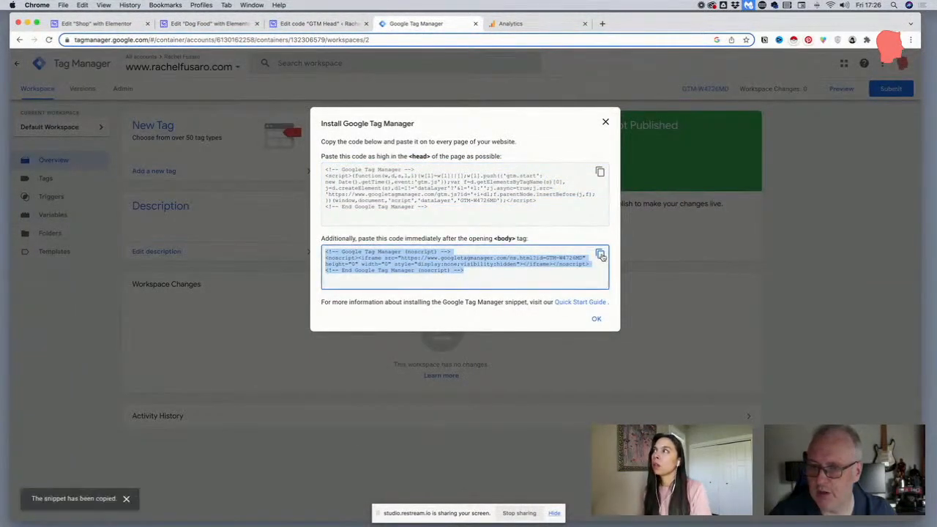
Add a custom code snippet titled GTM Body at <body> - Start containing the copied noscript code, and publish it for the Entire Site
{"action": "left_click", "coordinate": [300, 24]}
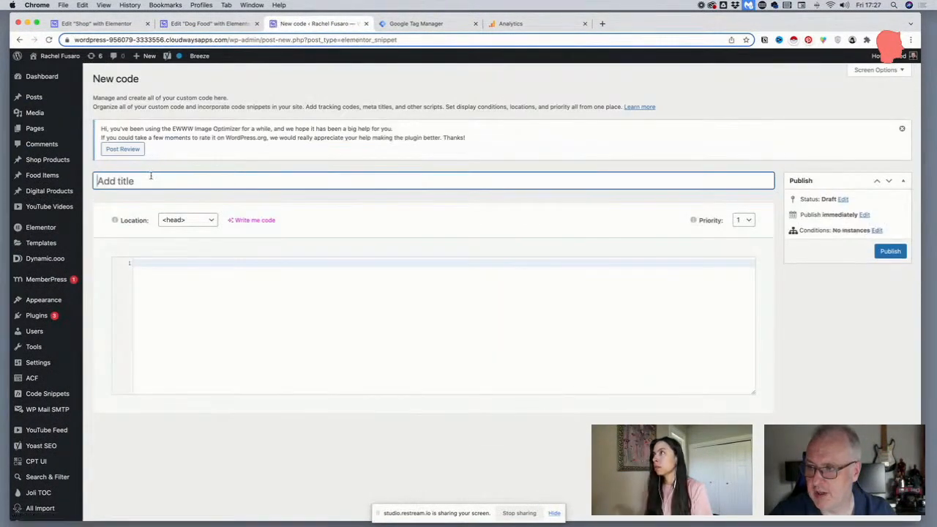
{"action": "left_click", "coordinate": [161, 178]}
{"action": "type", "text": "GTM Body"}
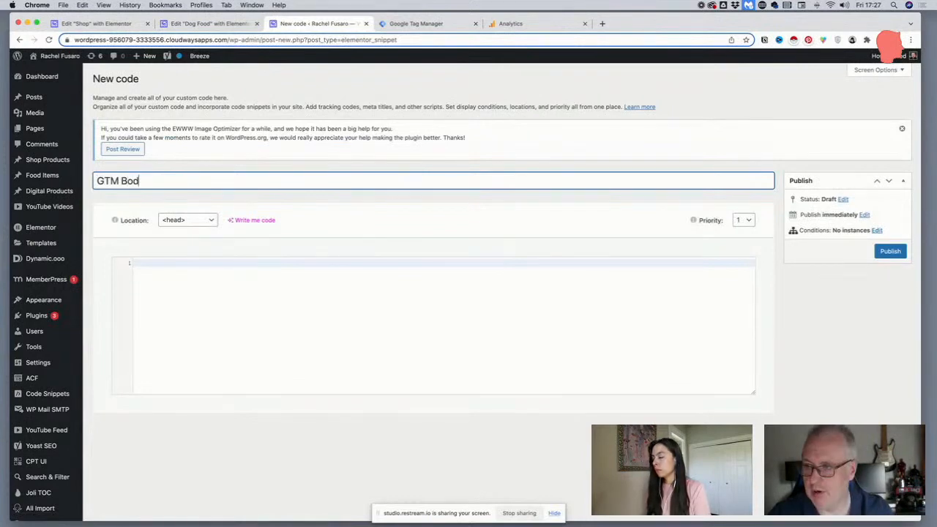
{"action": "left_click", "coordinate": [180, 221]}
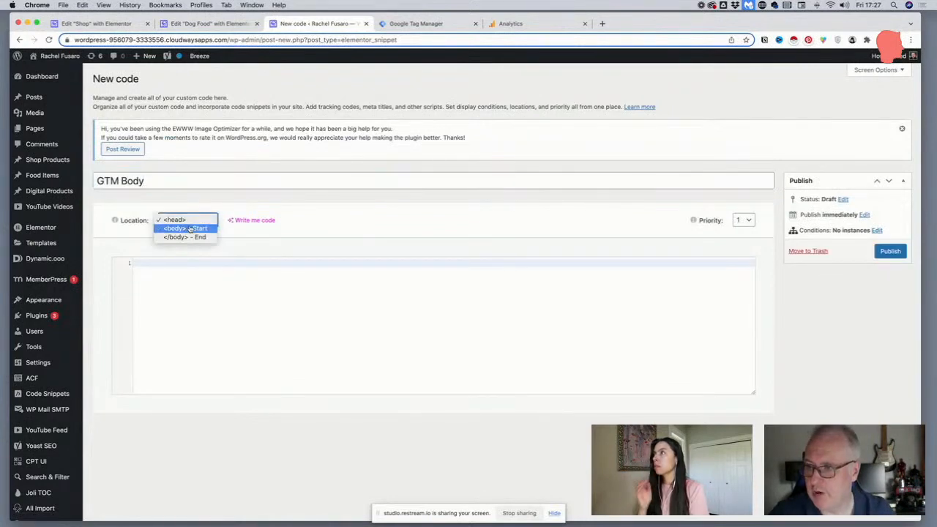
{"action": "left_click", "coordinate": [189, 229]}
{"action": "left_click", "coordinate": [175, 274]}
{"action": "key", "text": "cmd+v"}
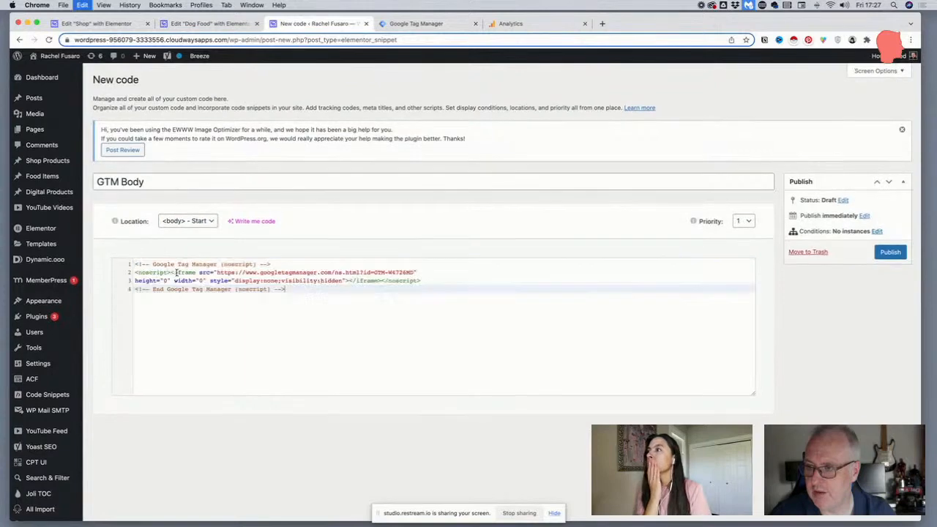
{"action": "left_click", "coordinate": [890, 251]}
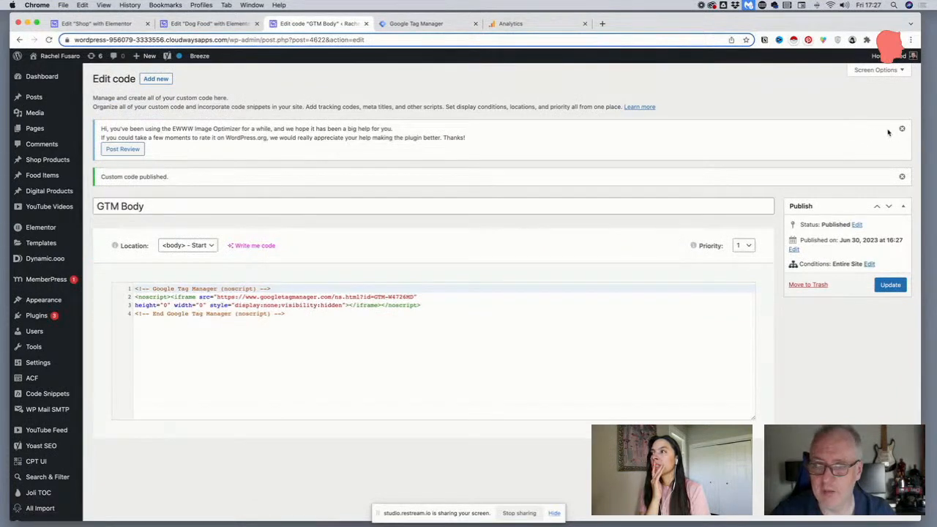
{"action": "left_click", "coordinate": [898, 130]}
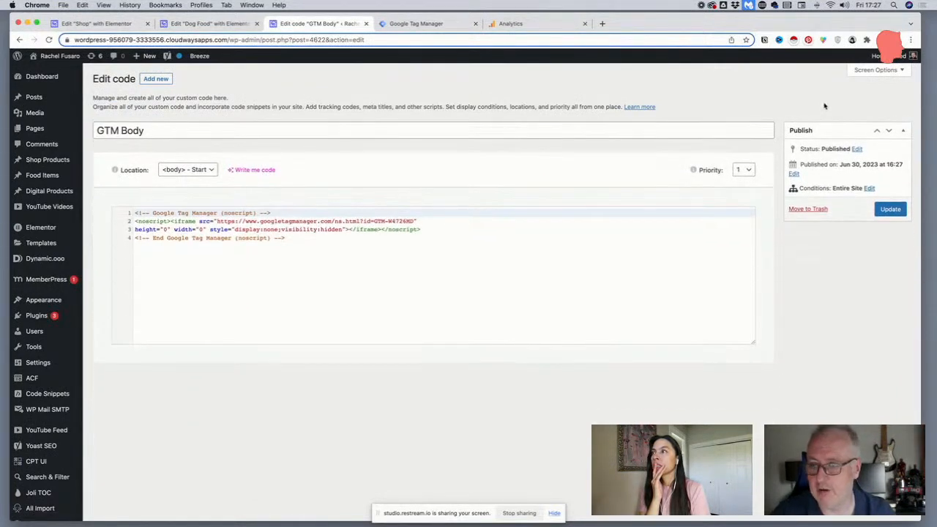
Close Tag Manager's installation instructions, then switch to Google Analytics and submit the account details to reach property creation
{"action": "left_click", "coordinate": [445, 24]}
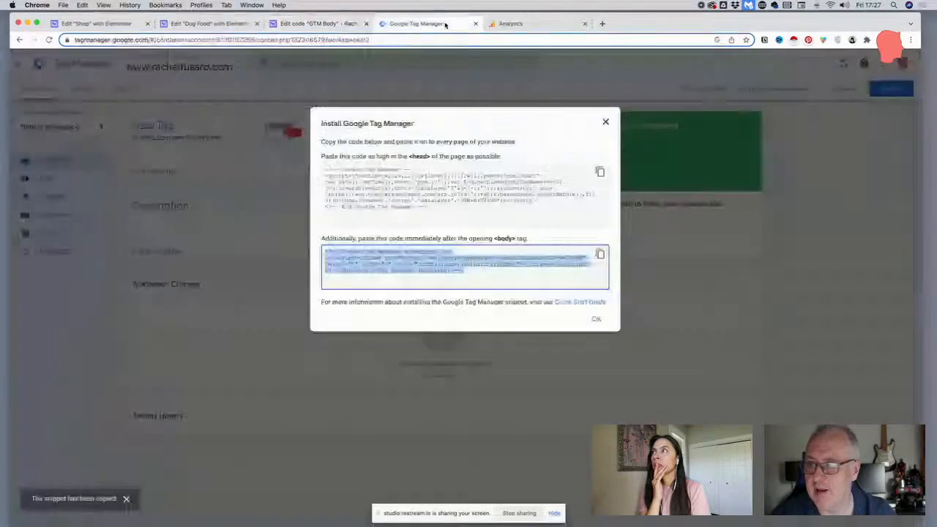
{"action": "left_click", "coordinate": [606, 122]}
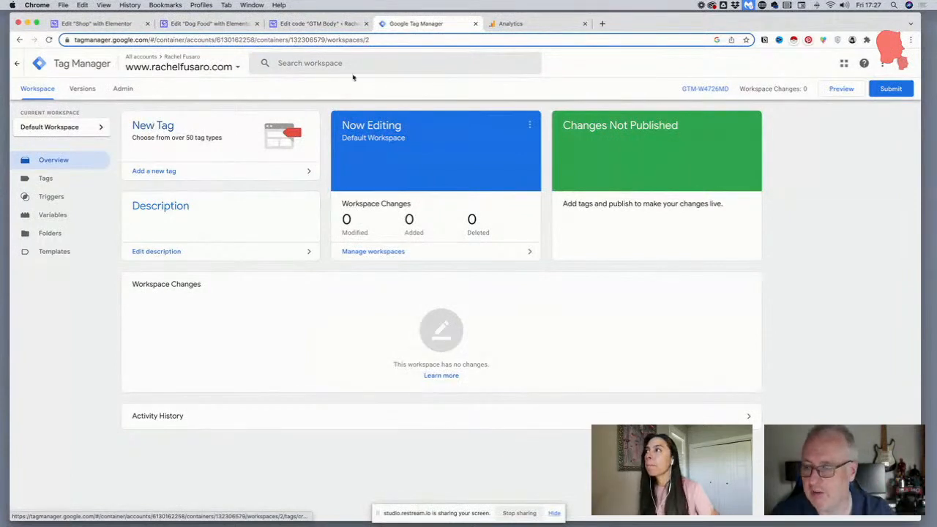
{"action": "left_click", "coordinate": [505, 24]}
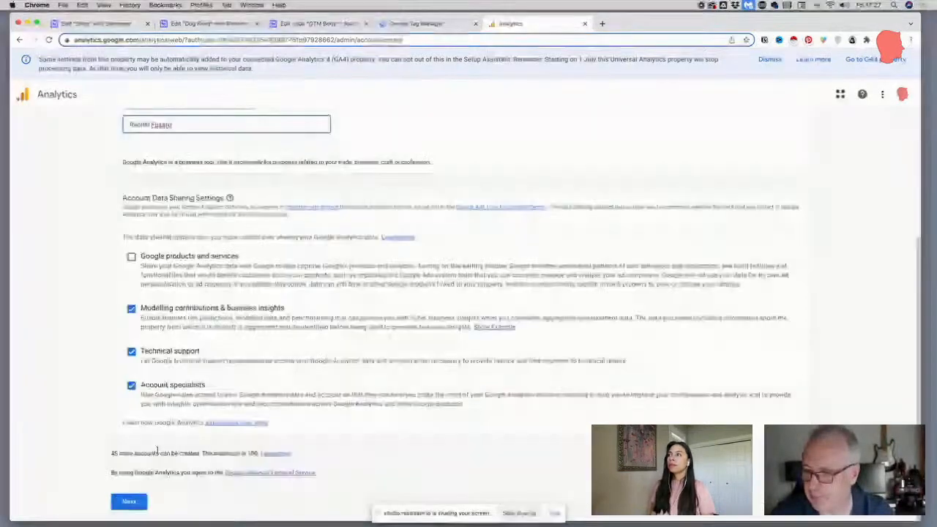
{"action": "left_click", "coordinate": [134, 503]}
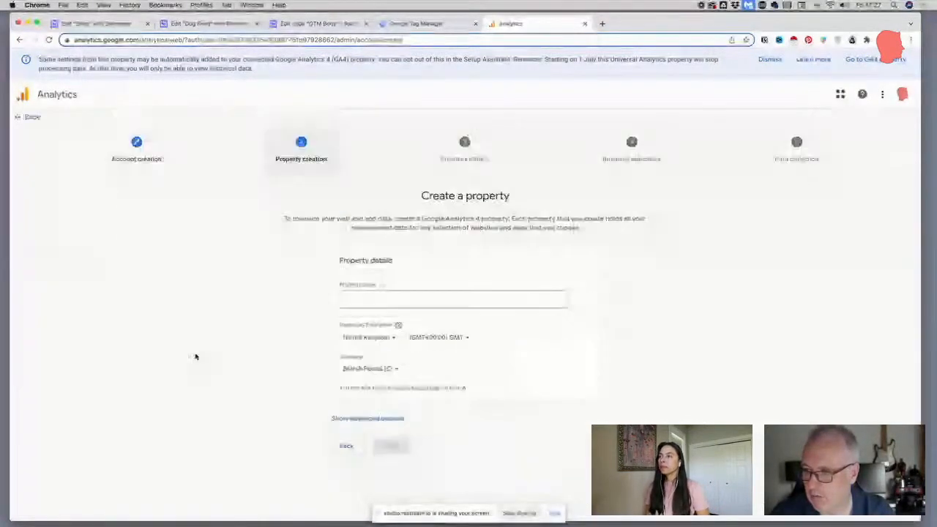
Enter the site owner's name as the property name and set the reporting time zone's country to United States
{"action": "left_click", "coordinate": [384, 297]}
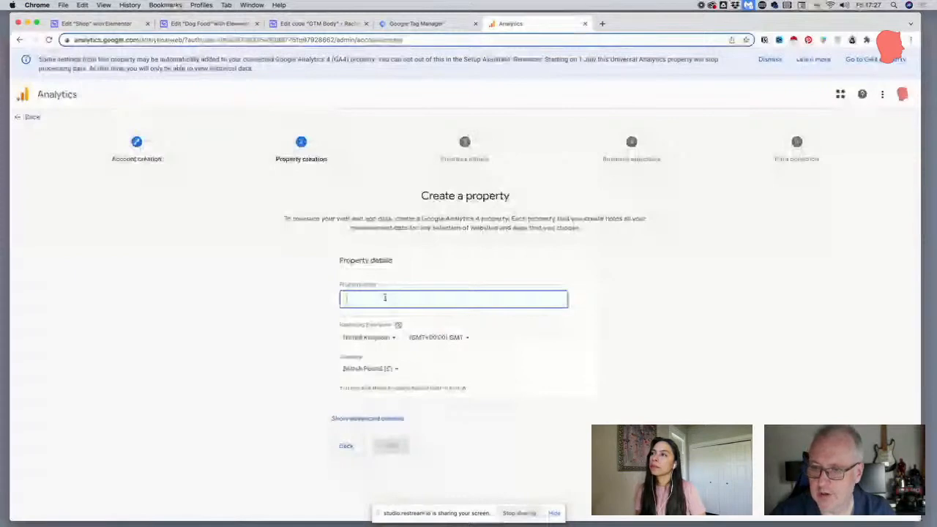
{"action": "left_click", "coordinate": [388, 337]}
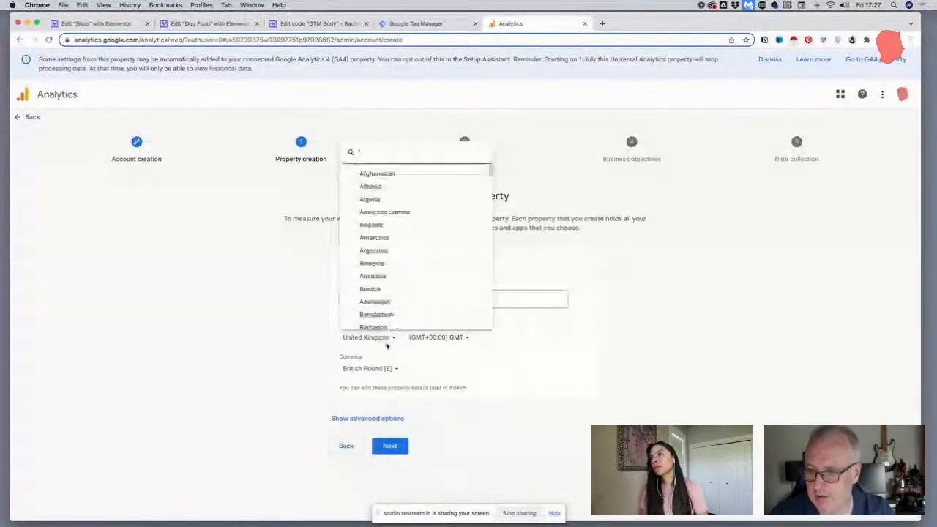
{"action": "type", "text": "uni"}
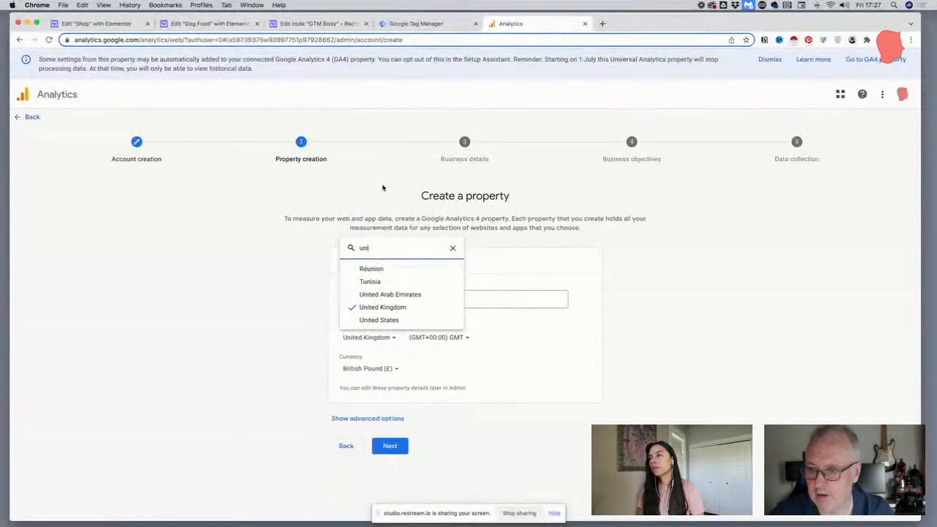
{"action": "left_click", "coordinate": [378, 320]}
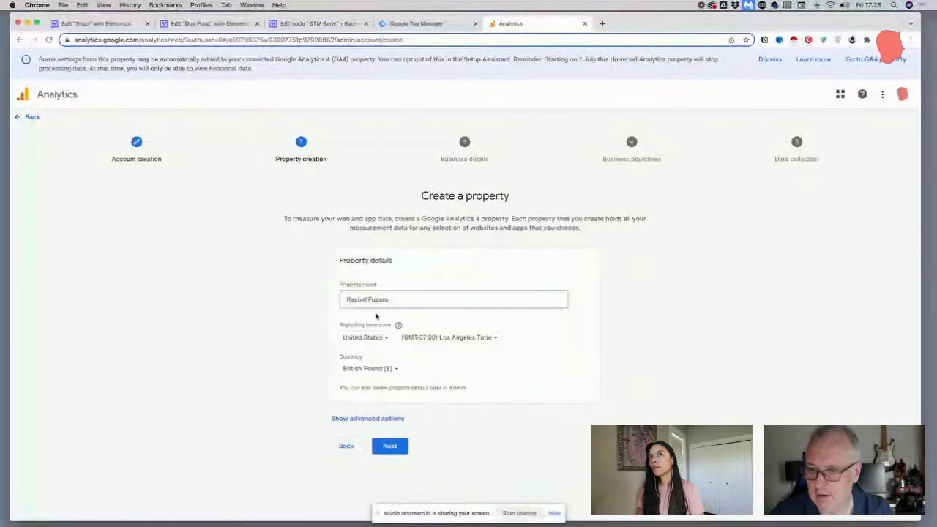
Set the property's currency to US Dollar ($) and proceed to the business details
{"action": "left_click", "coordinate": [360, 369]}
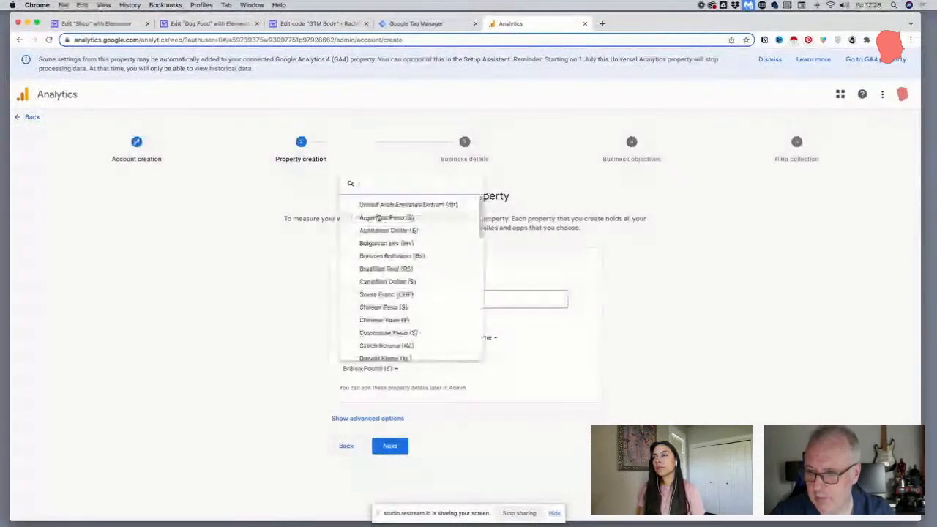
{"action": "type", "text": "us"}
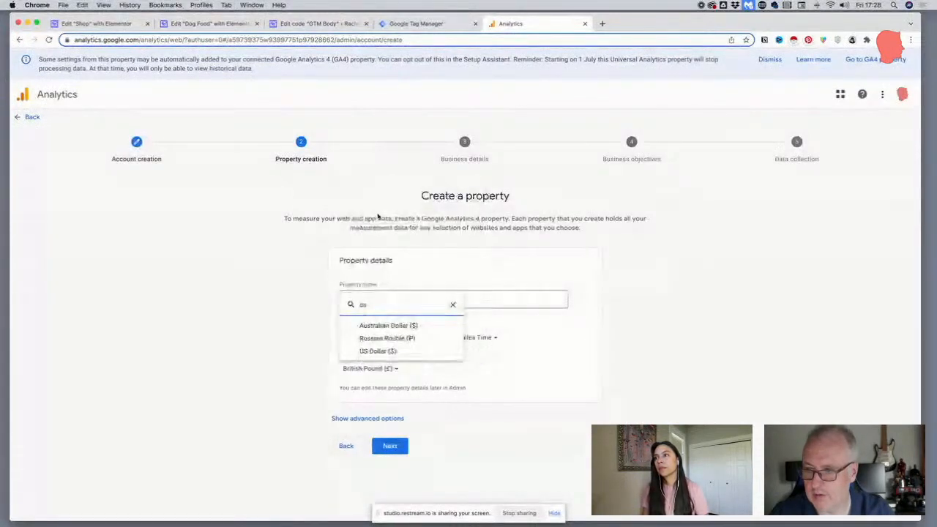
{"action": "left_click", "coordinate": [388, 350]}
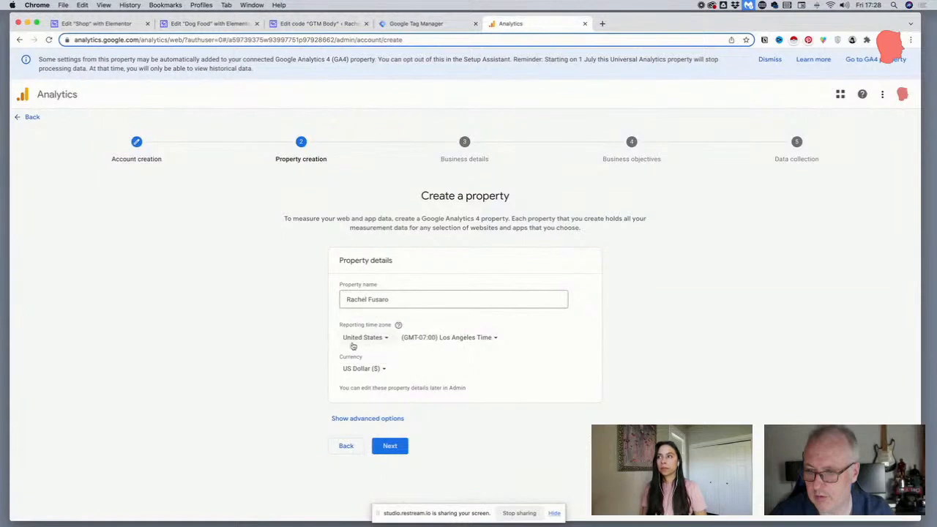
{"action": "left_click", "coordinate": [383, 445]}
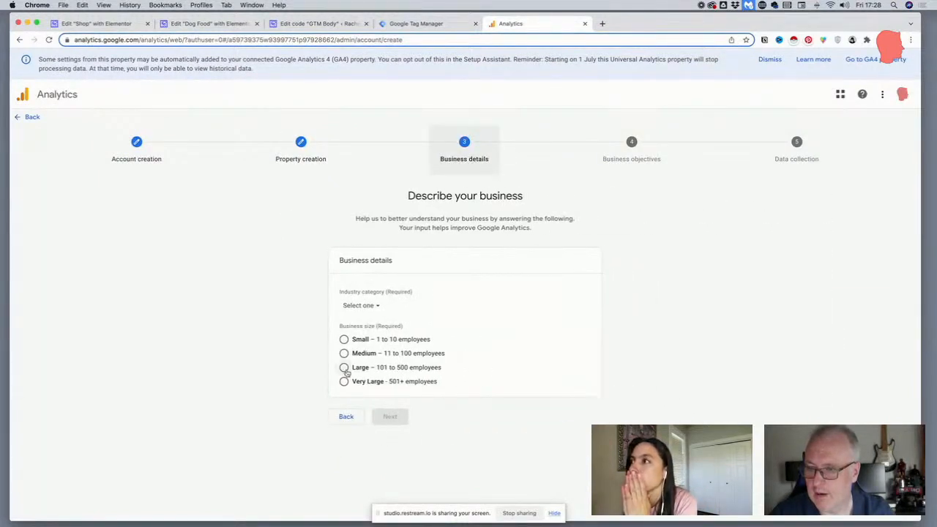
Set the business size to Small – 1 to 10 employees, pick an industry category, and continue to the business objectives
{"action": "left_click", "coordinate": [343, 339]}
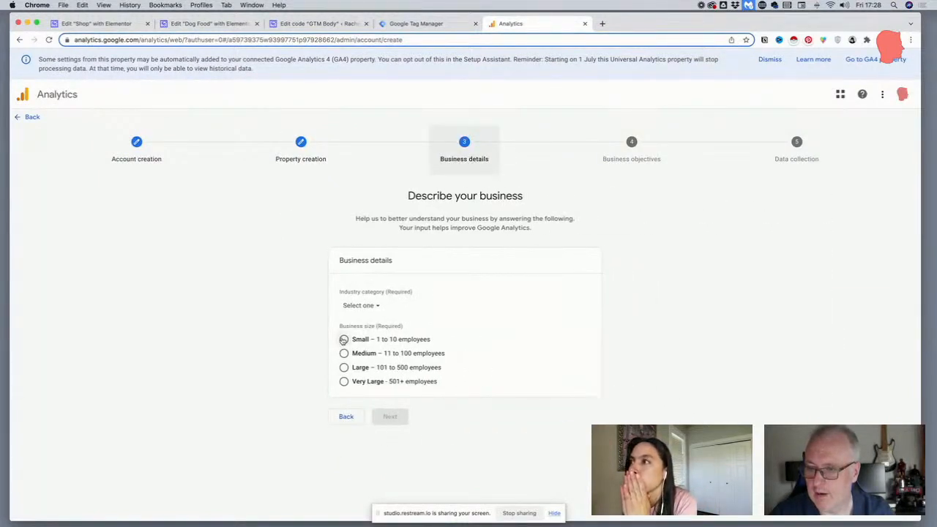
{"action": "left_click", "coordinate": [368, 306]}
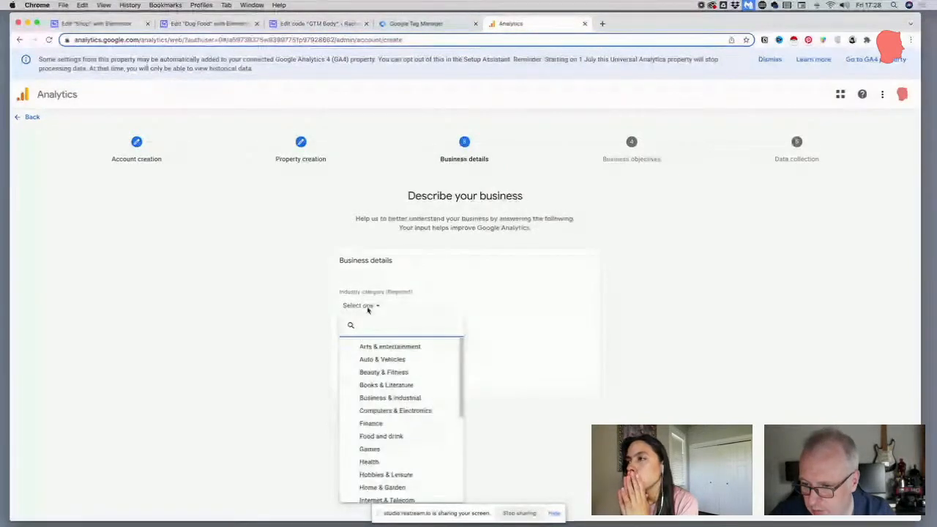
{"action": "scroll", "coordinate": [373, 366], "scroll_direction": "down", "scroll_amount": 1}
{"action": "scroll", "coordinate": [372, 367], "scroll_direction": "down", "scroll_amount": 2}
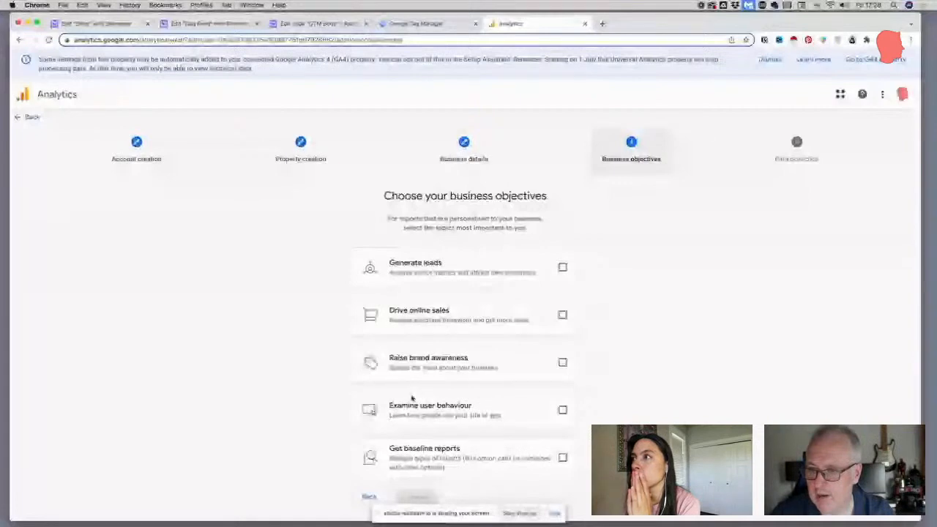
Select Generate leads, Drive online sales, Raise brand awareness and Examine user behaviour as business objectives, and submit the property for creation
{"action": "left_click", "coordinate": [562, 268]}
{"action": "left_click", "coordinate": [562, 315]}
{"action": "left_click", "coordinate": [562, 362]}
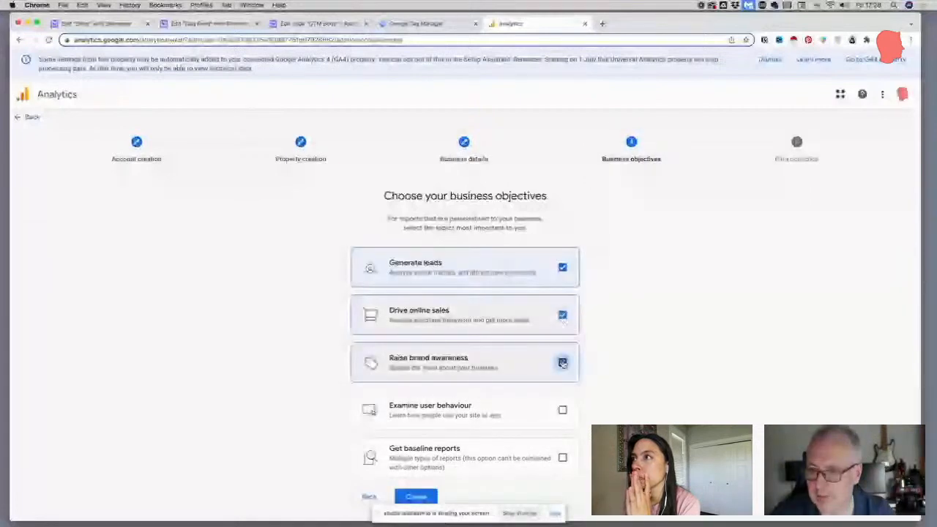
{"action": "left_click", "coordinate": [562, 410]}
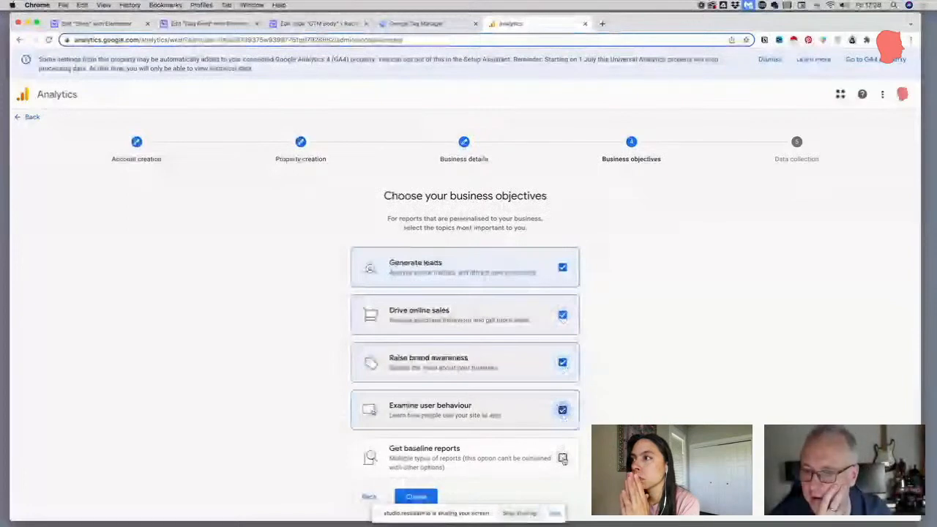
{"action": "left_click", "coordinate": [415, 497]}
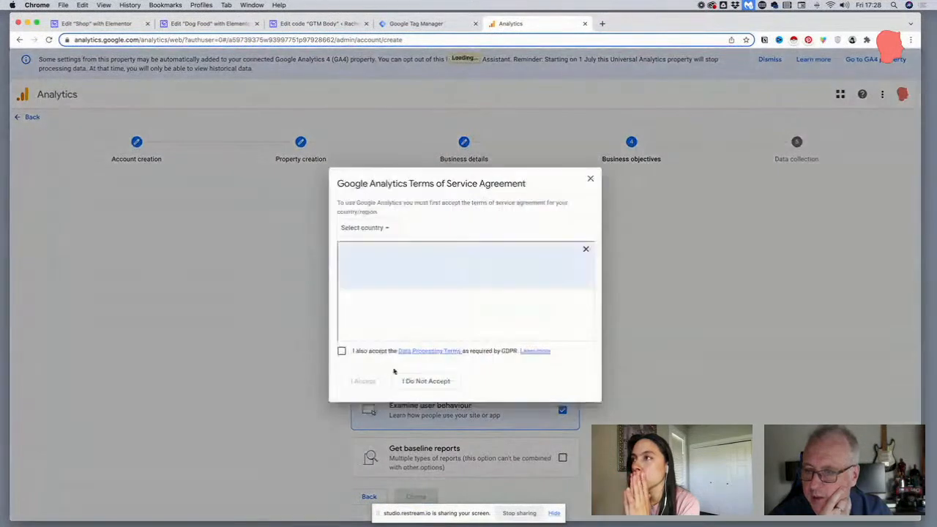
Accept the Google Analytics terms of service for United States, including the Data Processing Terms required by GDPR
{"action": "left_click", "coordinate": [362, 222]}
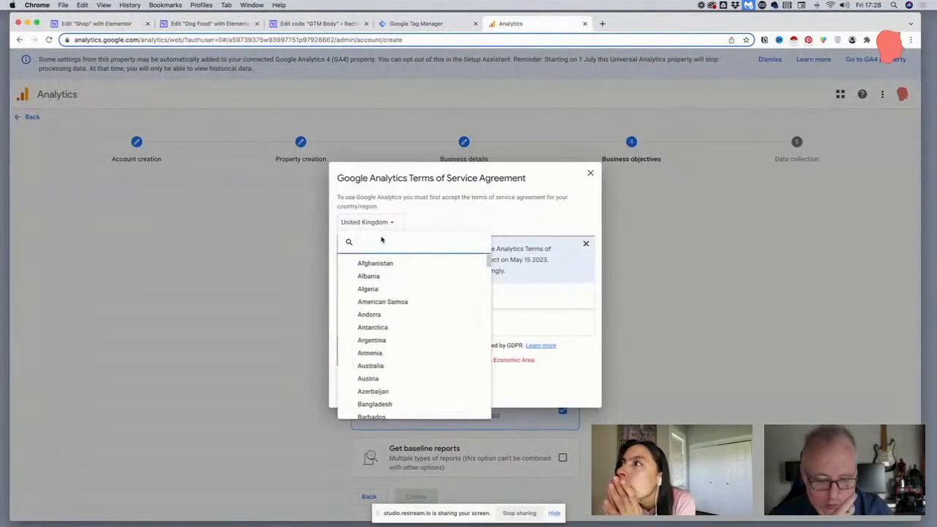
{"action": "type", "text": "uni"}
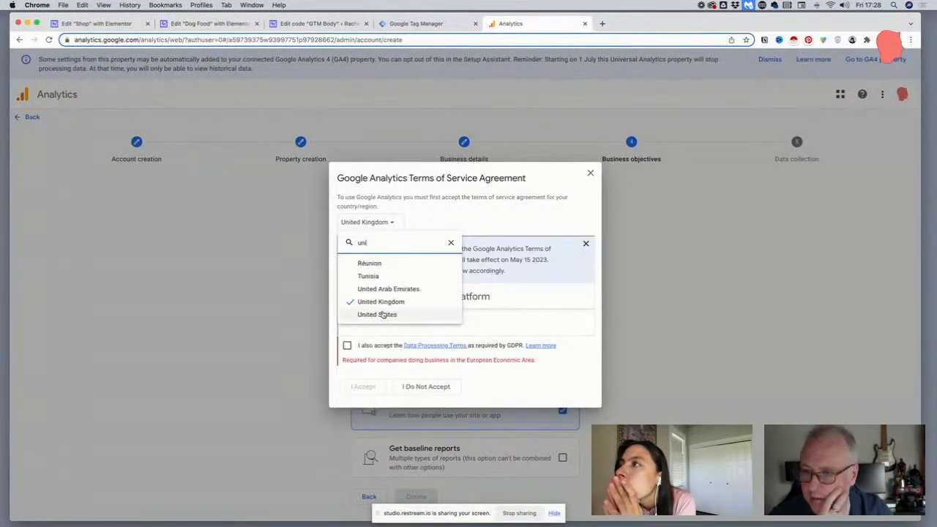
{"action": "left_click", "coordinate": [381, 314]}
{"action": "left_click", "coordinate": [347, 345]}
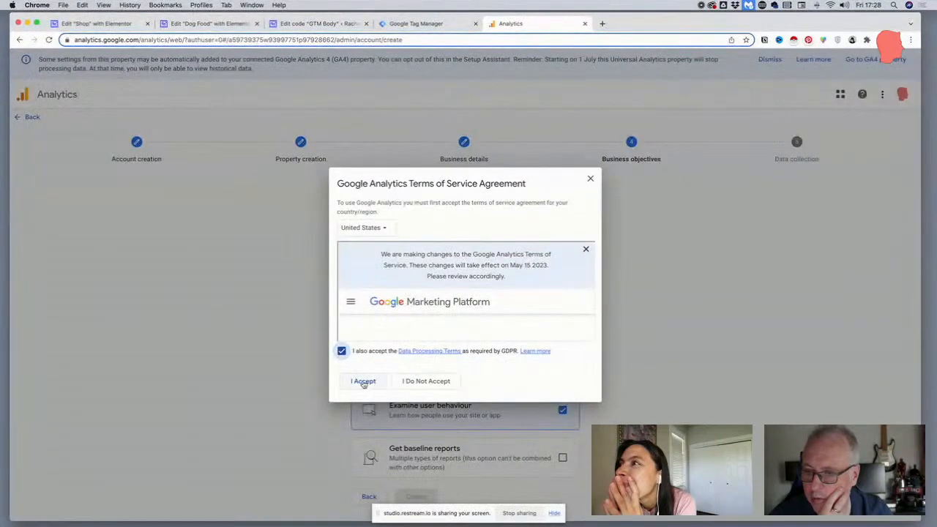
{"action": "left_click", "coordinate": [363, 385]}
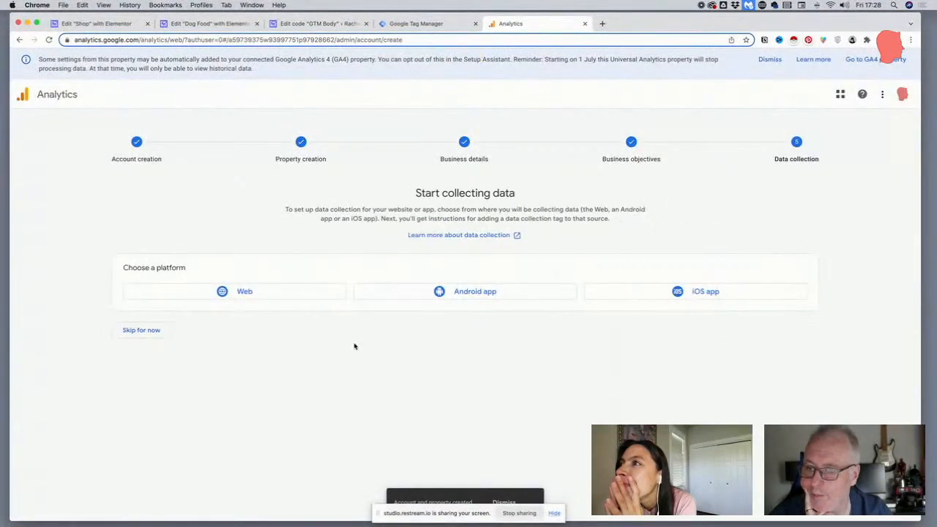
Create a web data stream using the https website address of the site and the site owner's name as the stream name
{"action": "left_click", "coordinate": [239, 293]}
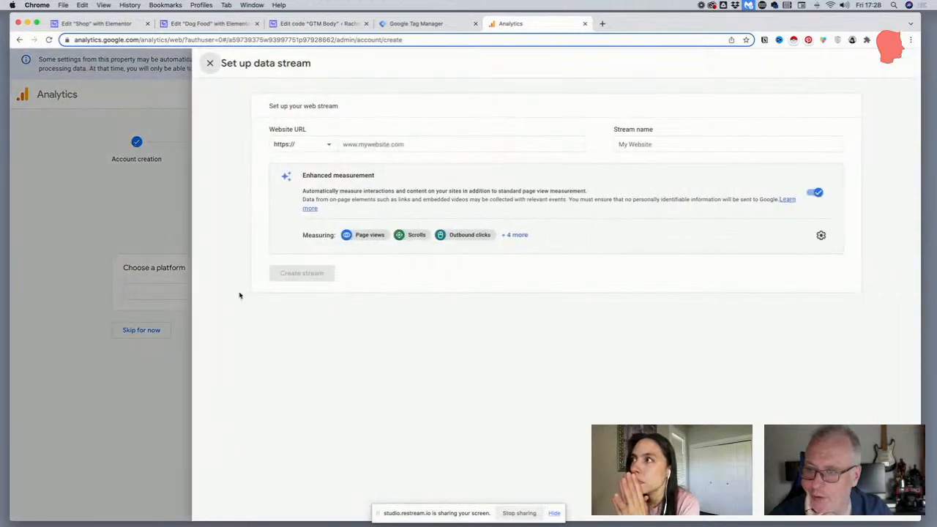
{"action": "left_click", "coordinate": [407, 144]}
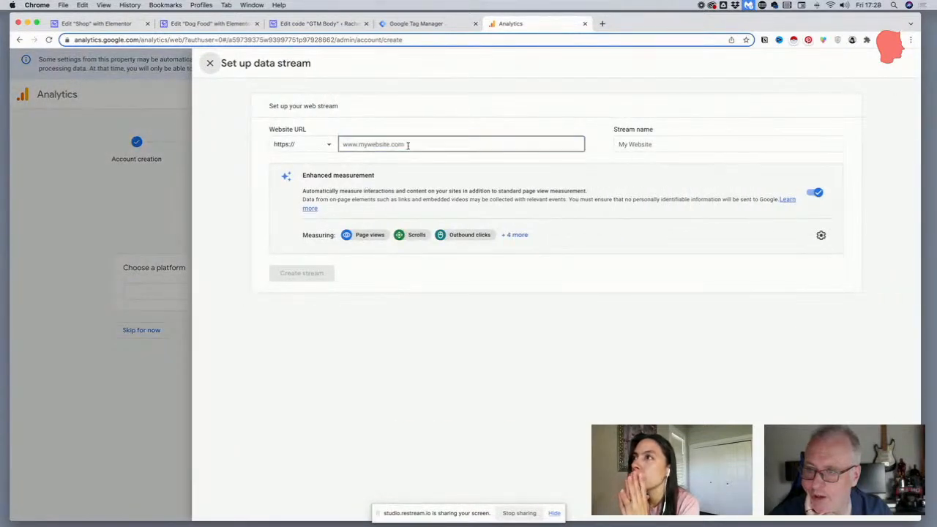
{"action": "type", "text": "www"}
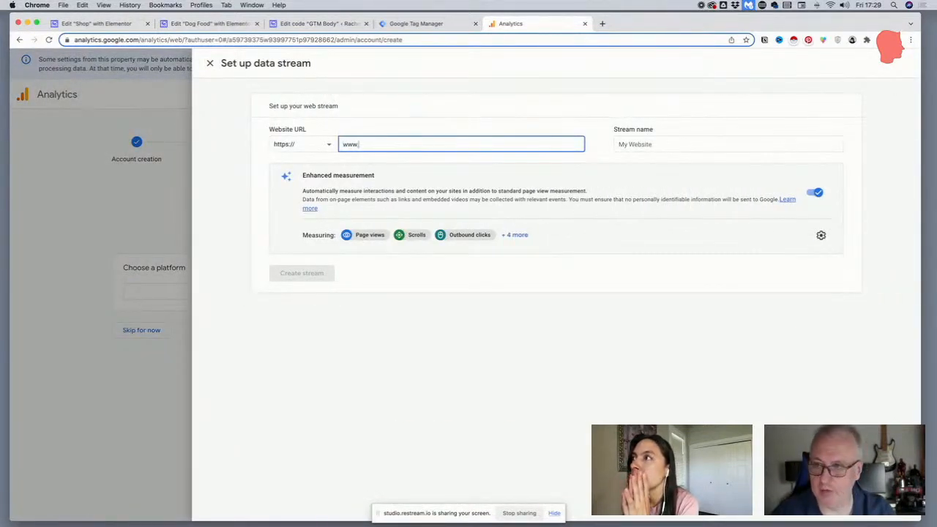
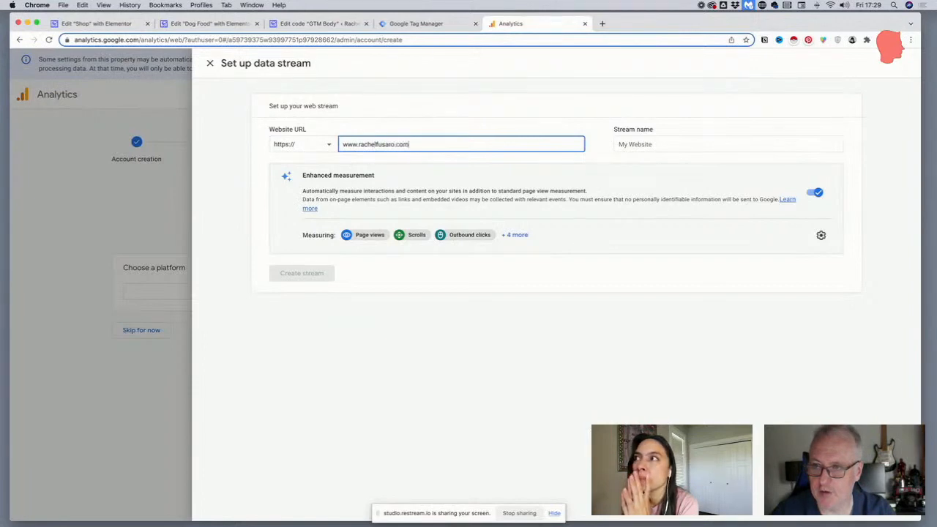
{"action": "left_click", "coordinate": [658, 144]}
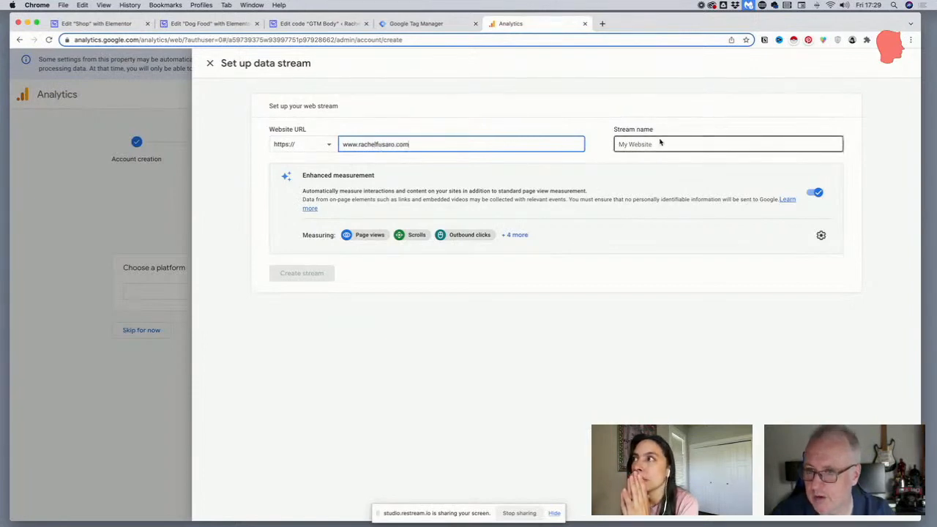
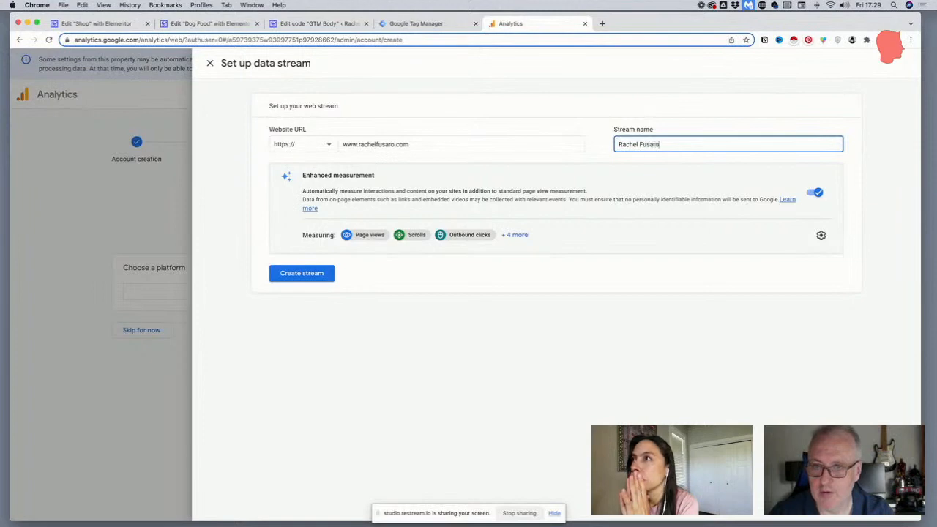
{"action": "left_click", "coordinate": [291, 275]}
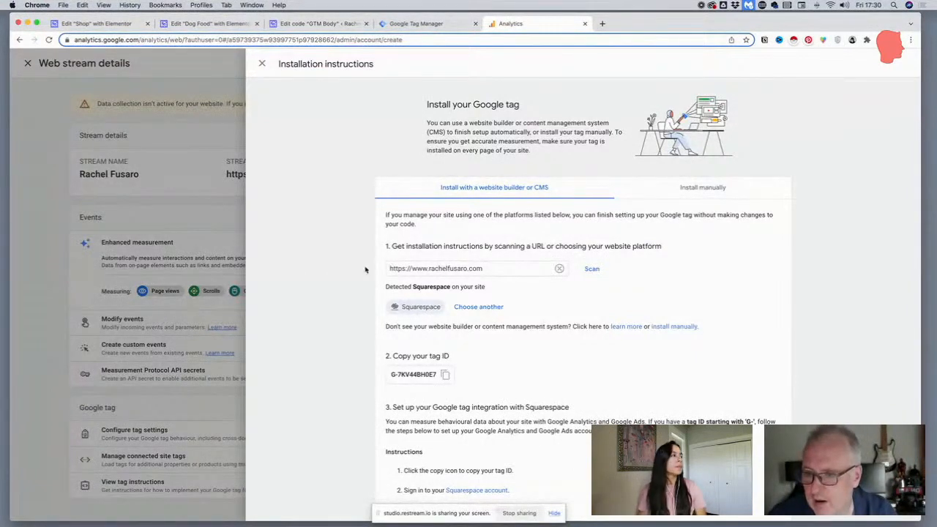
Review the Google tag installation instructions, close them, and copy the web stream's measurement ID
{"action": "scroll", "coordinate": [388, 263], "scroll_direction": "down", "scroll_amount": 3}
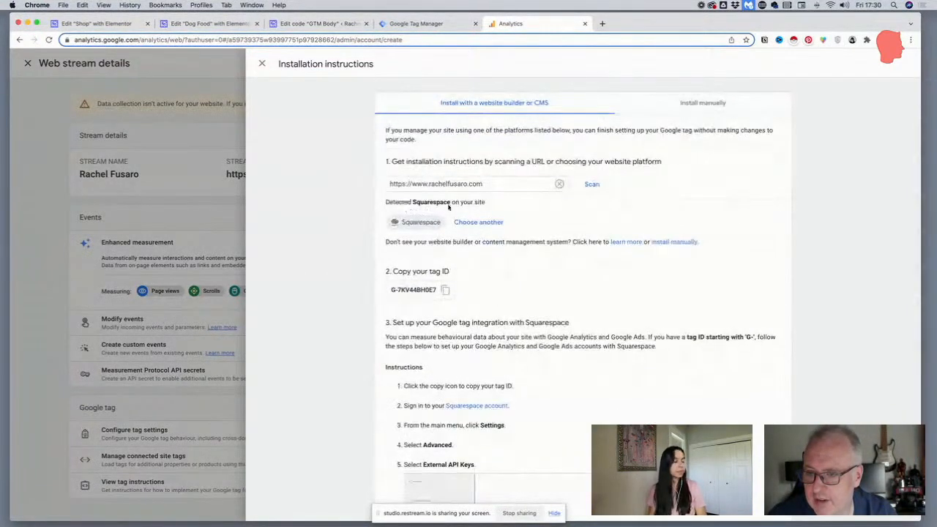
{"action": "scroll", "coordinate": [447, 197], "scroll_direction": "down", "scroll_amount": 10}
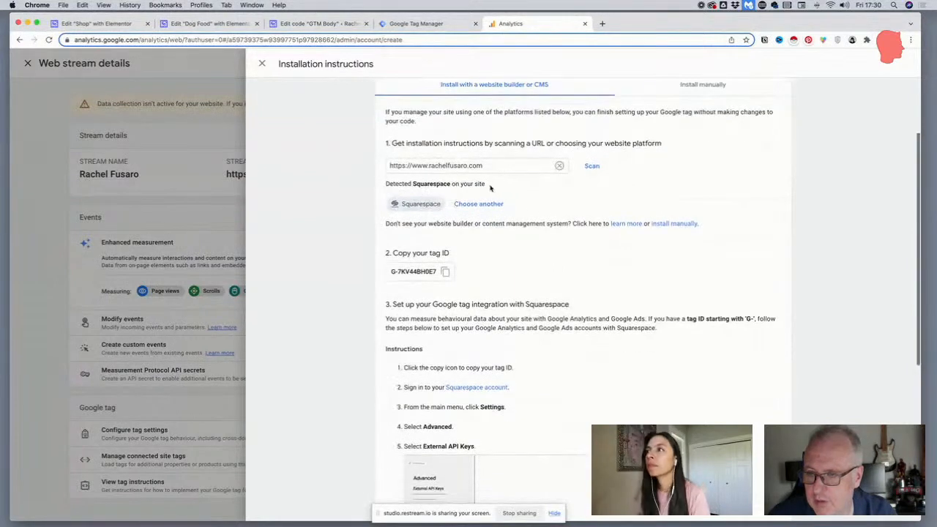
{"action": "scroll", "coordinate": [399, 201], "scroll_direction": "up", "scroll_amount": 12}
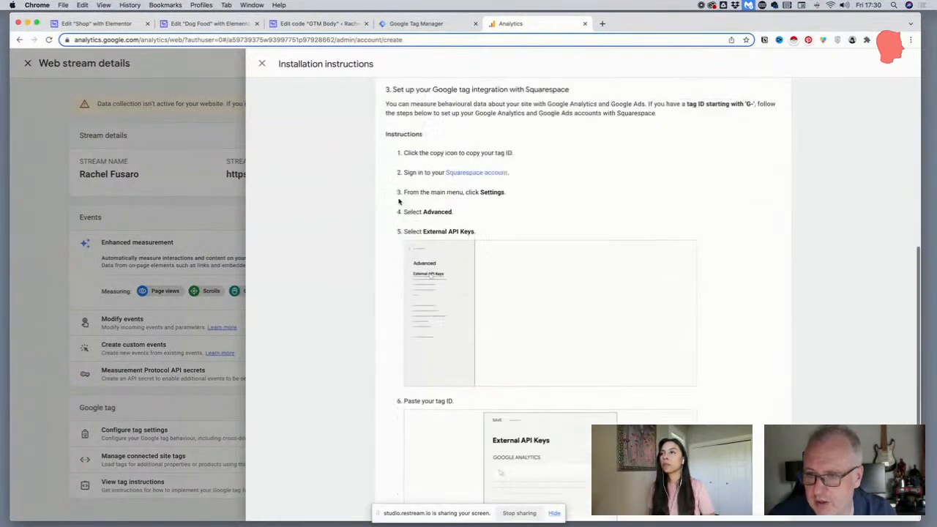
{"action": "left_click", "coordinate": [687, 190]}
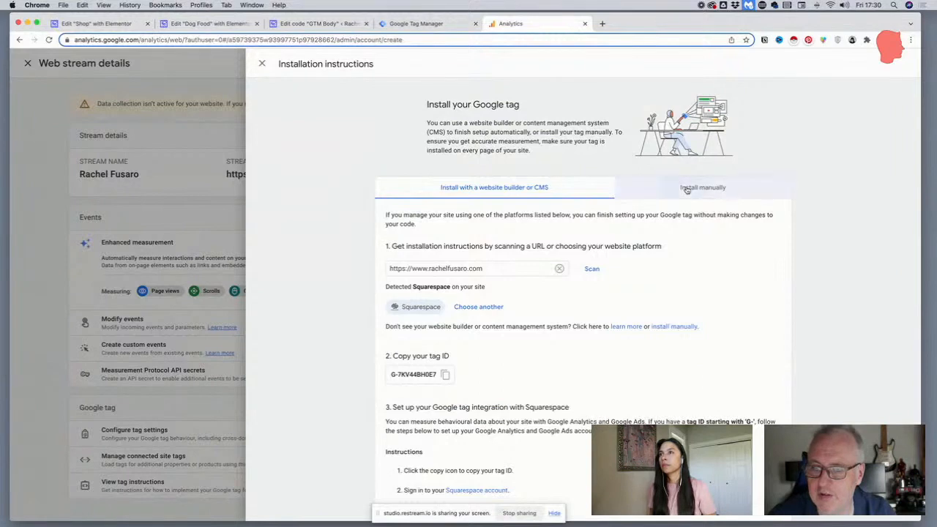
{"action": "left_click", "coordinate": [261, 65]}
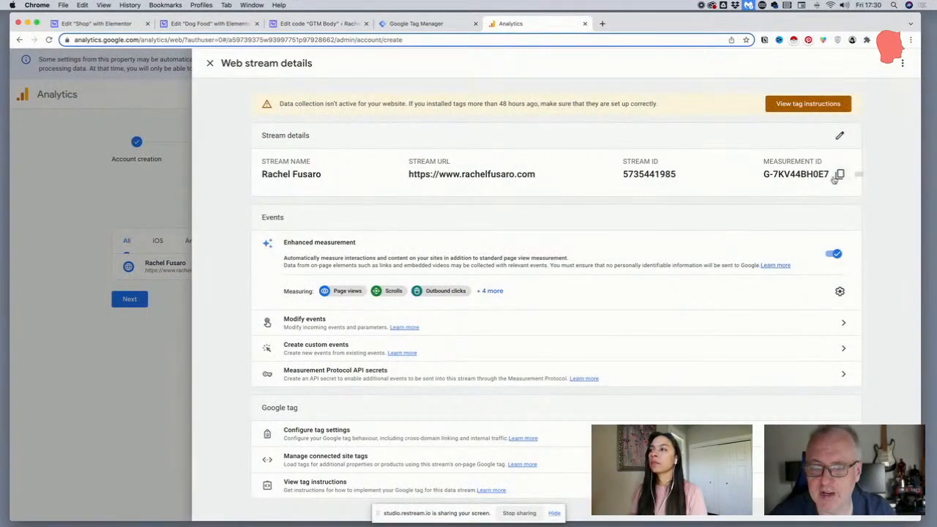
{"action": "left_click", "coordinate": [839, 174]}
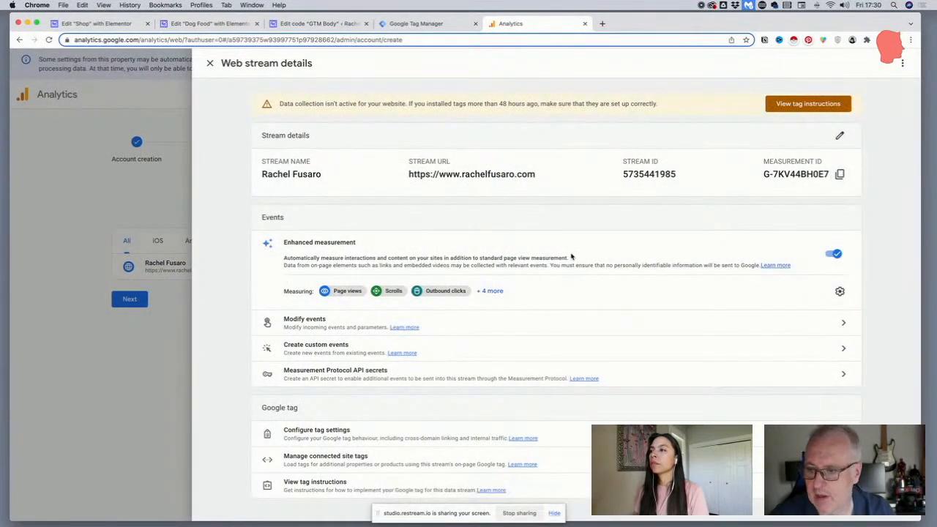
Switch to Google Tag Manager and start a new tag named GA4 in the default workspace
{"action": "left_click", "coordinate": [410, 24]}
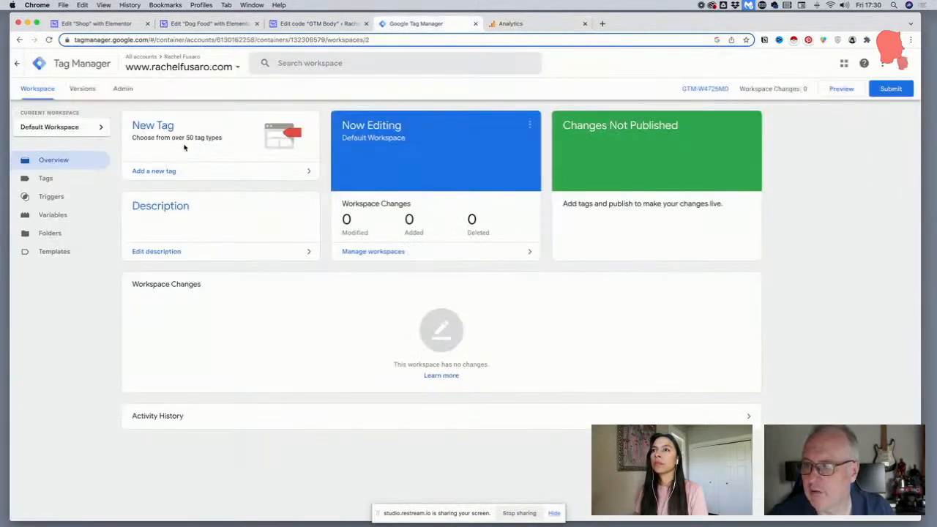
{"action": "left_click", "coordinate": [152, 128]}
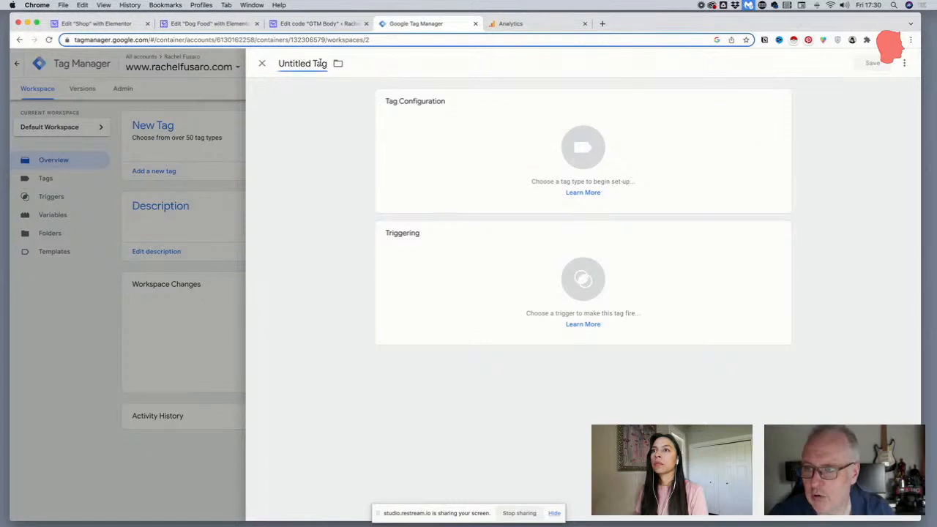
{"action": "left_click", "coordinate": [290, 63]}
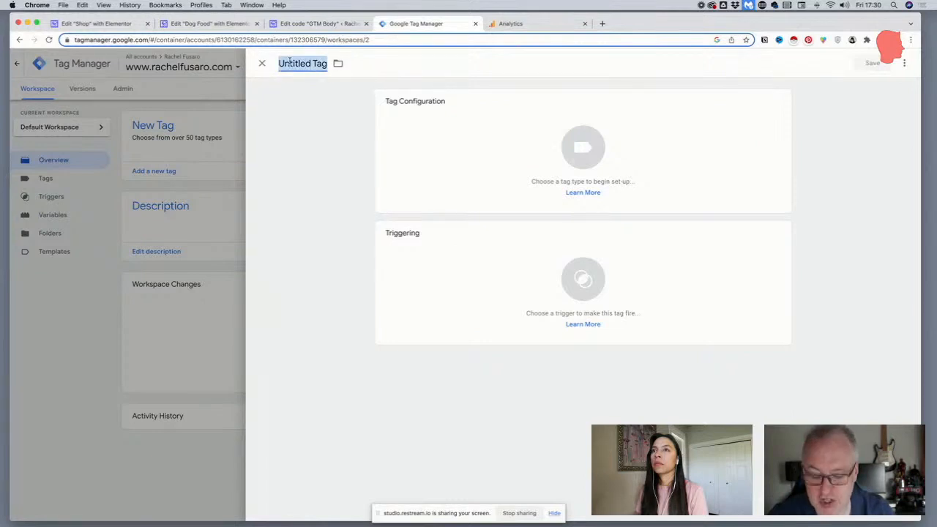
{"action": "type", "text": "GA4"}
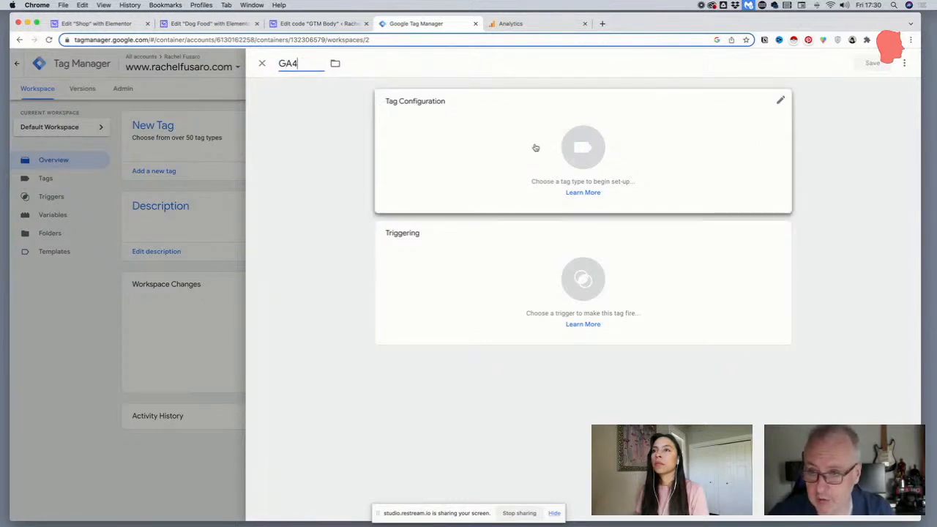
Configure the tag as Google Analytics: GA4 Configuration and paste the copied measurement ID
{"action": "left_click", "coordinate": [535, 147]}
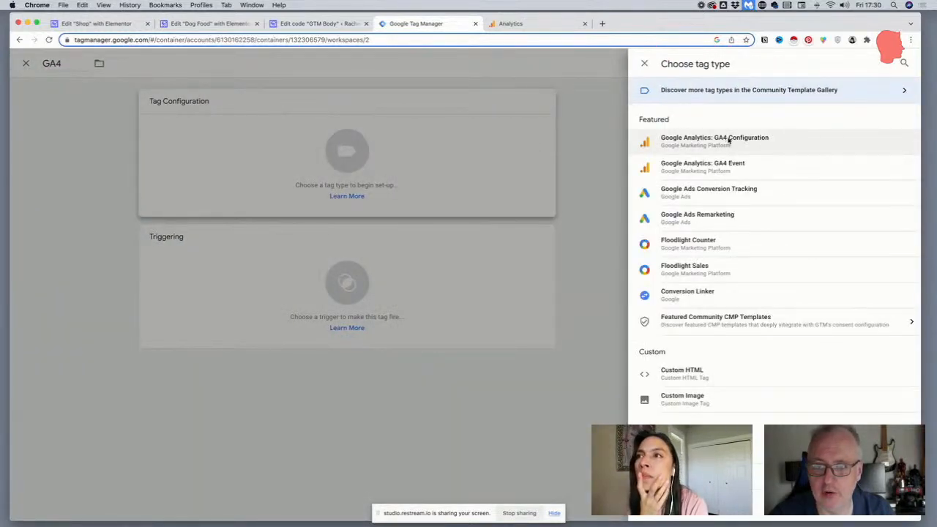
{"action": "left_click", "coordinate": [729, 140]}
{"action": "left_click", "coordinate": [412, 194]}
{"action": "key", "text": "super+v"}
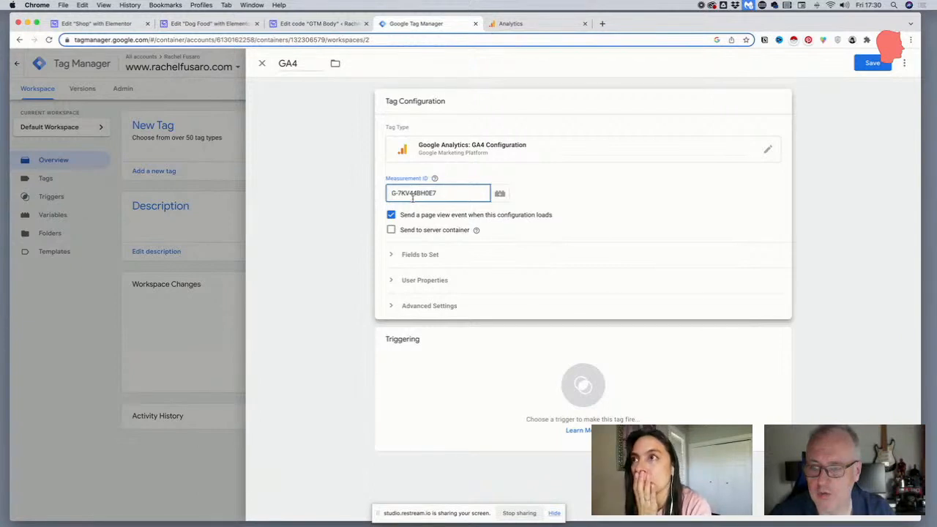
Set the GA4 tag to fire on the All Pages trigger and save the tag
{"action": "left_click", "coordinate": [496, 353]}
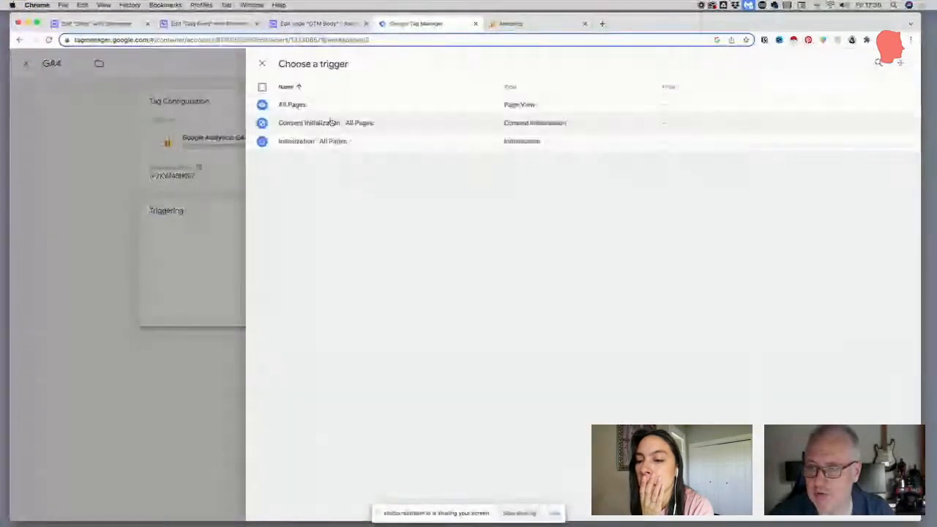
{"action": "left_click", "coordinate": [294, 105]}
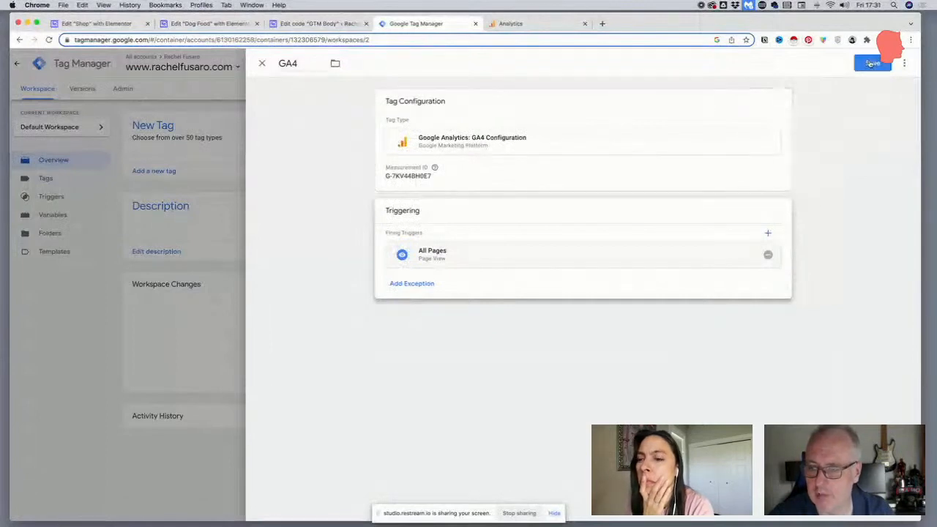
{"action": "left_click", "coordinate": [872, 64]}
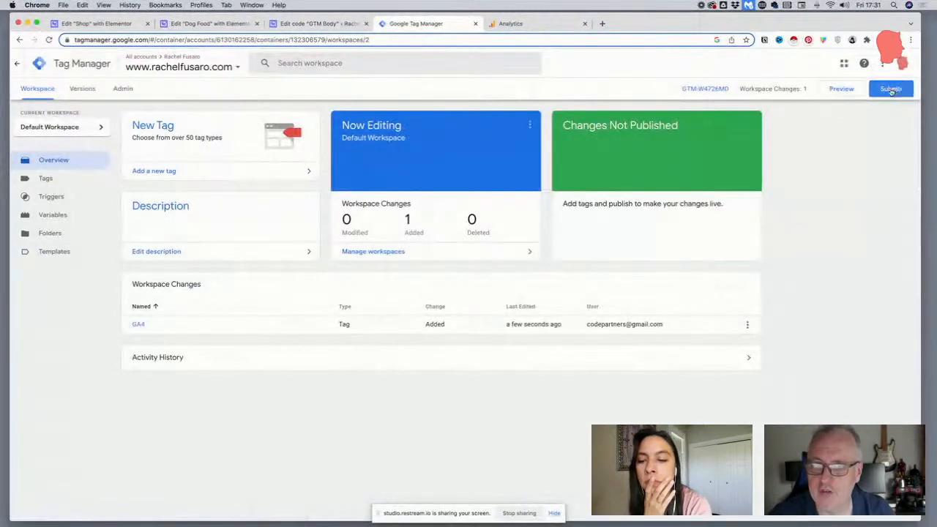
Submit the workspace changes as a version named "Adding GA", publish it to Live, and close the version summary
{"action": "left_click", "coordinate": [891, 89]}
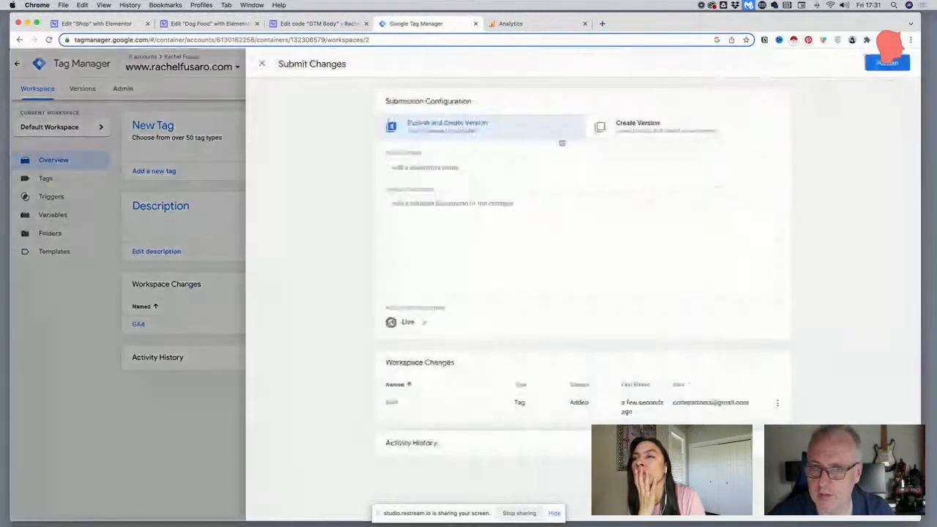
{"action": "left_click", "coordinate": [463, 167]}
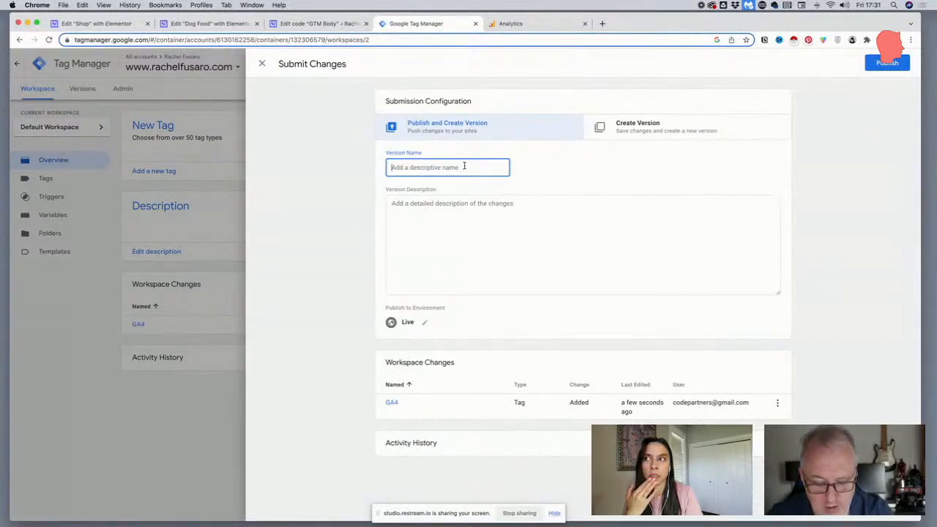
{"action": "type", "text": "Add"}
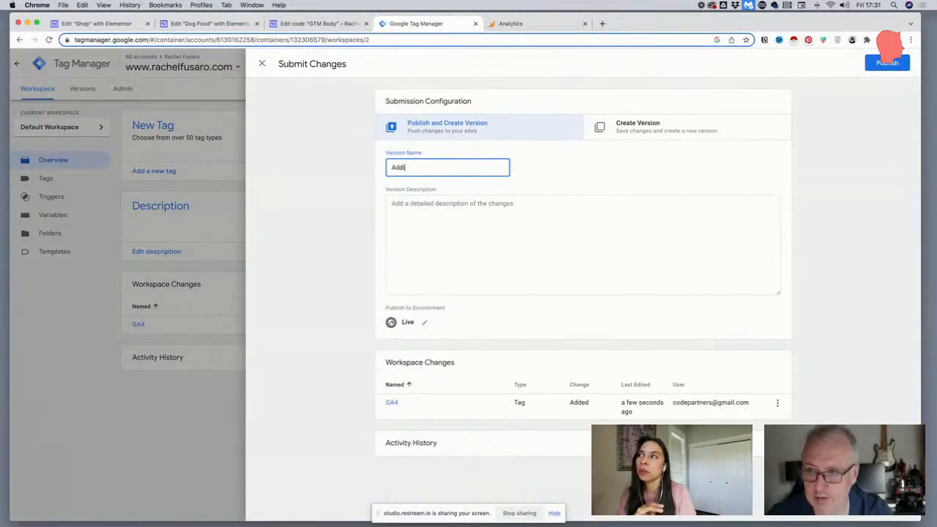
{"action": "type", "text": "ing GA"}
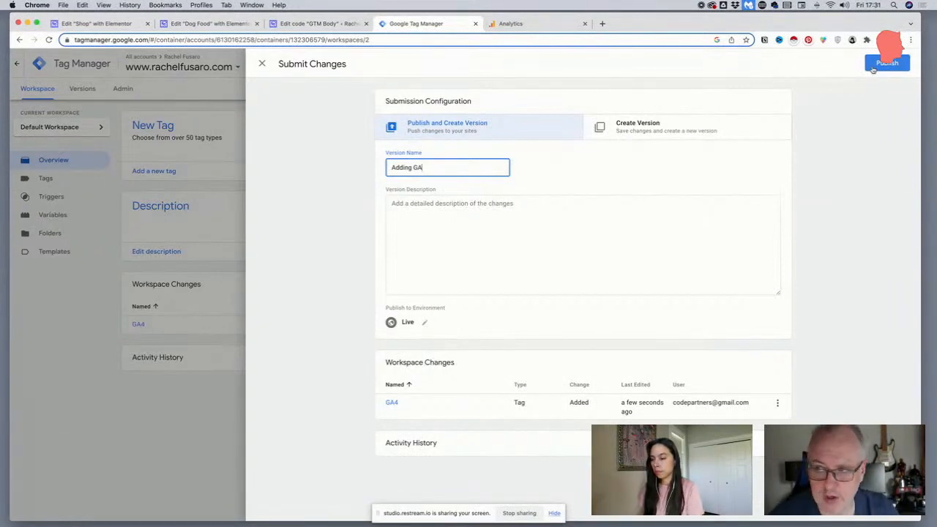
{"action": "left_click", "coordinate": [873, 67]}
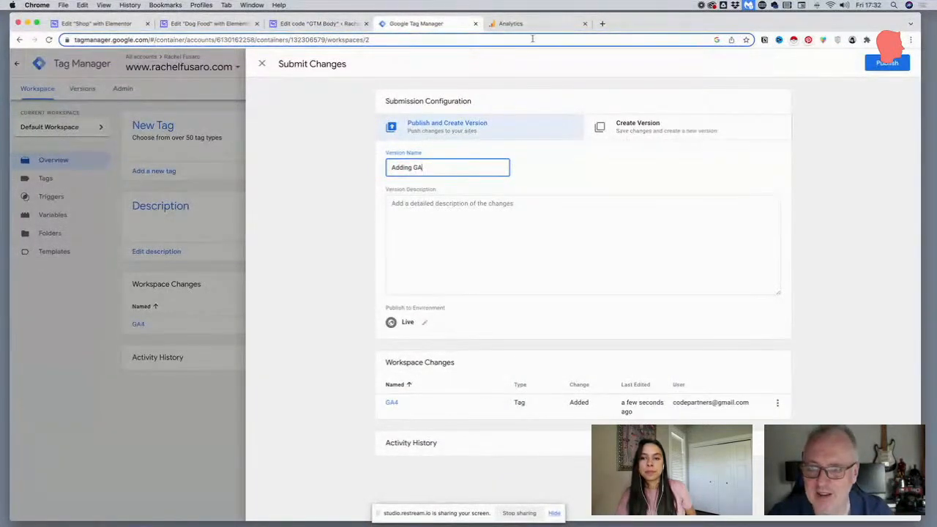
{"action": "left_click", "coordinate": [882, 64]}
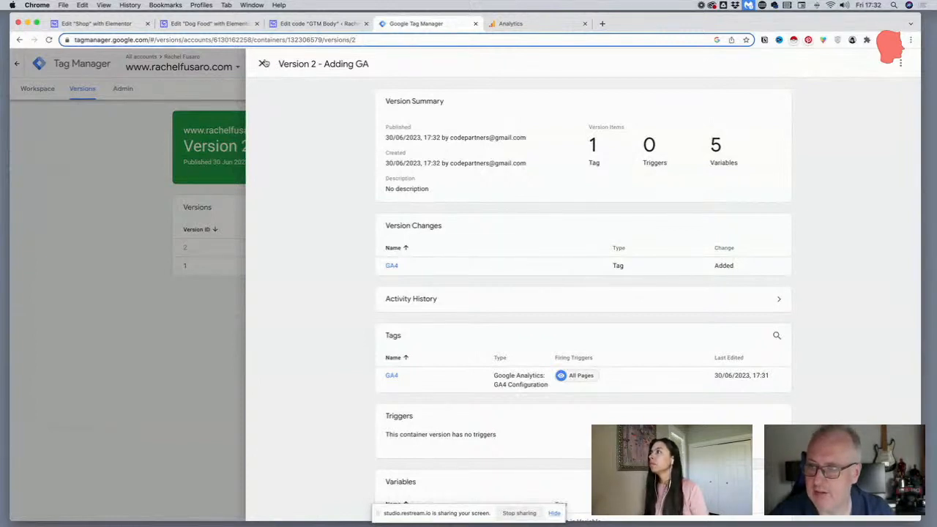
{"action": "left_click", "coordinate": [264, 64]}
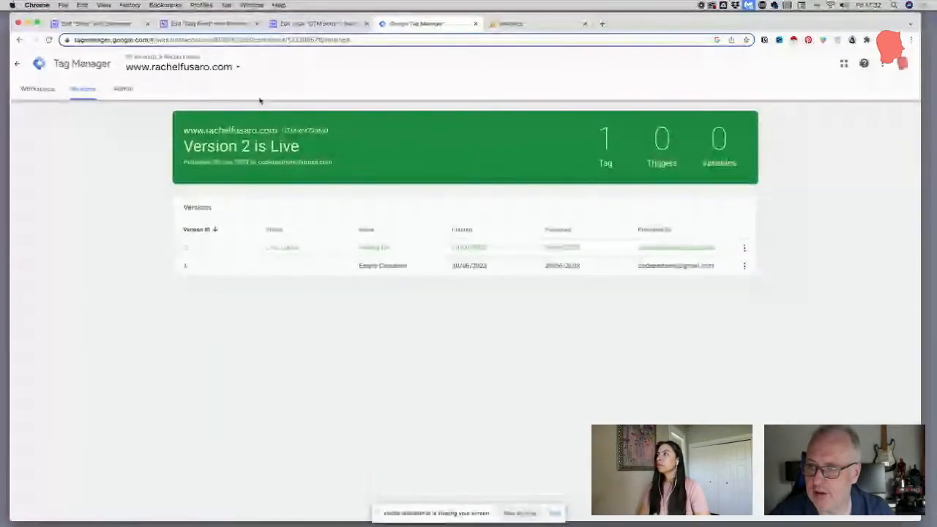
Switch to Google Analytics, finish the data collection setup, continue to Home, and open the Reports snapshot
{"action": "left_click", "coordinate": [540, 25]}
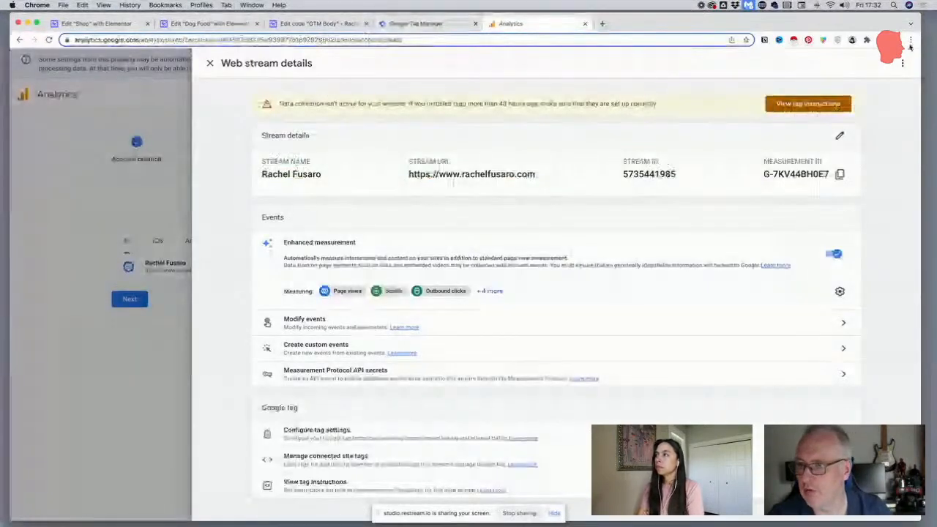
{"action": "left_click", "coordinate": [210, 63]}
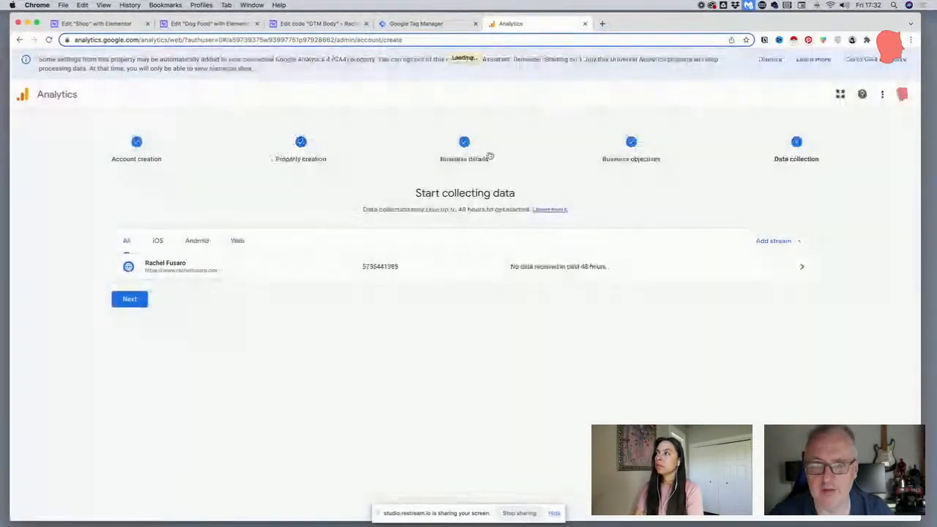
{"action": "left_click", "coordinate": [136, 302]}
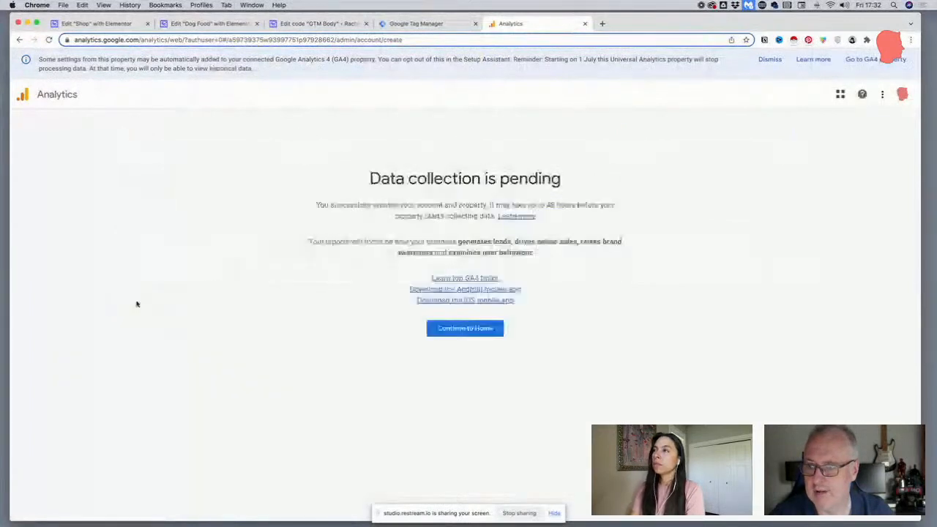
{"action": "left_click", "coordinate": [461, 448]}
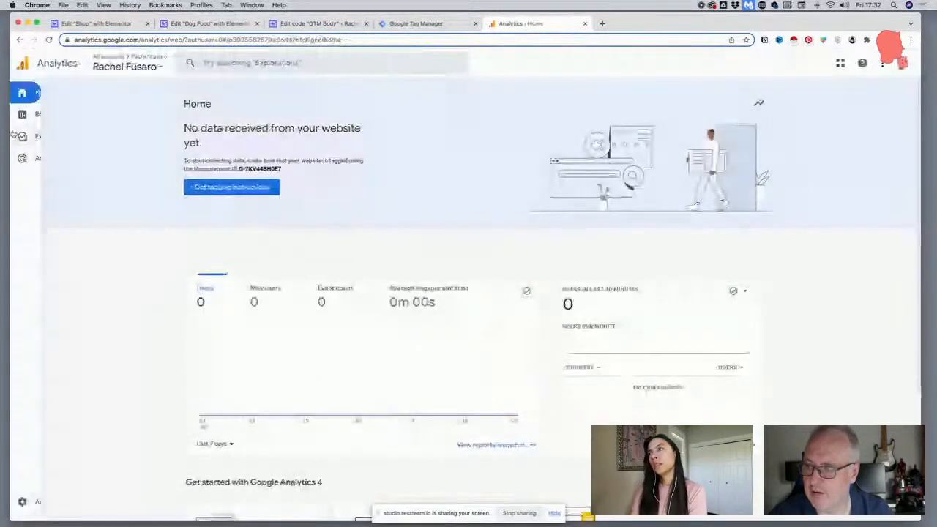
{"action": "left_click", "coordinate": [37, 116]}
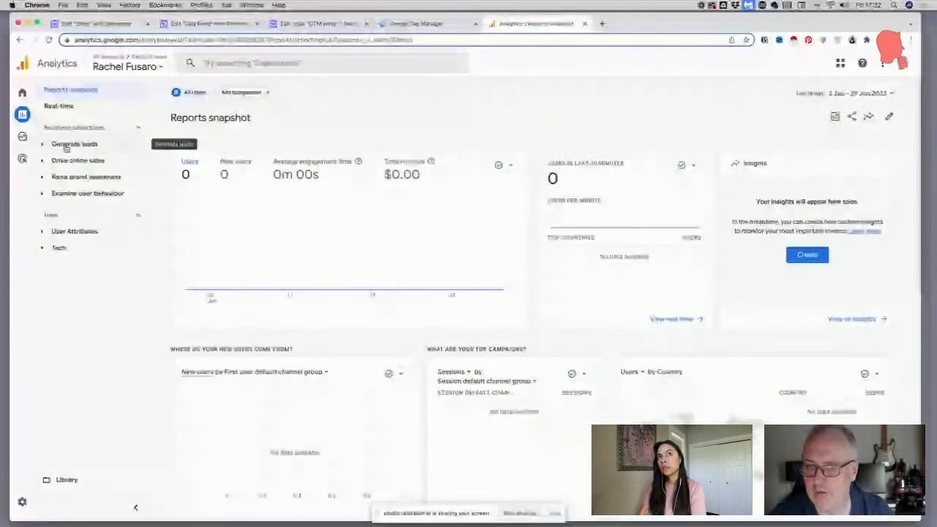
Take the site's root address from the "Dog Food" editor page and switch to another application
{"action": "left_click", "coordinate": [193, 24]}
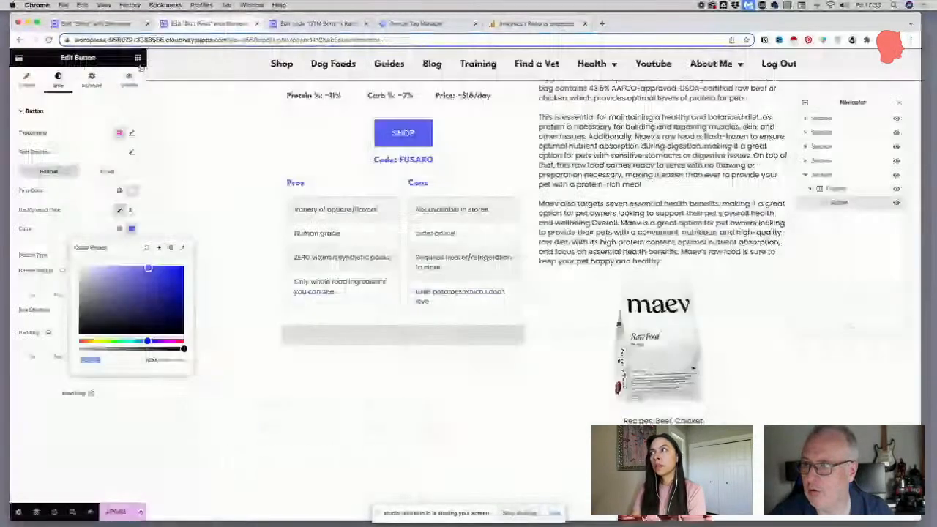
{"action": "left_click", "coordinate": [182, 40]}
{"action": "left_click", "coordinate": [248, 41]}
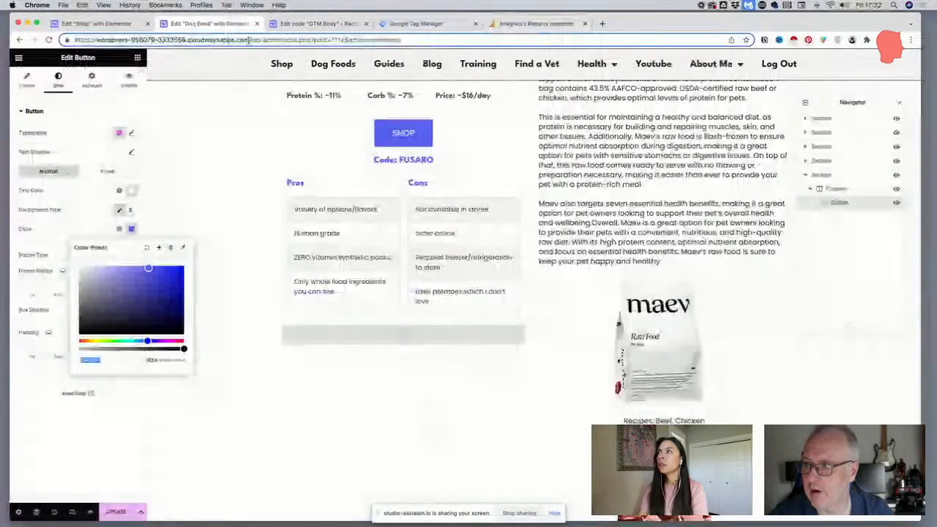
{"action": "left_click_drag", "start_coordinate": [248, 40], "coordinate": [75, 41]}
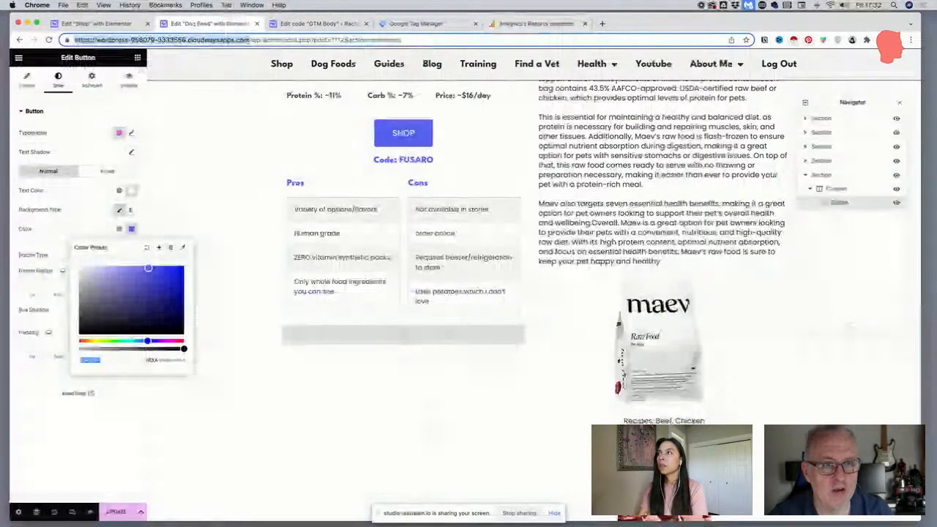
{"action": "key", "text": "super+Tab"}
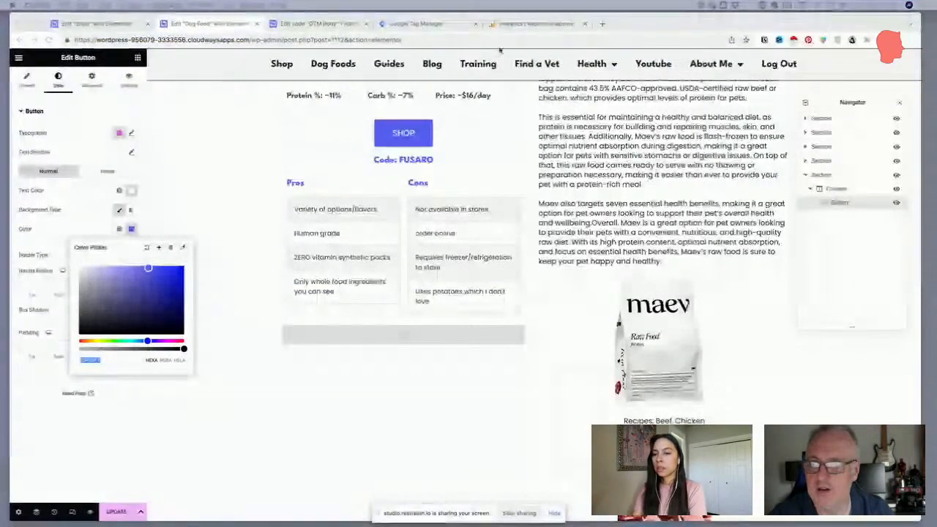
Return to Google Analytics, reload the Reports snapshot, and open the Realtime overview
{"action": "left_click", "coordinate": [503, 25]}
{"action": "left_click", "coordinate": [478, 41]}
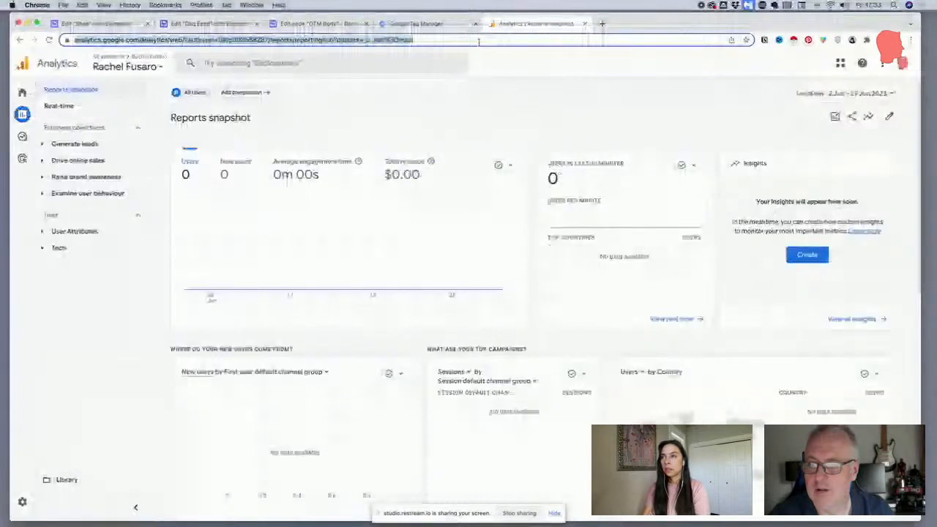
{"action": "key", "text": "Return"}
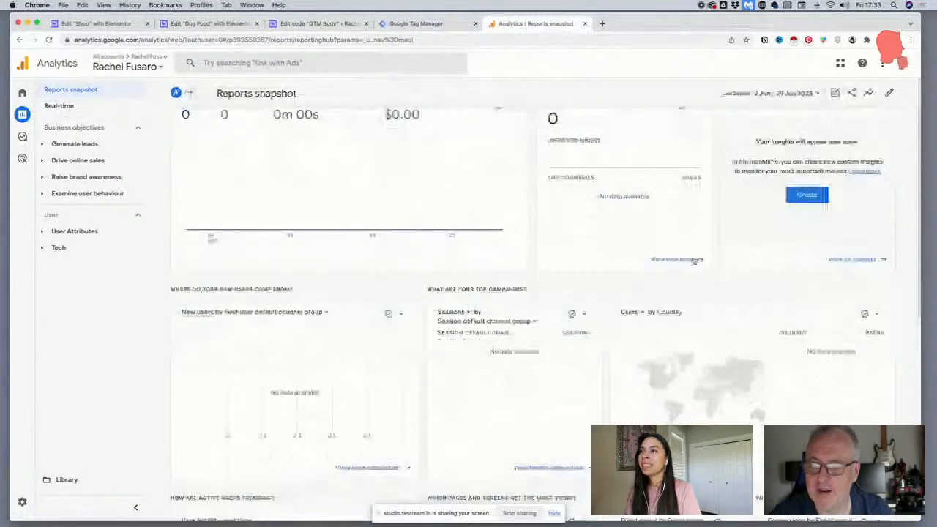
{"action": "left_click", "coordinate": [679, 258]}
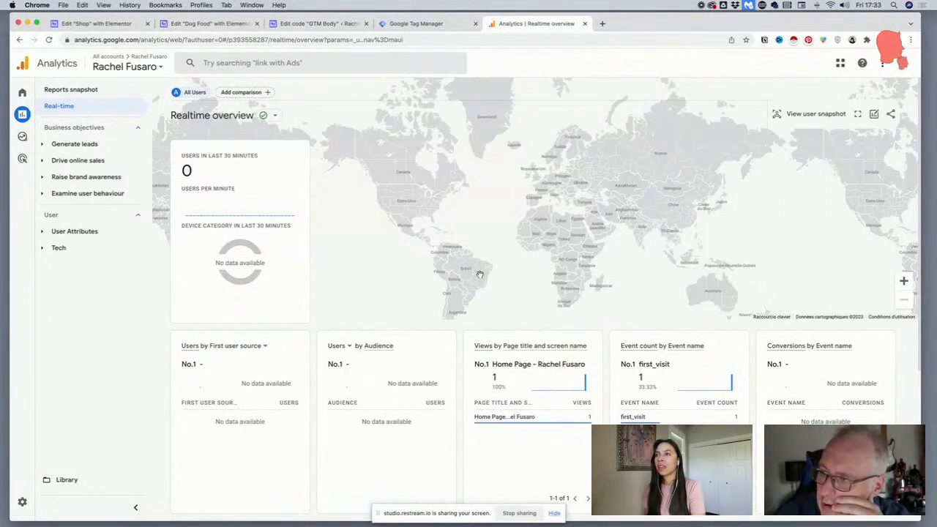
View the Explorations page and return to the Reports snapshot
{"action": "mouse_move", "coordinate": [40, 135]}
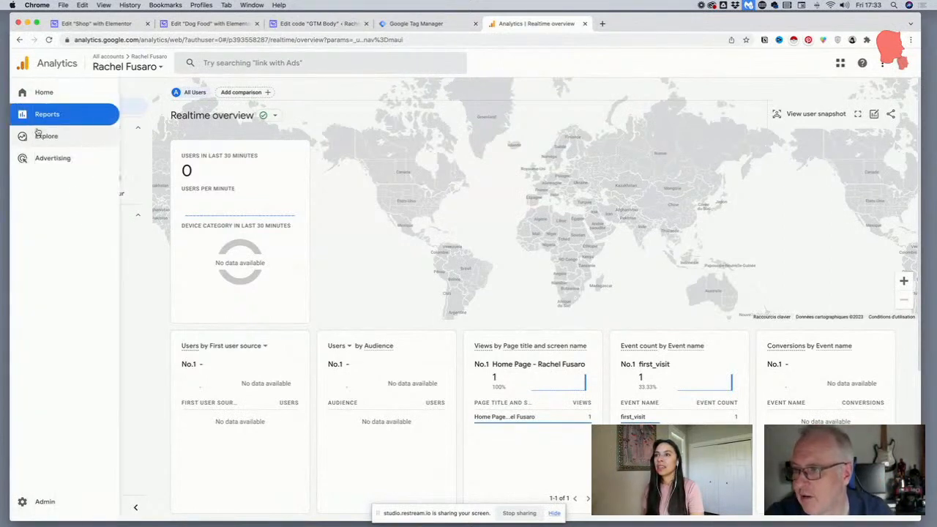
{"action": "left_click", "coordinate": [61, 138]}
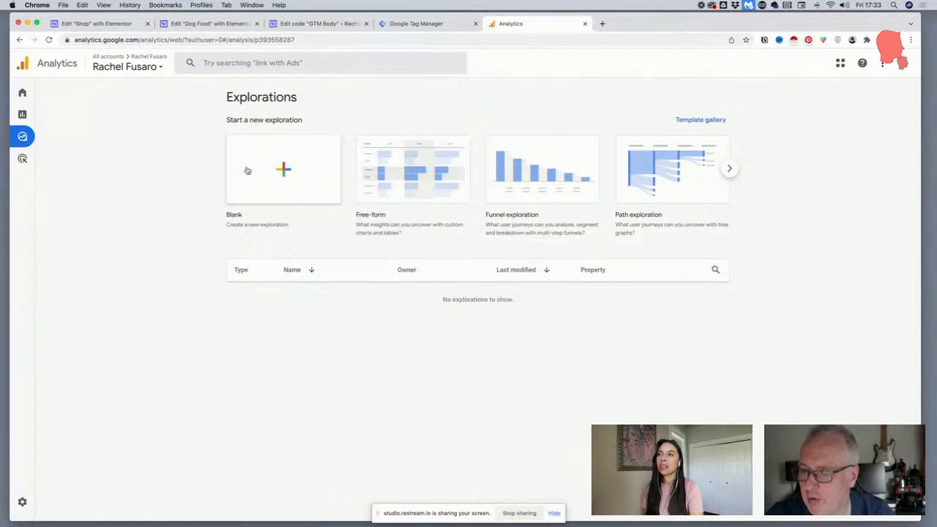
{"action": "left_click", "coordinate": [30, 117]}
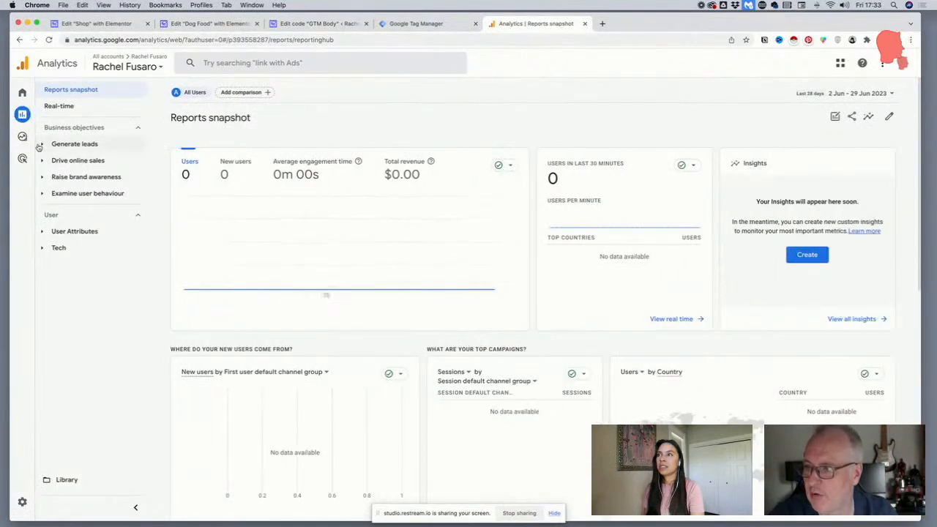
Expand the Generate leads and Examine user behaviour report groups and open the Examine user behaviour overview
{"action": "left_click", "coordinate": [46, 145]}
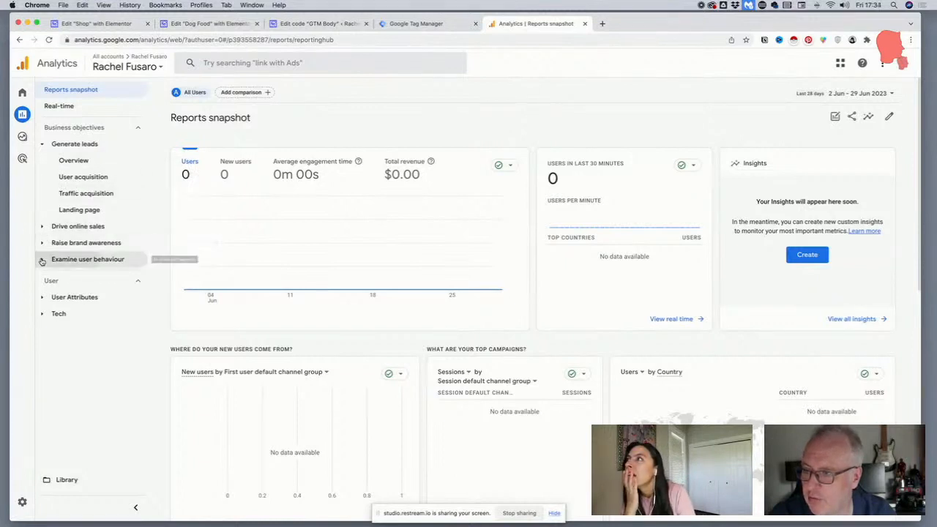
{"action": "left_click", "coordinate": [42, 260]}
{"action": "left_click", "coordinate": [67, 274]}
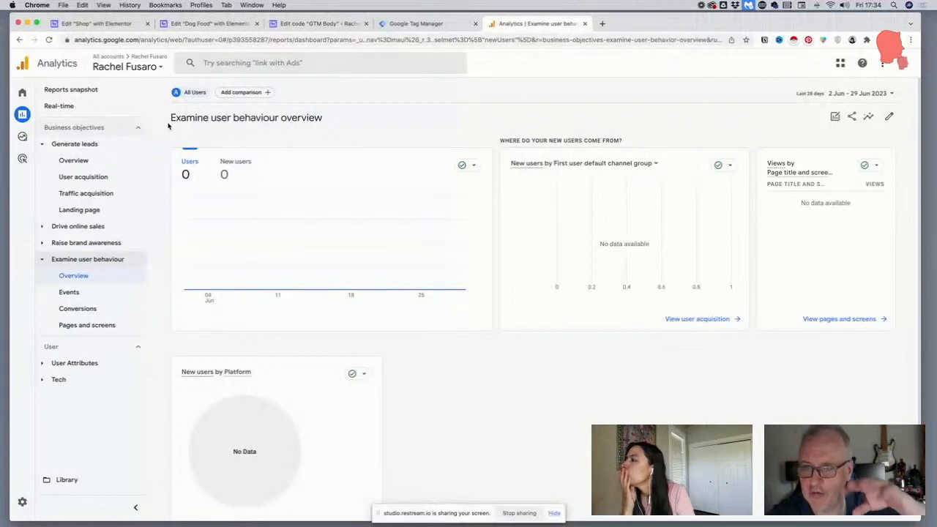
Open the Realtime overview and check the users in the last 30 minutes, page views, events, and the visitor's location on the map
{"action": "left_click", "coordinate": [75, 114]}
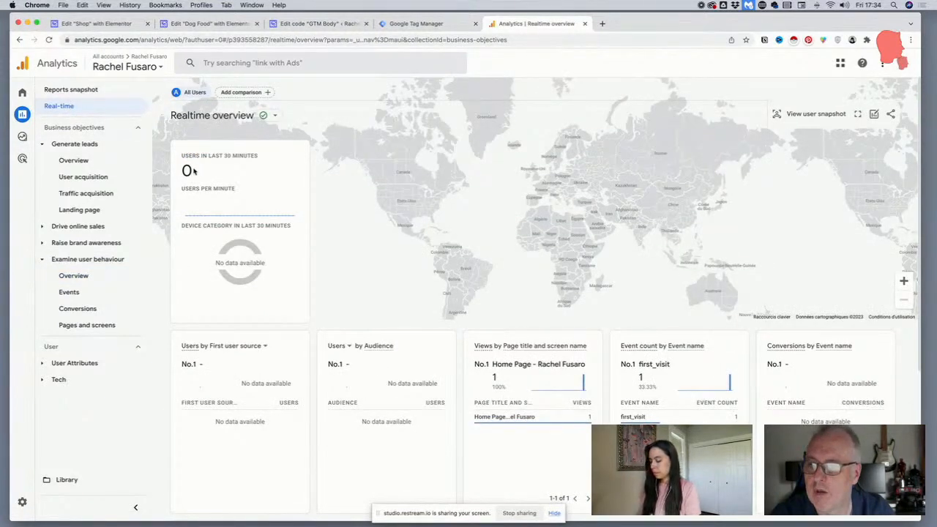
{"action": "mouse_move", "coordinate": [182, 154]}
{"action": "left_mouse_down"}
{"action": "mouse_move", "coordinate": [199, 186]}
{"action": "mouse_move", "coordinate": [243, 191]}
{"action": "mouse_move", "coordinate": [174, 159]}
{"action": "left_mouse_up"}
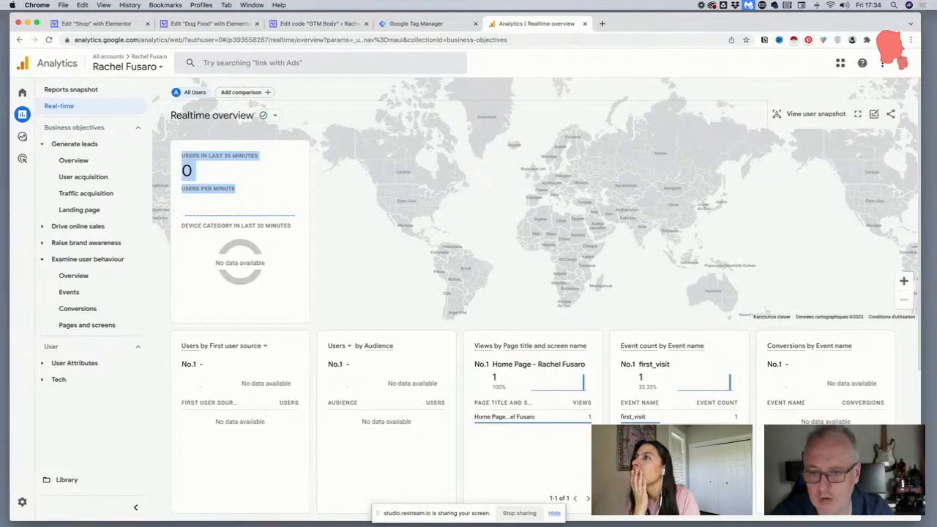
{"action": "scroll", "coordinate": [760, 406], "scroll_direction": "down", "scroll_amount": 1}
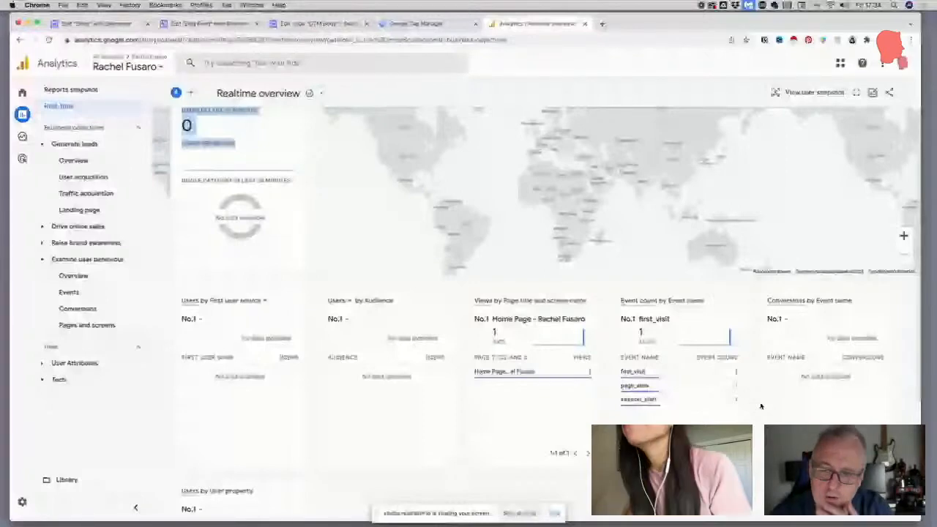
{"action": "scroll", "coordinate": [760, 406], "scroll_direction": "up", "scroll_amount": 1}
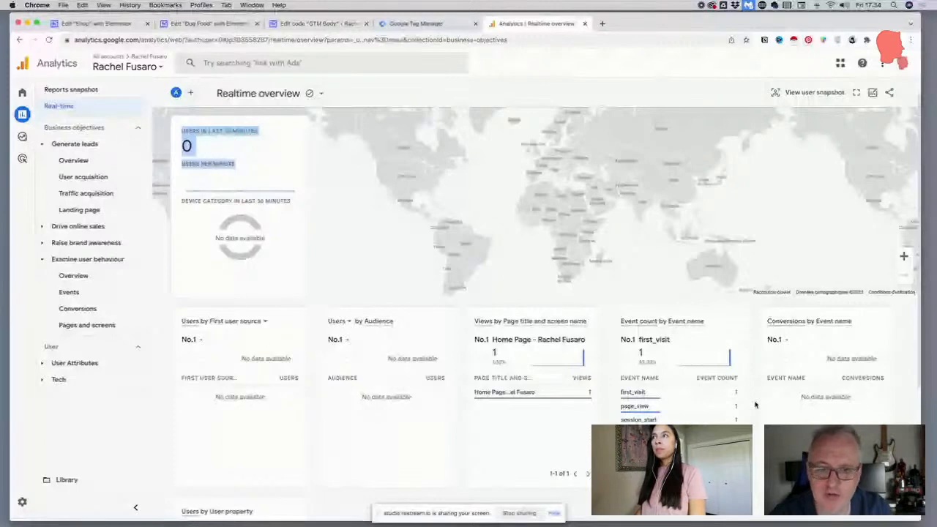
{"action": "scroll", "coordinate": [756, 404], "scroll_direction": "up", "scroll_amount": 1}
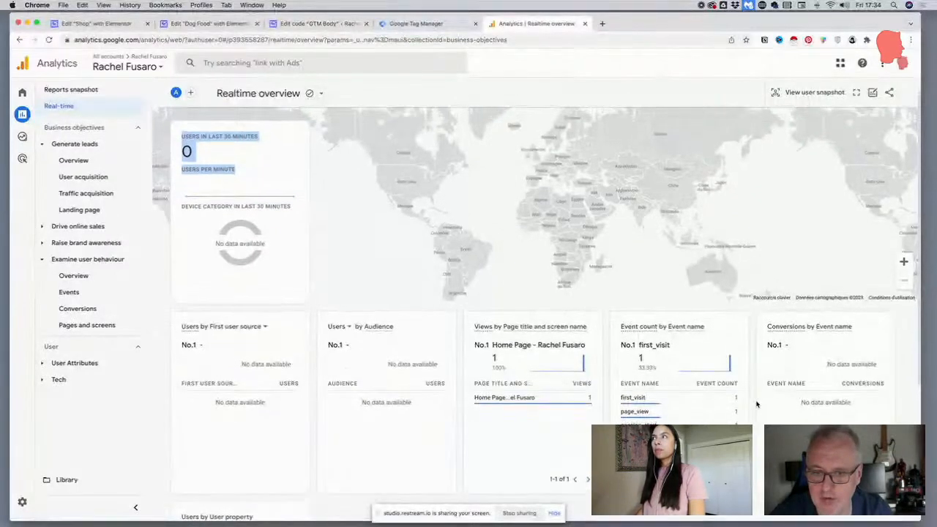
{"action": "scroll", "coordinate": [757, 404], "scroll_direction": "up", "scroll_amount": 1}
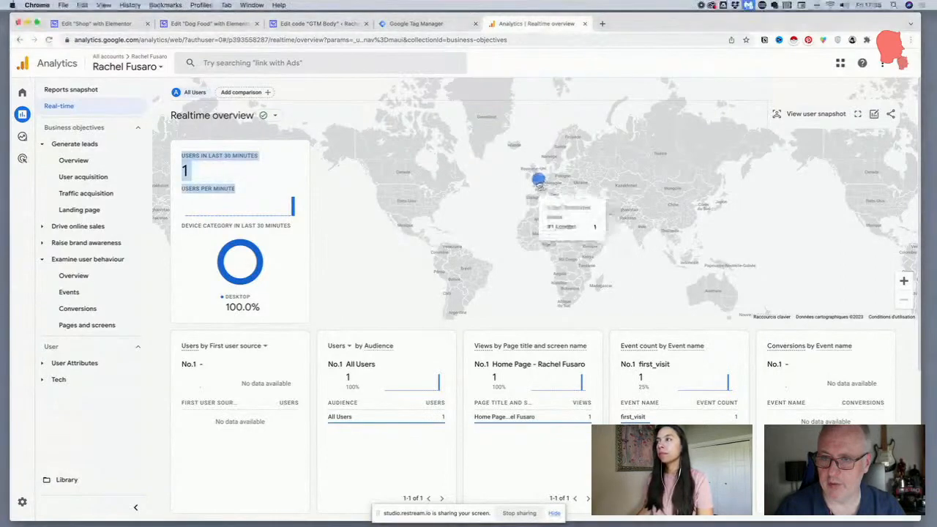
{"action": "left_click", "coordinate": [537, 182]}
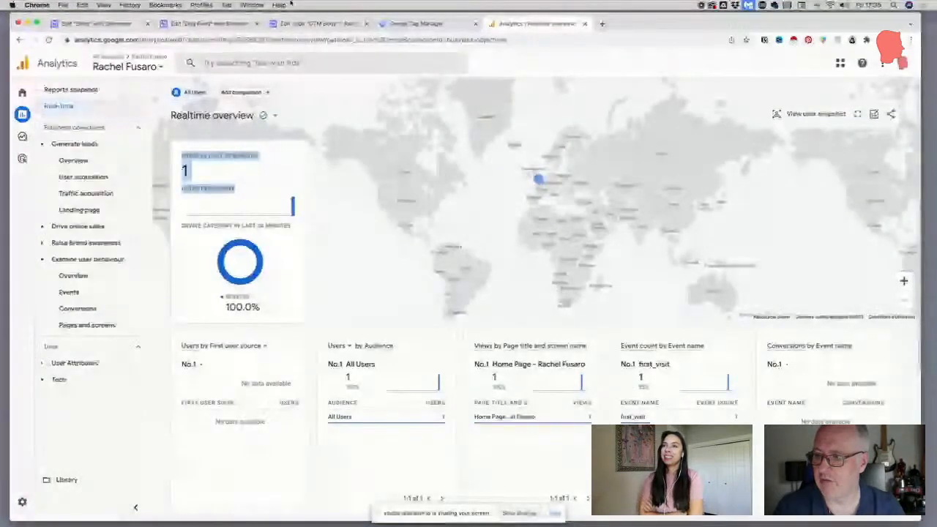
Try to load the site's home page in place of the "Dog Food" editor, cancel leaving, and update the page
{"action": "left_click", "coordinate": [210, 24]}
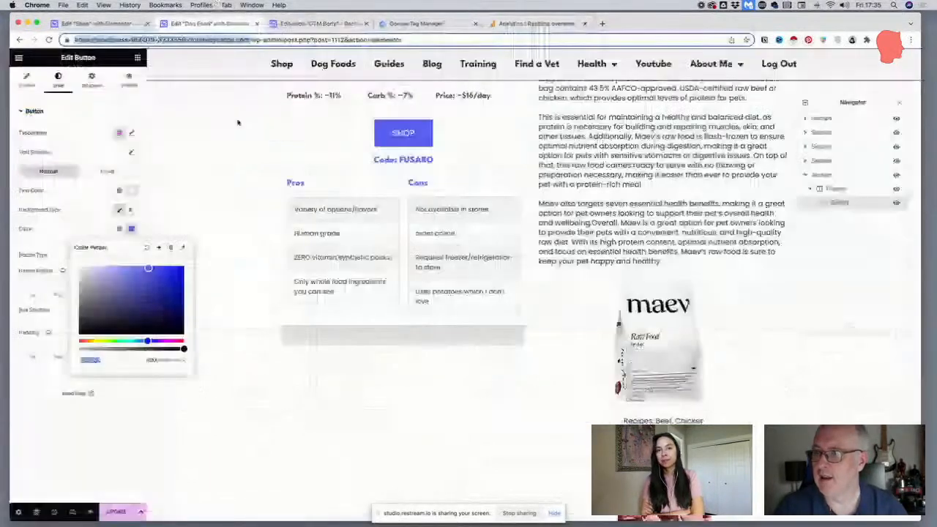
{"action": "scroll", "coordinate": [237, 122], "scroll_direction": "up", "scroll_amount": 5}
{"action": "left_click_drag", "start_coordinate": [249, 41], "coordinate": [469, 51]}
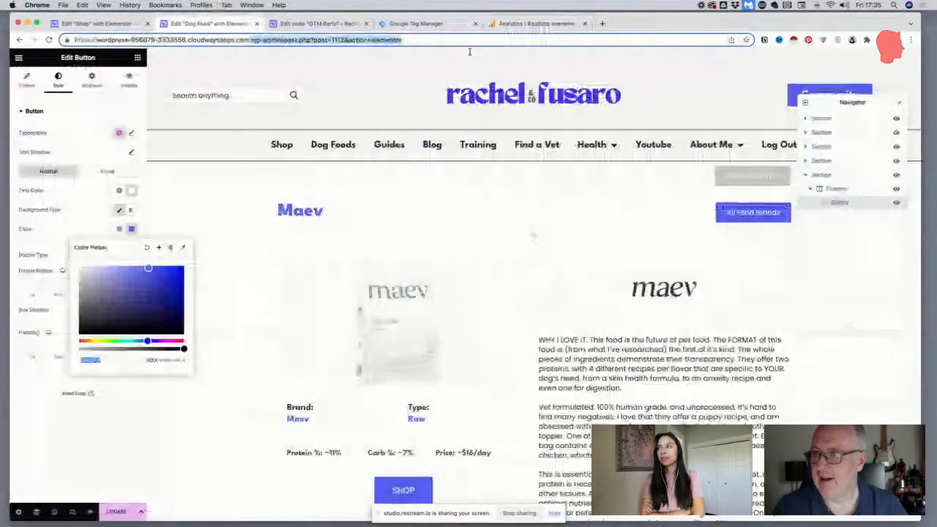
{"action": "key", "text": "Return"}
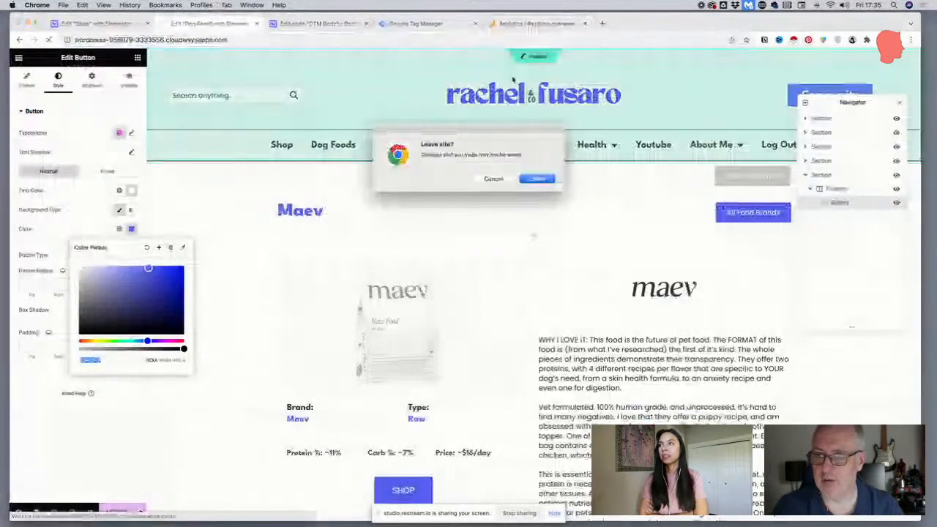
{"action": "left_click", "coordinate": [484, 182]}
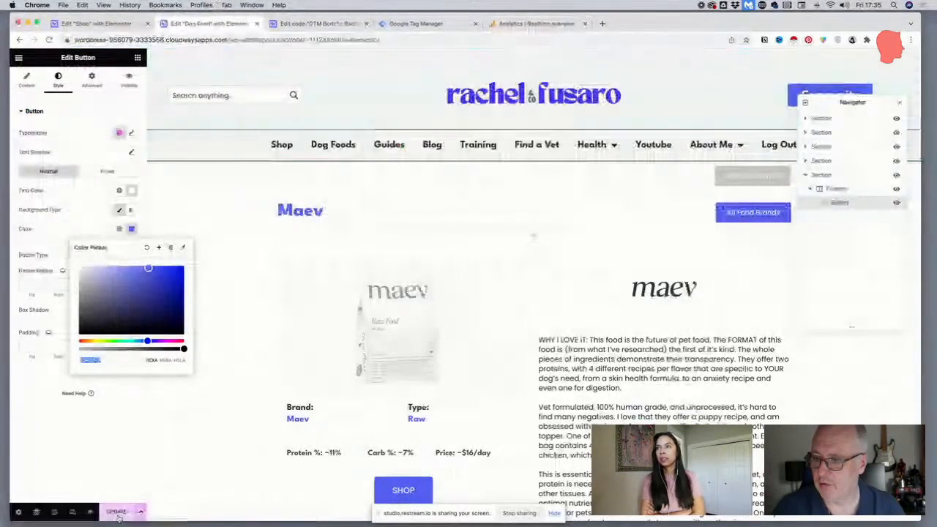
Cut the "Dog Food" editor address back to the root domain and load the site's home page
{"action": "left_click", "coordinate": [262, 39]}
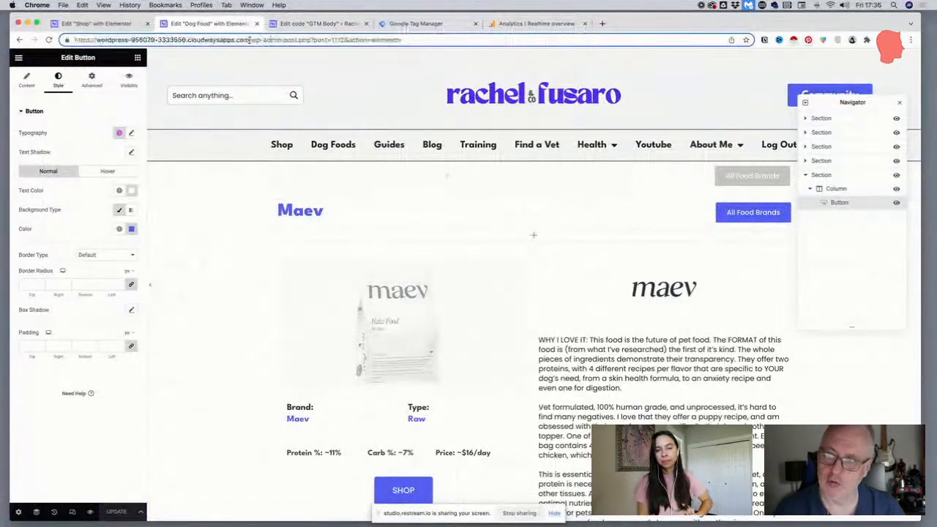
{"action": "left_click_drag", "start_coordinate": [249, 39], "coordinate": [547, 42]}
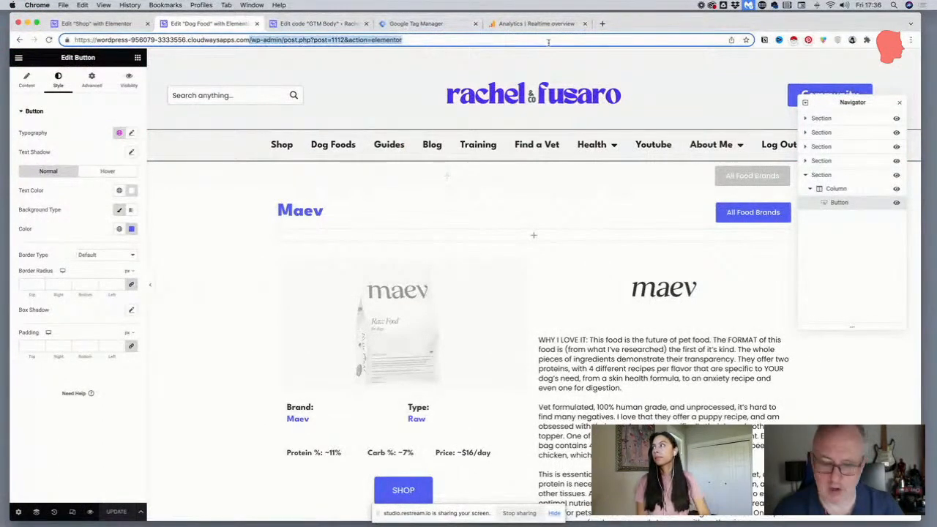
{"action": "key", "text": "BackSpace"}
{"action": "key", "text": "Return"}
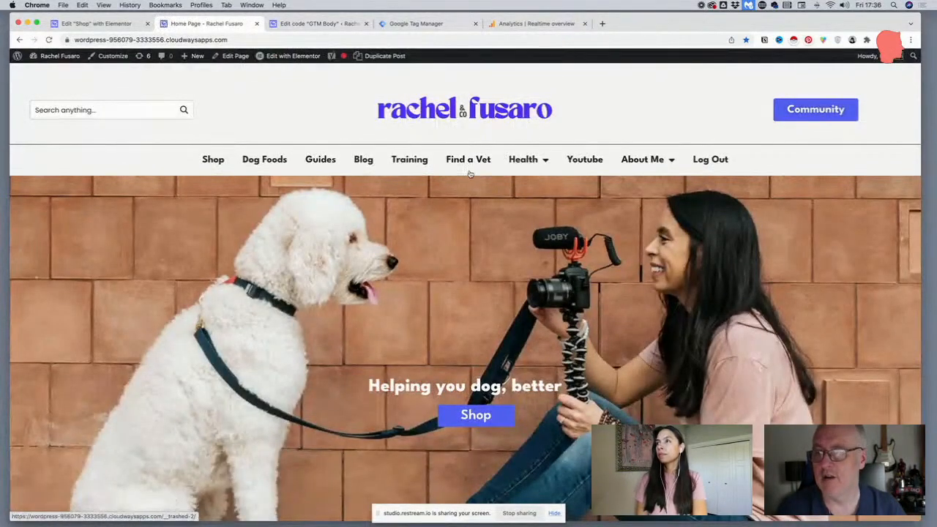
Look through the whole home page, including the community sign-up form, blog posts, and latest YouTube videos
{"action": "scroll", "coordinate": [470, 174], "scroll_direction": "down", "scroll_amount": 2}
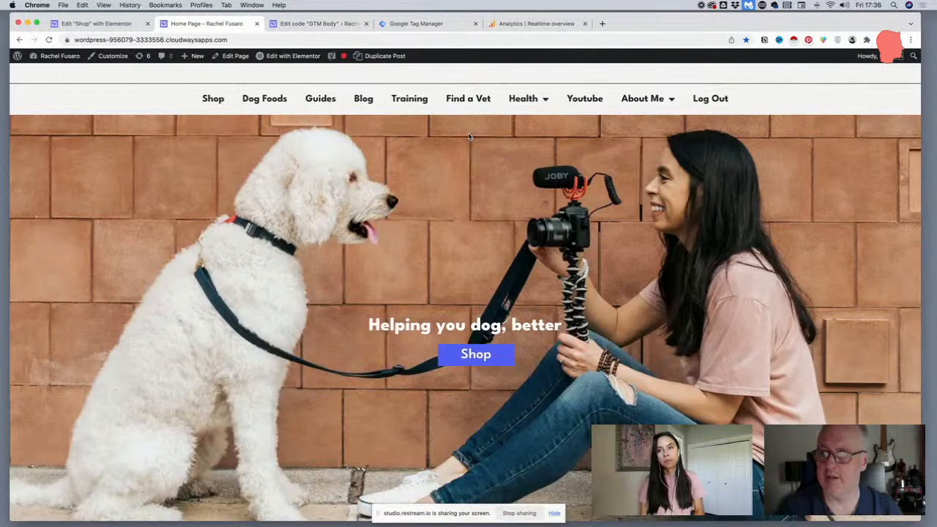
{"action": "scroll", "coordinate": [465, 146], "scroll_direction": "up", "scroll_amount": 2}
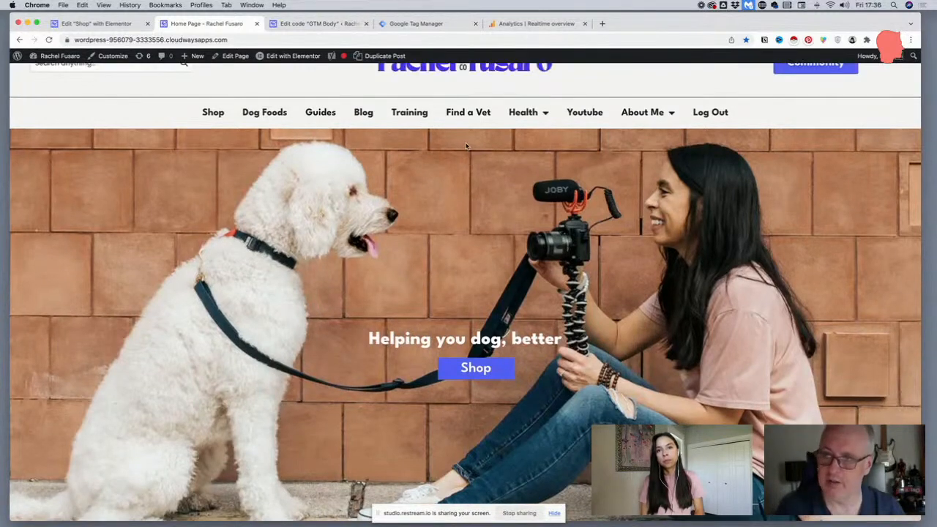
{"action": "scroll", "coordinate": [465, 146], "scroll_direction": "up", "scroll_amount": 3}
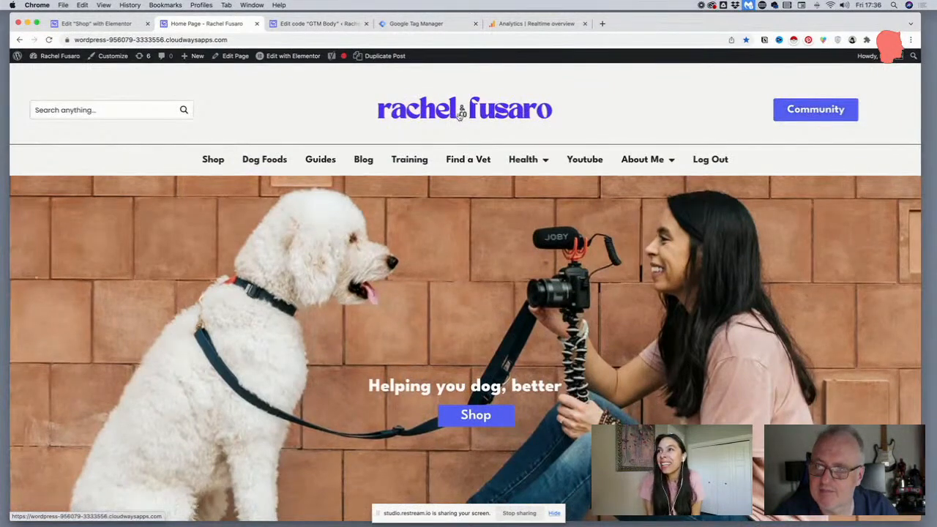
{"action": "scroll", "coordinate": [459, 116], "scroll_direction": "down", "scroll_amount": 20}
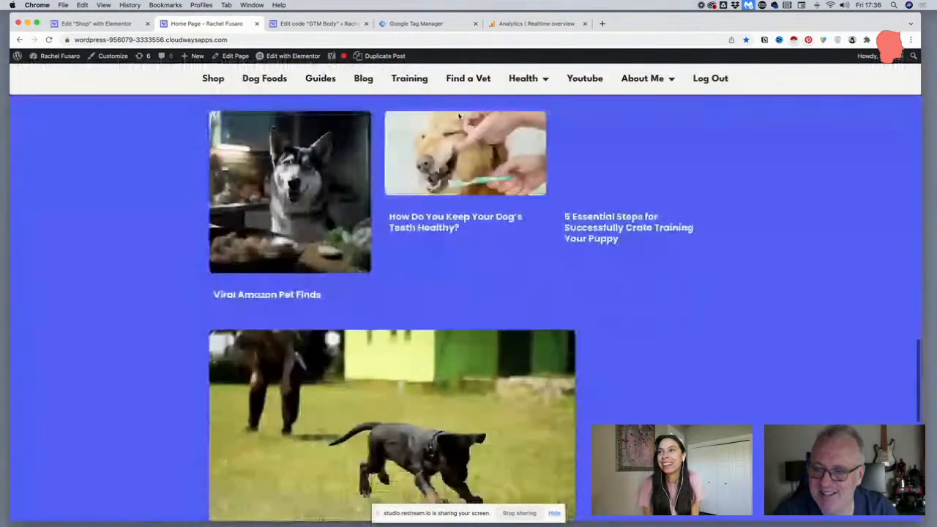
{"action": "scroll", "coordinate": [459, 116], "scroll_direction": "down", "scroll_amount": 8}
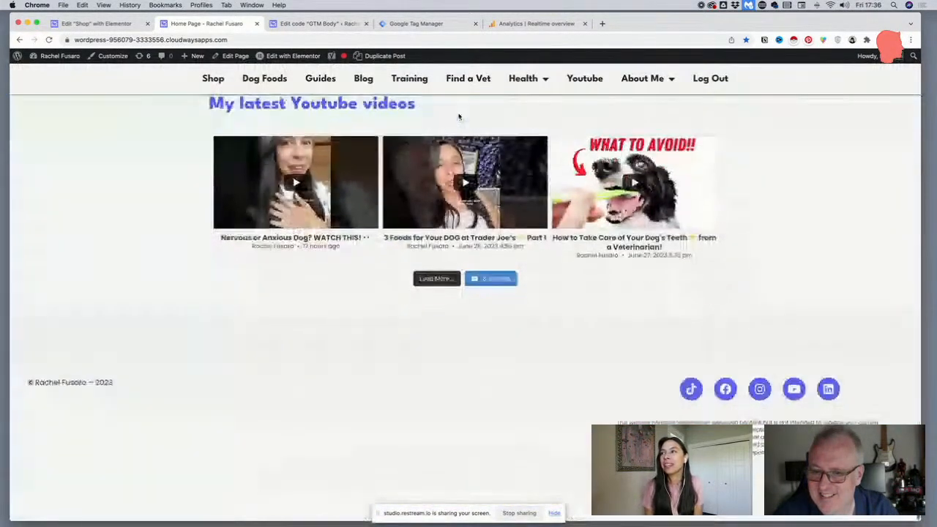
{"action": "scroll", "coordinate": [458, 115], "scroll_direction": "up", "scroll_amount": 6}
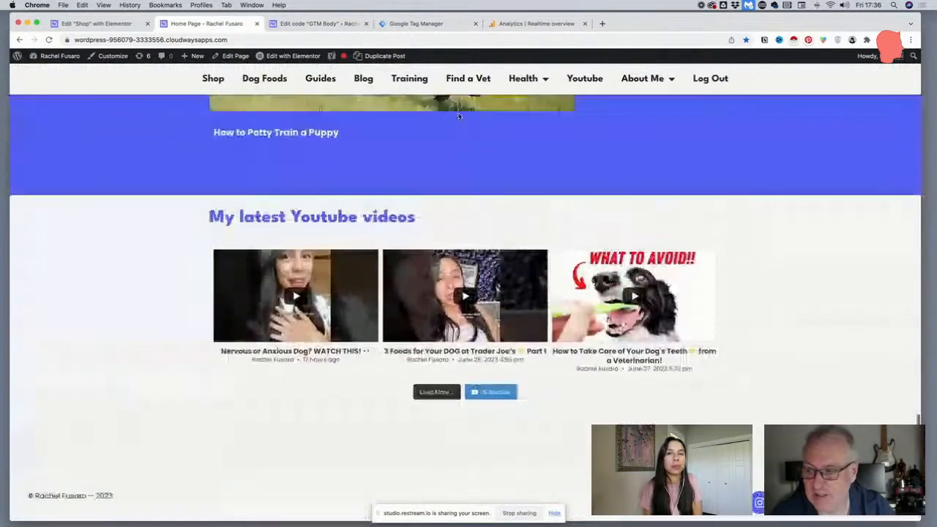
{"action": "scroll", "coordinate": [459, 116], "scroll_direction": "up", "scroll_amount": 10}
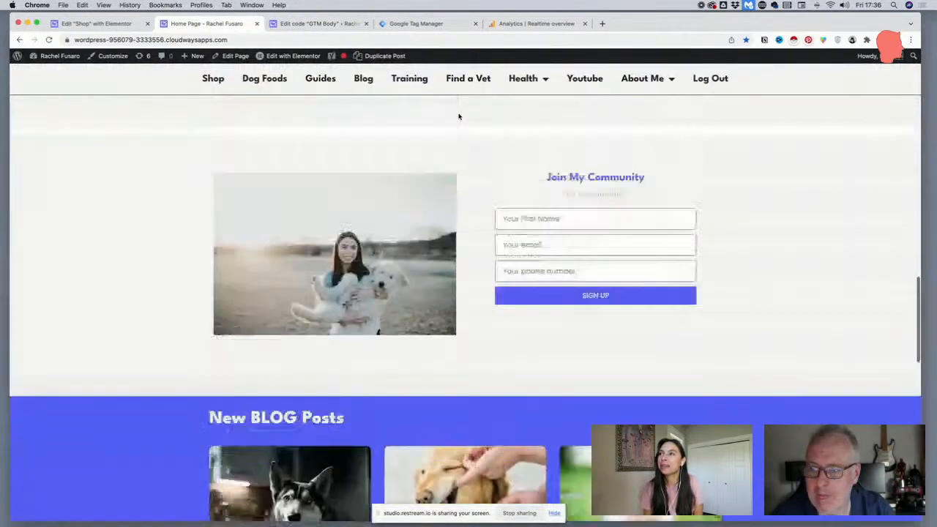
{"action": "scroll", "coordinate": [459, 117], "scroll_direction": "up", "scroll_amount": 5}
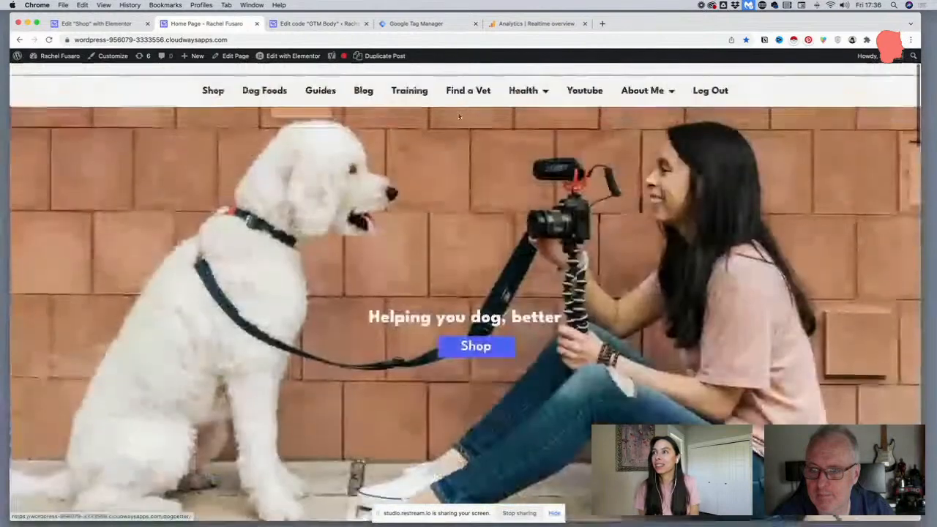
{"action": "scroll", "coordinate": [455, 119], "scroll_direction": "up", "scroll_amount": 1}
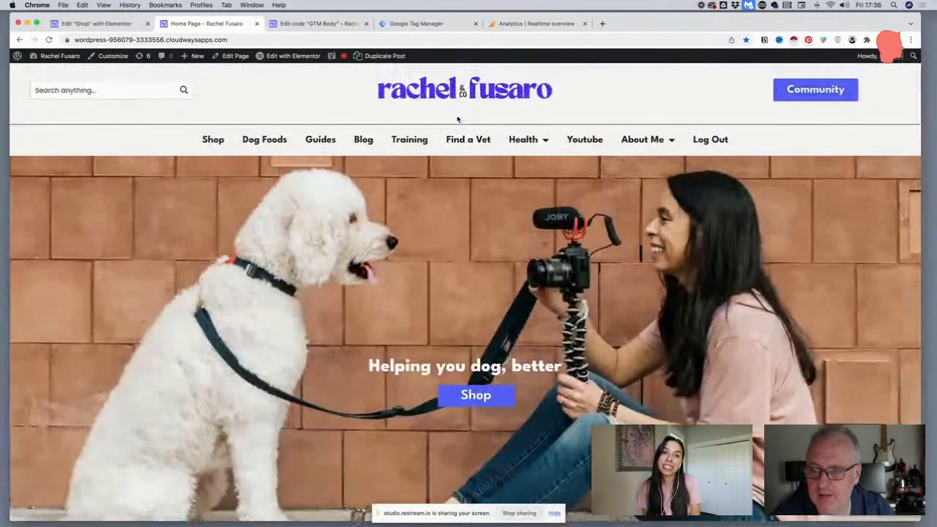
Try the site's live search with "l", clear the entry, and look over the upper part of the home page
{"action": "left_click", "coordinate": [137, 110]}
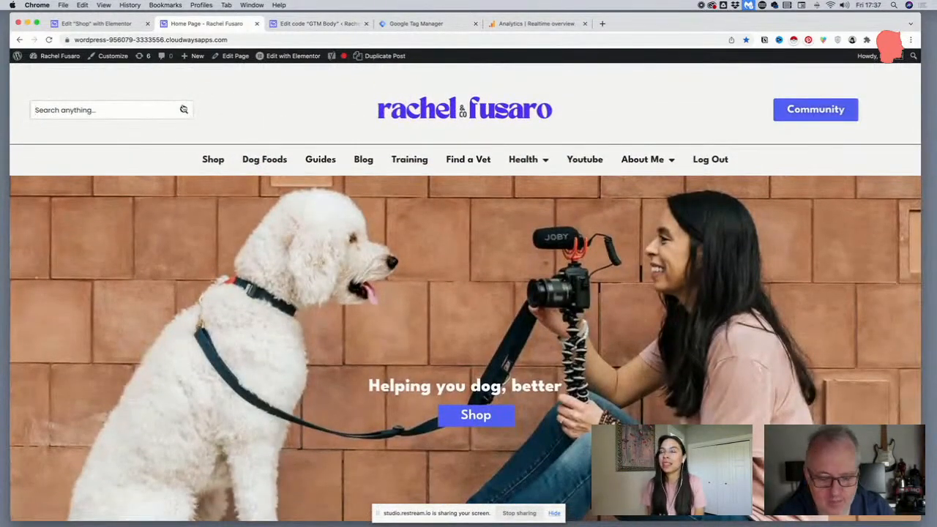
{"action": "type", "text": "l"}
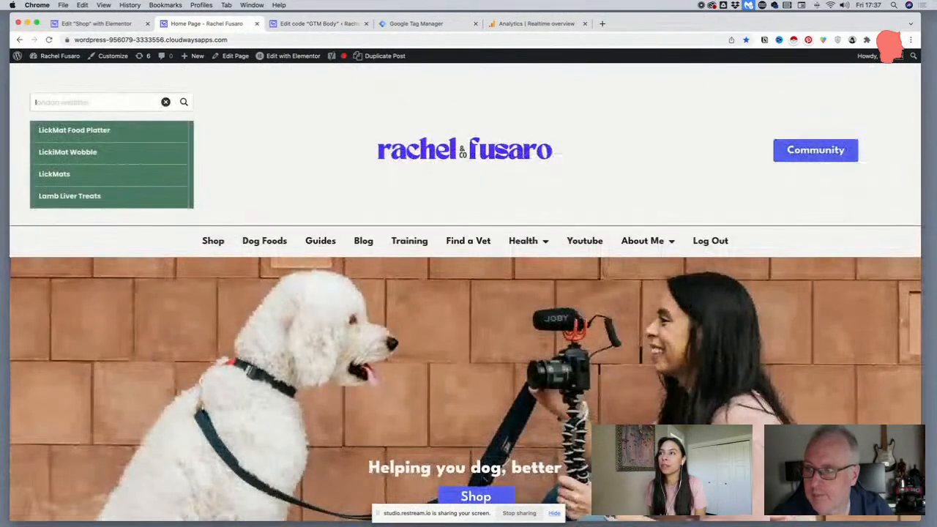
{"action": "left_click", "coordinate": [166, 103]}
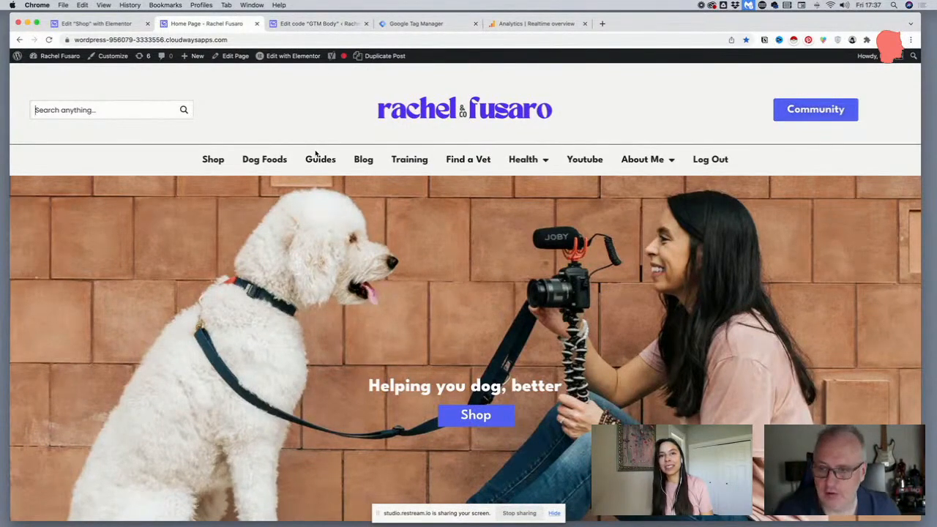
{"action": "scroll", "coordinate": [316, 153], "scroll_direction": "down", "scroll_amount": 5}
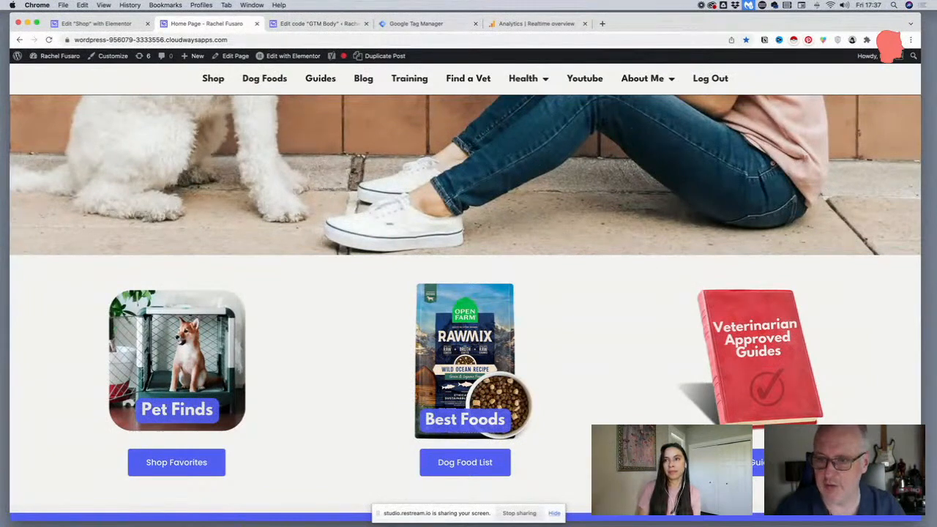
{"action": "scroll", "coordinate": [643, 248], "scroll_direction": "up", "scroll_amount": 5}
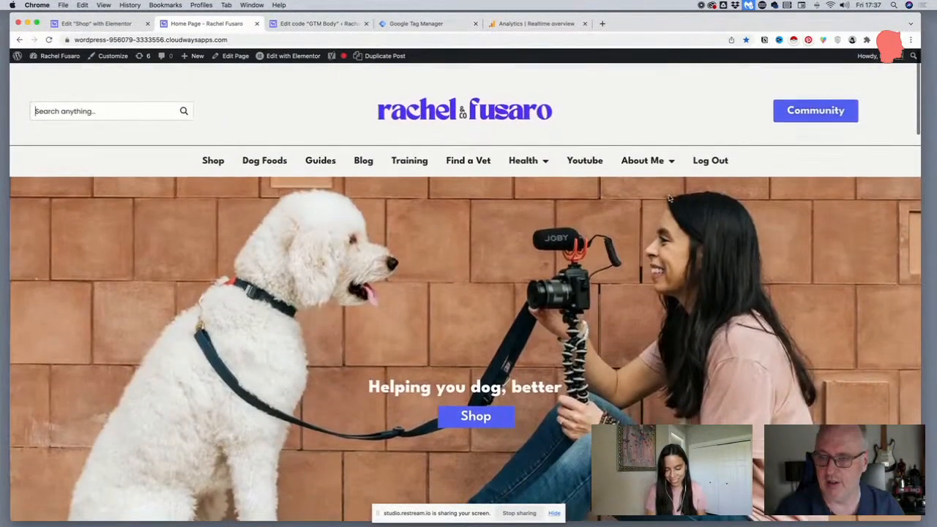